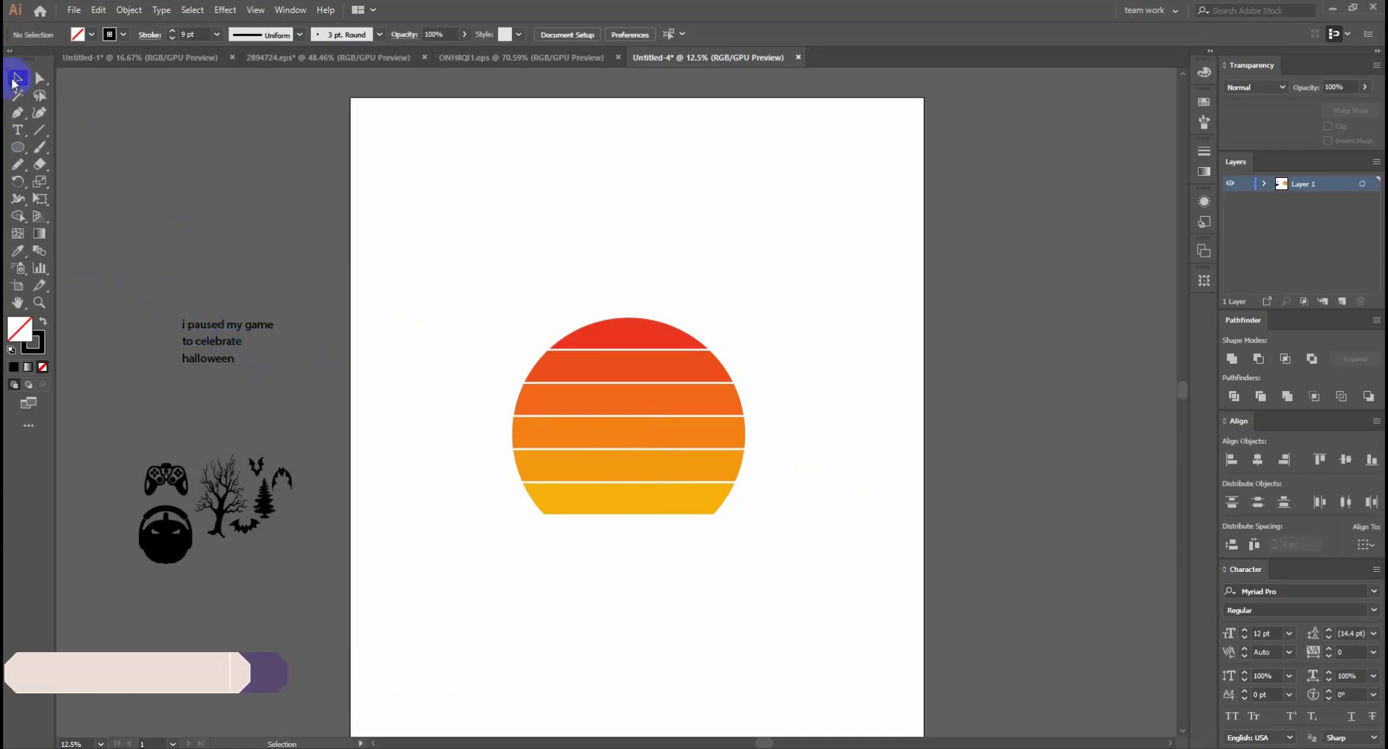
# Move the three-line slogan onto the artboard in Scary Halloween Font Bold at about 218 pt
pyautogui.click(209, 341)
pyautogui.moveTo(232, 326); pyautogui.dragTo(486, 193)
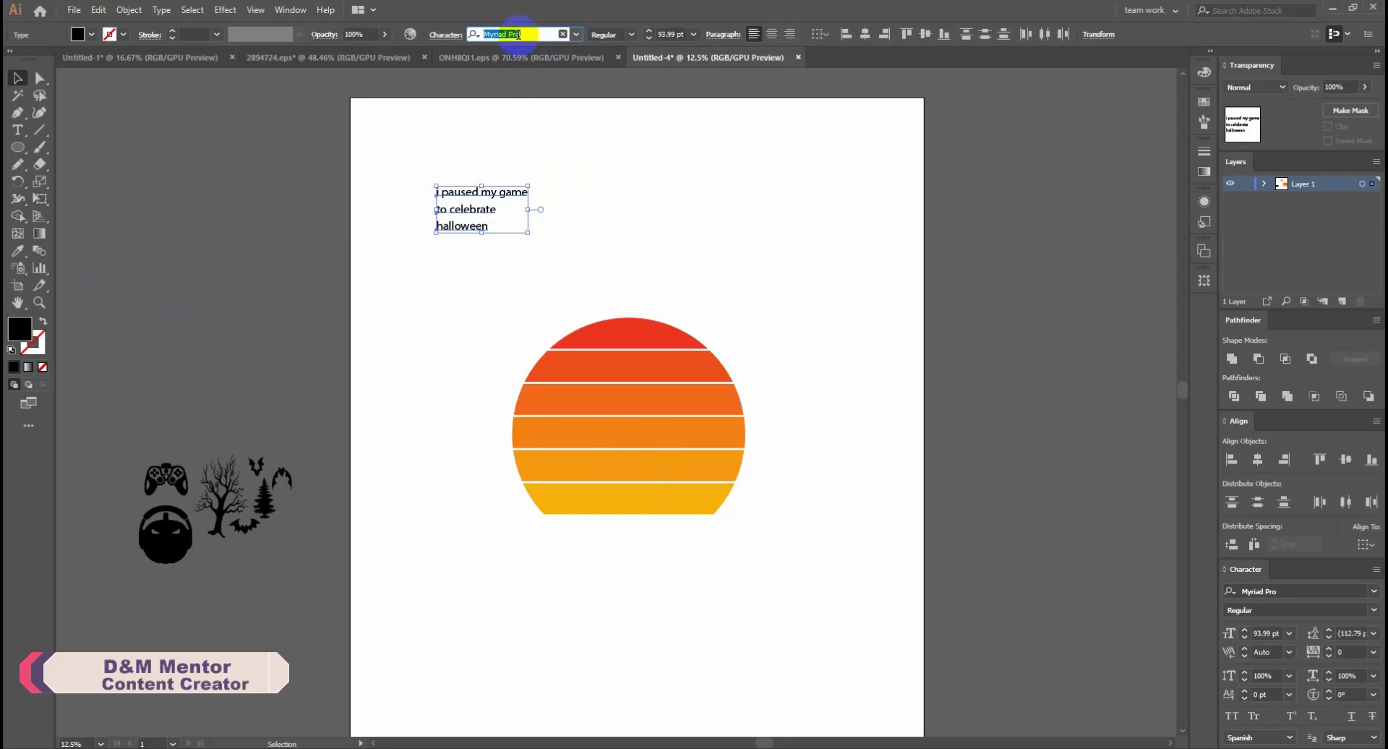
pyautogui.write('sc')
pyautogui.click(679, 109)
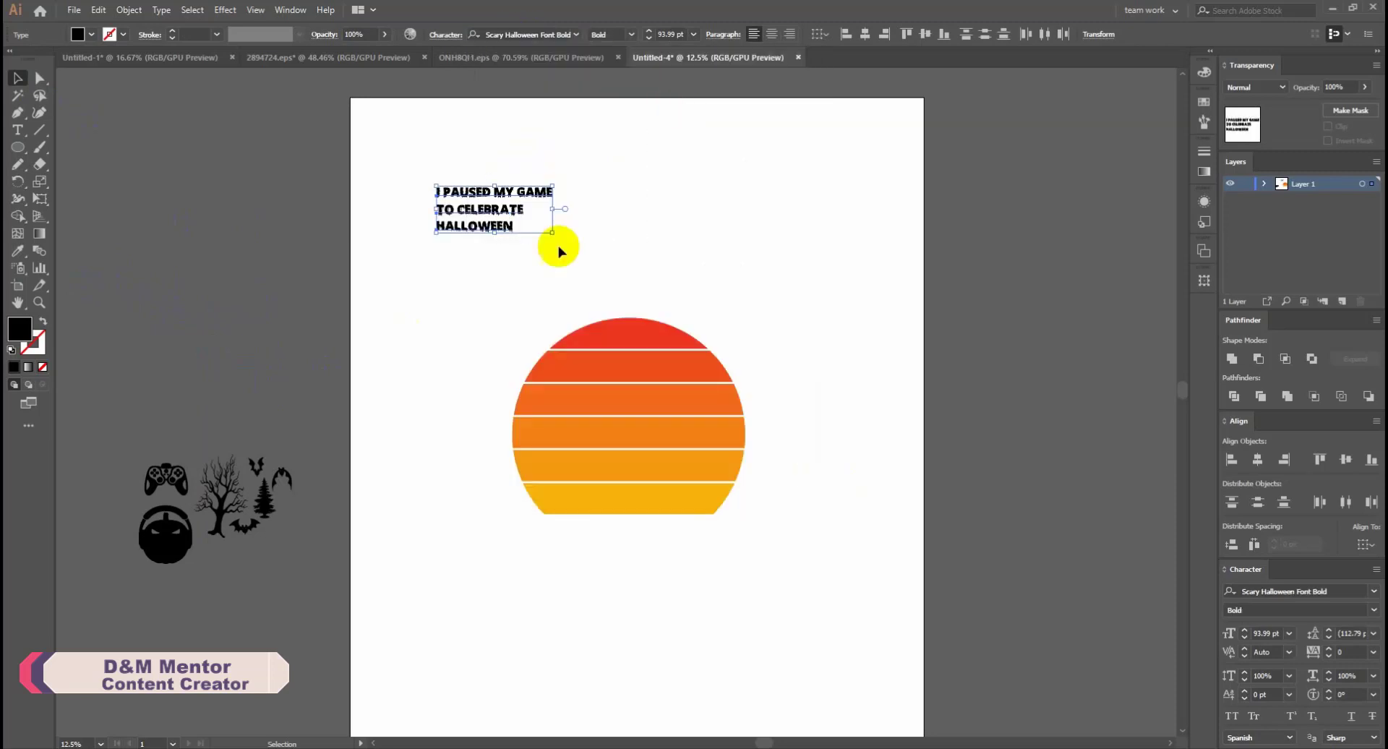
pyautogui.moveTo(549, 235); pyautogui.dragTo(628, 263)
pyautogui.moveTo(519, 223); pyautogui.dragTo(317, 248)
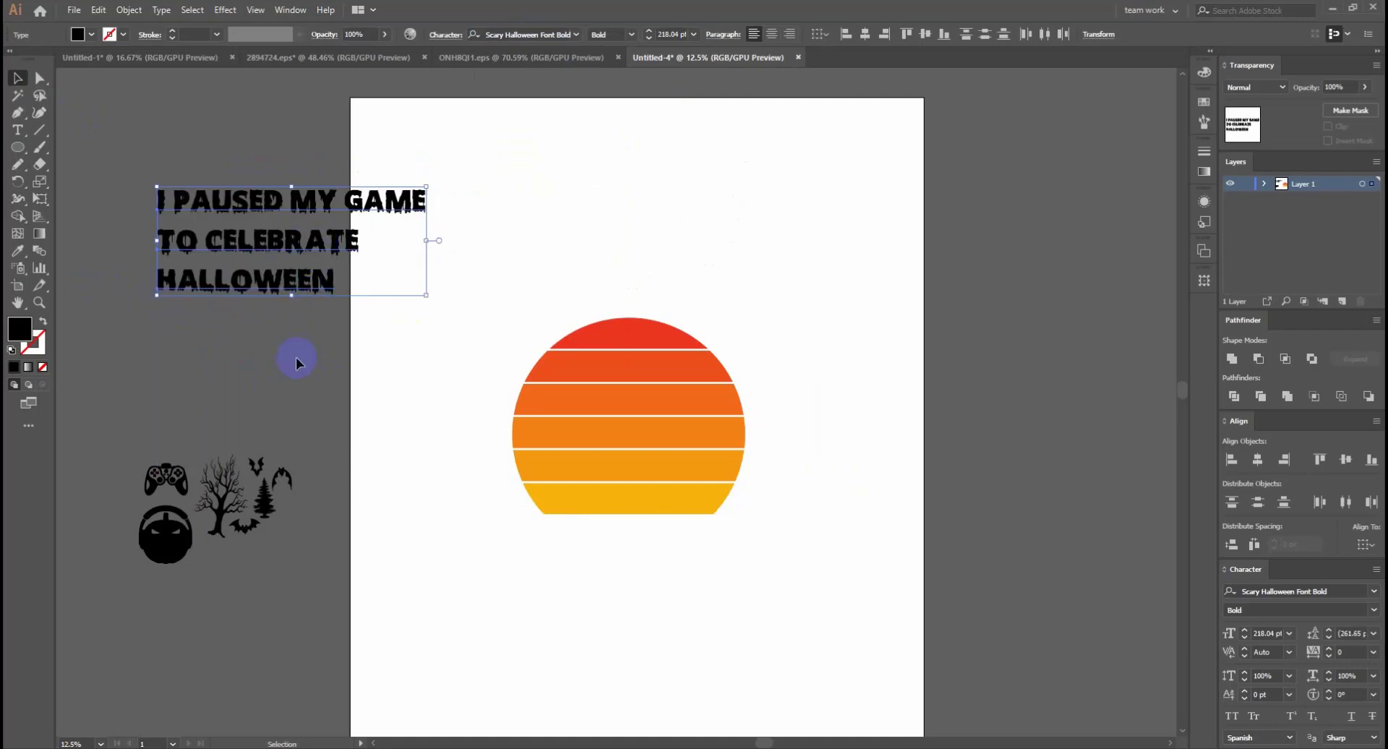
pyautogui.click(772, 318)
# Scale up the outline circle around the sun and select the 'I PAUSED MY GAME' line
pyautogui.click(727, 331)
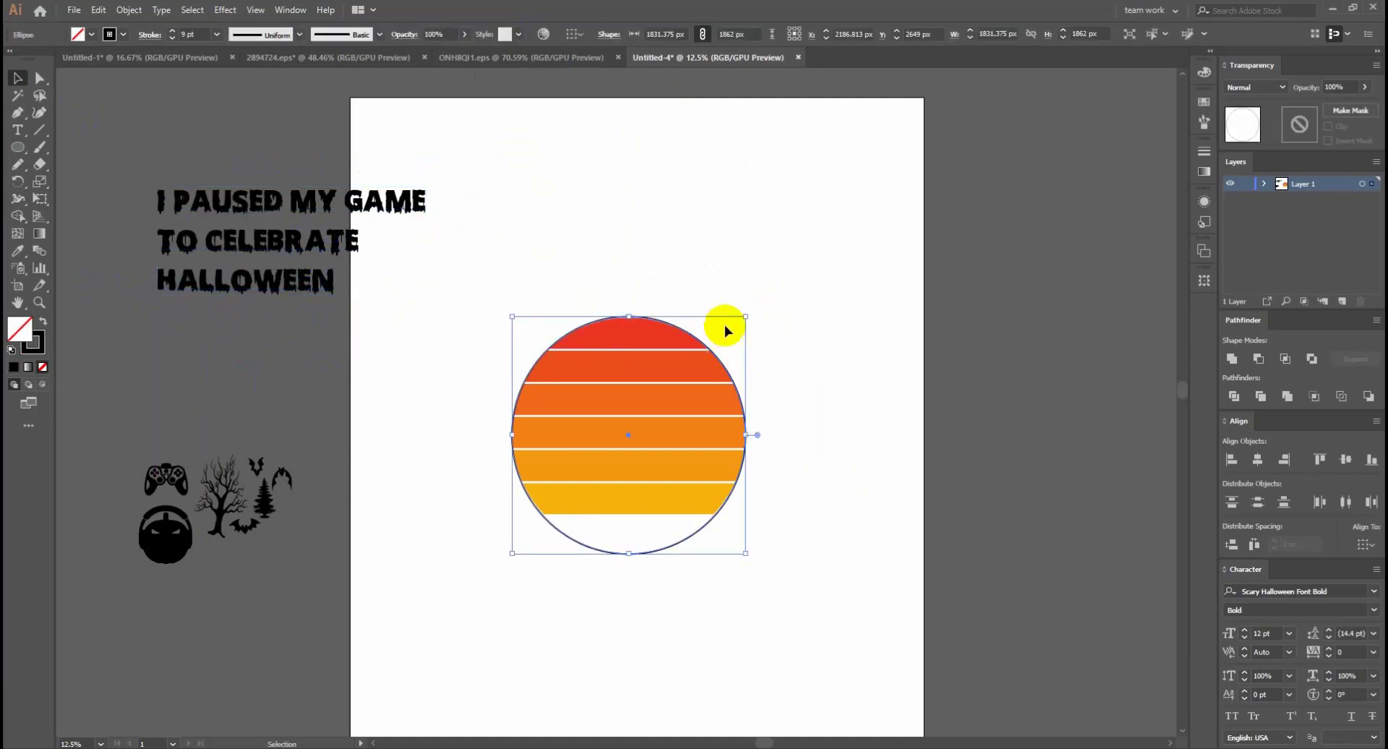
pyautogui.moveTo(743, 316); pyautogui.dragTo(758, 308)
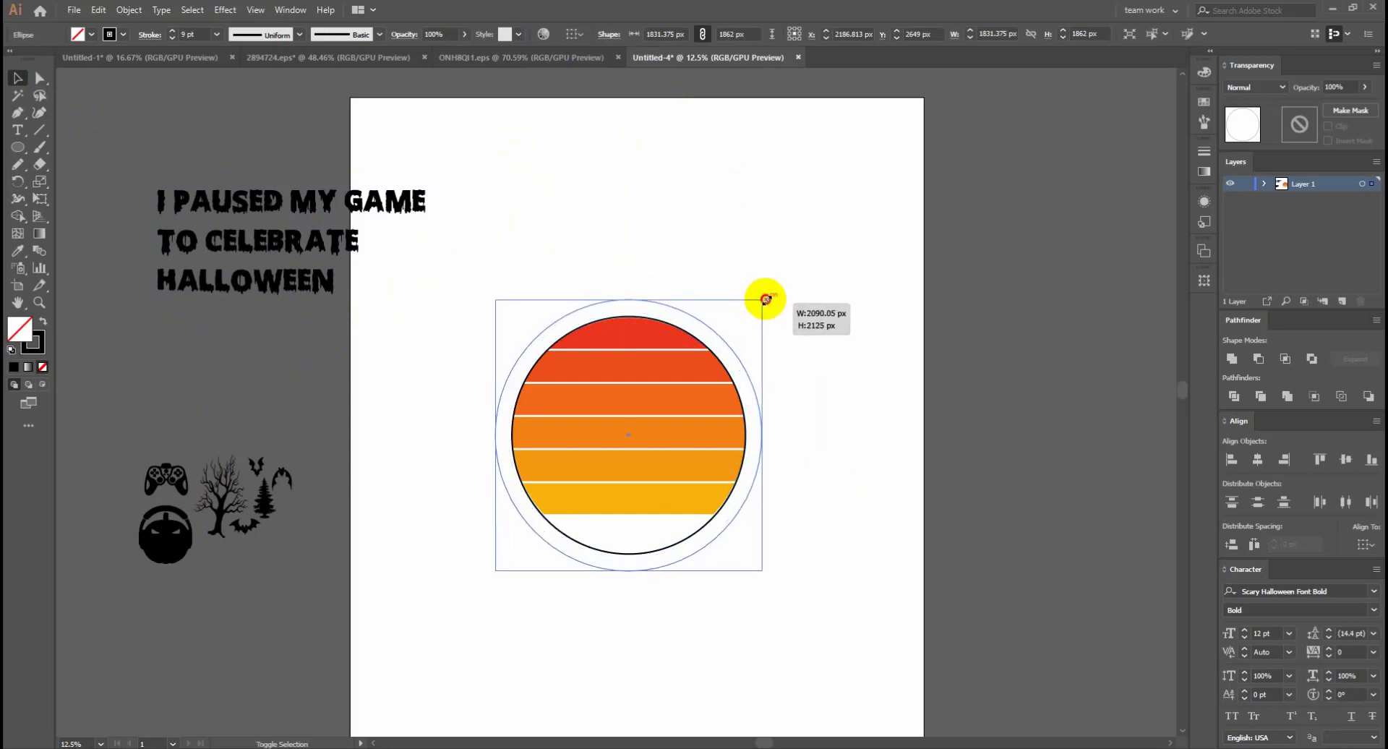
pyautogui.click(268, 210)
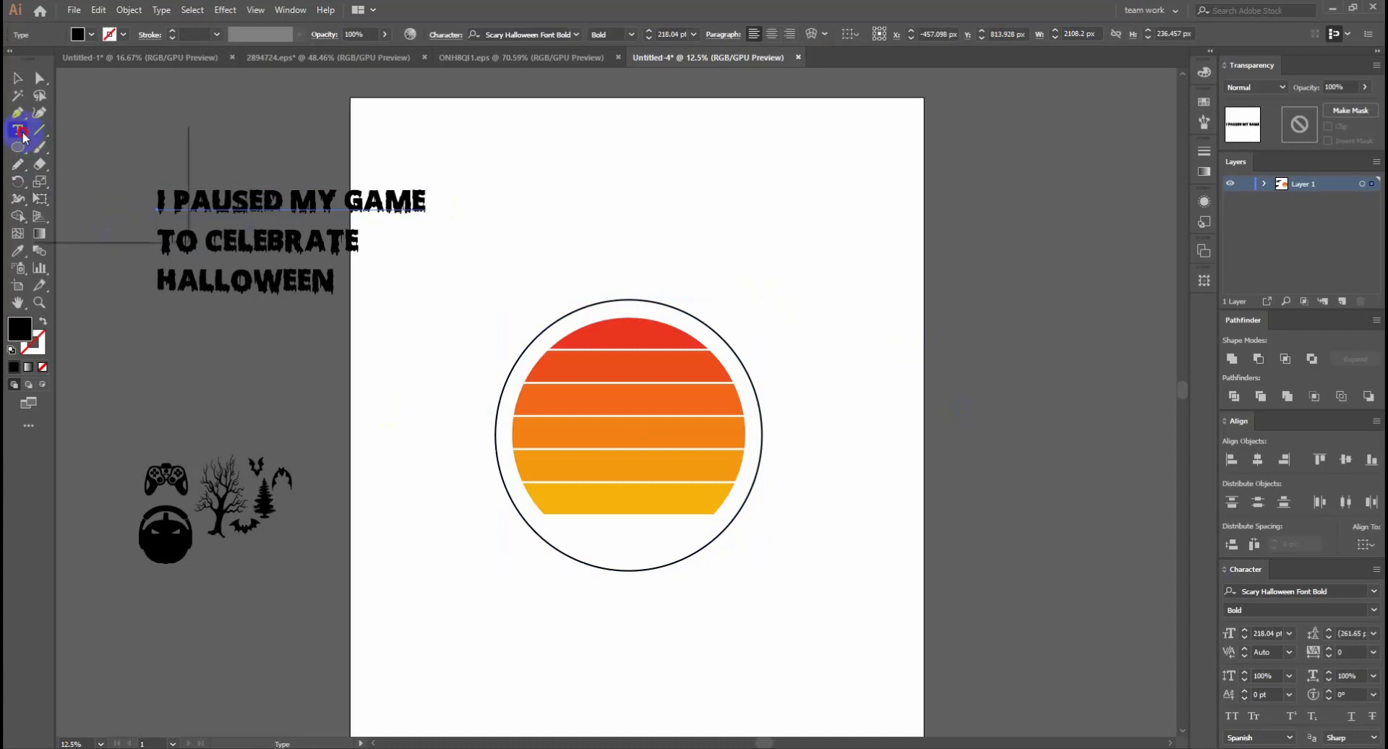
# Paste 'I PAUSED MY GAME' onto the circle as type on a path and slide it into place
pyautogui.click(94, 172)
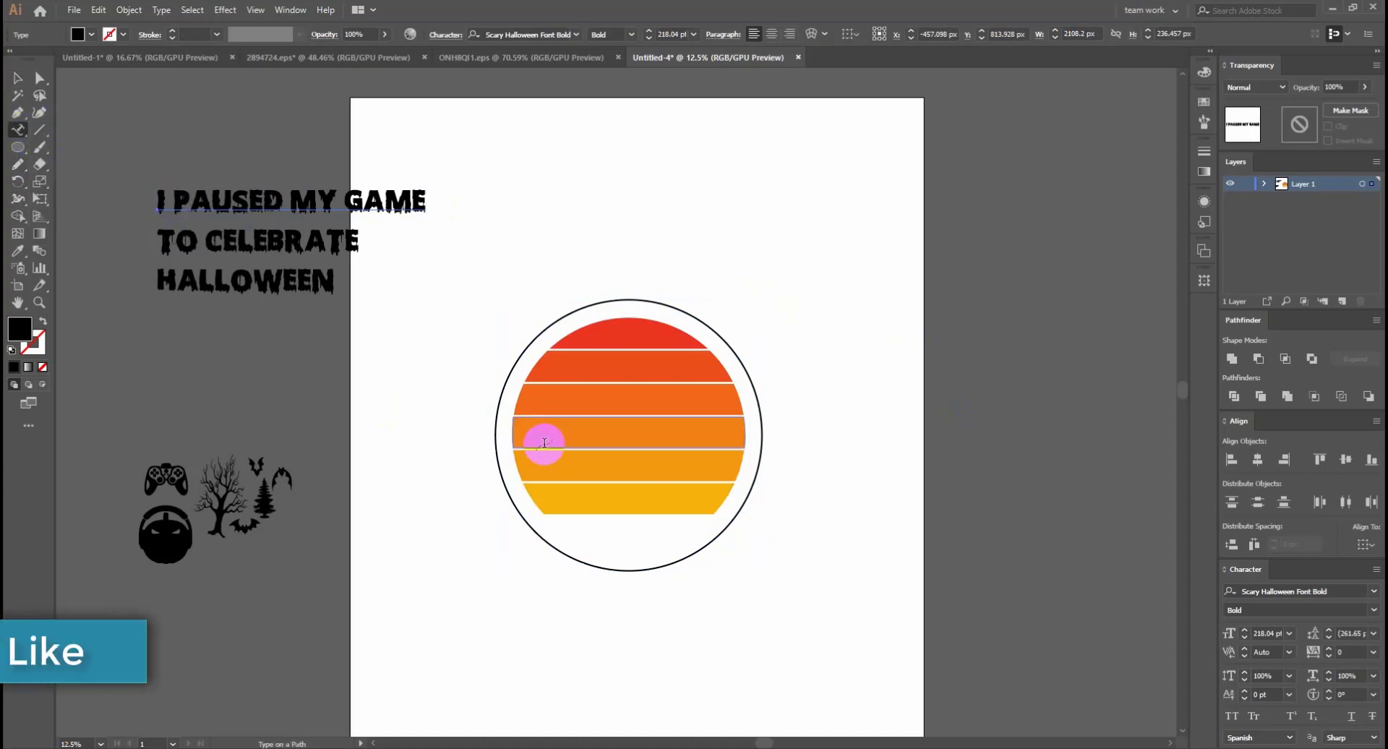
pyautogui.click(496, 435)
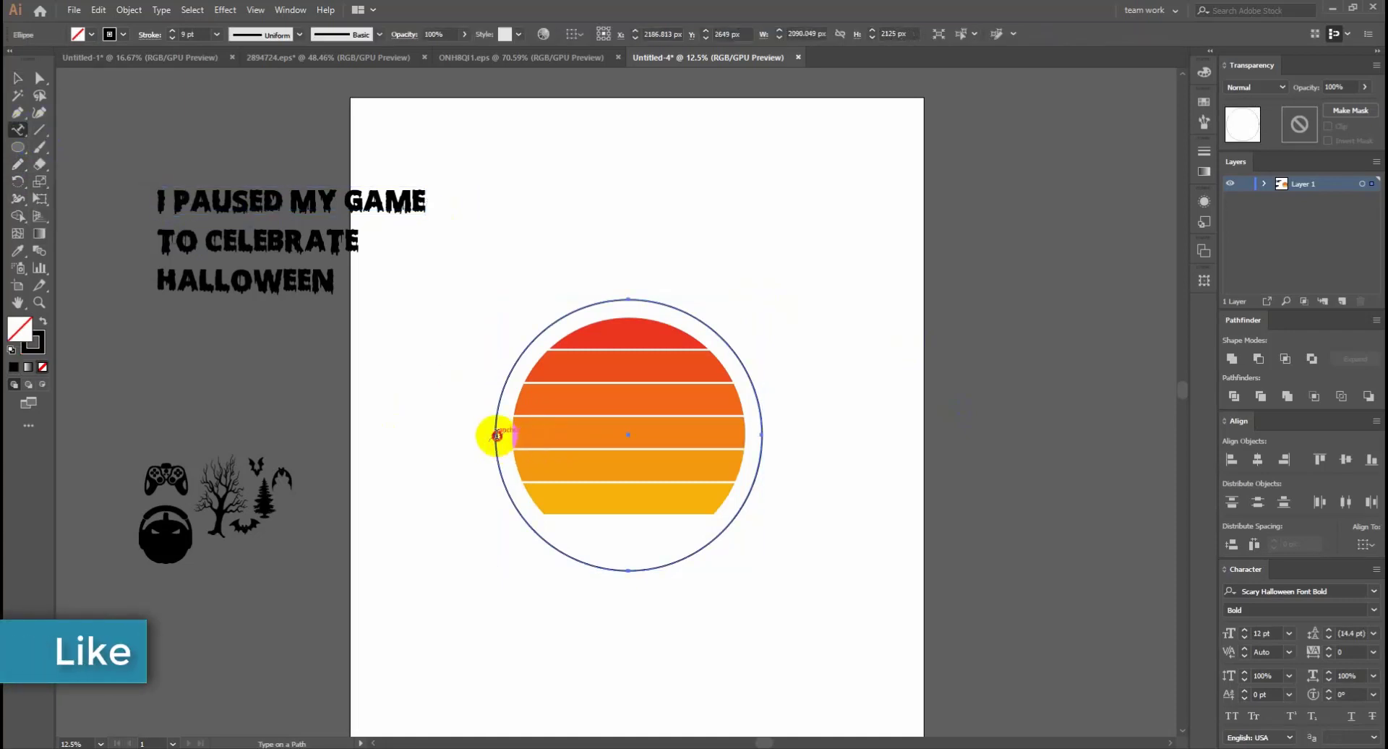
pyautogui.press('Escape')
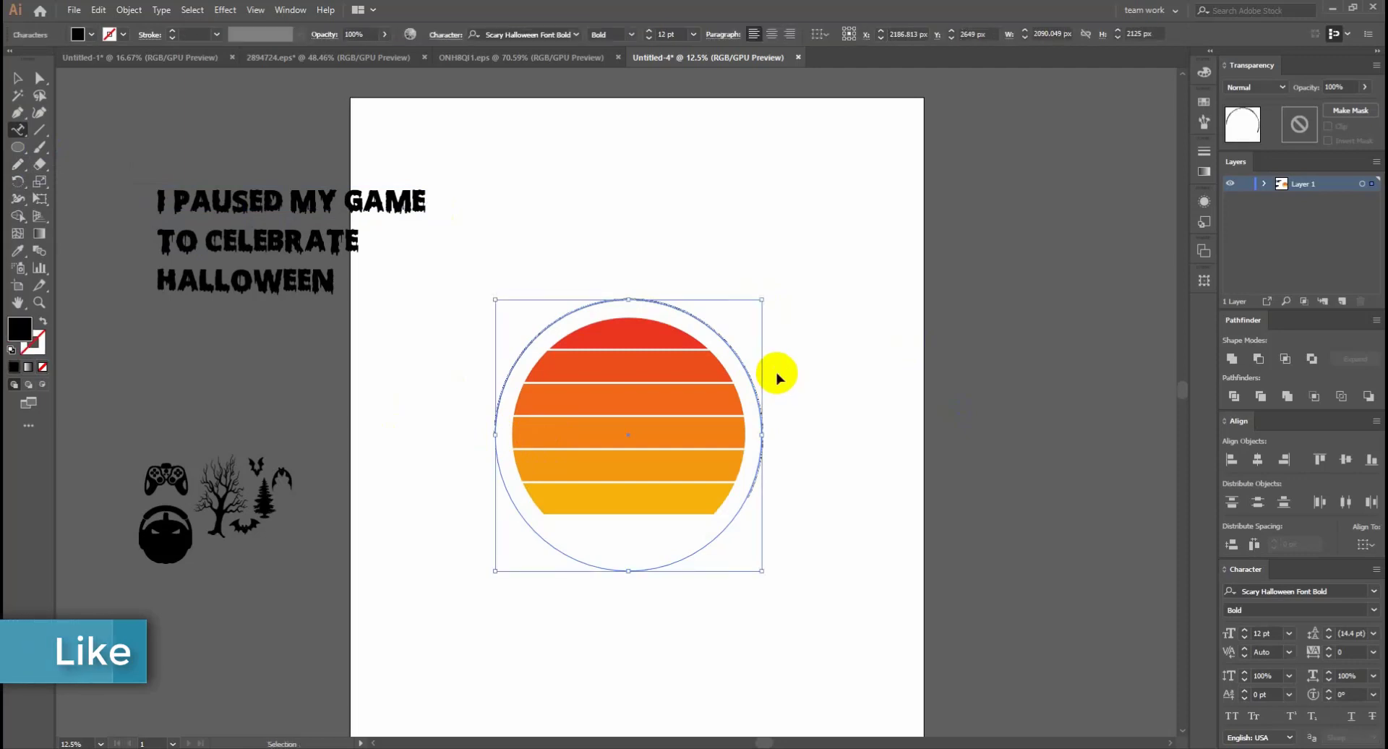
pyautogui.write('I PAUSED MY GAME')
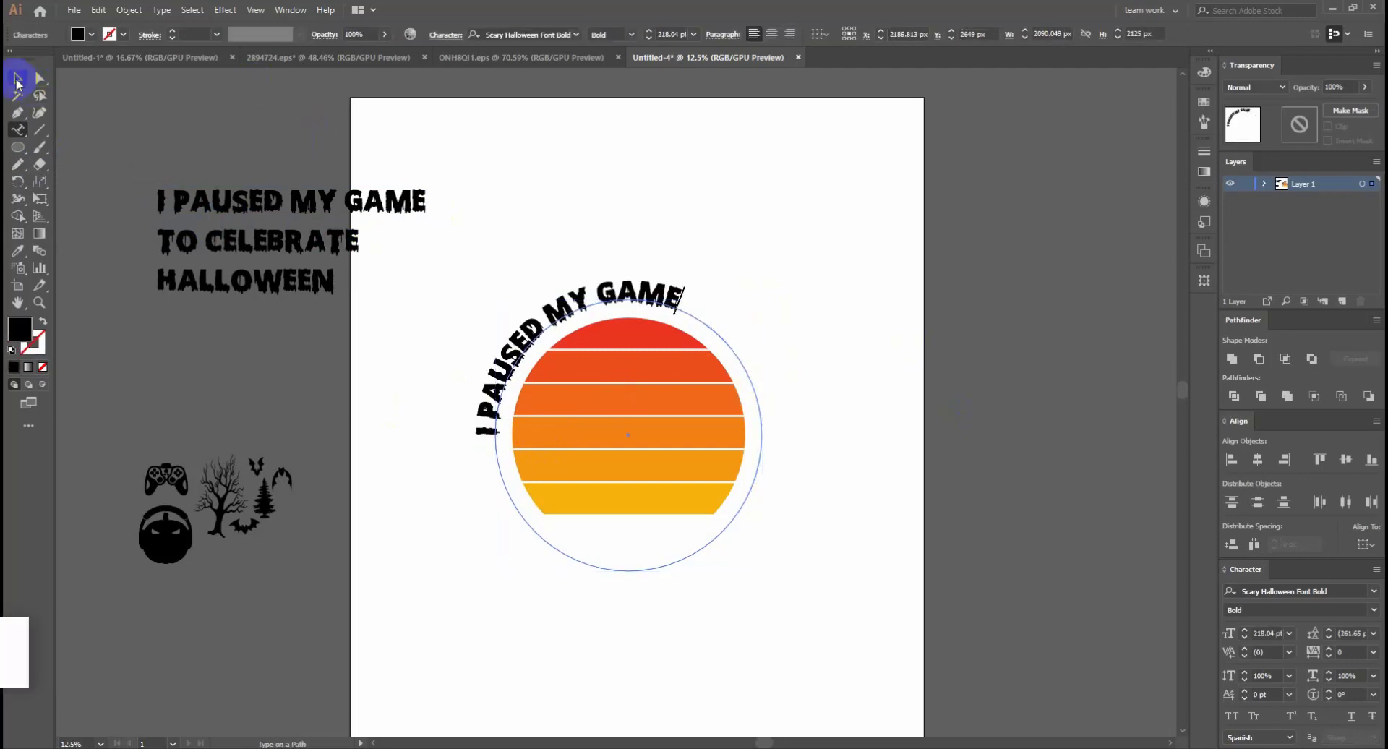
pyautogui.click(17, 78)
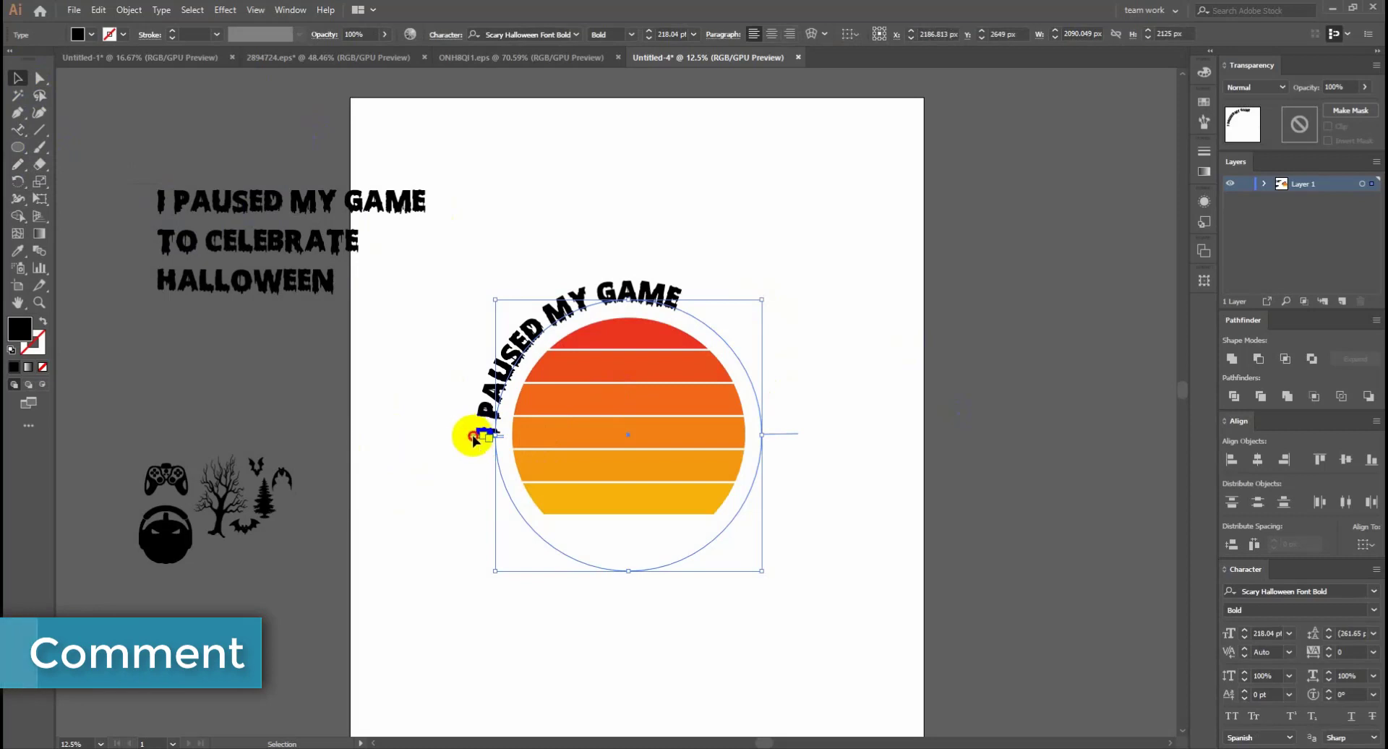
pyautogui.moveTo(473, 439)
pyautogui.mouseDown()
pyautogui.moveTo(494, 464)
pyautogui.moveTo(476, 444)
pyautogui.moveTo(752, 438)
pyautogui.mouseUp()
# Centre the arched title over the sun and widen its letters horizontally
pyautogui.click(772, 34)
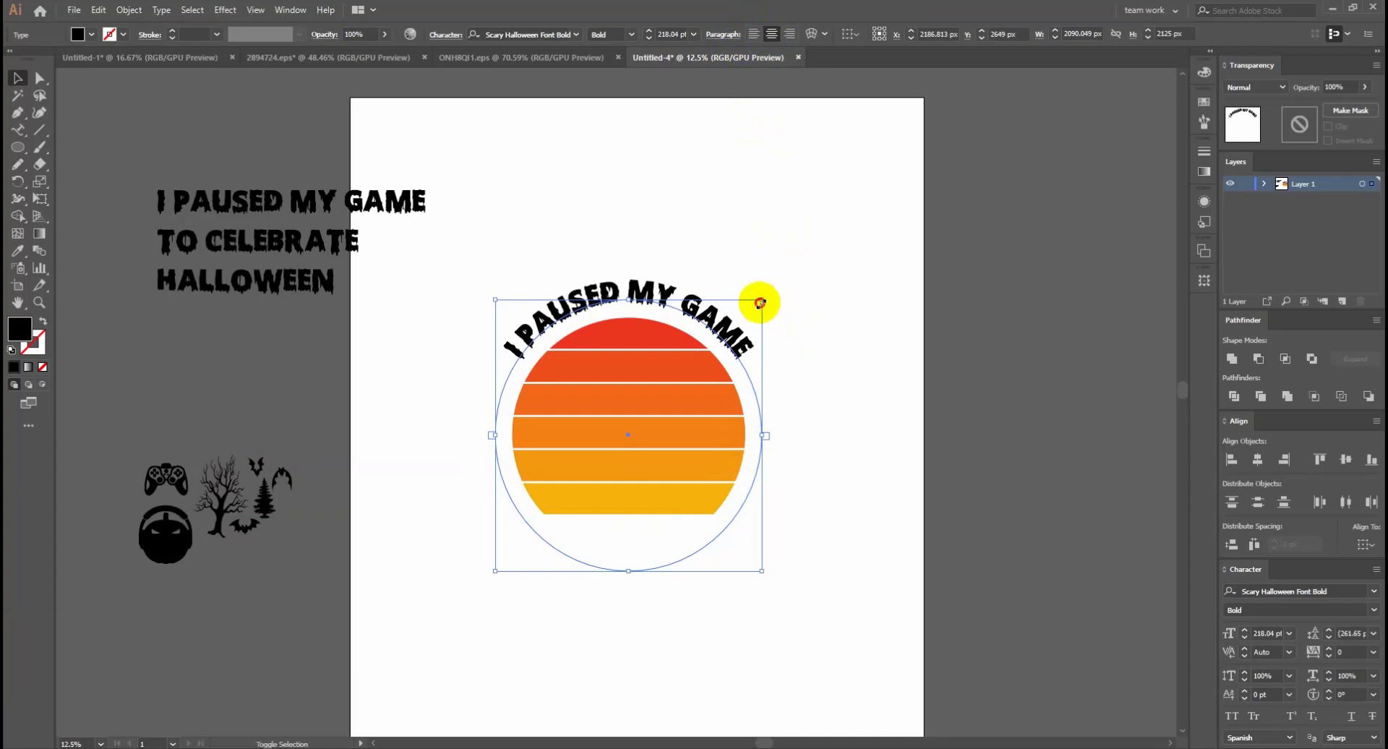
pyautogui.moveTo(763, 303); pyautogui.dragTo(757, 304)
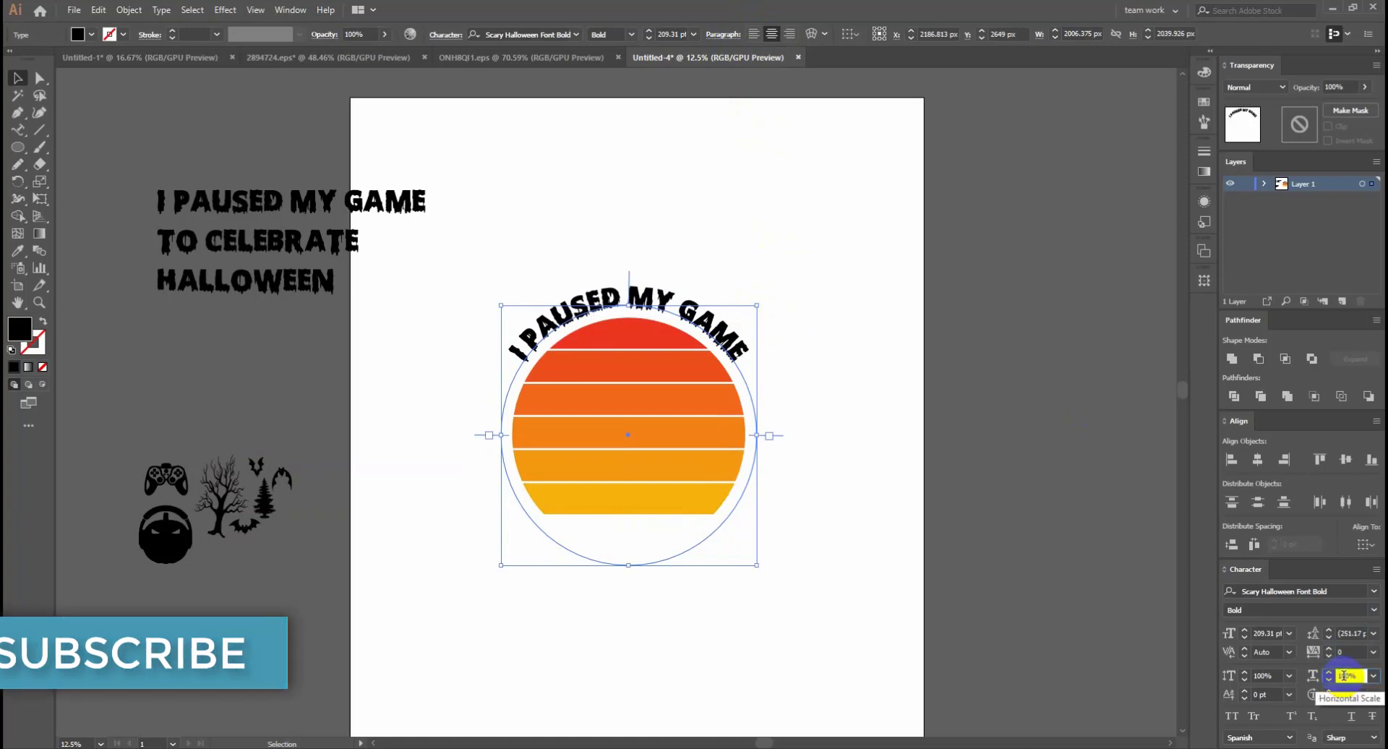
pyautogui.click(1330, 672)
pyautogui.click(1329, 672)
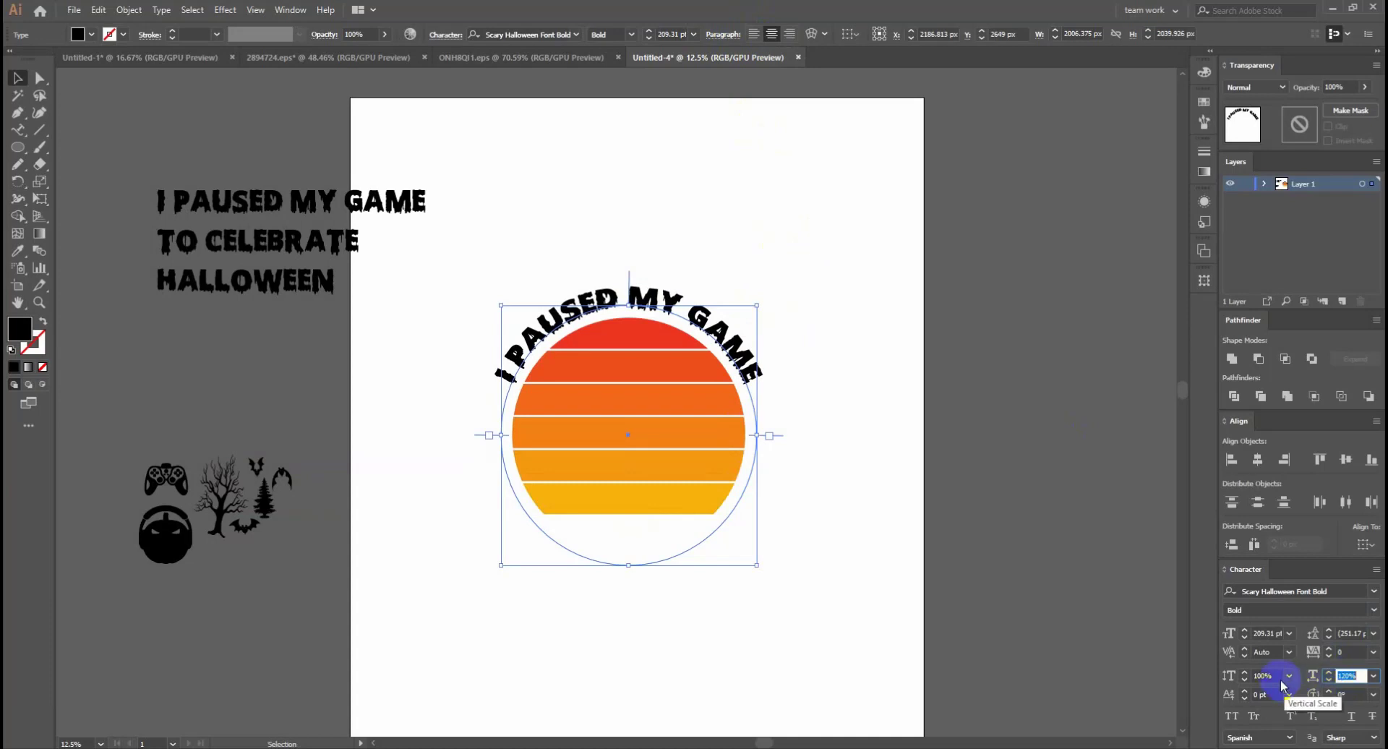
# Bring the arched title to 120% horizontal and vertical scale at 219 pt
pyautogui.scroll(4, 1277, 673)
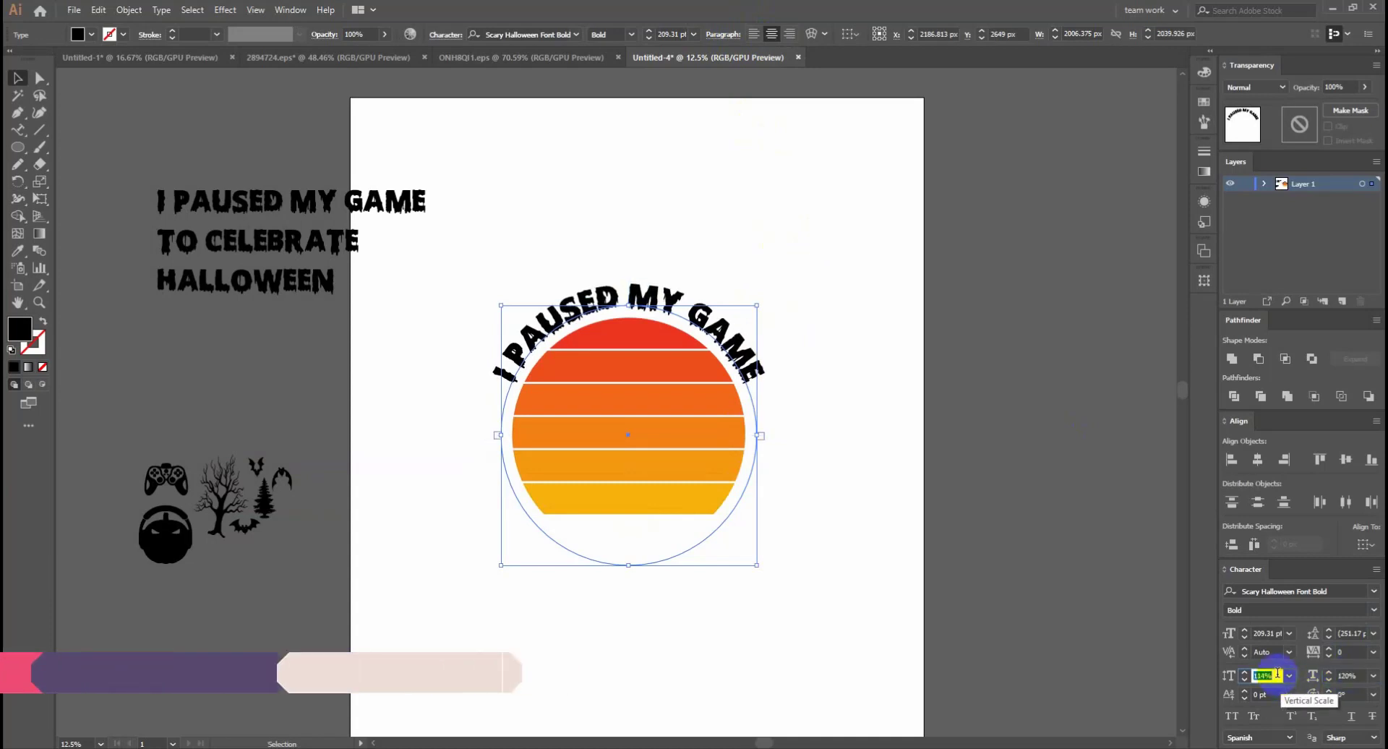
pyautogui.scroll(3, 1278, 673)
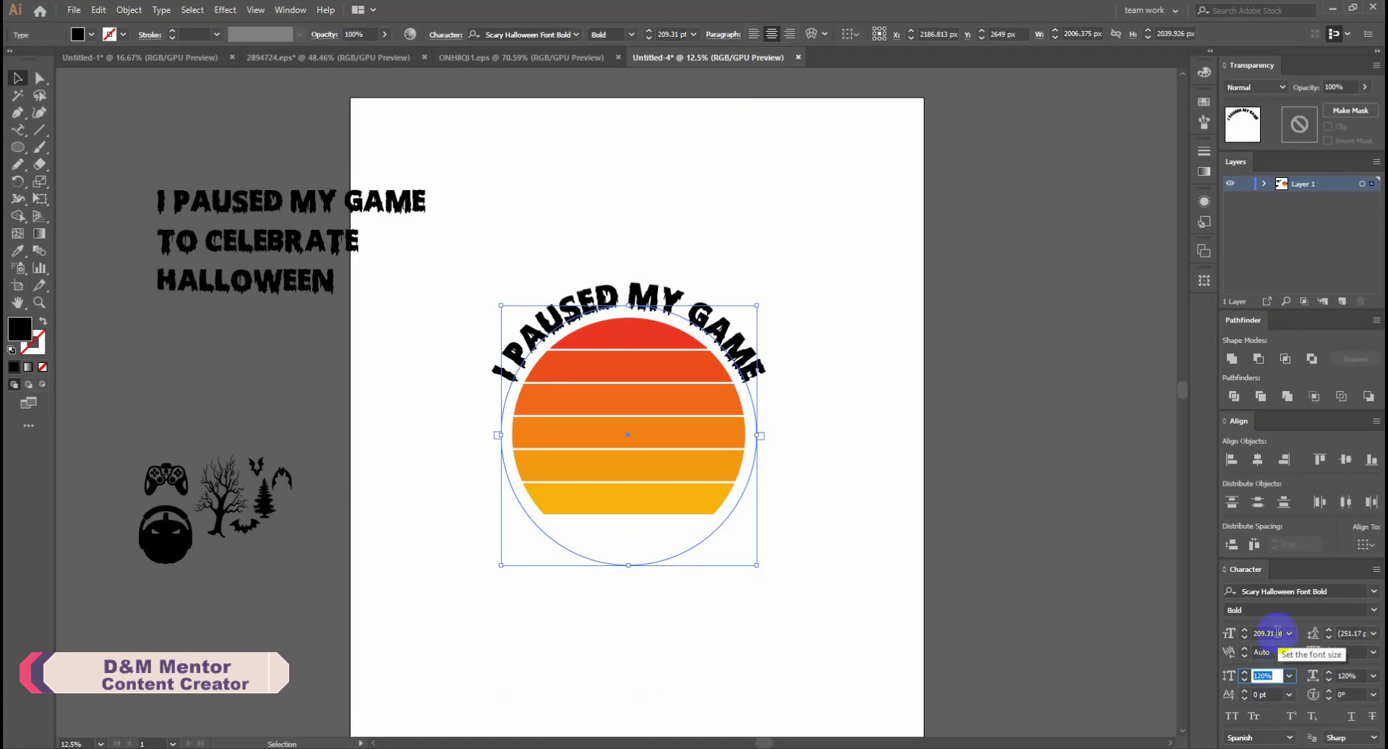
pyautogui.scroll(3, 1278, 633)
pyautogui.scroll(2, 1278, 632)
pyautogui.scroll(3, 1277, 633)
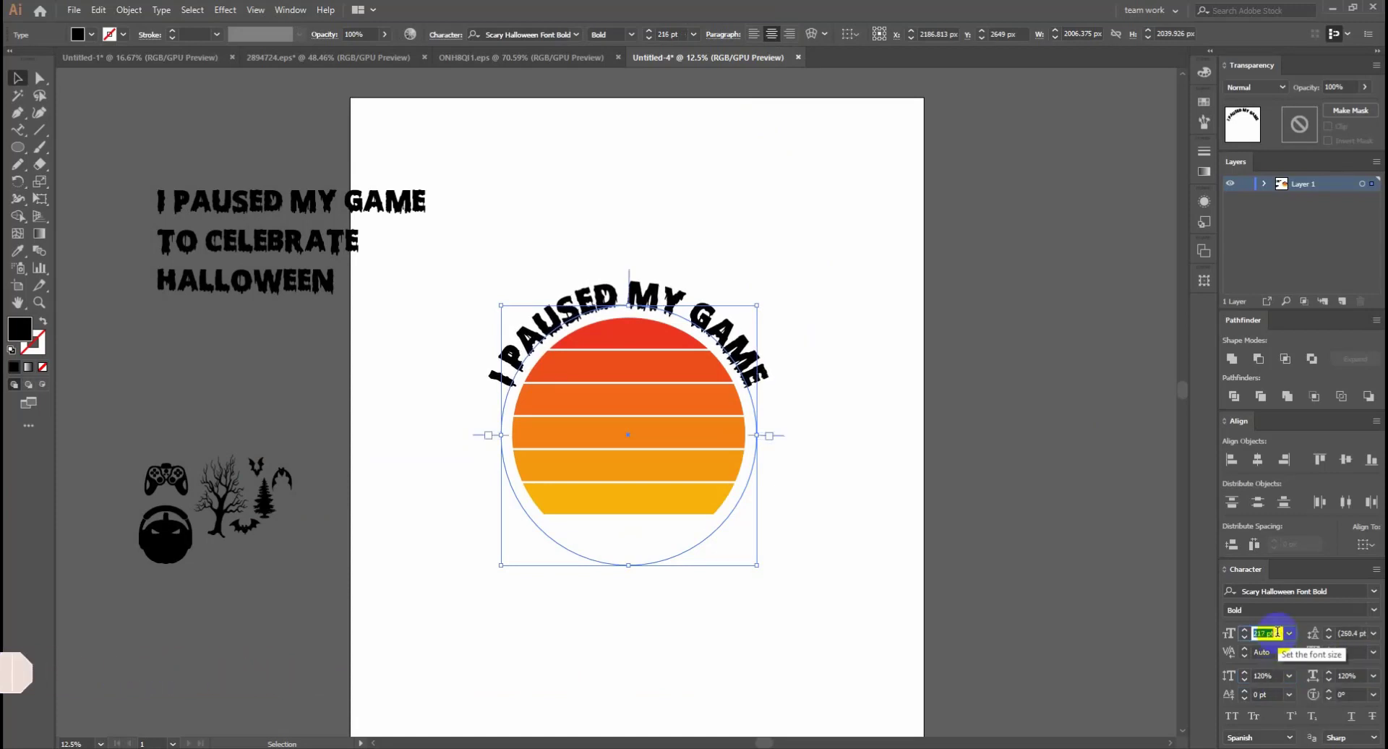
pyautogui.scroll(2, 1278, 633)
pyautogui.scroll(1, 1278, 632)
pyautogui.scroll(1, 1278, 632)
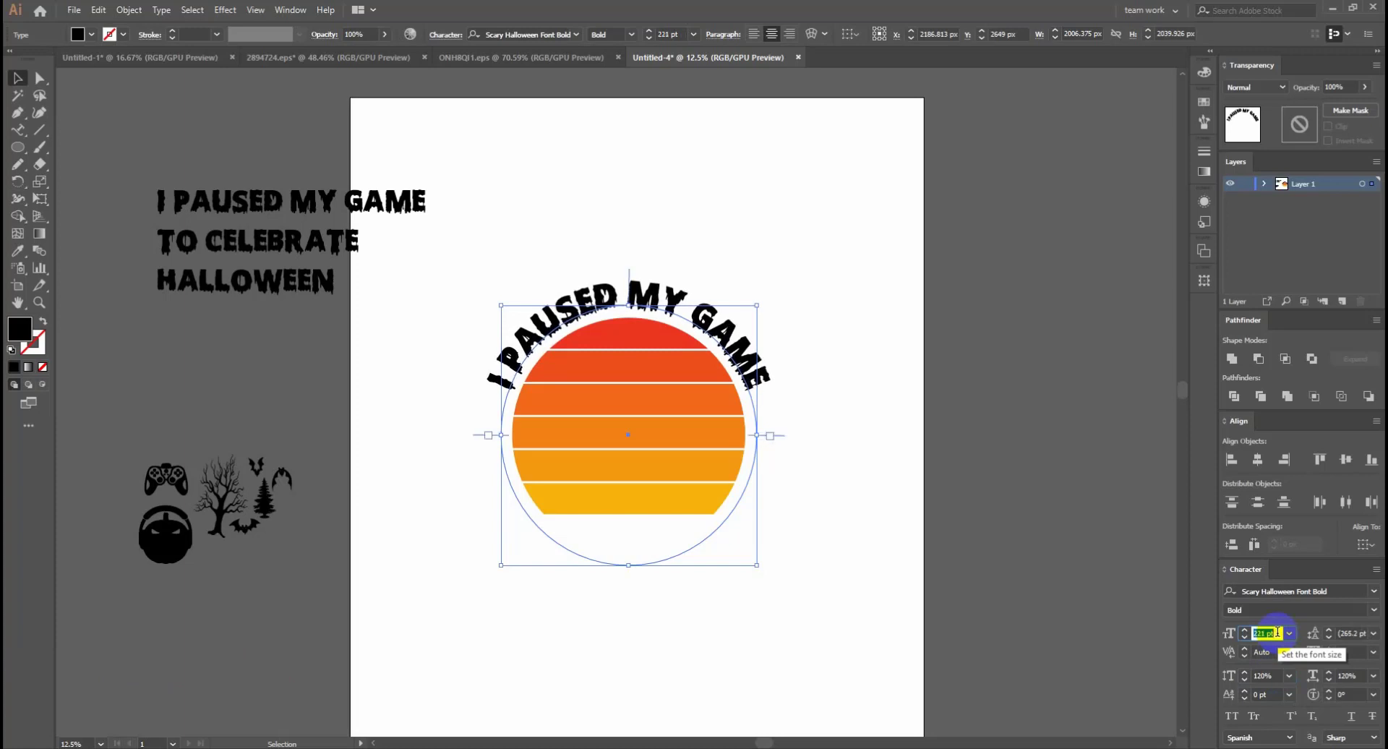
pyautogui.scroll(1, 1277, 633)
pyautogui.scroll(-2, 1278, 632)
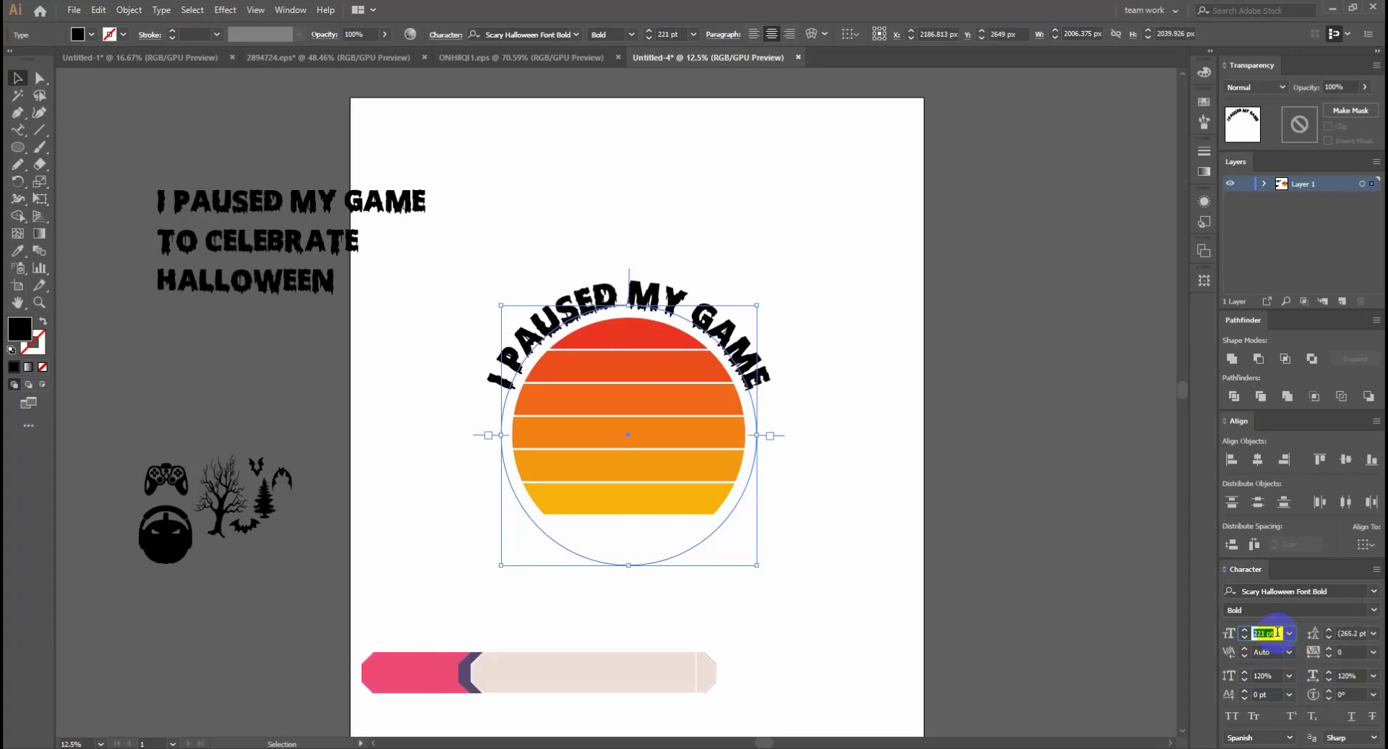
pyautogui.scroll(-1, 1277, 632)
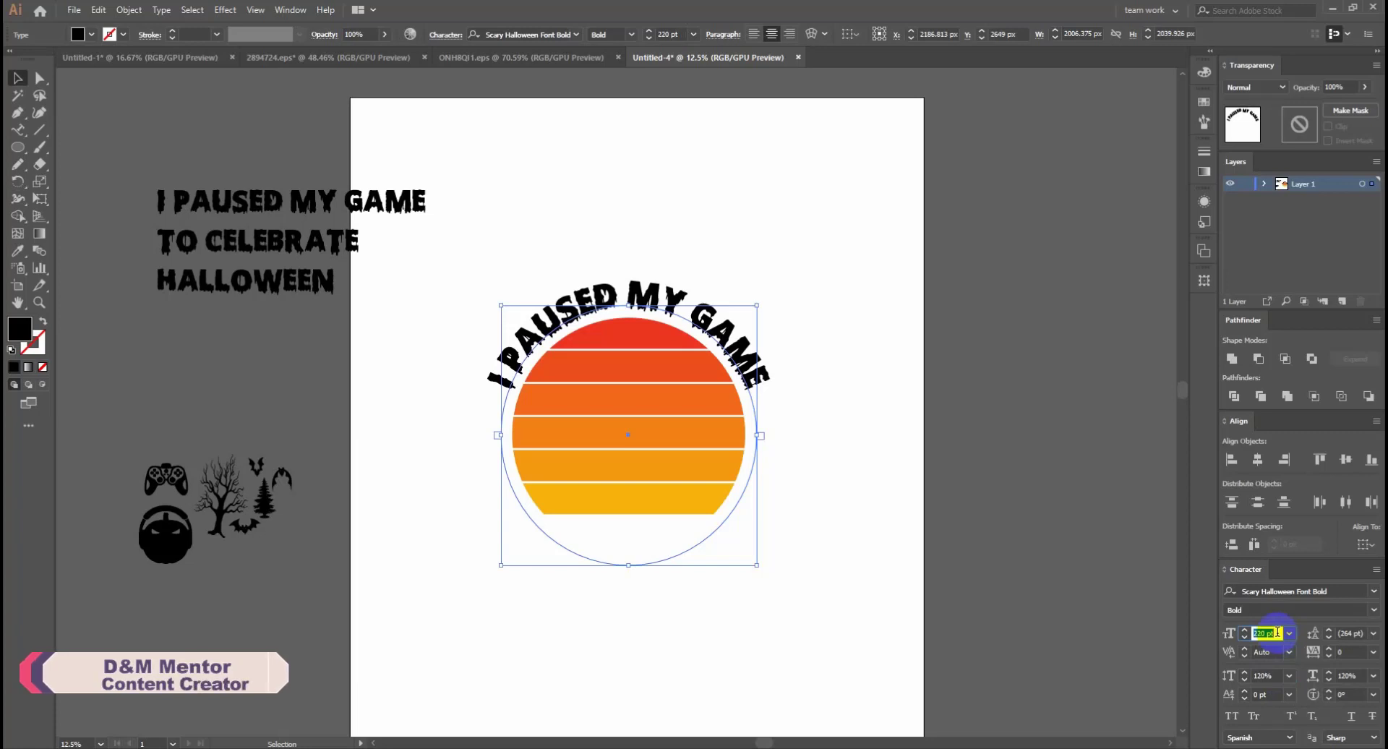
pyautogui.scroll(-1, 1278, 633)
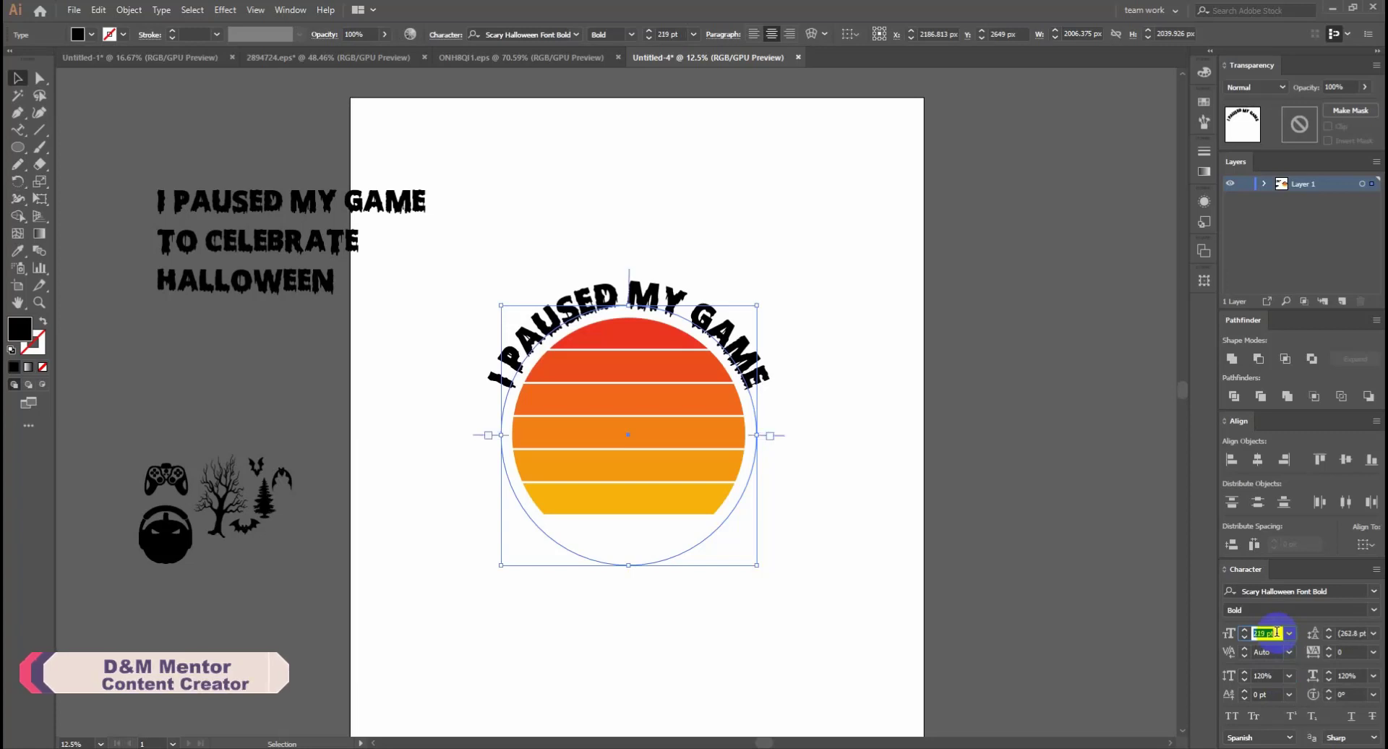
pyautogui.click(621, 153)
# Park the spare title line off the artboard and copy 'TO CELEBRATE' and 'HALLOWEEN' beneath the sun
pyautogui.moveTo(273, 206); pyautogui.dragTo(637, 586)
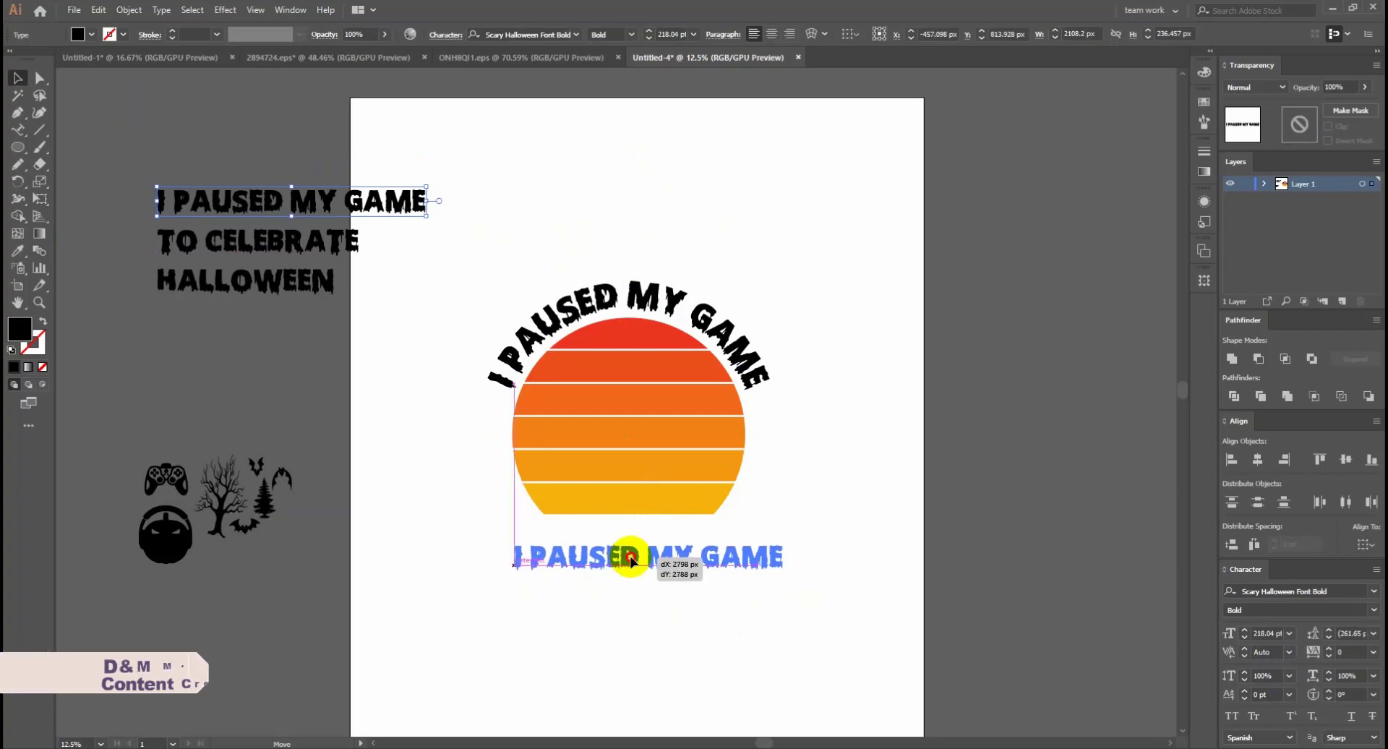
pyautogui.moveTo(638, 578)
pyautogui.mouseDown()
pyautogui.moveTo(1009, 322)
pyautogui.moveTo(953, 175)
pyautogui.mouseUp()
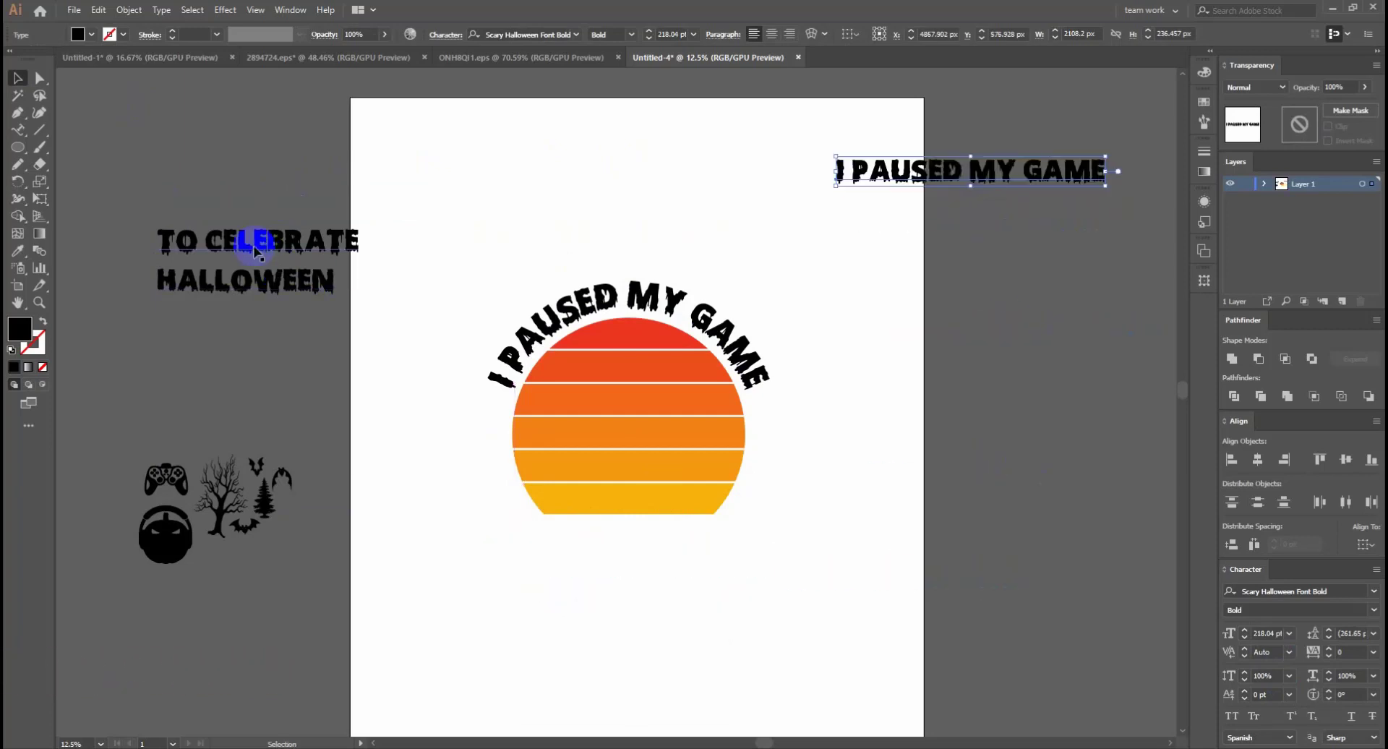
pyautogui.moveTo(255, 249); pyautogui.dragTo(623, 536)
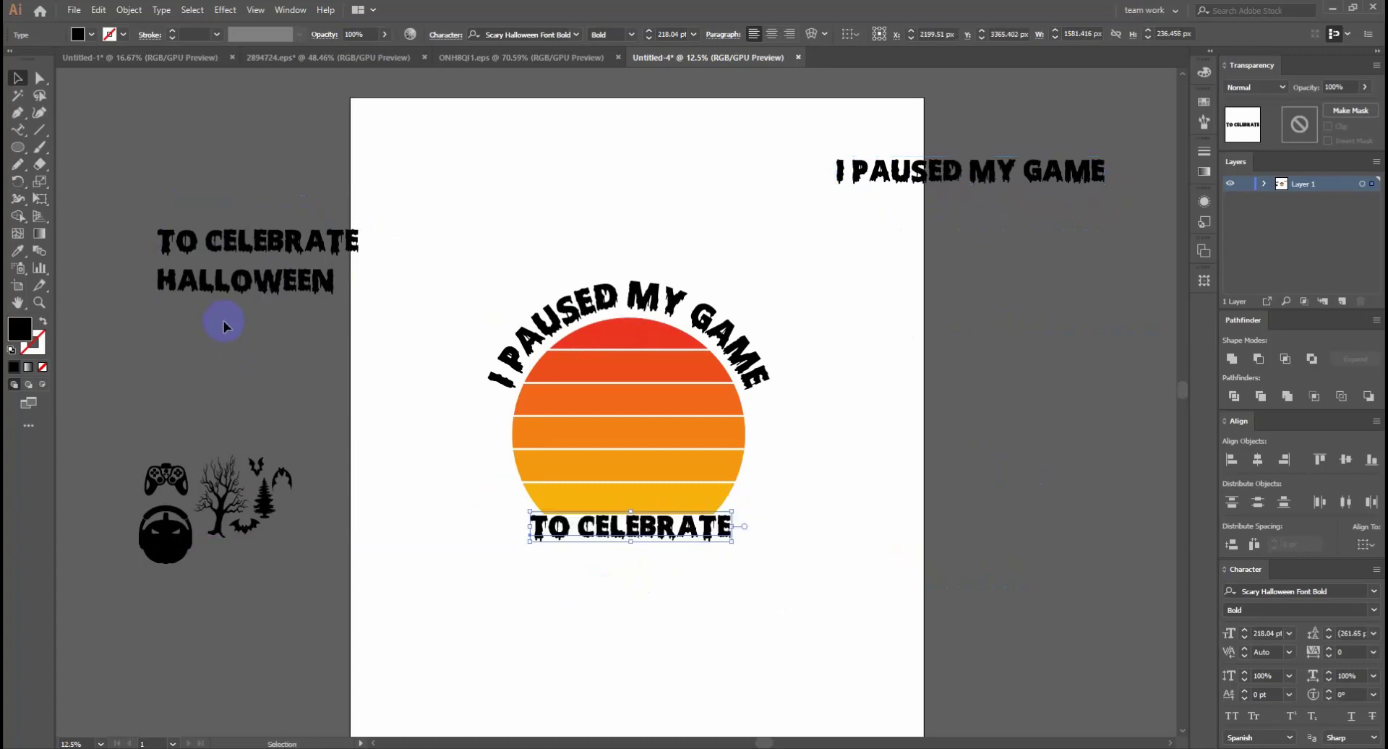
pyautogui.moveTo(241, 284)
pyautogui.mouseDown()
pyautogui.moveTo(659, 581)
pyautogui.moveTo(620, 558)
pyautogui.mouseUp()
pyautogui.click(800, 546)
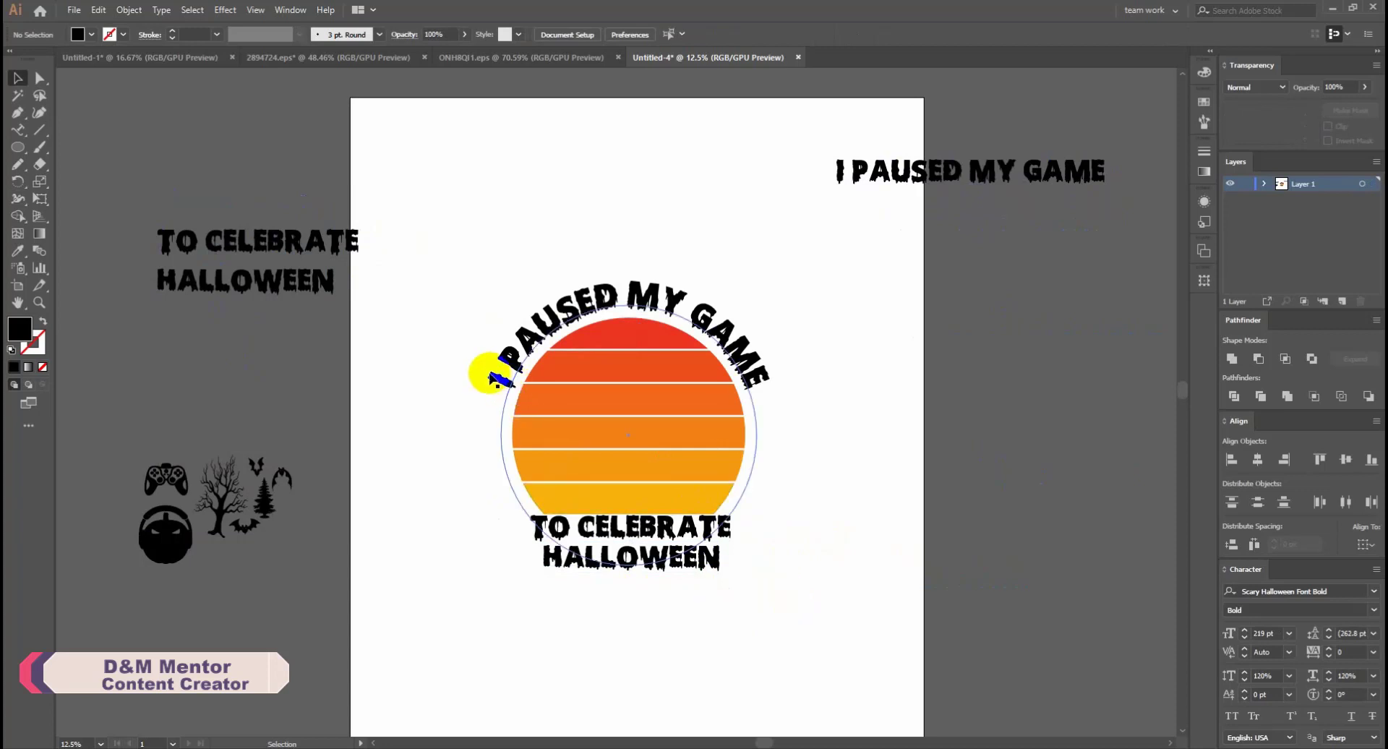
pyautogui.hotkey('ctrl', 'r')
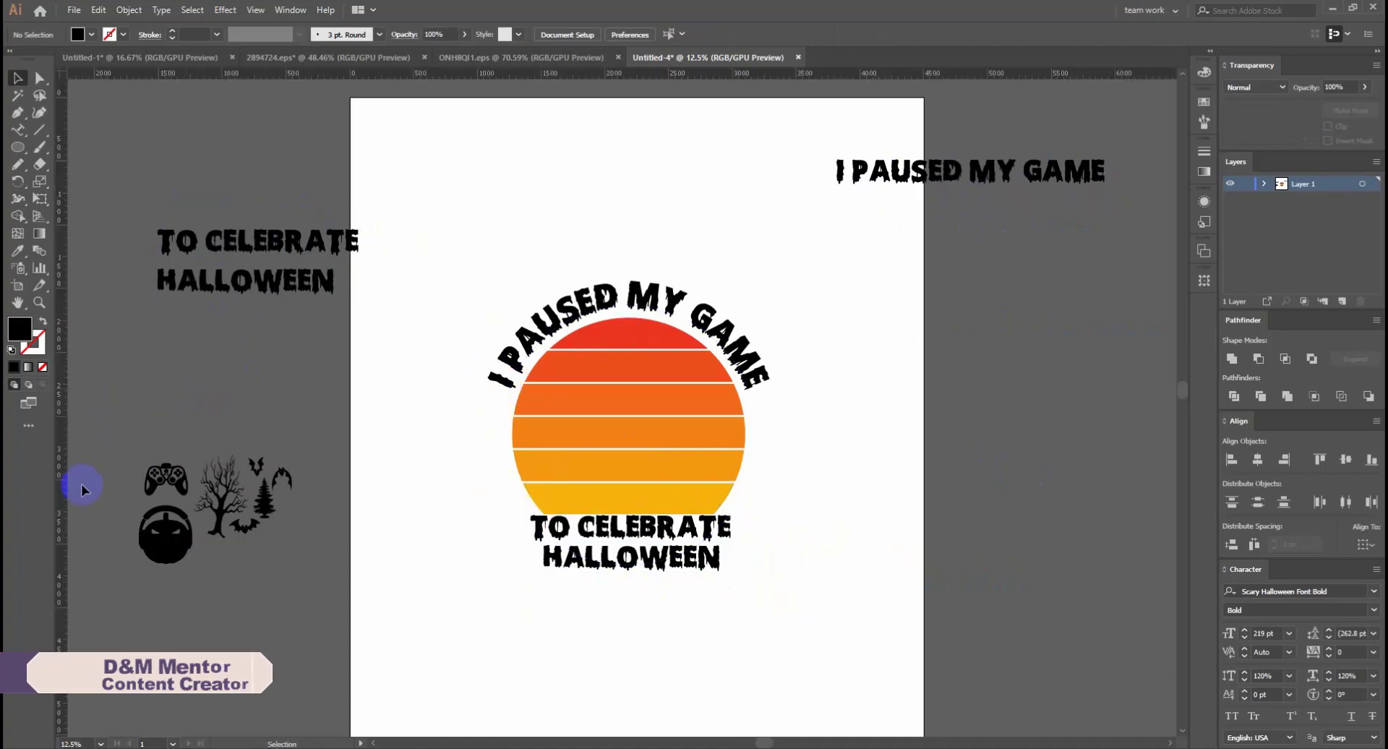
# Add two vertical guides on either side of the sun
pyautogui.moveTo(505, 491); pyautogui.dragTo(490, 486)
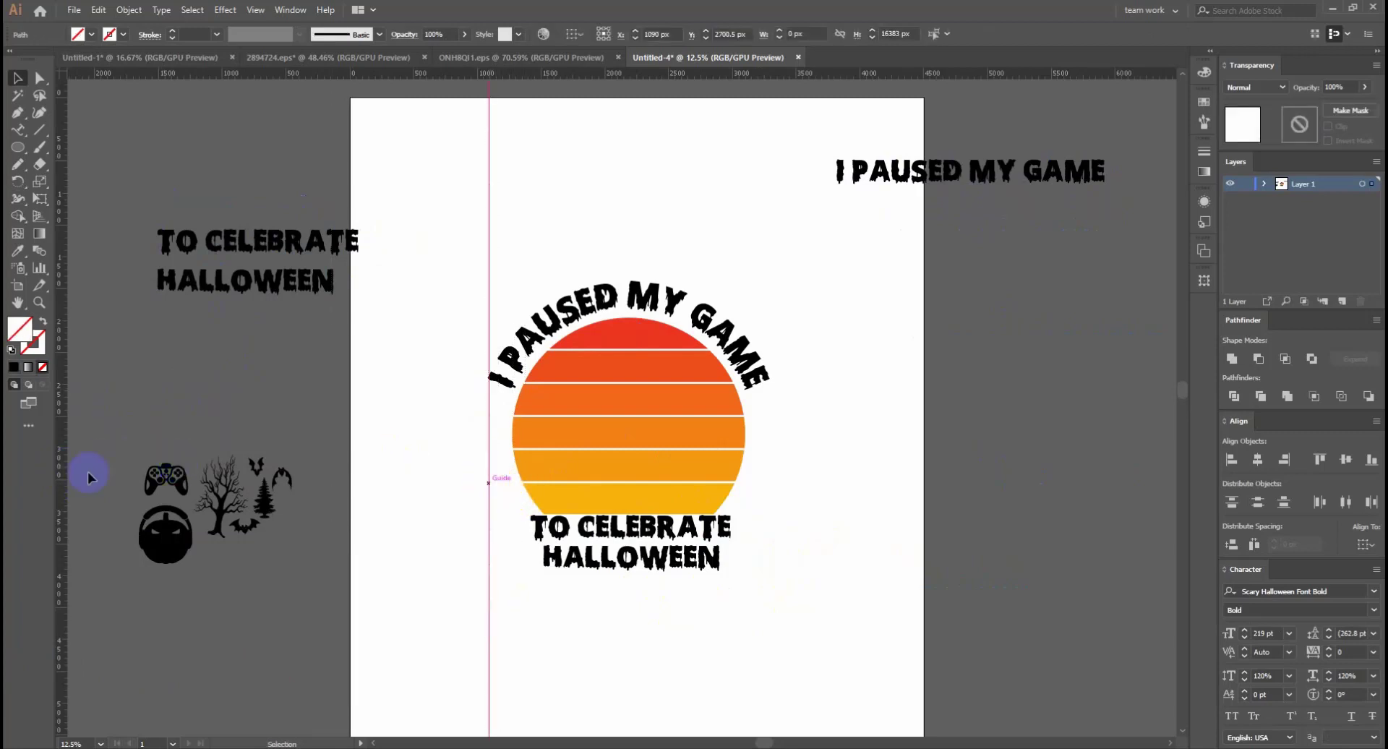
pyautogui.moveTo(58, 486); pyautogui.dragTo(770, 522)
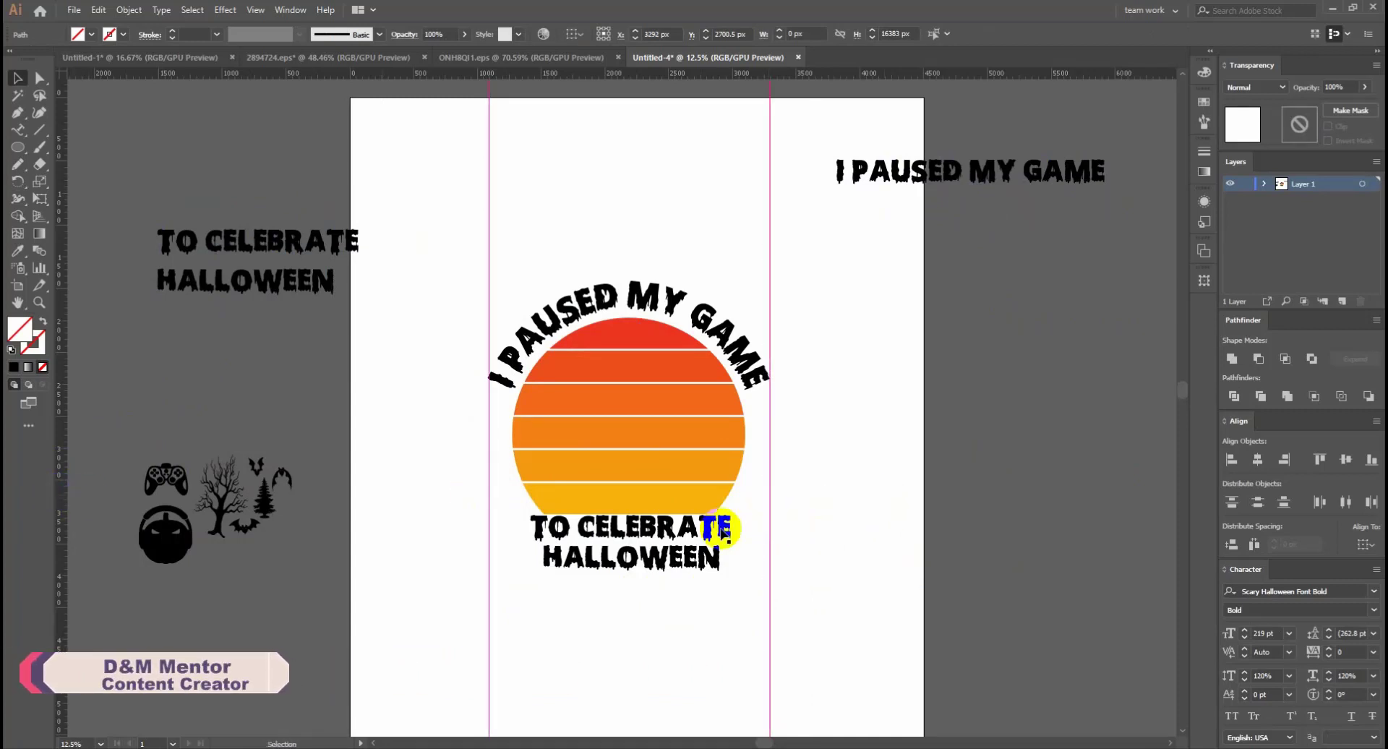
pyautogui.click(737, 535)
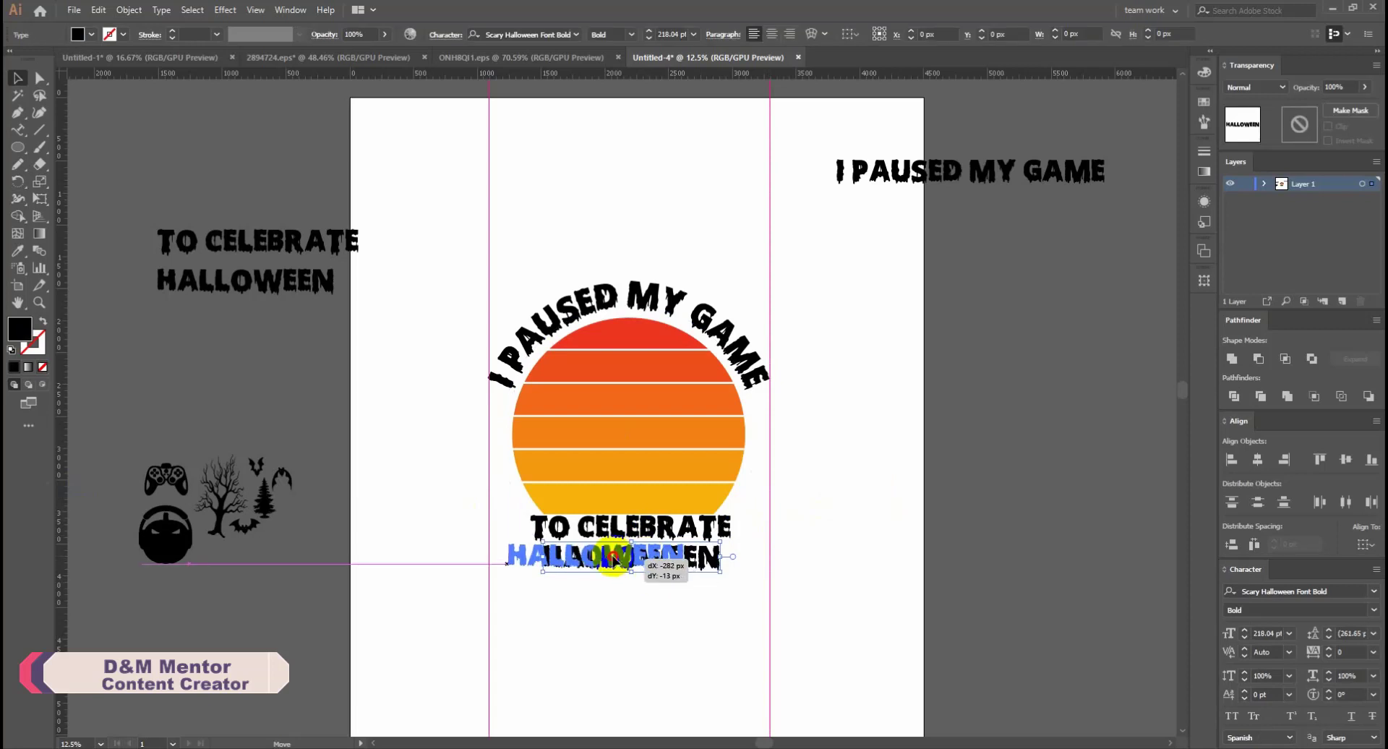
# Nudge 'HALLOWEEN' slightly left and stretch it wider to about 364 pt
pyautogui.moveTo(654, 567); pyautogui.dragTo(645, 571)
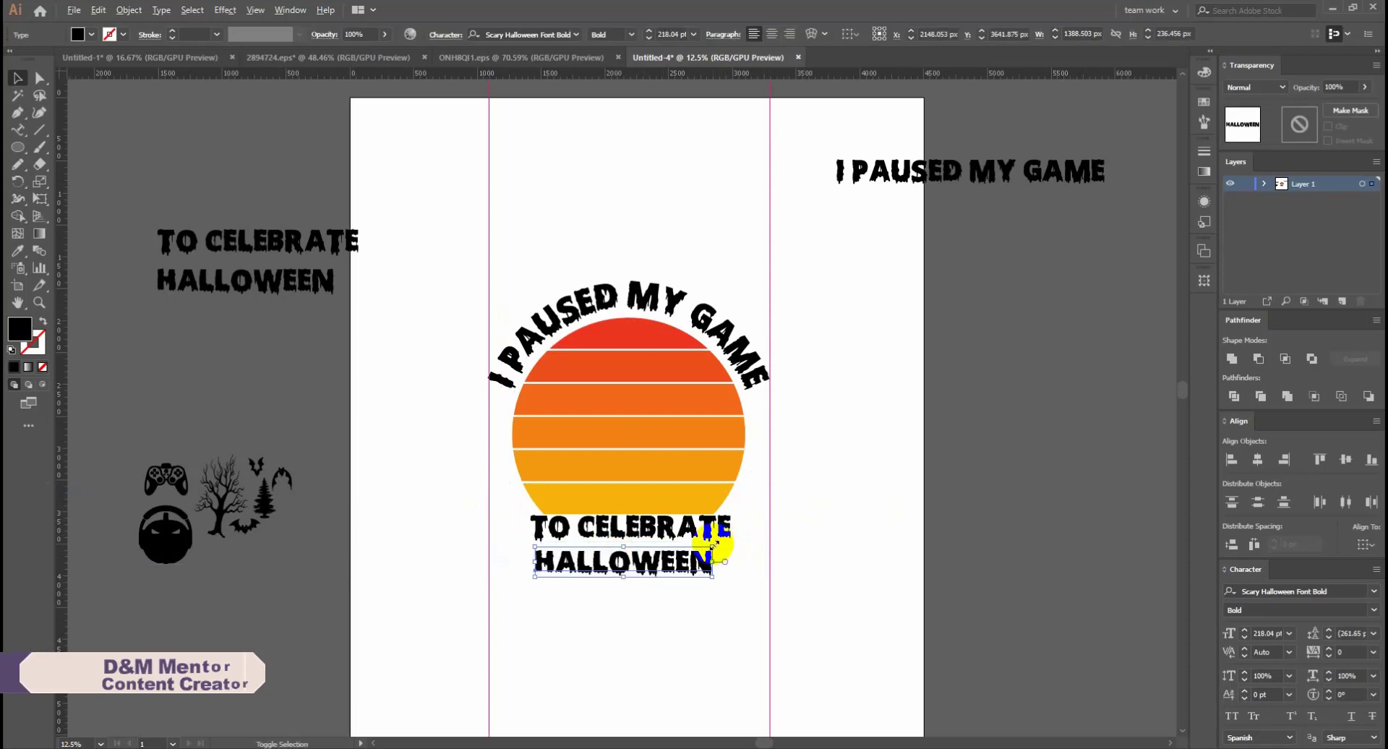
pyautogui.moveTo(725, 548); pyautogui.dragTo(767, 547)
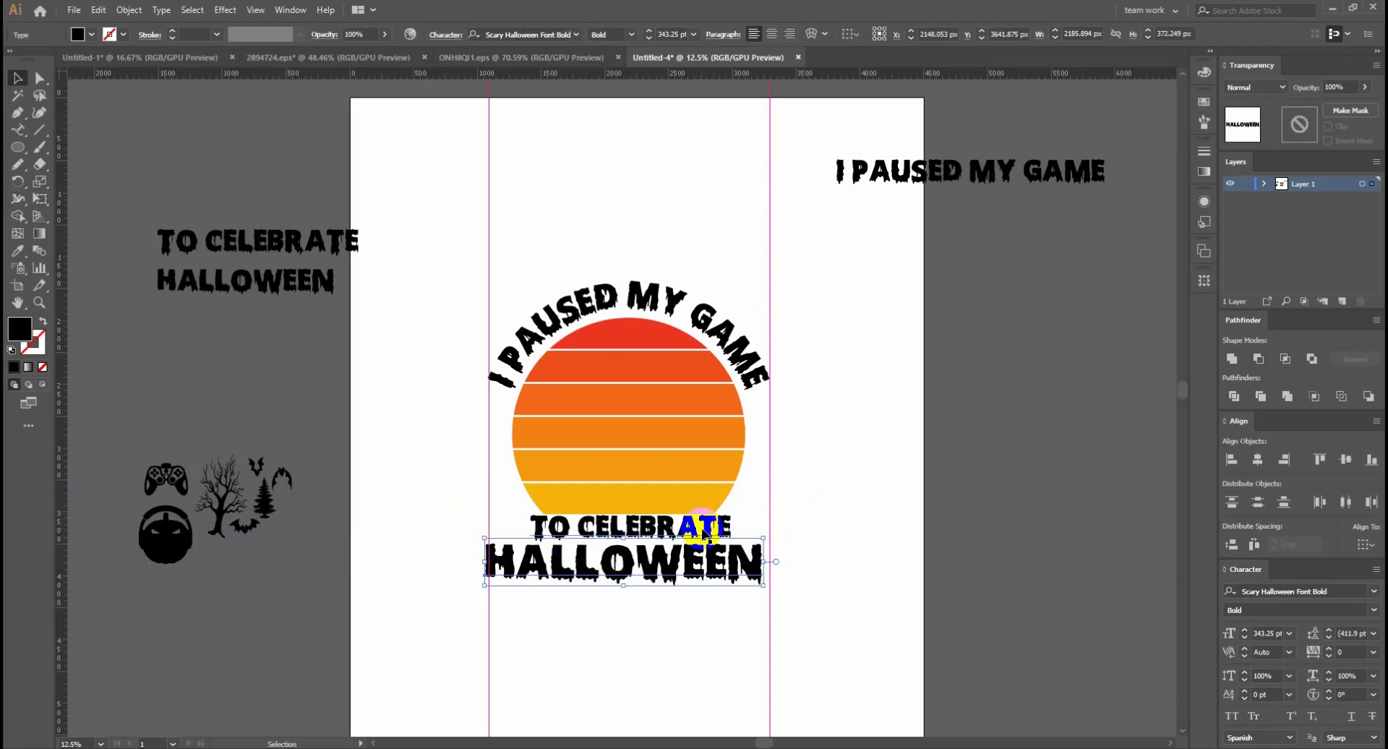
pyautogui.hotkey('shift', 'Right')
pyautogui.hotkey('shift', 'Right')
pyautogui.hotkey('shift', 'Right')
pyautogui.hotkey('shift', 'Right')
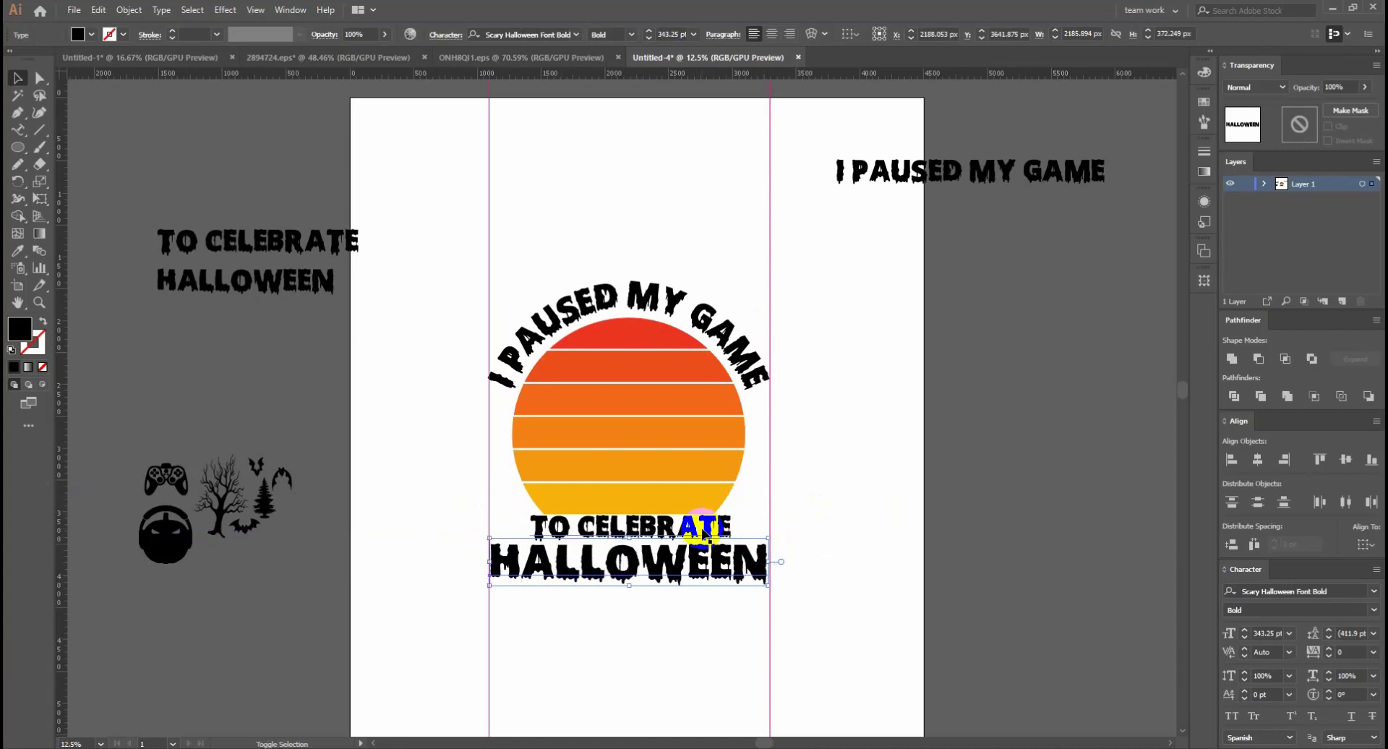
pyautogui.hotkey('shift', 'Left')
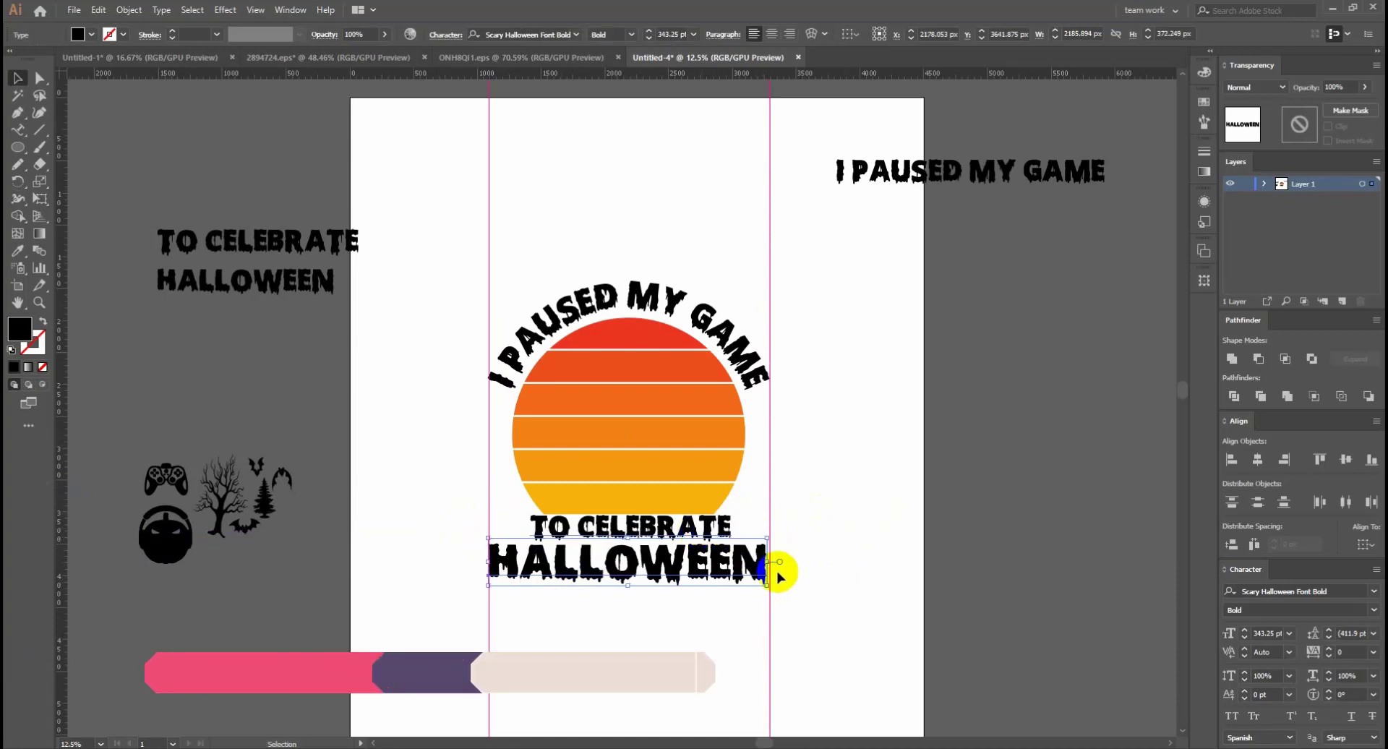
pyautogui.moveTo(766, 538); pyautogui.dragTo(771, 538)
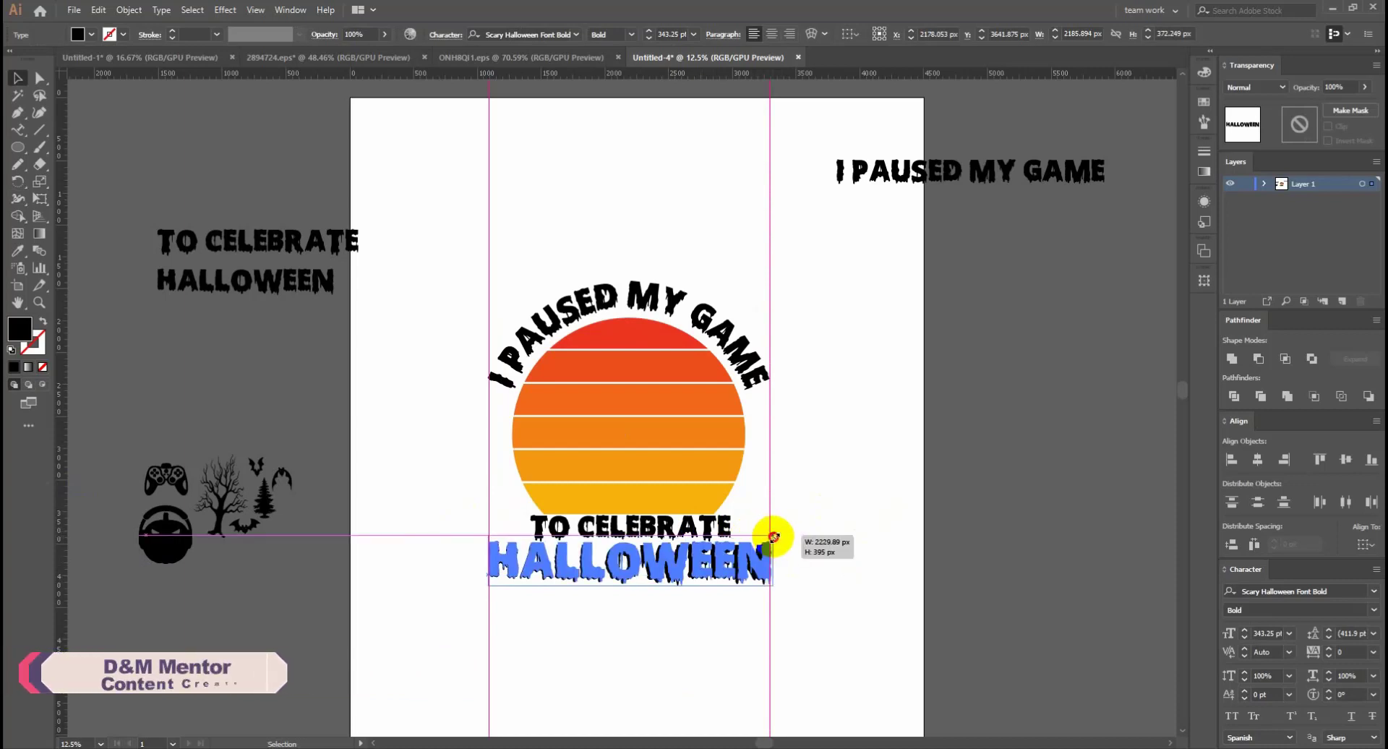
pyautogui.click(836, 528)
# Shrink 'TO CELEBRATE' around its centre and zoom in on the lower text
pyautogui.click(718, 472)
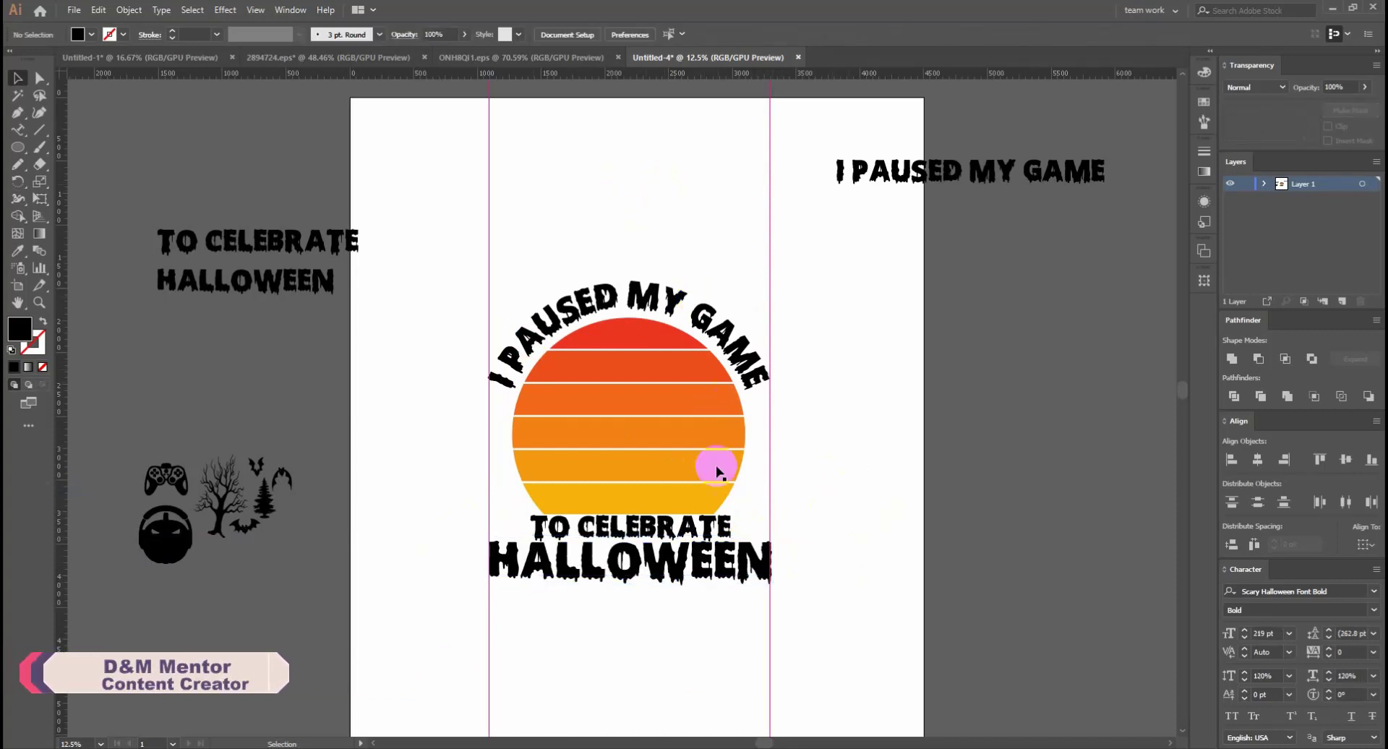
pyautogui.click(663, 531)
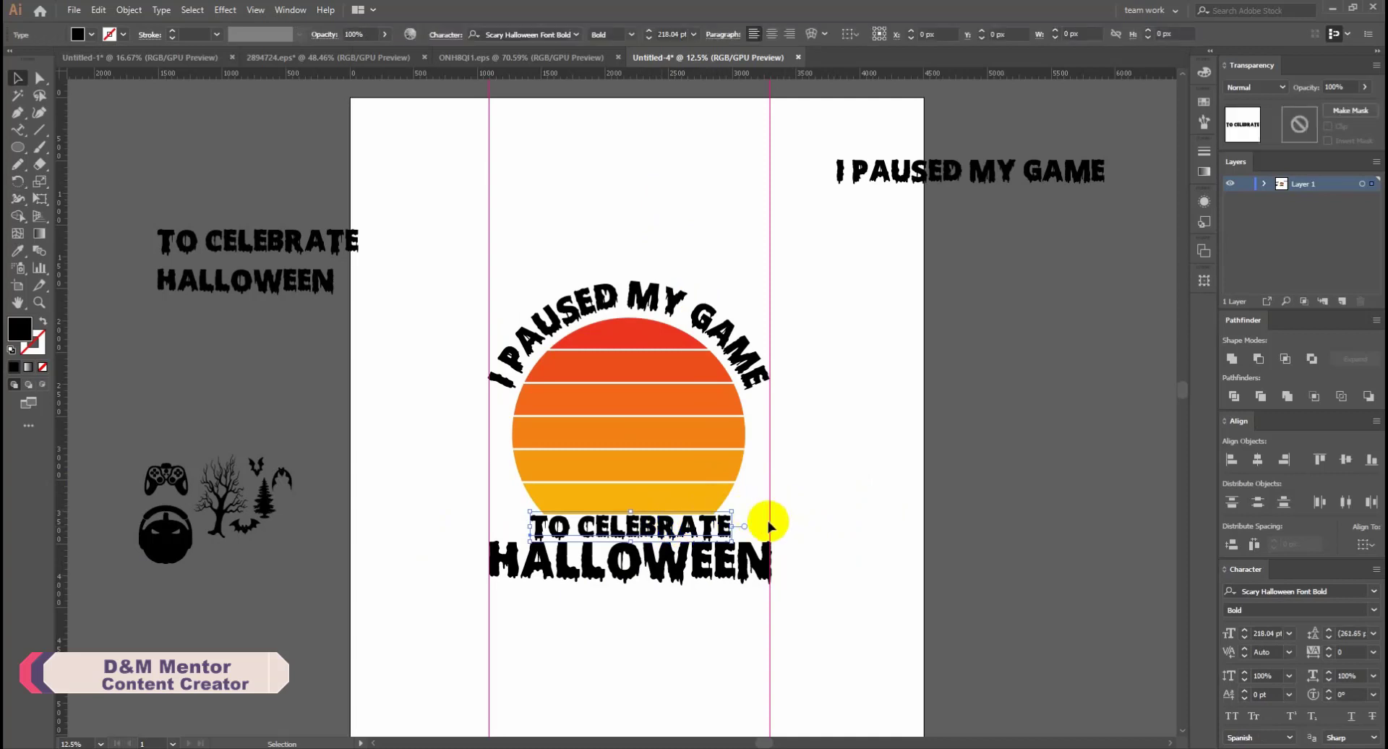
pyautogui.moveTo(759, 525); pyautogui.dragTo(709, 535)
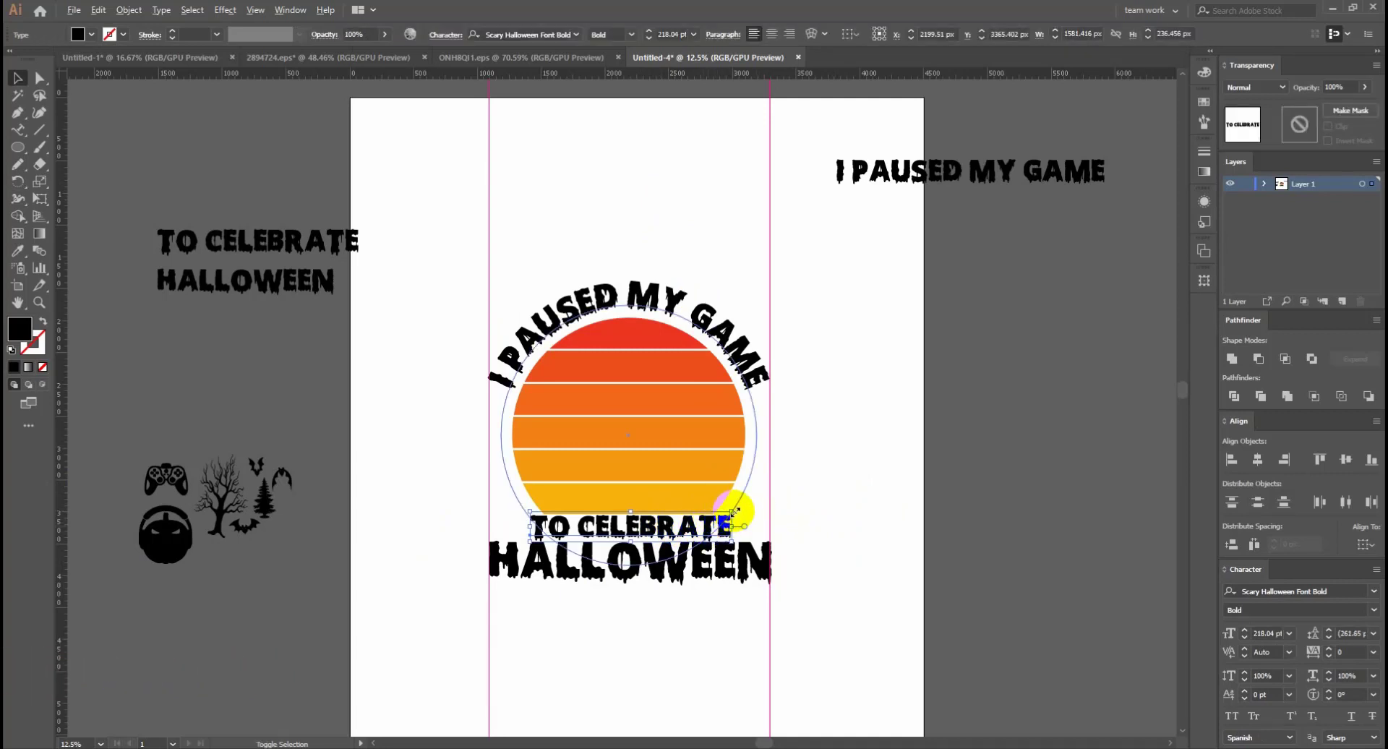
pyautogui.moveTo(731, 523); pyautogui.dragTo(719, 515)
pyautogui.click(848, 491)
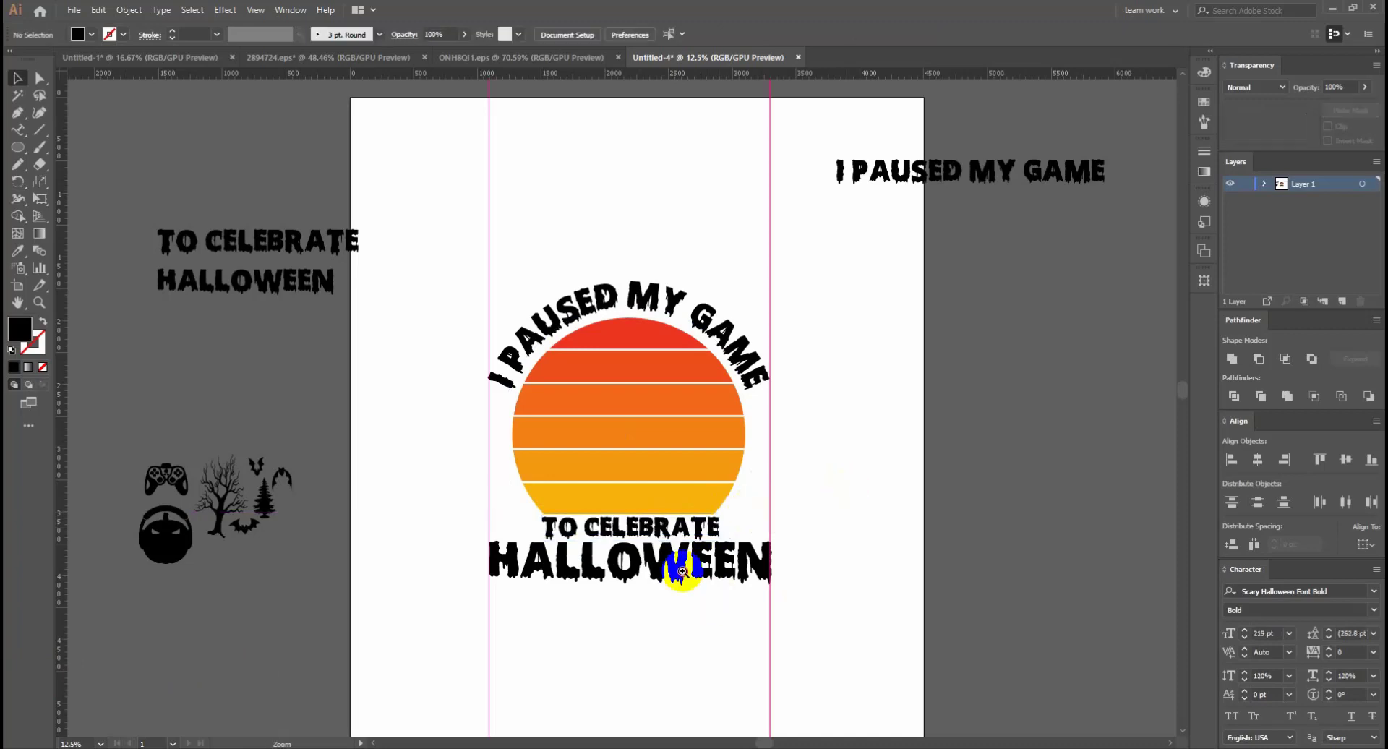
pyautogui.press('z')
pyautogui.moveTo(675, 588); pyautogui.dragTo(827, 574)
pyautogui.press('v')
# Narrow 'TO CELEBRATE' slightly from both its left and right sides
pyautogui.click(475, 473)
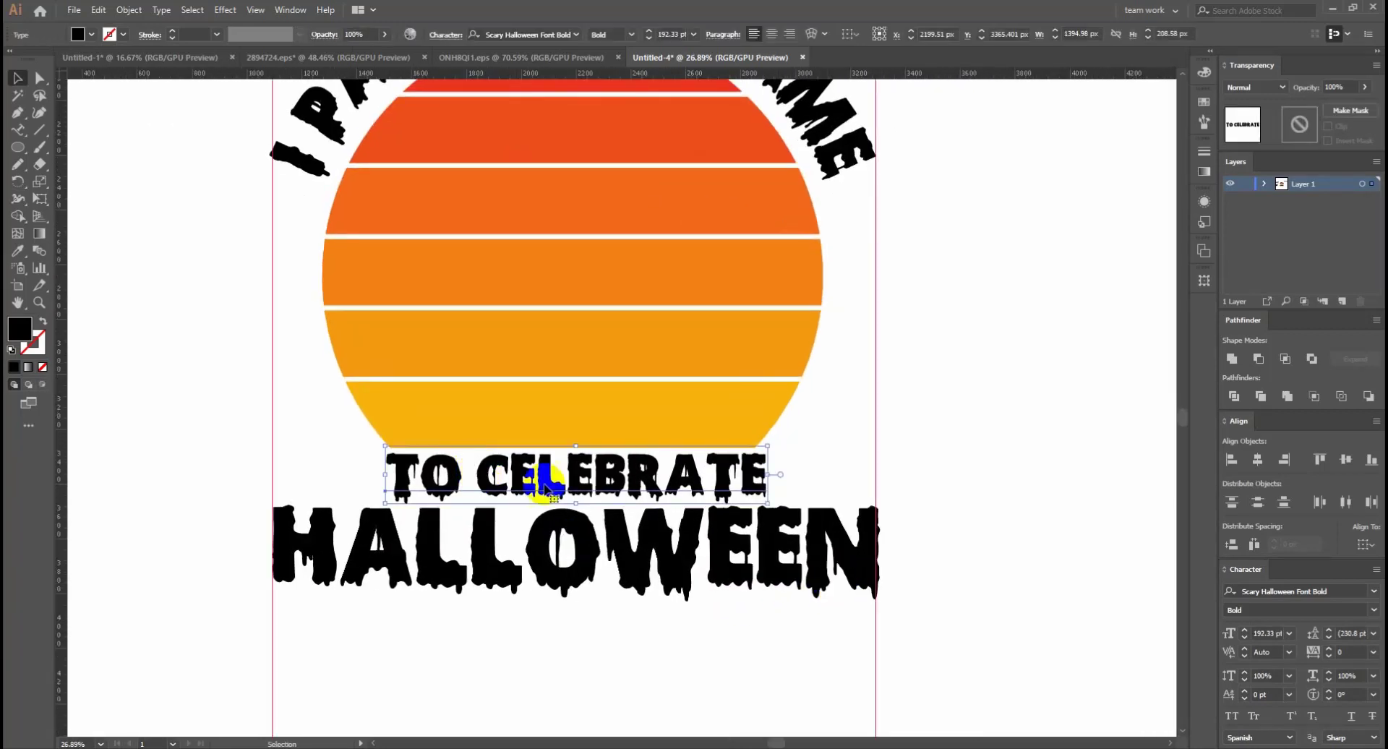
pyautogui.moveTo(773, 473); pyautogui.dragTo(765, 473)
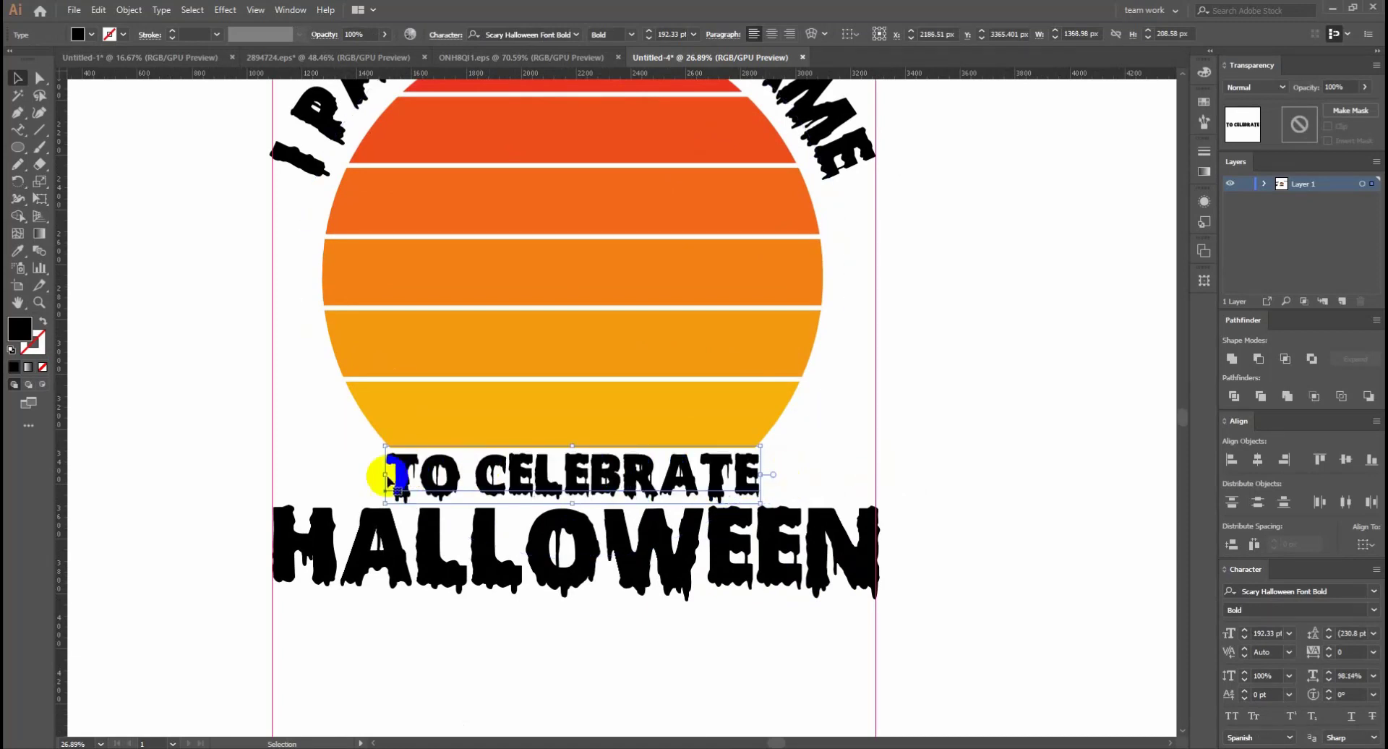
pyautogui.moveTo(388, 478); pyautogui.dragTo(393, 477)
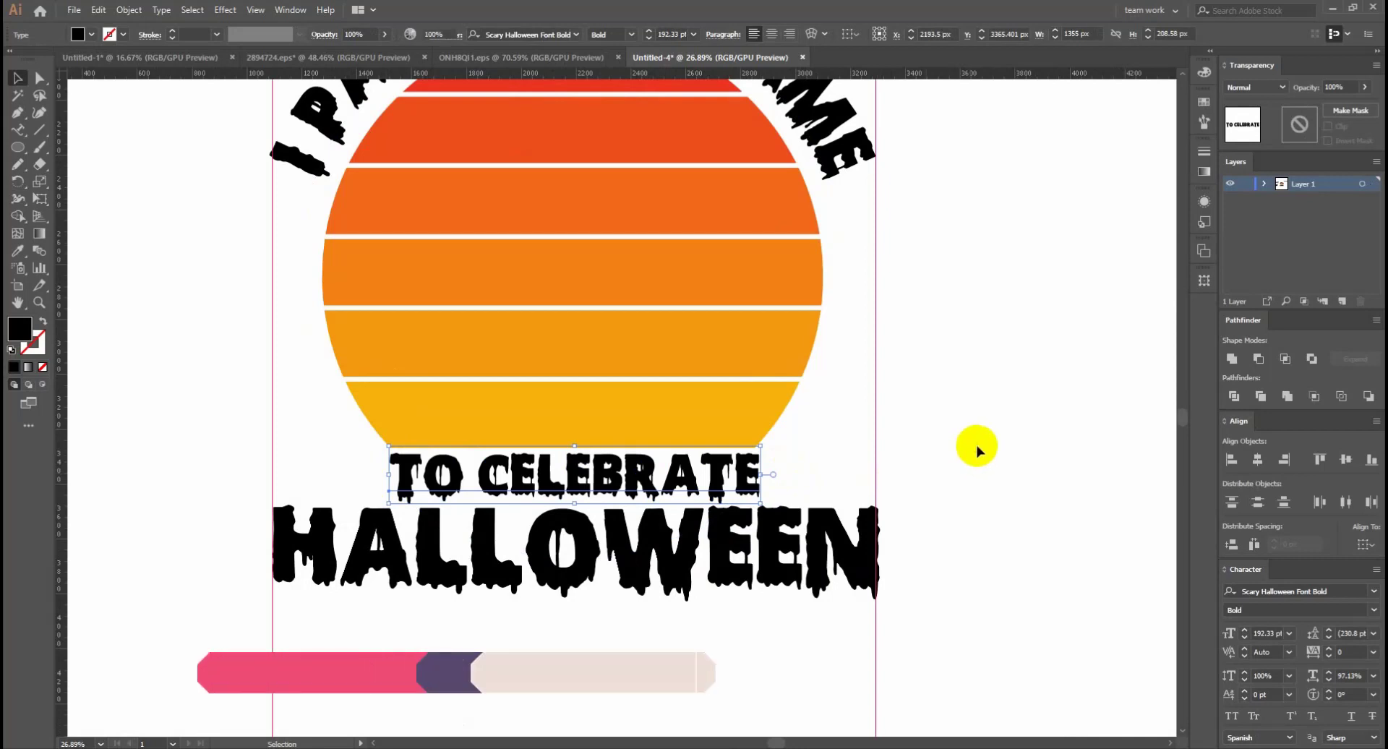
pyautogui.click(977, 449)
pyautogui.hotkey('ctrl', '-')
pyautogui.hotkey('ctrl', '-')
pyautogui.moveTo(527, 440); pyautogui.dragTo(657, 571)
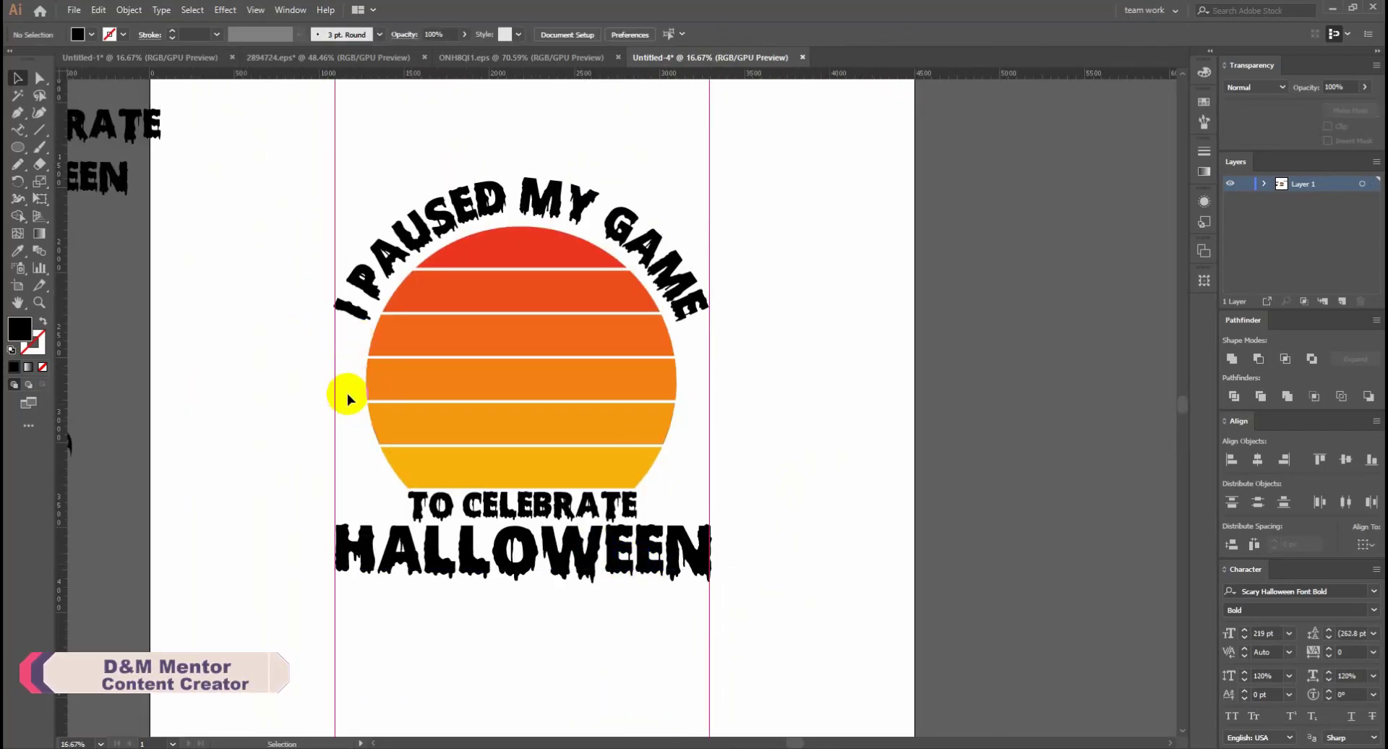
# Stretch 'TO CELEBRATE' to match the width of 'HALLOWEEN'
pyautogui.click(360, 449)
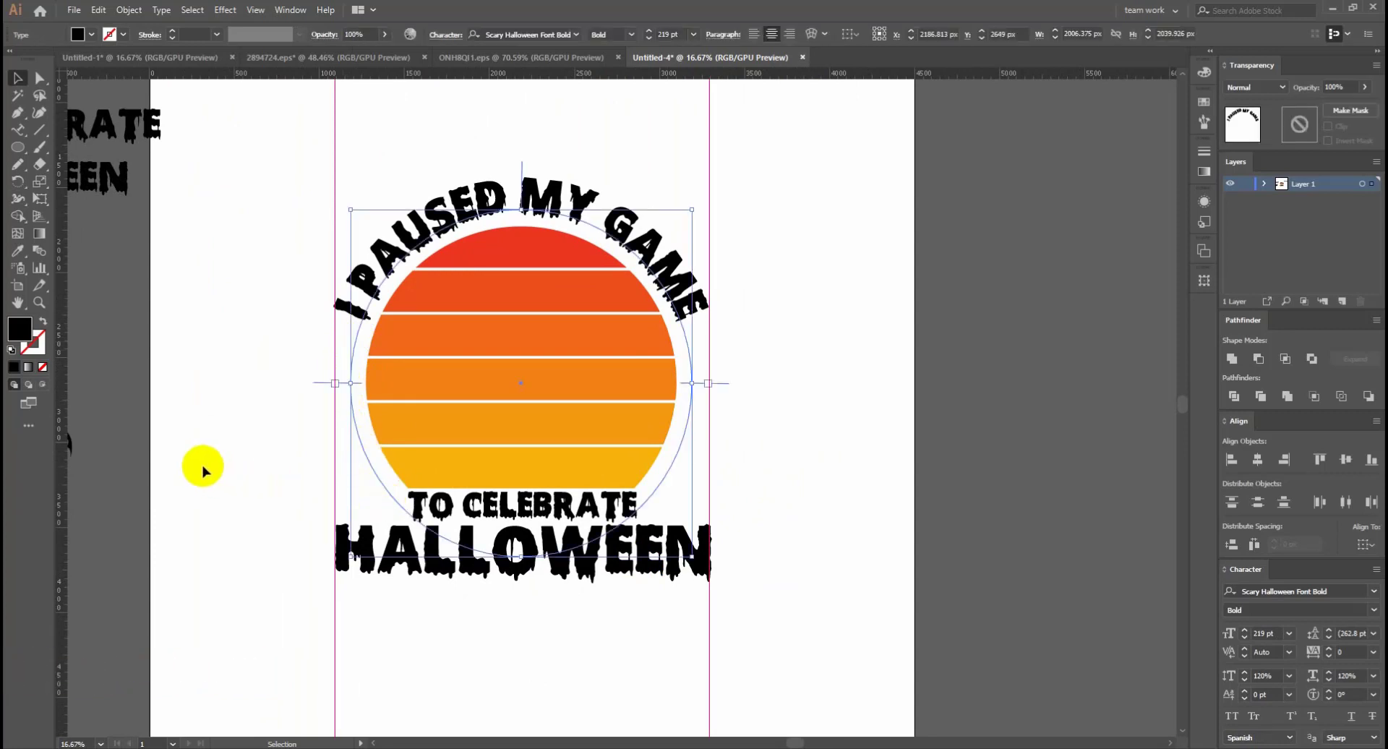
pyautogui.click(203, 471)
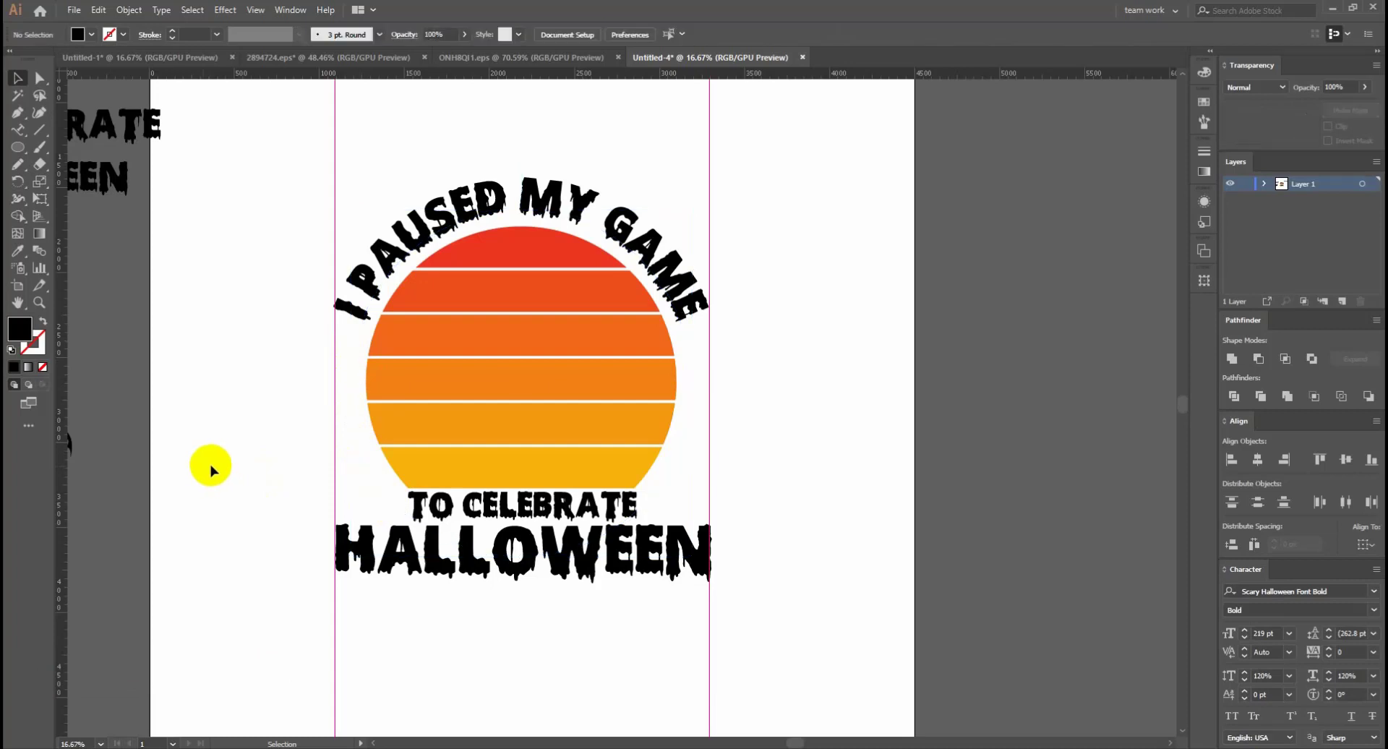
pyautogui.click(520, 506)
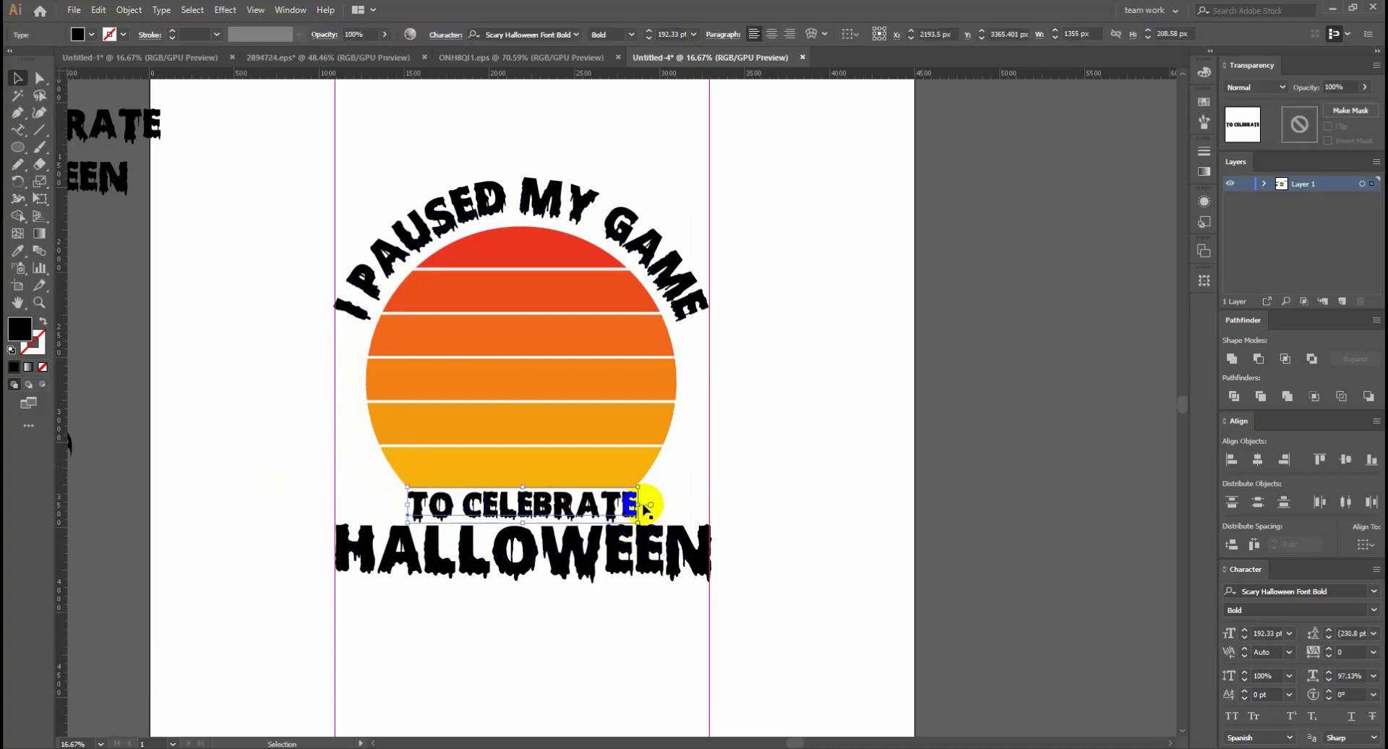
pyautogui.moveTo(640, 505); pyautogui.dragTo(716, 508)
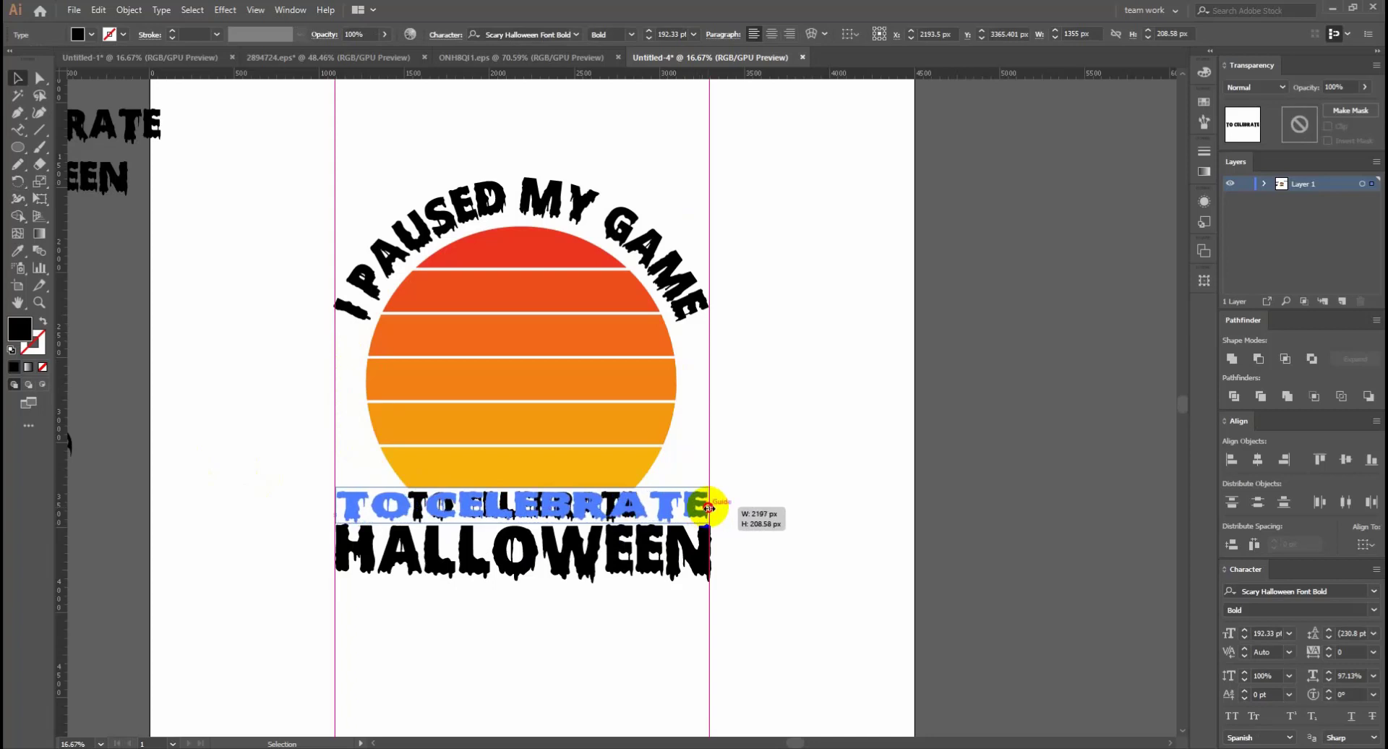
pyautogui.click(849, 505)
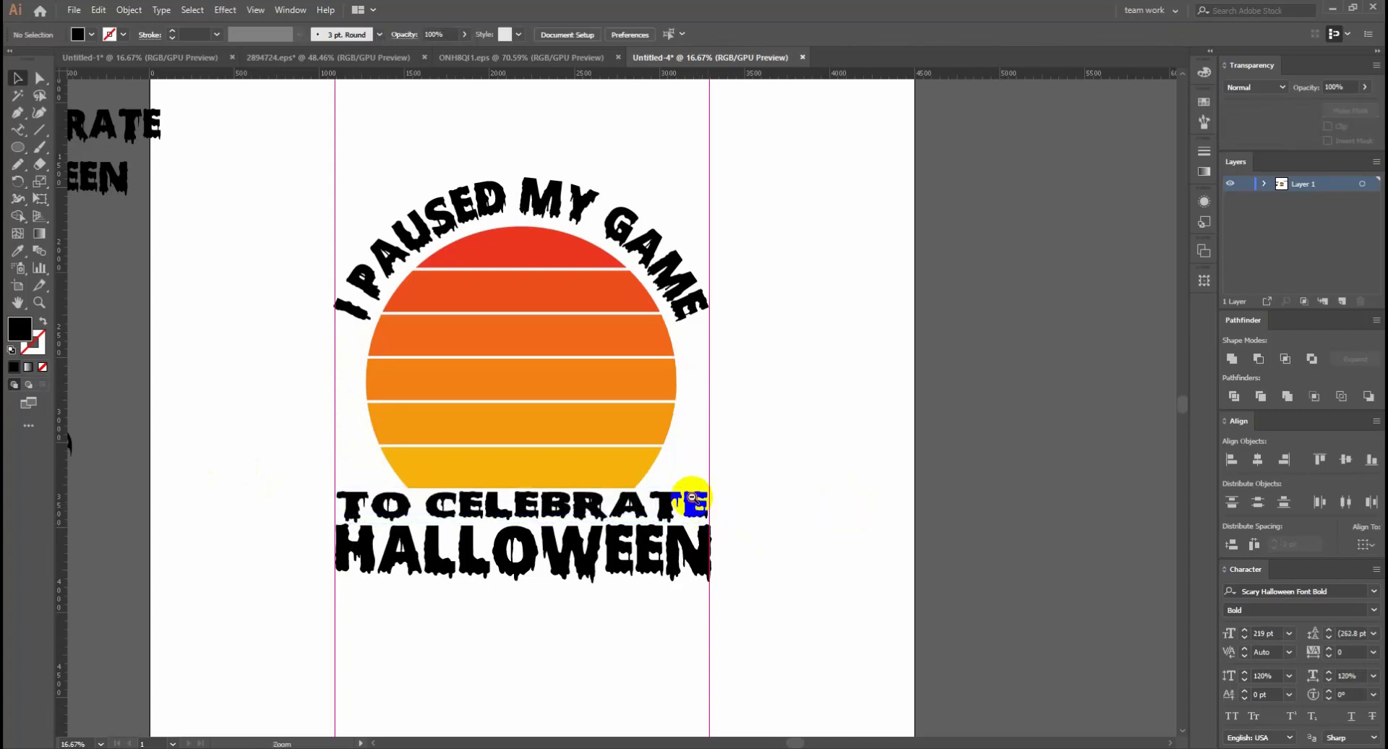
pyautogui.hotkey('ctrl', '-')
pyautogui.hotkey('ctrl', '-')
pyautogui.hotkey('ctrl', '-')
pyautogui.hotkey('ctrl', '-')
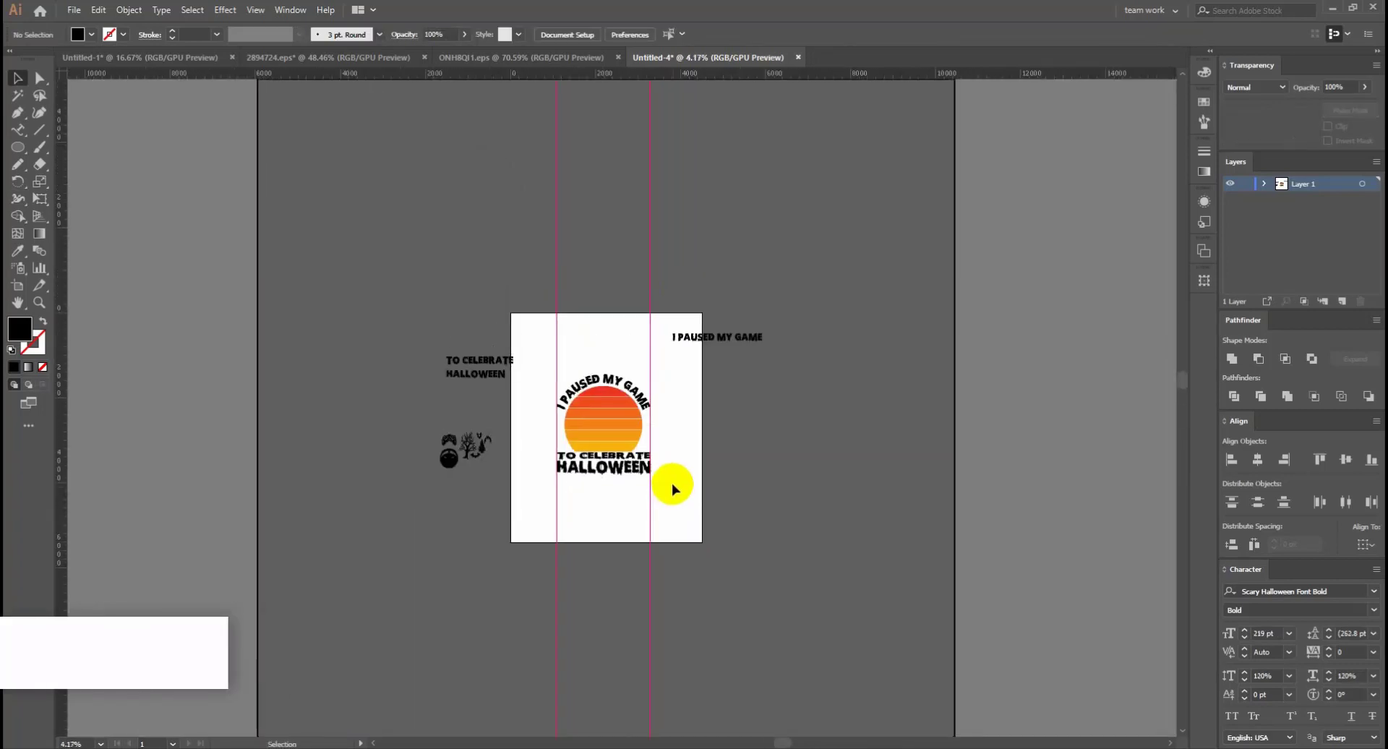
# Undo the stretch so 'TO CELEBRATE' returns to its narrower width
pyautogui.press('z')
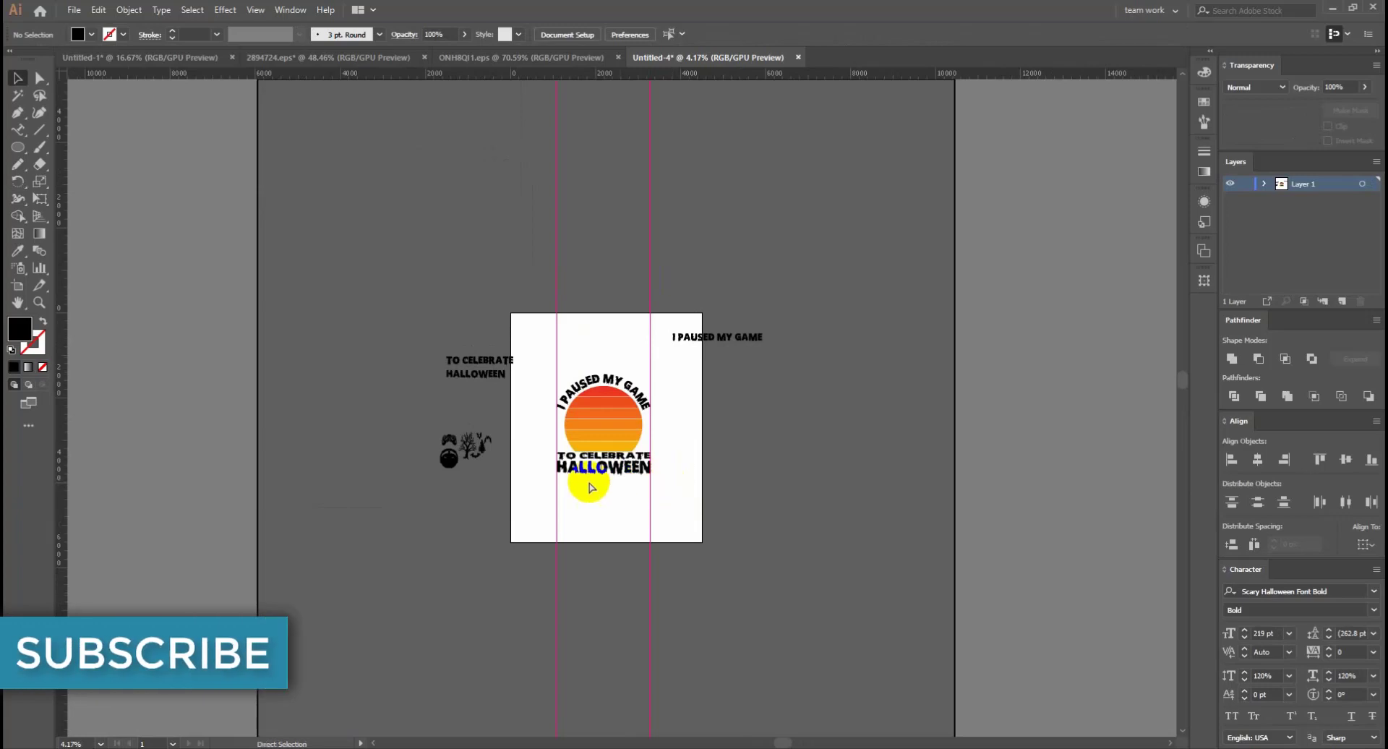
pyautogui.click(589, 482)
pyautogui.moveTo(692, 501)
pyautogui.mouseDown()
pyautogui.moveTo(719, 499)
pyautogui.moveTo(666, 486)
pyautogui.moveTo(804, 477)
pyautogui.mouseUp()
pyautogui.hotkey('ctrl', 'z')
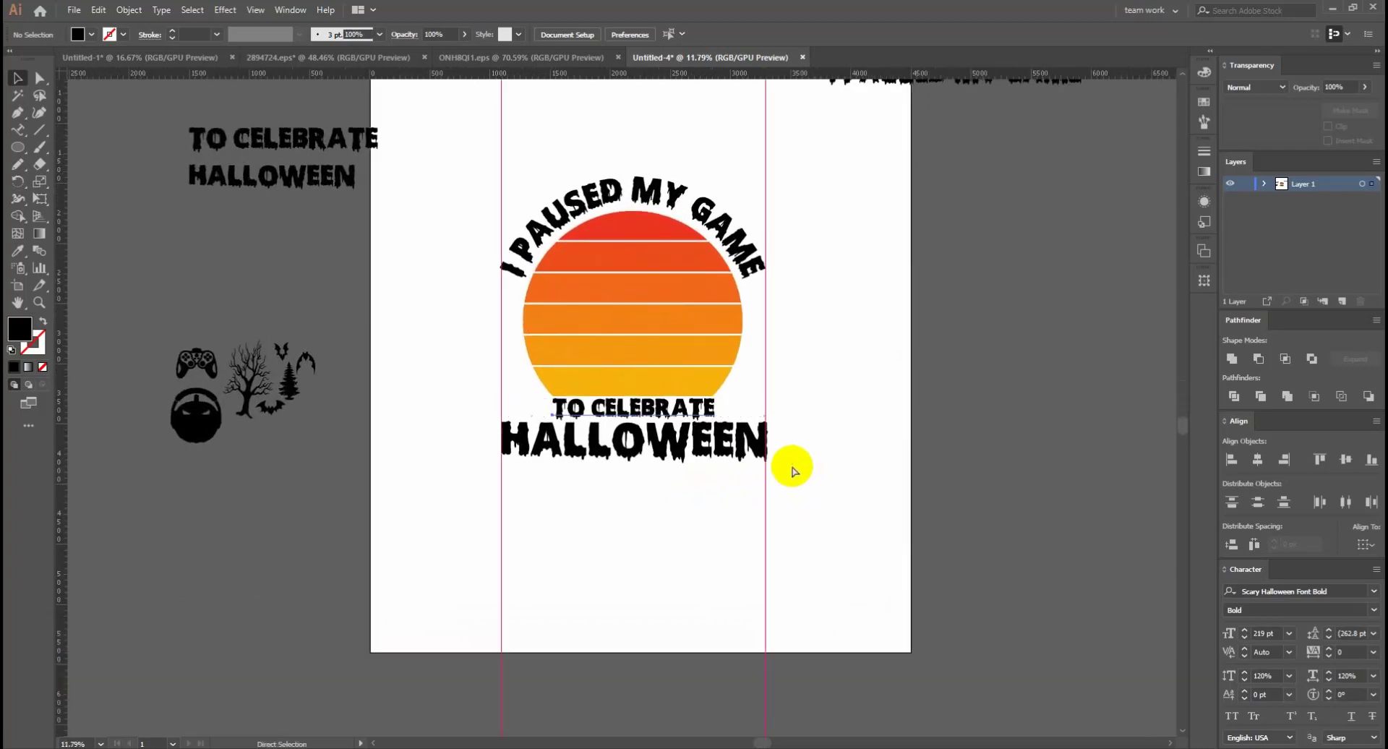
pyautogui.click(770, 470)
pyautogui.click(808, 437)
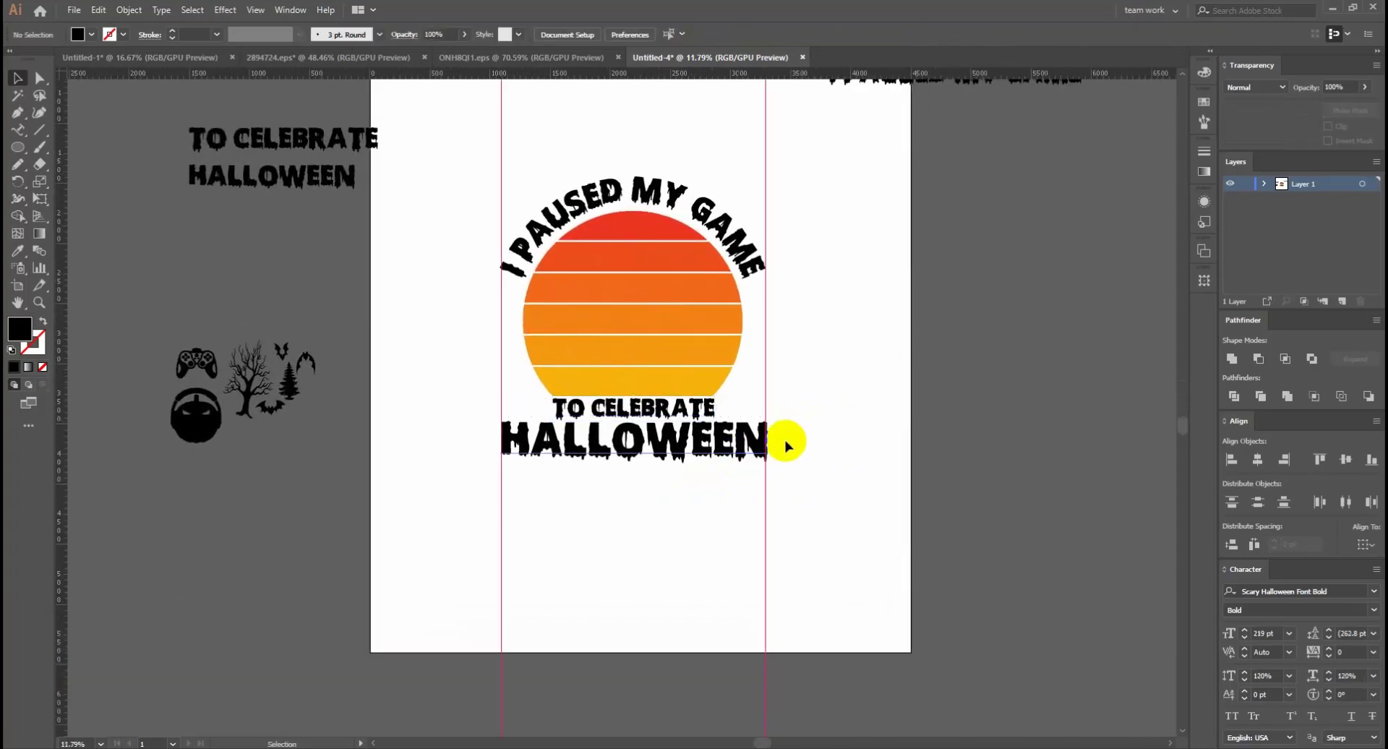
# Lower the curved 'I PAUSED MY GAME' title's horizontal scale to 105%
pyautogui.scroll(3, 713, 470)
pyautogui.click(661, 376)
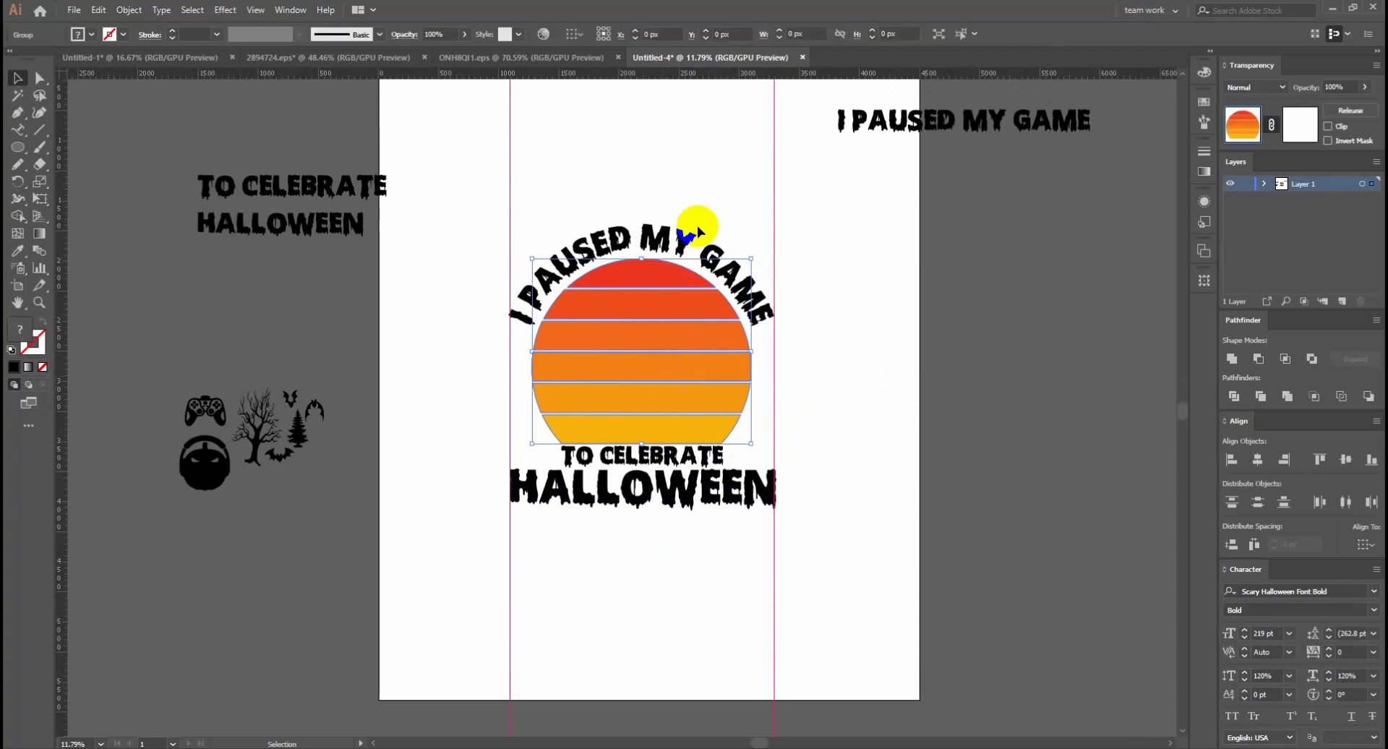
pyautogui.click(402, 478)
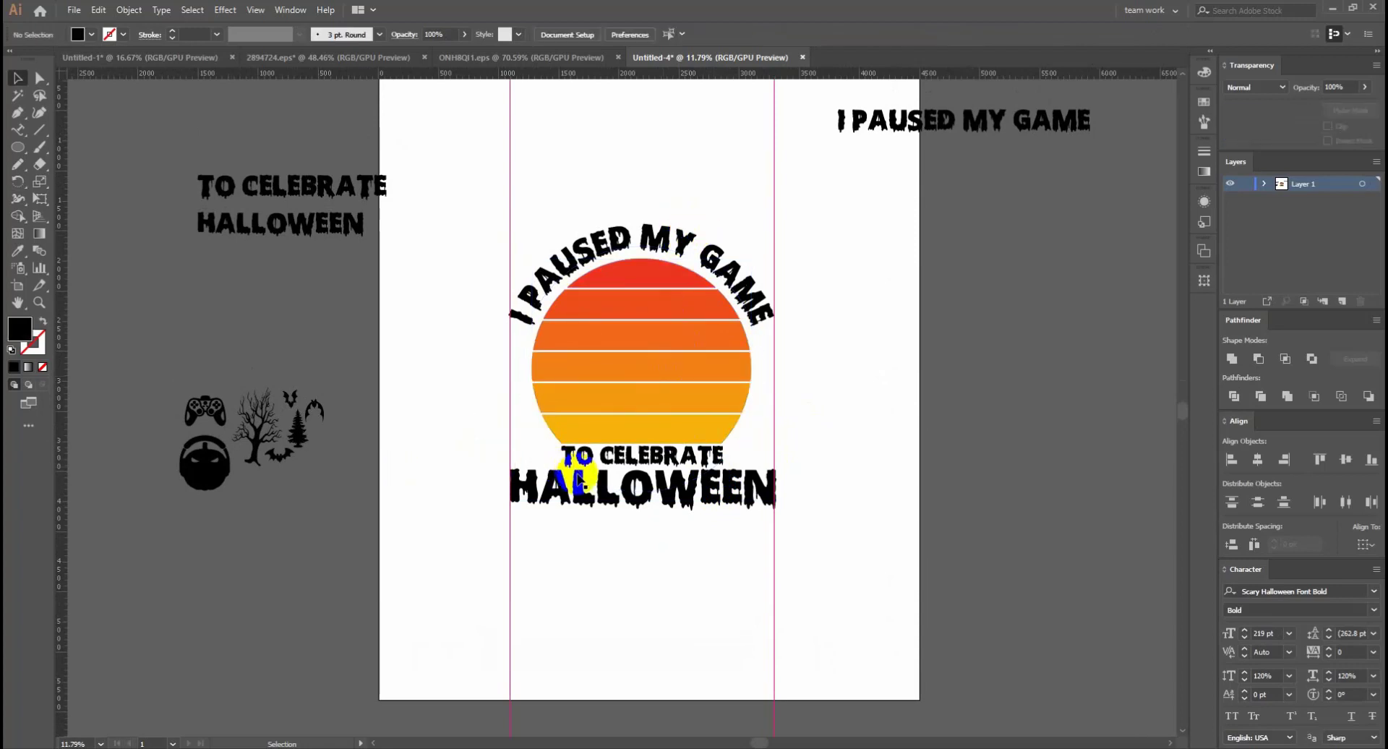
pyautogui.click(587, 489)
pyautogui.click(575, 451)
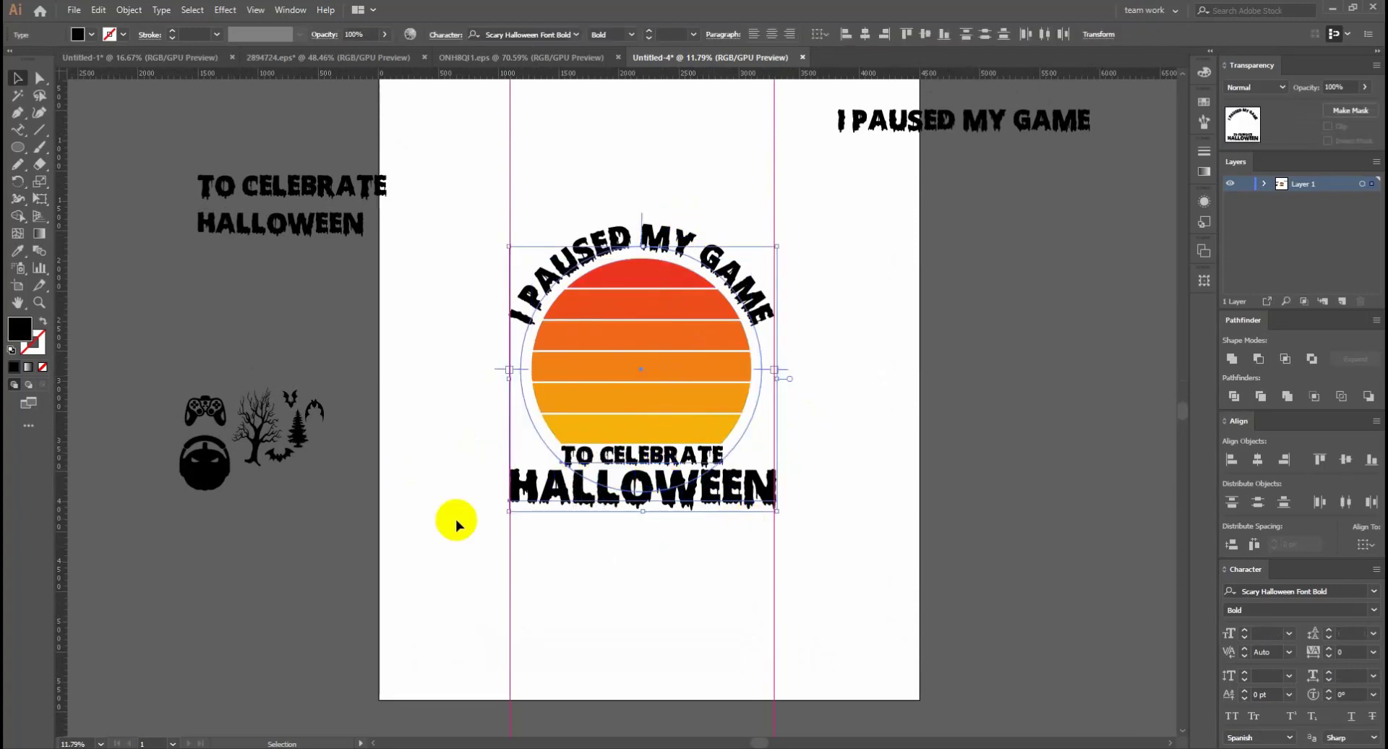
pyautogui.click(638, 382)
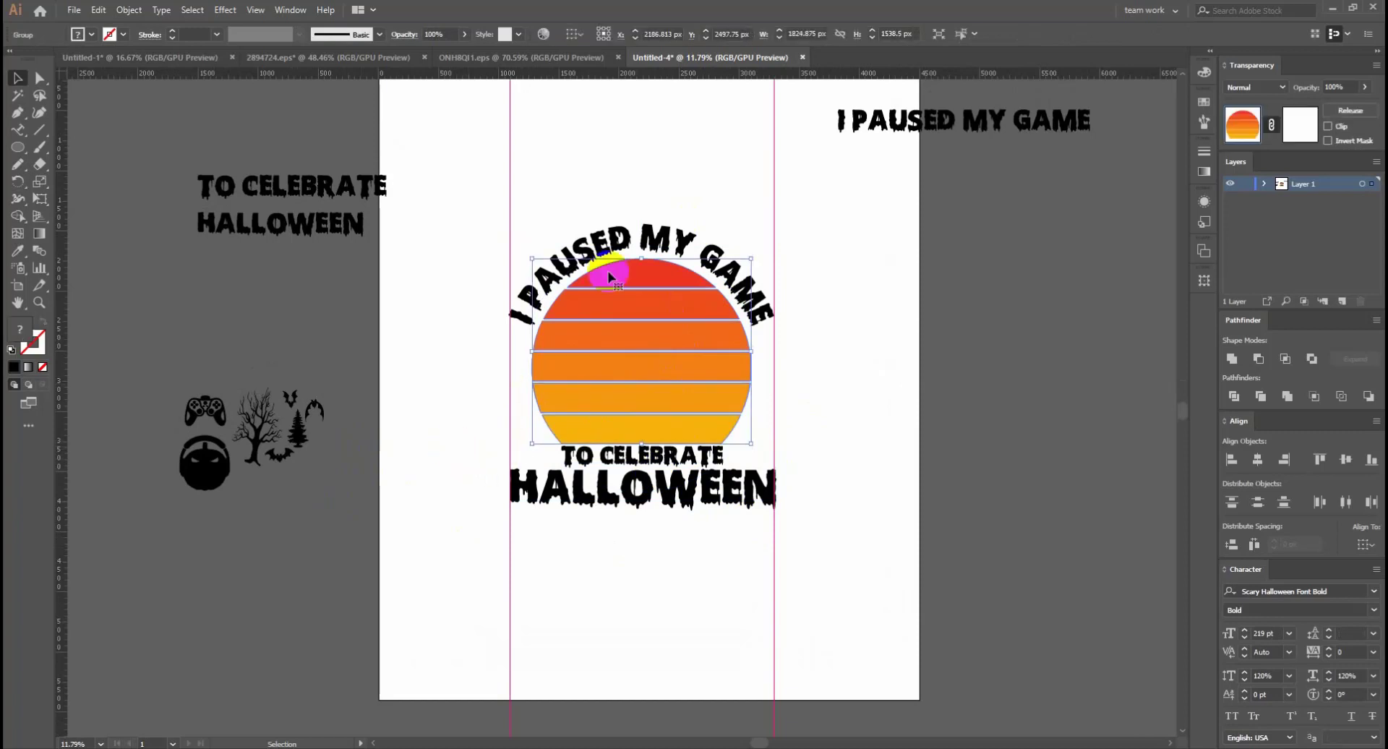
pyautogui.click(651, 230)
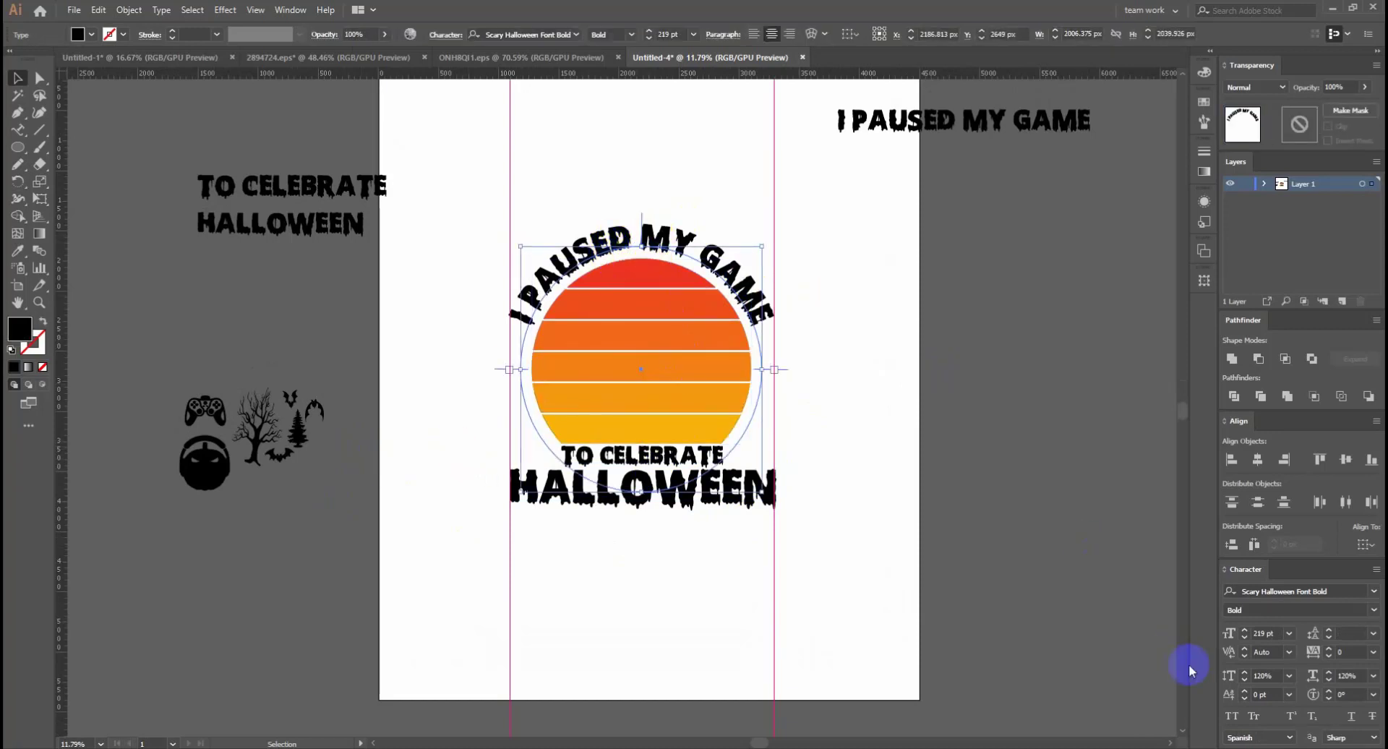
pyautogui.scroll(-4, 1339, 673)
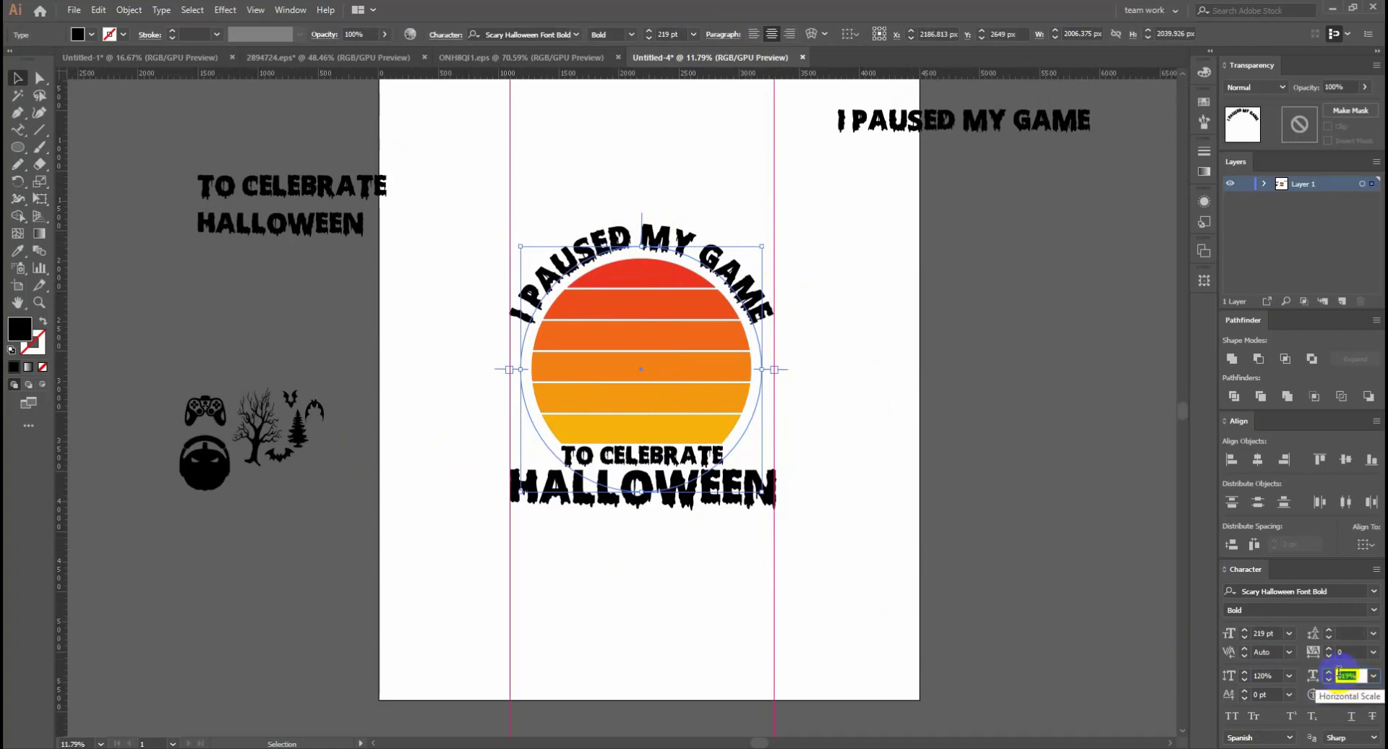
pyautogui.scroll(-5, 1340, 674)
pyautogui.scroll(-5, 1340, 674)
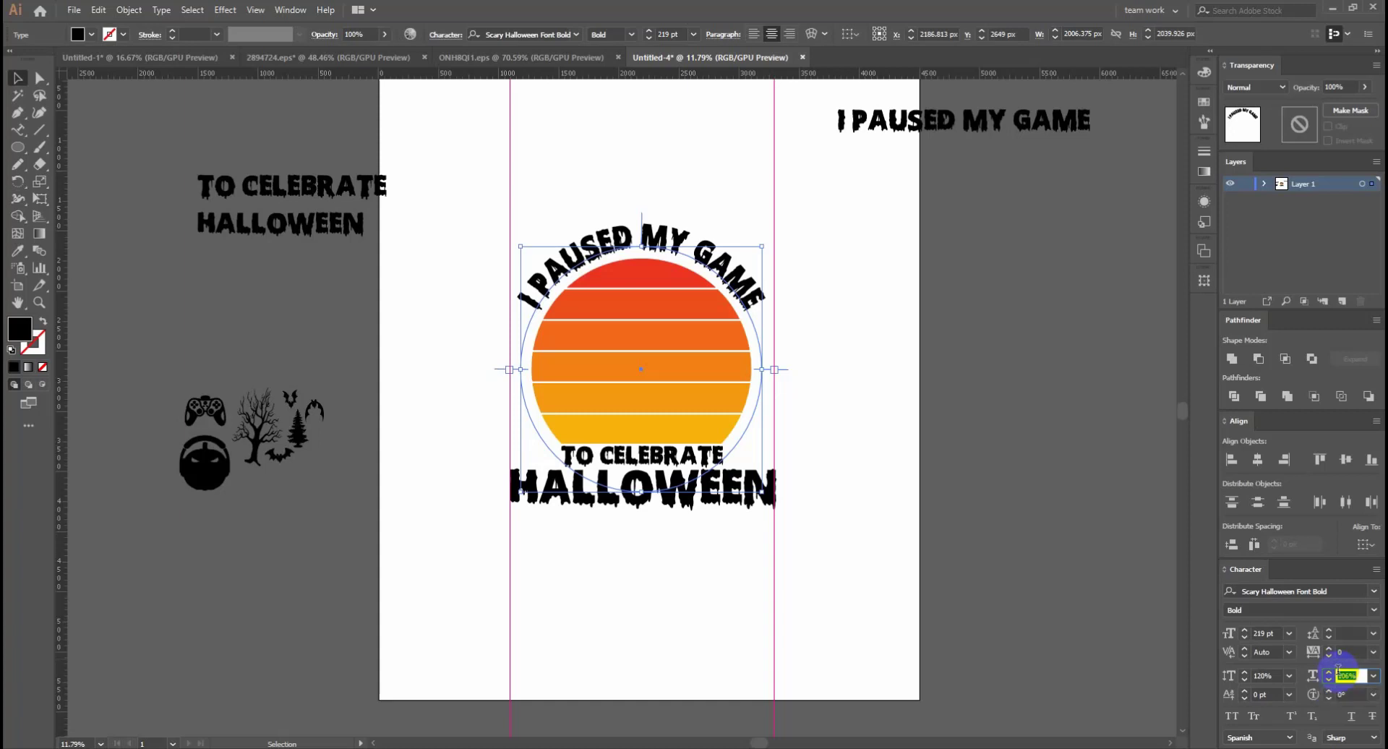
pyautogui.scroll(-3, 1338, 672)
pyautogui.scroll(-2, 1322, 678)
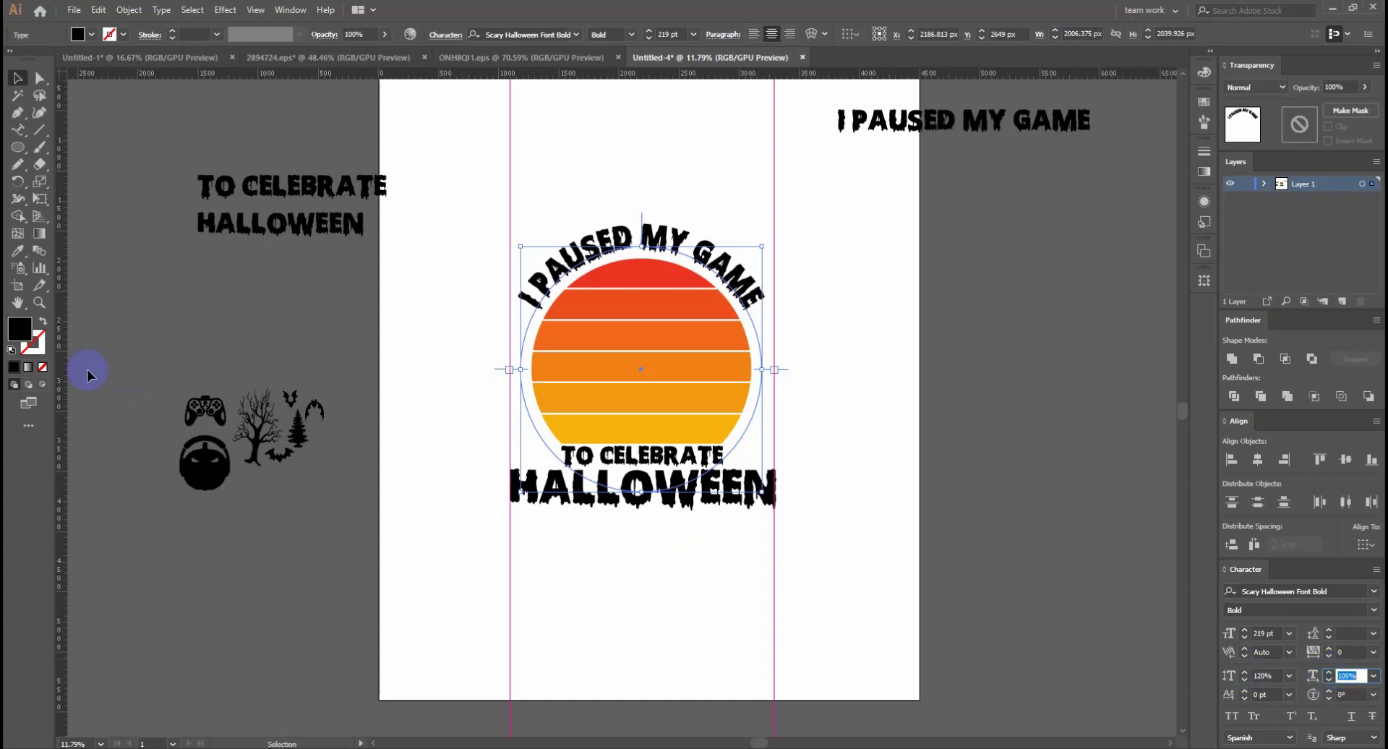
pyautogui.click(267, 275)
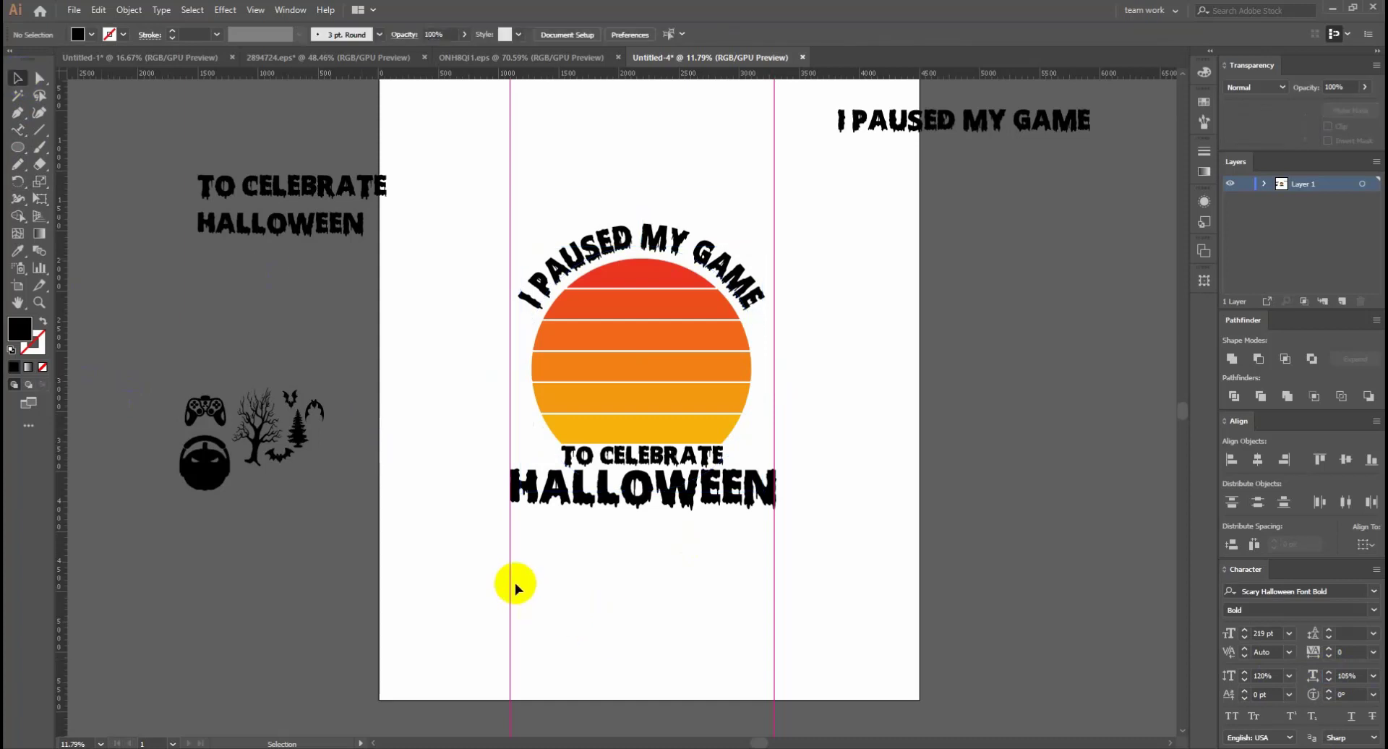
# Move both vertical guides inward toward the sun
pyautogui.moveTo(510, 577); pyautogui.dragTo(558, 578)
pyautogui.moveTo(535, 578); pyautogui.dragTo(530, 578)
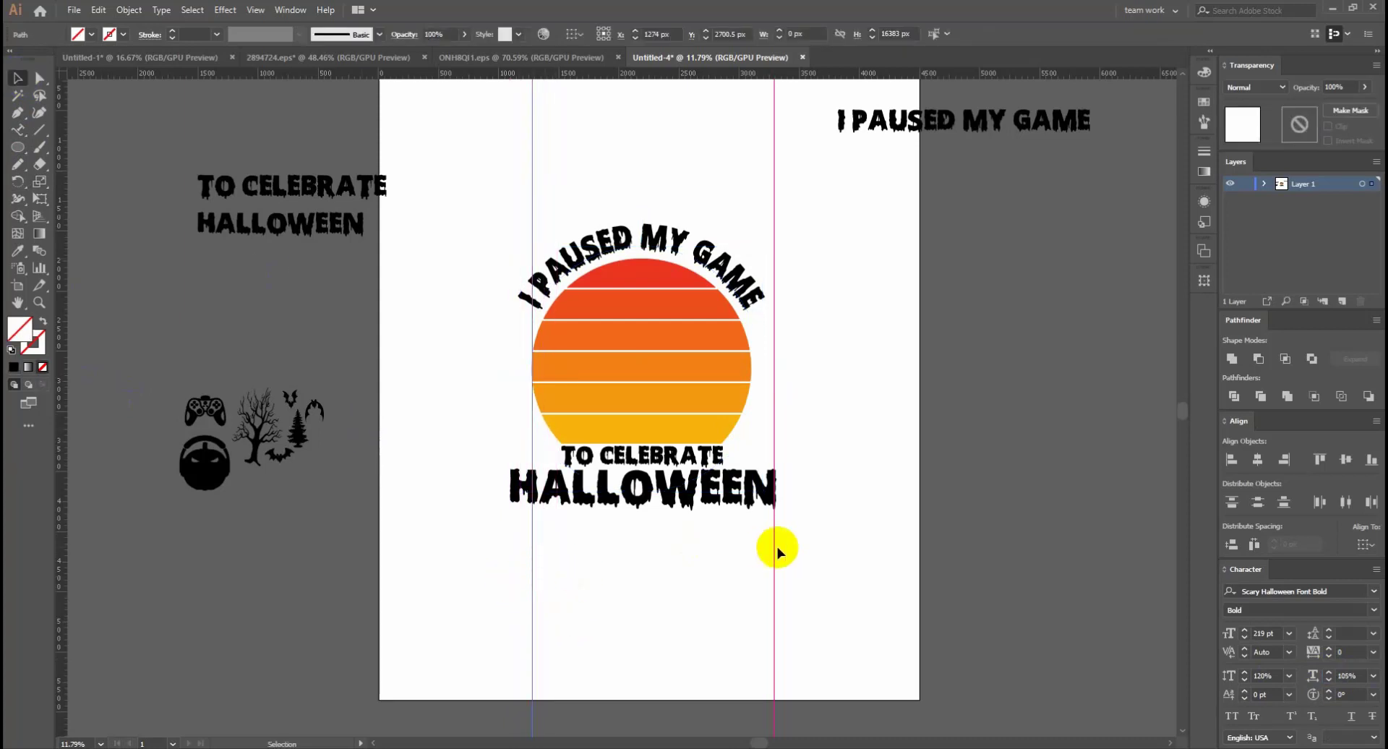
pyautogui.moveTo(774, 556); pyautogui.dragTo(753, 555)
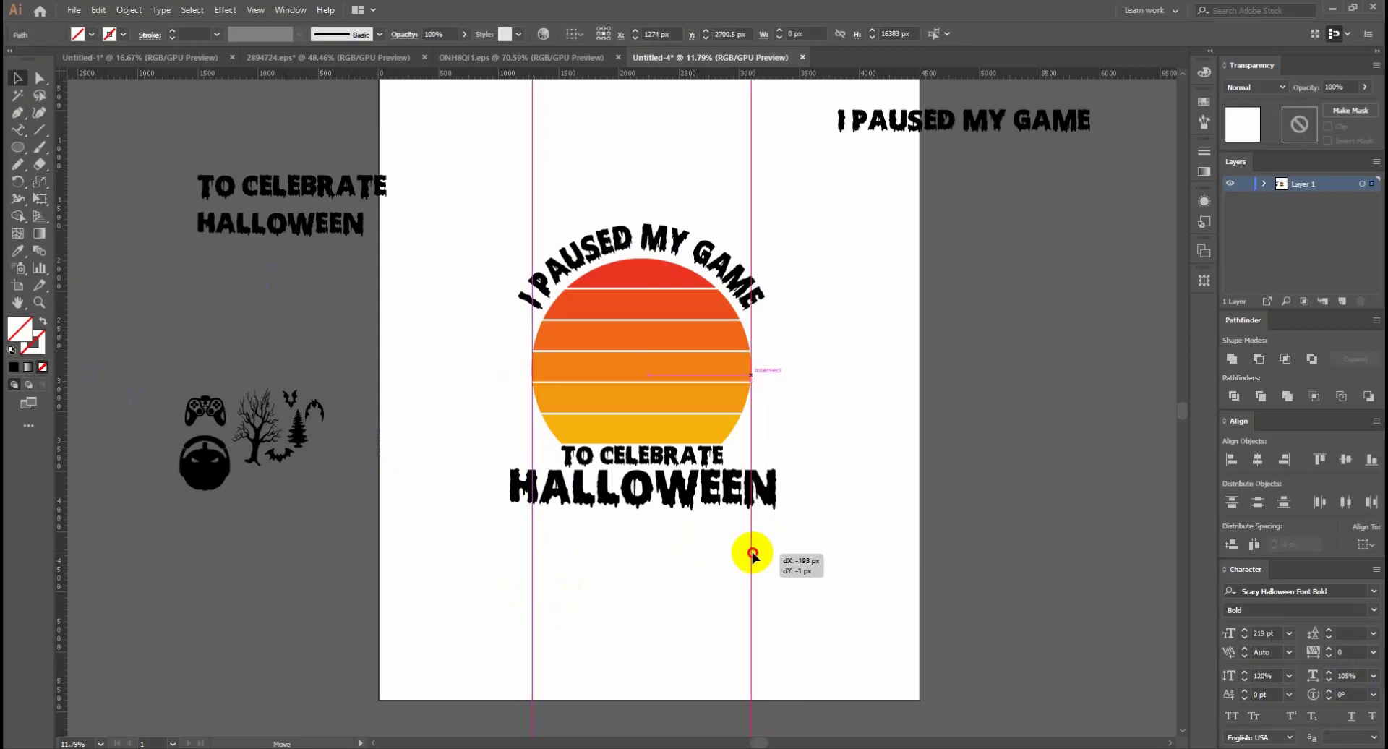
# Slightly narrow the curved 'I PAUSED MY GAME' title's horizontal scale
pyautogui.click(643, 223)
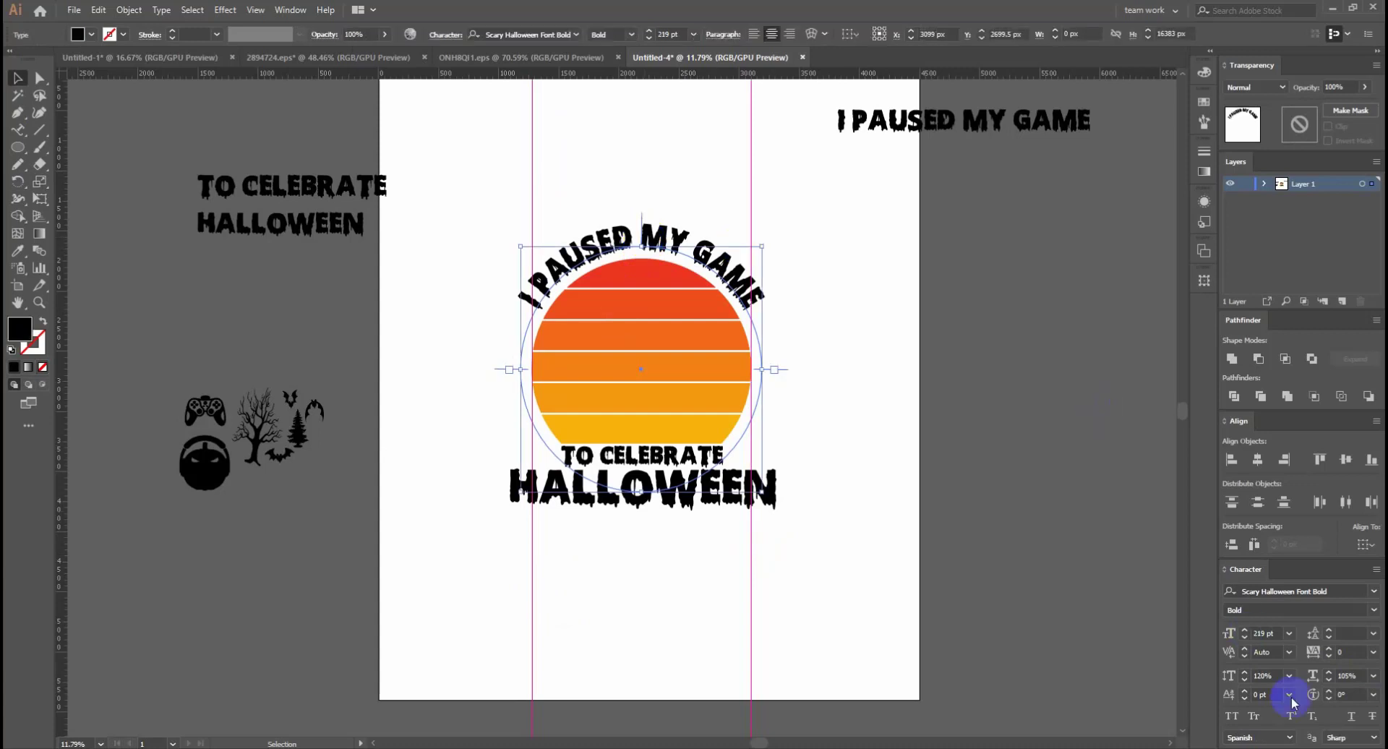
pyautogui.press('Down')
pyautogui.press('Down')
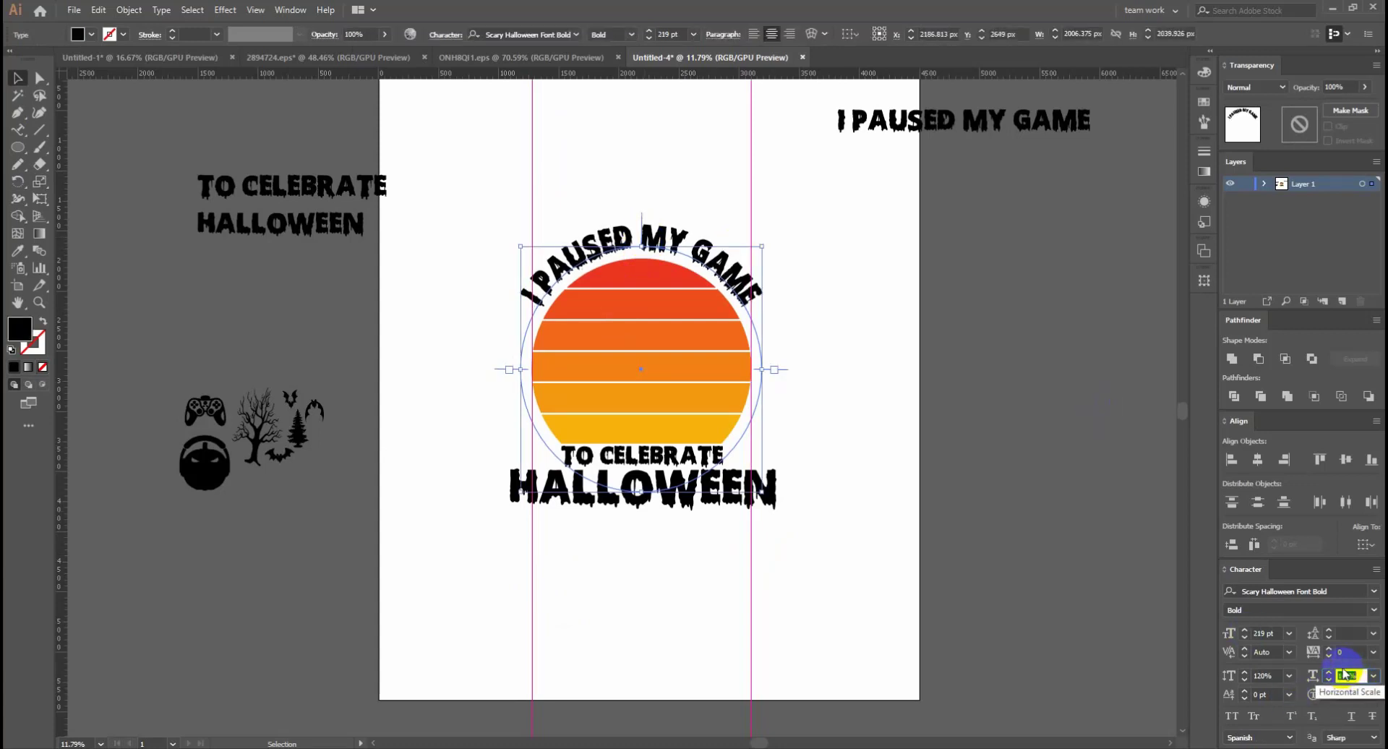
pyautogui.press('Down')
pyautogui.press('Down')
pyautogui.press('Down')
pyautogui.press('Down')
pyautogui.press('Up')
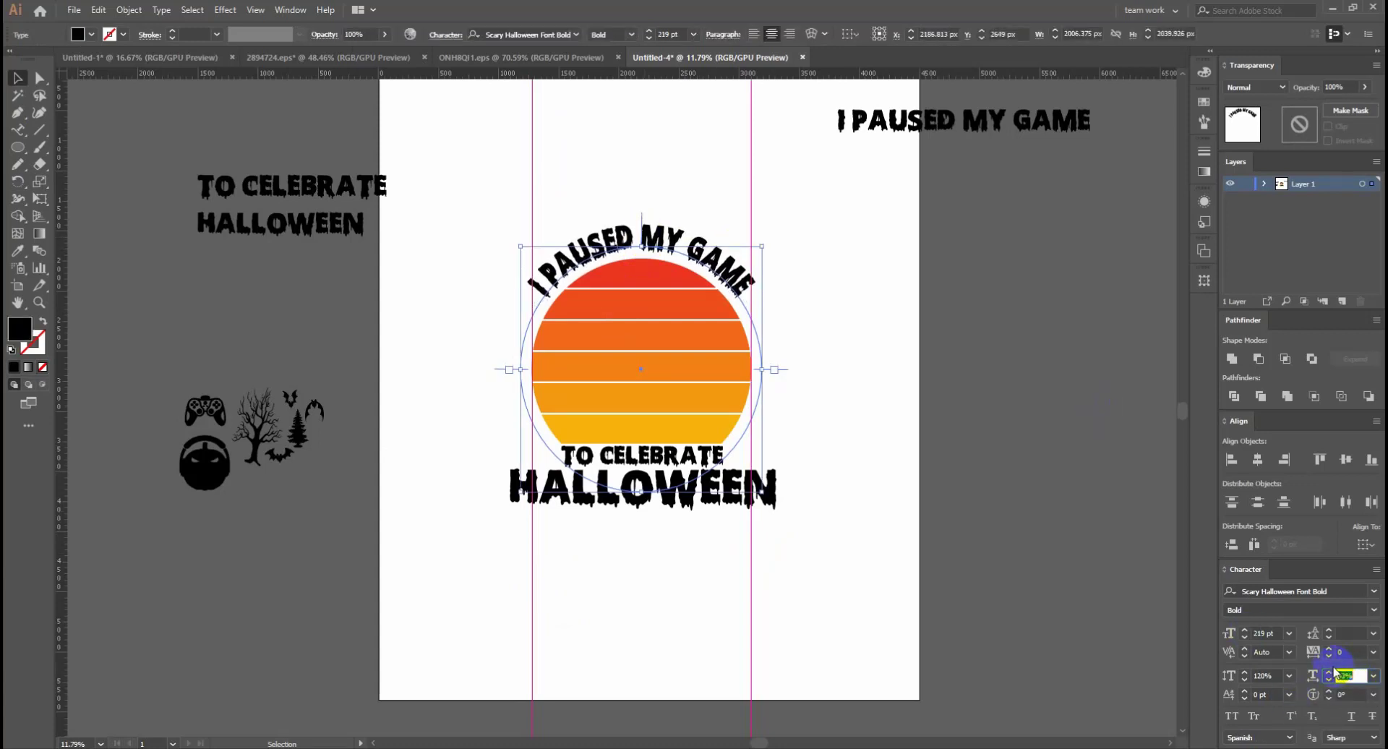
pyautogui.press('Up')
pyautogui.press('Up')
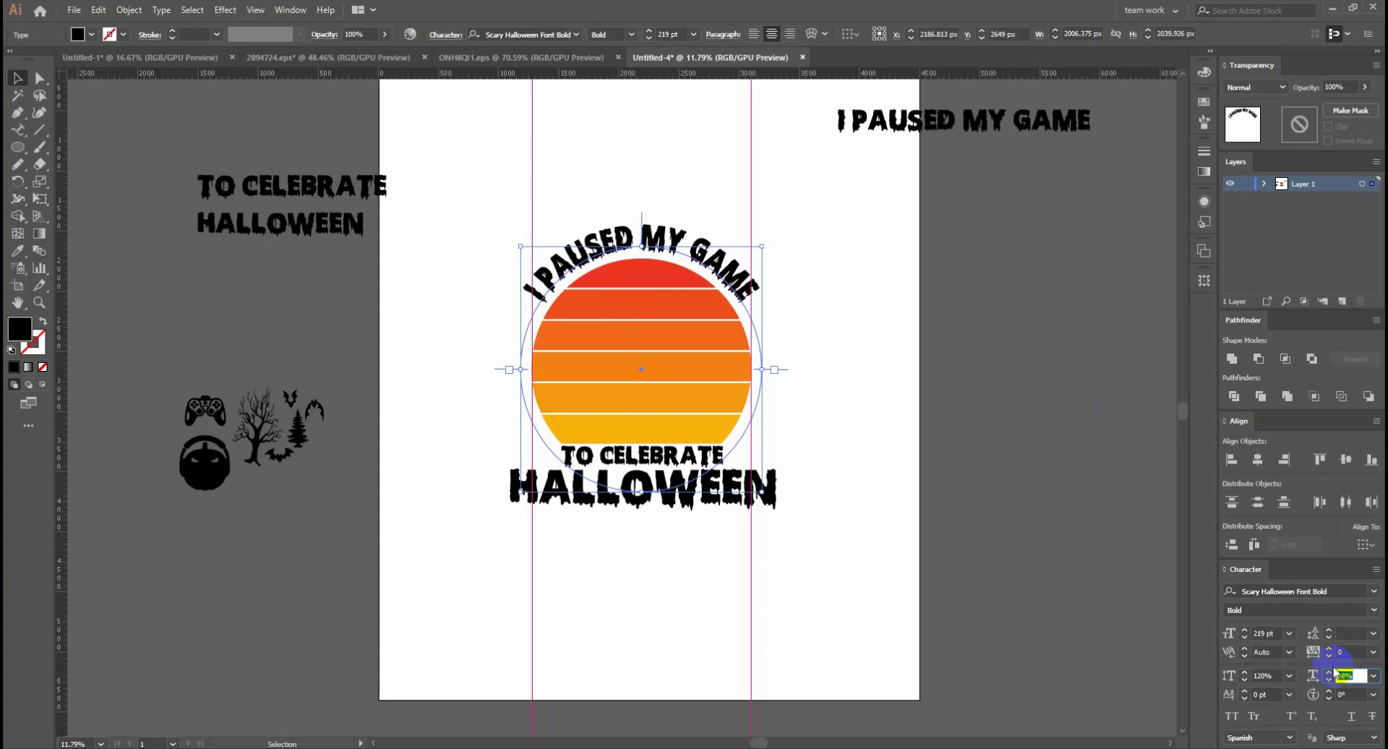
pyautogui.click(289, 321)
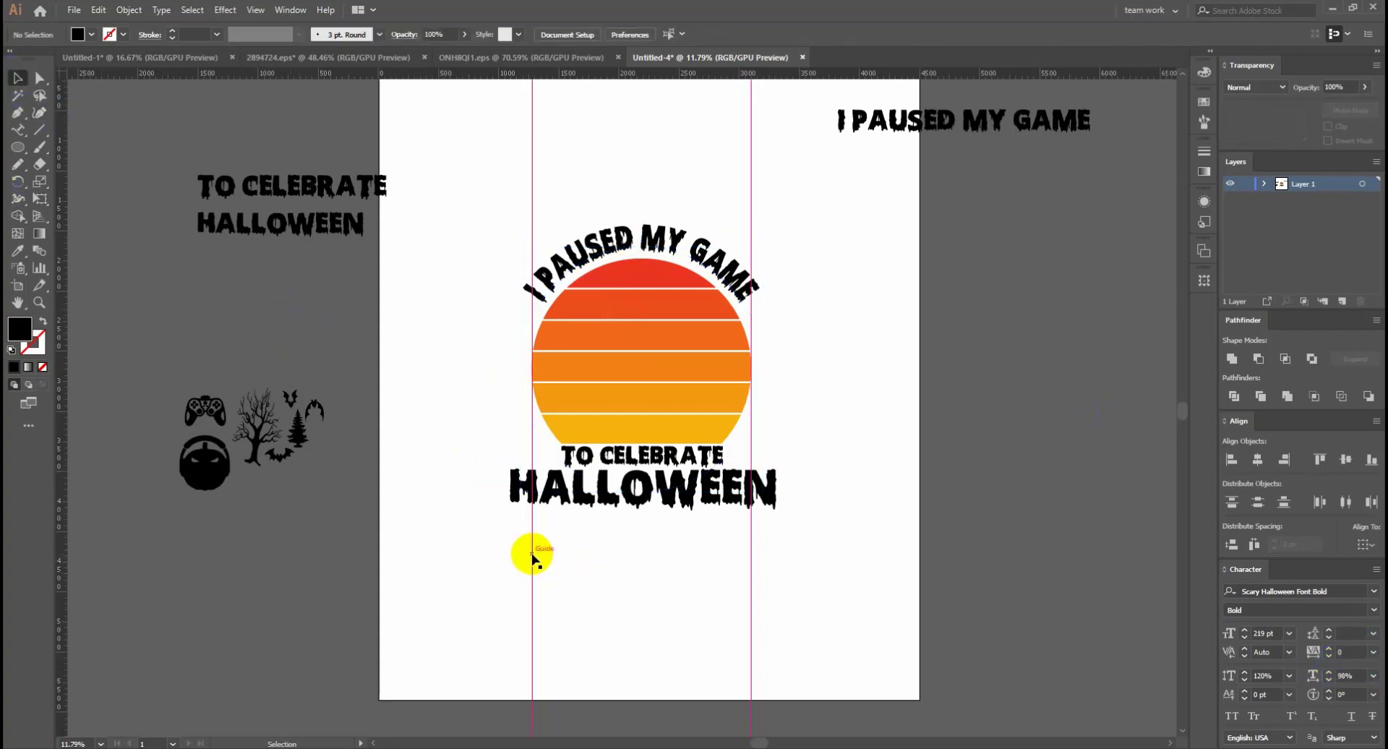
# Shift both vertical guides slightly outward
pyautogui.moveTo(532, 557); pyautogui.dragTo(522, 552)
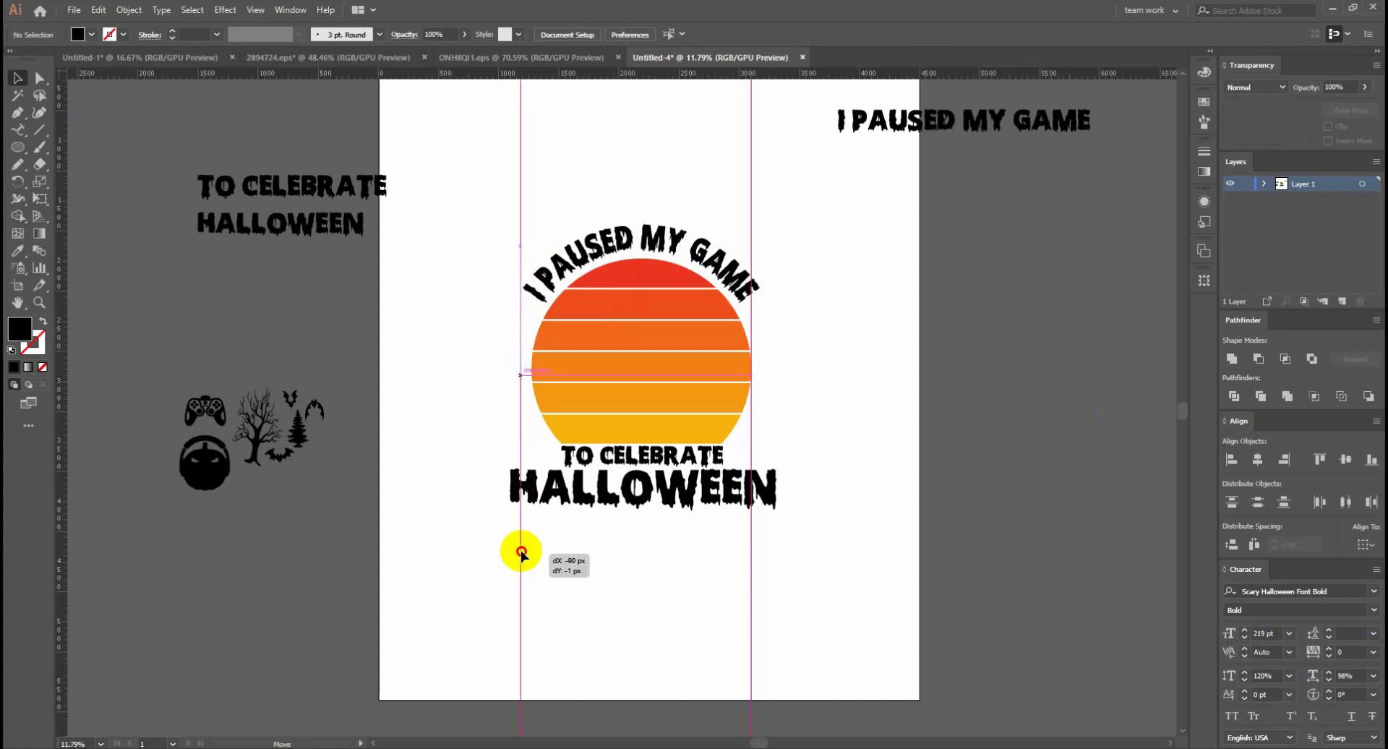
pyautogui.moveTo(522, 553); pyautogui.dragTo(525, 559)
pyautogui.moveTo(751, 579); pyautogui.dragTo(757, 581)
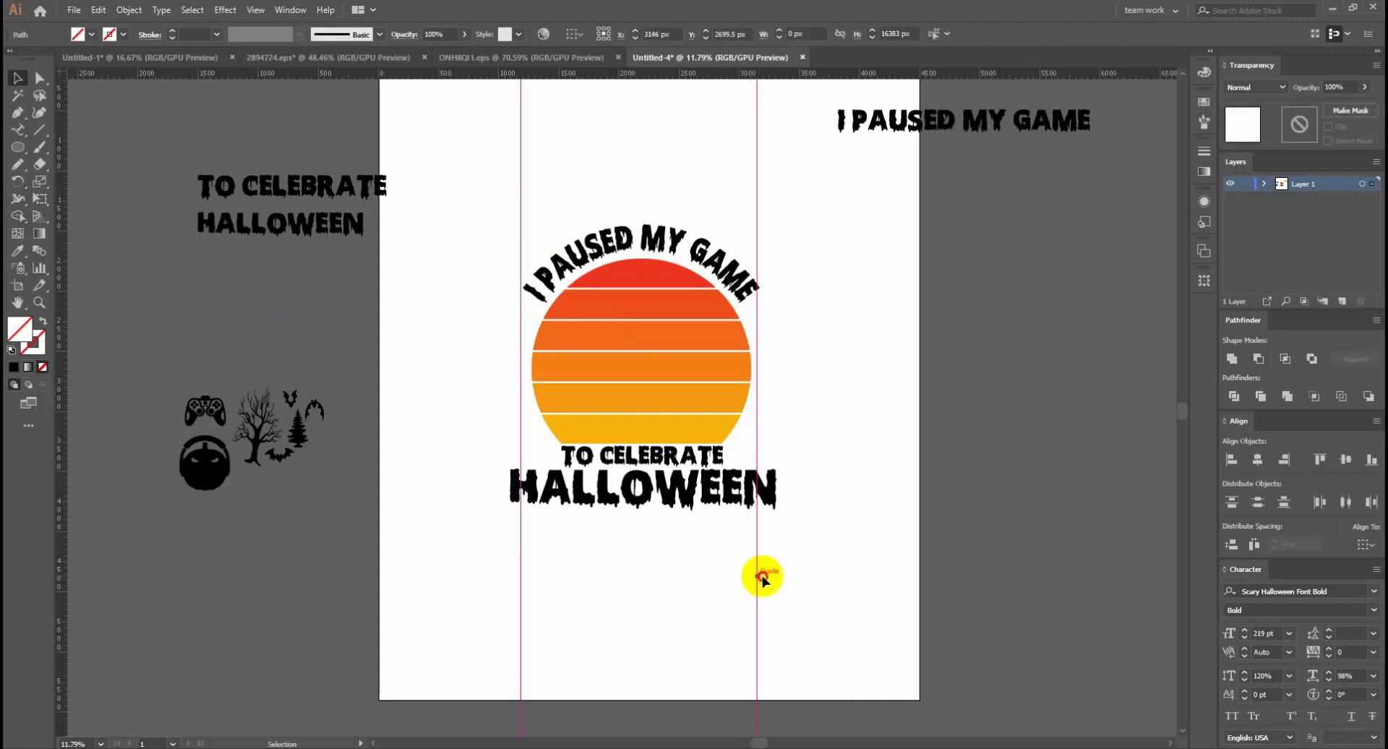
pyautogui.moveTo(762, 579); pyautogui.dragTo(762, 578)
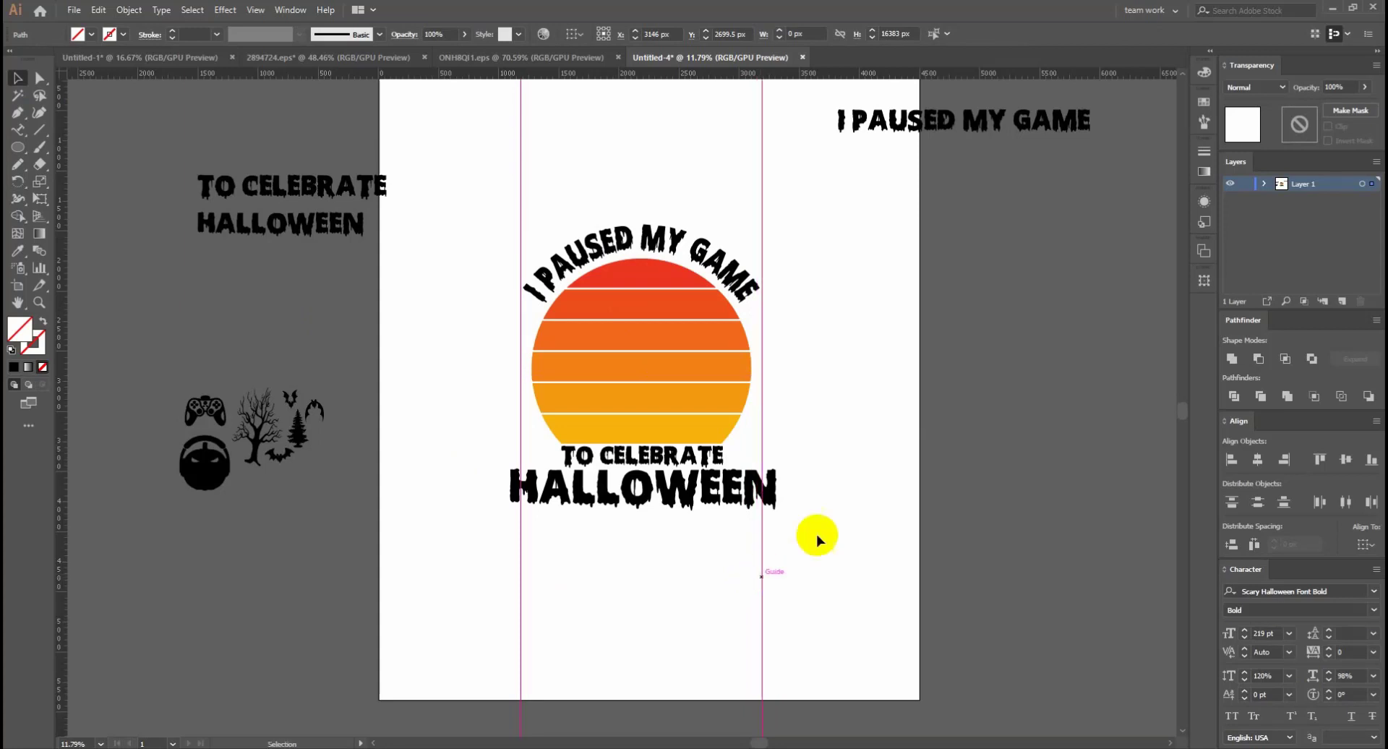
pyautogui.click(796, 431)
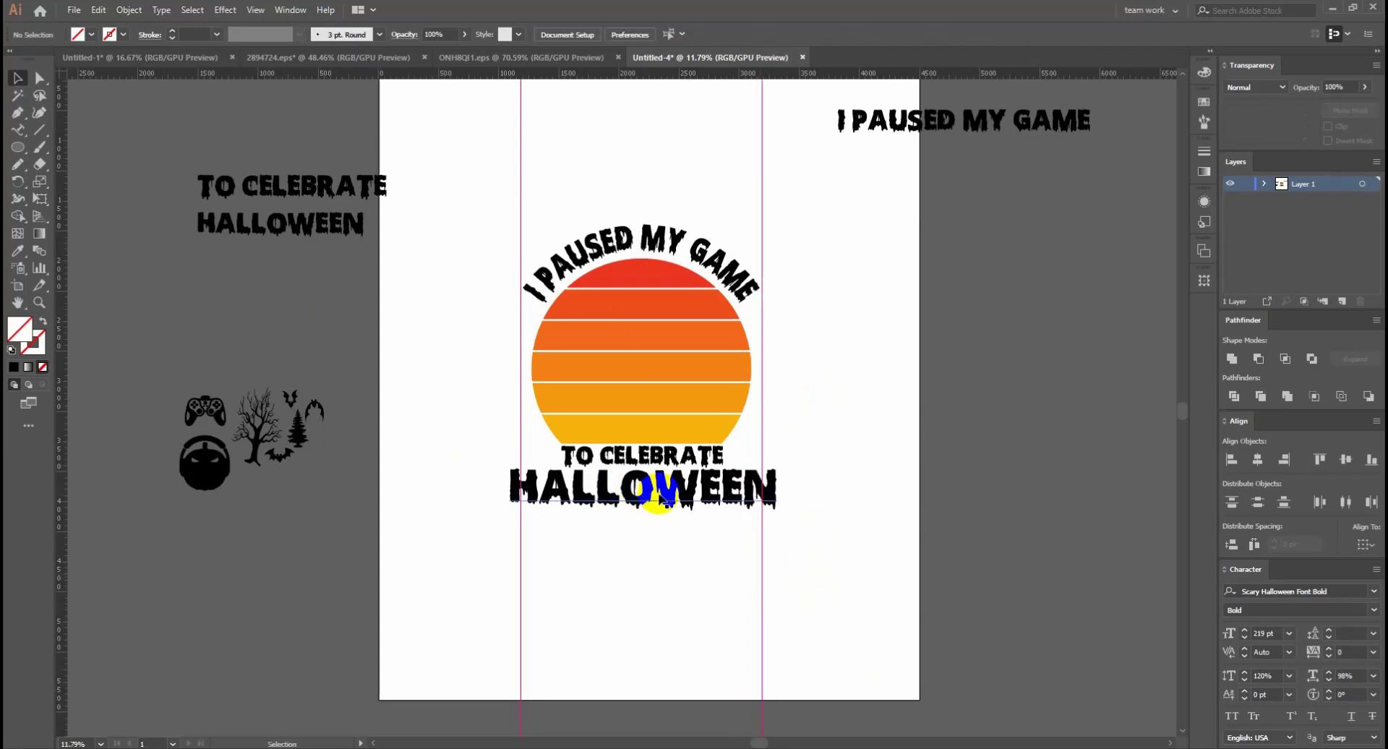
# Scale 'HALLOWEEN' by its corner handle to fit exactly between the vertical guides
pyautogui.click(660, 491)
pyautogui.moveTo(774, 465); pyautogui.dragTo(785, 471)
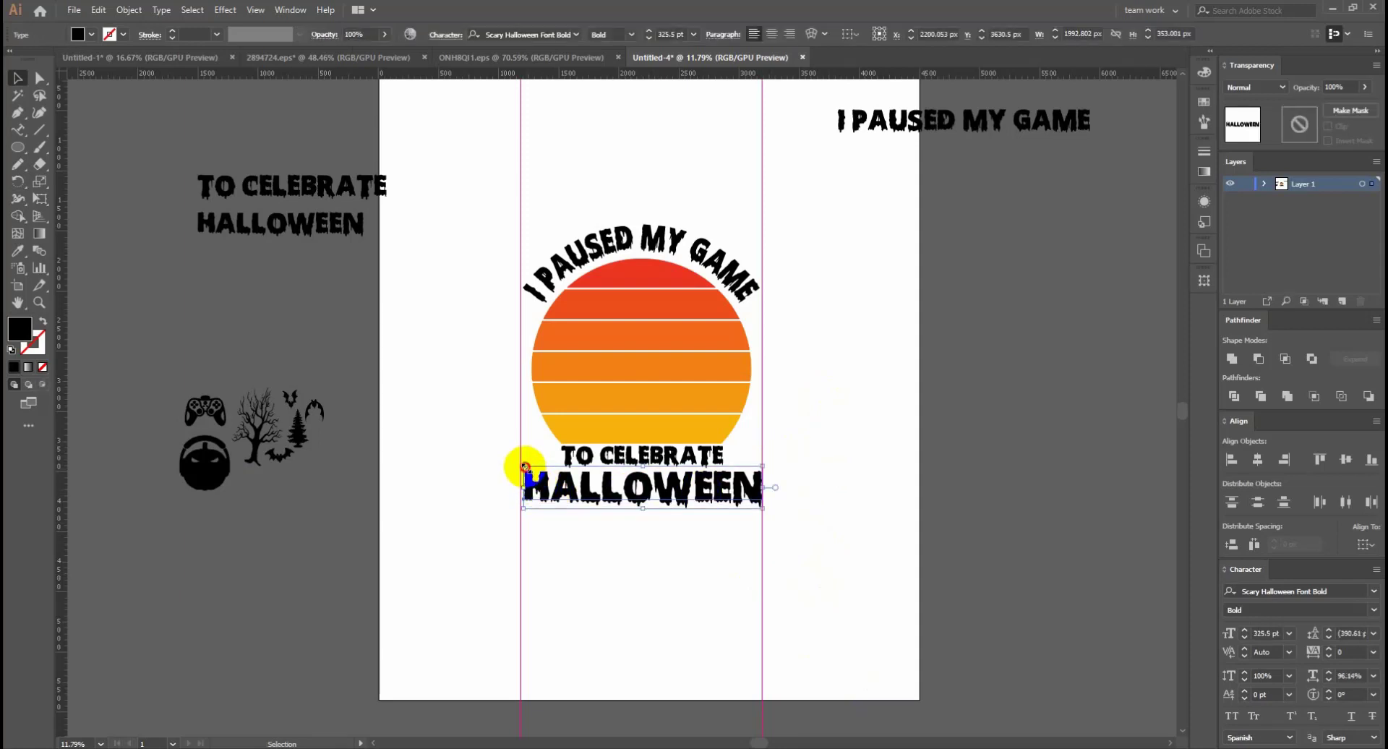
pyautogui.moveTo(525, 466); pyautogui.dragTo(524, 468)
pyautogui.click(962, 434)
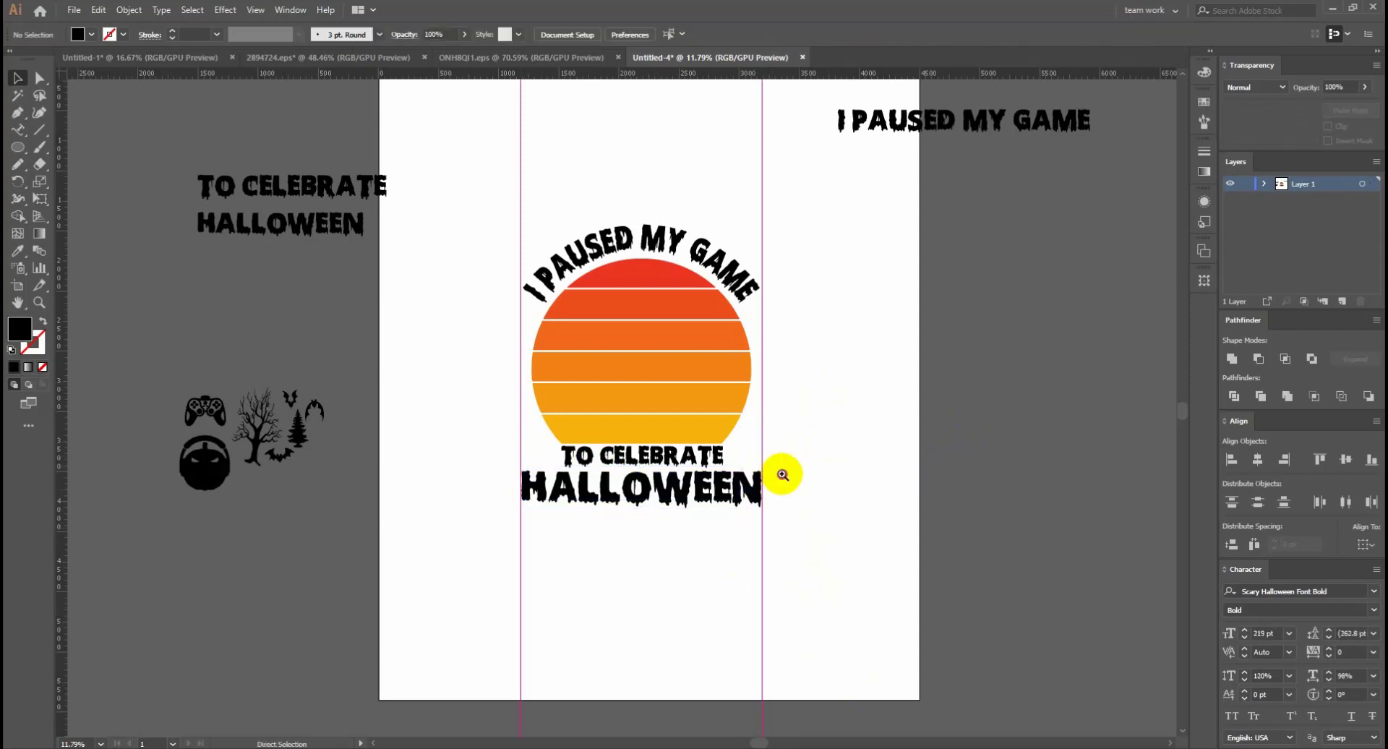
pyautogui.moveTo(782, 474)
pyautogui.mouseDown()
pyautogui.moveTo(871, 474)
pyautogui.moveTo(818, 458)
pyautogui.moveTo(853, 462)
pyautogui.mouseUp()
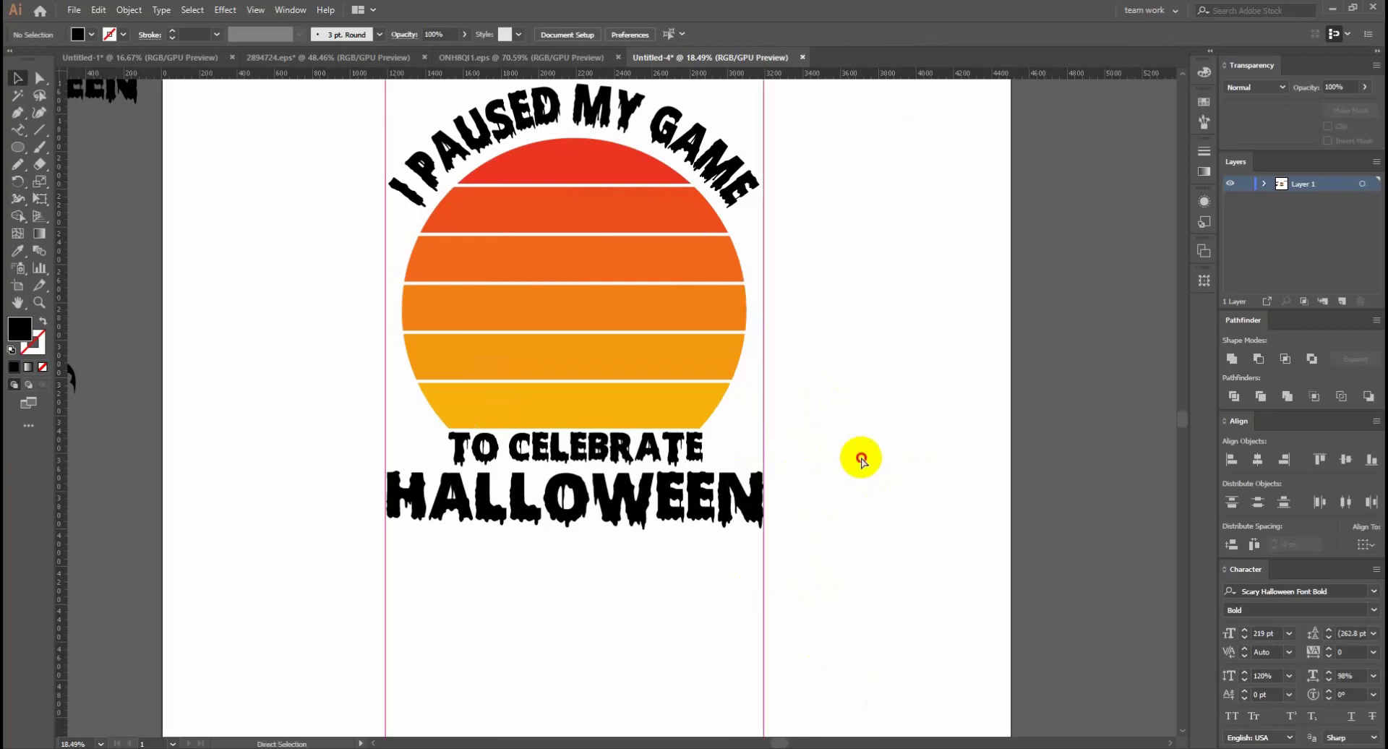
pyautogui.moveTo(861, 458); pyautogui.dragTo(817, 458)
pyautogui.click(681, 433)
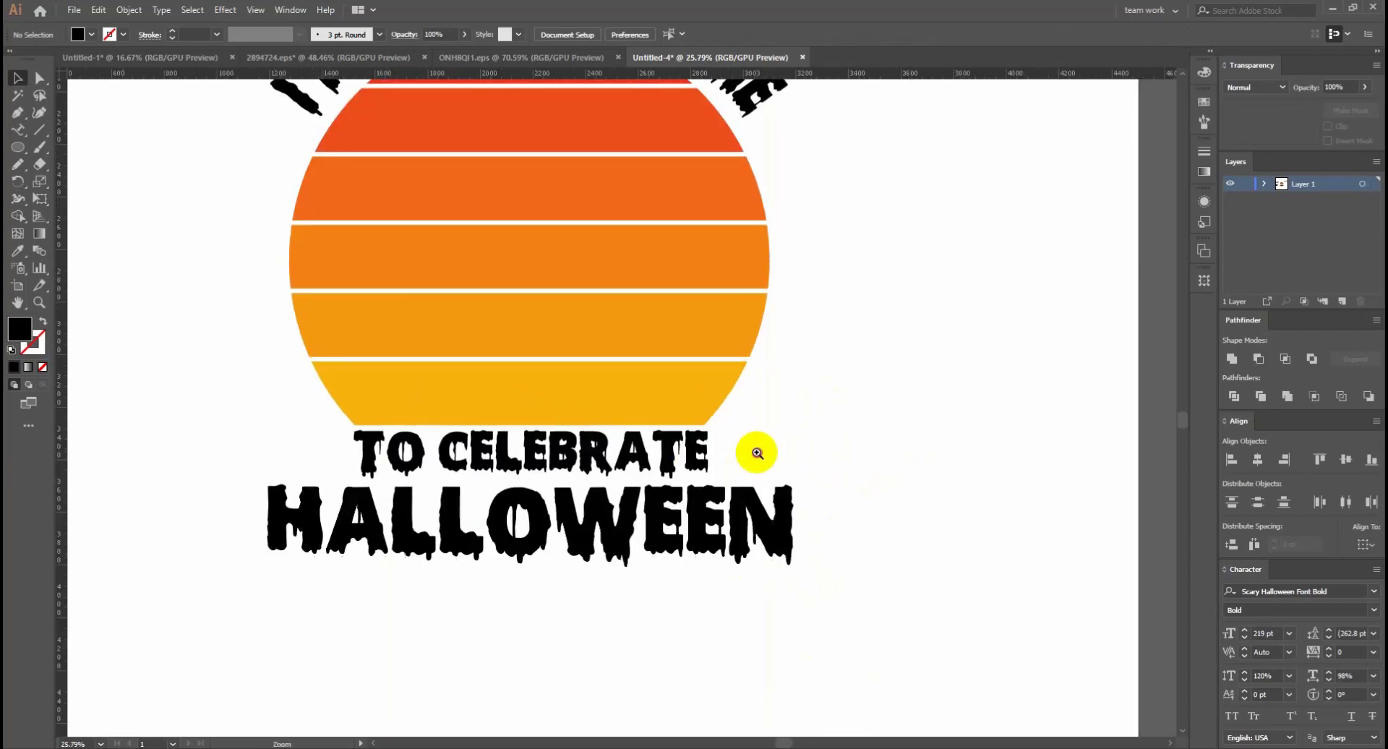
pyautogui.keyDown('alt'); pyautogui.click(682, 434); pyautogui.keyUp('alt')
pyautogui.keyDown('alt'); pyautogui.click(595, 412); pyautogui.keyUp('alt')
pyautogui.keyDown('alt'); pyautogui.click(585, 410); pyautogui.keyUp('alt')
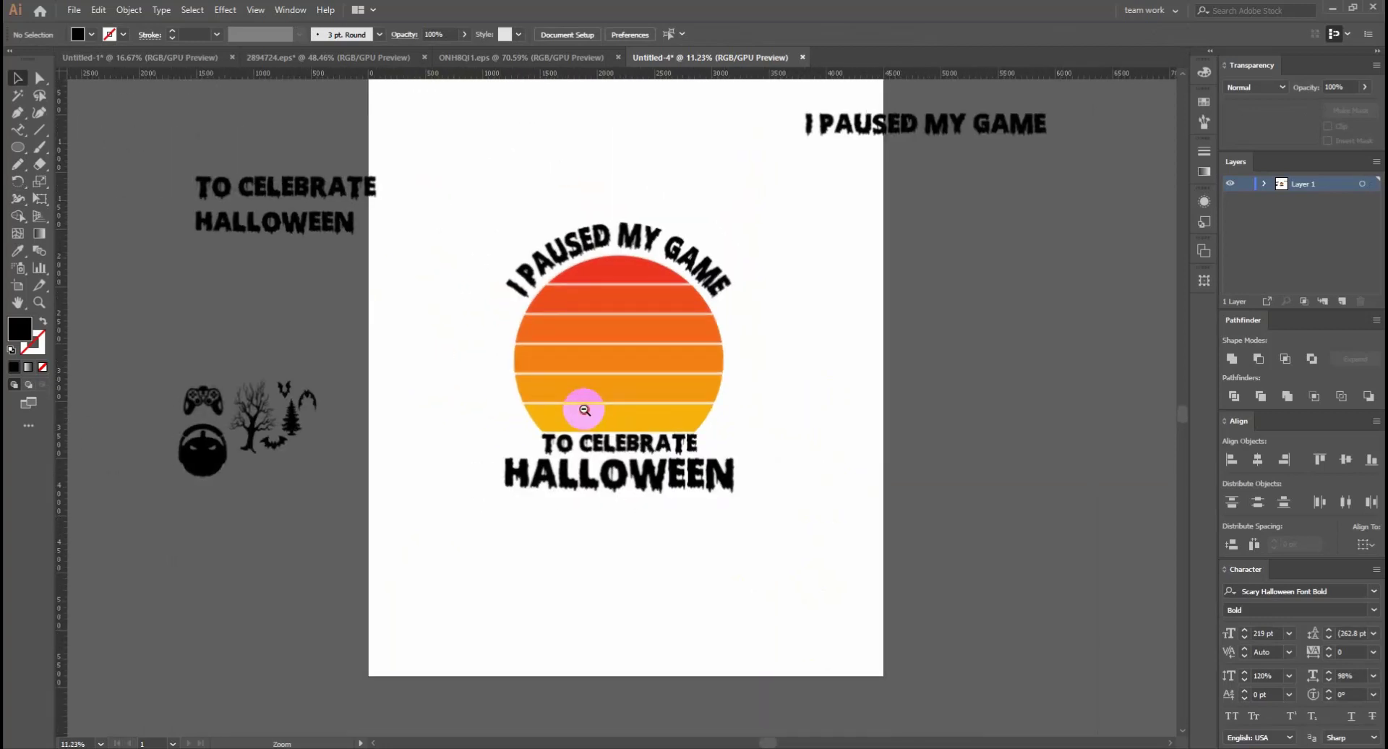
pyautogui.moveTo(585, 410); pyautogui.dragTo(620, 406)
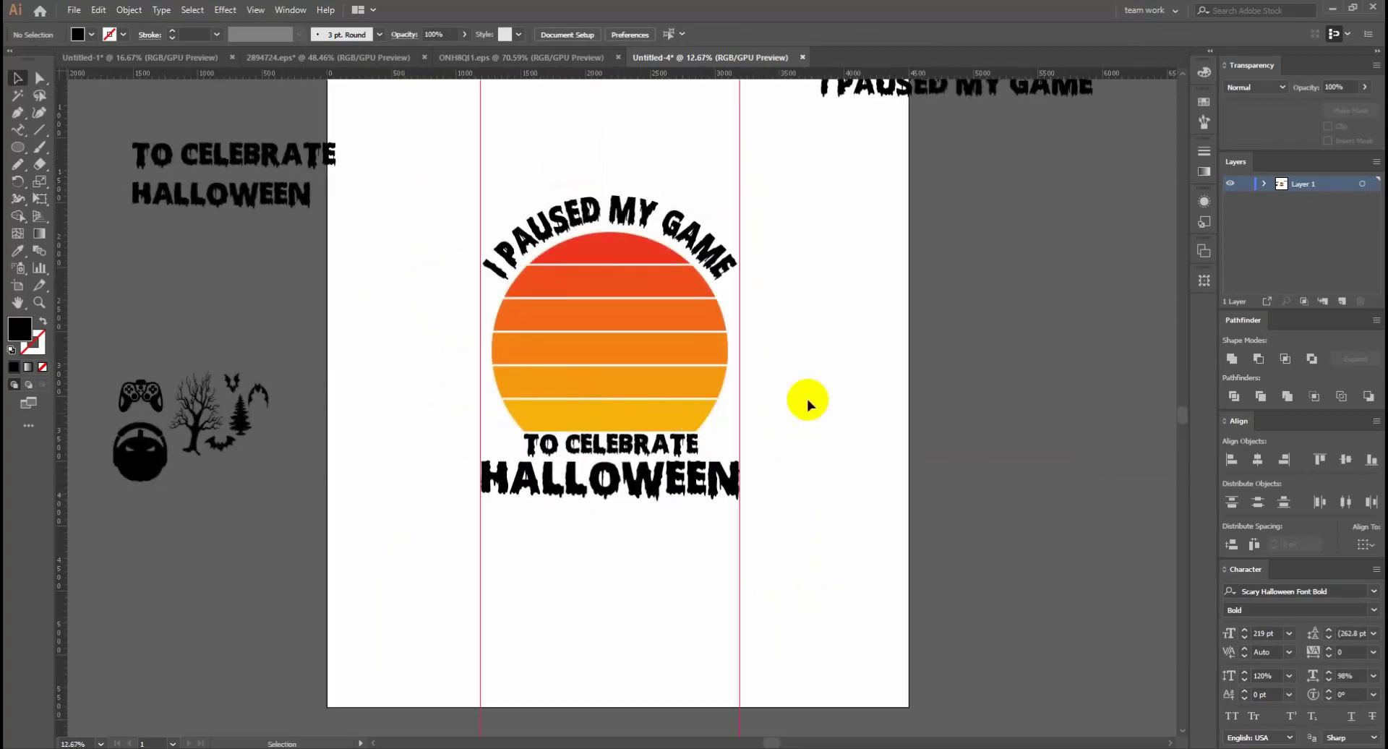
# Move the headphone pumpkin and game controller onto the artboard
pyautogui.click(520, 322)
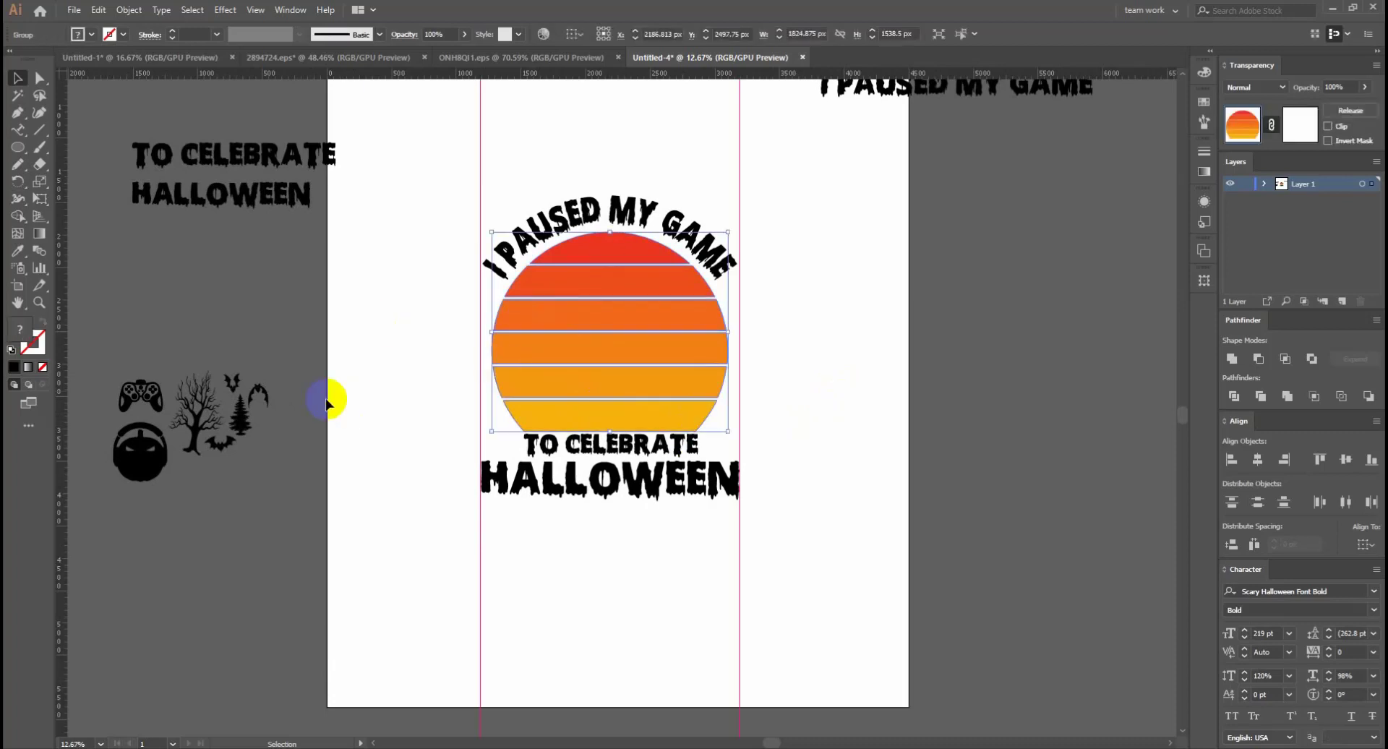
pyautogui.click(153, 459)
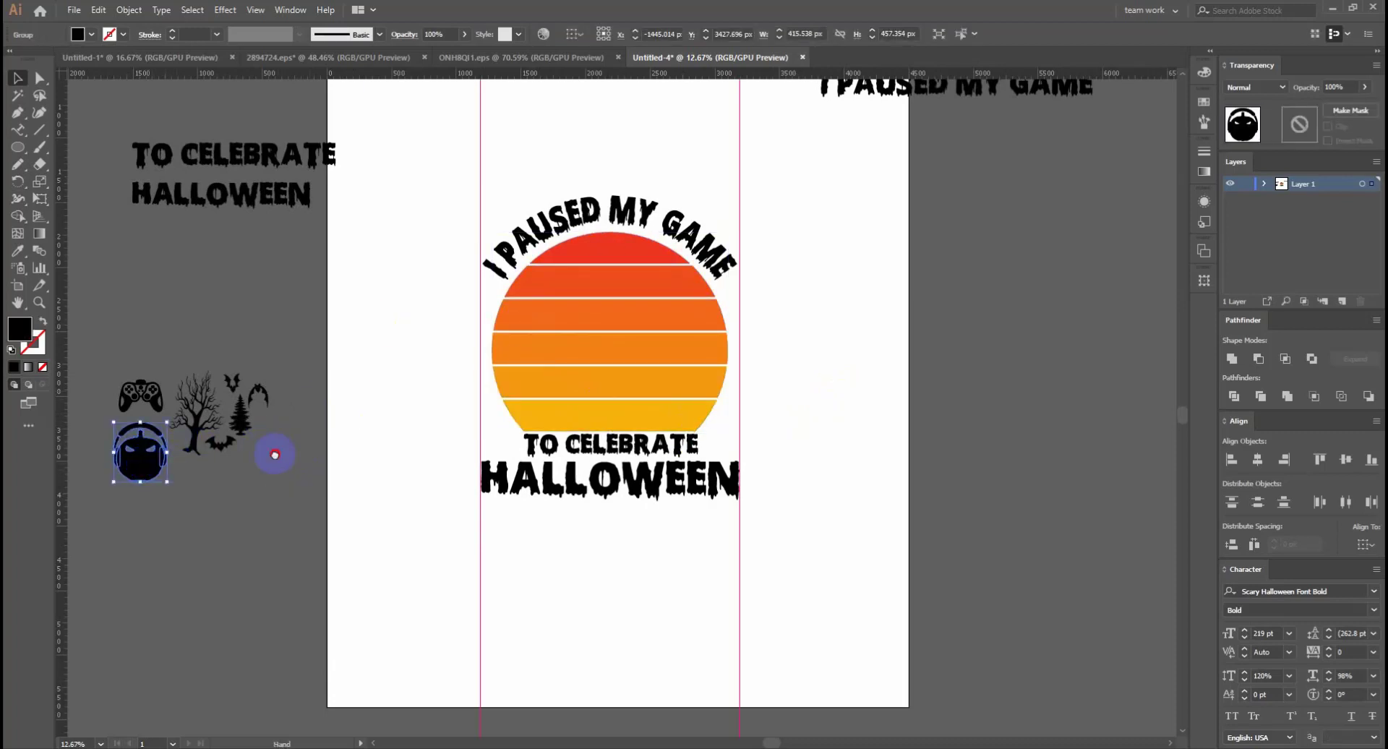
pyautogui.moveTo(274, 454); pyautogui.dragTo(392, 461)
pyautogui.click(331, 506)
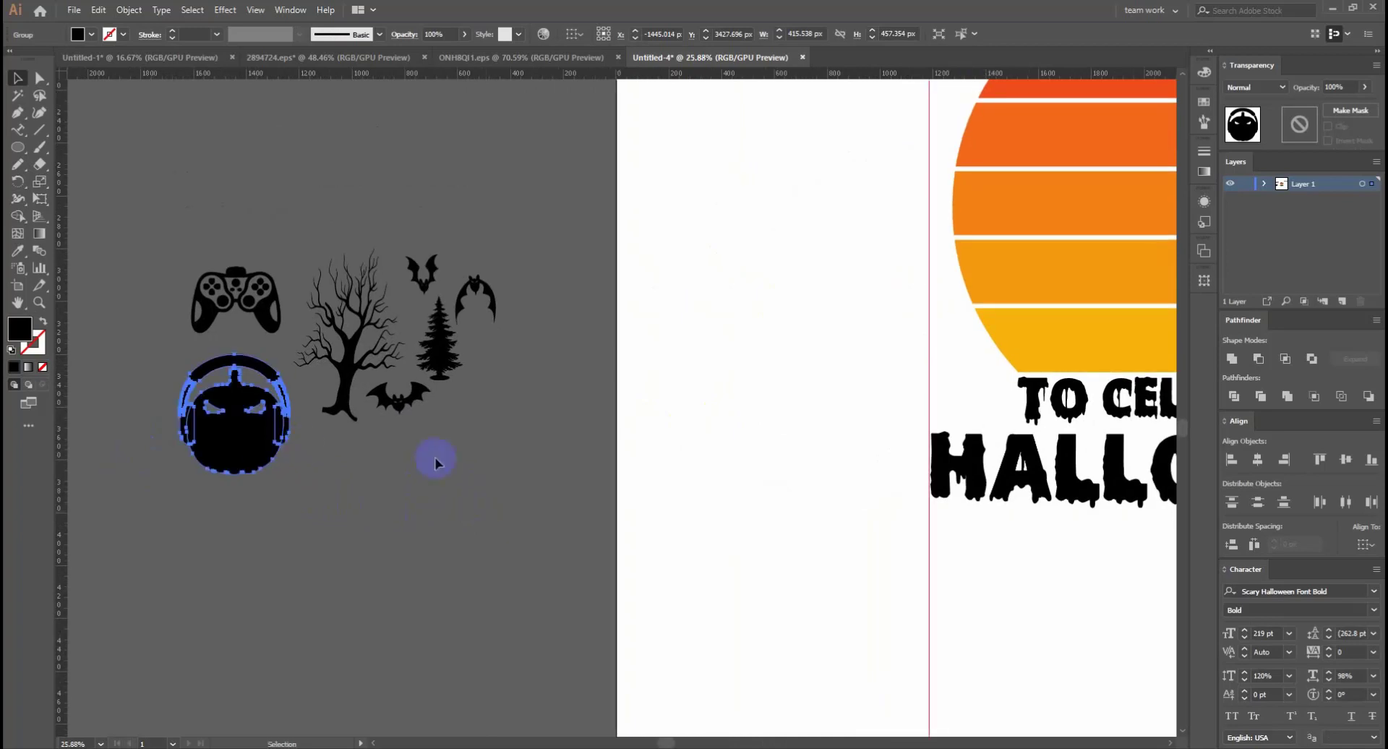
pyautogui.moveTo(214, 397)
pyautogui.mouseDown()
pyautogui.moveTo(770, 356)
pyautogui.moveTo(756, 321)
pyautogui.mouseUp()
pyautogui.moveTo(267, 307); pyautogui.dragTo(778, 490)
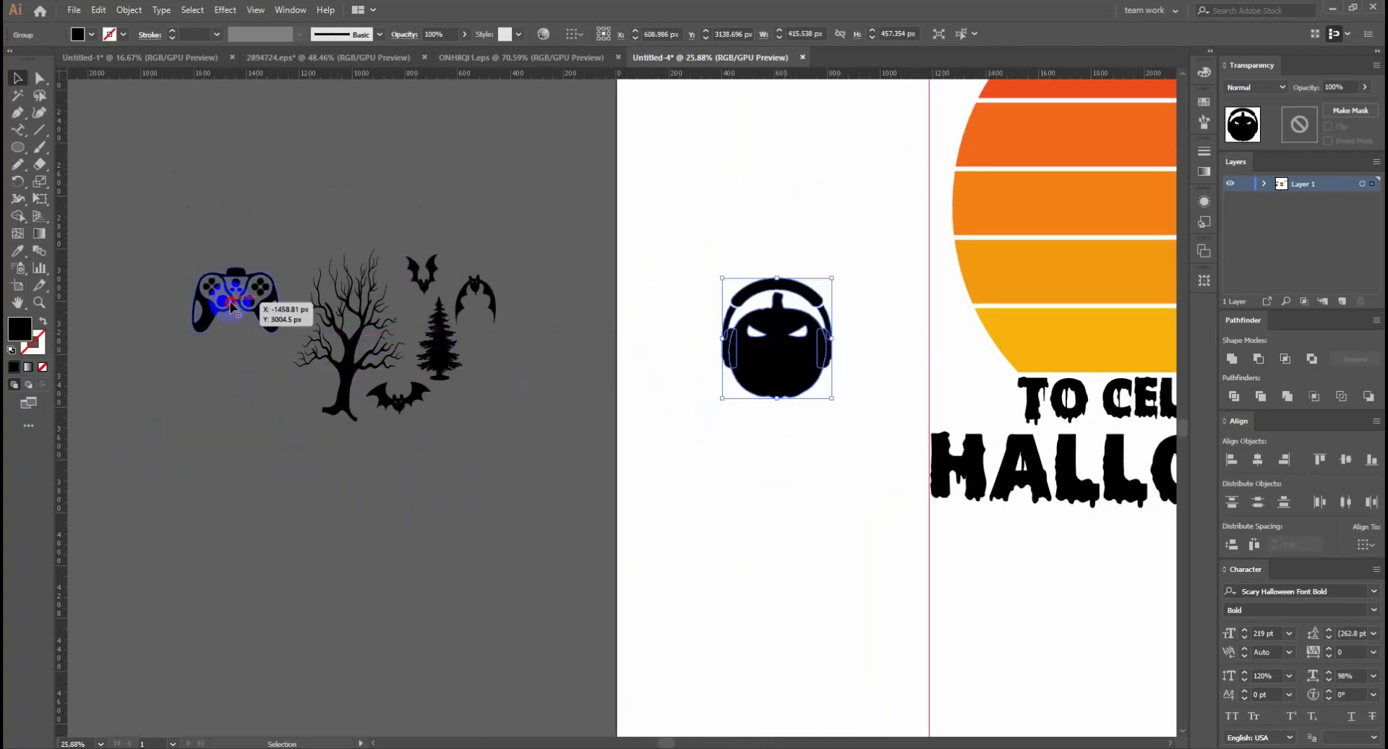
pyautogui.moveTo(875, 492); pyautogui.dragTo(651, 578)
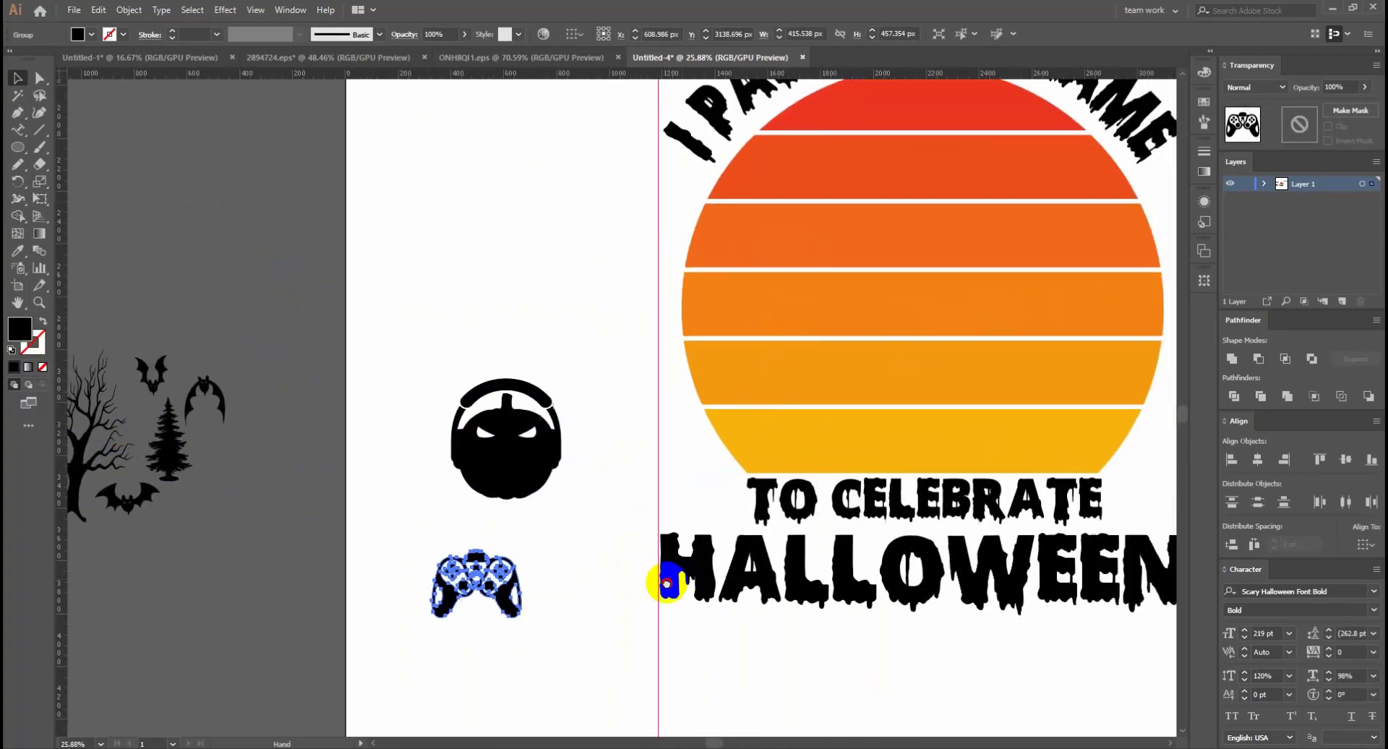
# Enlarge the pumpkin and position the controller over its face
pyautogui.click(429, 440)
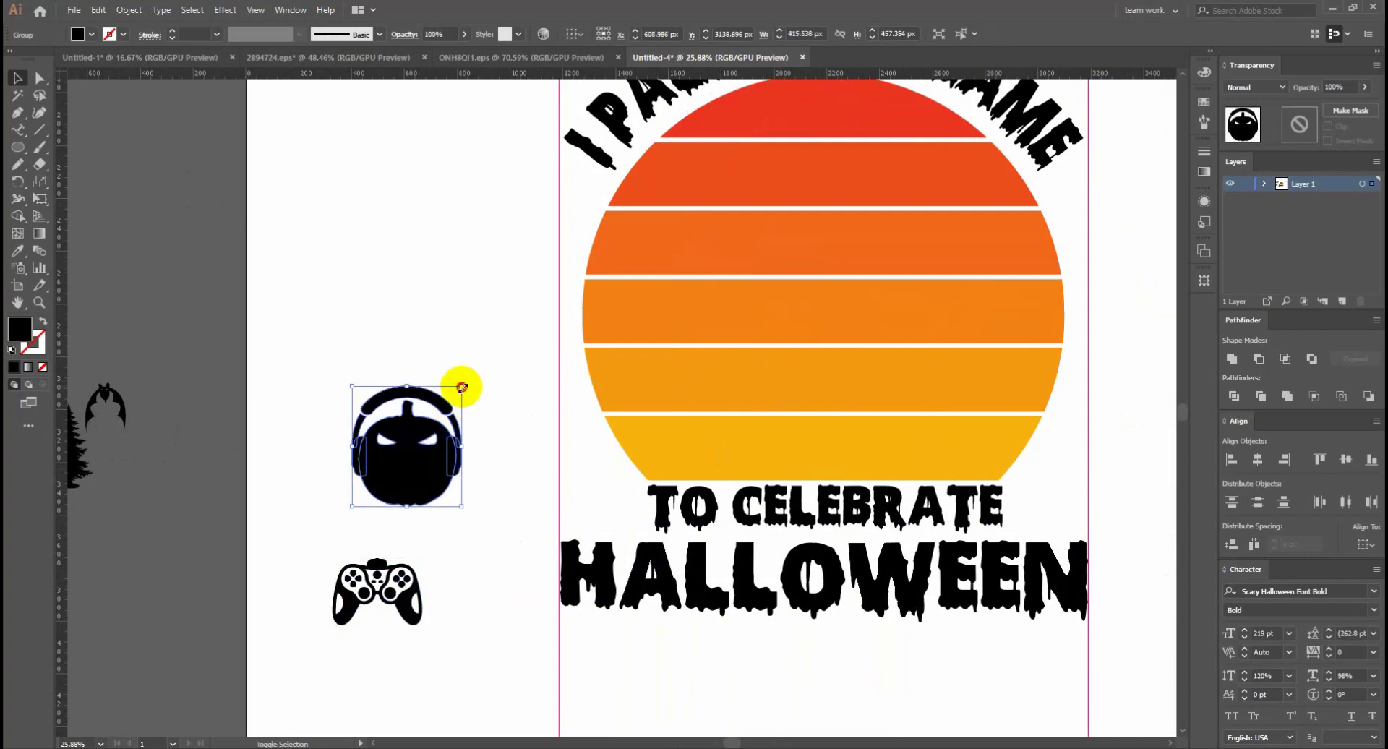
pyautogui.moveTo(461, 387); pyautogui.dragTo(509, 334)
pyautogui.moveTo(392, 612)
pyautogui.mouseDown()
pyautogui.moveTo(410, 512)
pyautogui.moveTo(431, 502)
pyautogui.mouseUp()
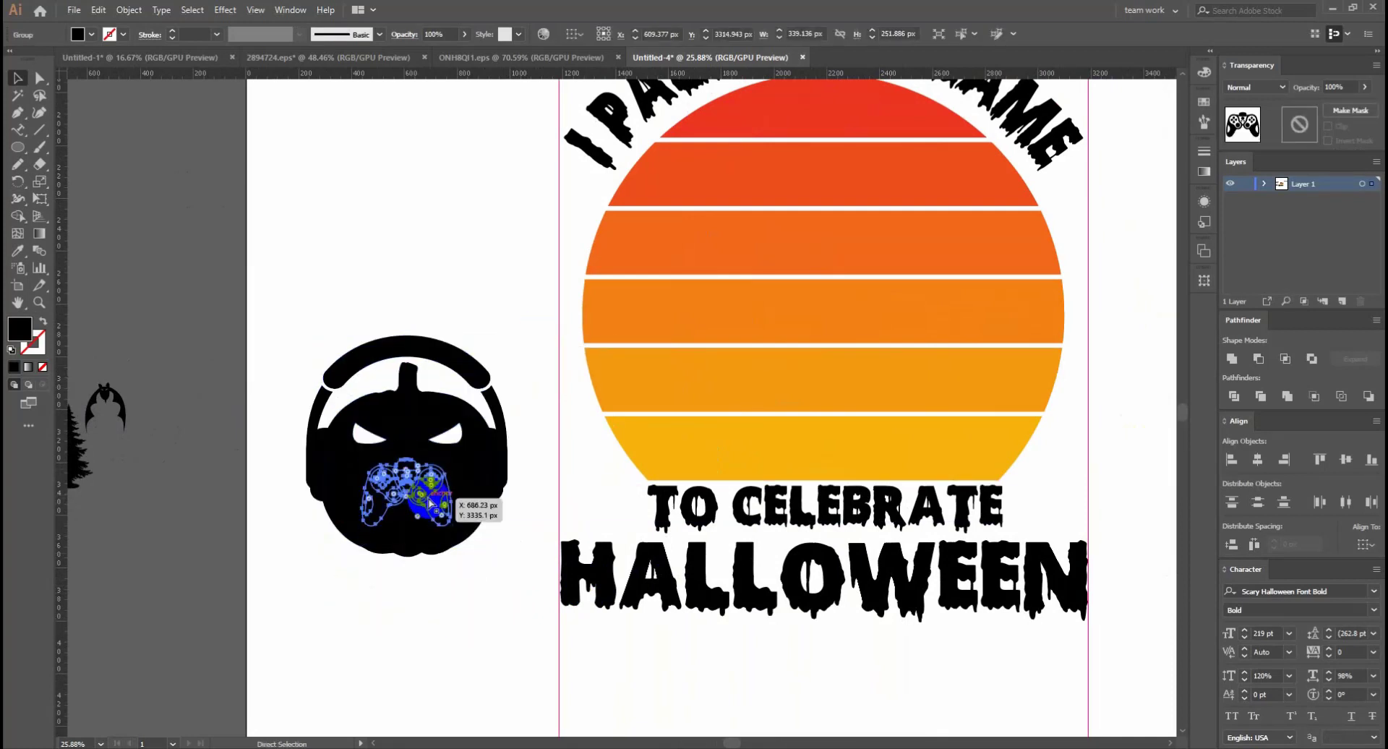
pyautogui.hotkey('ctrl', 'shift', 'a')
pyautogui.press('a')
pyautogui.press('v')
pyautogui.click(440, 470)
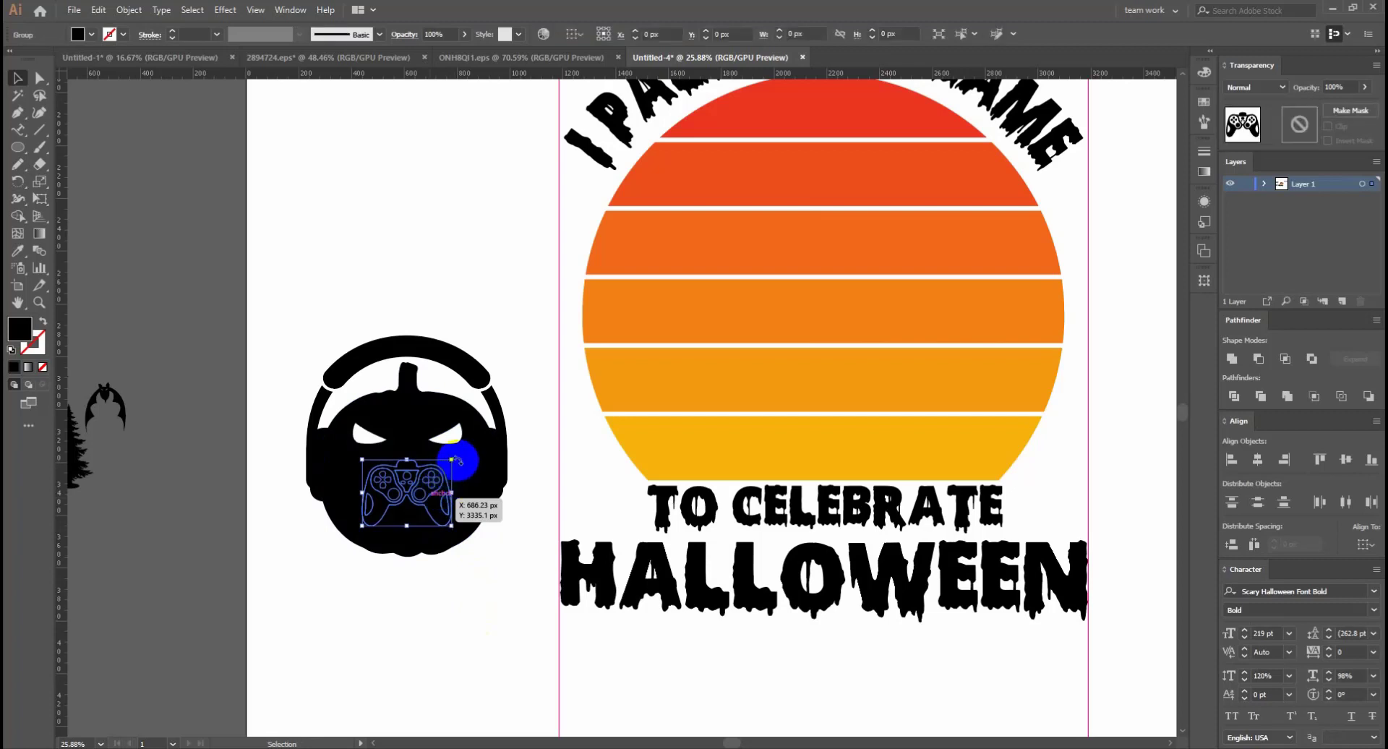
pyautogui.keyDown('shift'); pyautogui.click(453, 460); pyautogui.keyUp('shift')
pyautogui.moveTo(453, 460); pyautogui.dragTo(471, 496)
# Give the controller an offset path outline and unite it into one shape
pyautogui.press('ctrl')
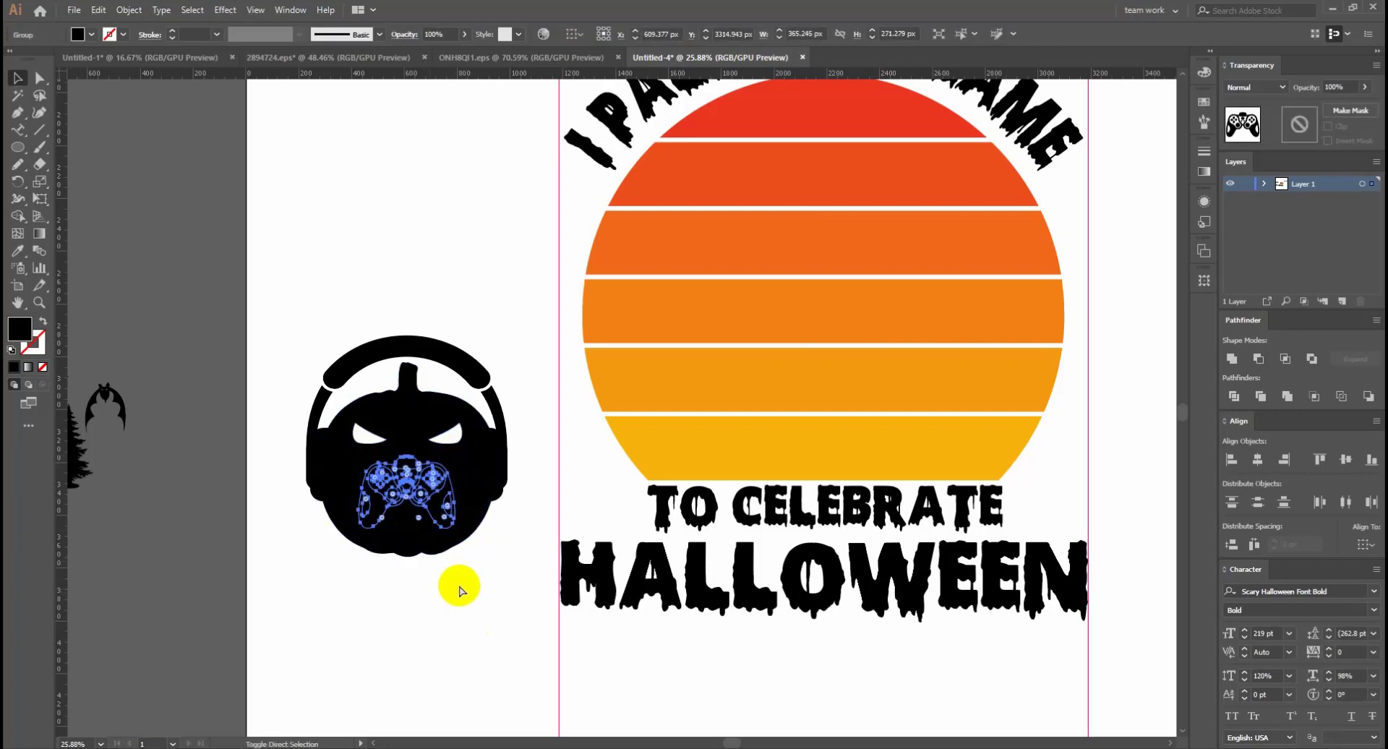
pyautogui.hotkey('ctrl', 'alt', 'shift', 'e')
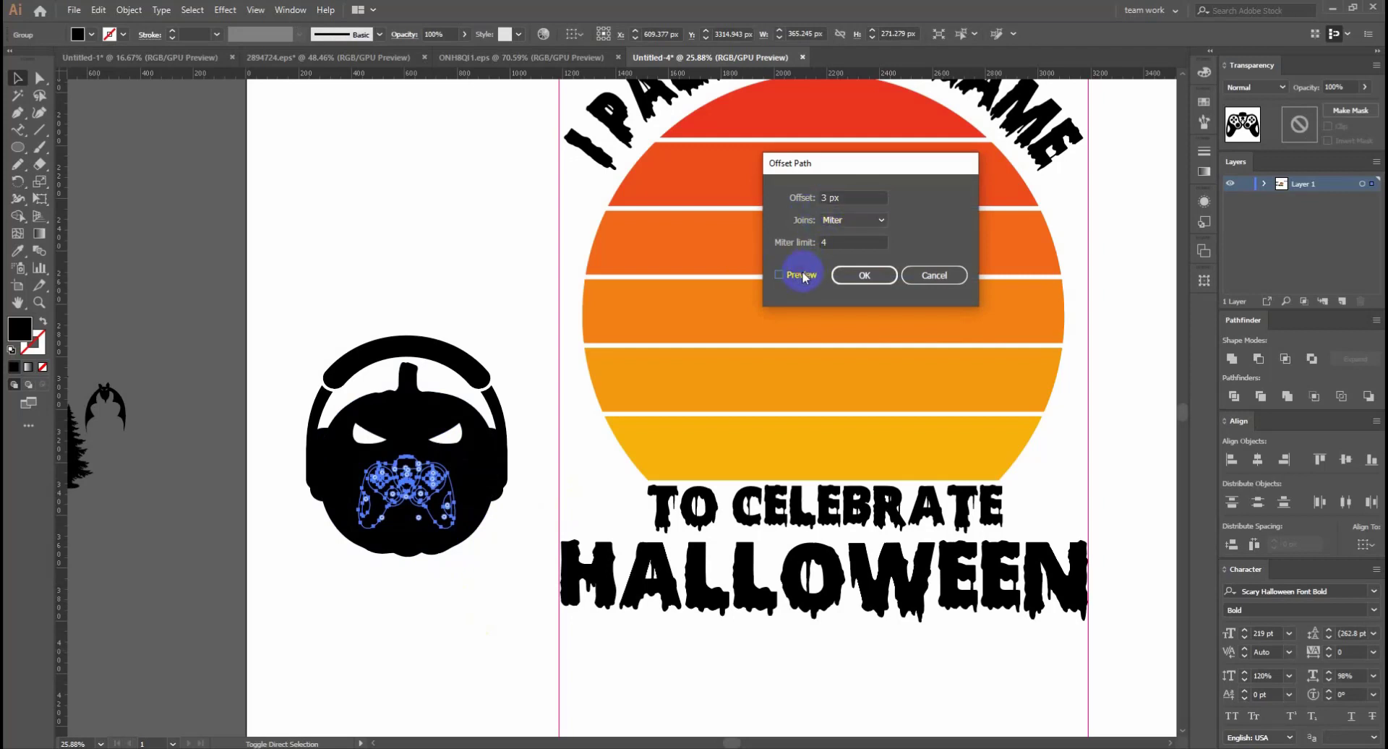
pyautogui.click(802, 274)
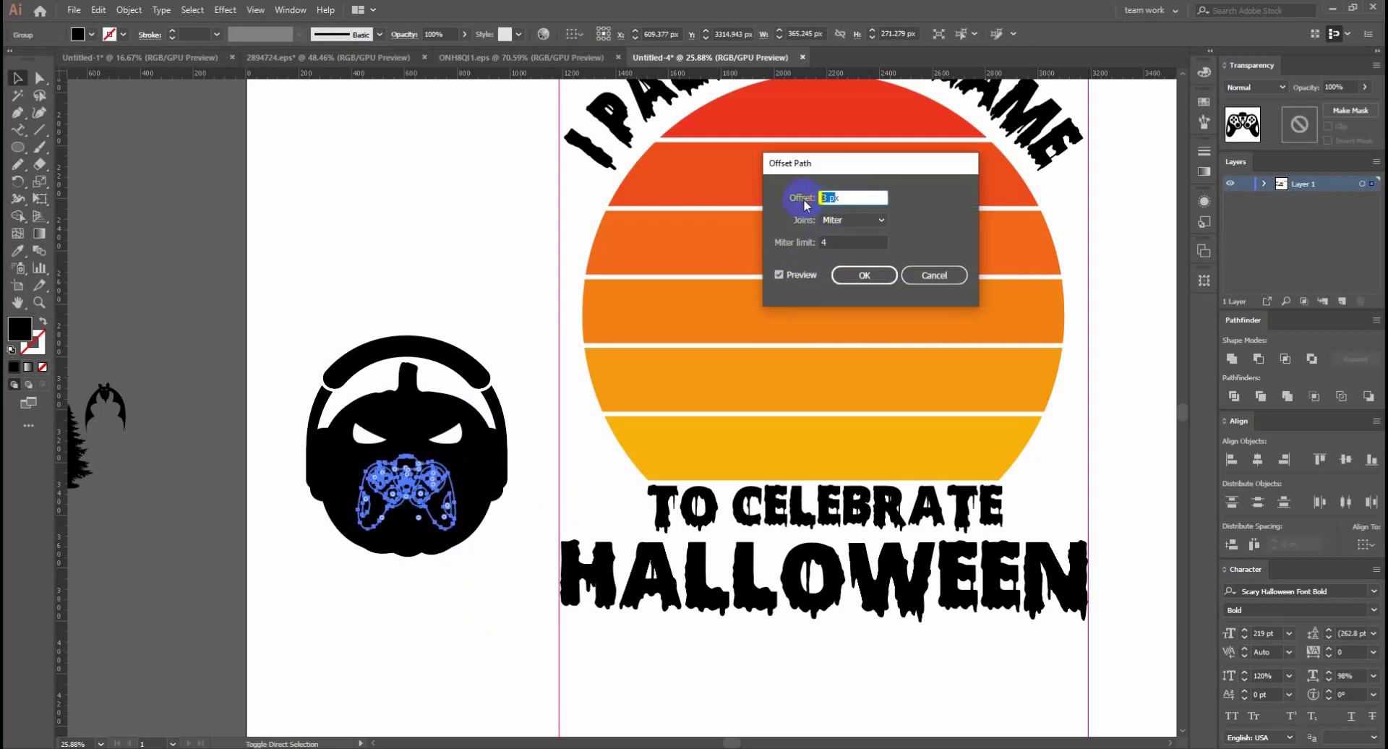
pyautogui.click(865, 274)
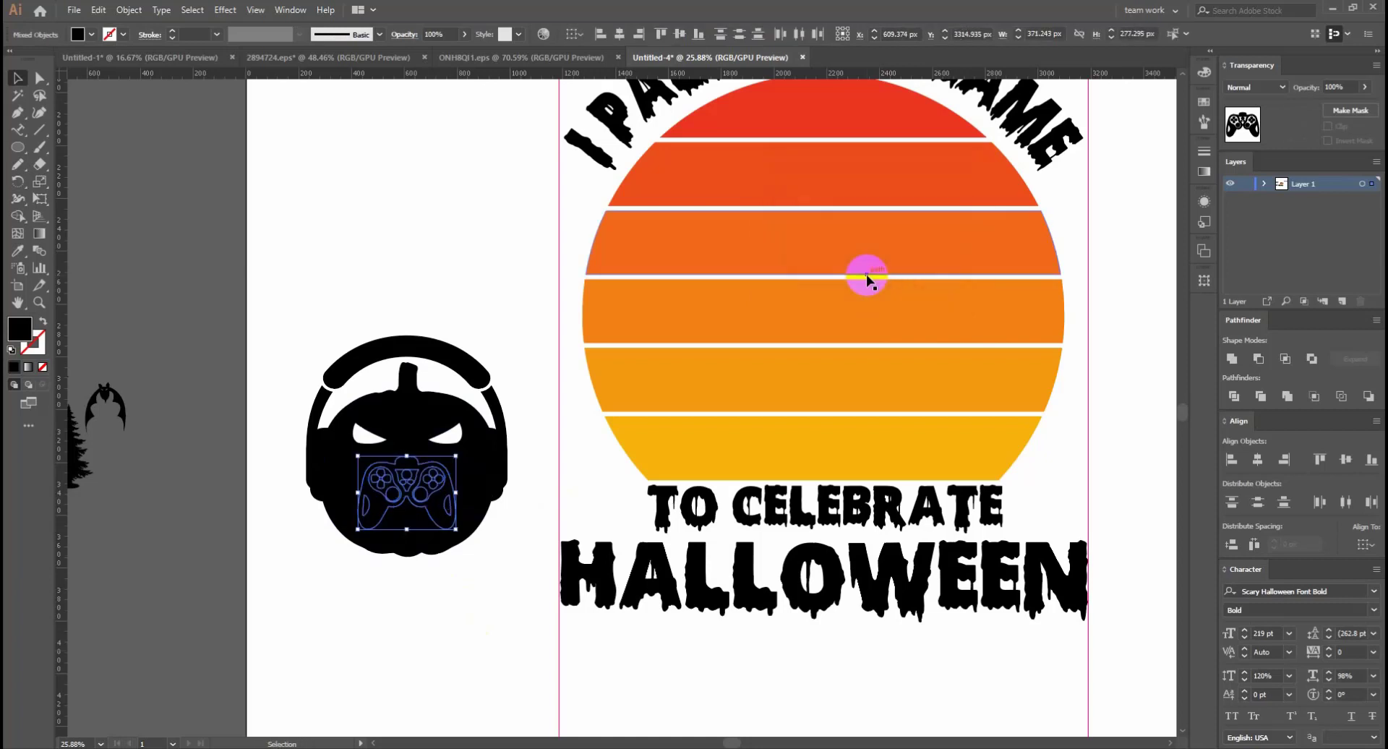
pyautogui.click(1260, 397)
pyautogui.click(1232, 360)
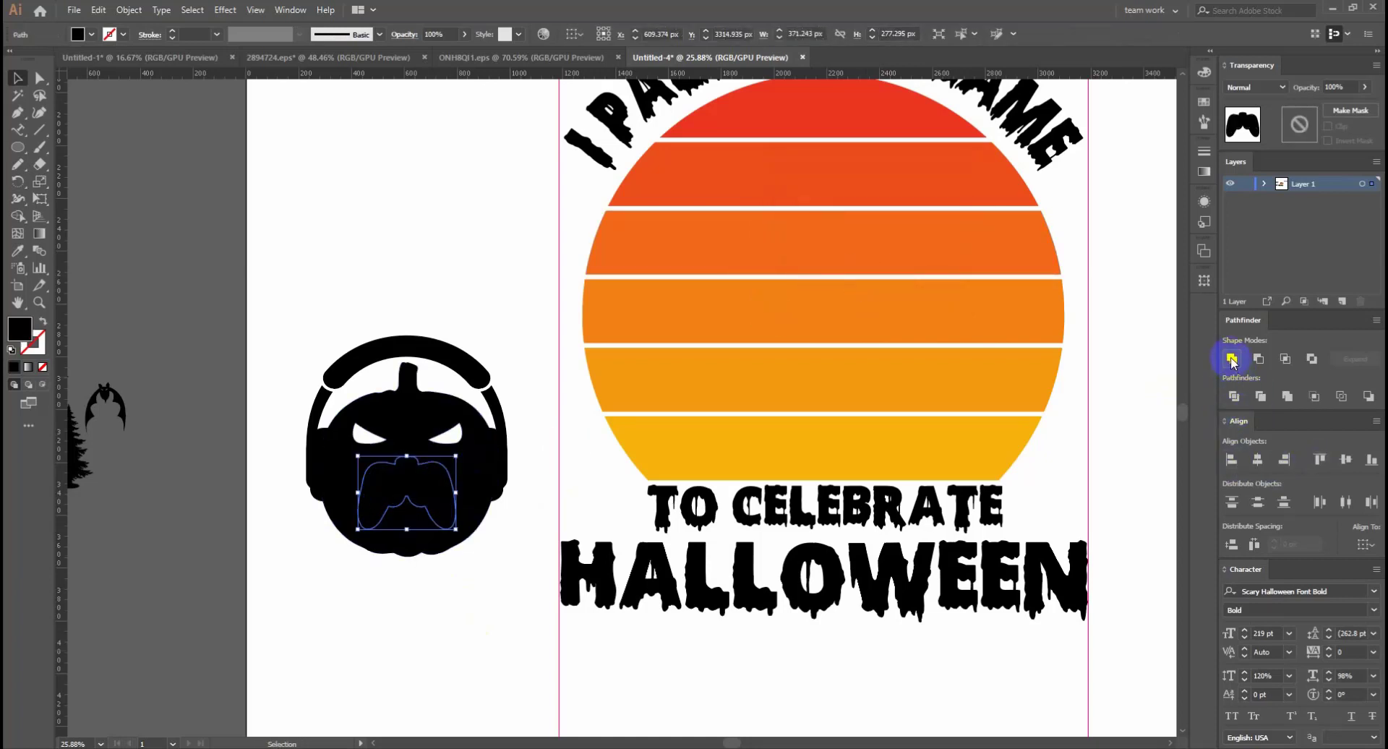
pyautogui.click(449, 551)
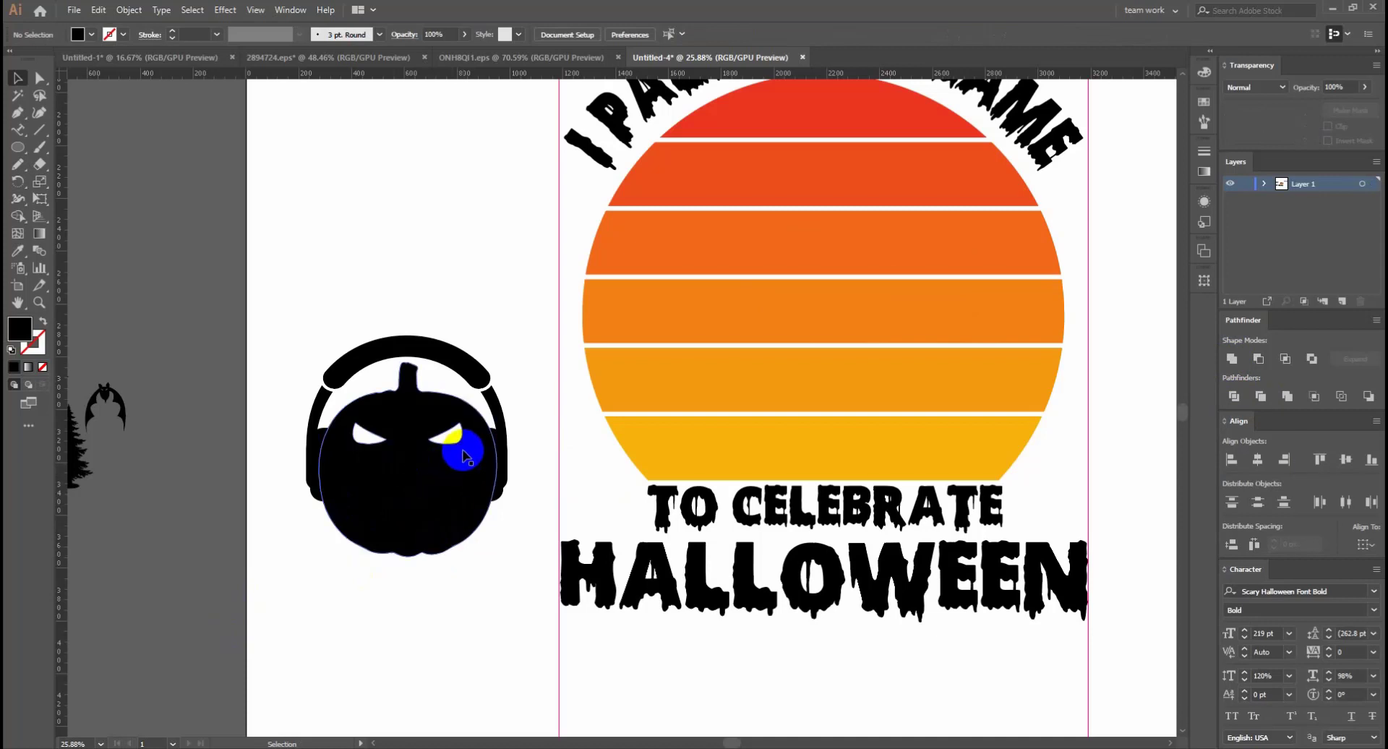
# Make an opacity mask on the pumpkin and paste the controller into it
pyautogui.click(431, 553)
pyautogui.click(1301, 127)
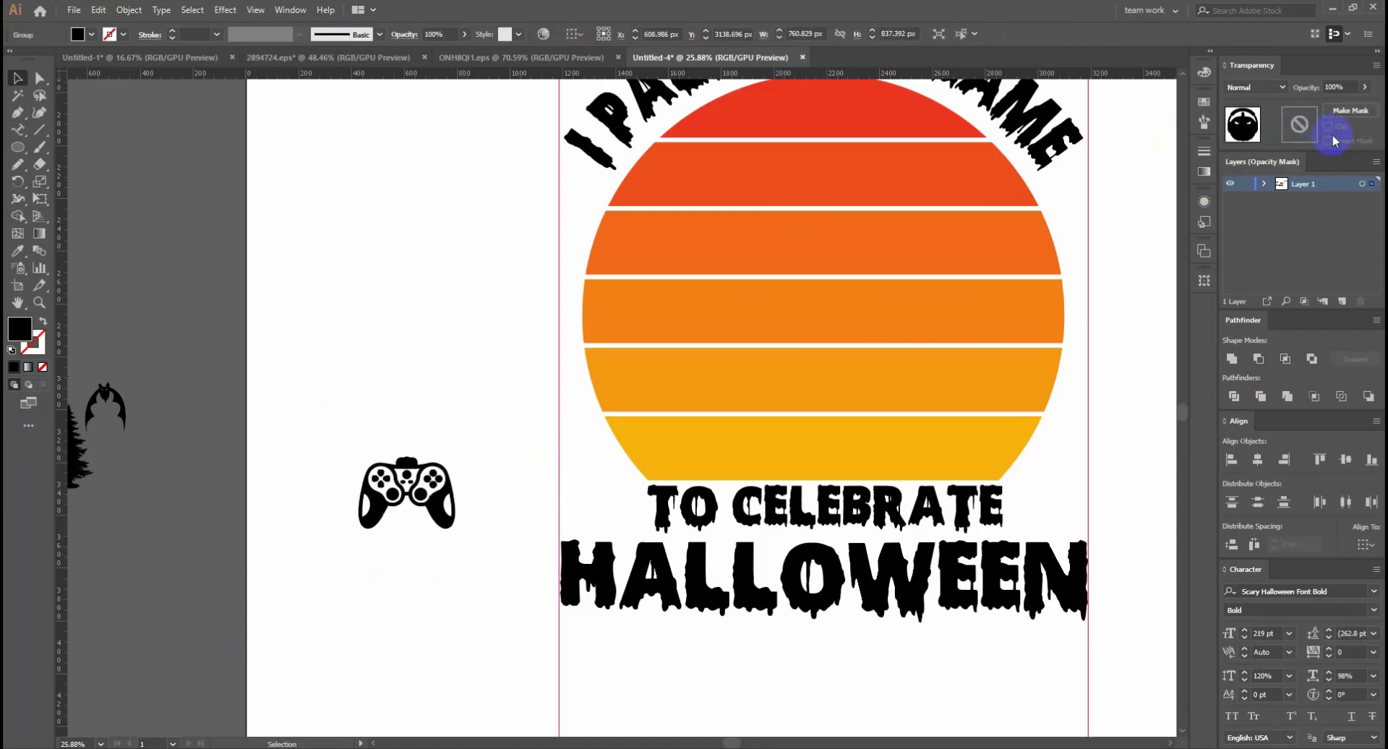
pyautogui.hotkey('ctrl', 'f')
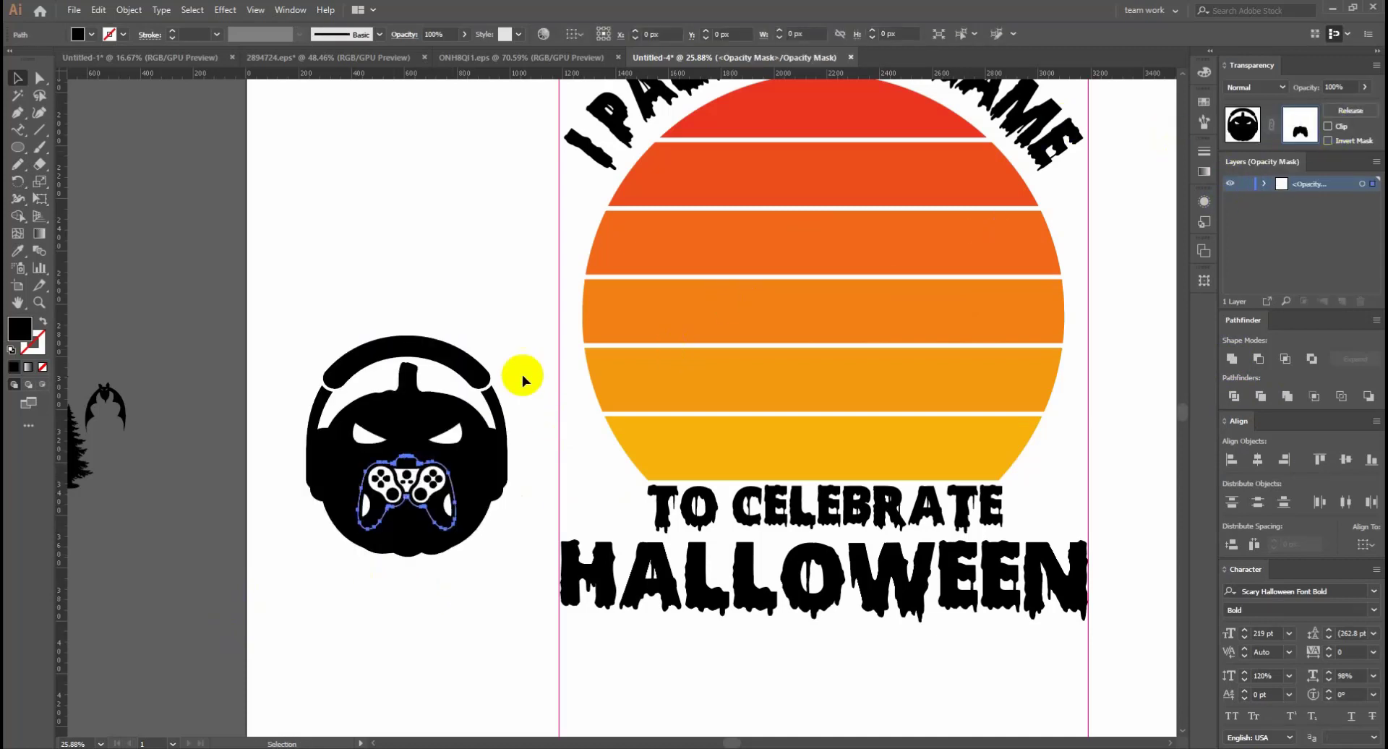
pyautogui.click(496, 248)
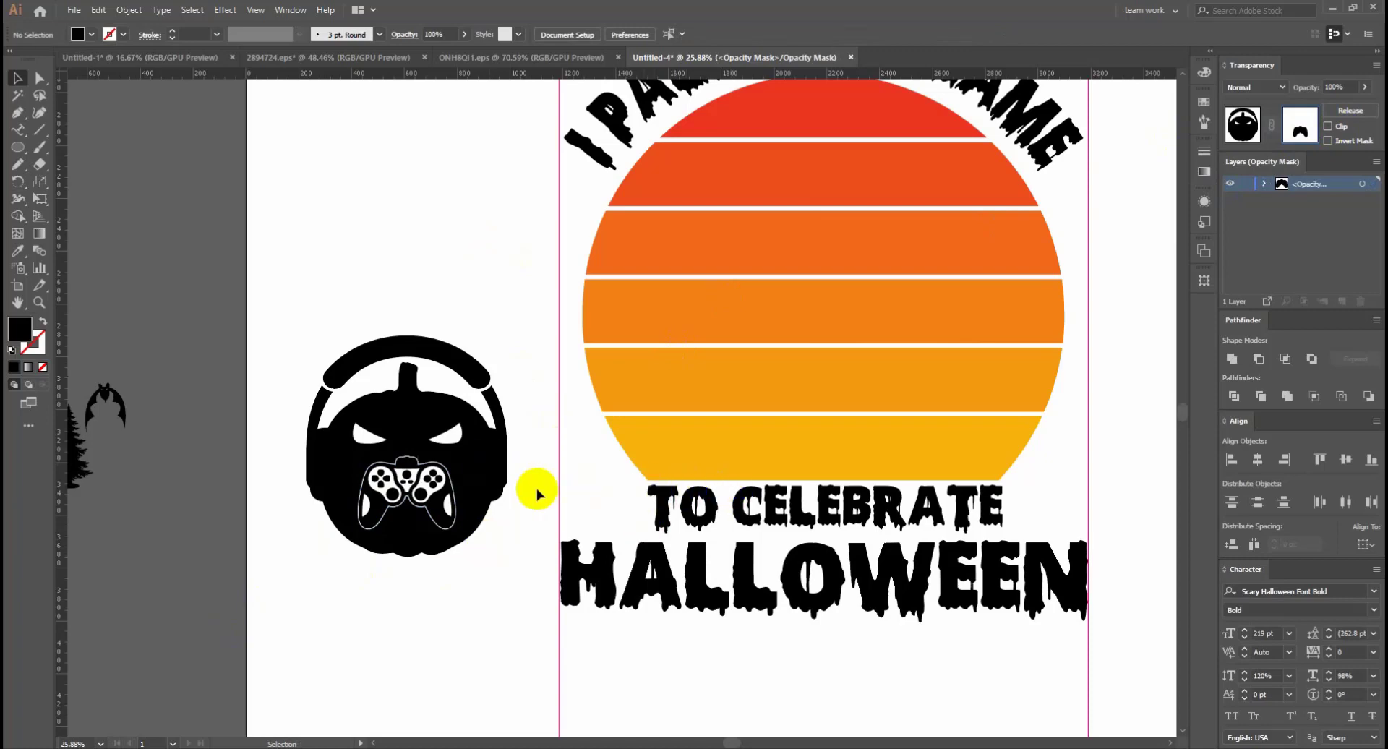
# Shrink the controller cutout in the pumpkin mask to about 388 × 290 px, then exit mask editing
pyautogui.moveTo(397, 527)
pyautogui.mouseDown()
pyautogui.moveTo(615, 524)
pyautogui.moveTo(333, 473)
pyautogui.mouseUp()
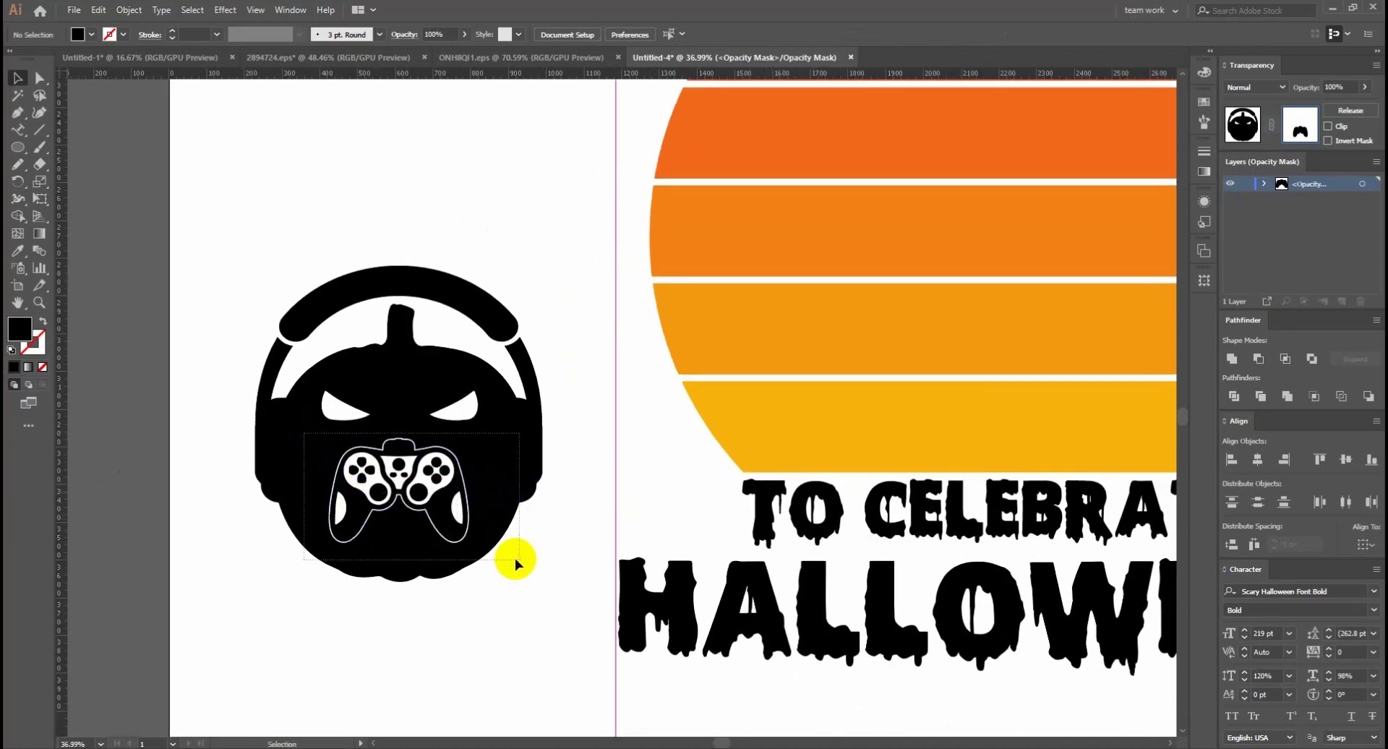
pyautogui.moveTo(515, 562); pyautogui.dragTo(475, 436)
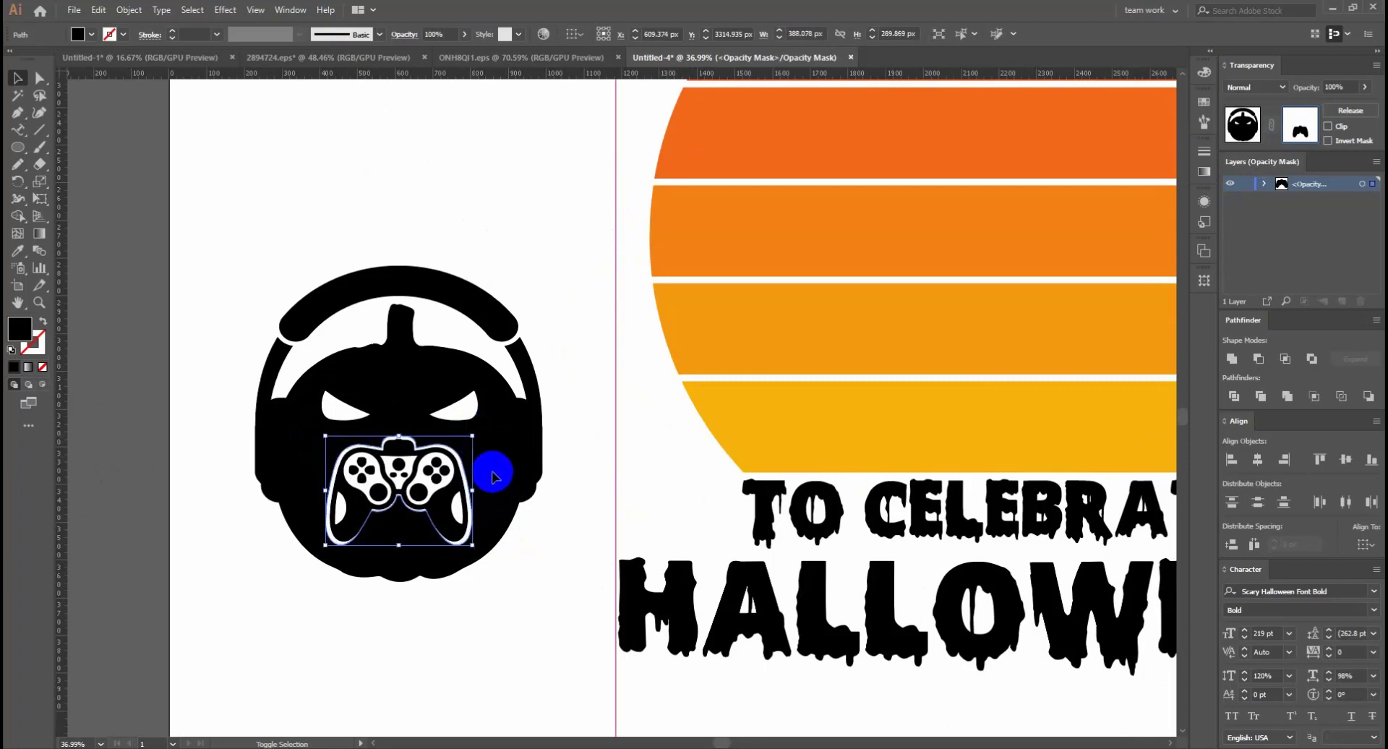
pyautogui.click(520, 629)
pyautogui.keyDown('alt'); pyautogui.click(633, 480); pyautogui.keyUp('alt')
pyautogui.keyDown('alt'); pyautogui.click(634, 481); pyautogui.keyUp('alt')
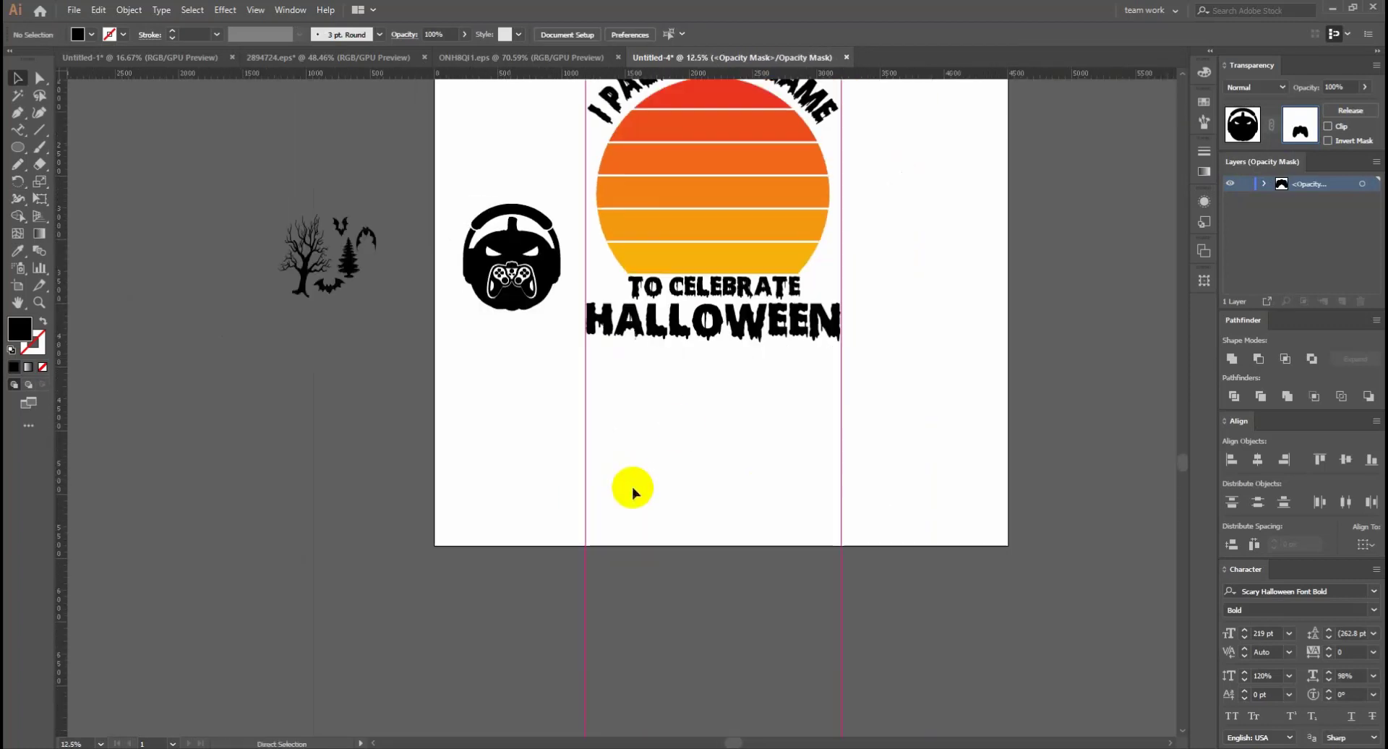
pyautogui.scroll(3, 632, 489)
pyautogui.scroll(3, 622, 532)
pyautogui.hscroll(3, 622, 533)
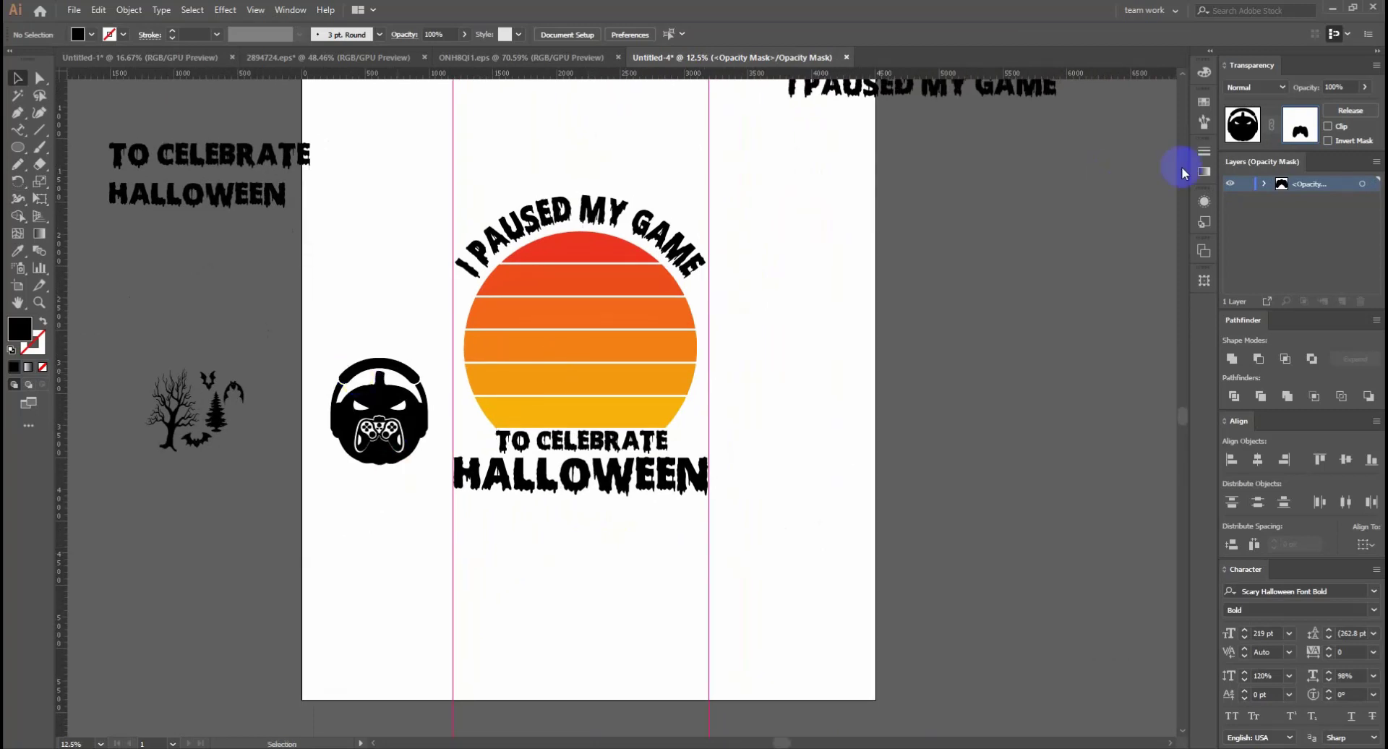
pyautogui.click(1243, 123)
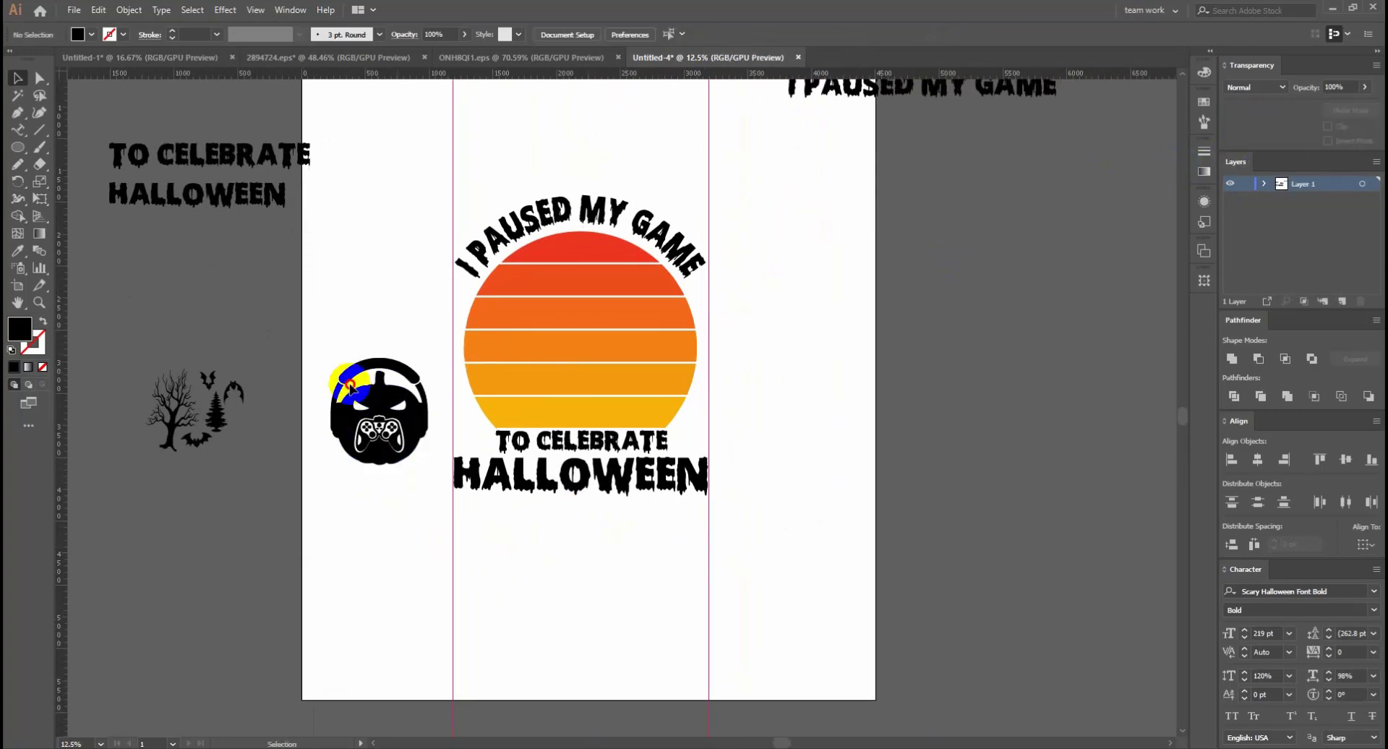
# Reselect the pumpkin emblem and nudge it slightly lower, left of the sunset design
pyautogui.moveTo(384, 420)
pyautogui.mouseDown()
pyautogui.moveTo(381, 405)
pyautogui.moveTo(385, 471)
pyautogui.mouseUp()
pyautogui.click(397, 504)
pyautogui.click(381, 400)
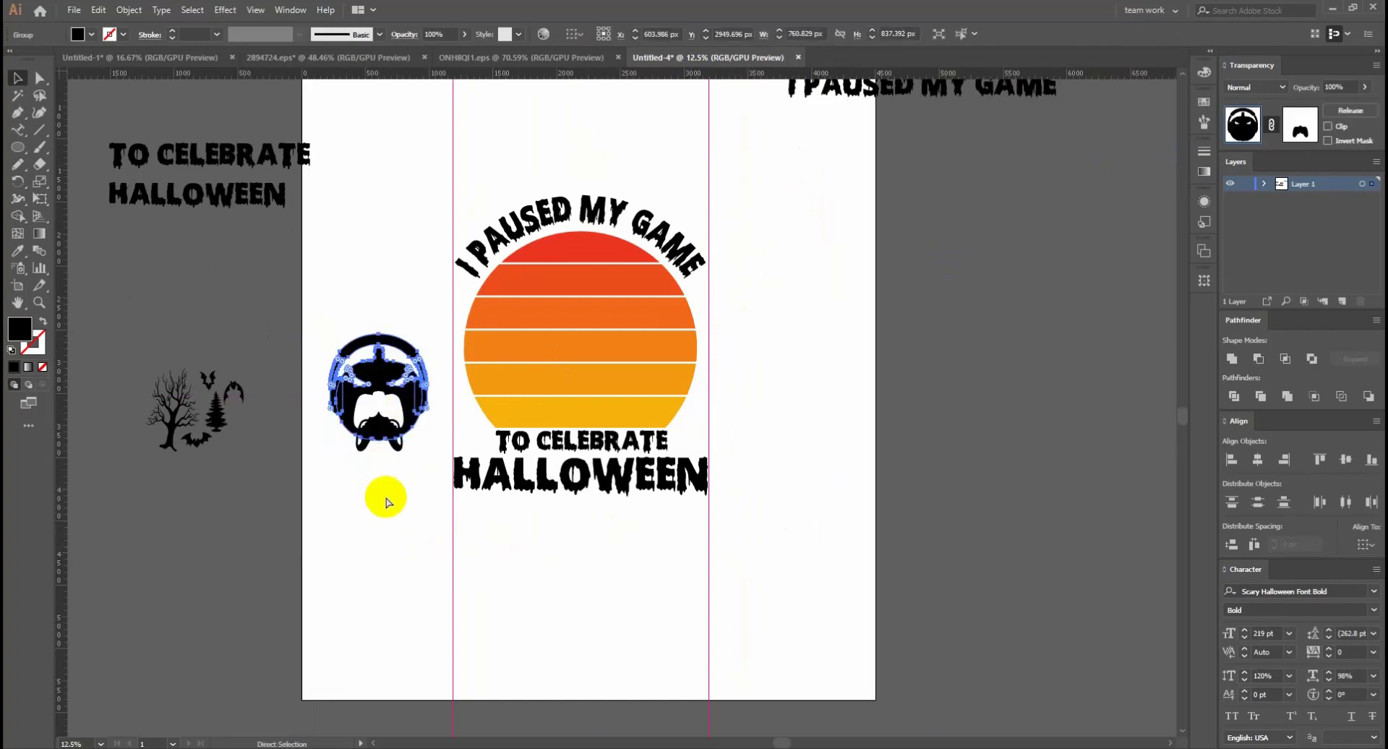
pyautogui.moveTo(323, 331); pyautogui.dragTo(423, 493)
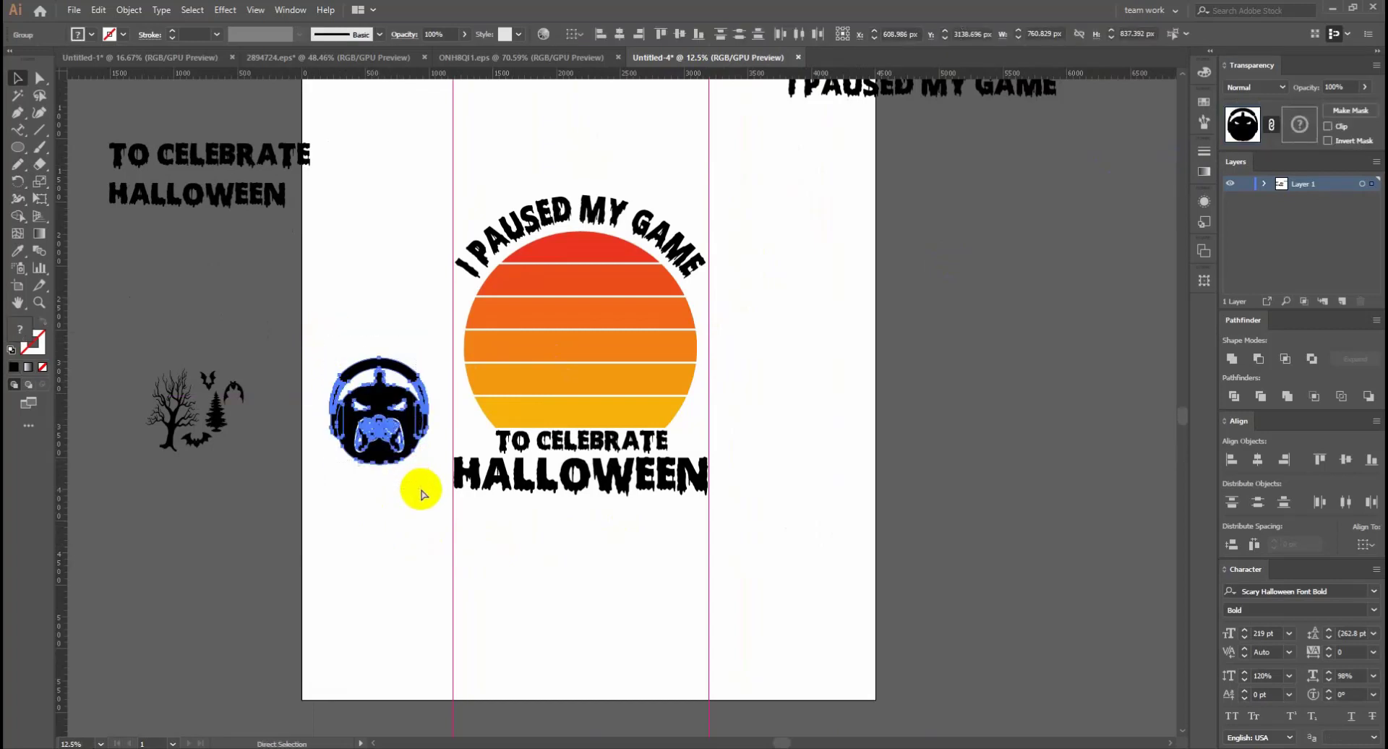
# Move the pumpkin emblem onto the sunset circle and enlarge it to fill the sun
pyautogui.moveTo(384, 423)
pyautogui.mouseDown()
pyautogui.moveTo(593, 353)
pyautogui.moveTo(581, 352)
pyautogui.mouseUp()
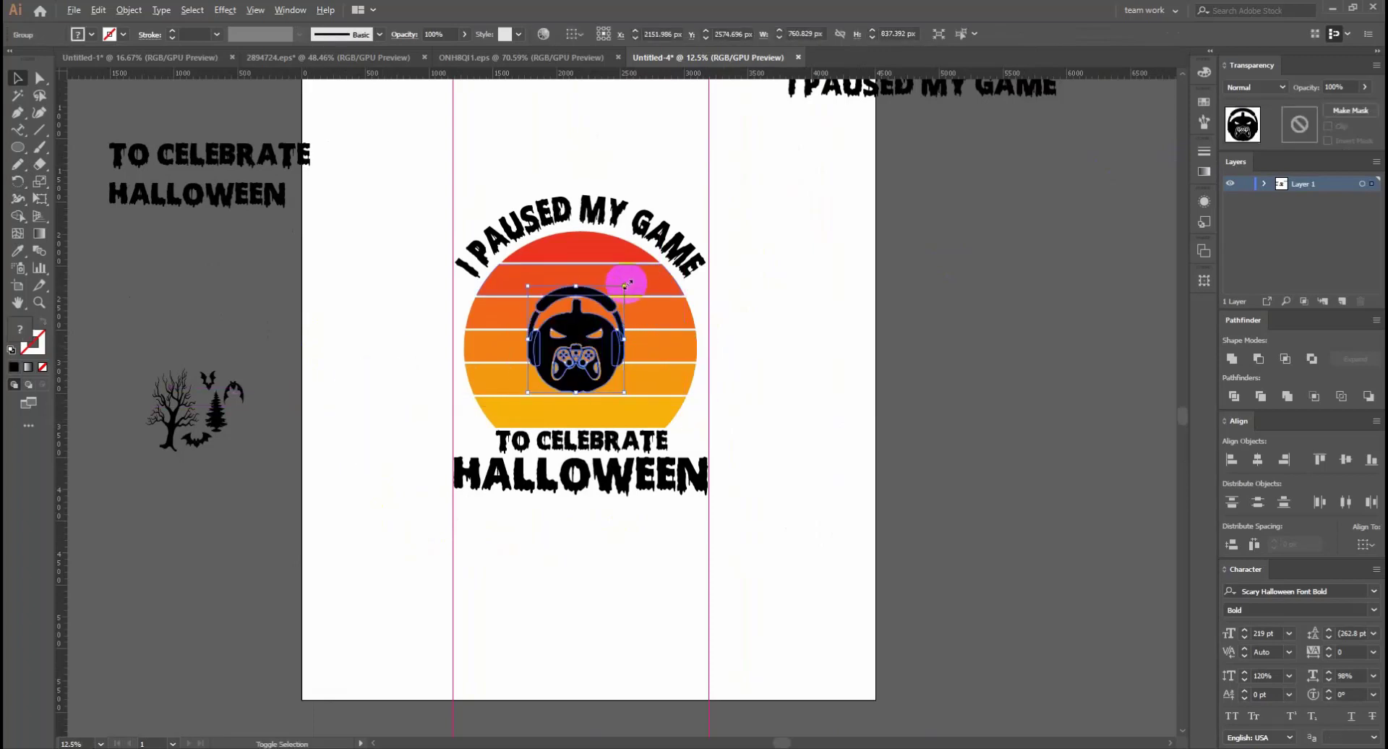
pyautogui.moveTo(626, 279); pyautogui.dragTo(637, 272)
pyautogui.click(820, 378)
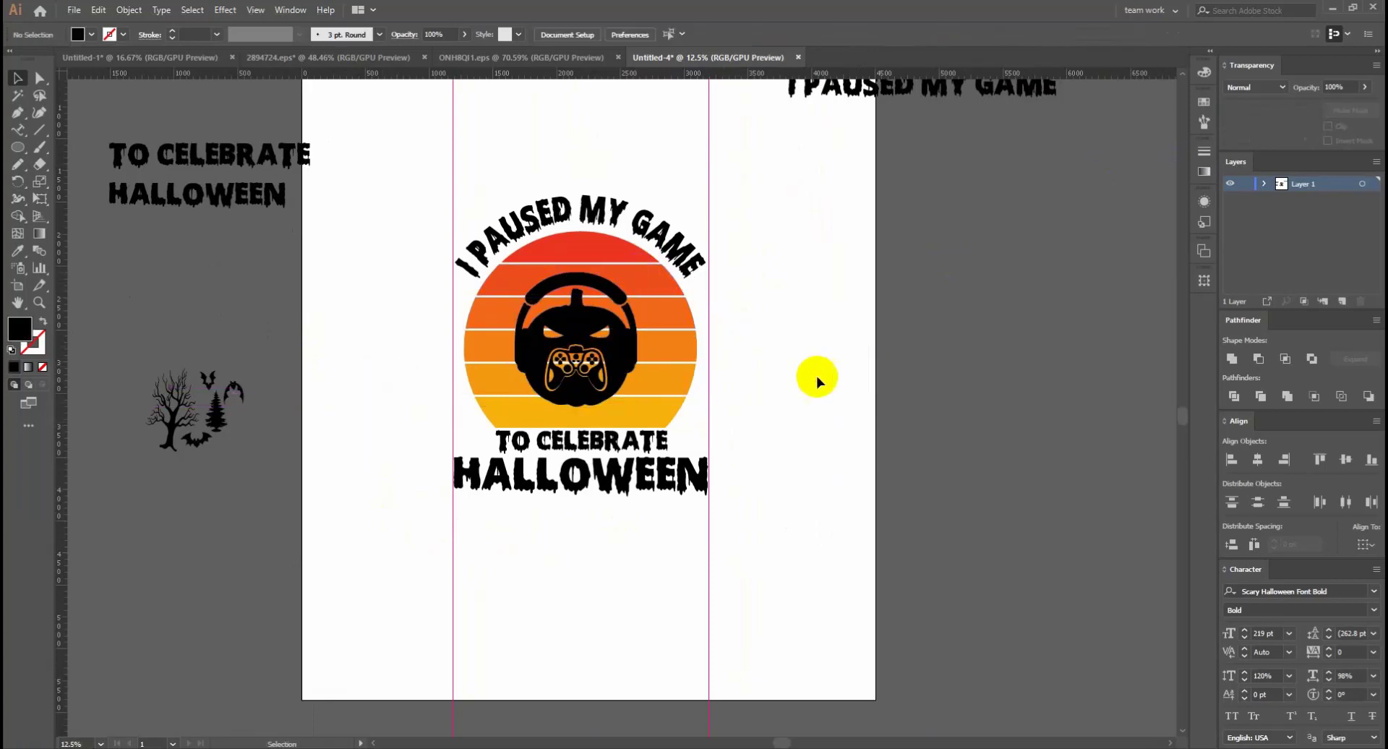
pyautogui.click(644, 404)
pyautogui.click(759, 428)
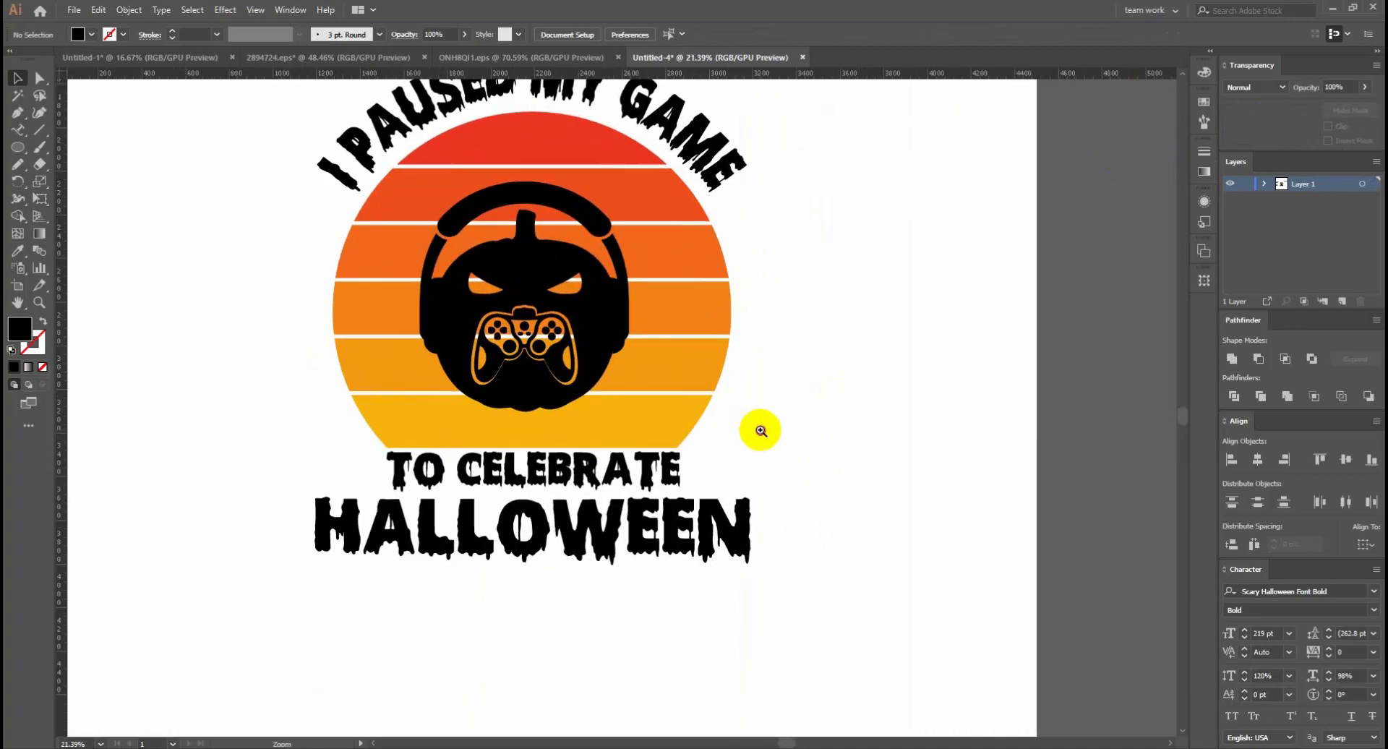
pyautogui.keyDown('alt'); pyautogui.click(604, 465); pyautogui.keyUp('alt')
pyautogui.keyDown('alt'); pyautogui.click(626, 410); pyautogui.keyUp('alt')
# Centre the pumpkin horizontally and vertically on the sun, using the sun as key object
pyautogui.click(626, 410)
pyautogui.hotkey('ctrl', ';')
pyautogui.press('v')
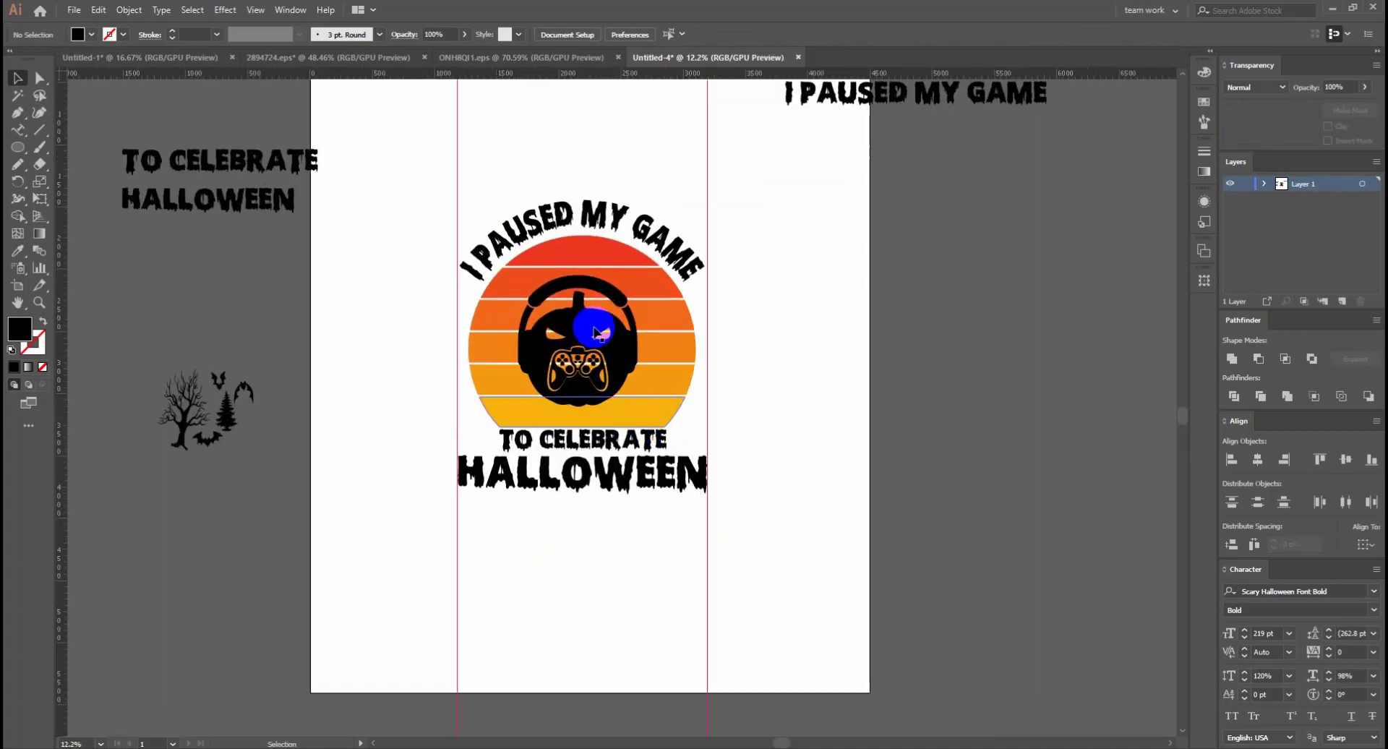
pyautogui.click(662, 335)
pyautogui.keyDown('shift'); pyautogui.click(662, 344); pyautogui.keyUp('shift')
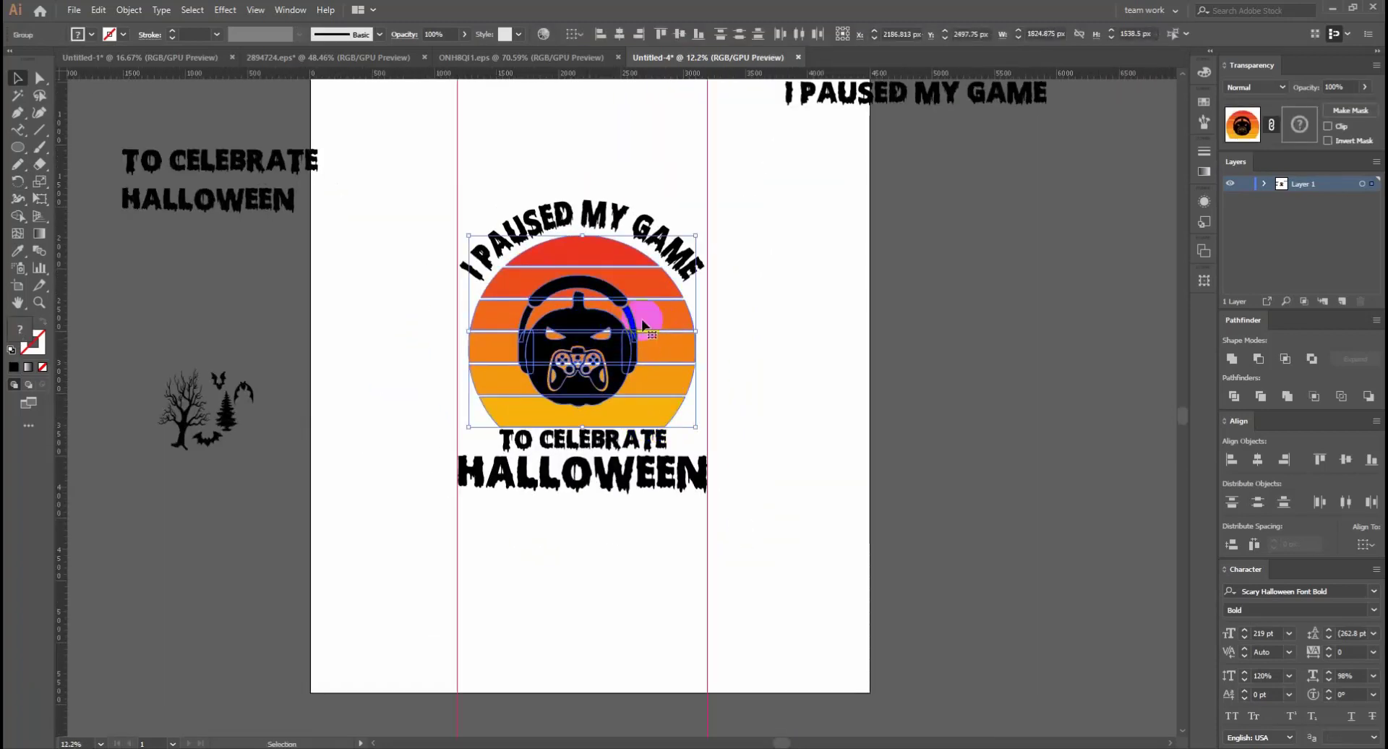
pyautogui.click(654, 323)
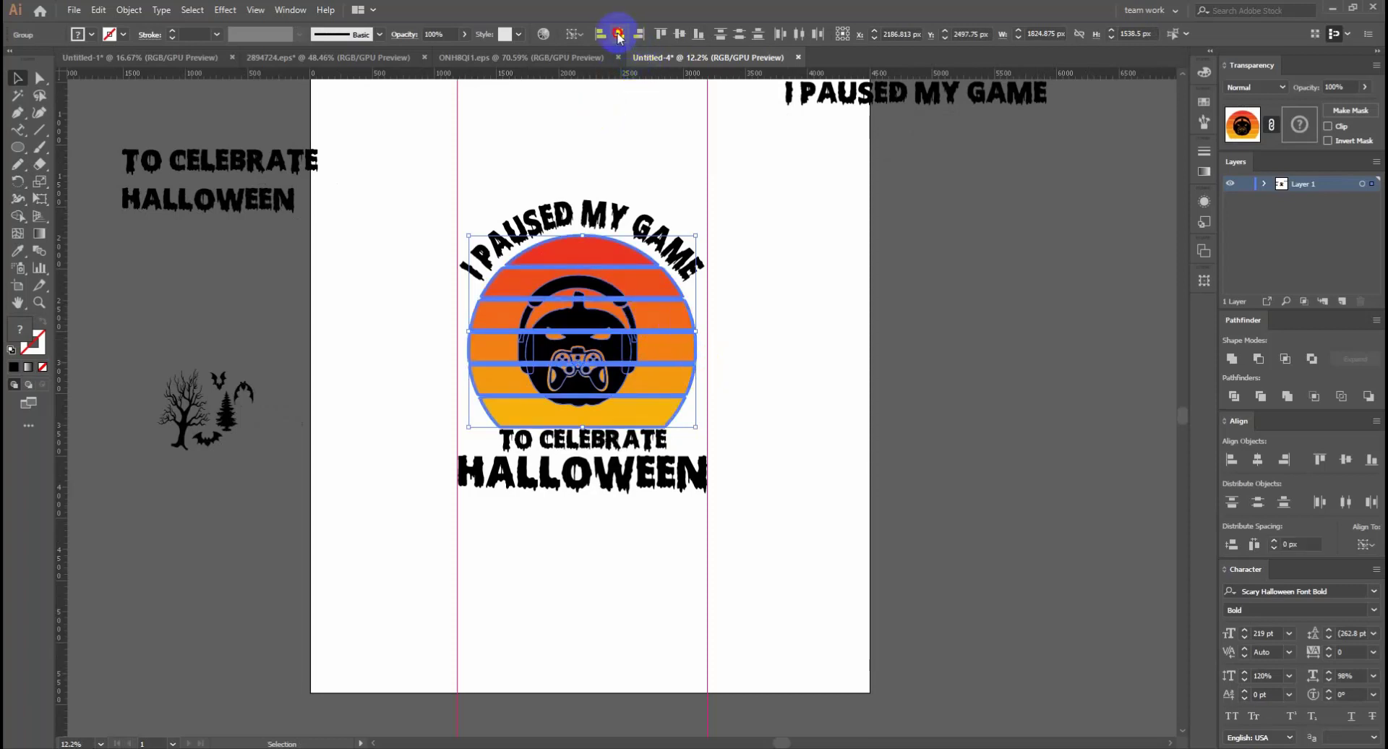
pyautogui.click(619, 34)
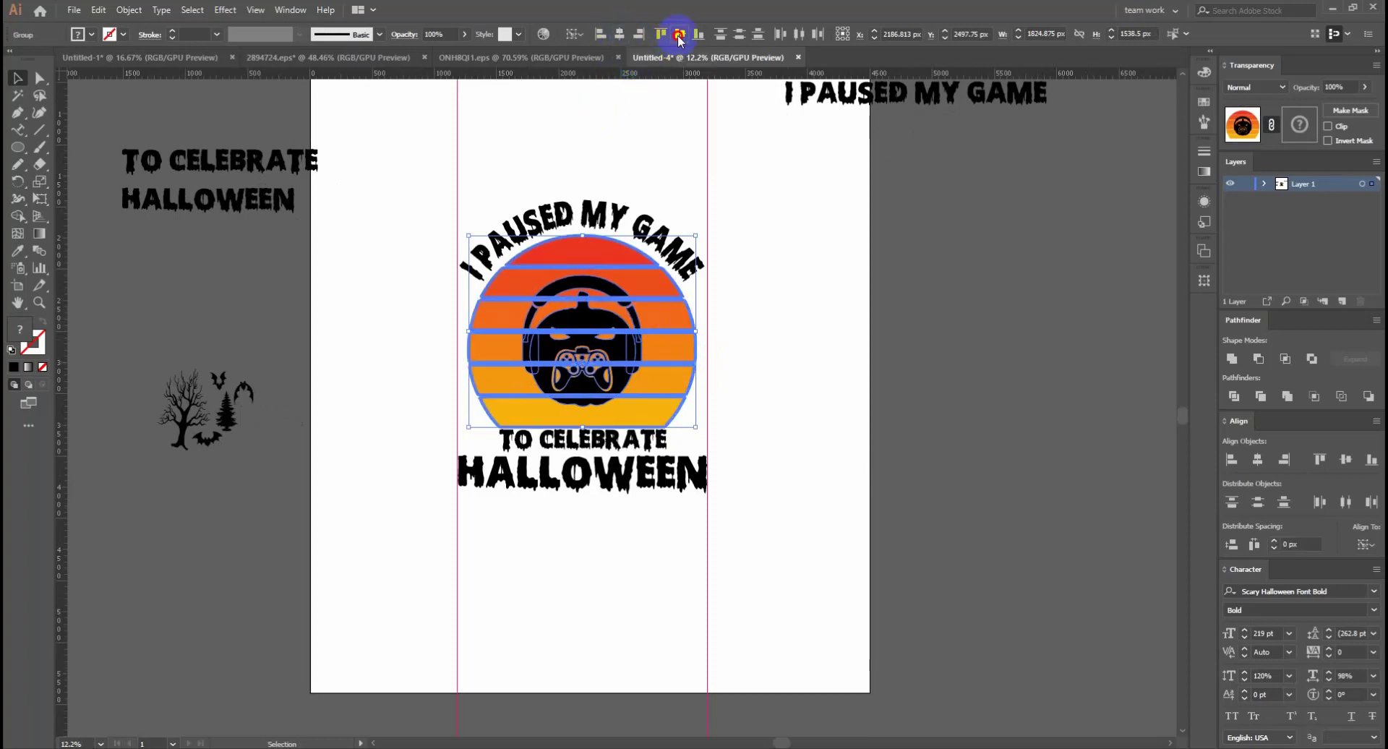
pyautogui.click(680, 36)
# Check the pumpkin on its own, then select the tree and bat artwork
pyautogui.click(756, 412)
pyautogui.click(582, 355)
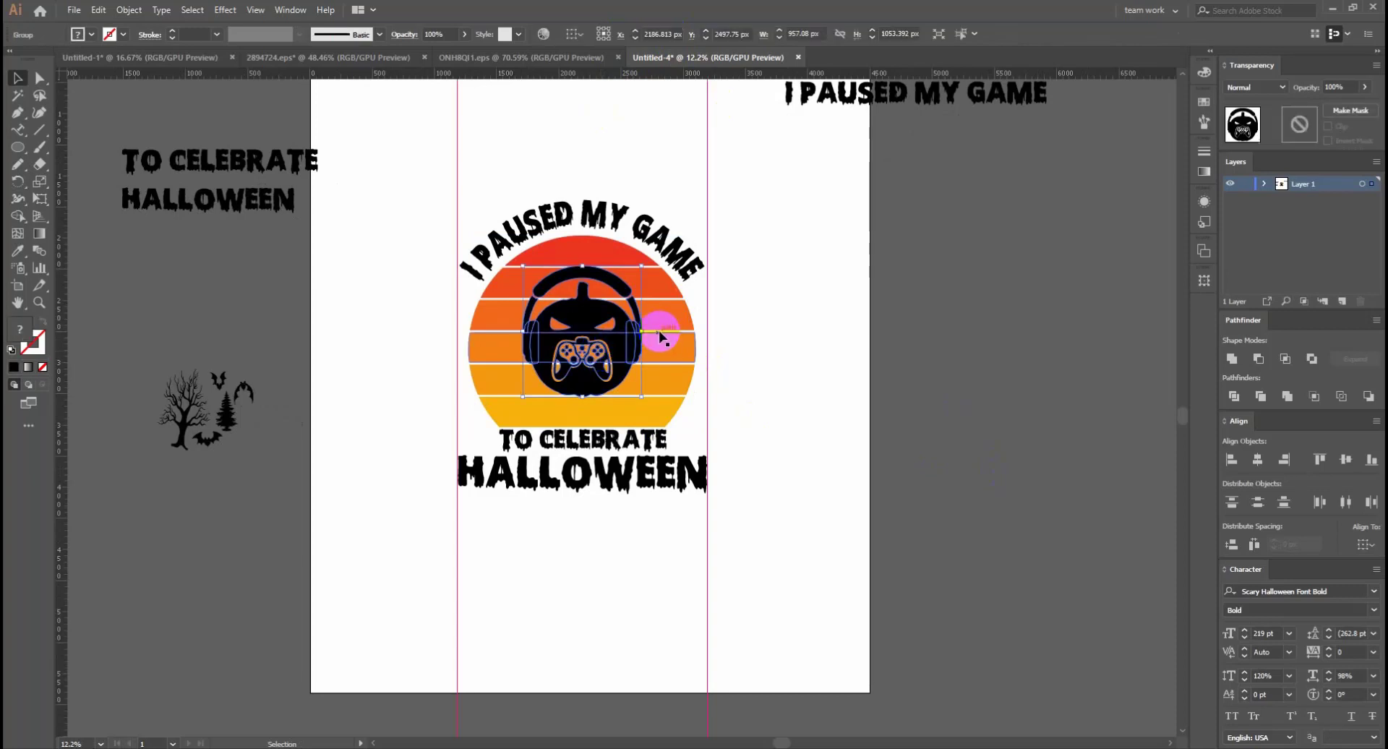
pyautogui.press('a')
pyautogui.click(660, 334)
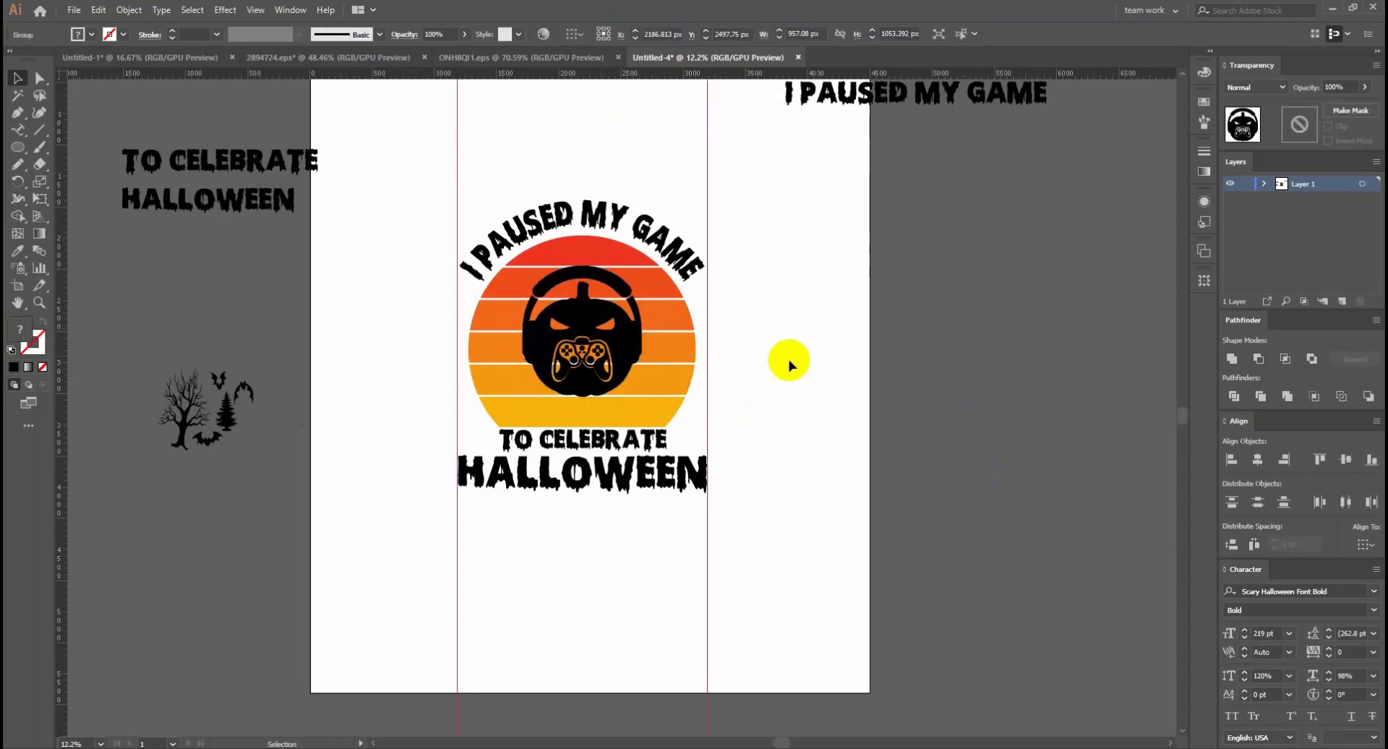
pyautogui.press('v')
pyautogui.moveTo(164, 373); pyautogui.dragTo(288, 448)
# Cut and paste the tree artwork in place, then move the dead tree to the sun's left edge
pyautogui.press('a')
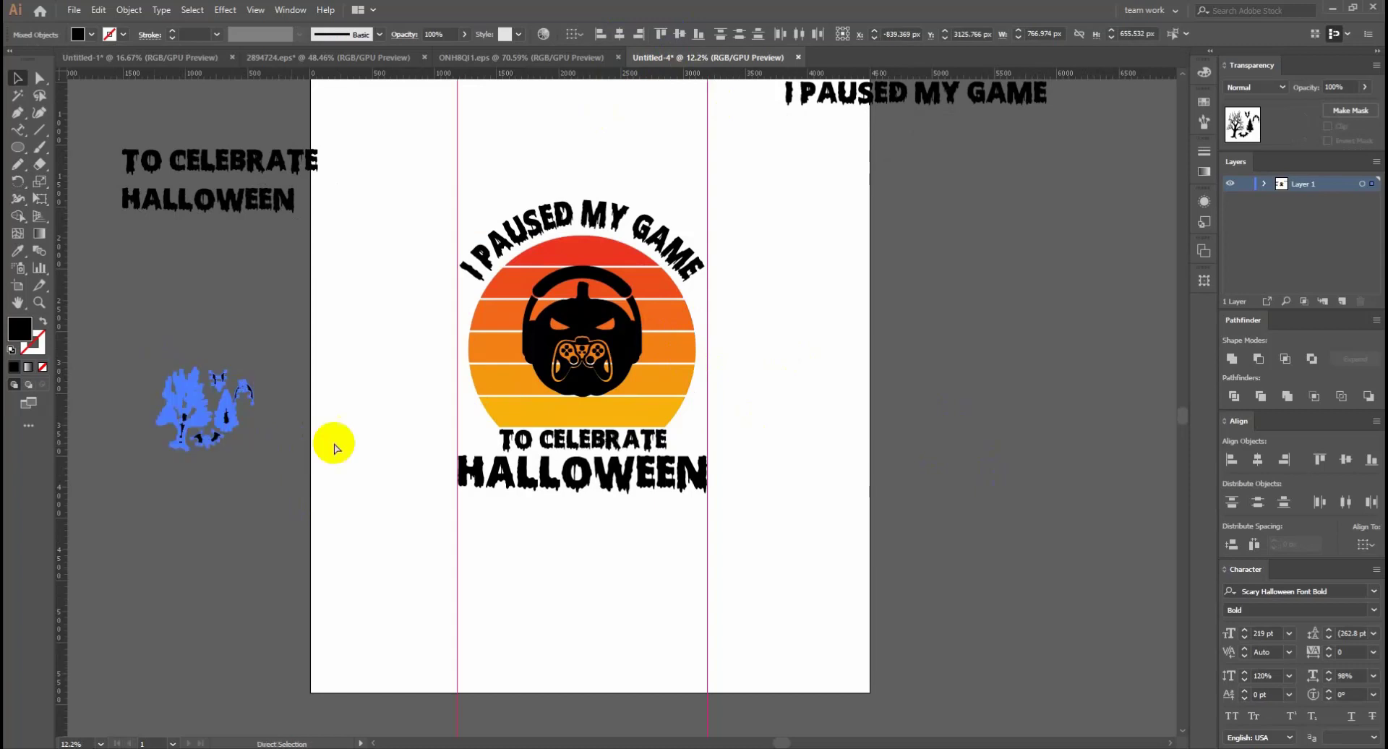
pyautogui.hotkey('ctrl', 'x')
pyautogui.press('v')
pyautogui.click(517, 400)
pyautogui.hotkey('ctrl', 'z')
pyautogui.click(351, 436)
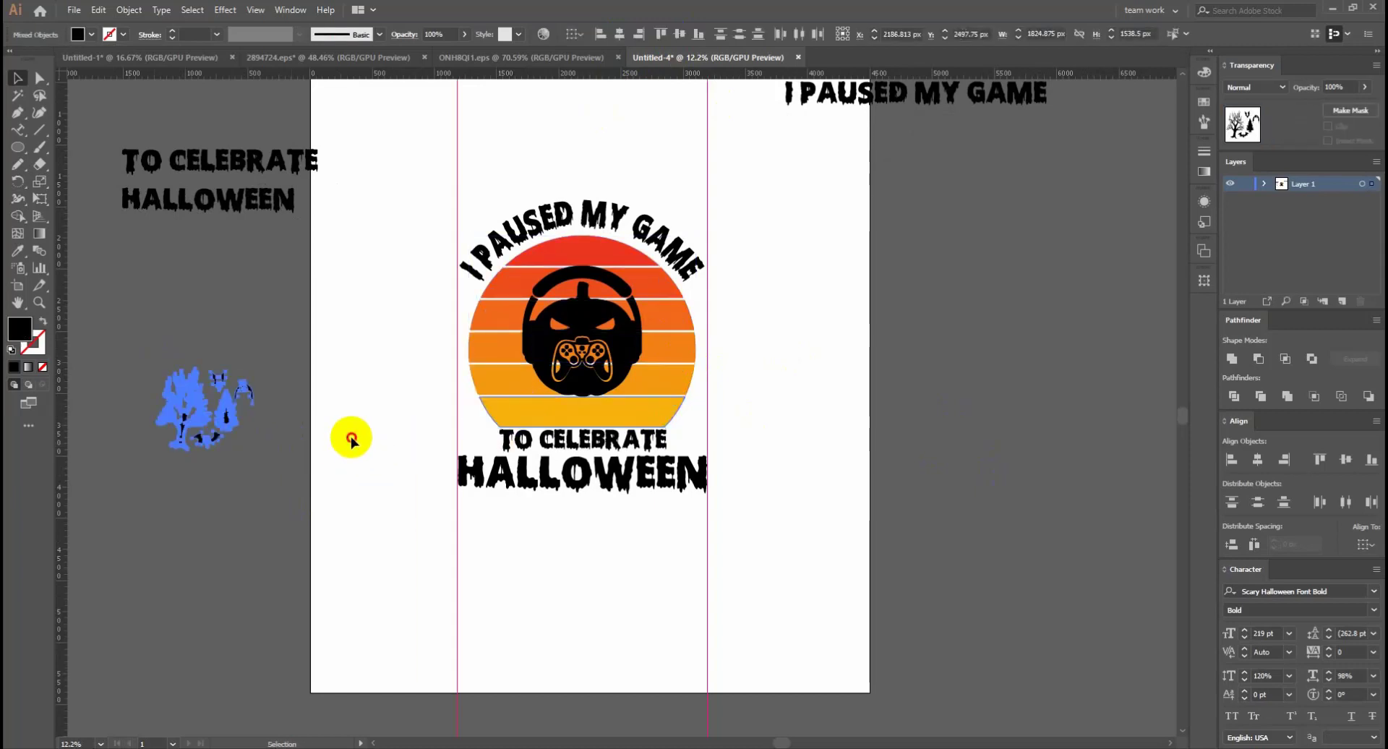
pyautogui.moveTo(205, 418); pyautogui.dragTo(467, 373)
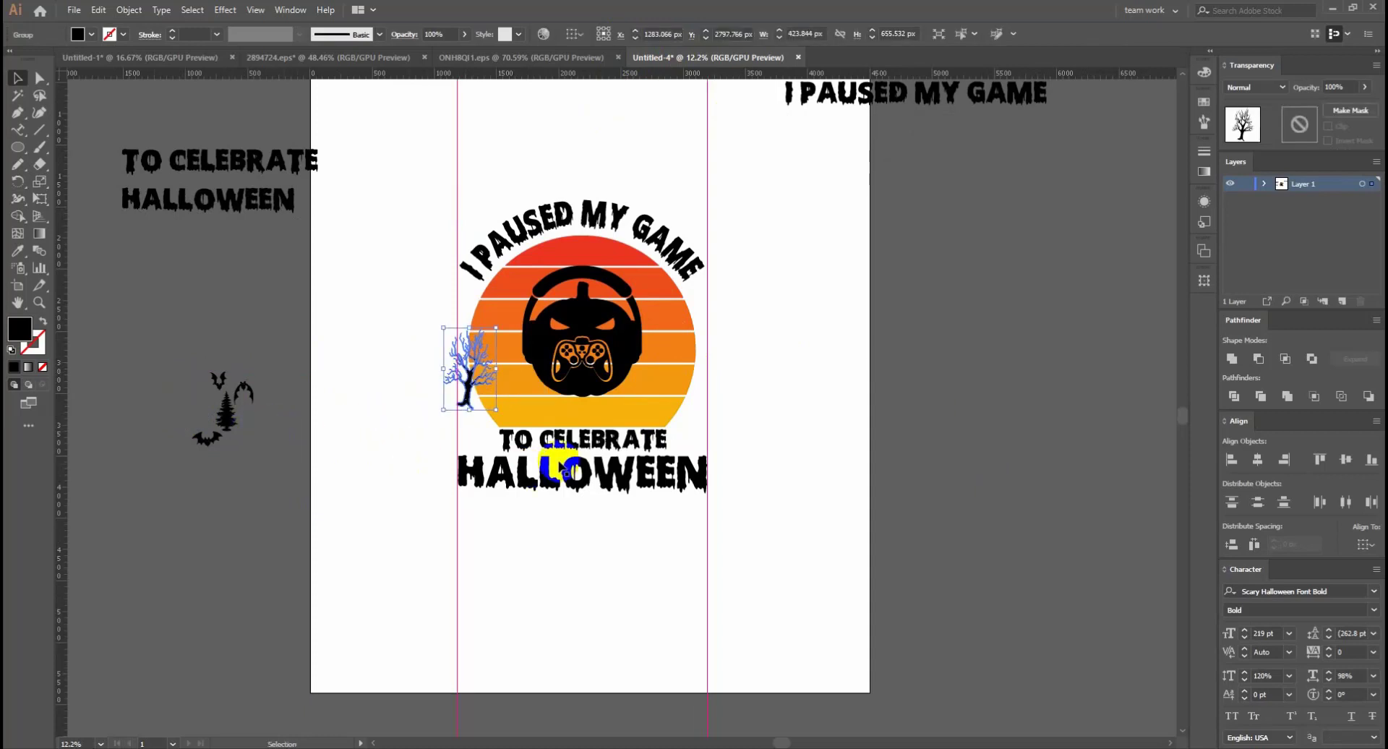
# Select the HALLOWEEN, TO CELEBRATE and I PAUSED MY GAME text, then deselect
pyautogui.click(660, 504)
pyautogui.click(651, 478)
pyautogui.keyDown('shift'); pyautogui.click(641, 438); pyautogui.keyUp('shift')
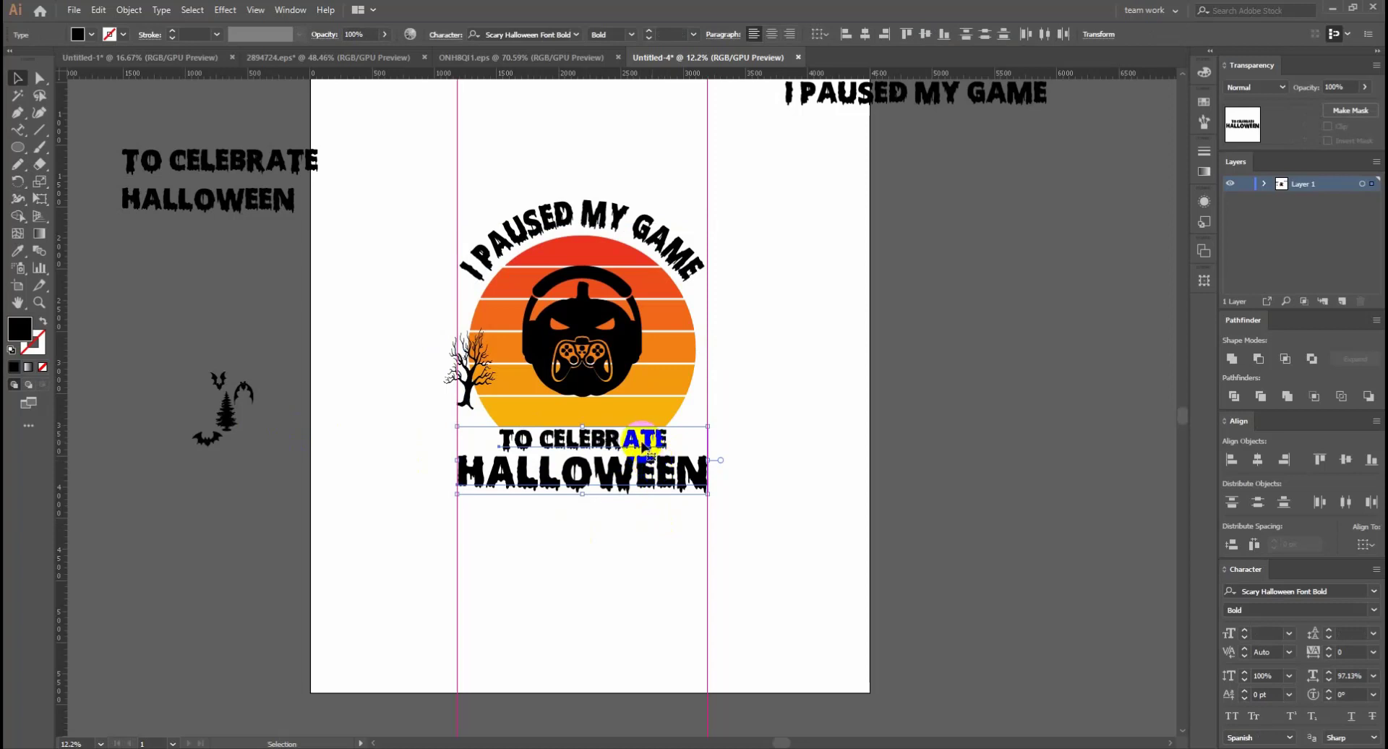
pyautogui.keyDown('shift'); pyautogui.click(672, 245); pyautogui.keyUp('shift')
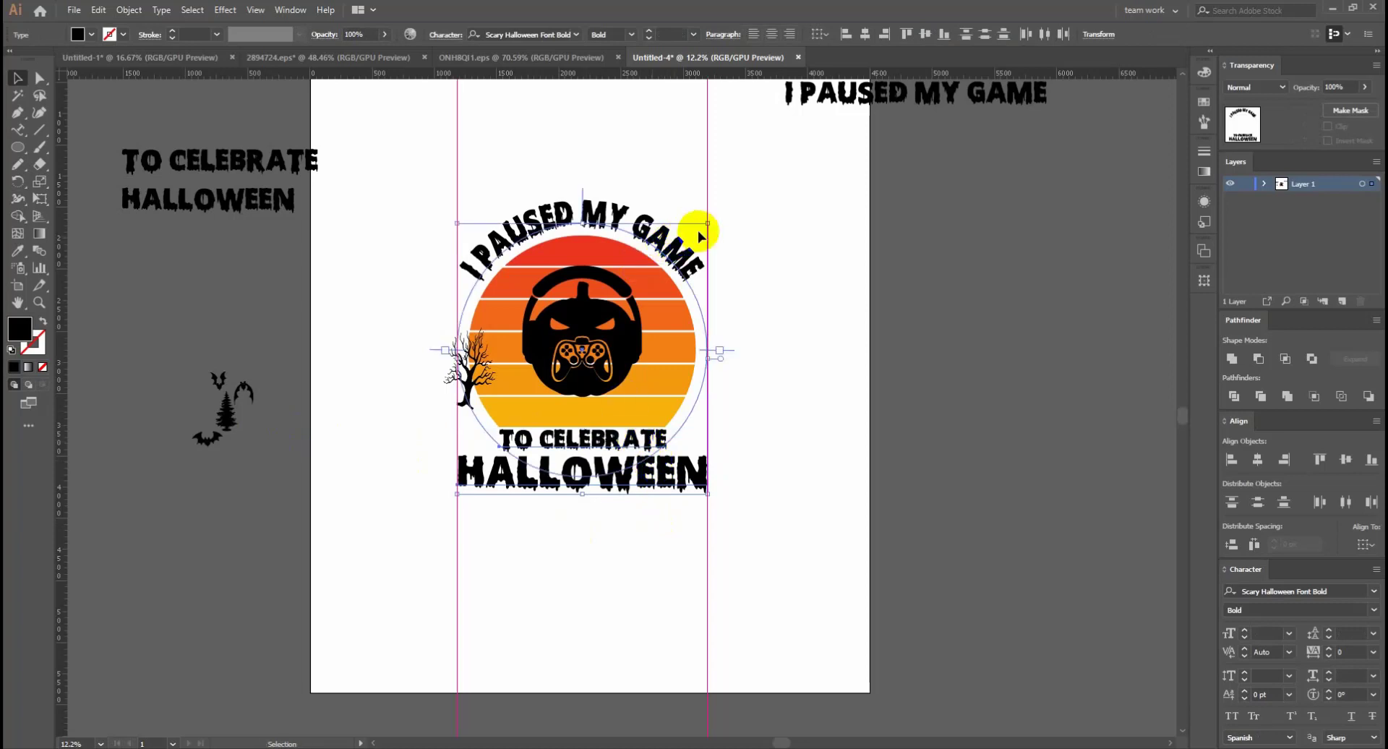
pyautogui.click(699, 237)
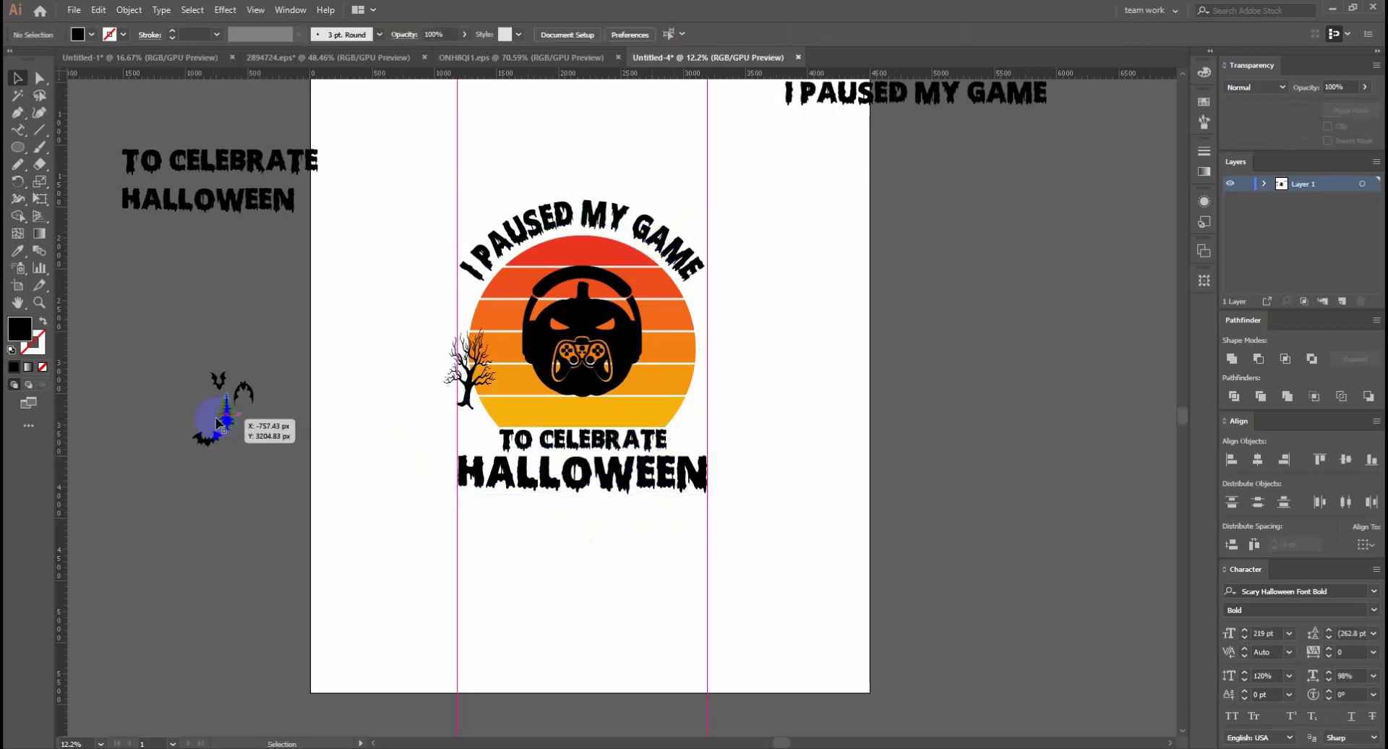
# Move the dead tree off to the left and place the pine tree at the sun's lower left
pyautogui.moveTo(217, 423); pyautogui.dragTo(515, 515)
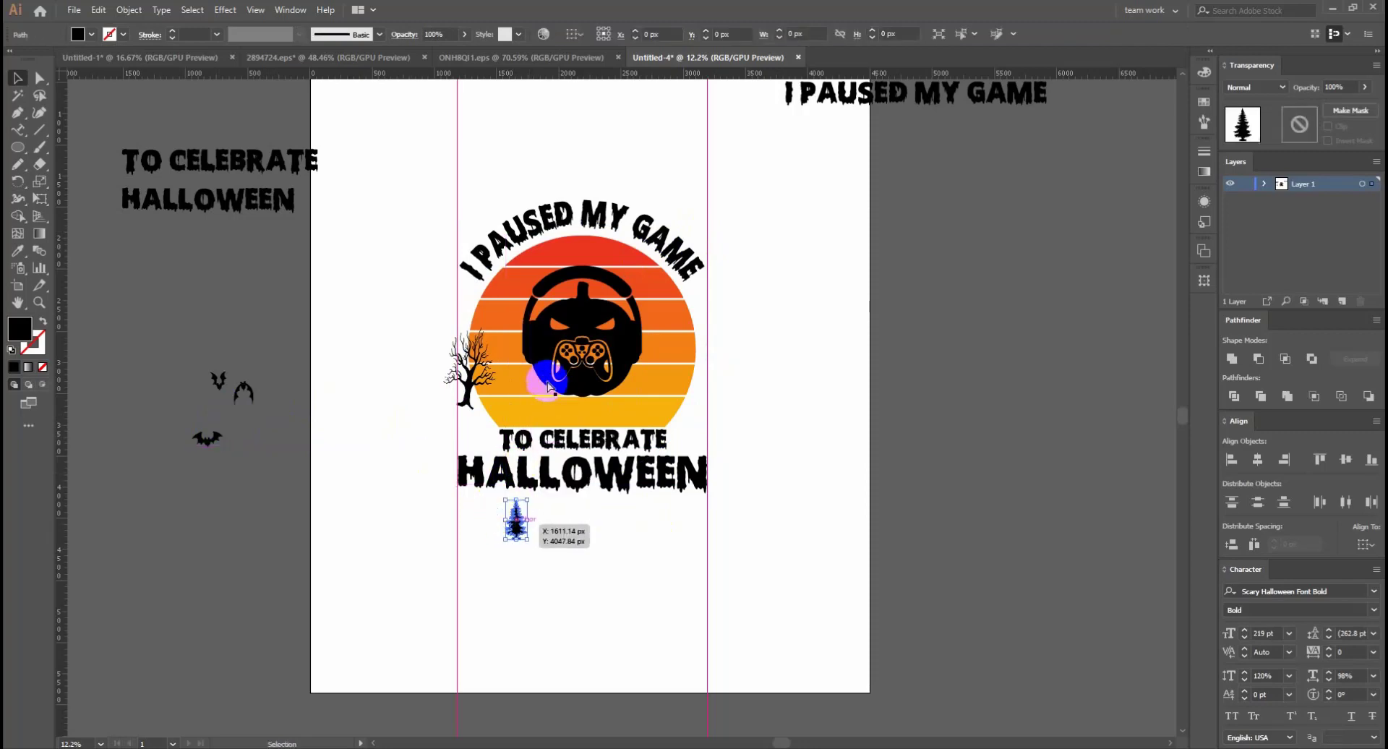
pyautogui.scroll(2, 682, 404)
pyautogui.scroll(-3, 687, 405)
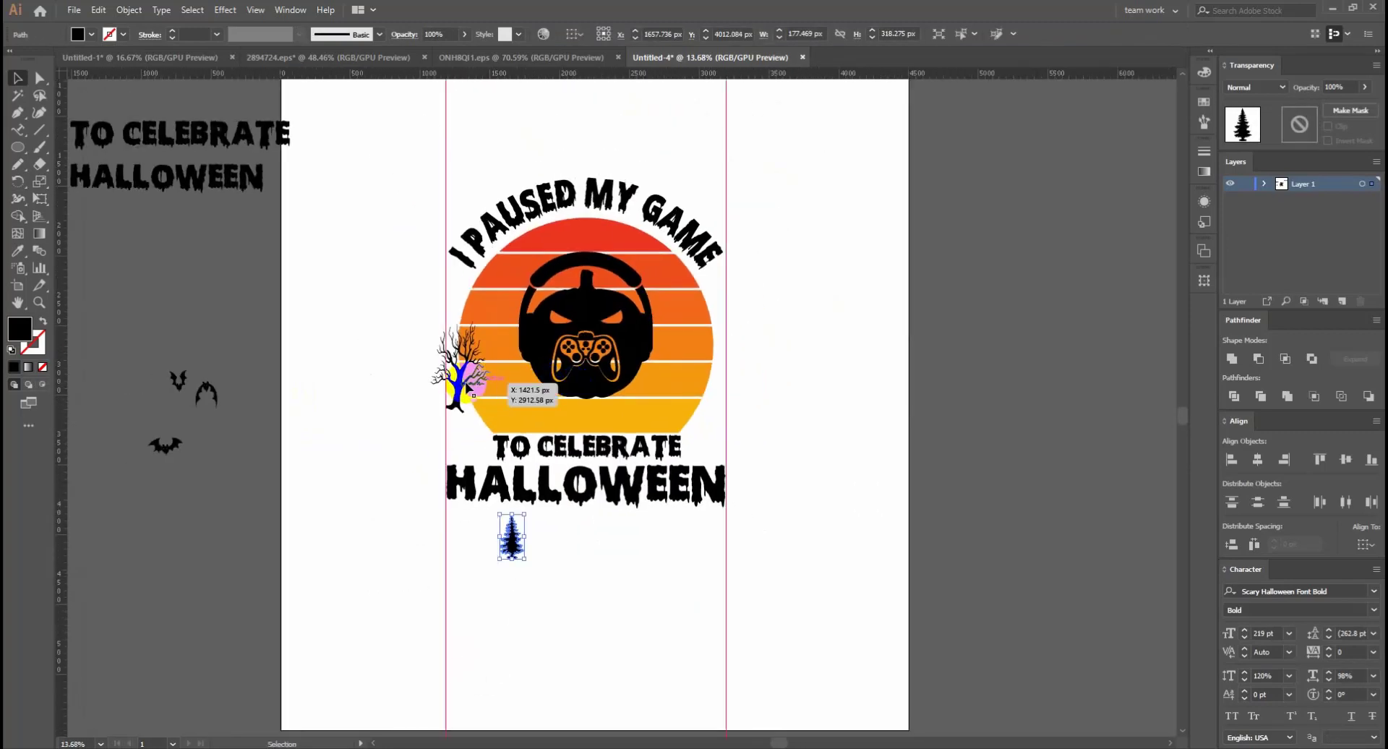
pyautogui.moveTo(468, 388); pyautogui.dragTo(311, 365)
pyautogui.moveTo(511, 539)
pyautogui.mouseDown()
pyautogui.moveTo(485, 428)
pyautogui.moveTo(588, 418)
pyautogui.mouseUp()
pyautogui.click(674, 475)
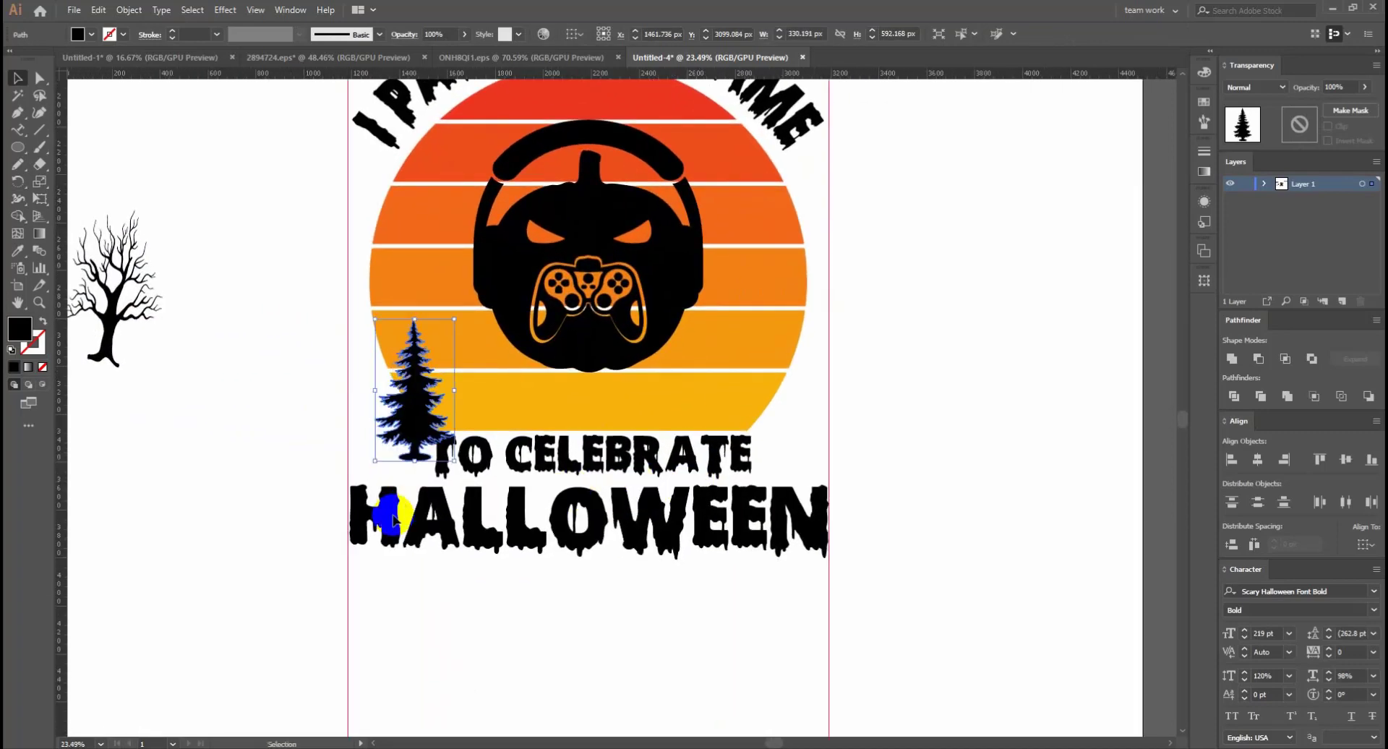
pyautogui.moveTo(418, 423); pyautogui.dragTo(579, 478)
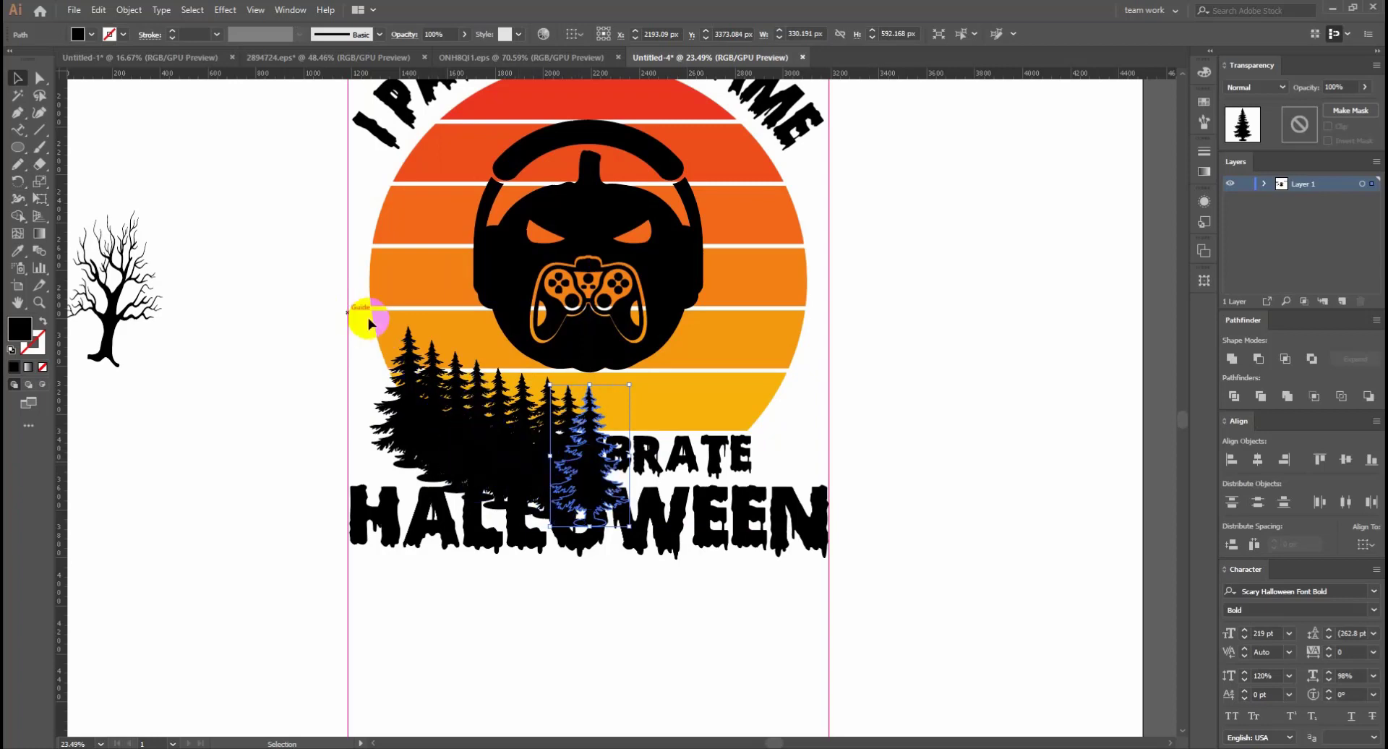
# Group the pine trees, make a reflected copy and slide it to the sun's right side
pyautogui.moveTo(369, 323); pyautogui.dragTo(629, 483)
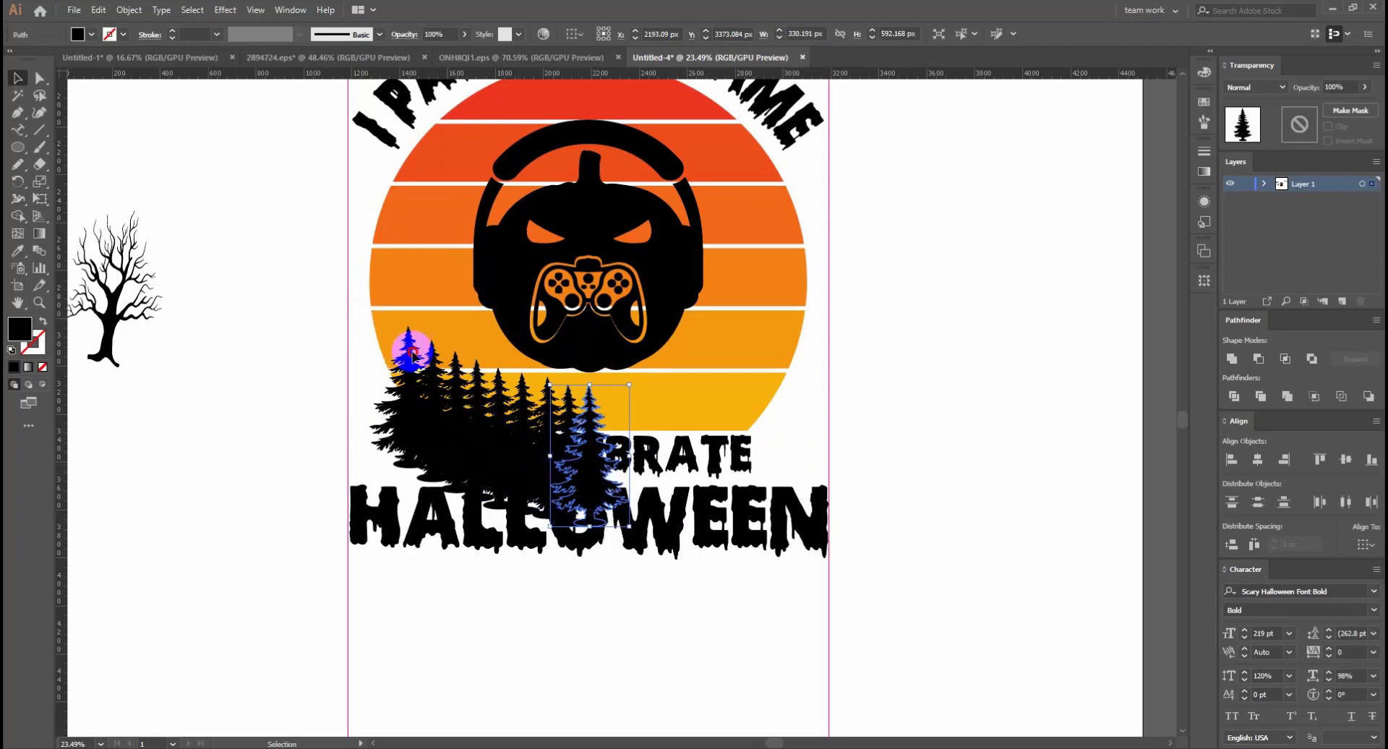
pyautogui.keyDown('shift'); pyautogui.click(672, 385); pyautogui.keyUp('shift')
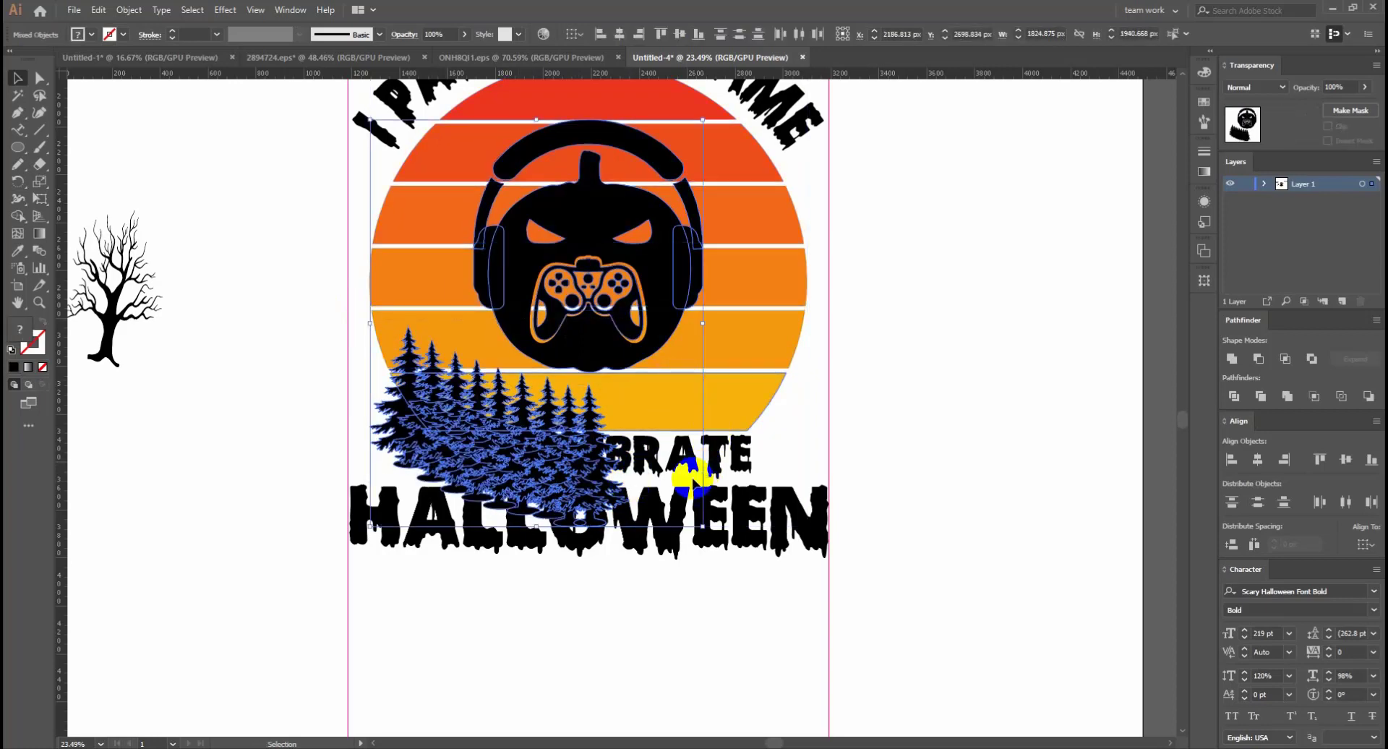
pyautogui.keyDown('shift'); pyautogui.click(574, 232); pyautogui.keyUp('shift')
pyautogui.press('a')
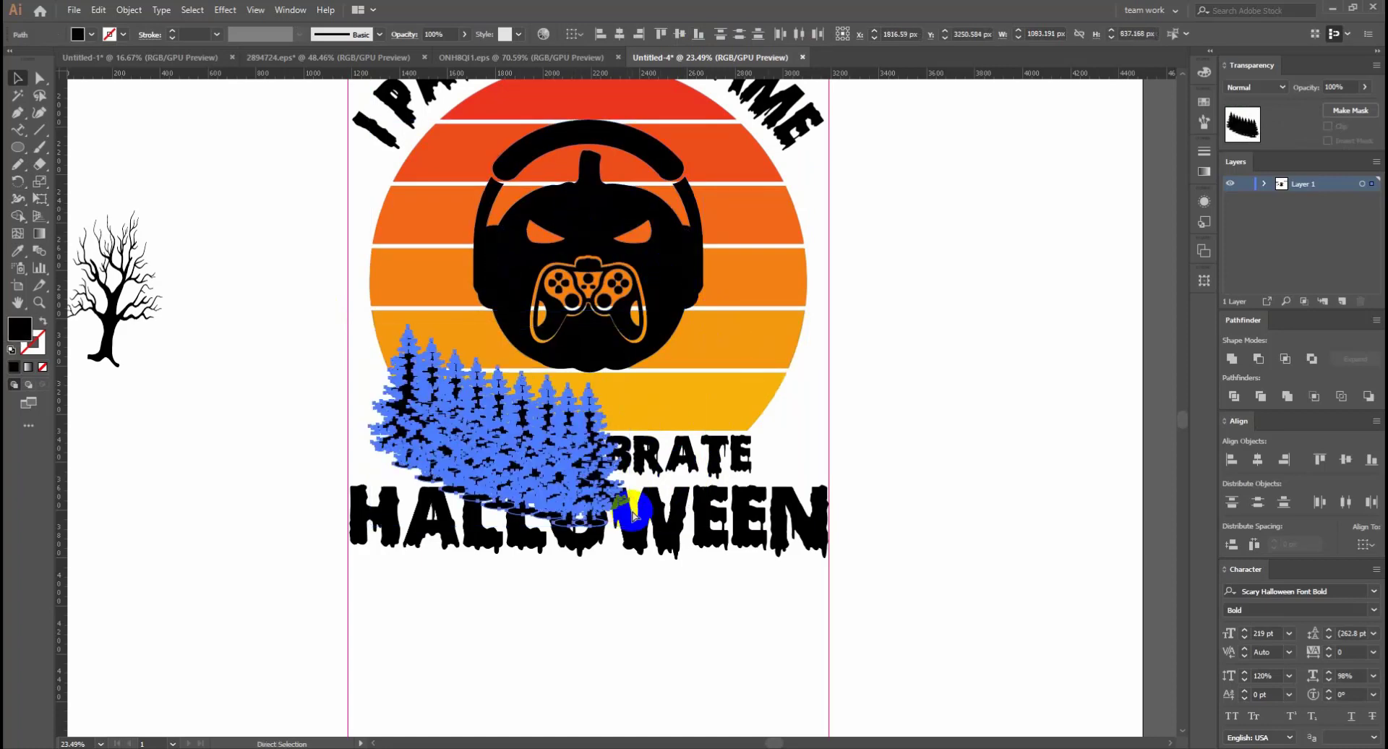
pyautogui.press('v')
pyautogui.hotkey('ctrl', 'g')
pyautogui.rightClick(515, 451)
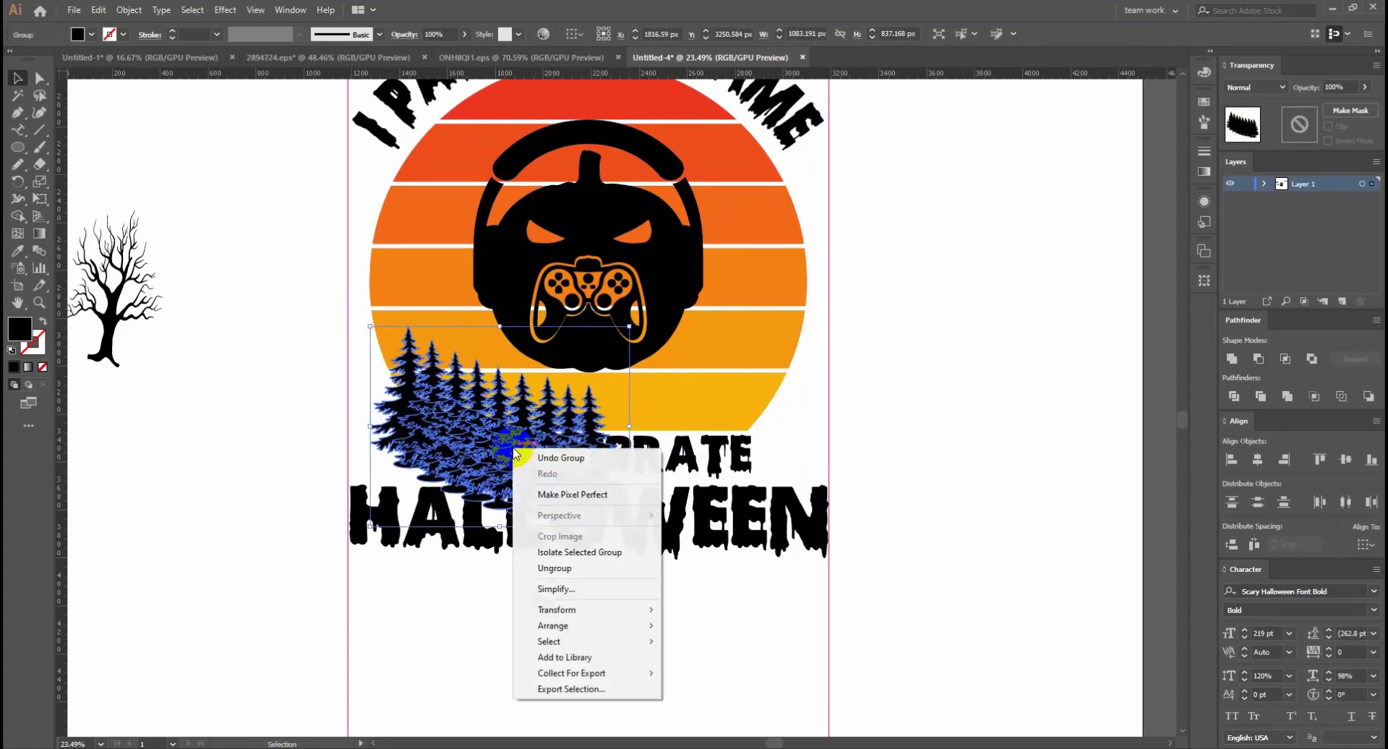
pyautogui.moveTo(557, 609)
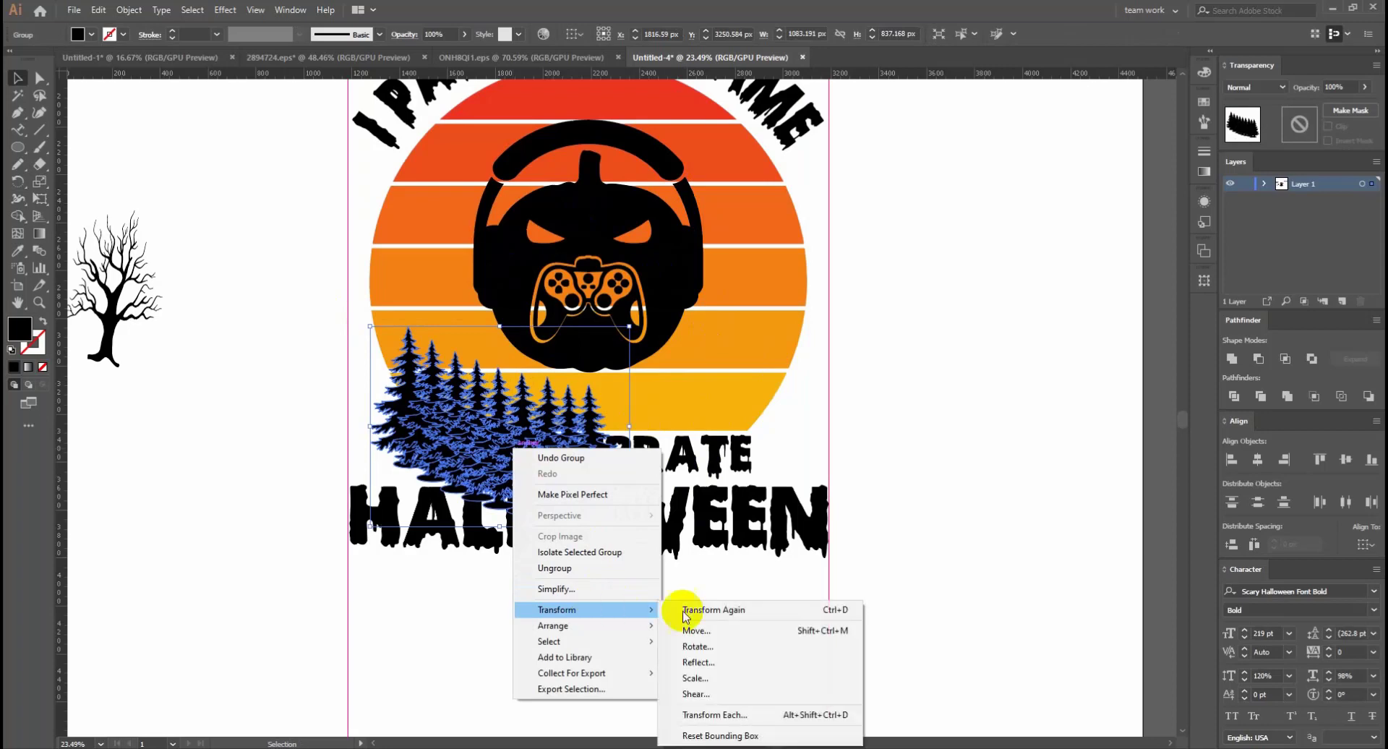
pyautogui.click(705, 660)
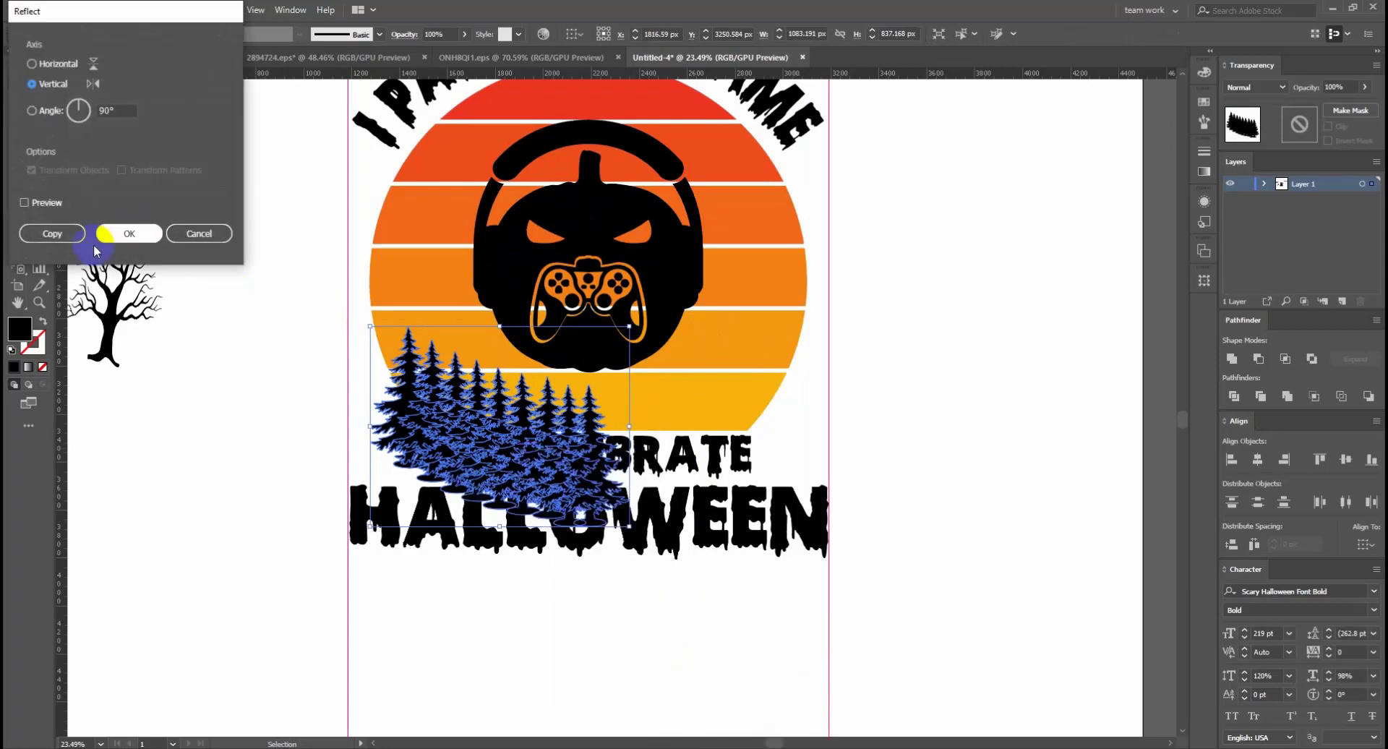
pyautogui.click(57, 233)
pyautogui.moveTo(526, 427); pyautogui.dragTo(712, 438)
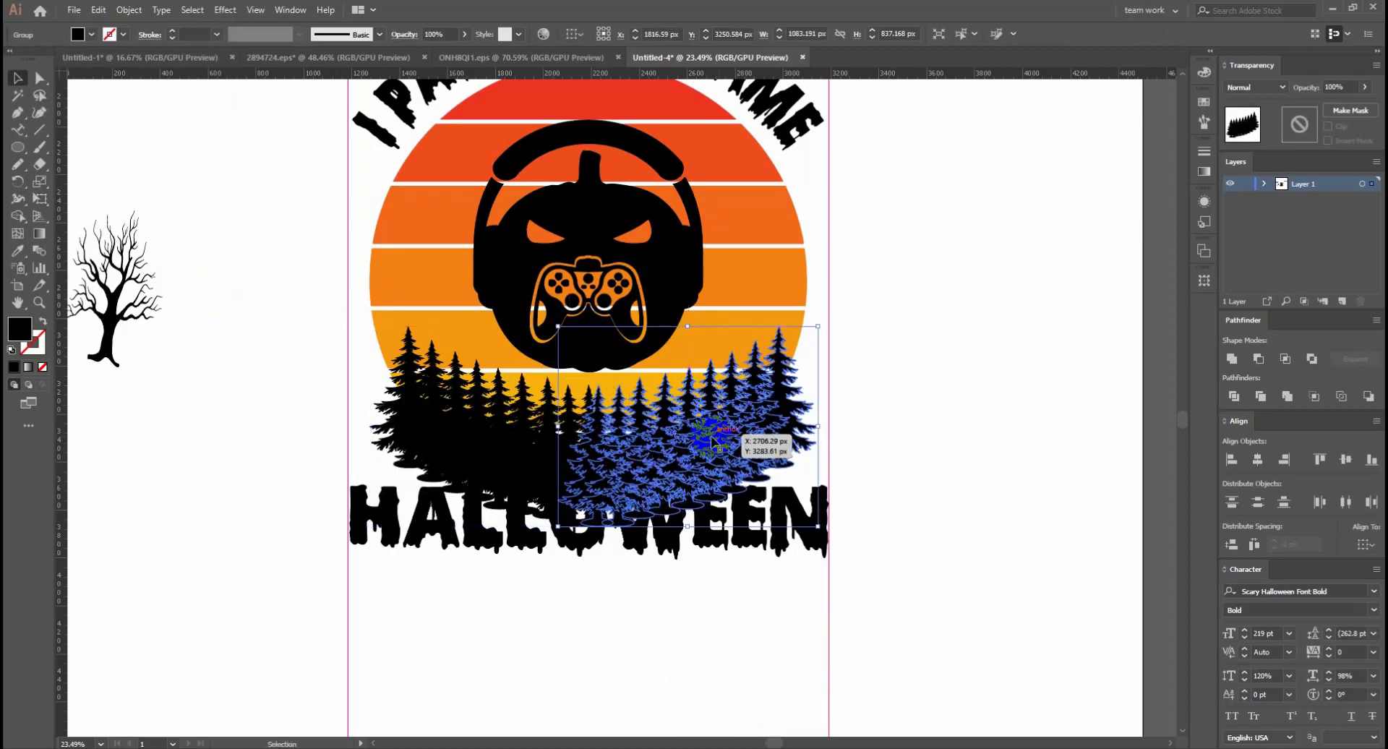
pyautogui.click(998, 442)
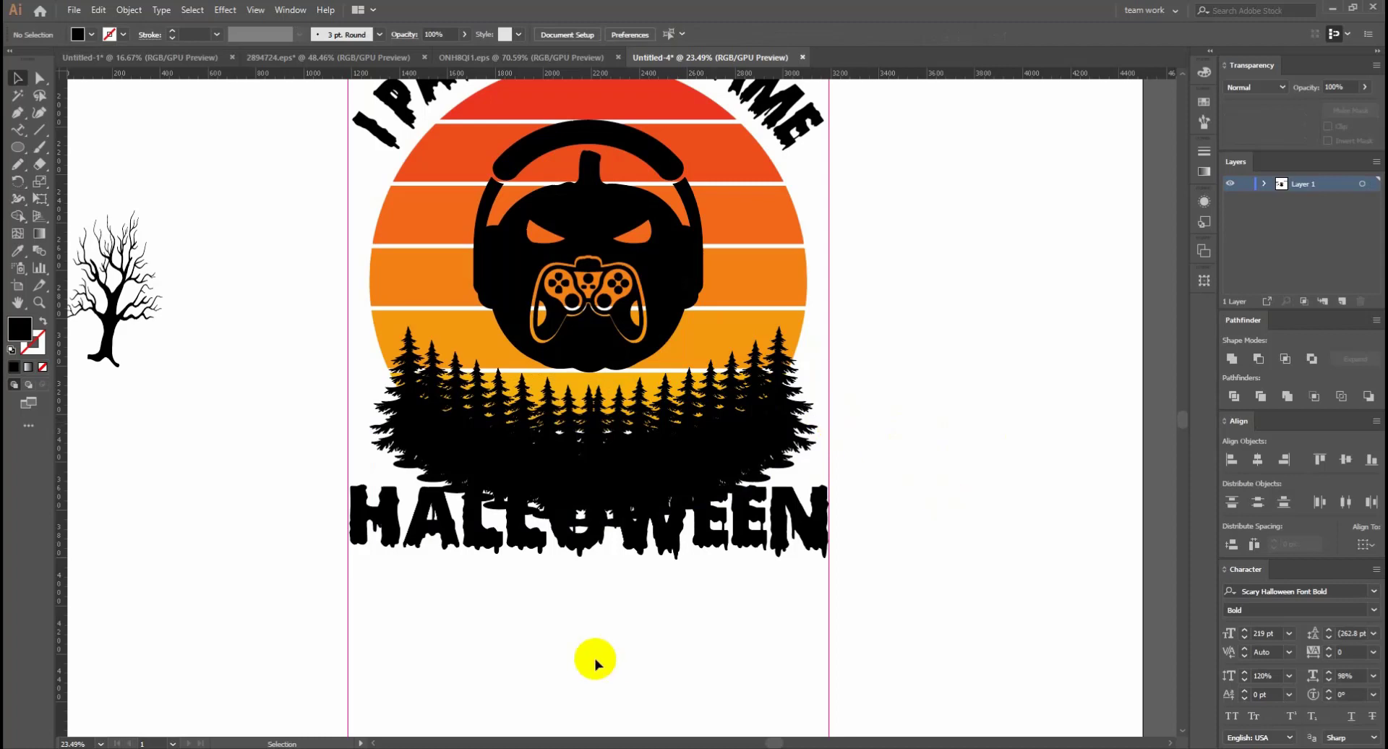
# Nudge the pine-tree group down one step, then bring the bare tree into view
pyautogui.click(533, 459)
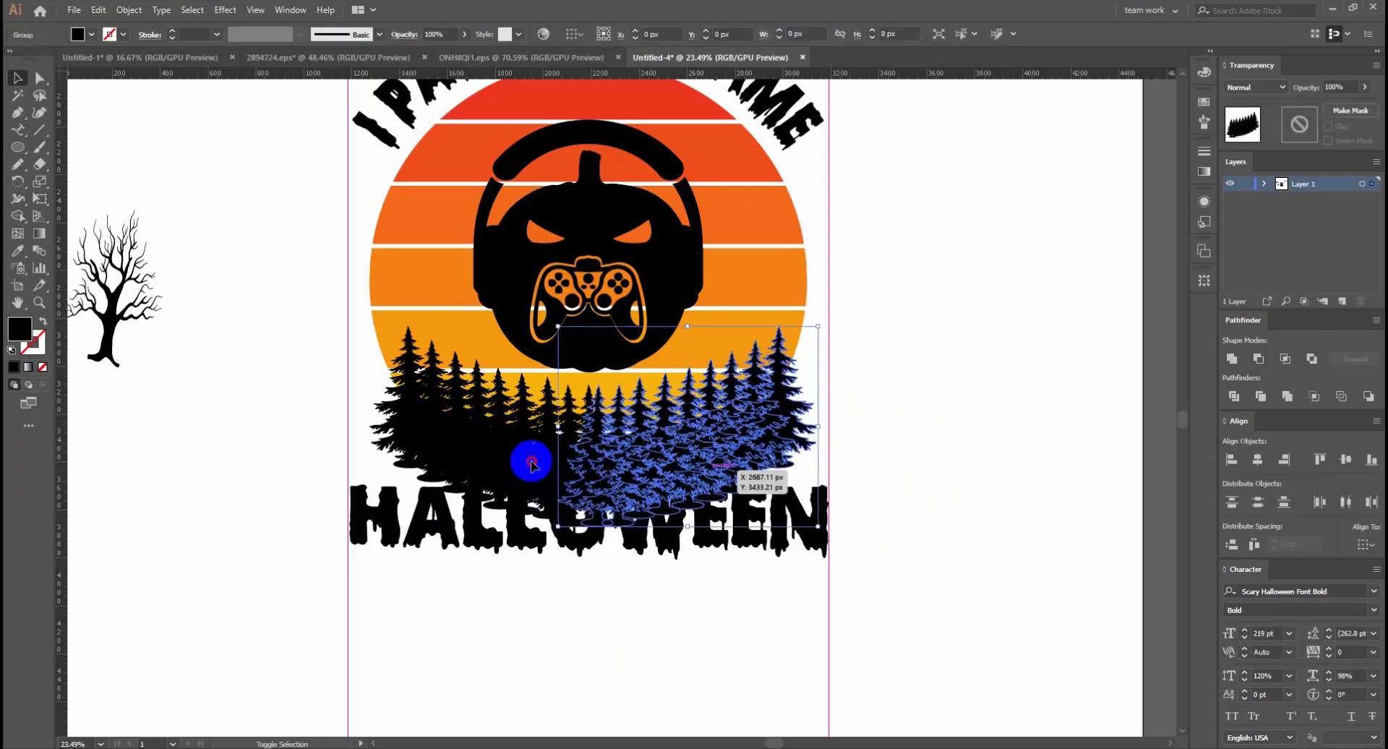
pyautogui.press('v')
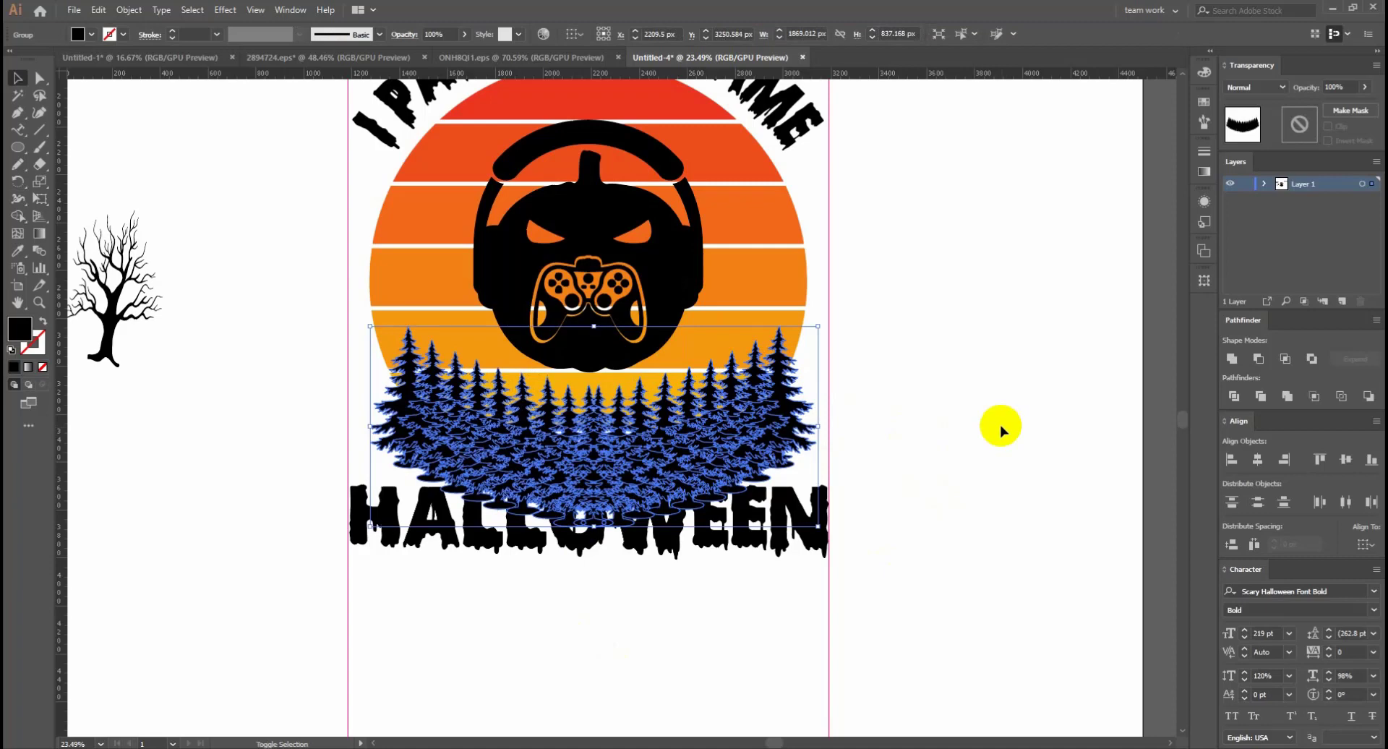
pyautogui.press('Down')
pyautogui.press('Down')
pyautogui.press('Down')
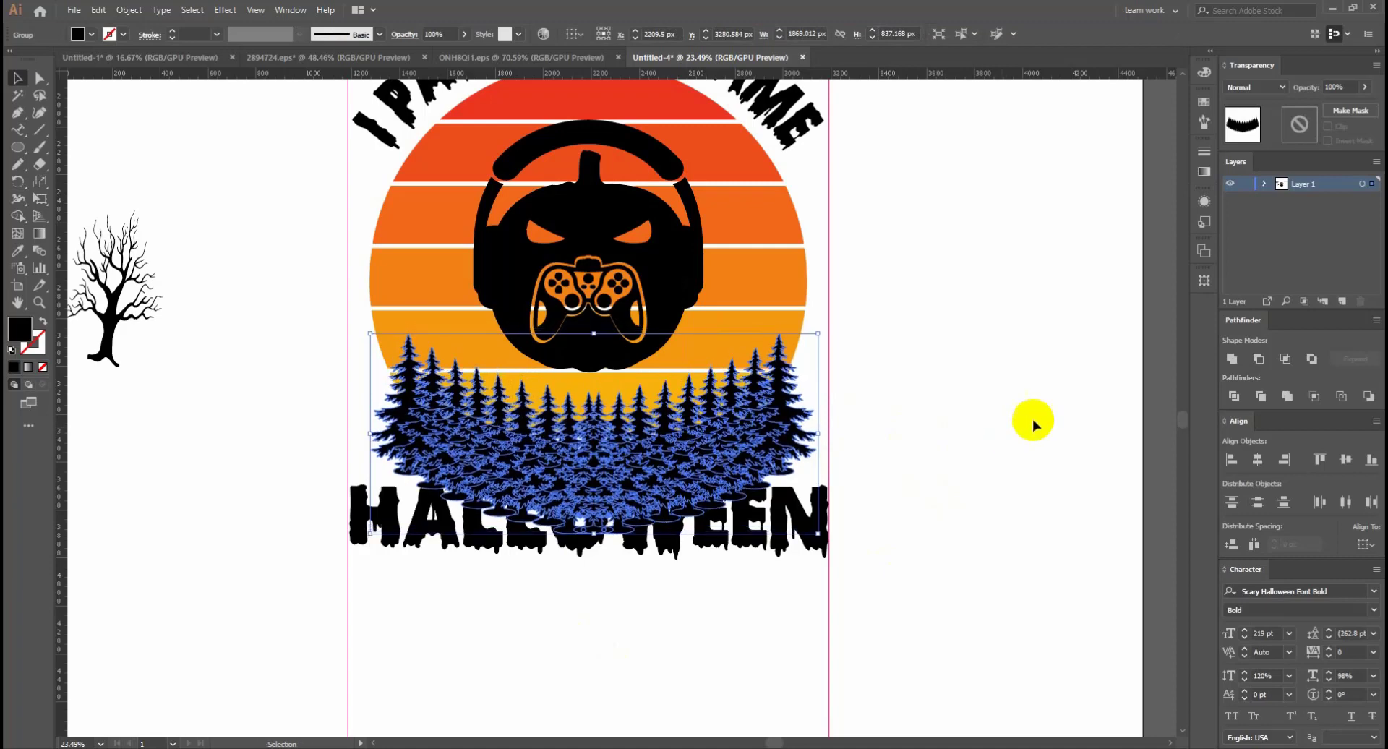
pyautogui.click(1034, 425)
pyautogui.hotkey('ctrl', '-')
pyautogui.hotkey('ctrl', '-')
pyautogui.moveTo(551, 415)
pyautogui.mouseDown()
pyautogui.moveTo(876, 552)
pyautogui.moveTo(942, 563)
pyautogui.mouseUp()
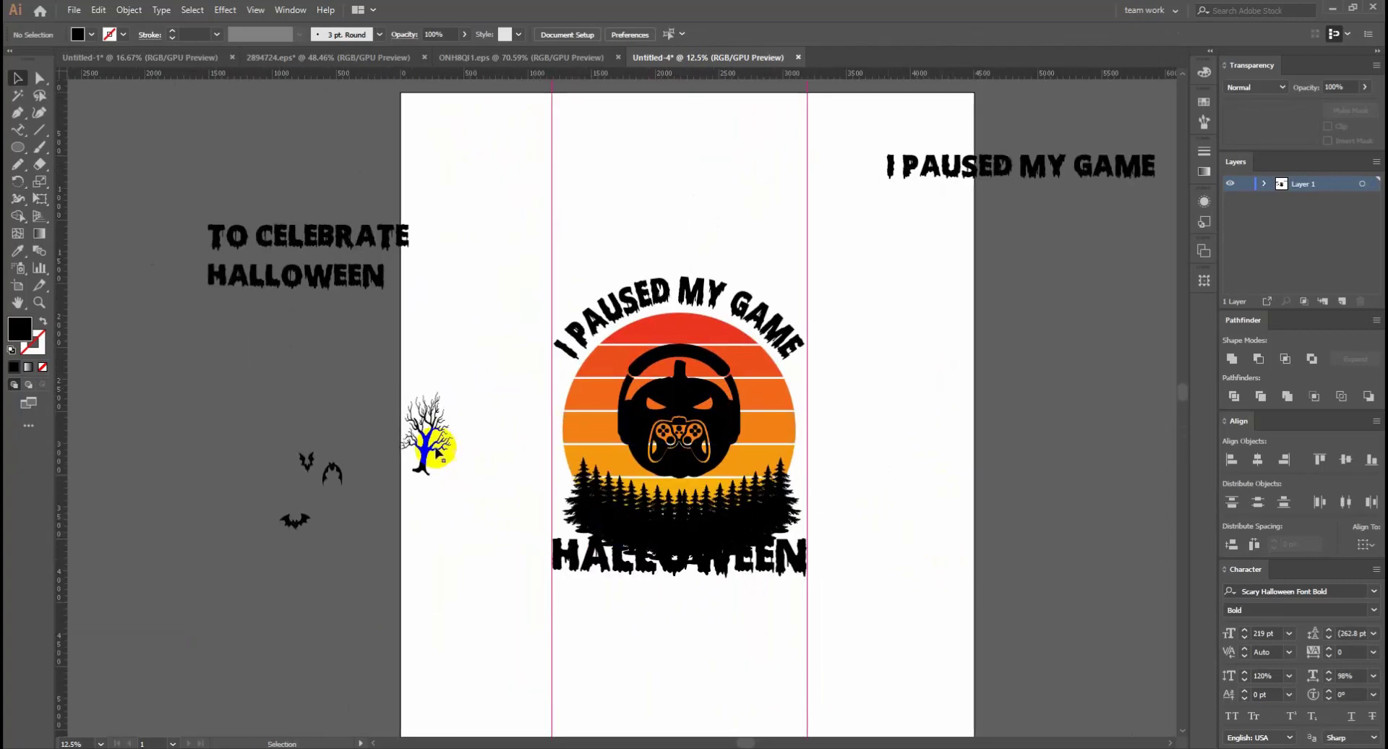
# Move the bare tree up against the sunset's left edge
pyautogui.moveTo(434, 457)
pyautogui.mouseDown()
pyautogui.moveTo(543, 459)
pyautogui.moveTo(557, 475)
pyautogui.mouseUp()
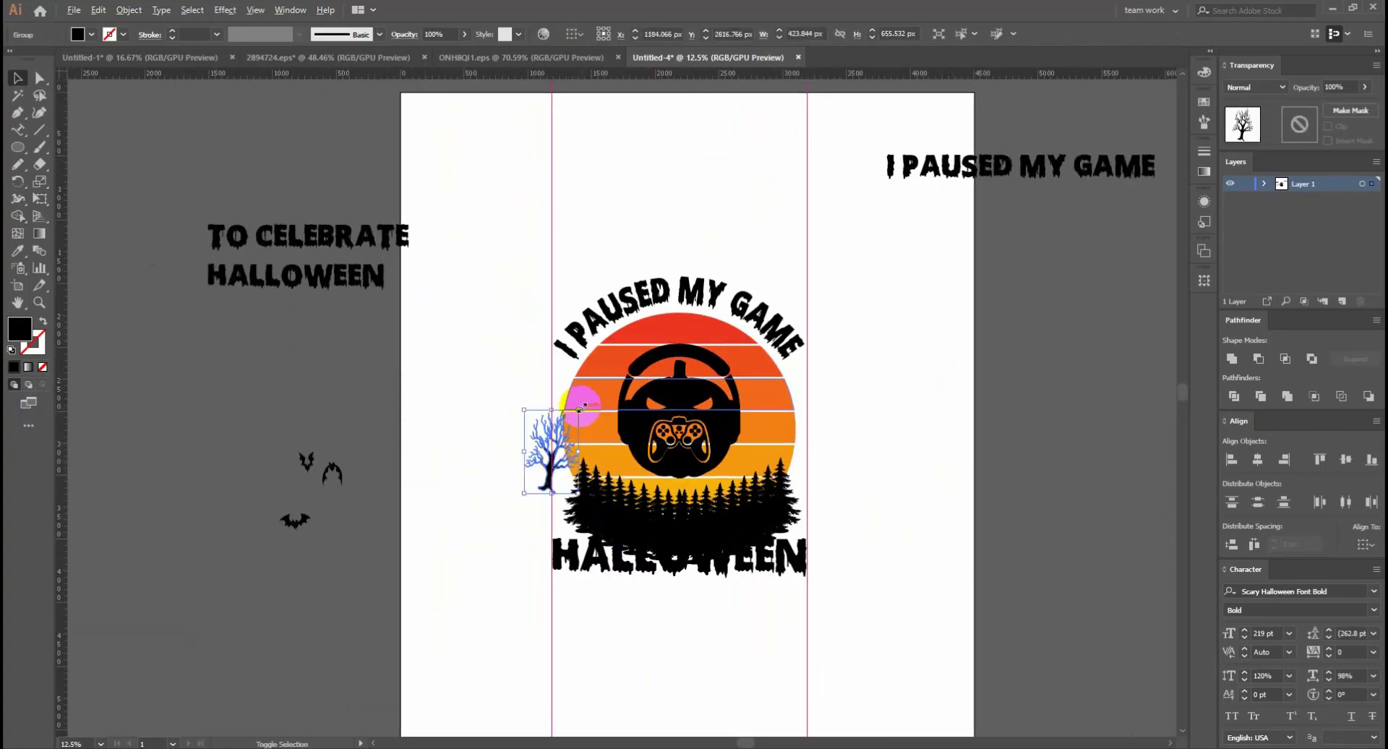
pyautogui.click(582, 418)
pyautogui.scroll(2, 707, 512)
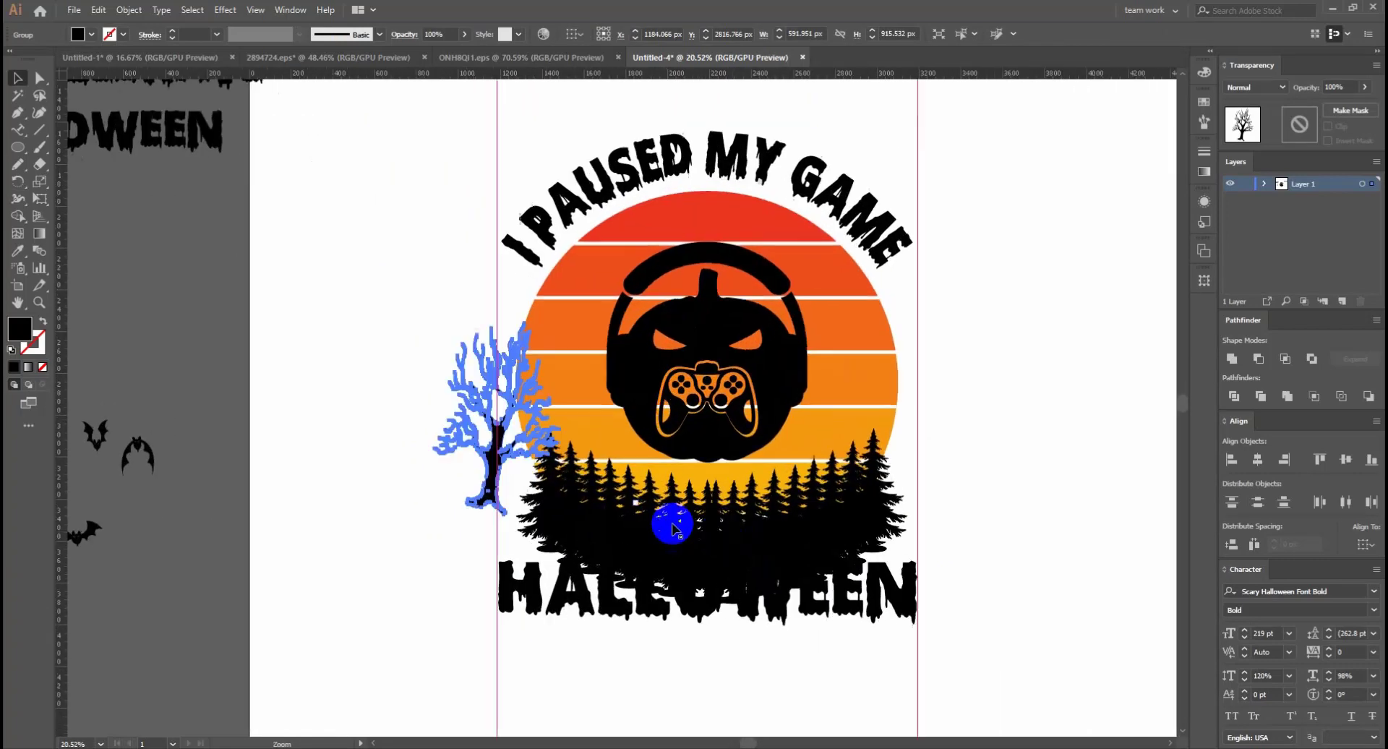
pyautogui.moveTo(525, 389); pyautogui.dragTo(542, 383)
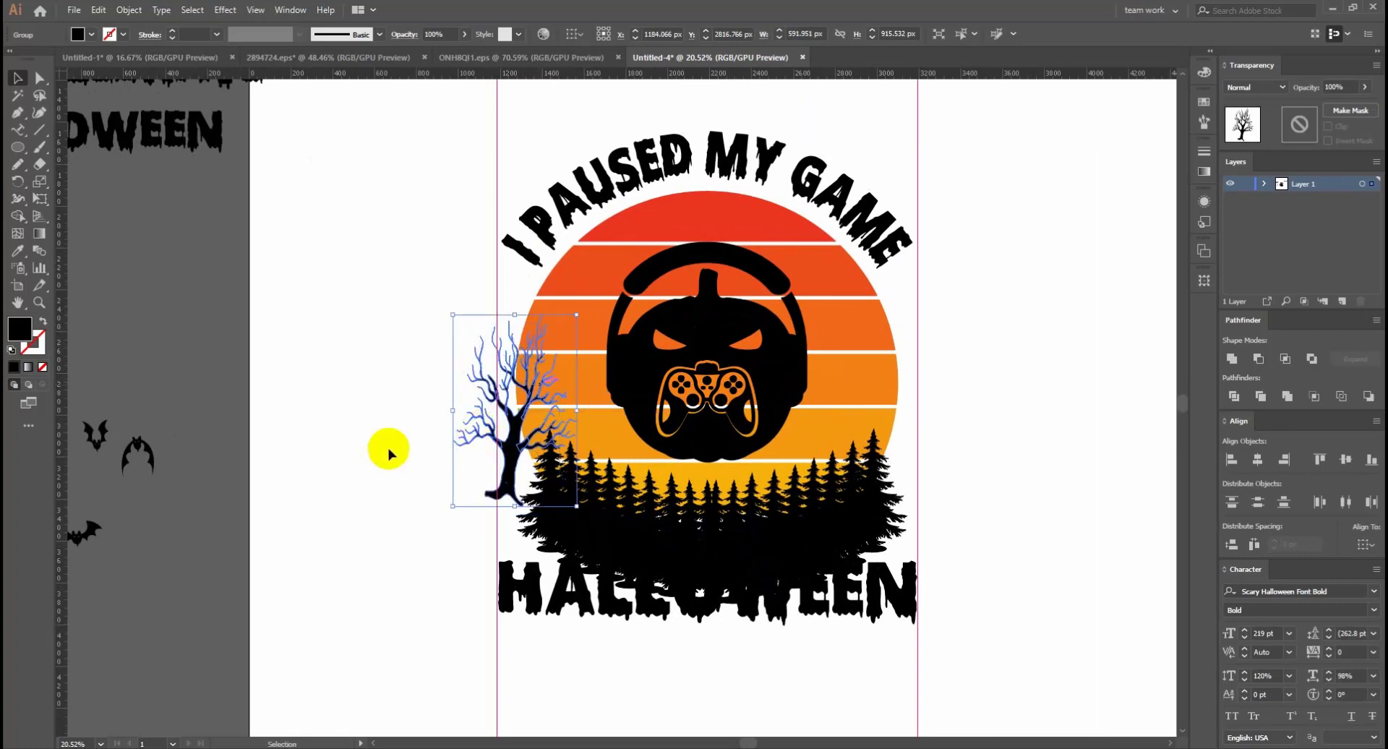
pyautogui.click(377, 452)
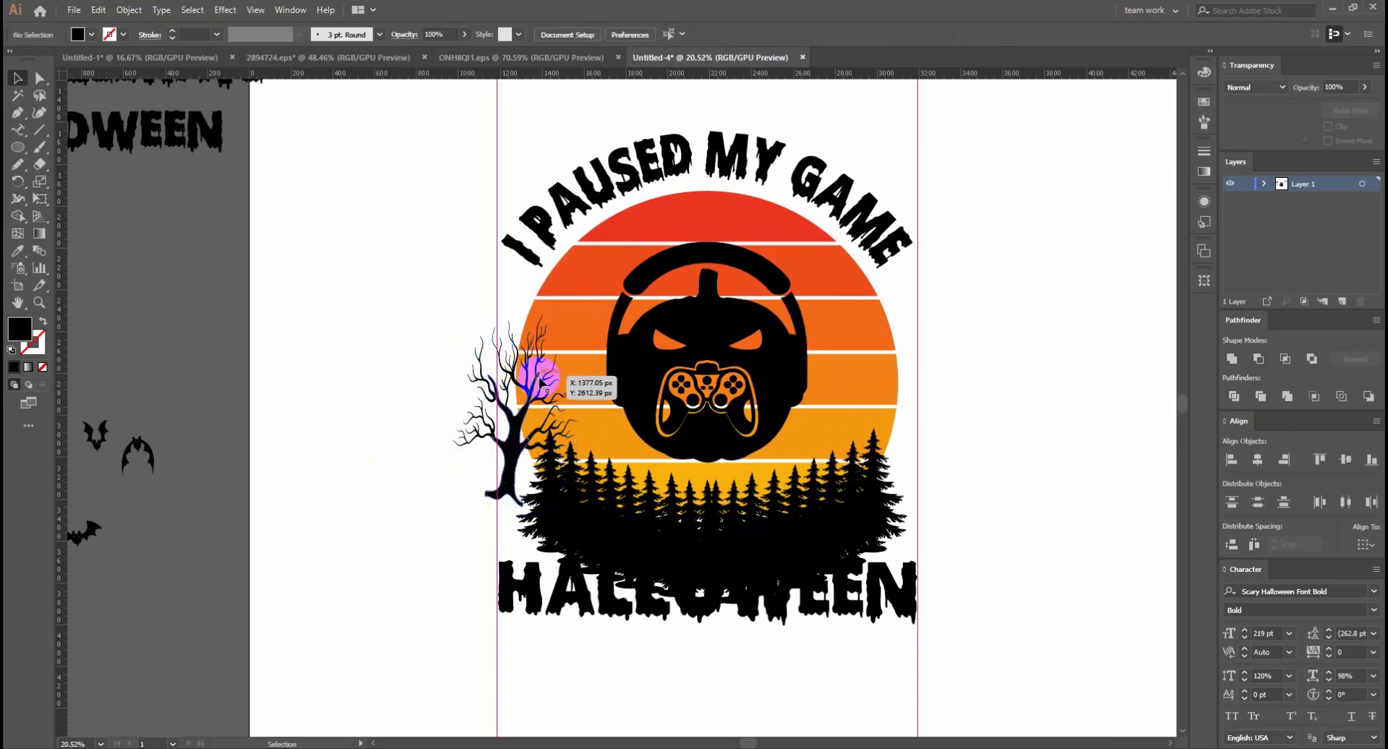
pyautogui.moveTo(519, 461); pyautogui.dragTo(545, 446)
pyautogui.click(371, 472)
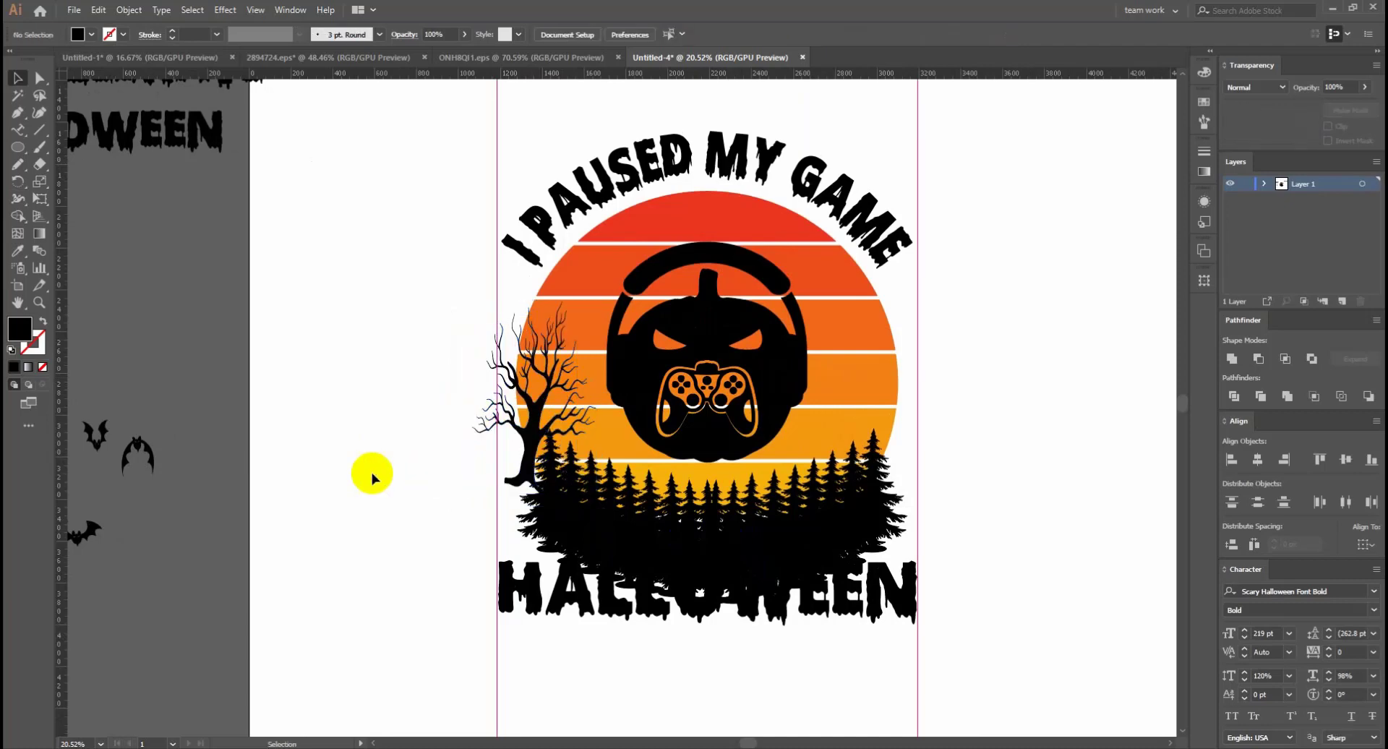
# Stretch the bare tree taller toward the headline and reposition it at the sunset's left edge
pyautogui.click(543, 398)
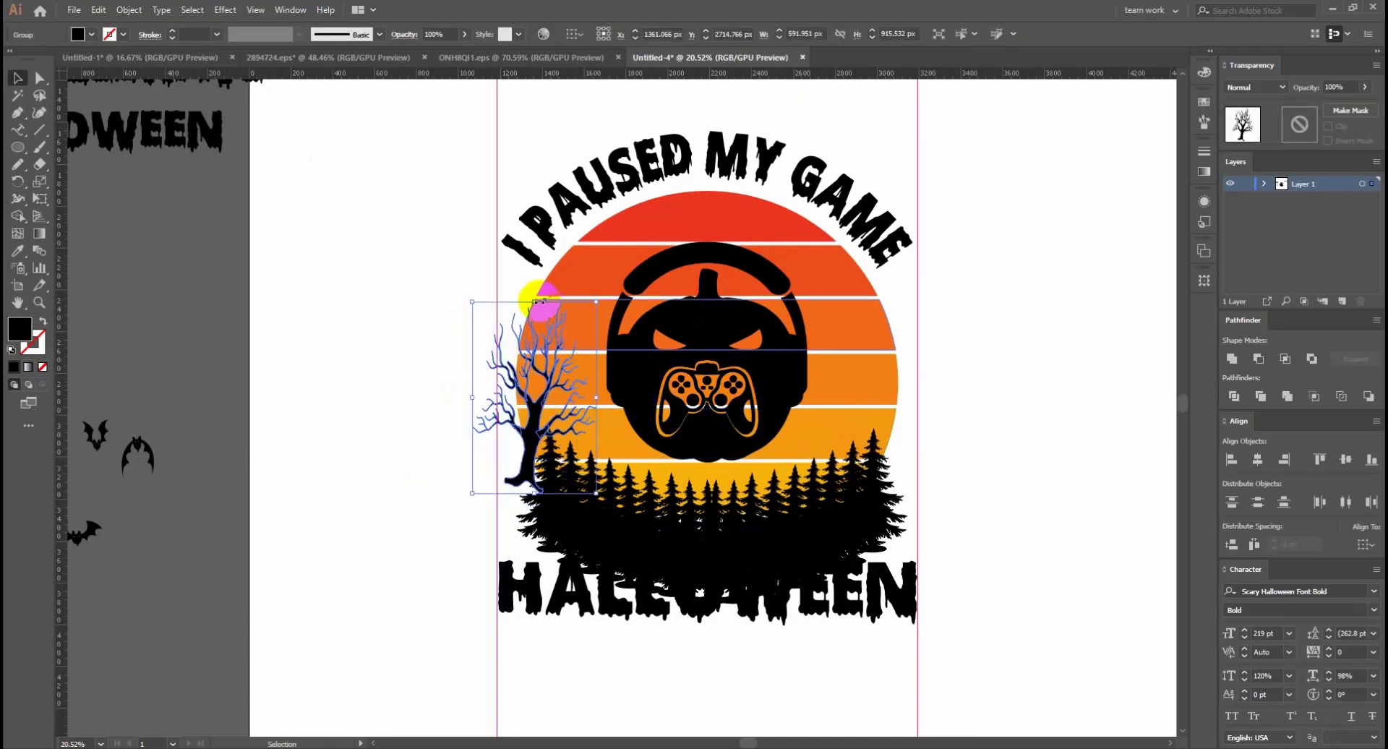
pyautogui.moveTo(532, 294); pyautogui.dragTo(533, 263)
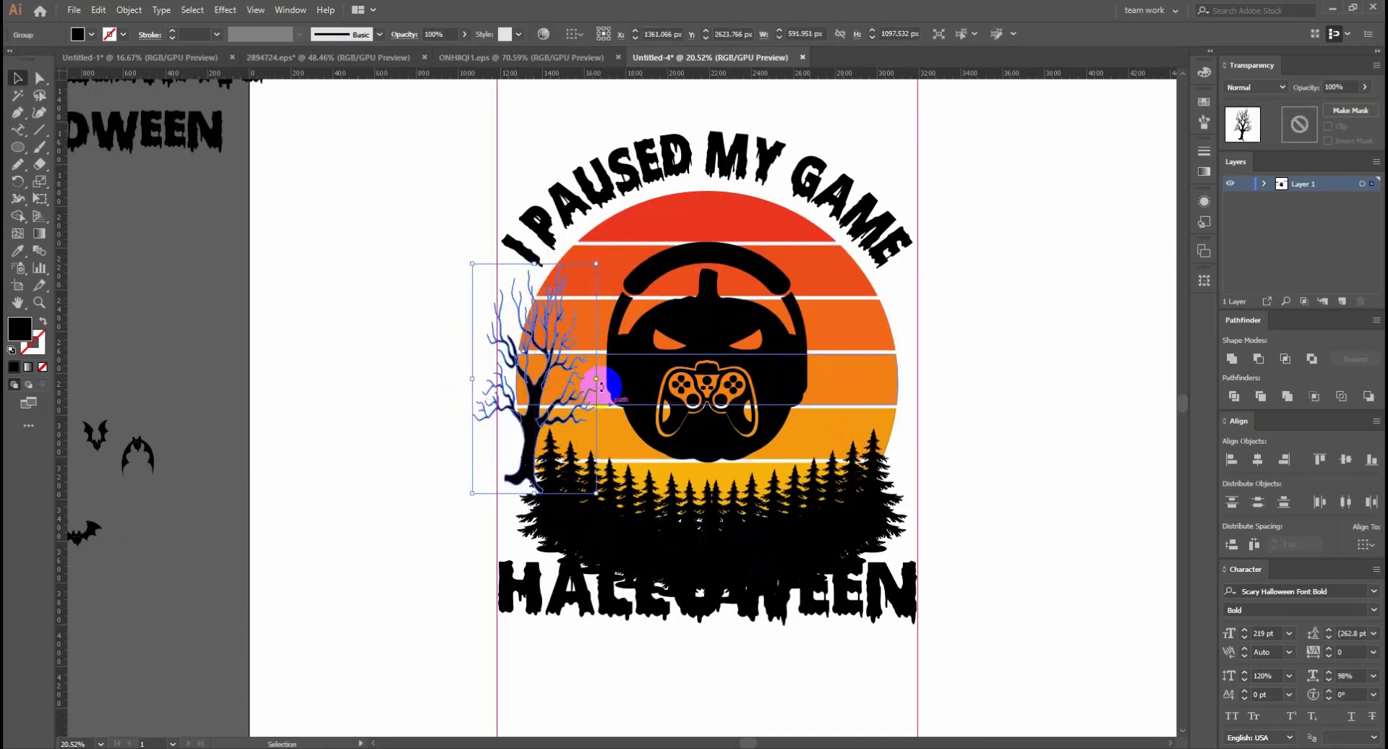
pyautogui.click(350, 460)
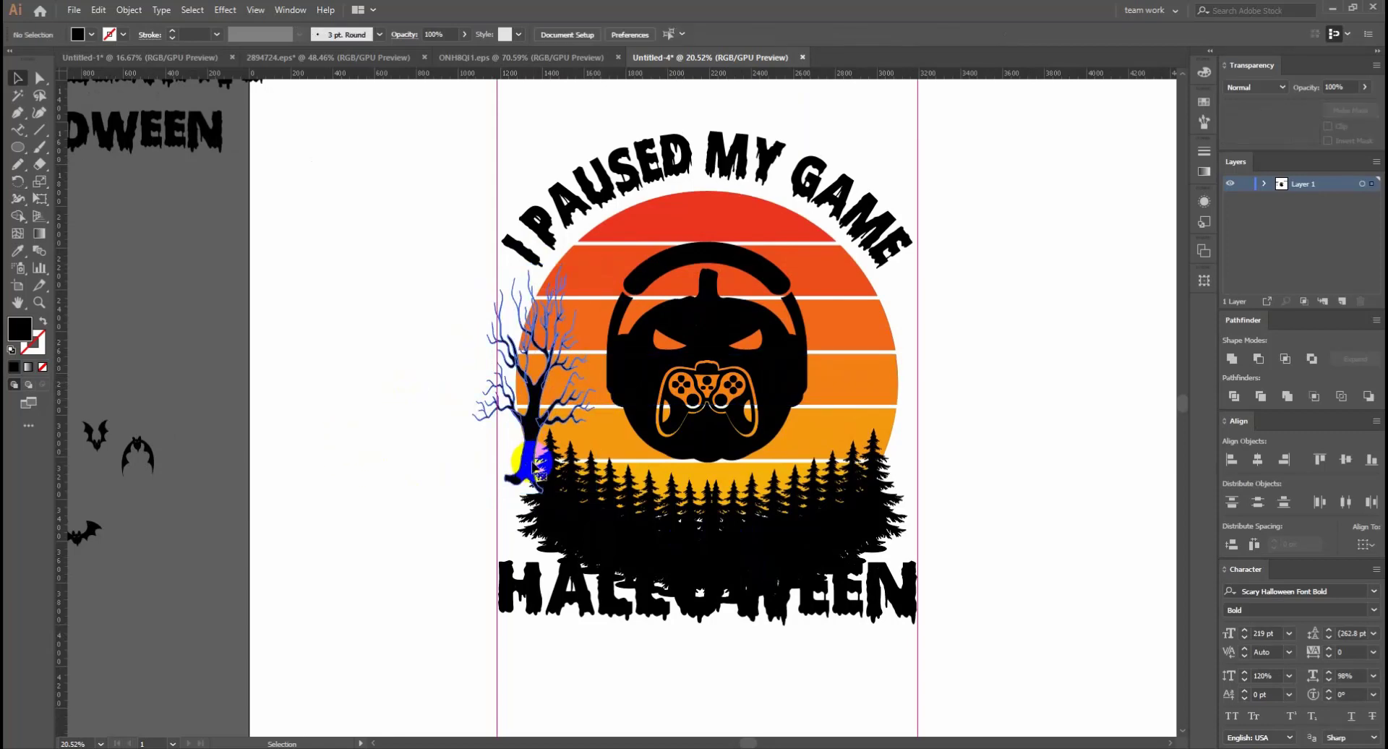
pyautogui.moveTo(533, 466); pyautogui.dragTo(482, 378)
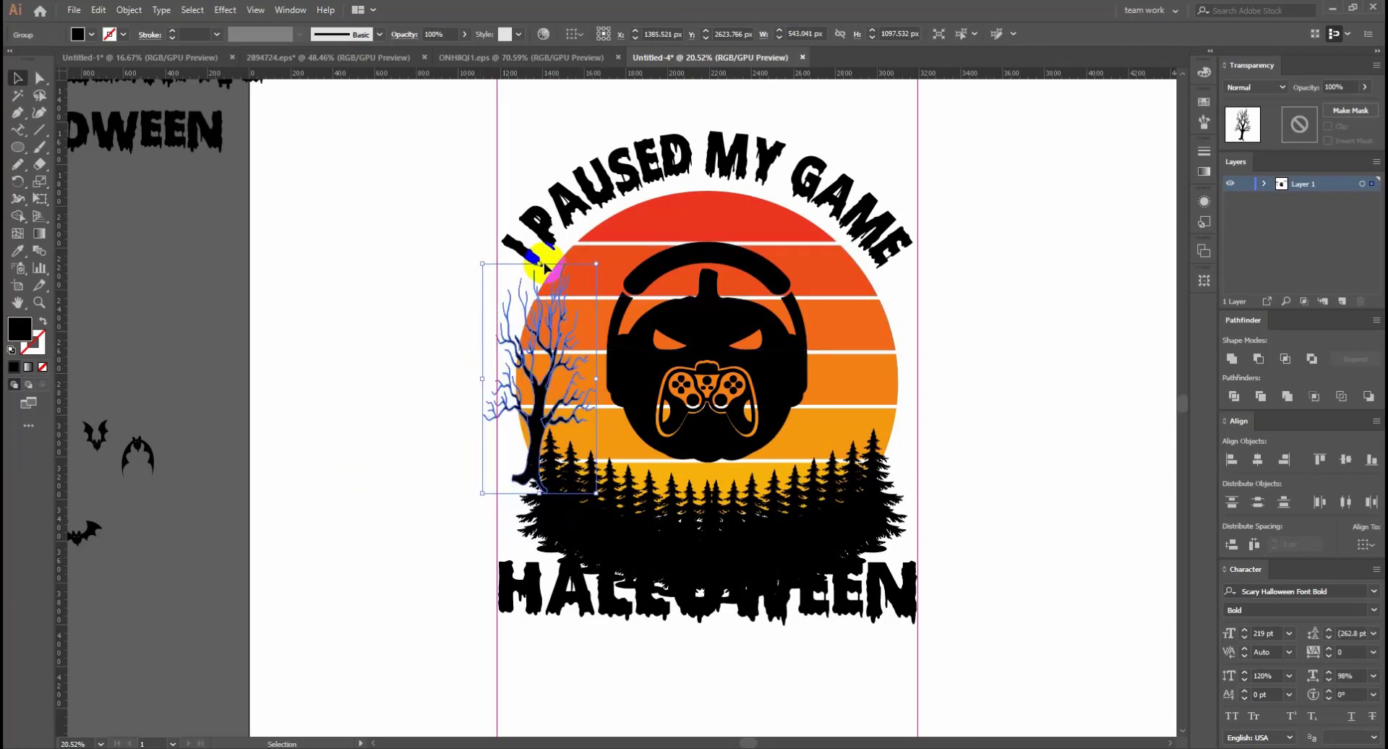
pyautogui.moveTo(542, 263); pyautogui.dragTo(542, 250)
pyautogui.click(374, 379)
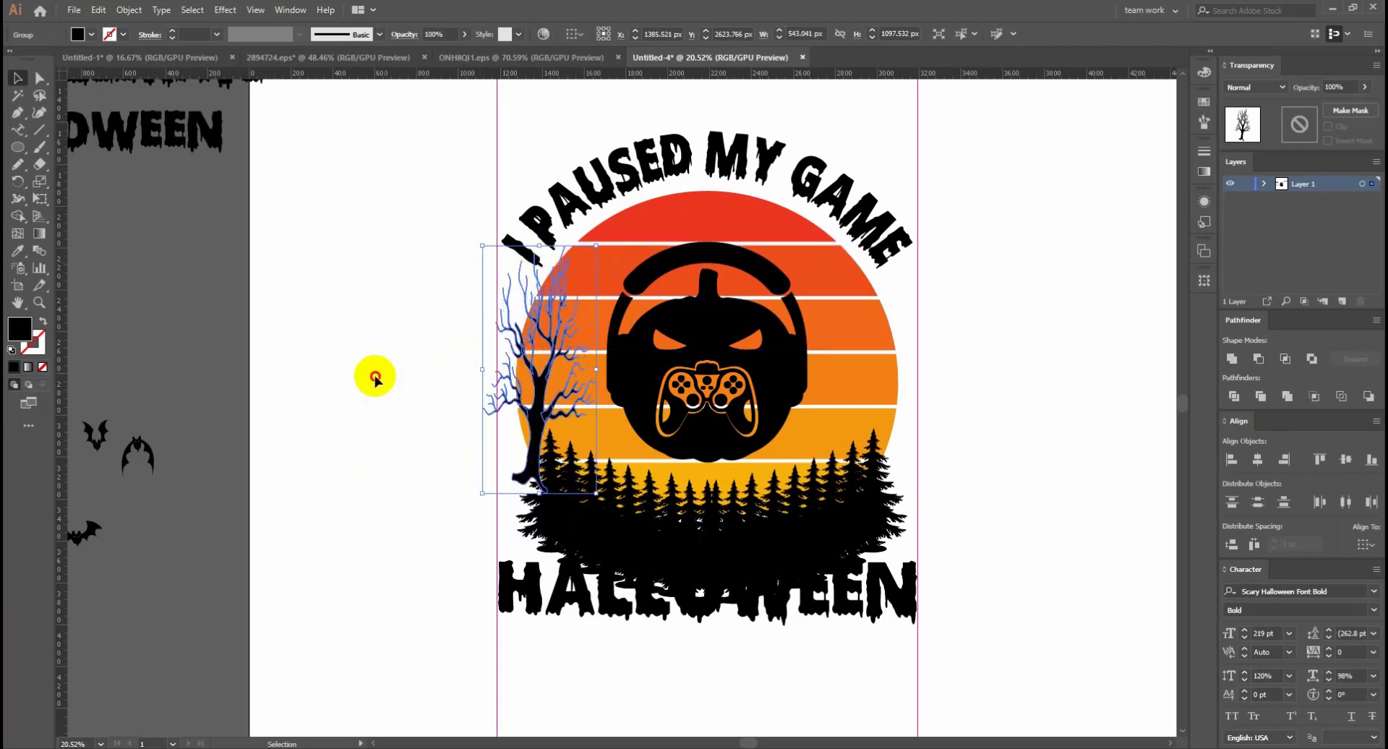
# Stretch the bare tree down into the pine forest and nudge it into its final spot
pyautogui.hotkey('ctrl', '-')
pyautogui.hotkey('ctrl', '-')
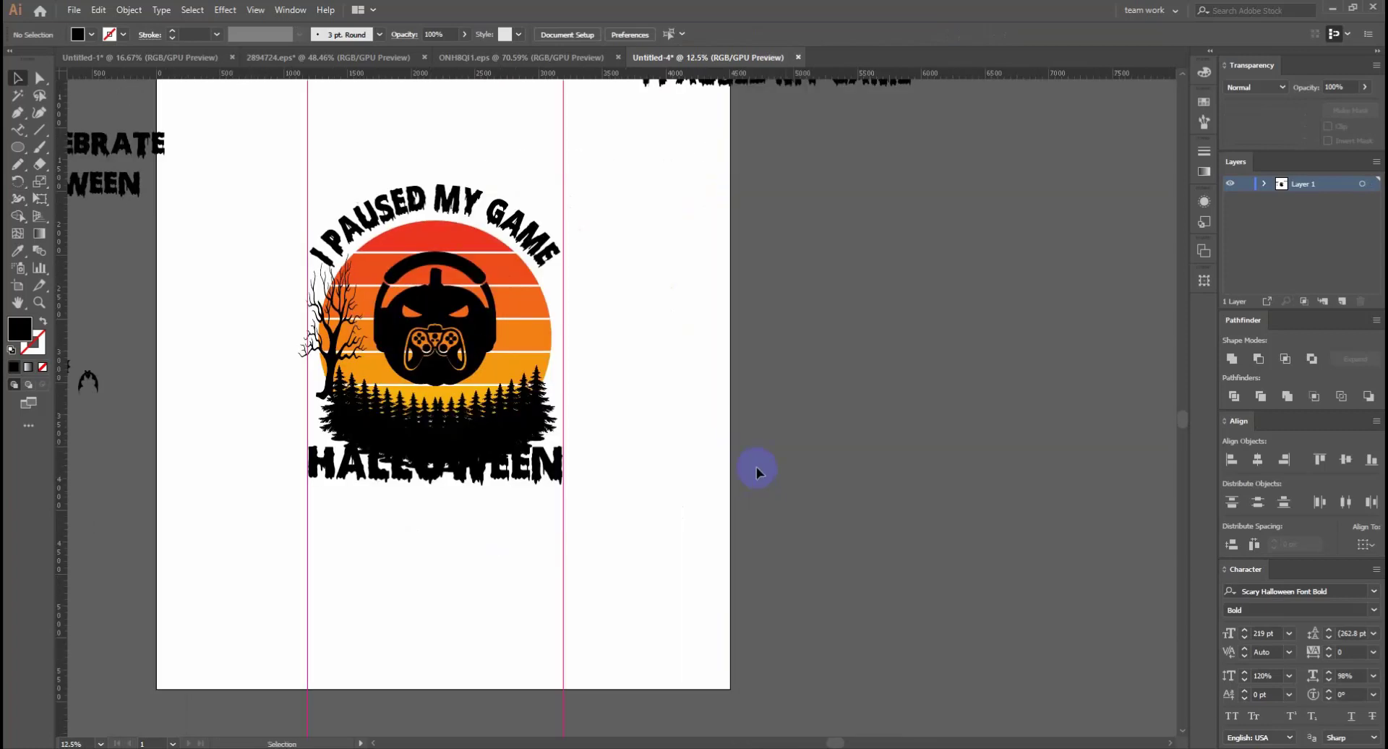
pyautogui.moveTo(753, 468); pyautogui.dragTo(844, 575)
pyautogui.scroll(2, 558, 583)
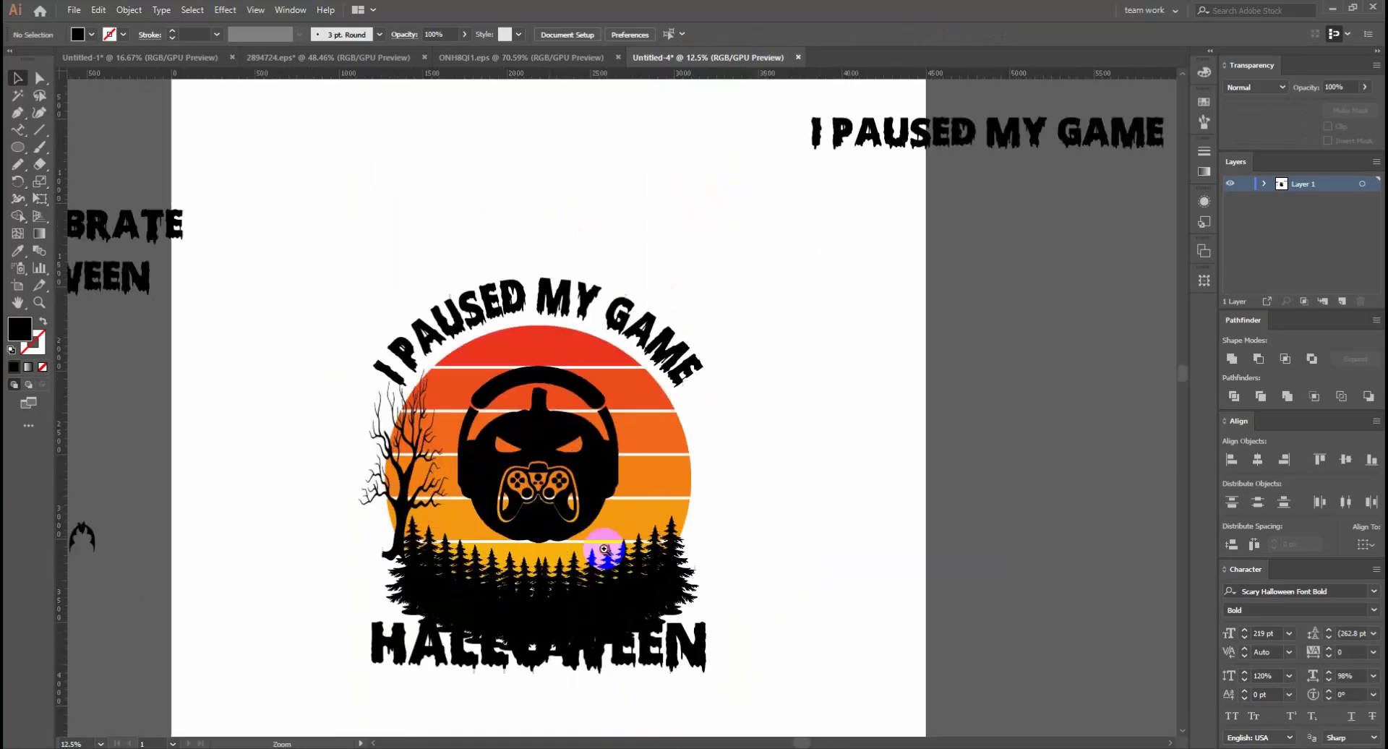
pyautogui.scroll(2, 506, 550)
pyautogui.moveTo(359, 557); pyautogui.dragTo(374, 609)
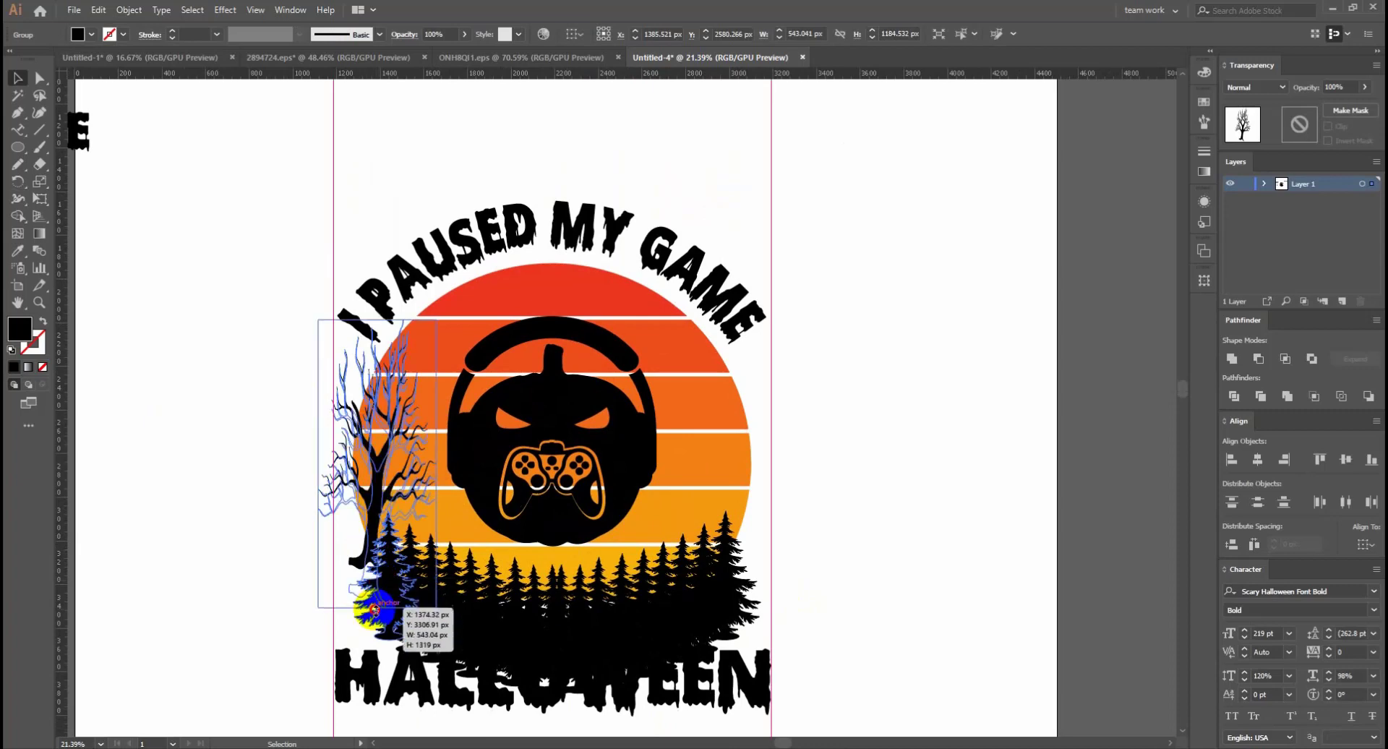
pyautogui.click(264, 589)
pyautogui.moveTo(402, 564)
pyautogui.mouseDown()
pyautogui.moveTo(376, 568)
pyautogui.moveTo(365, 539)
pyautogui.mouseUp()
pyautogui.click(373, 556)
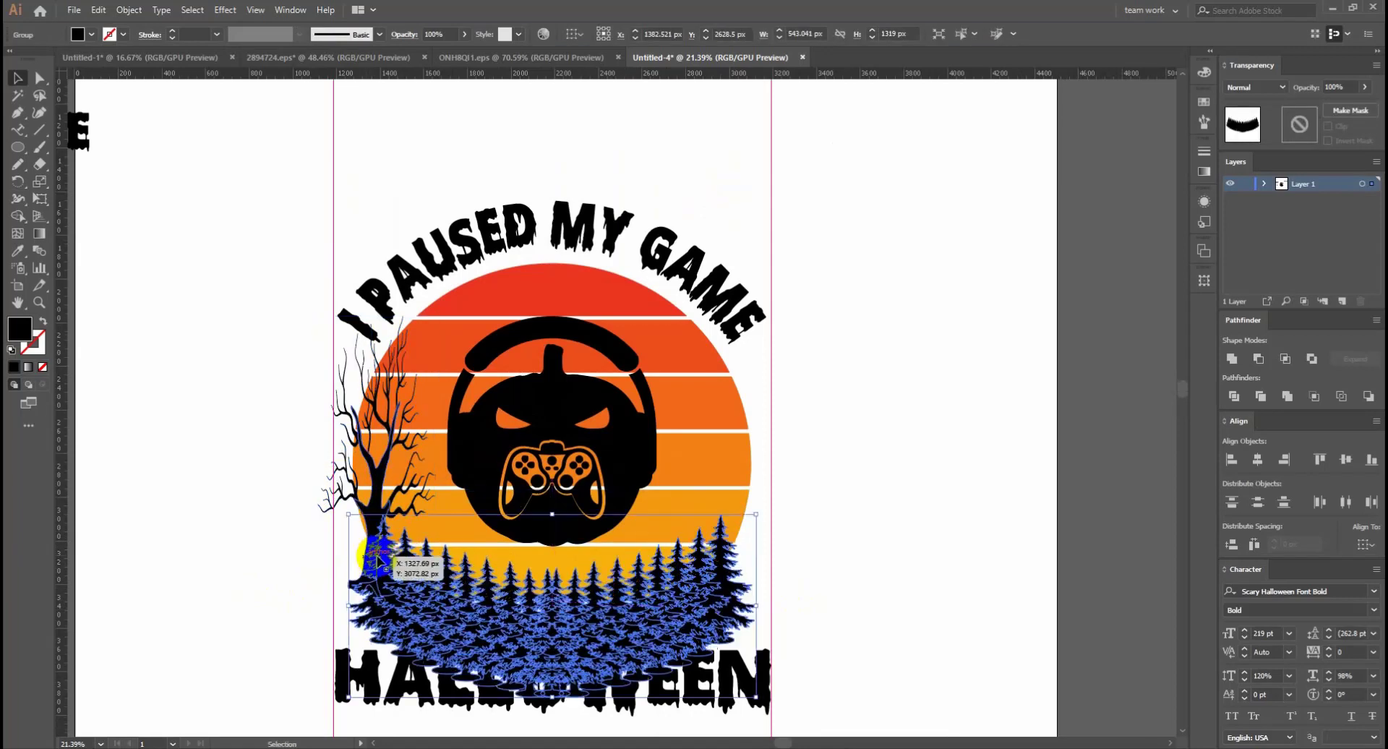
pyautogui.click(376, 539)
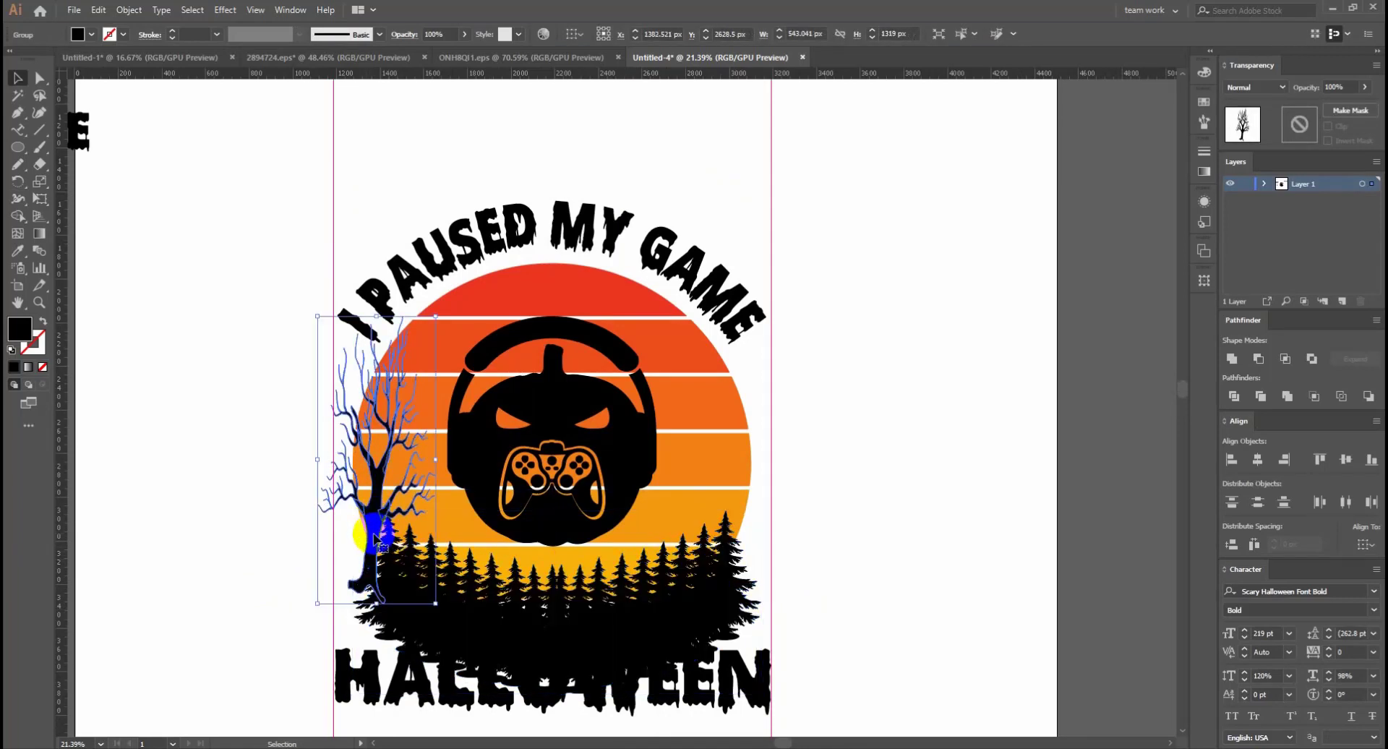
pyautogui.moveTo(375, 538); pyautogui.dragTo(367, 541)
pyautogui.click(256, 556)
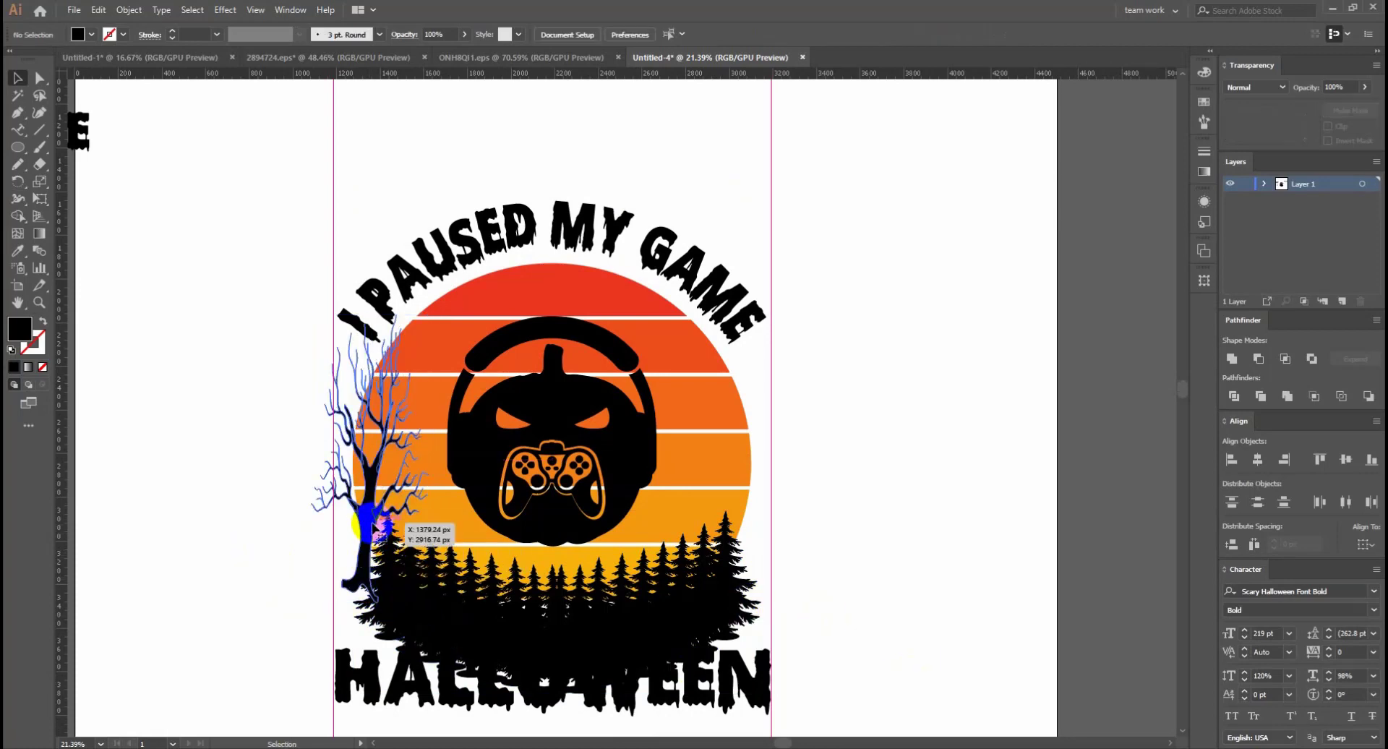
# Reflect the bare tree across a vertical axis and place the copy at the sunset's right edge
pyautogui.rightClick(377, 529)
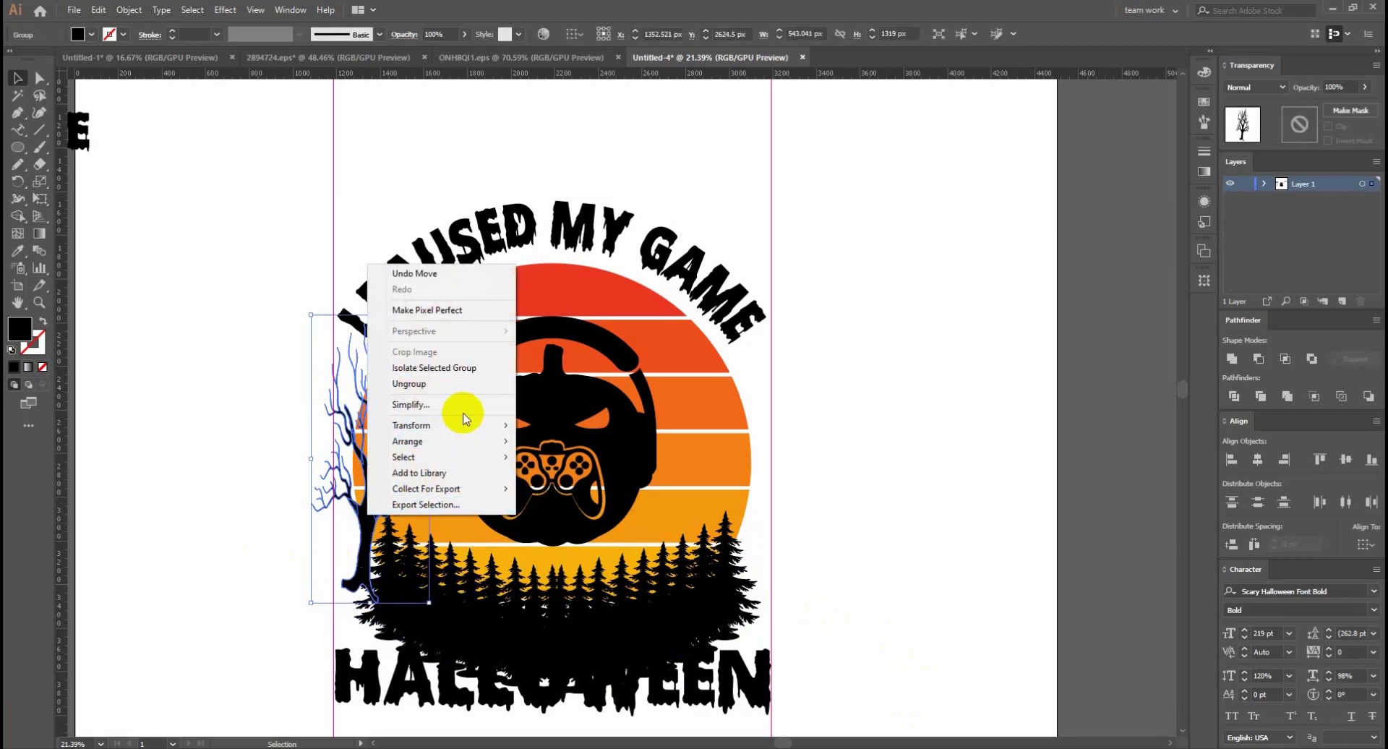
pyautogui.moveTo(439, 425)
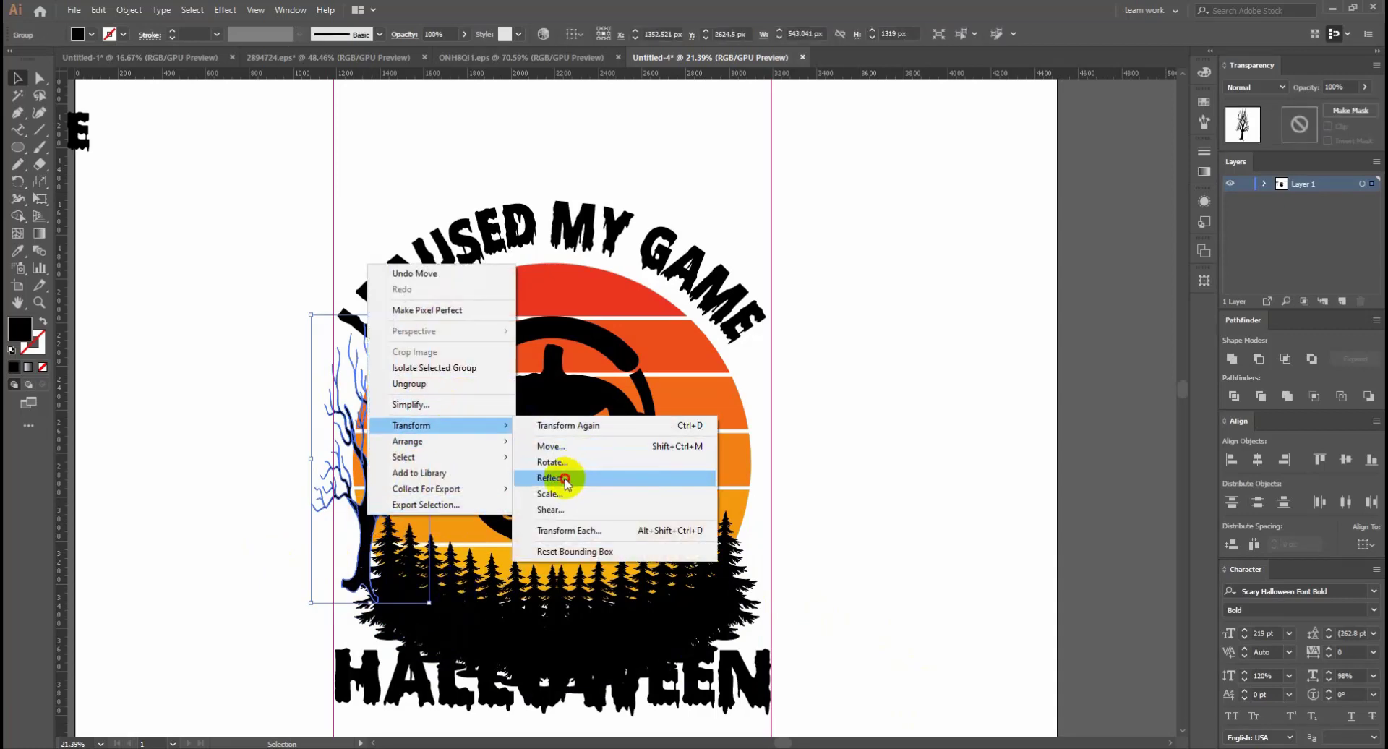
pyautogui.click(572, 478)
pyautogui.press('Return')
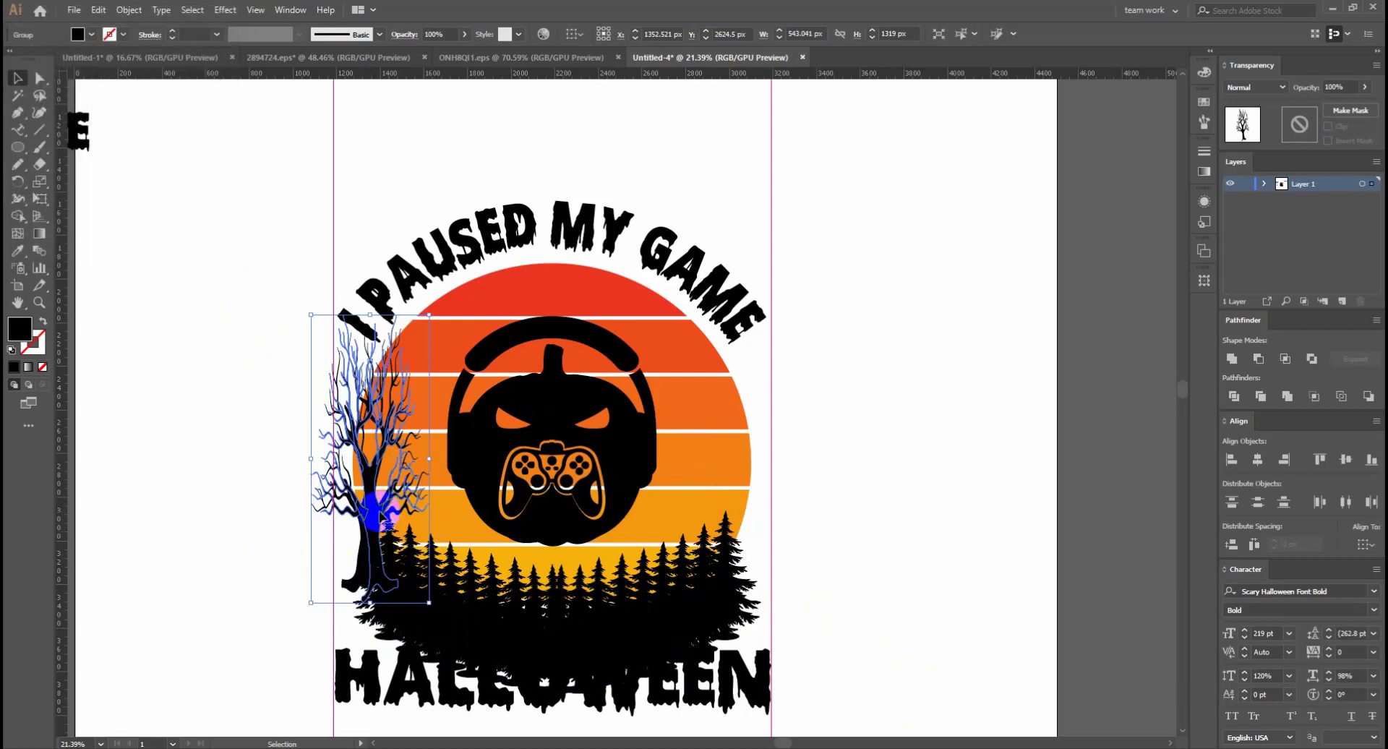
pyautogui.moveTo(377, 517); pyautogui.dragTo(745, 520)
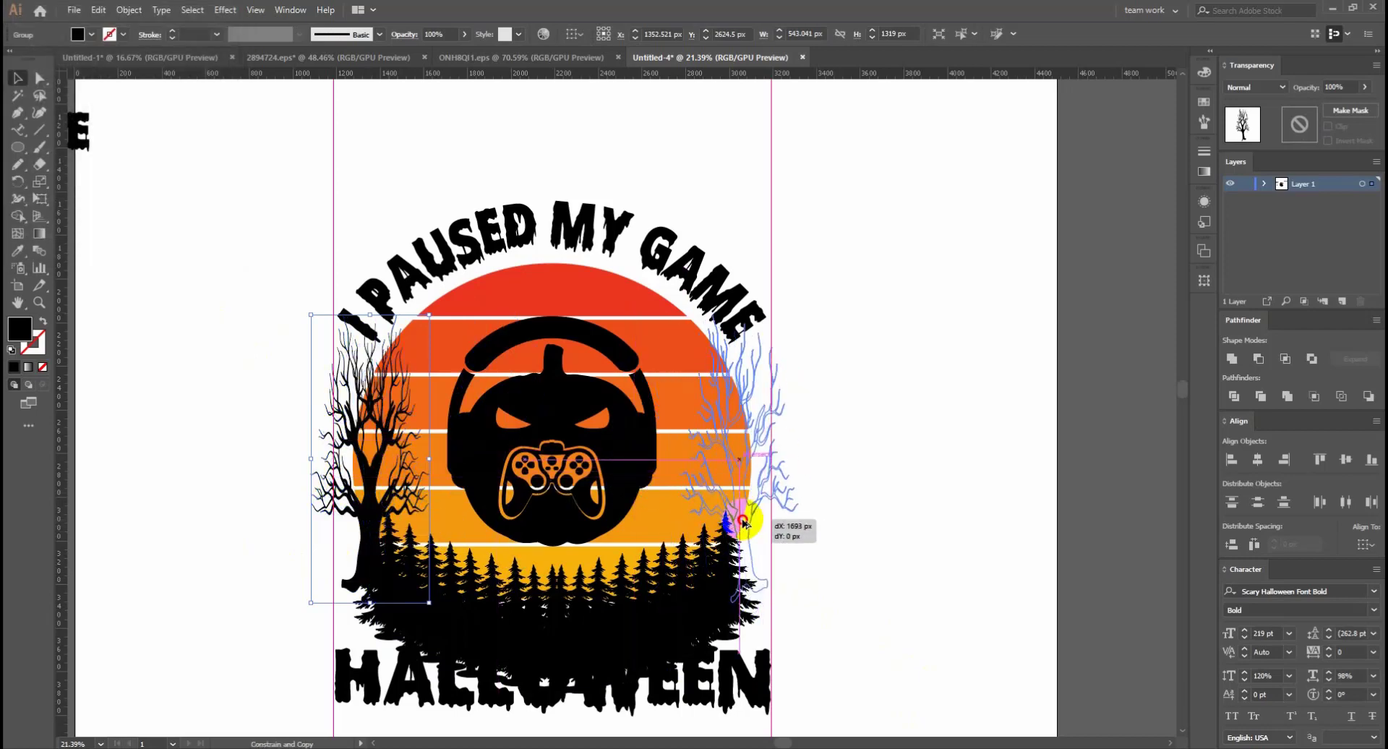
pyautogui.click(875, 495)
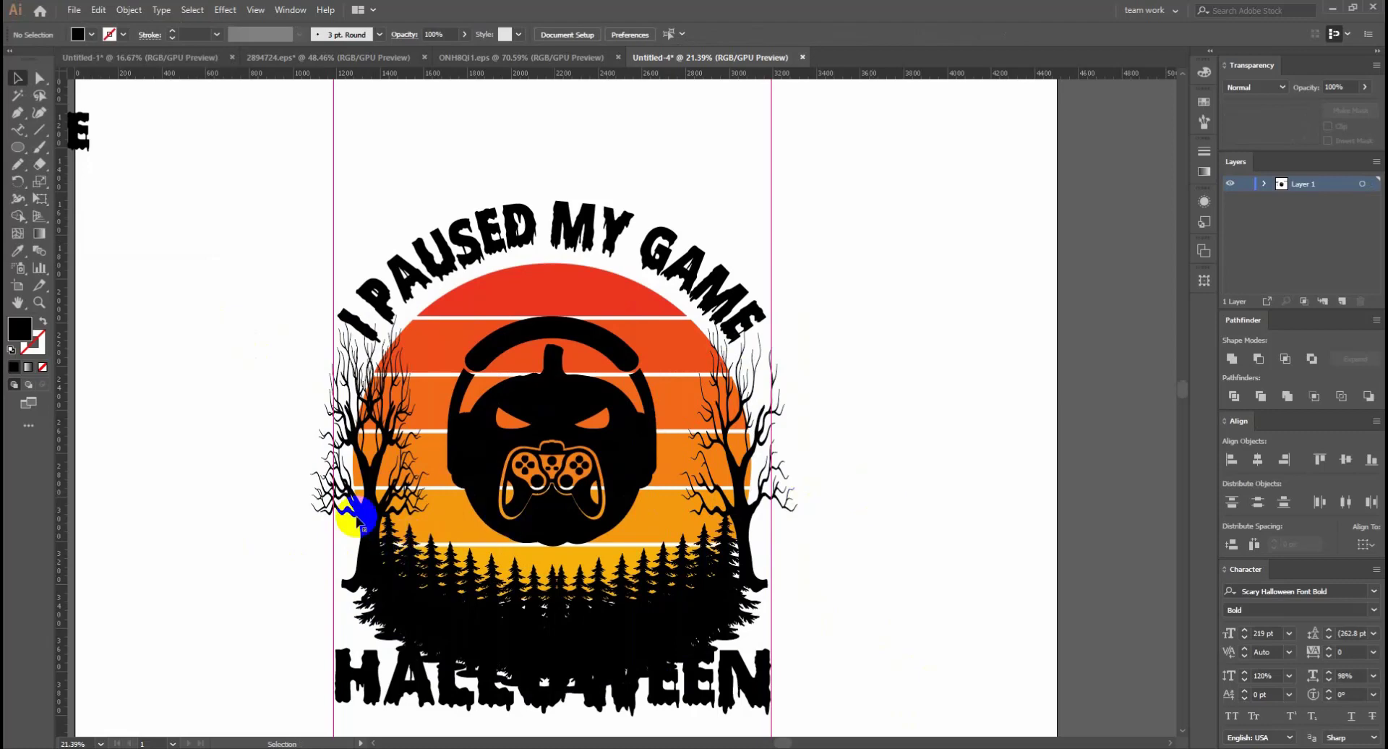
pyautogui.click(367, 519)
pyautogui.hotkey('ctrl', 'shift', 'a')
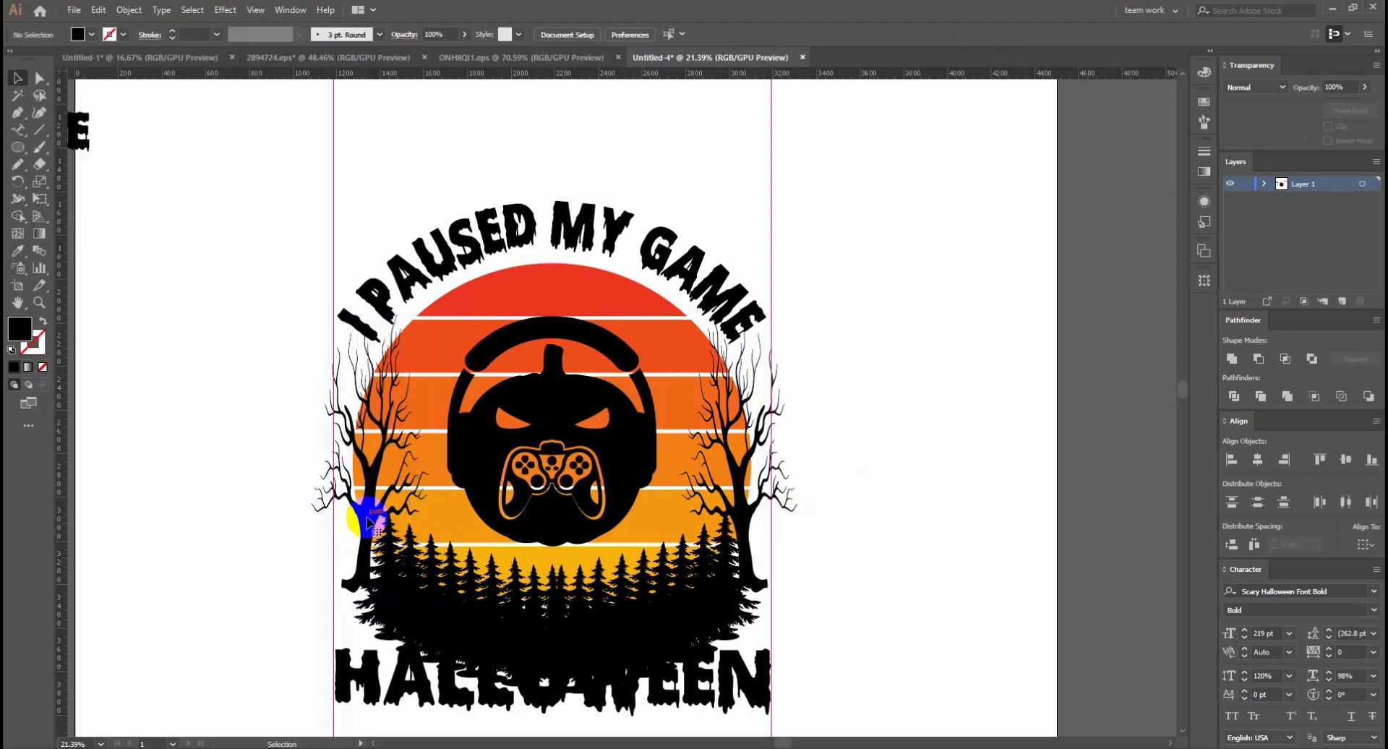
# Zoom in on the emblem, select both bare trees, shift them slightly right and deselect
pyautogui.keyDown('alt'); pyautogui.click(674, 529); pyautogui.keyUp('alt')
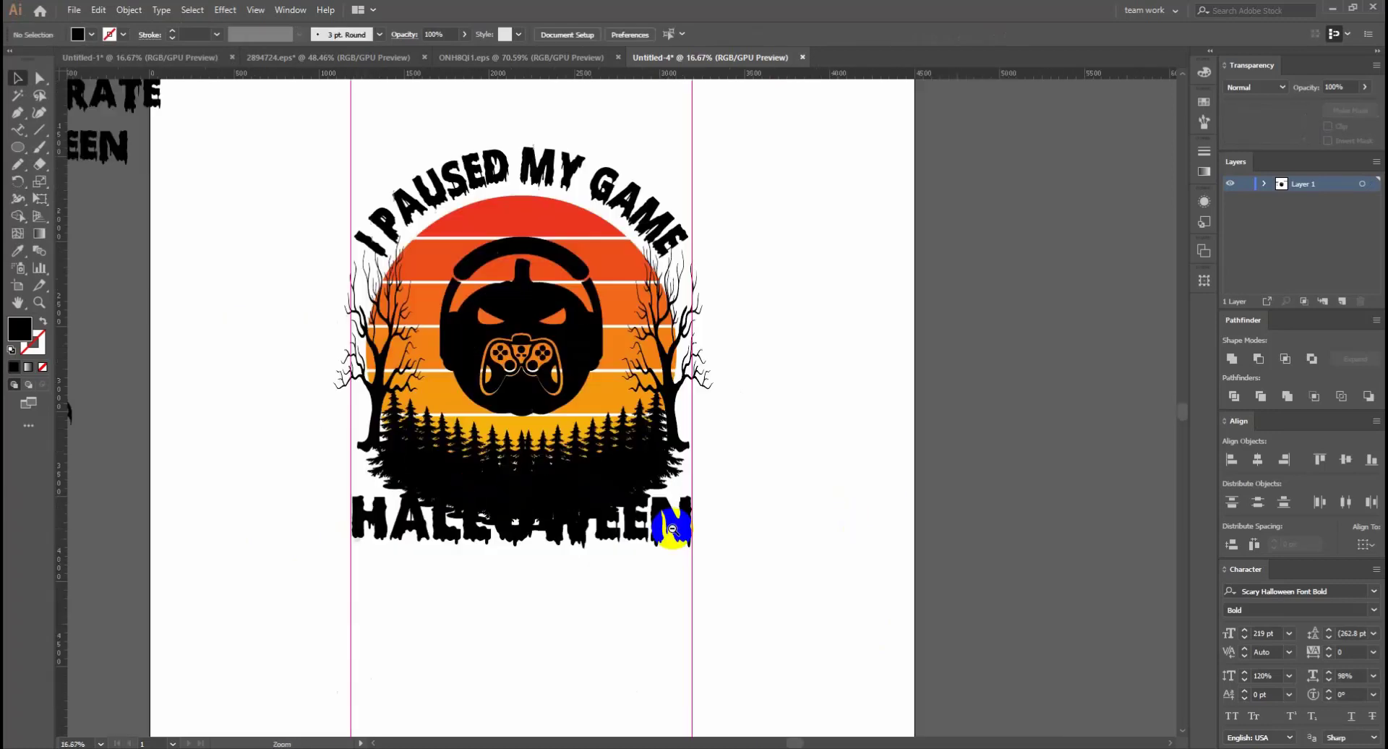
pyautogui.keyDown('alt'); pyautogui.click(567, 443); pyautogui.keyUp('alt')
pyautogui.scroll(3, 607, 635)
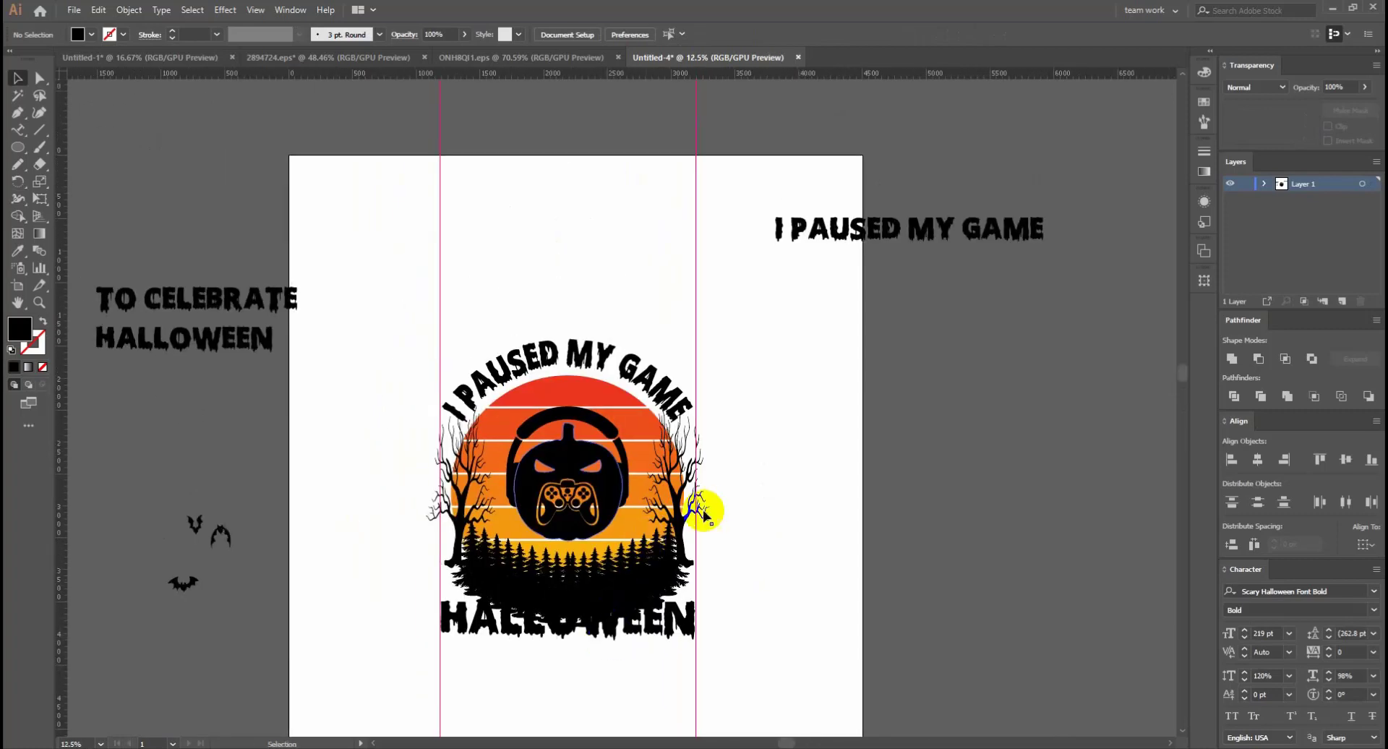
pyautogui.press('v')
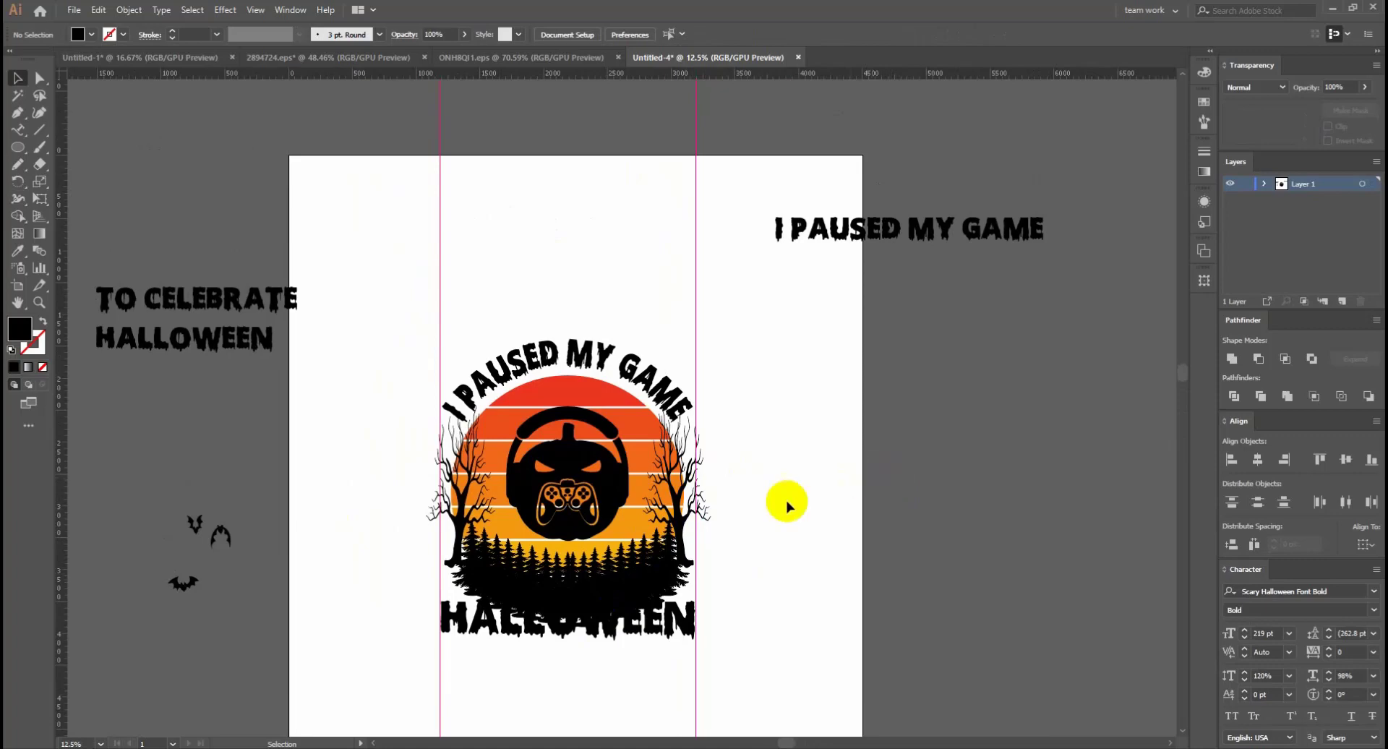
pyautogui.press('z')
pyautogui.click(495, 510)
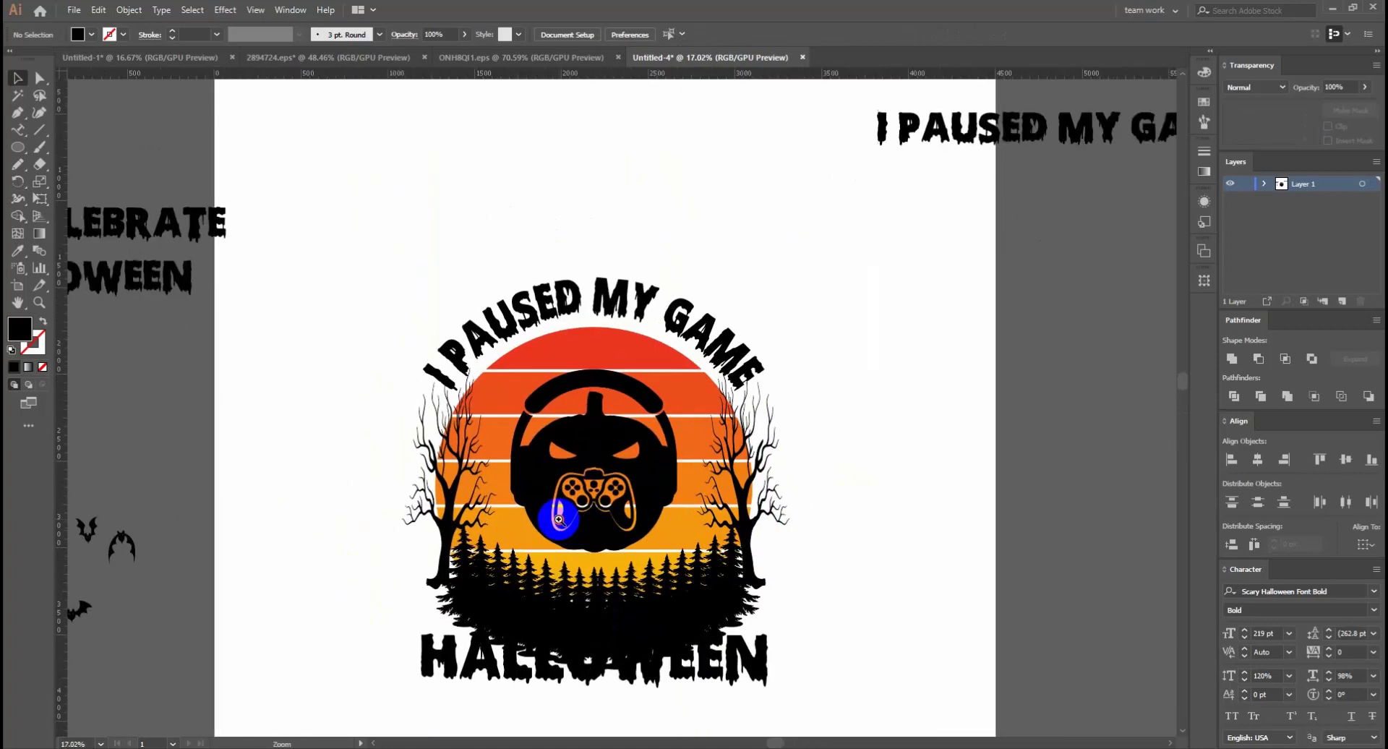
pyautogui.click(447, 522)
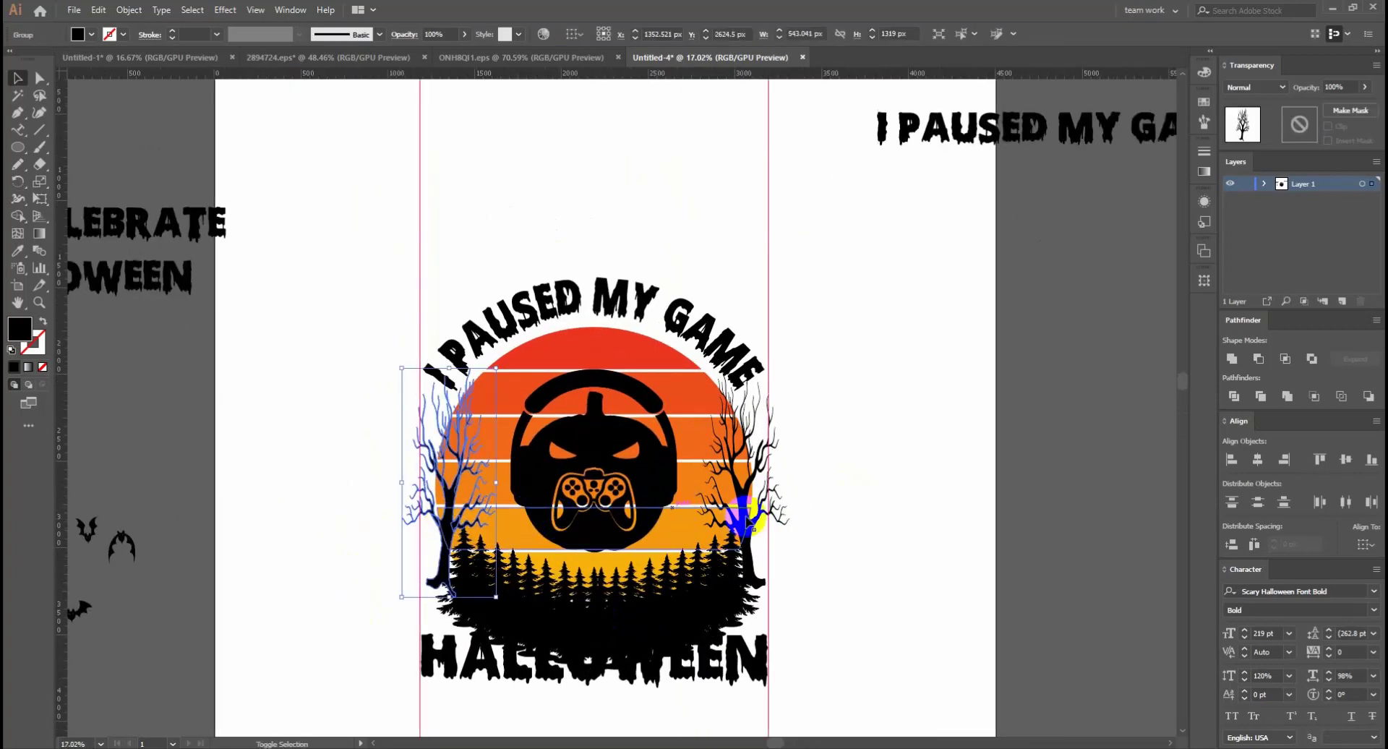
pyautogui.press('a')
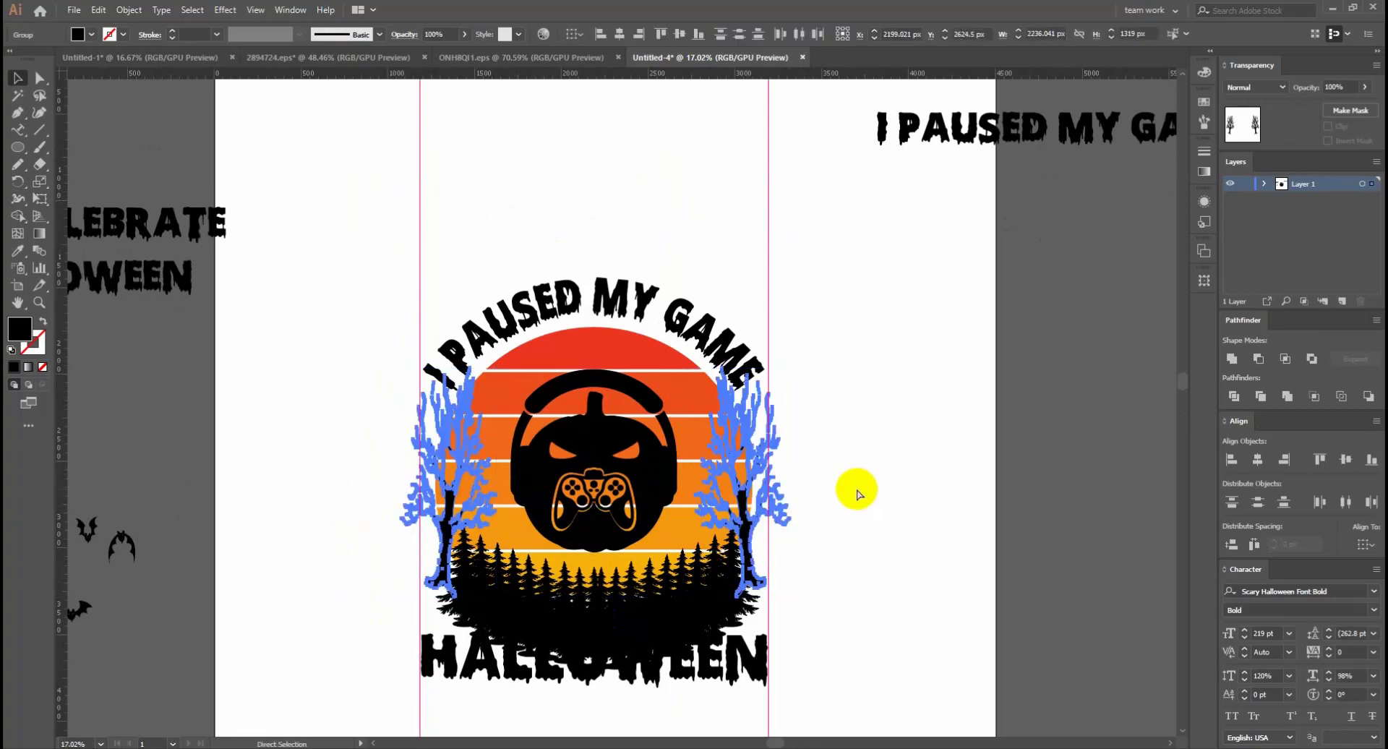
pyautogui.press('v')
pyautogui.moveTo(635, 619); pyautogui.dragTo(654, 623)
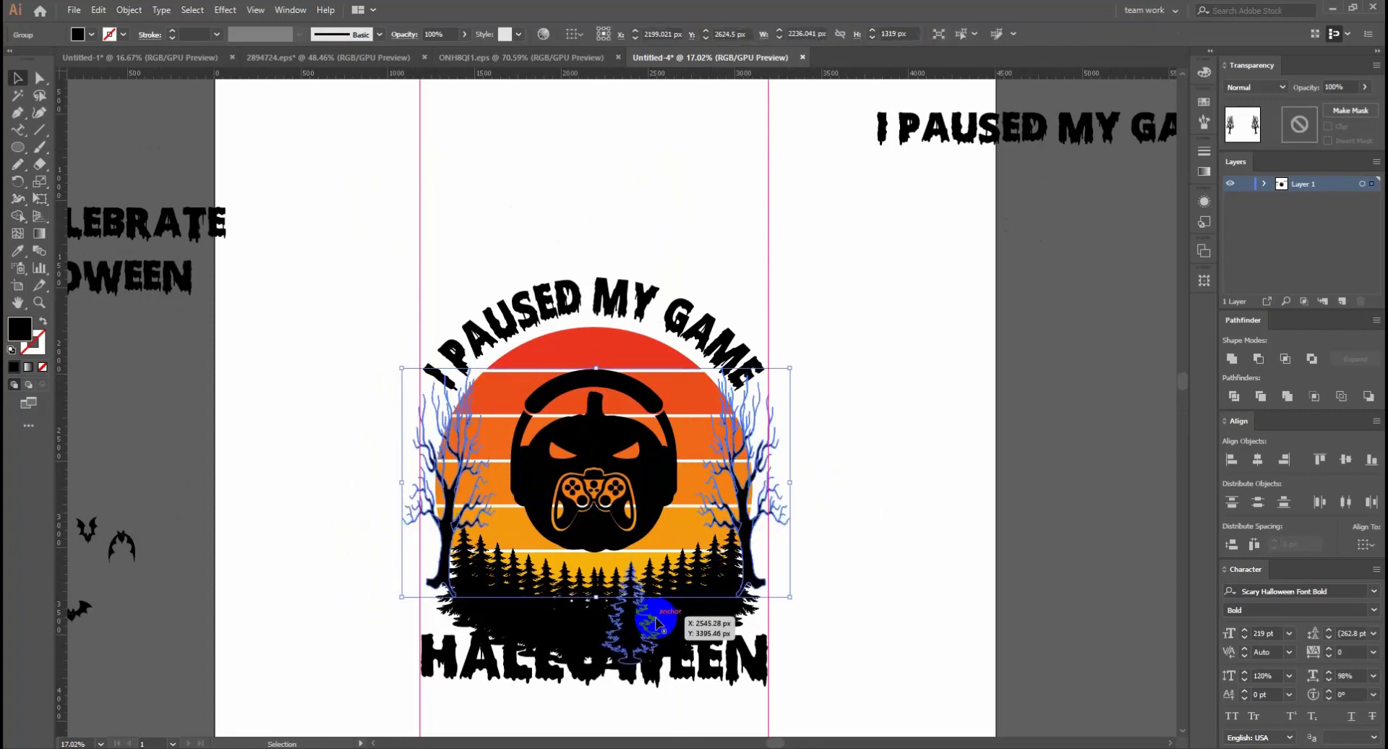
pyautogui.click(903, 544)
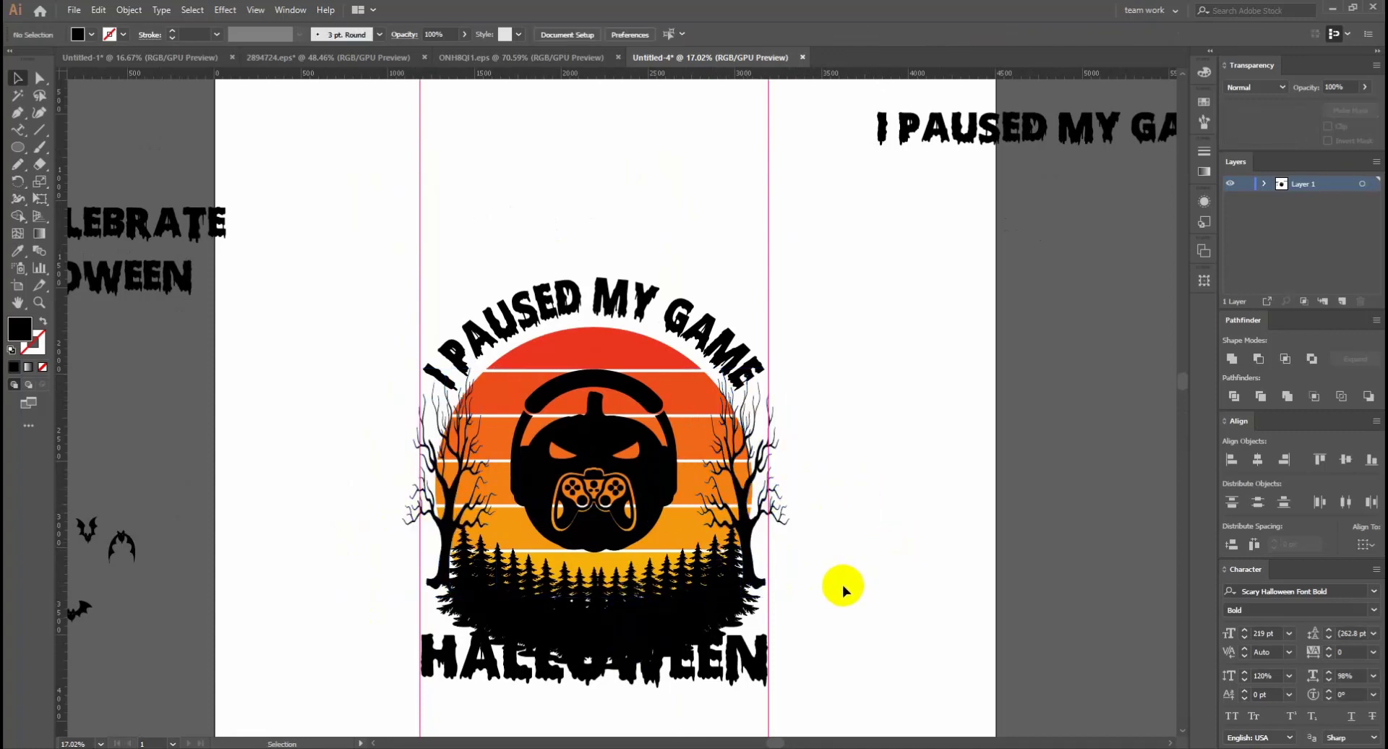
# Drill into the forest group and duplicate a pine tree at the forest's left edge
pyautogui.doubleClick(692, 600)
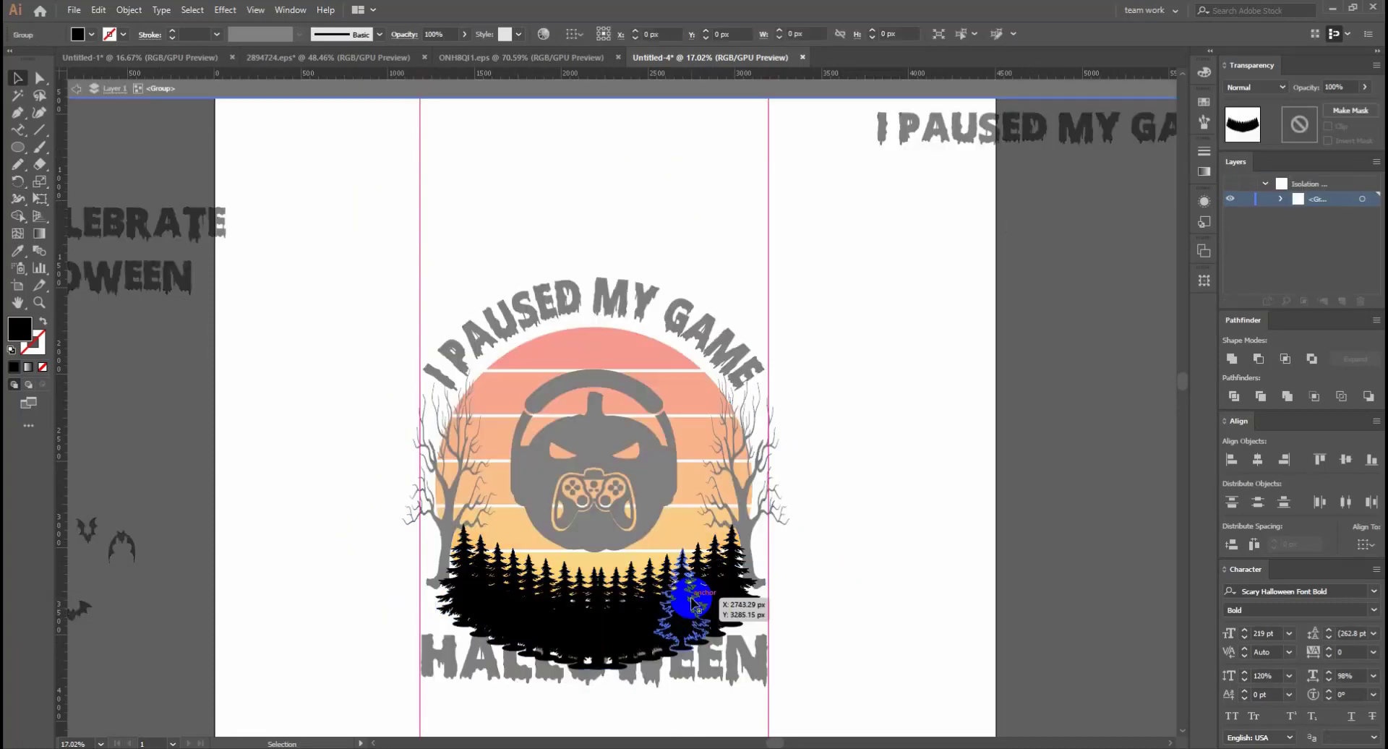
pyautogui.doubleClick(695, 601)
pyautogui.click(700, 607)
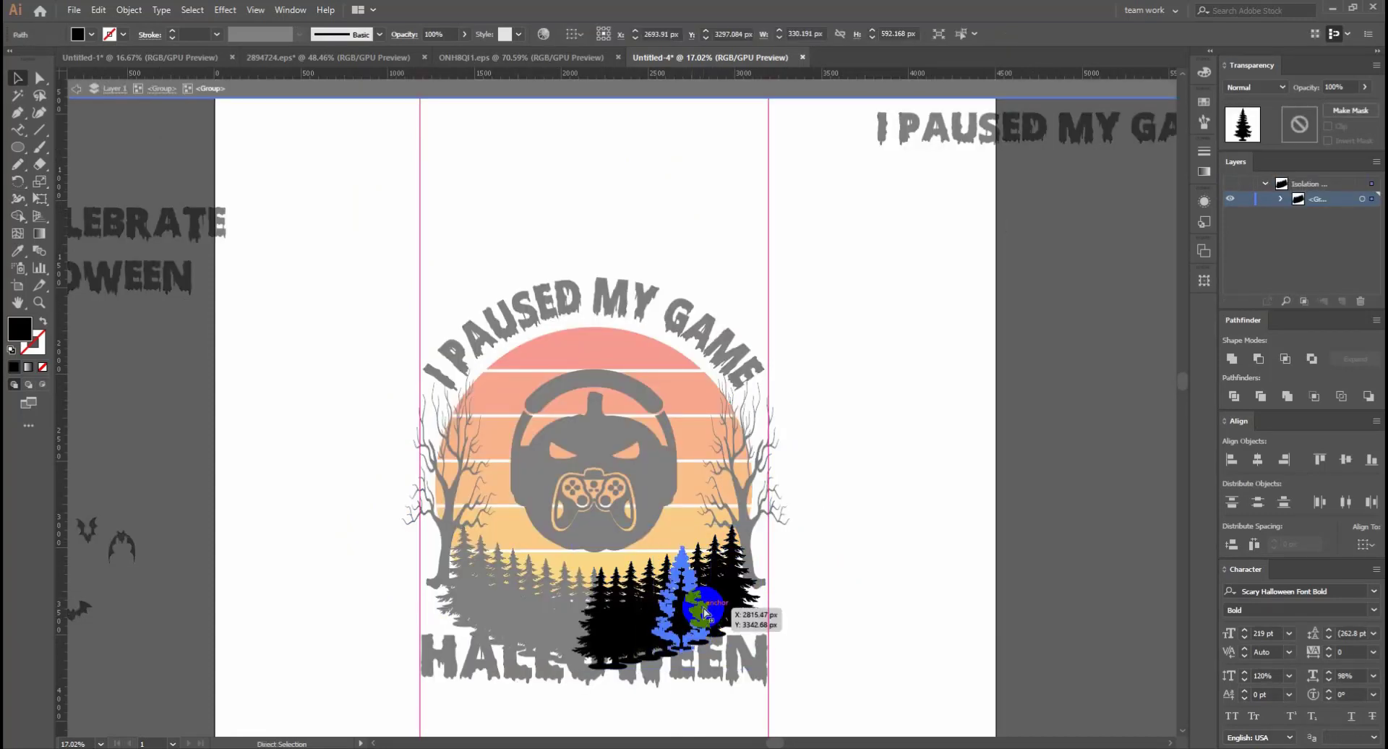
pyautogui.doubleClick(831, 562)
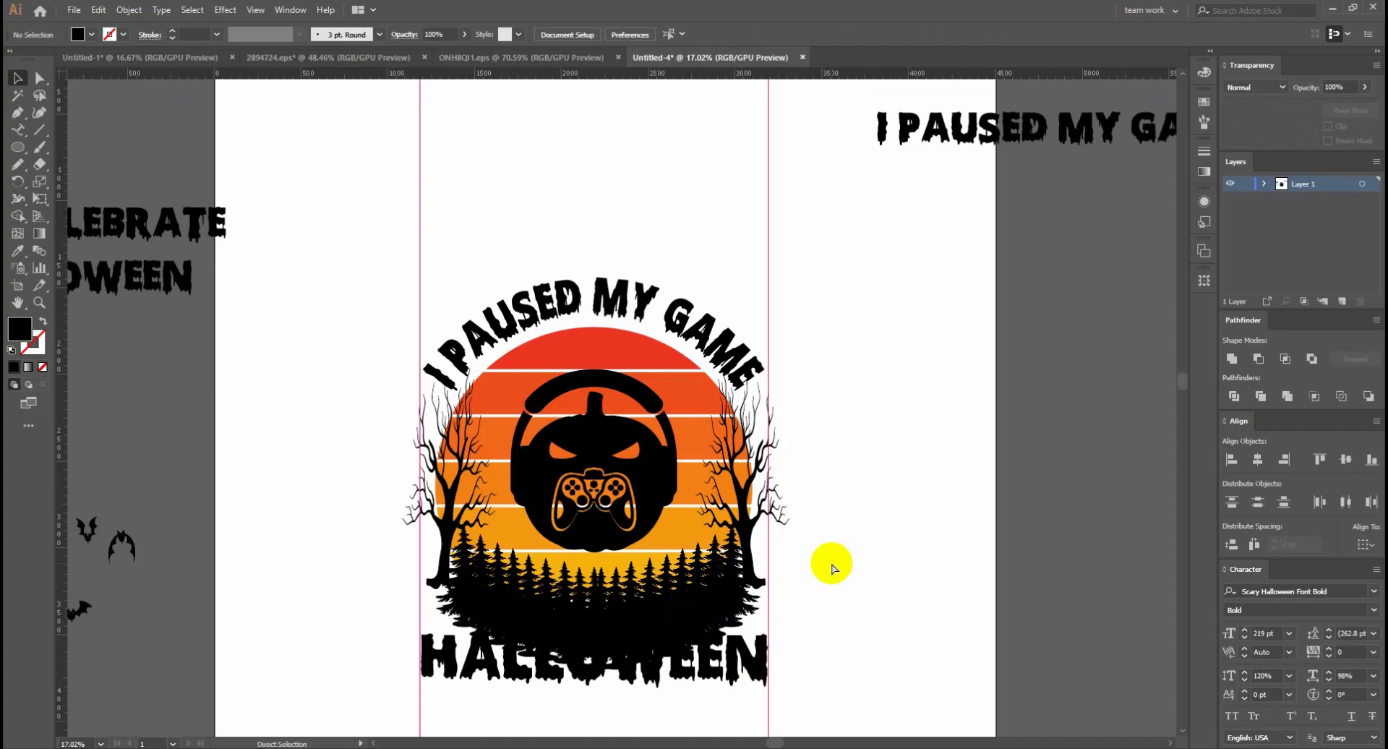
pyautogui.moveTo(696, 615)
pyautogui.mouseDown()
pyautogui.moveTo(739, 614)
pyautogui.moveTo(454, 610)
pyautogui.mouseUp()
pyautogui.click(311, 578)
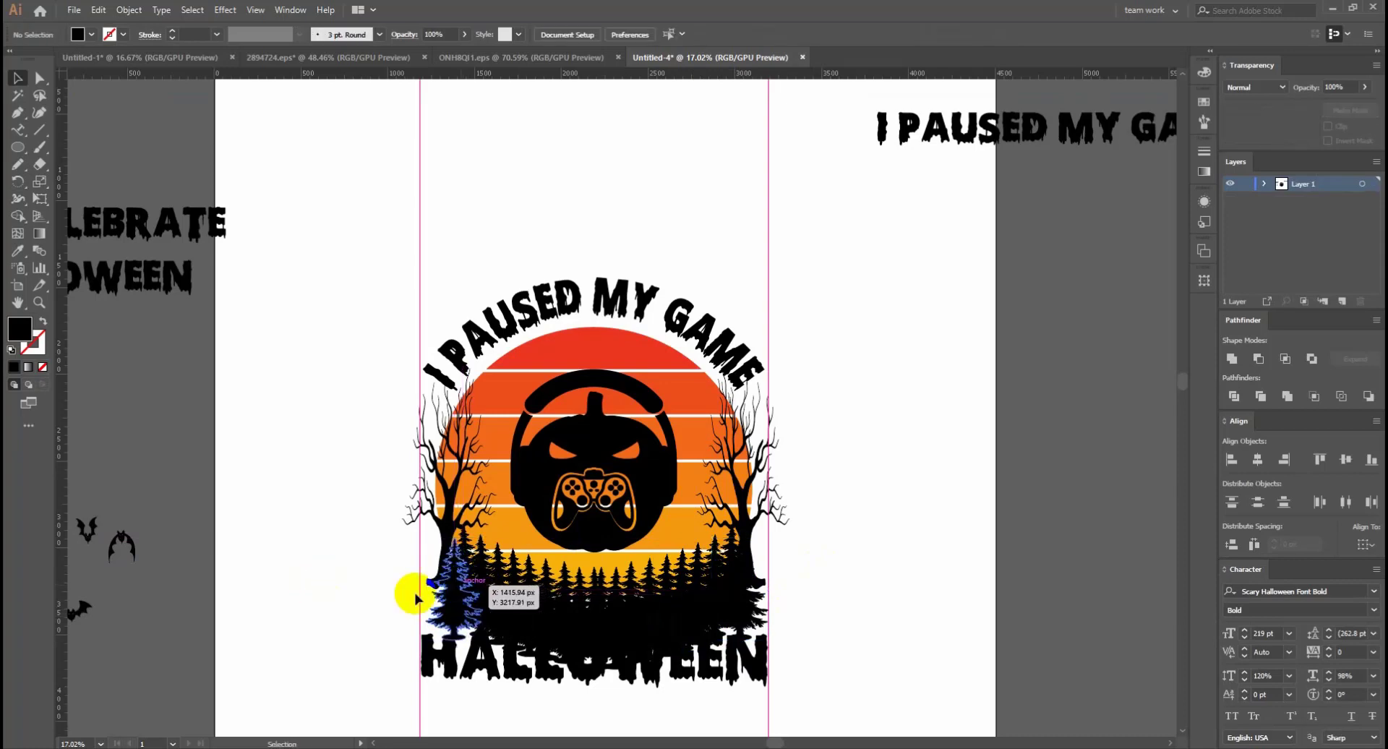
# Zoom into the forest and reposition the new left pine tree within the treeline
pyautogui.press('z')
pyautogui.click(573, 583)
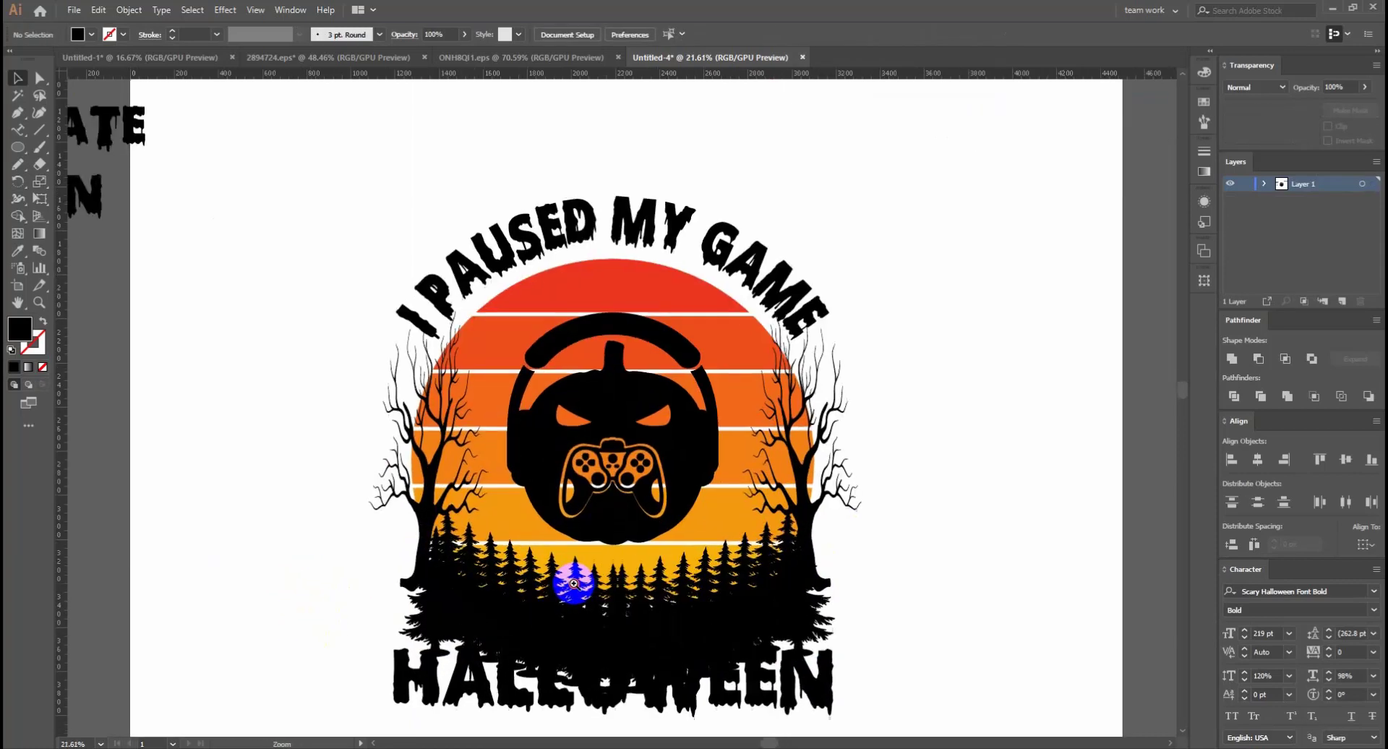
pyautogui.press('v')
pyautogui.click(436, 575)
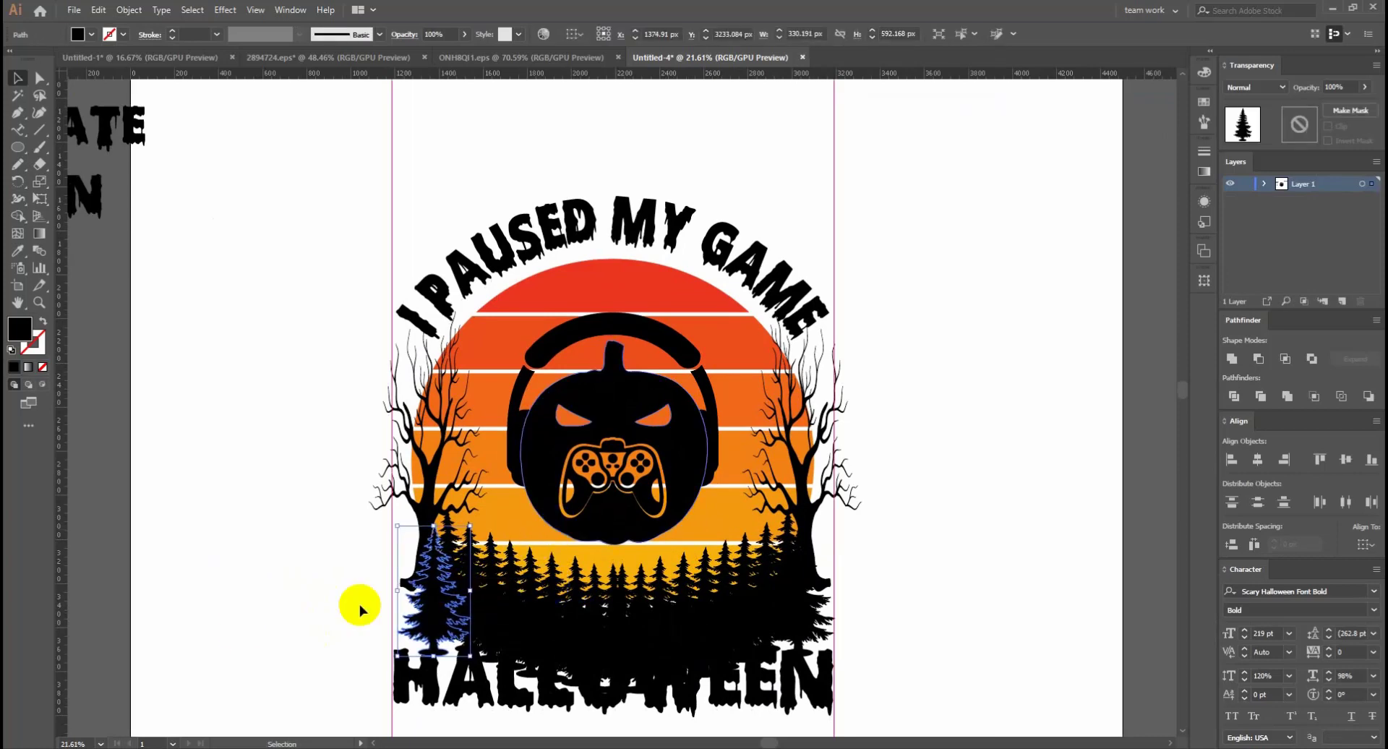
pyautogui.click(232, 634)
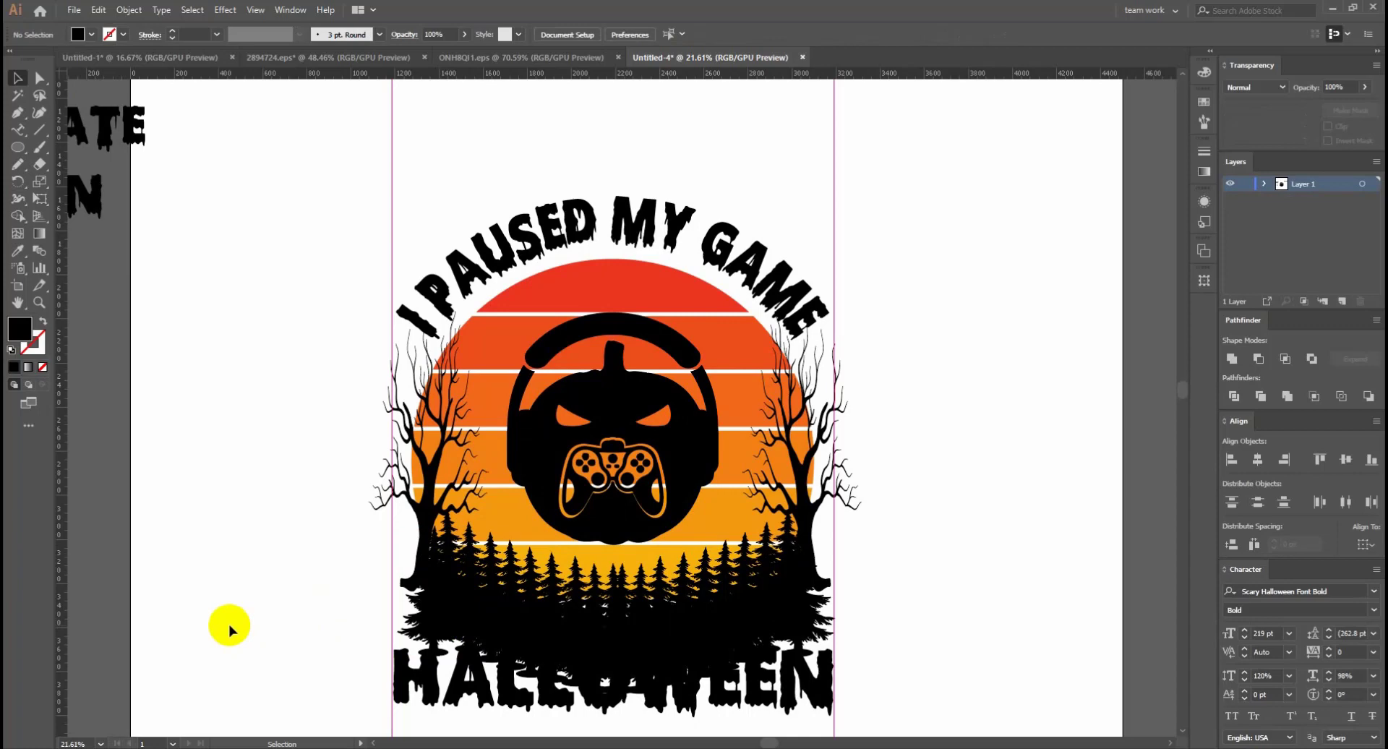
pyautogui.moveTo(434, 610)
pyautogui.mouseDown()
pyautogui.moveTo(780, 607)
pyautogui.moveTo(711, 619)
pyautogui.mouseUp()
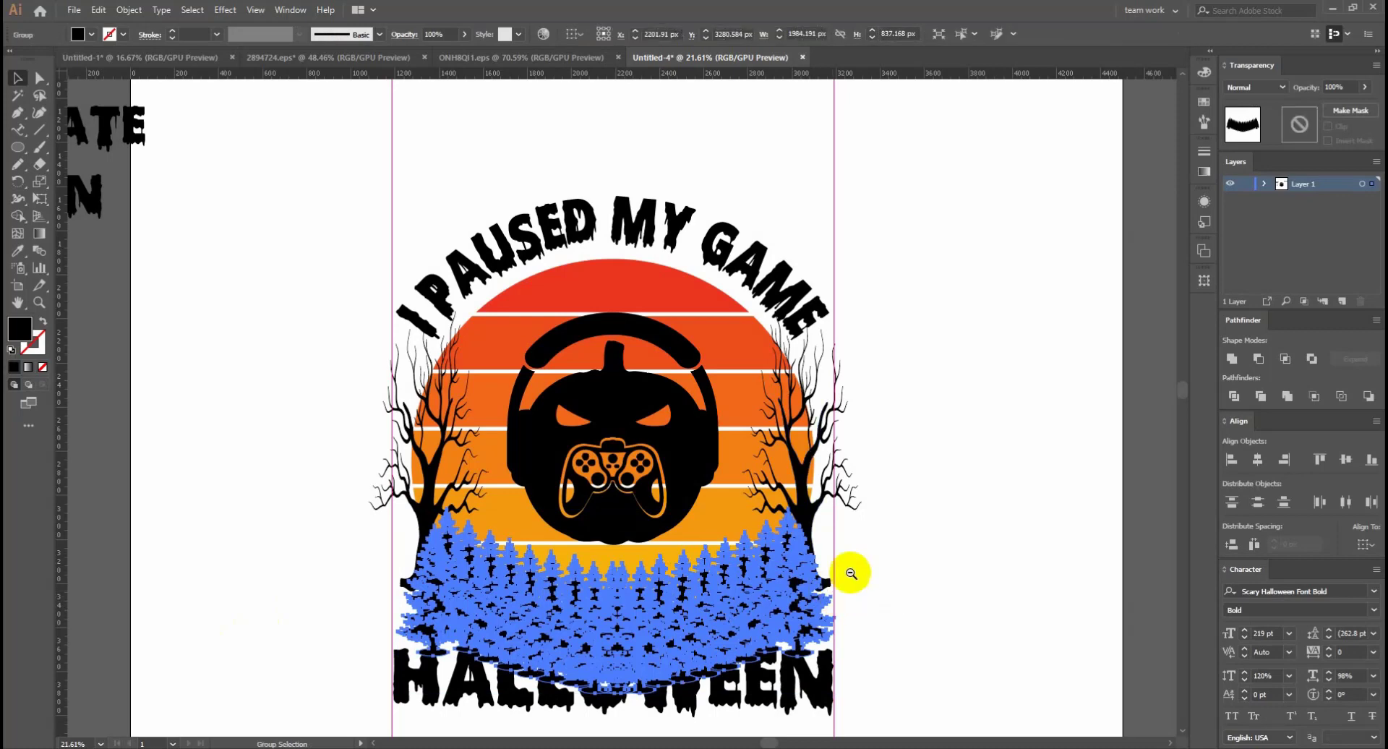
# Move a bat from the pasteboard to the top of the sun, beneath the title
pyautogui.keyDown('alt'); pyautogui.click(851, 573); pyautogui.keyUp('alt')
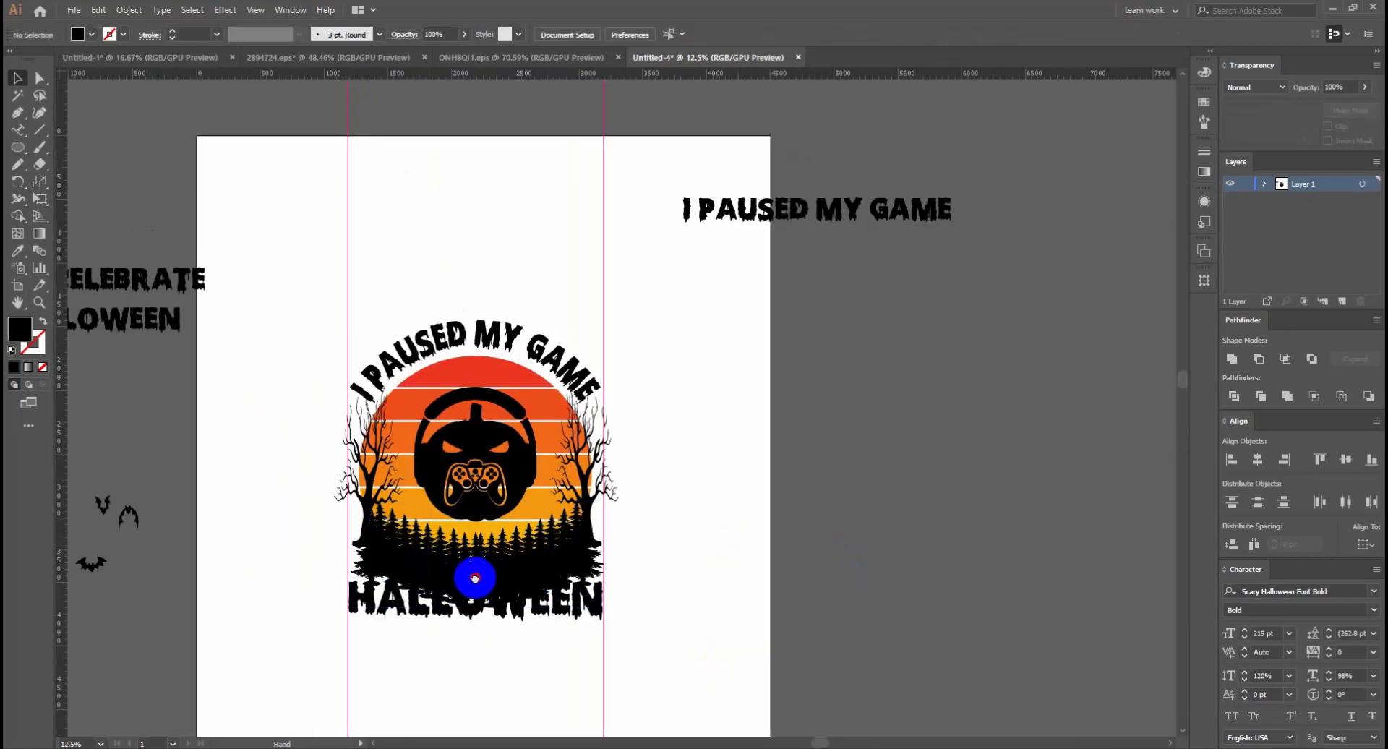
pyautogui.moveTo(475, 579); pyautogui.dragTo(546, 596)
pyautogui.moveTo(165, 589)
pyautogui.mouseDown()
pyautogui.moveTo(554, 392)
pyautogui.moveTo(617, 394)
pyautogui.mouseUp()
# Move the three bat shapes from the pasteboard onto the sunset
pyautogui.click(930, 397)
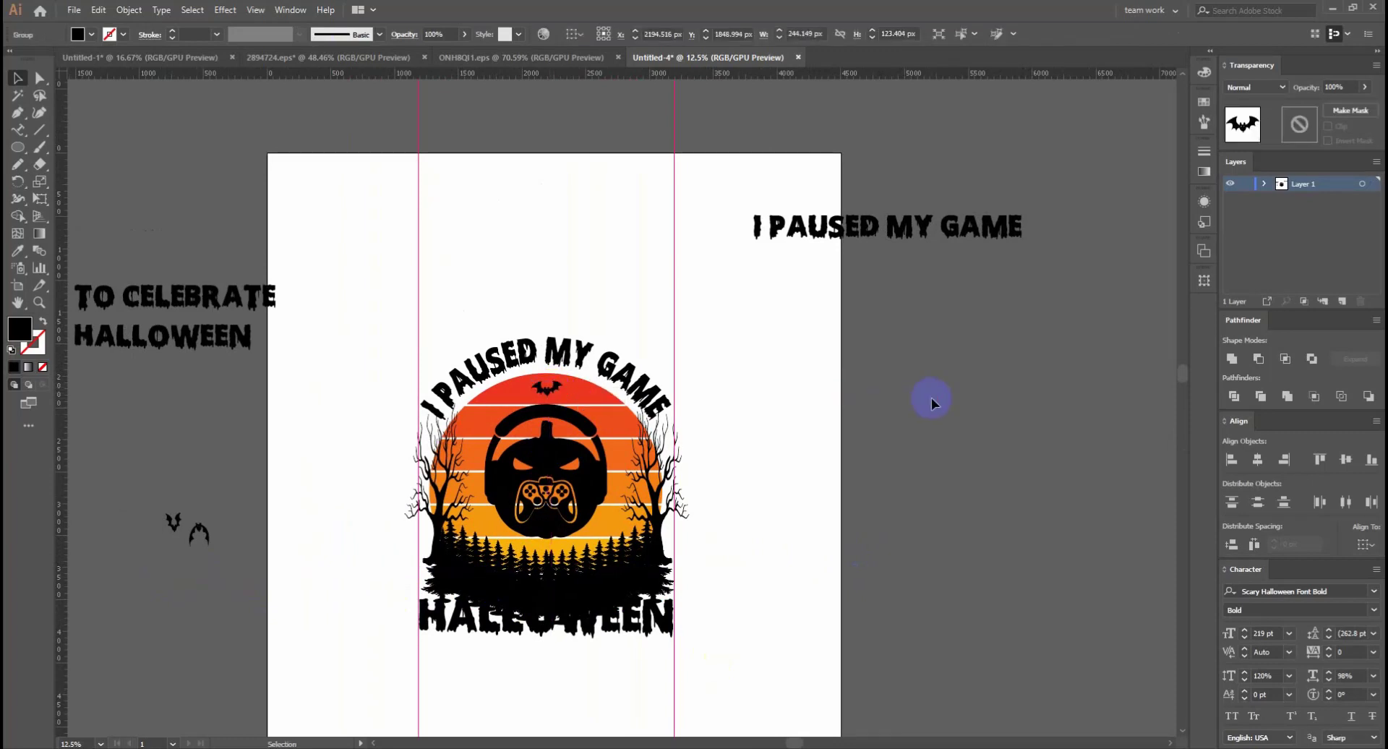
pyautogui.moveTo(208, 536); pyautogui.dragTo(639, 460)
pyautogui.moveTo(176, 519); pyautogui.dragTo(466, 453)
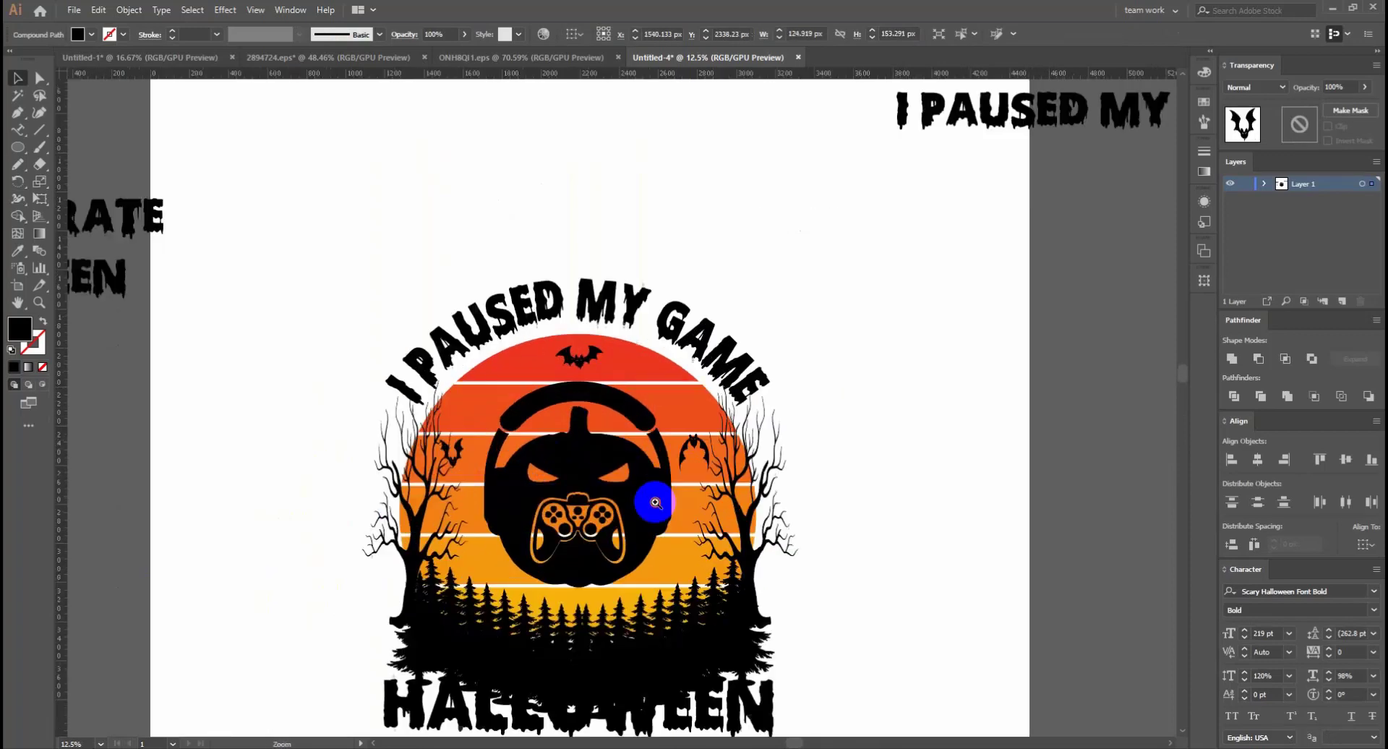
pyautogui.scroll(5, 477, 455)
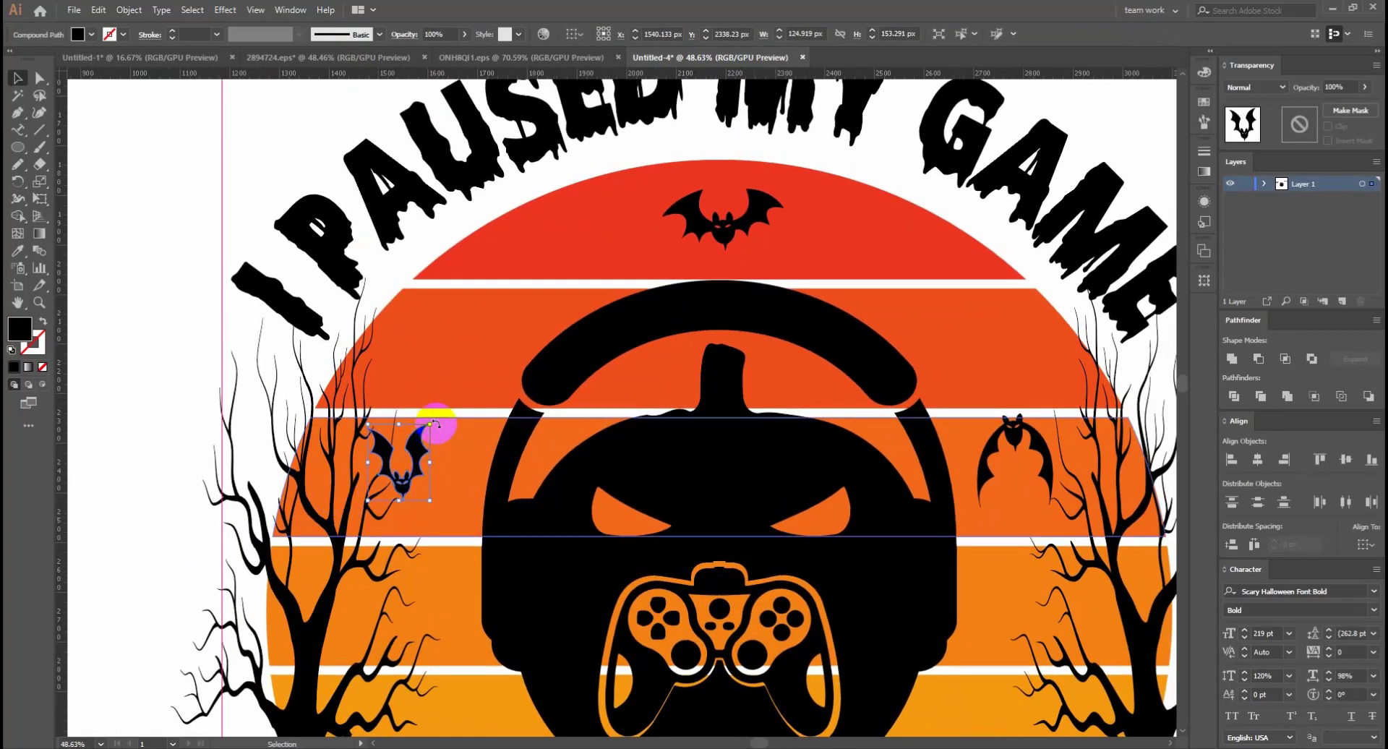
pyautogui.hotkey('ctrl', '0')
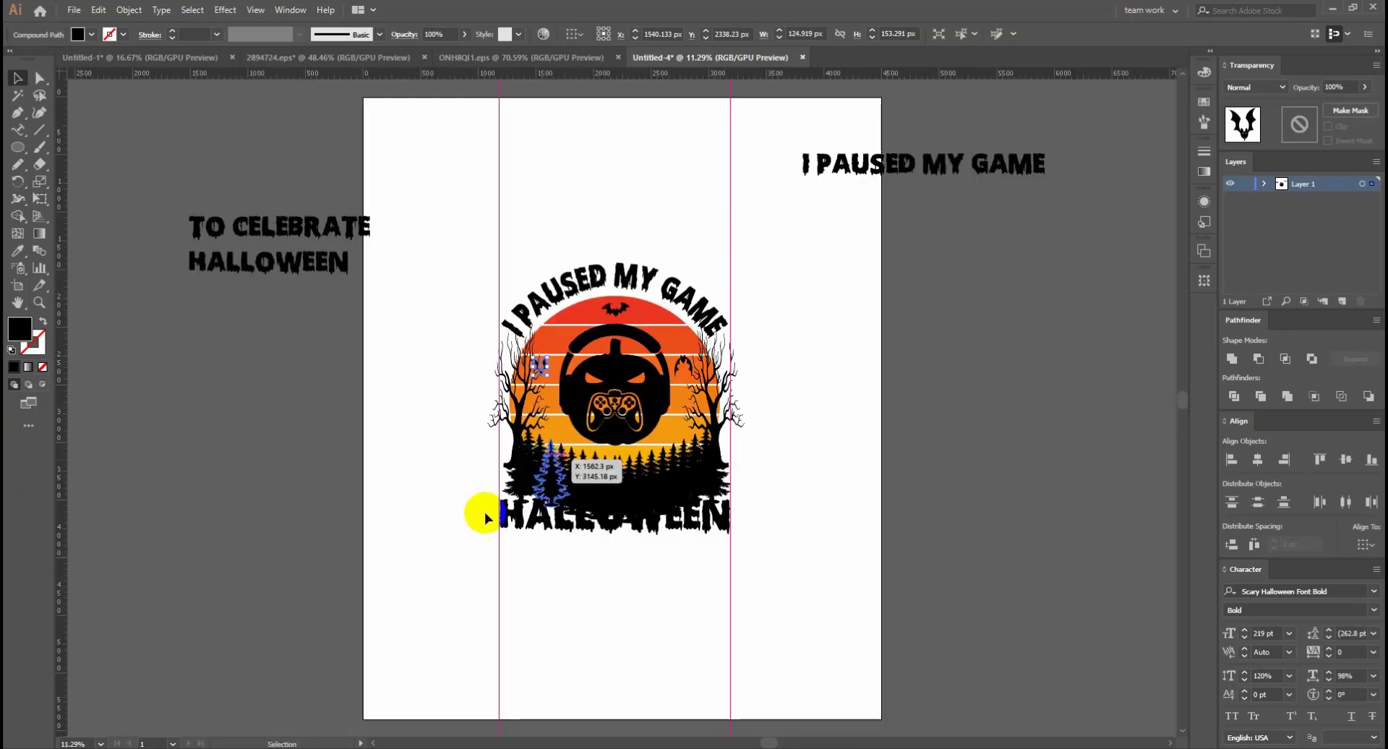
# Zoom in on the pumpkin and scale down the right-hand bat
pyautogui.click(421, 539)
pyautogui.press('z')
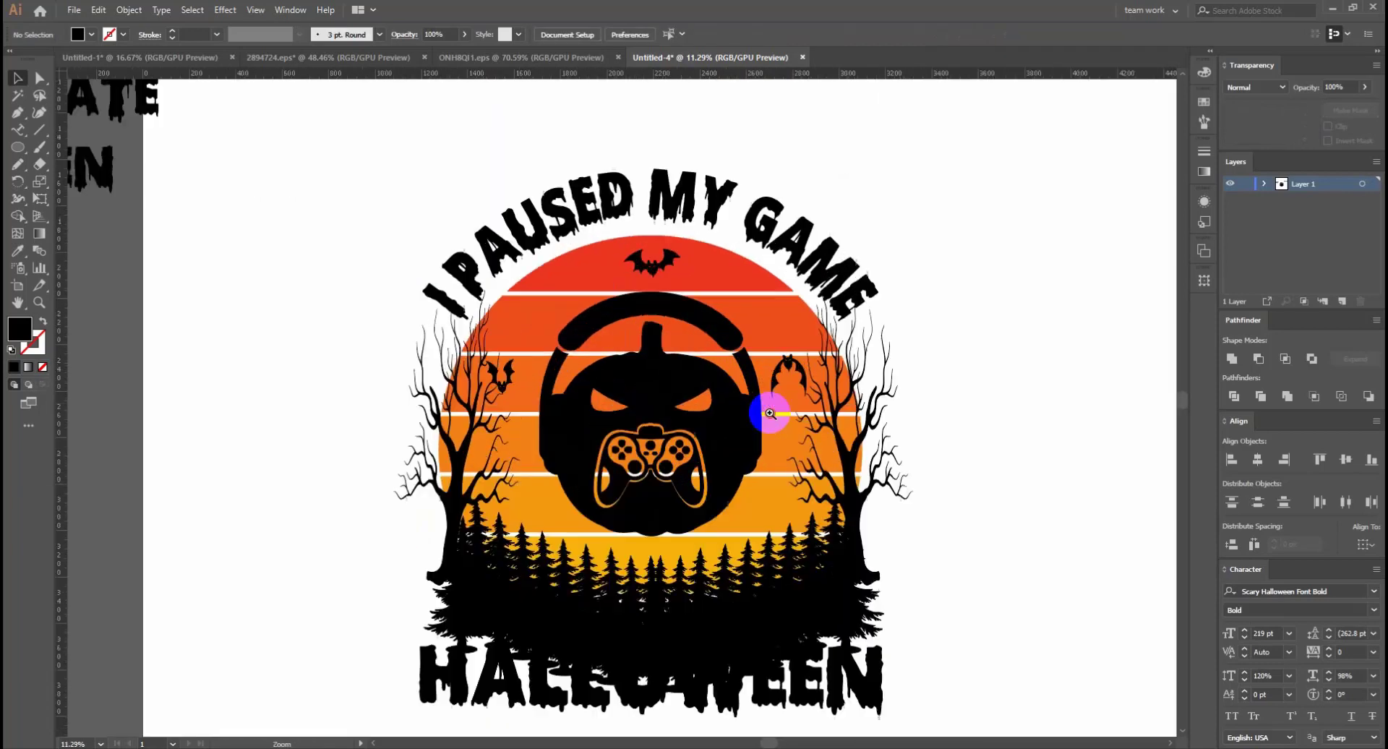
pyautogui.moveTo(609, 379); pyautogui.dragTo(837, 425)
pyautogui.press('v')
pyautogui.click(962, 376)
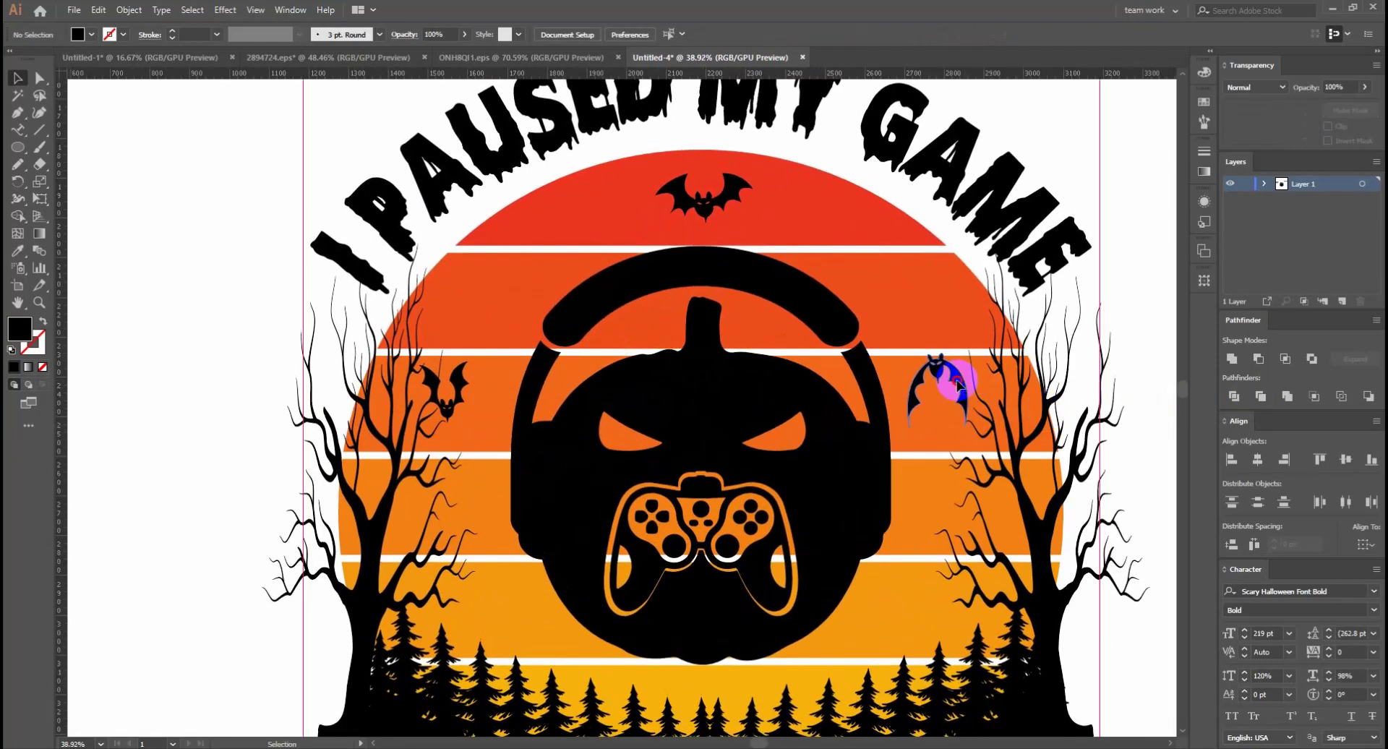
pyautogui.moveTo(966, 354); pyautogui.dragTo(969, 387)
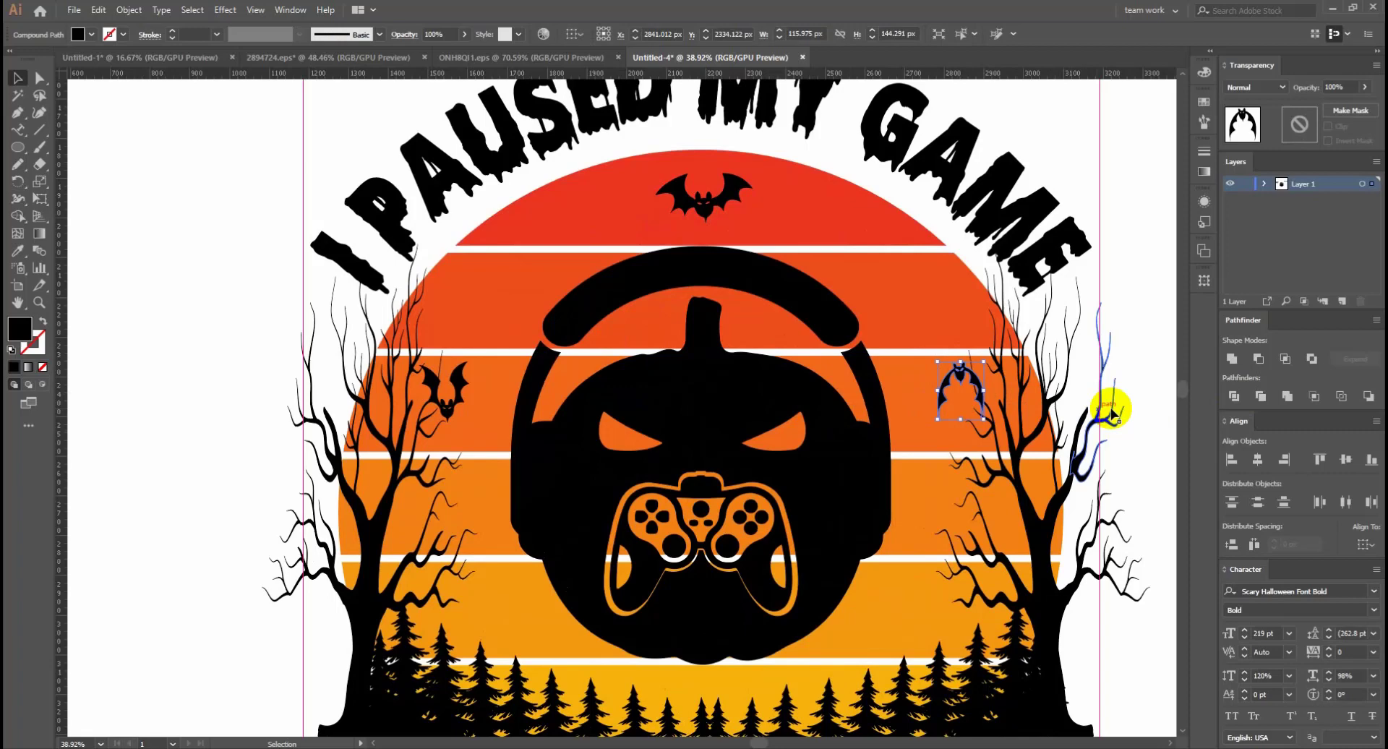
pyautogui.click(1150, 353)
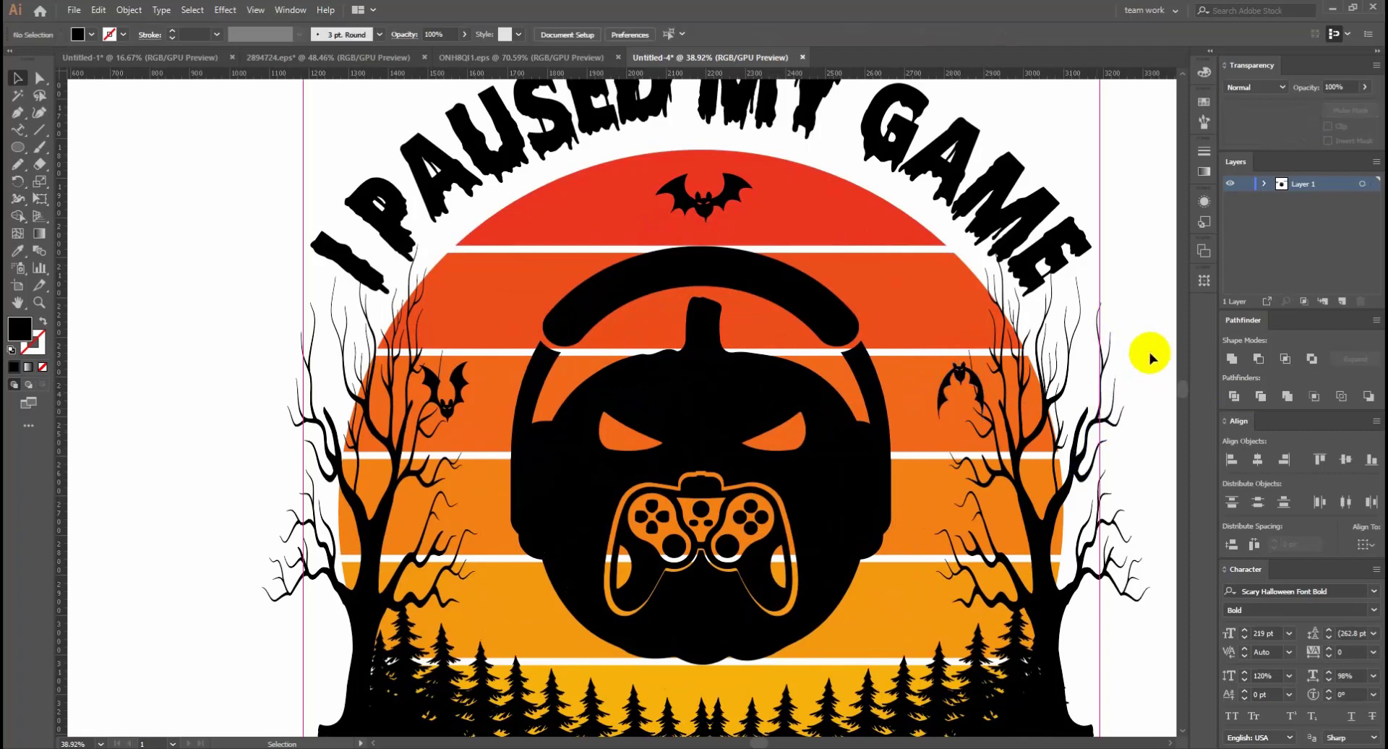
# Shift the left bat slightly and place a copy of it above
pyautogui.moveTo(459, 389)
pyautogui.mouseDown()
pyautogui.moveTo(442, 385)
pyautogui.moveTo(514, 276)
pyautogui.mouseUp()
pyautogui.click(453, 389)
pyautogui.click(378, 403)
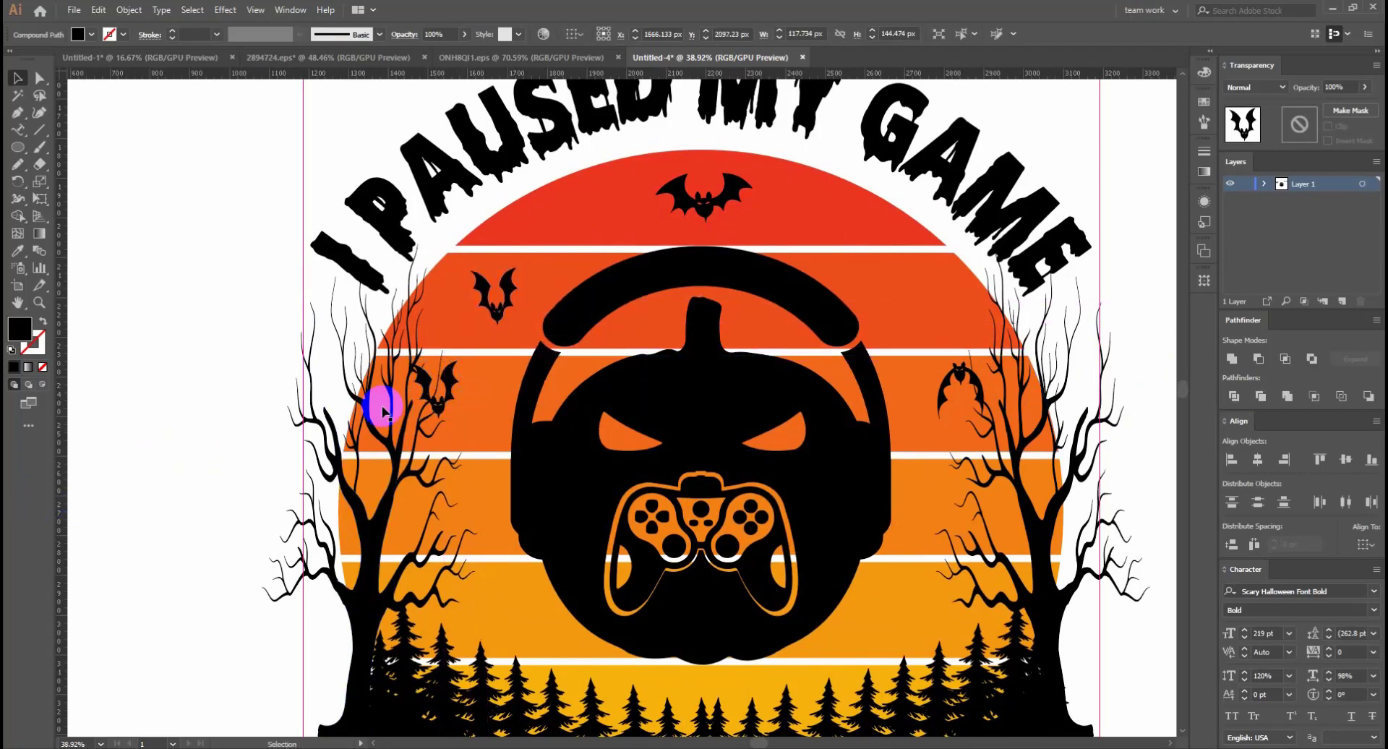
pyautogui.keyDown('alt'); pyautogui.click(779, 409); pyautogui.keyUp('alt')
pyautogui.keyDown('alt'); pyautogui.click(768, 403); pyautogui.keyUp('alt')
# Nudge the top bat left so it sits centred over the sun
pyautogui.moveTo(356, 465); pyautogui.dragTo(456, 536)
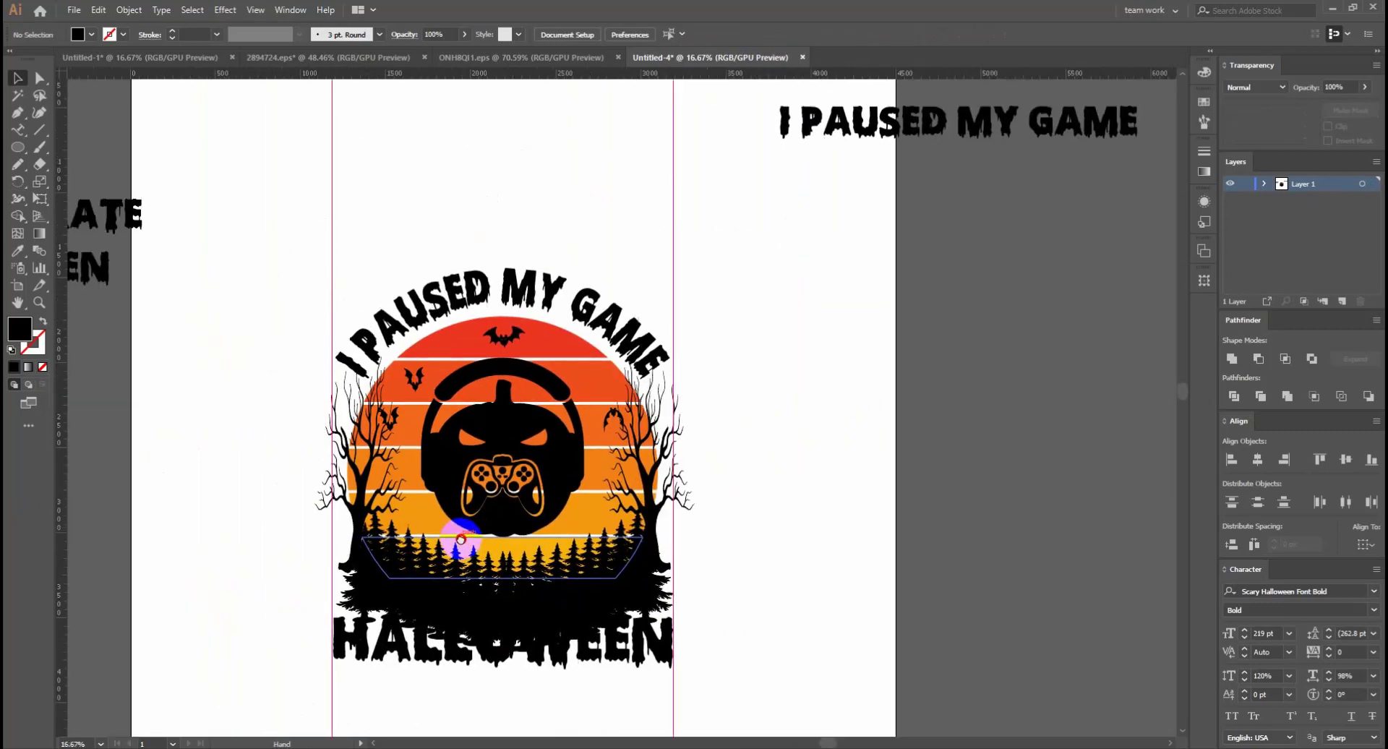
pyautogui.moveTo(535, 442)
pyautogui.mouseDown()
pyautogui.moveTo(486, 411)
pyautogui.moveTo(533, 427)
pyautogui.mouseUp()
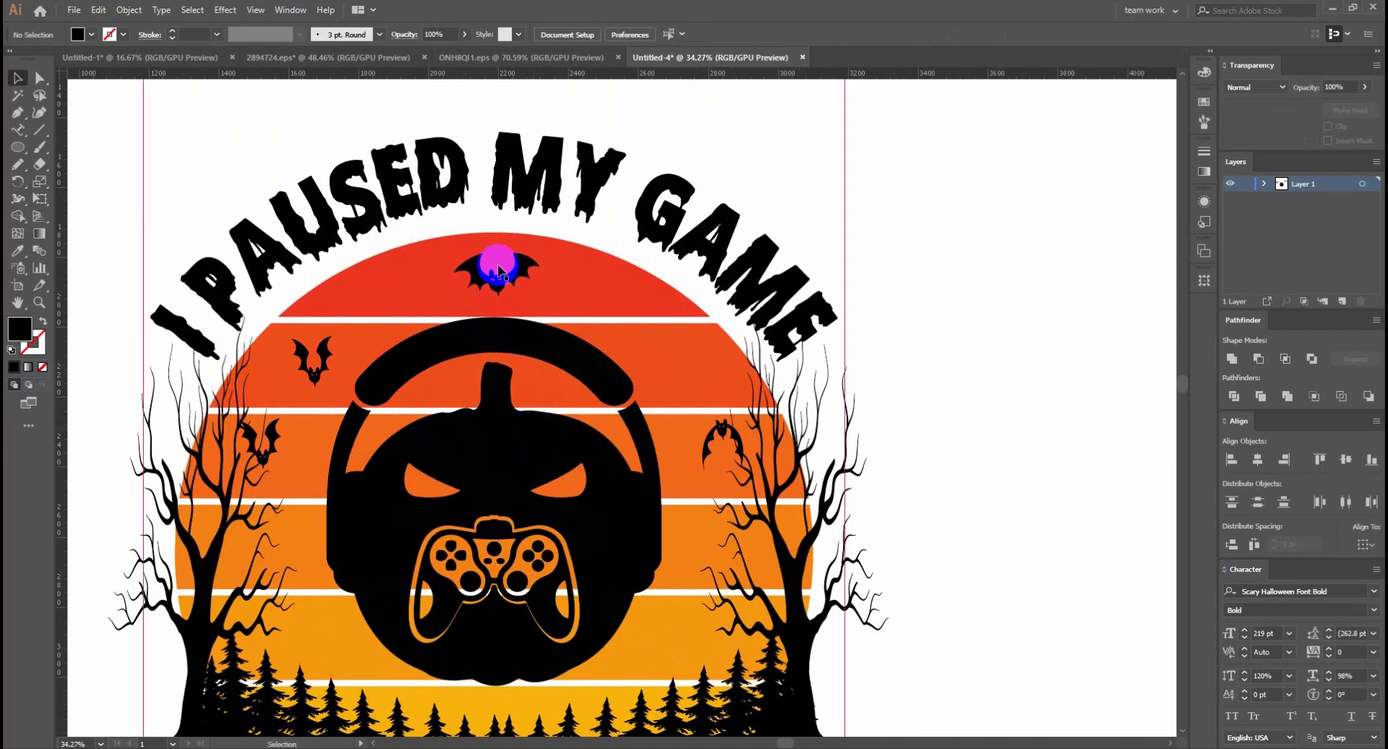
pyautogui.click(511, 279)
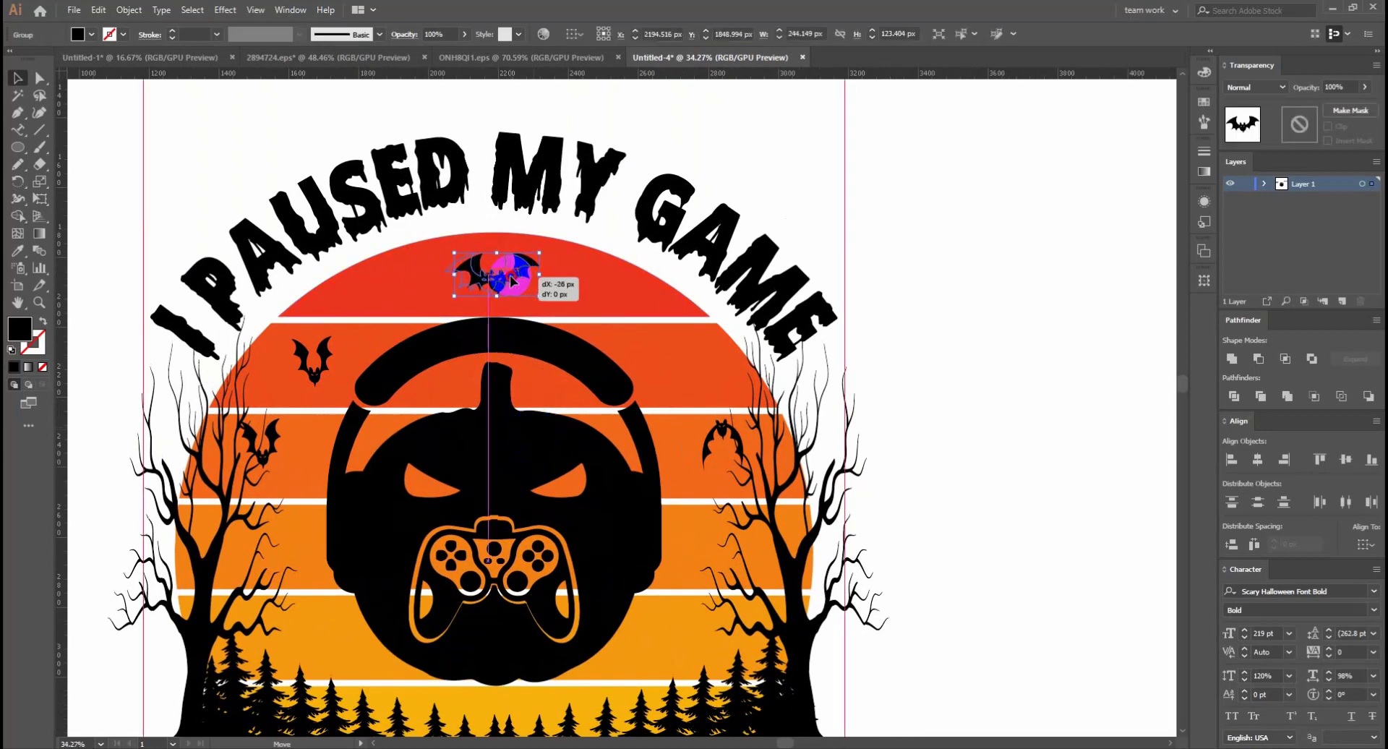
pyautogui.moveTo(510, 282); pyautogui.dragTo(506, 282)
pyautogui.click(1041, 450)
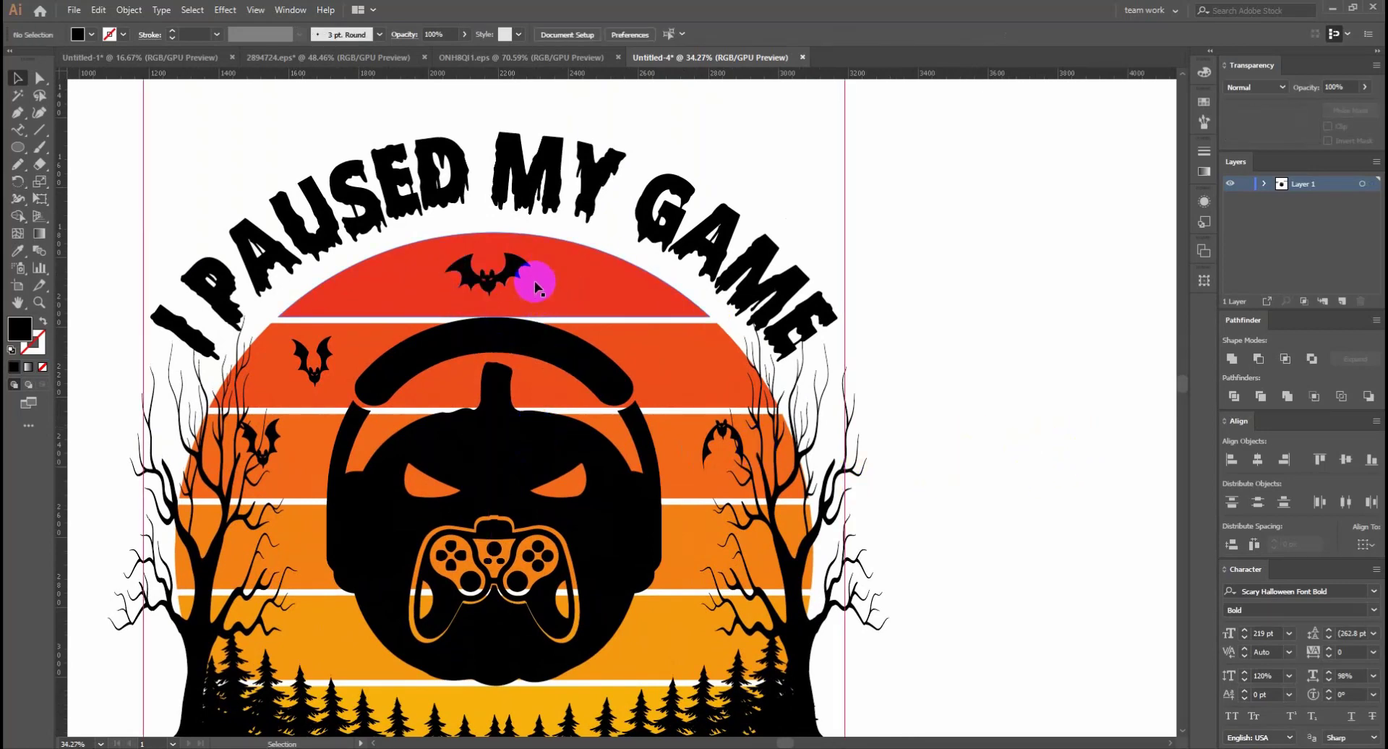
# Copy bats across to the opposite side so each side has a matching pair
pyautogui.moveTo(515, 274); pyautogui.dragTo(519, 275)
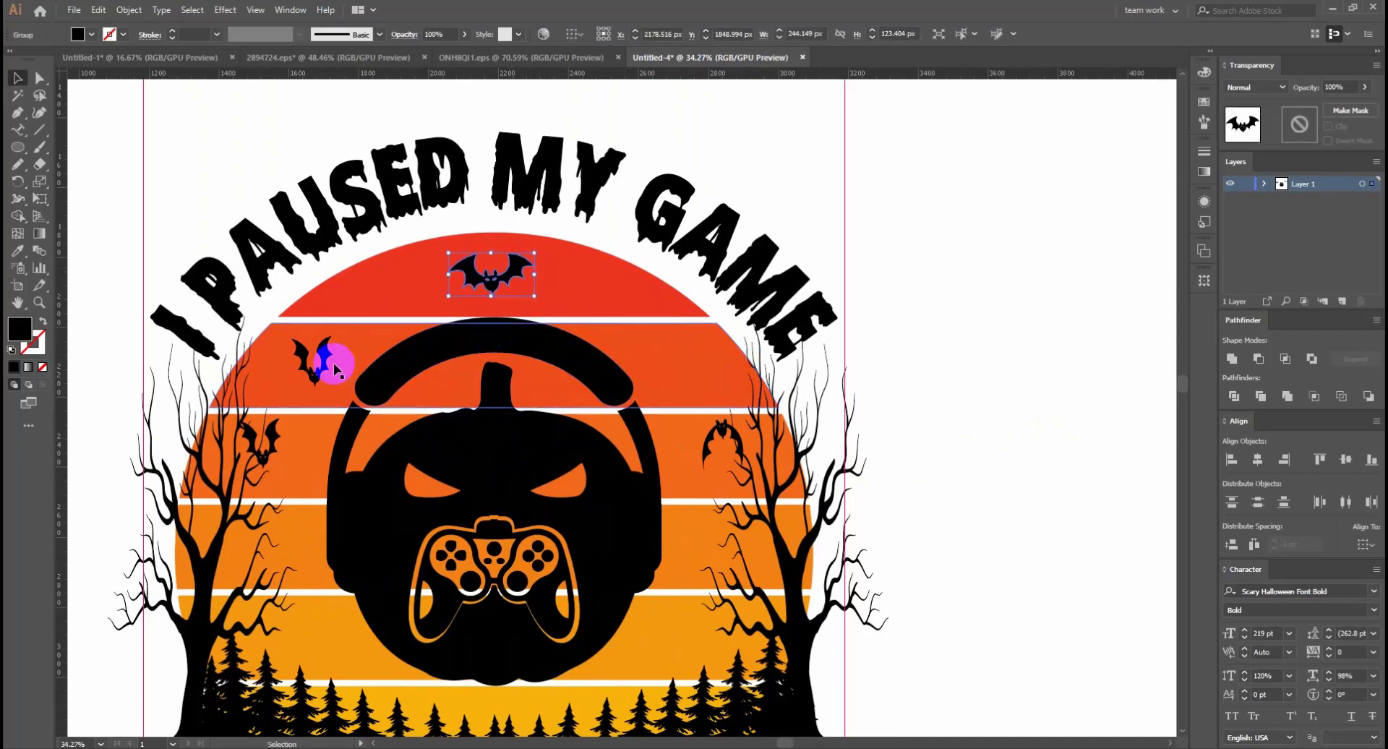
pyautogui.moveTo(318, 361); pyautogui.dragTo(694, 367)
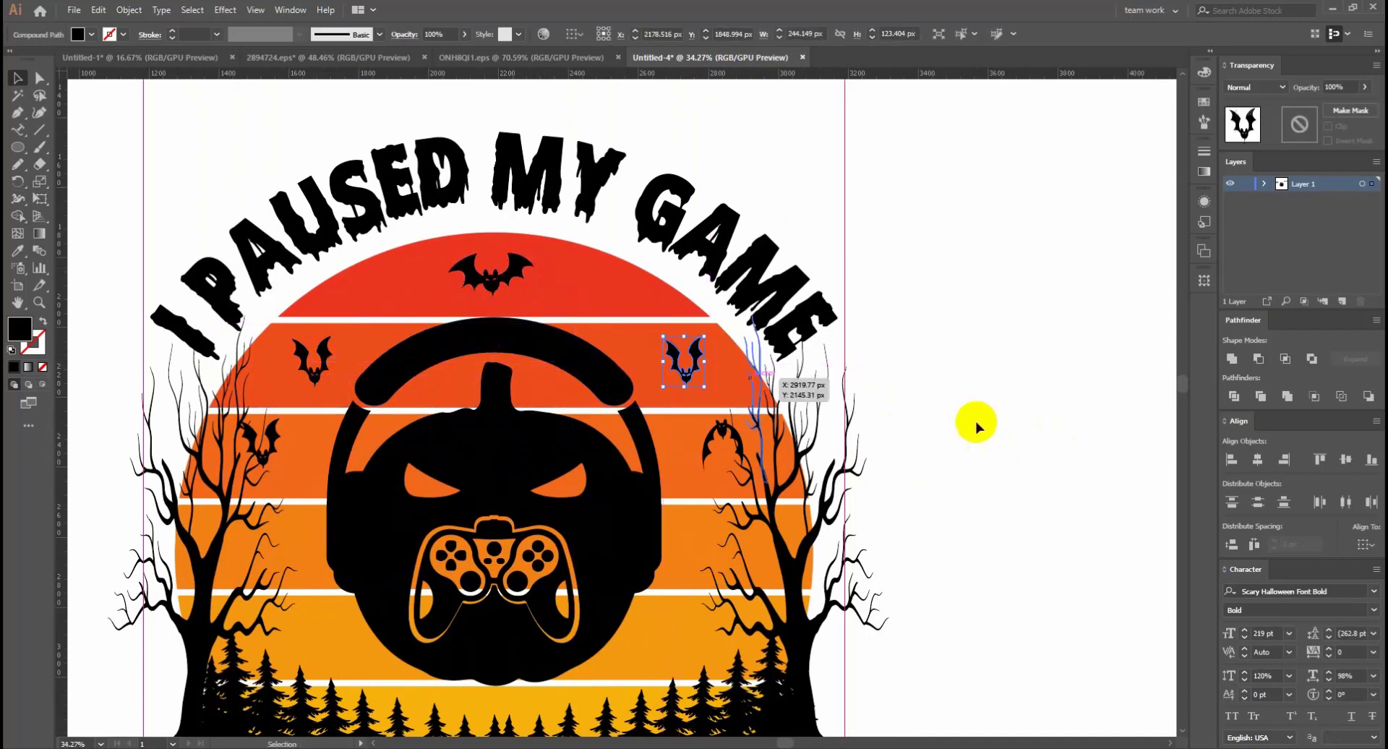
pyautogui.click(969, 419)
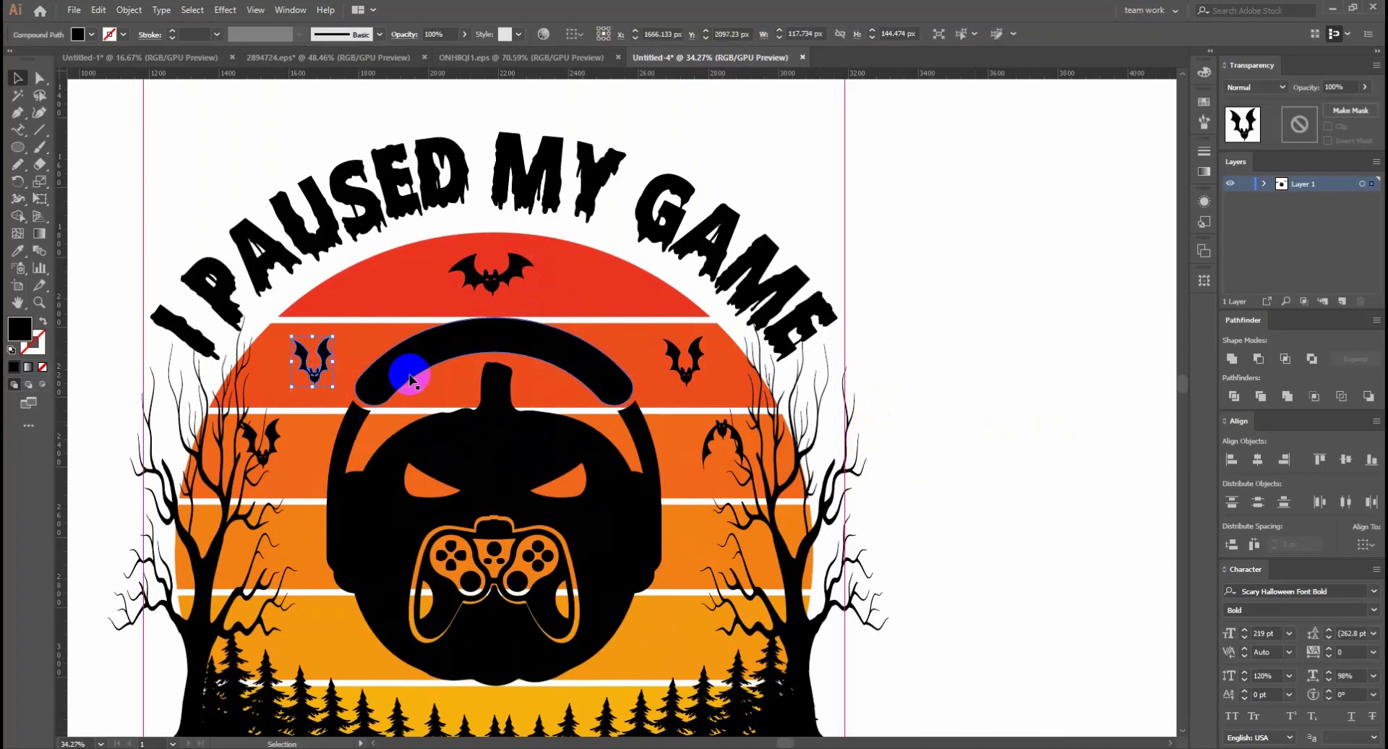
pyautogui.moveTo(325, 373)
pyautogui.mouseDown()
pyautogui.moveTo(725, 439)
pyautogui.moveTo(300, 358)
pyautogui.mouseUp()
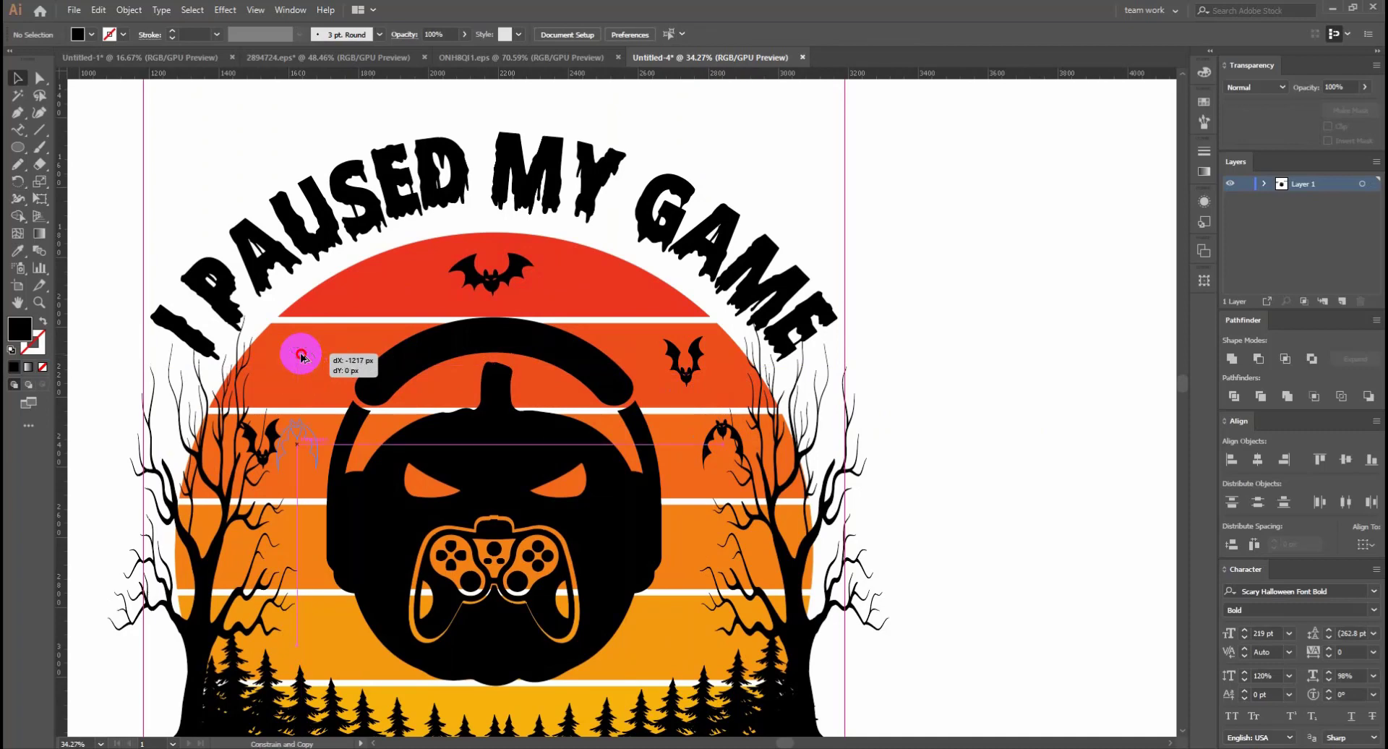
pyautogui.moveTo(301, 357); pyautogui.dragTo(300, 357)
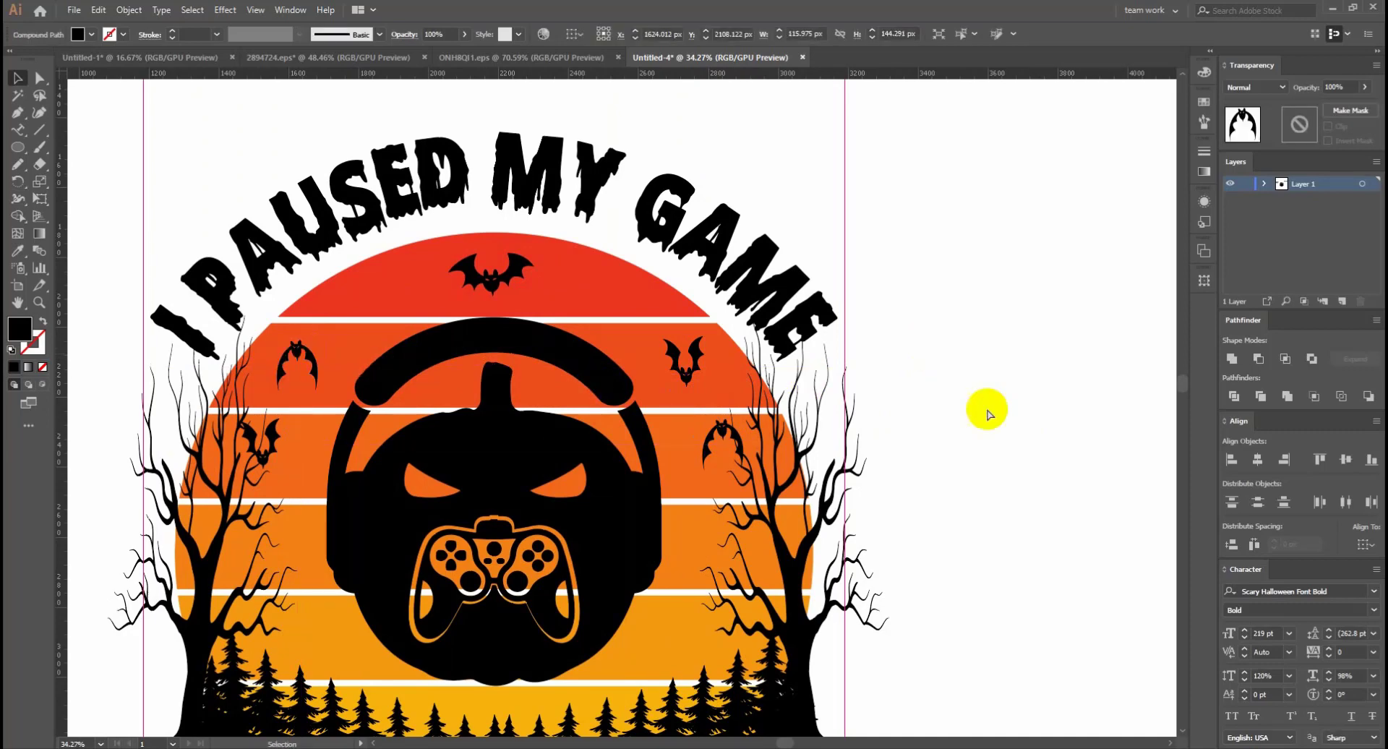
pyautogui.scroll(-3, 507, 520)
pyautogui.scroll(3, 450, 578)
pyautogui.scroll(1, 450, 579)
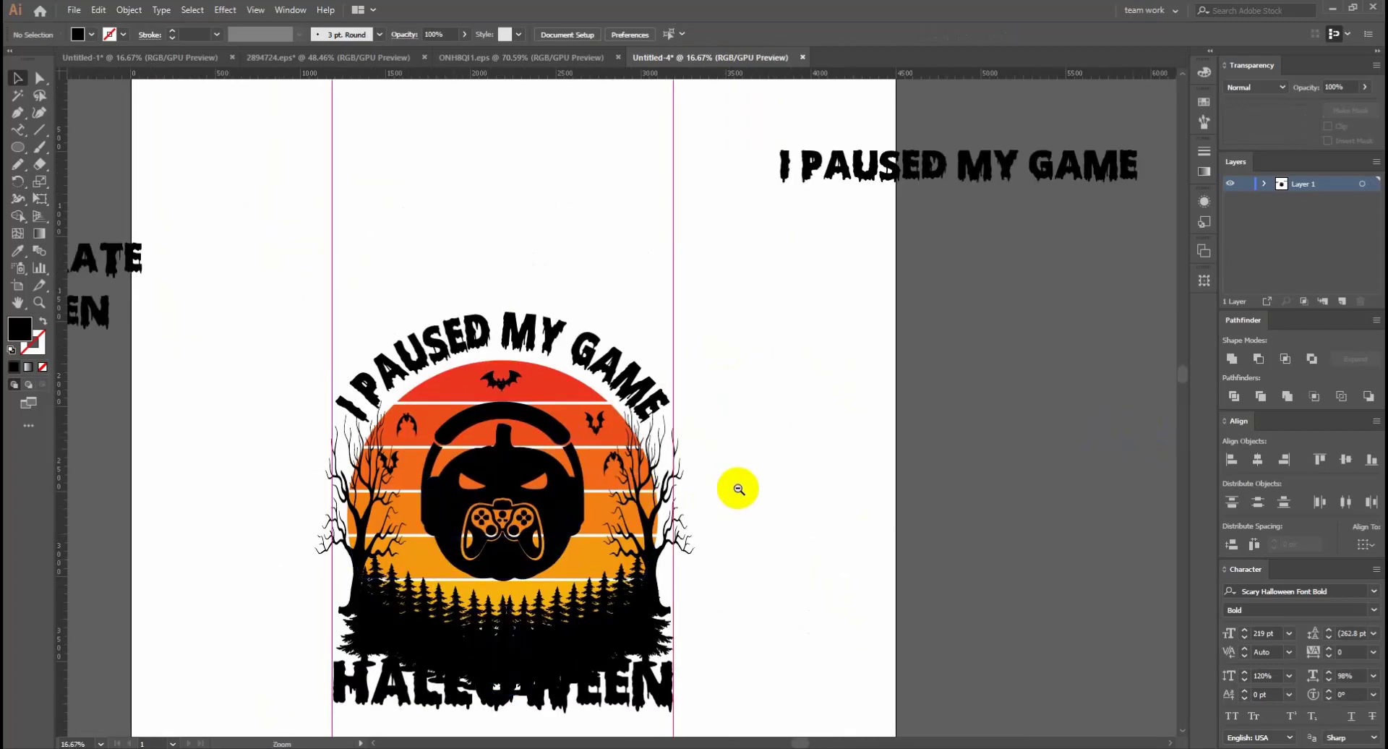
# Scale the top bat over the sun slightly smaller
pyautogui.hotkey('ctrl', '-')
pyautogui.moveTo(610, 433)
pyautogui.mouseDown()
pyautogui.moveTo(792, 512)
pyautogui.moveTo(763, 515)
pyautogui.mouseUp()
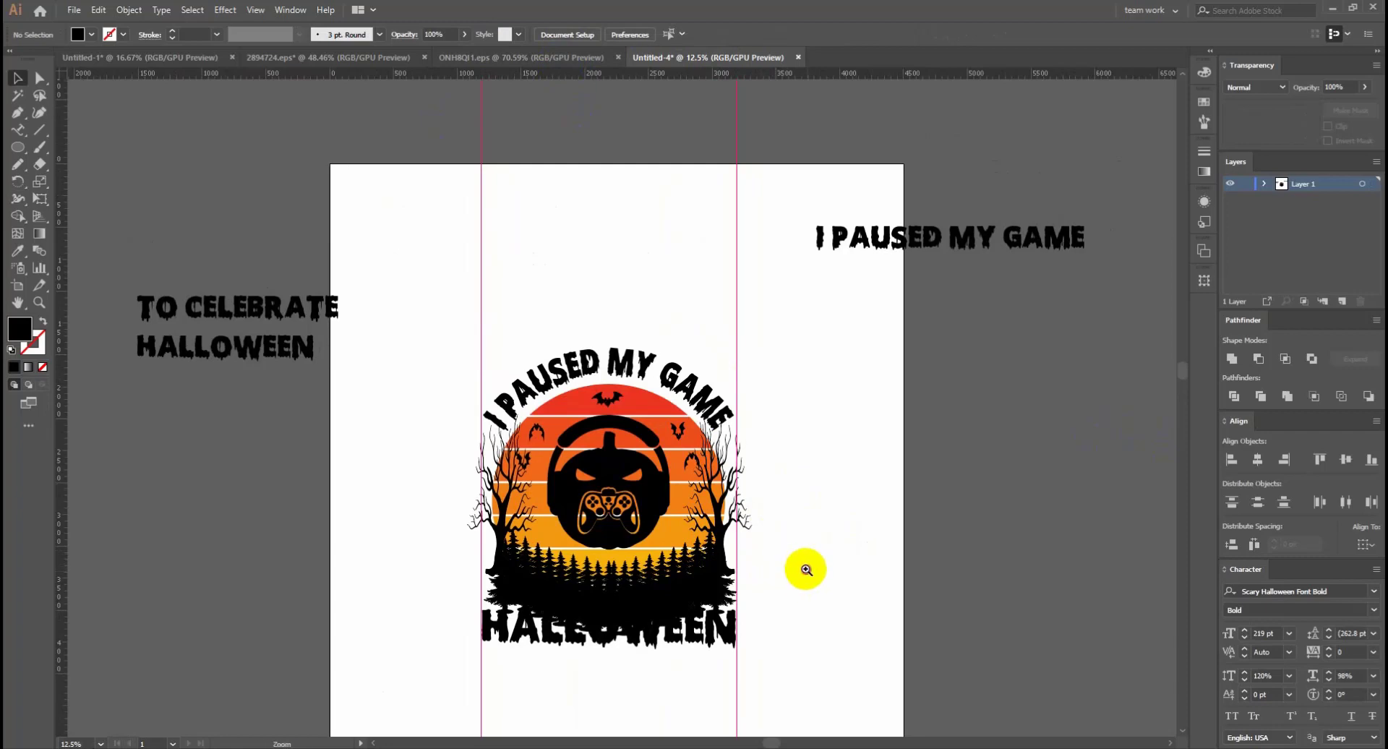
pyautogui.scroll(1, 803, 567)
pyautogui.moveTo(527, 397); pyautogui.dragTo(733, 468)
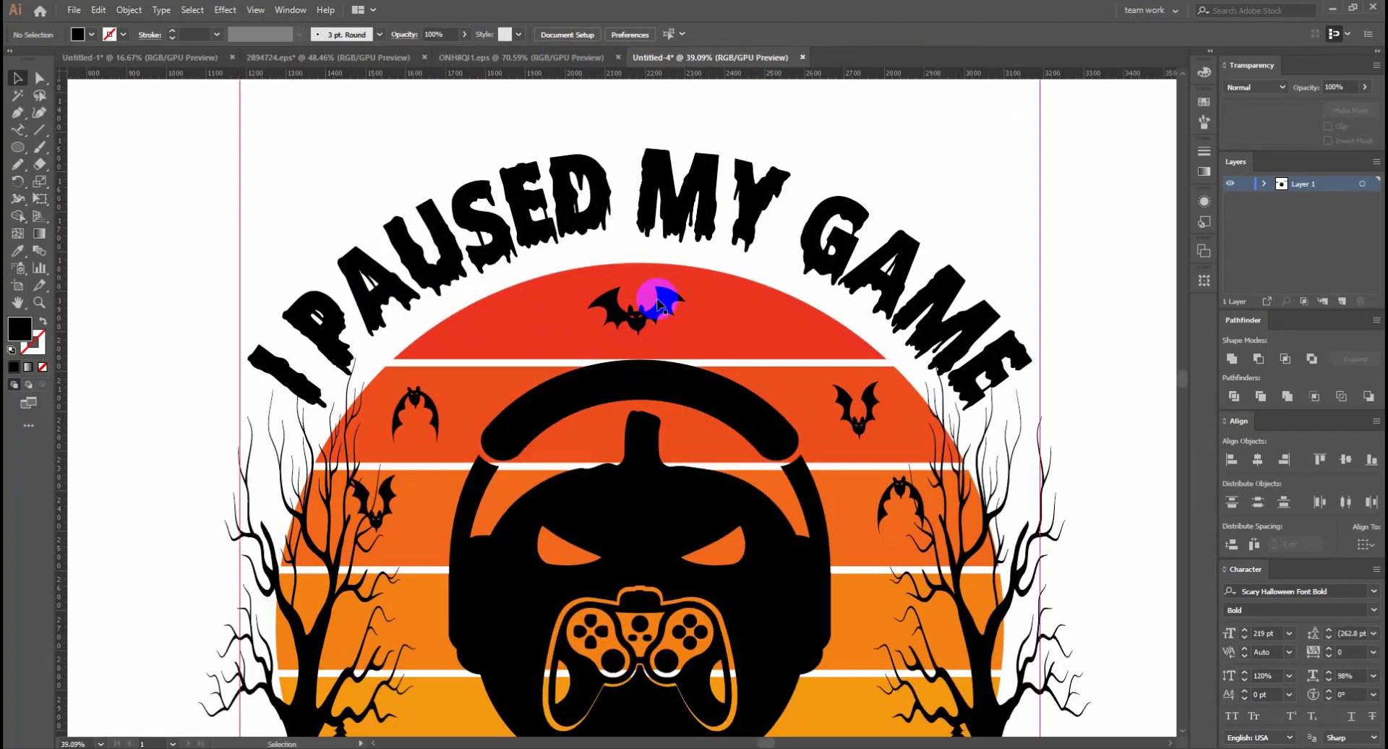
pyautogui.click(661, 304)
pyautogui.moveTo(683, 289); pyautogui.dragTo(672, 293)
pyautogui.click(891, 159)
# Shrink the upper-left bat slightly to mirror its right-side partner
pyautogui.scroll(-2, 733, 456)
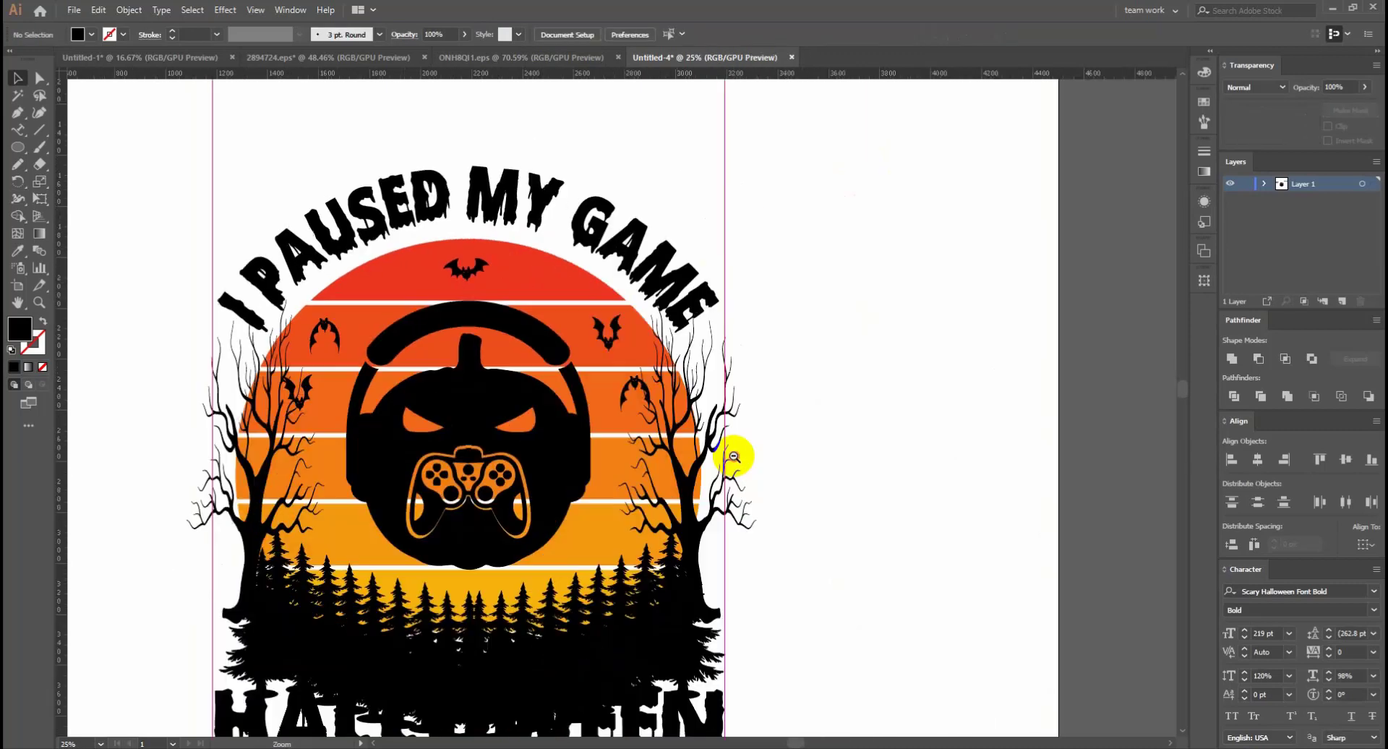
pyautogui.moveTo(558, 365); pyautogui.dragTo(594, 275)
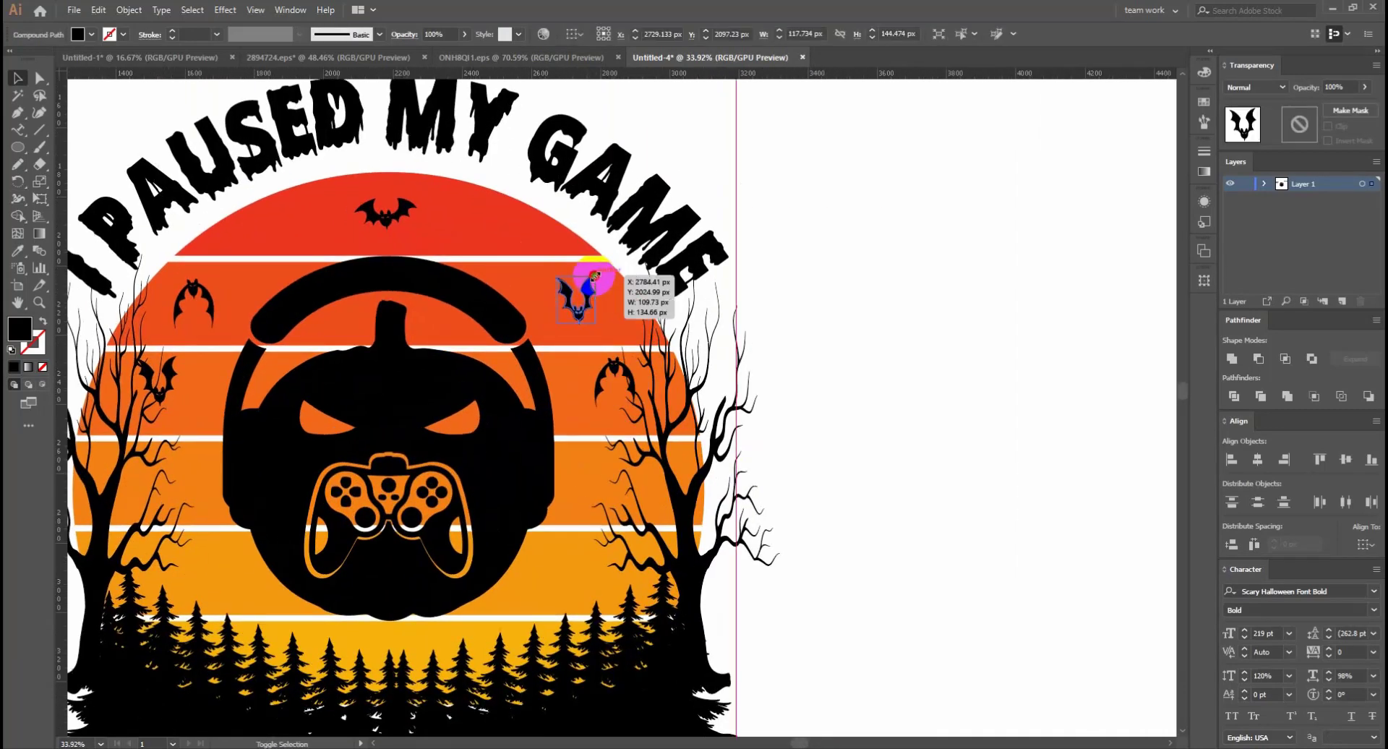
pyautogui.click(202, 299)
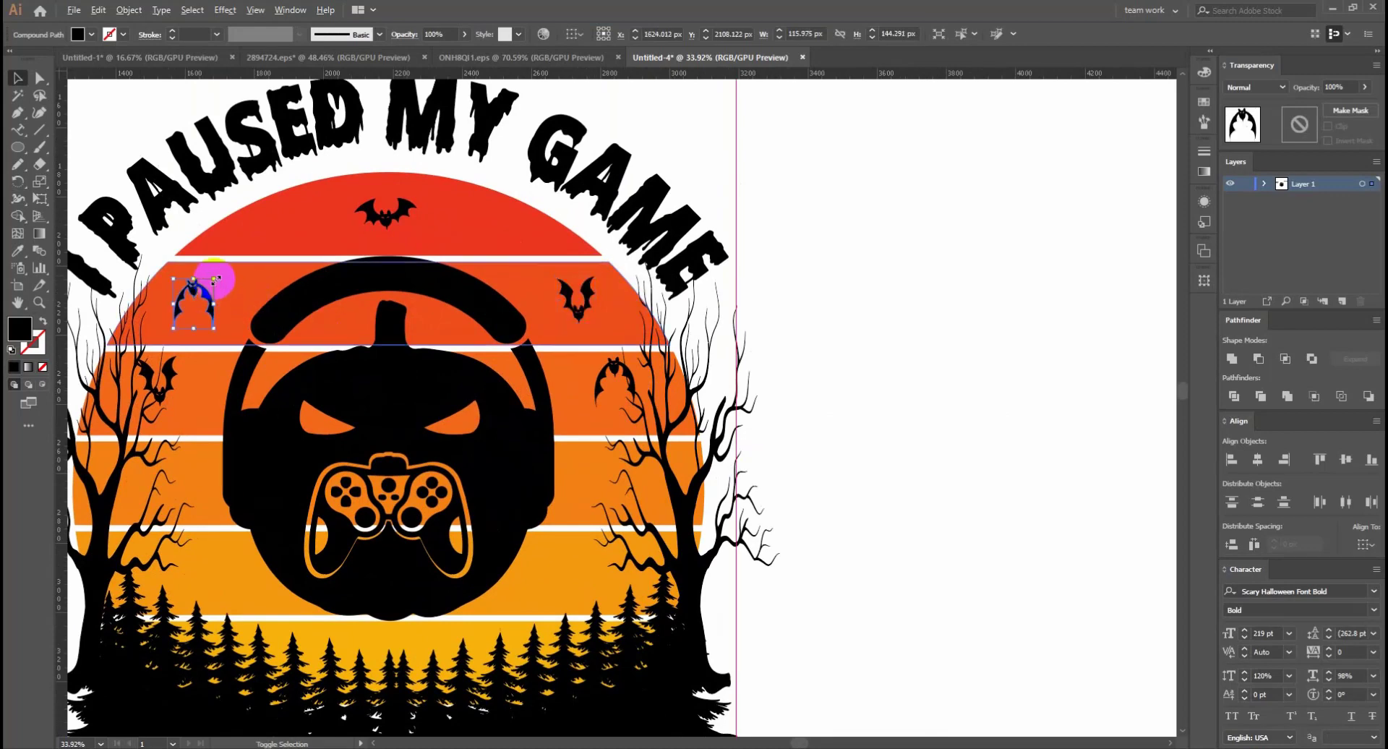
pyautogui.moveTo(215, 278); pyautogui.dragTo(206, 286)
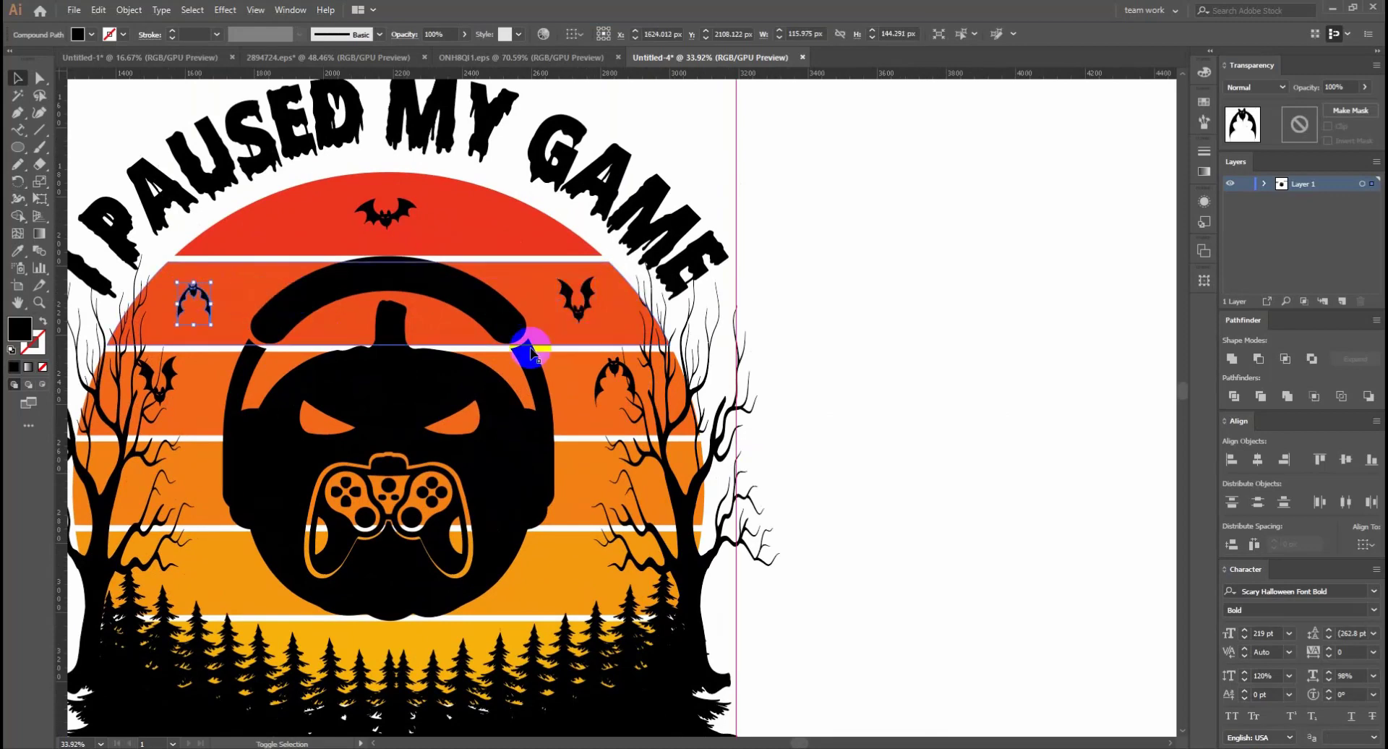
pyautogui.click(859, 408)
pyautogui.scroll(-2, 607, 480)
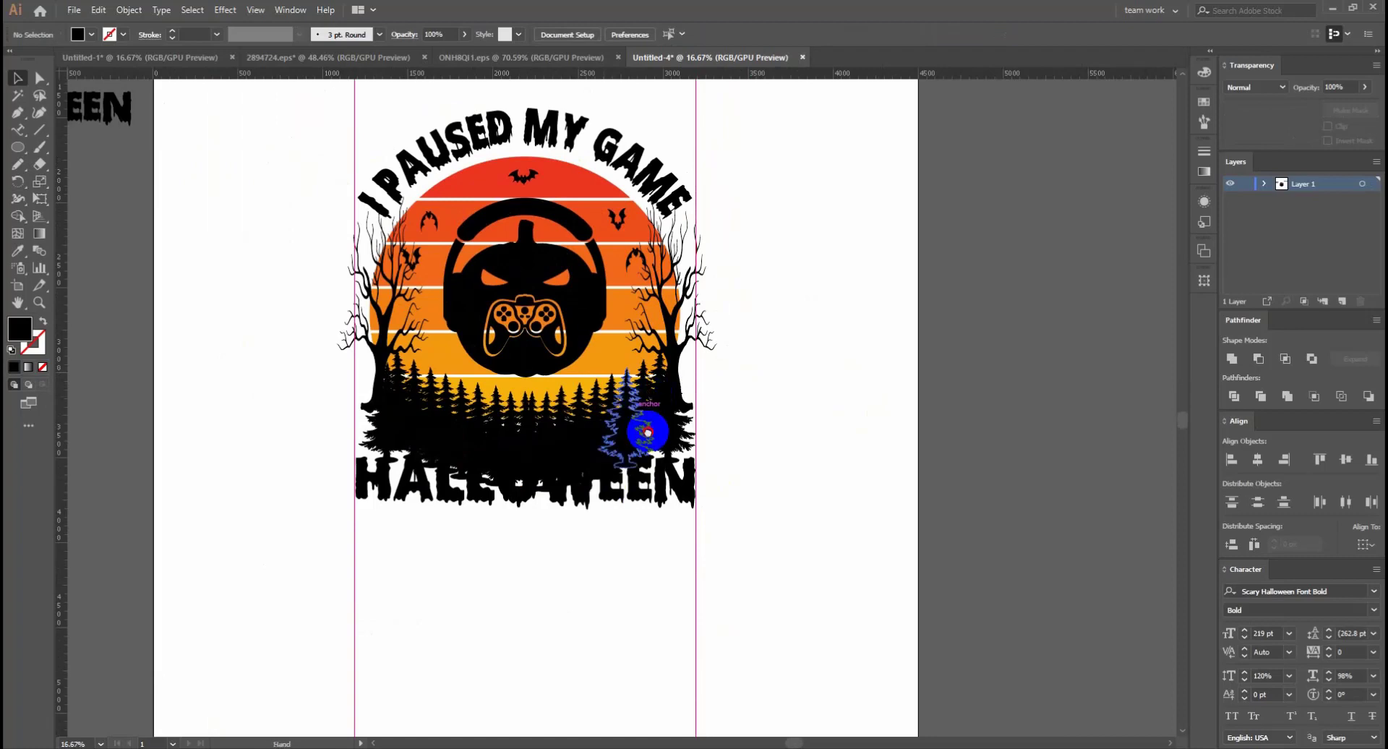
pyautogui.scroll(2, 621, 470)
pyautogui.click(588, 517)
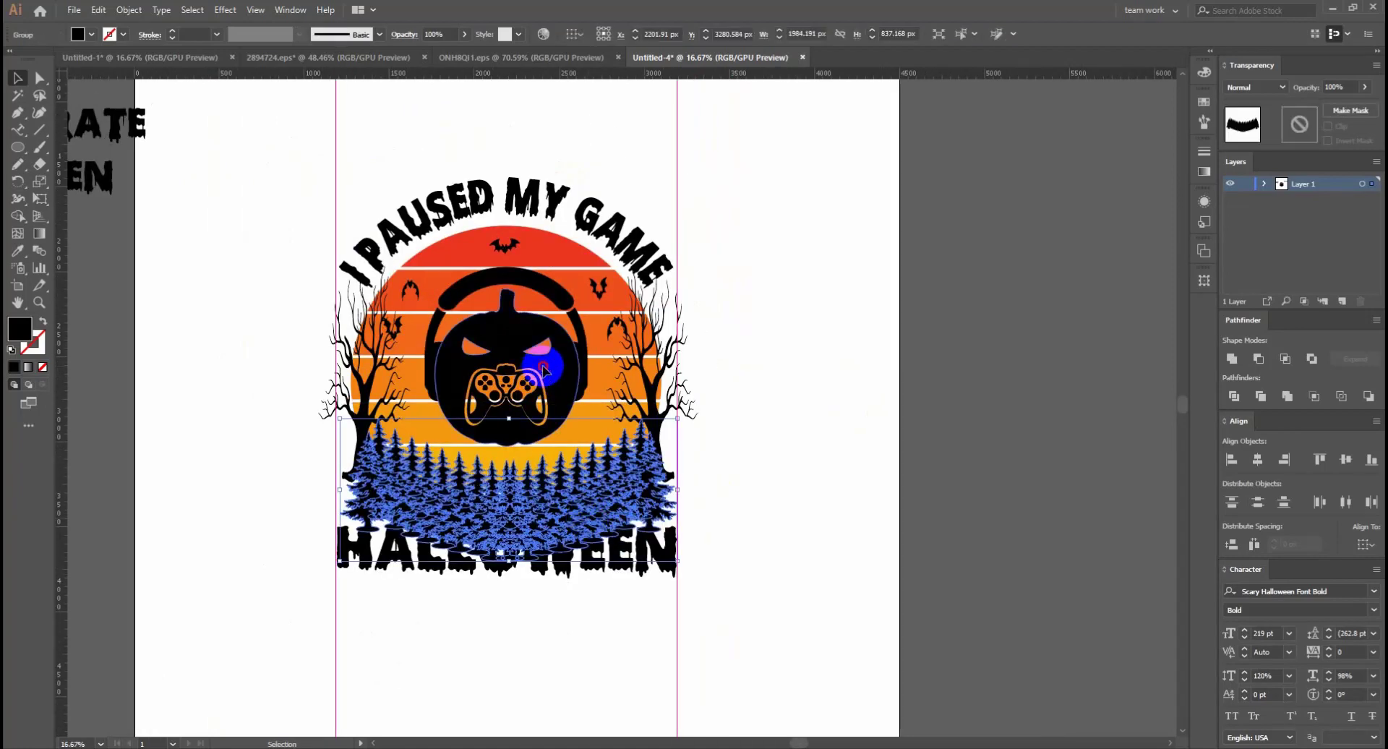
# Select the pumpkin group, pine trees and stripe lines, then clear the selection
pyautogui.click(544, 388)
pyautogui.click(614, 489)
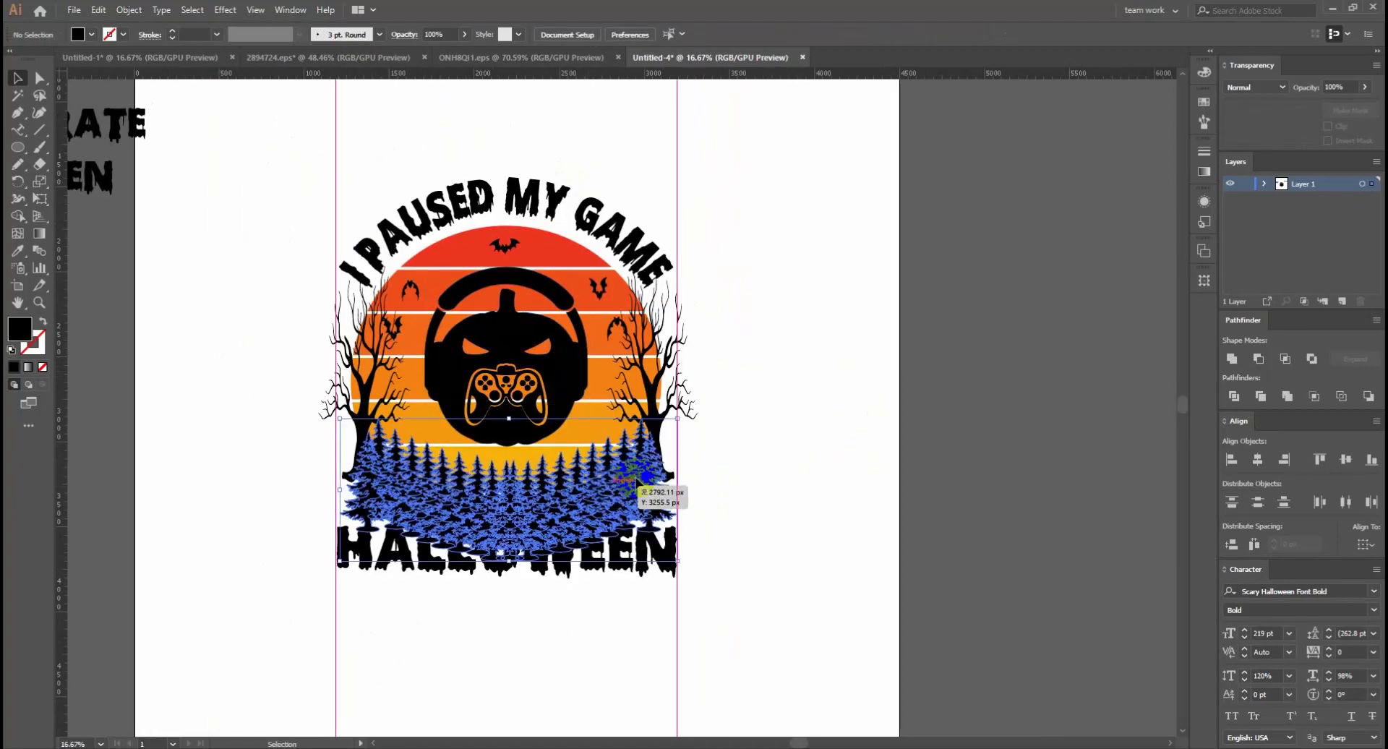
pyautogui.keyDown('shift'); pyautogui.click(635, 396); pyautogui.keyUp('shift')
pyautogui.keyDown('shift'); pyautogui.click(418, 395); pyautogui.keyUp('shift')
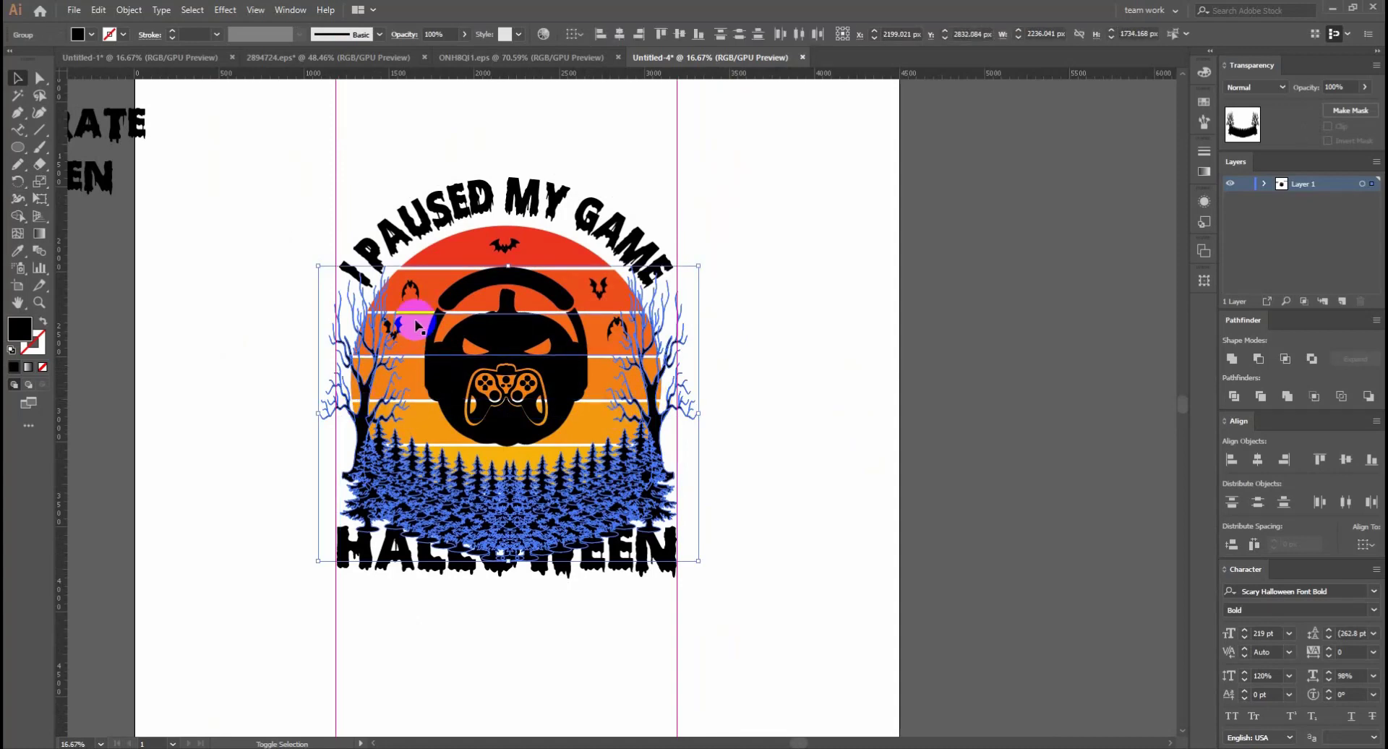
pyautogui.click(788, 384)
# Group the five bats, then select both side trees and the pine forest
pyautogui.click(409, 336)
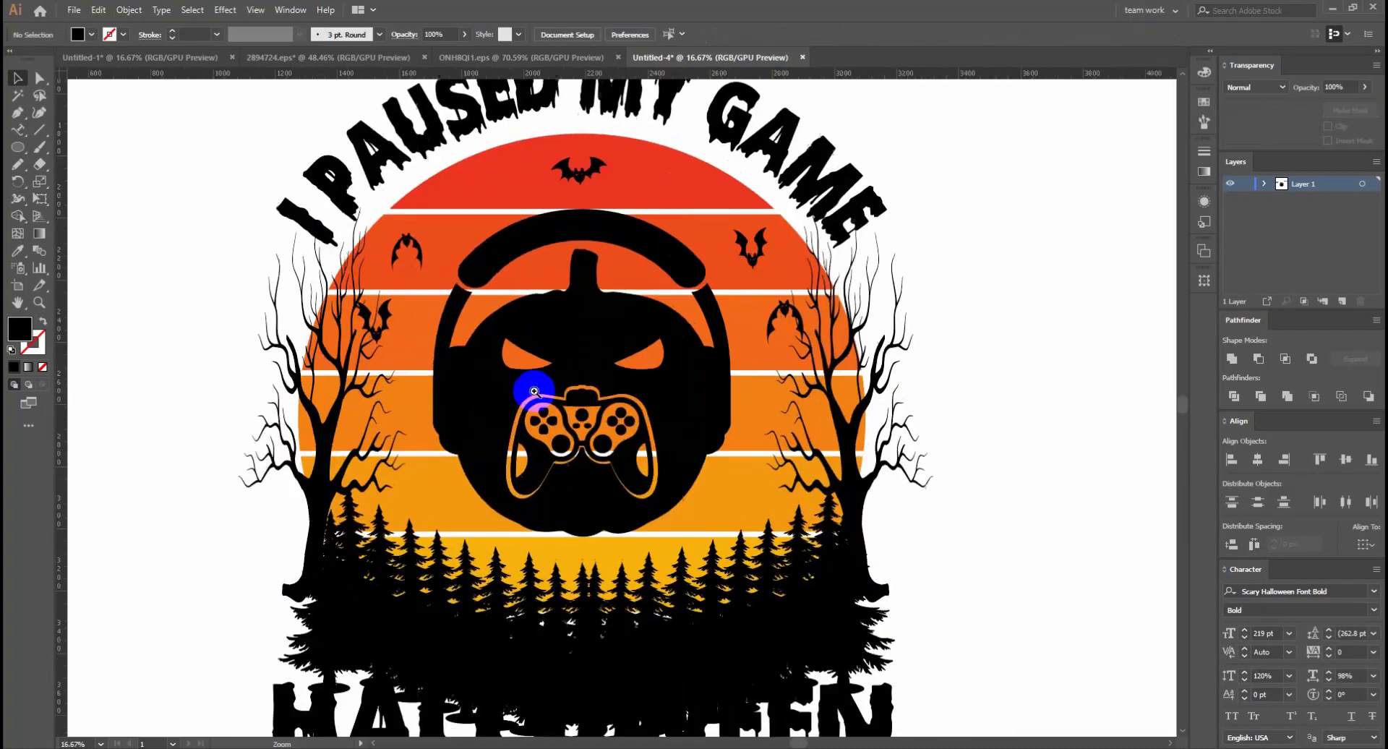
pyautogui.keyDown('shift'); pyautogui.click(407, 247); pyautogui.keyUp('shift')
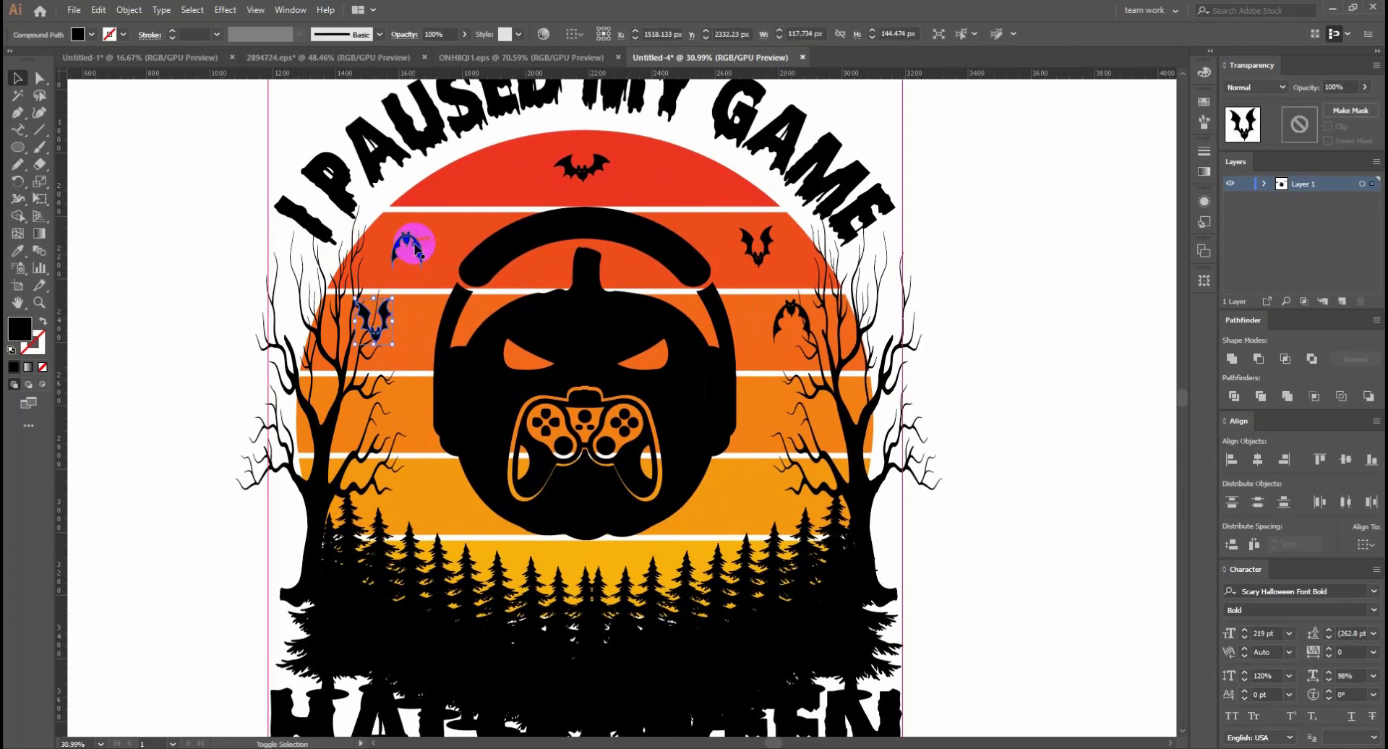
pyautogui.keyDown('shift'); pyautogui.click(585, 176); pyautogui.keyUp('shift')
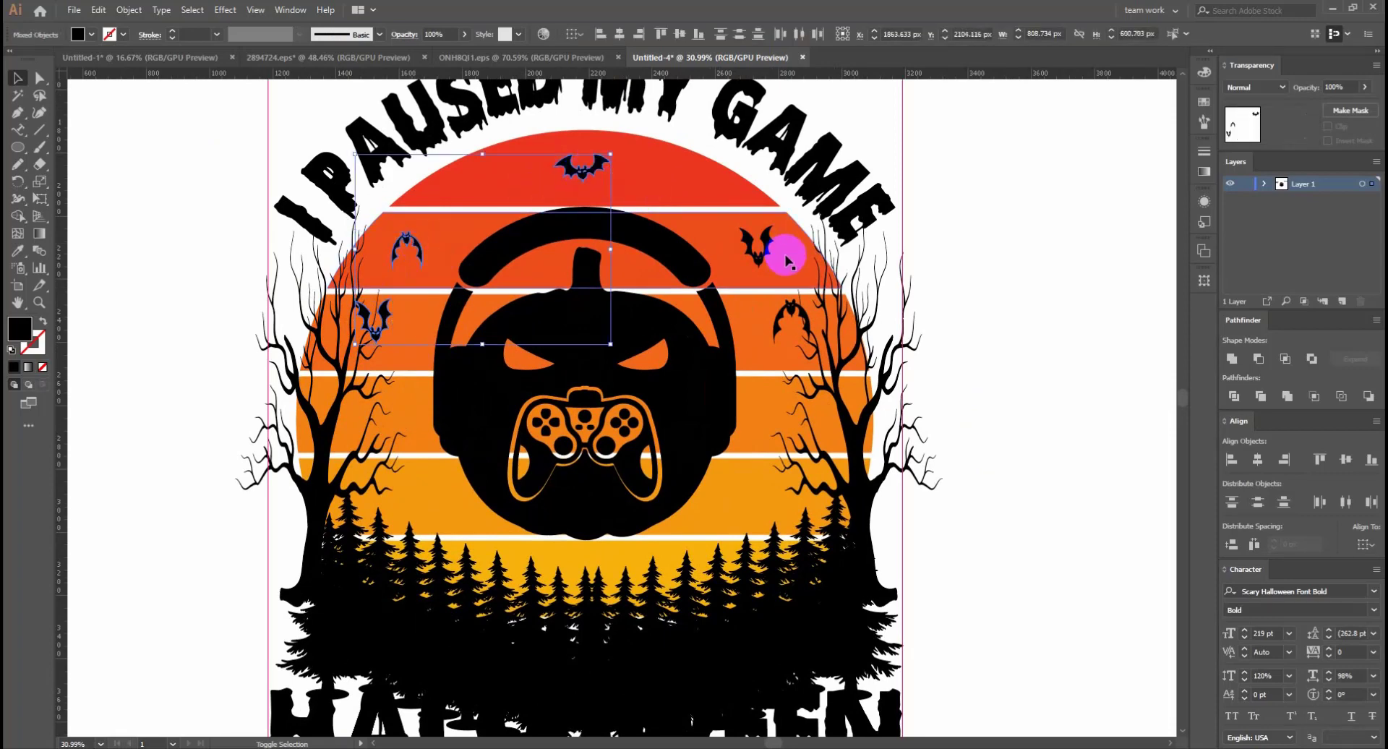
pyautogui.keyDown('shift'); pyautogui.click(757, 245); pyautogui.keyUp('shift')
pyautogui.keyDown('shift'); pyautogui.click(801, 316); pyautogui.keyUp('shift')
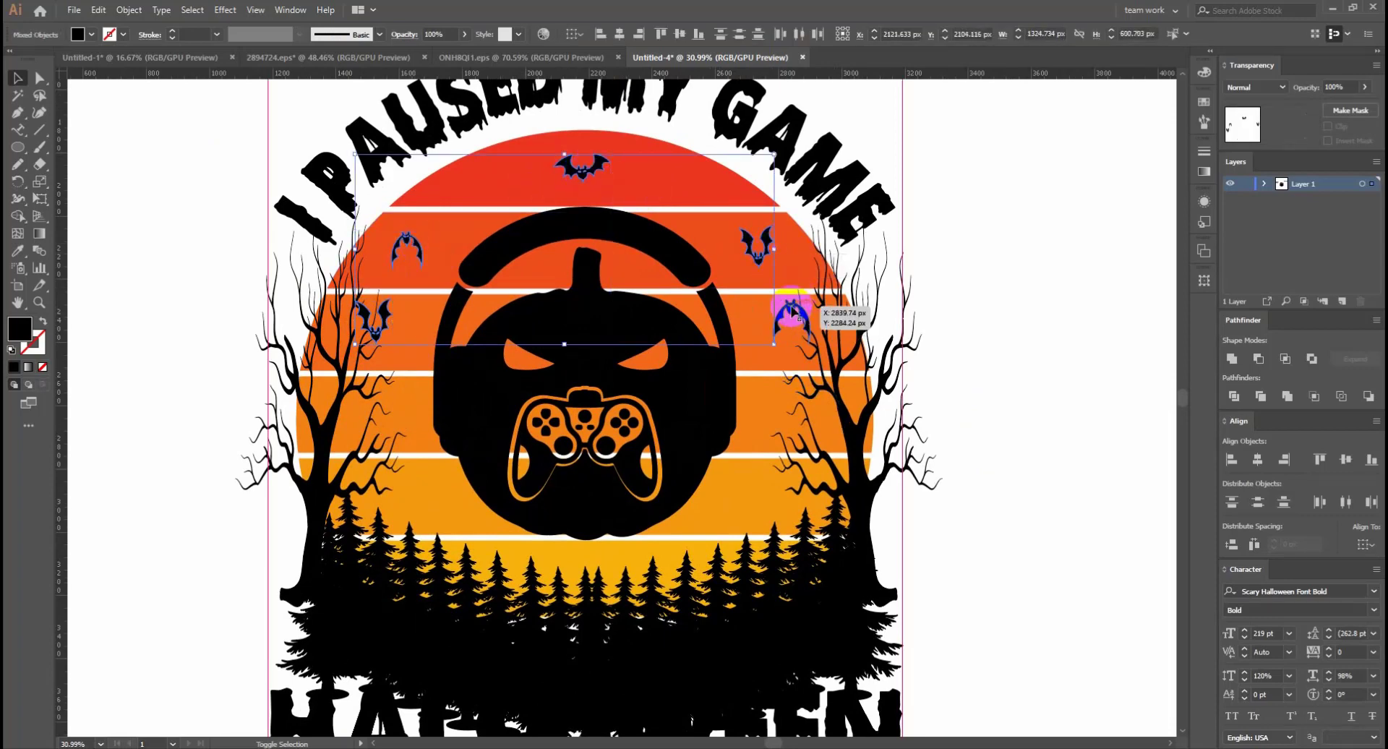
pyautogui.keyDown('shift'); pyautogui.click(825, 279); pyautogui.keyUp('shift')
pyautogui.hotkey('ctrl', 'g')
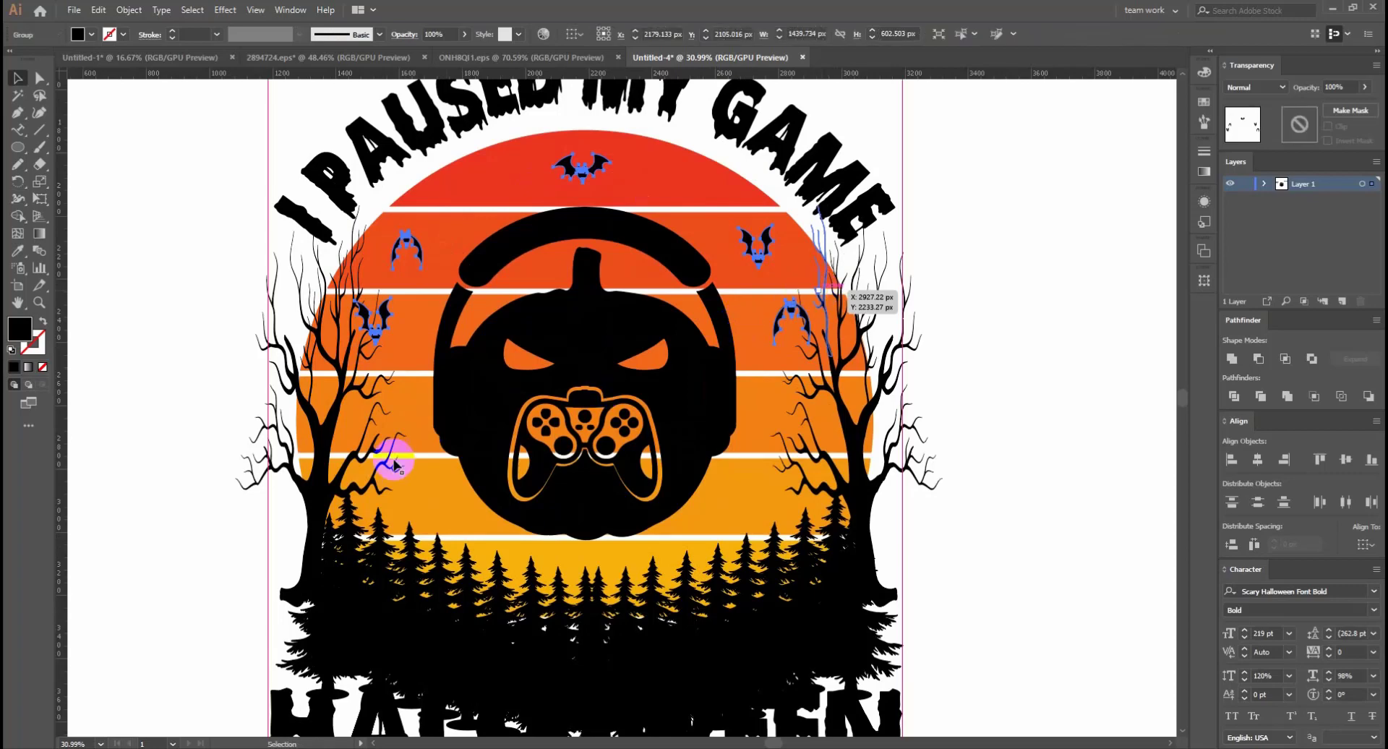
pyautogui.click(321, 484)
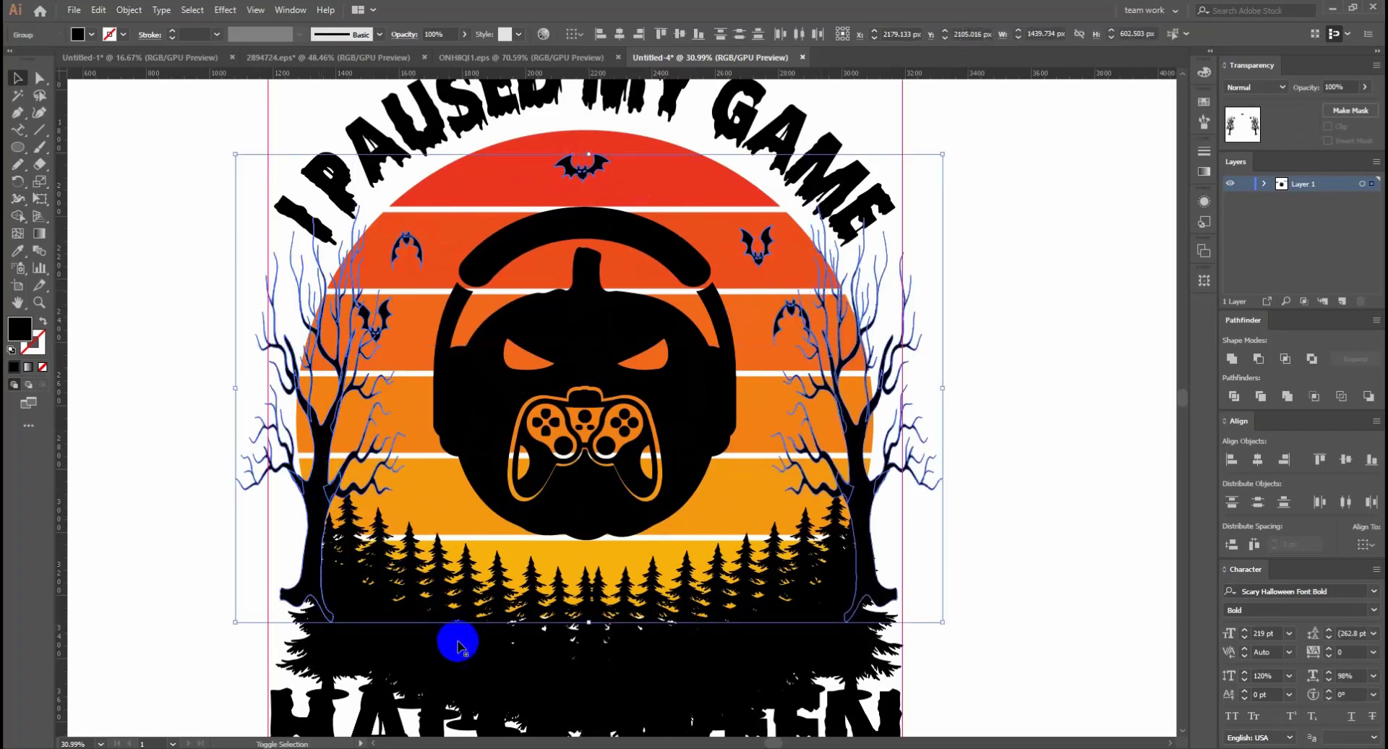
pyautogui.keyDown('shift'); pyautogui.click(625, 573); pyautogui.keyUp('shift')
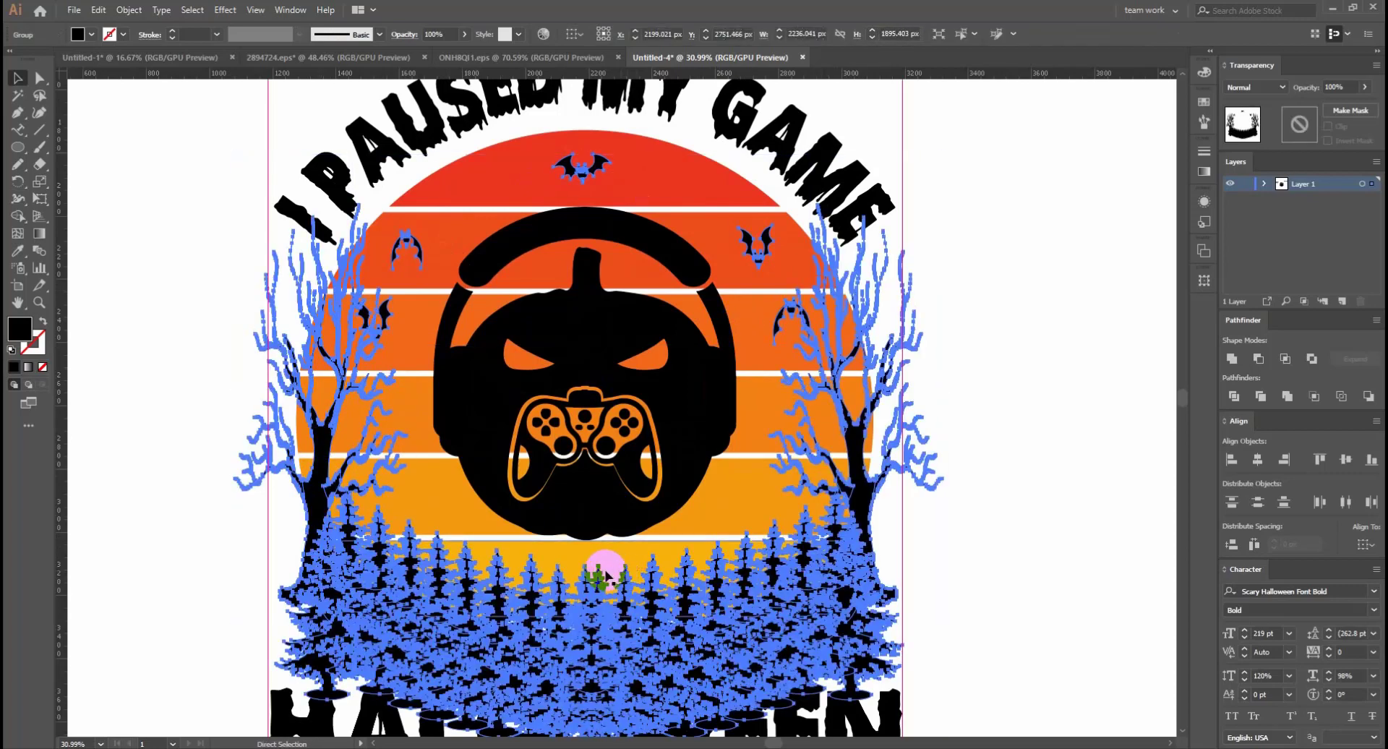
# Group the trees, remove the pumpkin, bats and trees, and make an opacity mask on the sun
pyautogui.hotkey('ctrl', 'g')
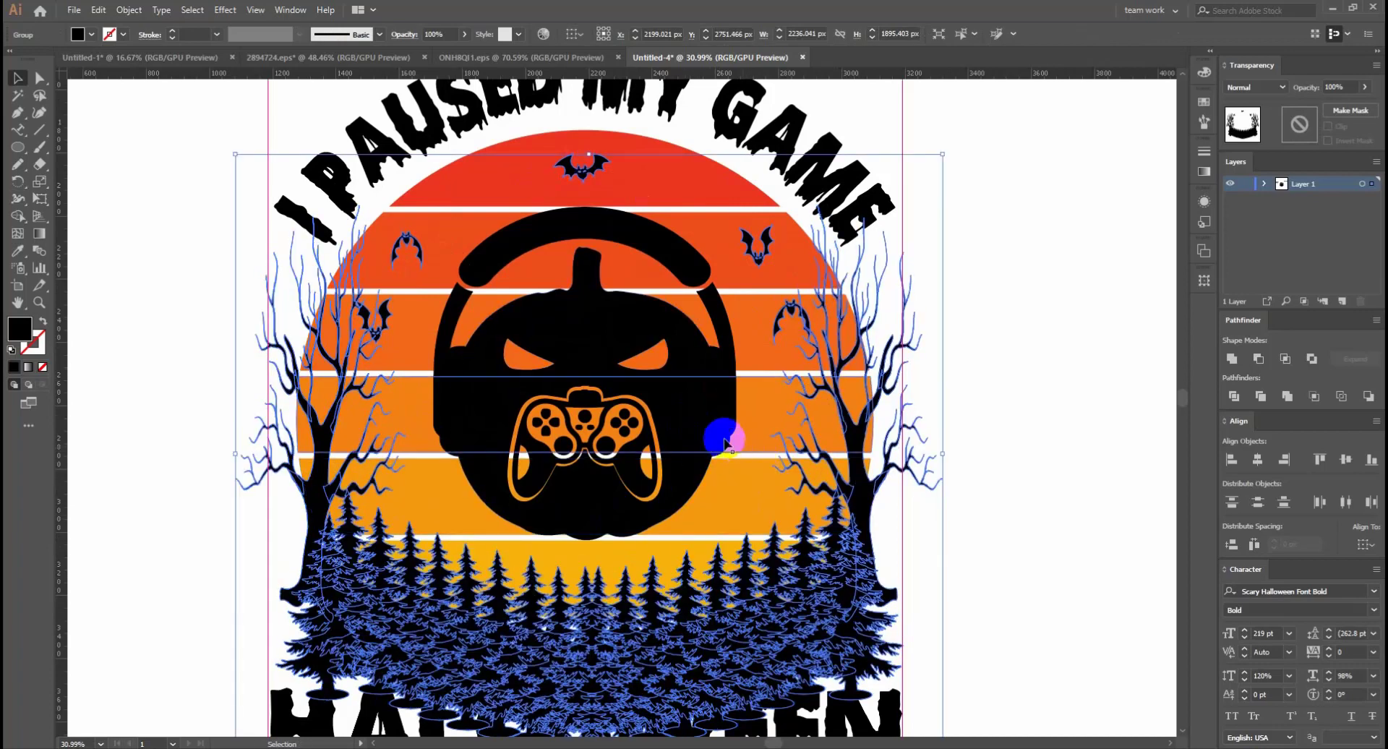
pyautogui.keyDown('shift'); pyautogui.click(697, 403); pyautogui.keyUp('shift')
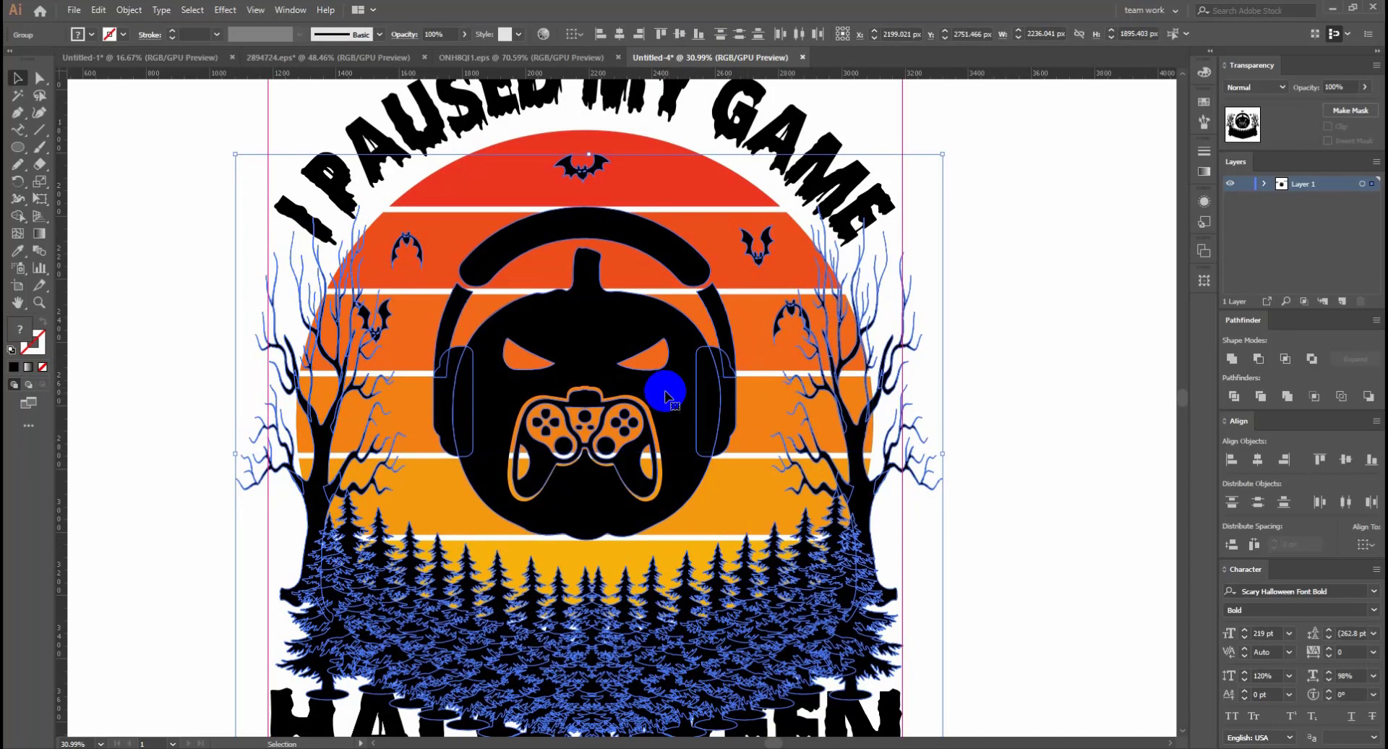
pyautogui.keyDown('shift'); pyautogui.click(613, 338); pyautogui.keyUp('shift')
pyautogui.keyDown('shift'); pyautogui.click(623, 336); pyautogui.keyUp('shift')
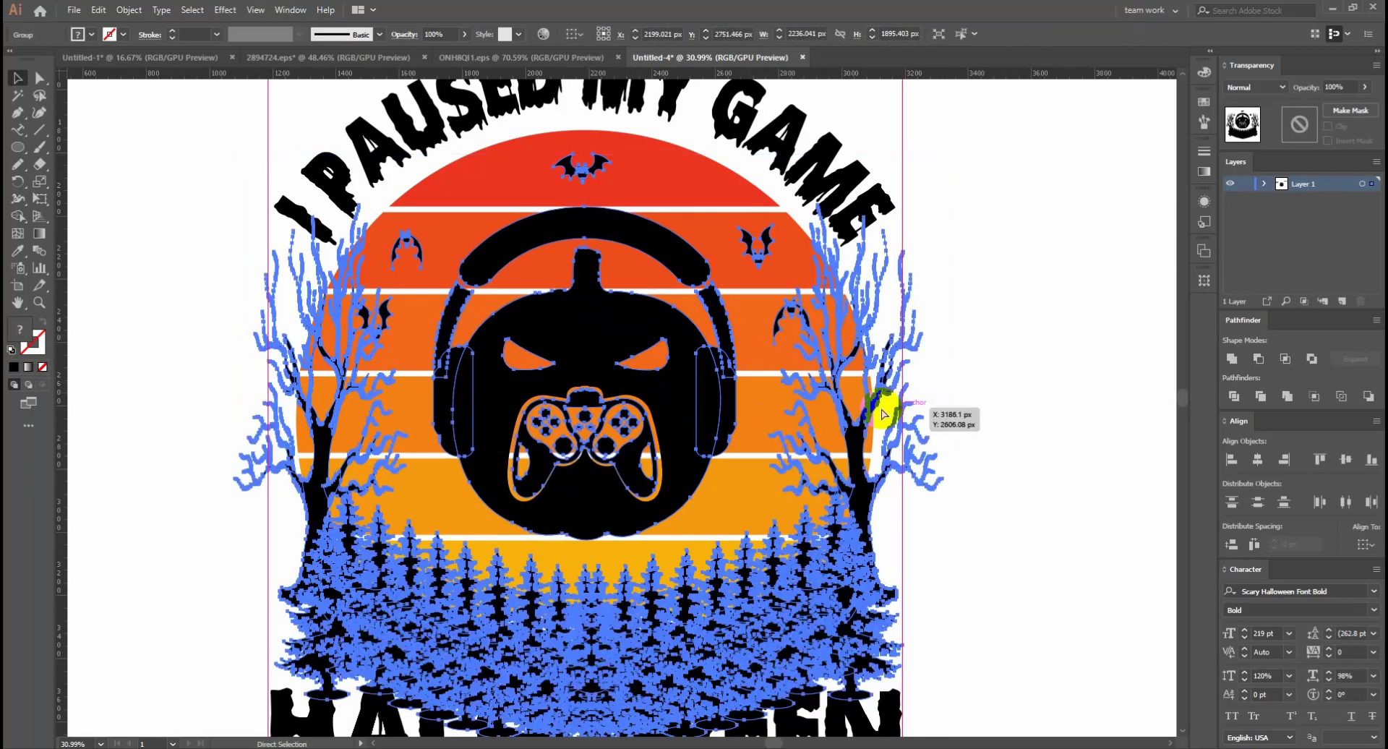
pyautogui.press('Delete')
pyautogui.click(658, 375)
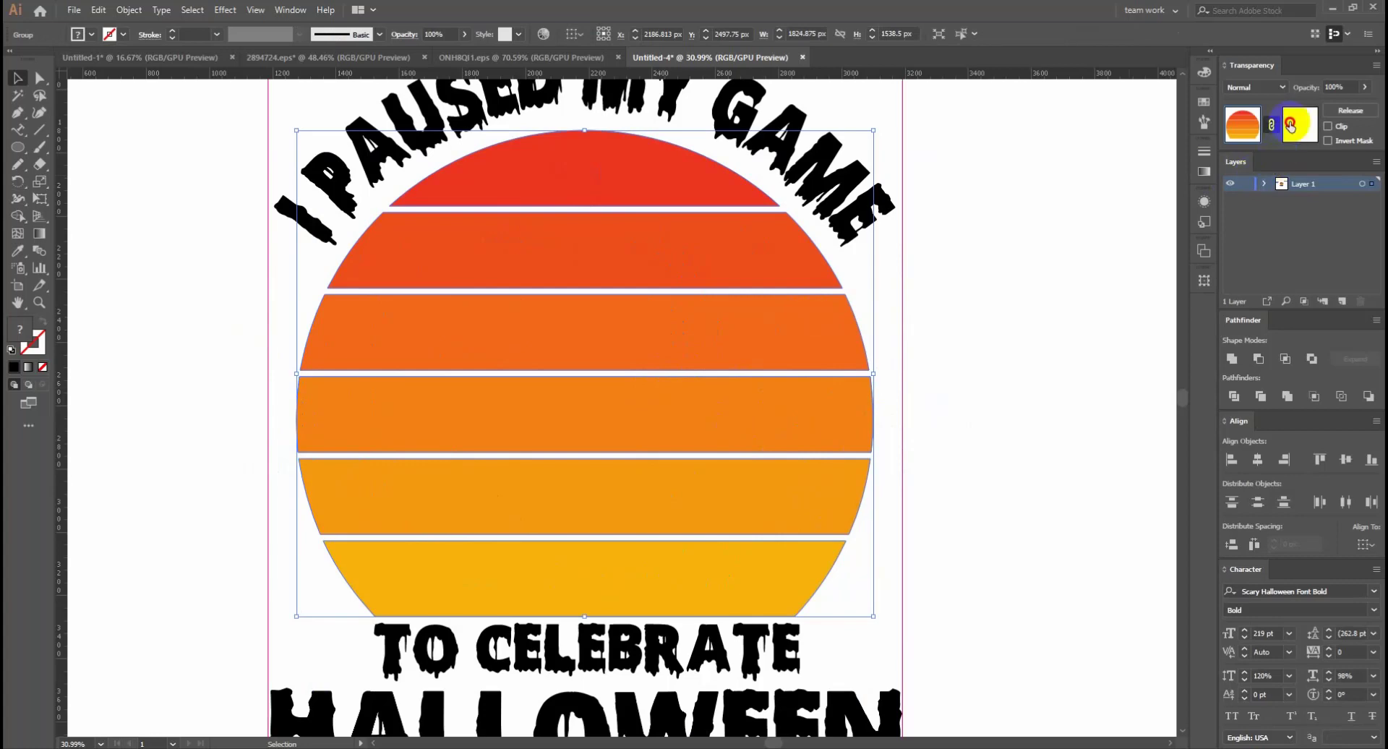
pyautogui.click(1300, 123)
# Paste the pumpkin, bats and trees in front inside the sun's opacity mask
pyautogui.hotkey('ctrl', 'f')
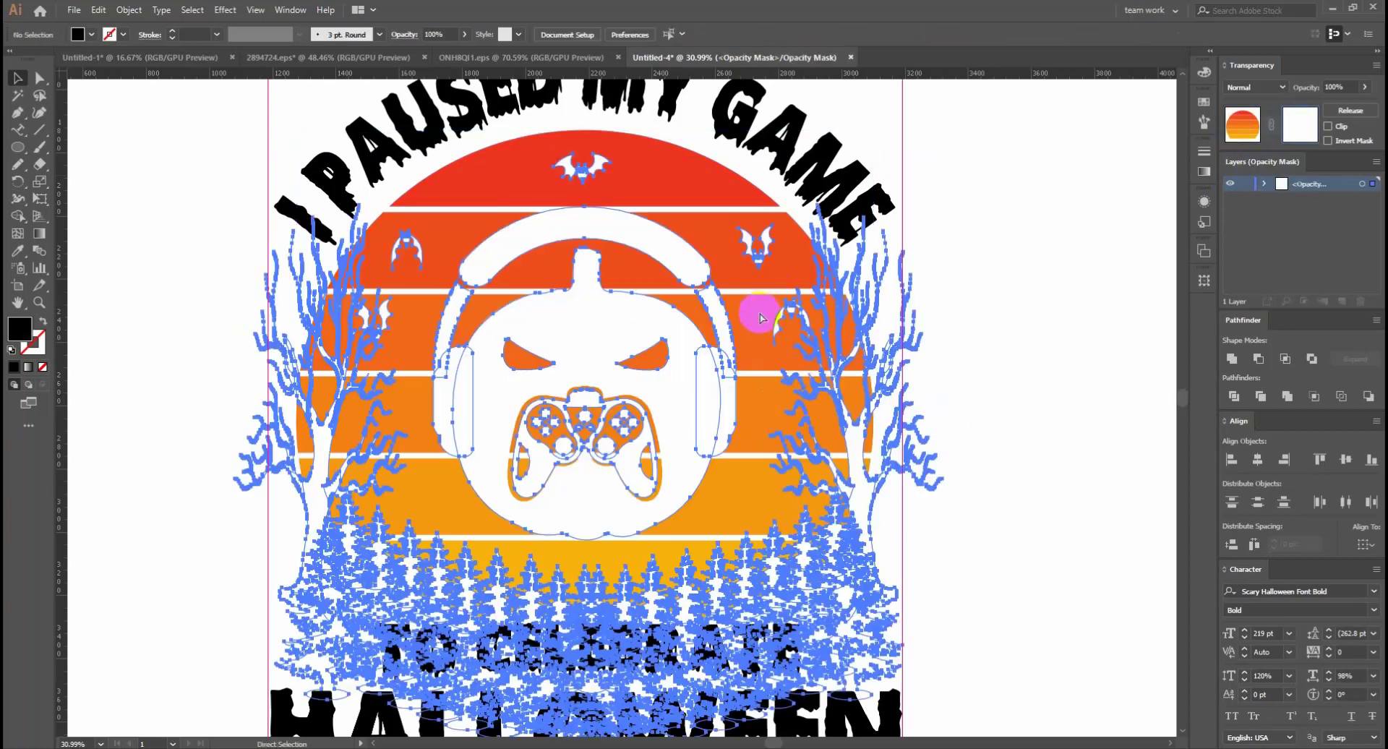
pyautogui.click(1024, 414)
pyautogui.keyDown('alt'); pyautogui.click(782, 495); pyautogui.keyUp('alt')
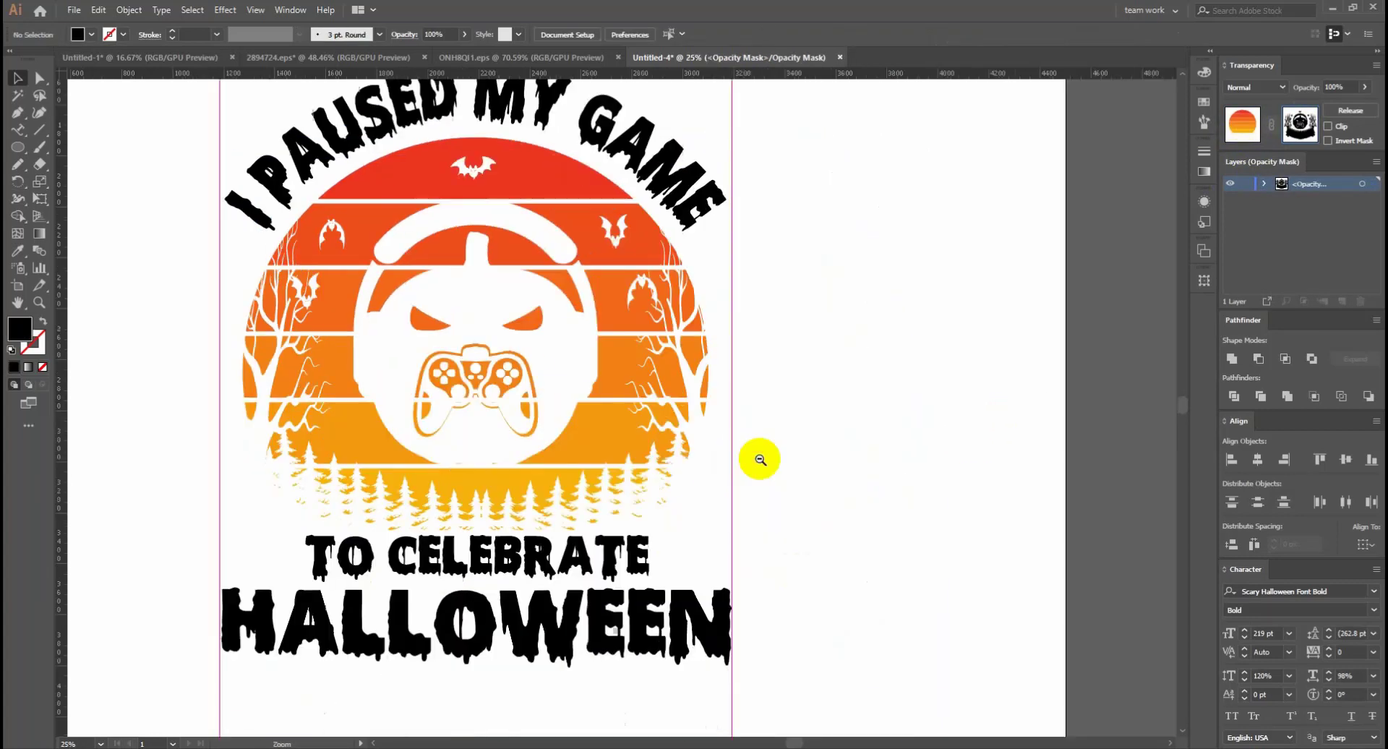
pyautogui.keyDown('alt'); pyautogui.click(759, 458); pyautogui.keyUp('alt')
# Reposition the stray tree pieces around the circle and HALLOWEEN text
pyautogui.moveTo(672, 486)
pyautogui.mouseDown()
pyautogui.moveTo(658, 536)
pyautogui.moveTo(719, 561)
pyautogui.mouseUp()
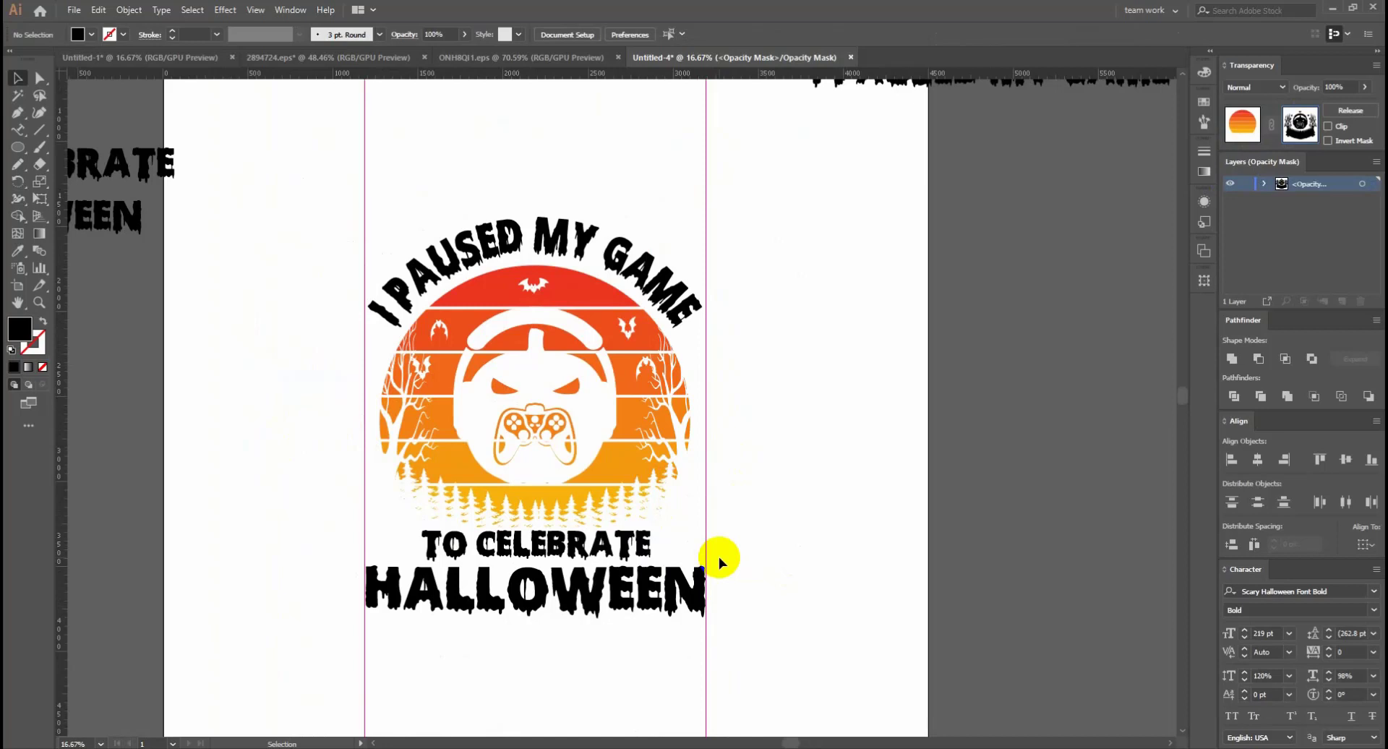
pyautogui.moveTo(719, 557)
pyautogui.mouseDown()
pyautogui.moveTo(356, 374)
pyautogui.moveTo(413, 550)
pyautogui.mouseUp()
pyautogui.click(752, 544)
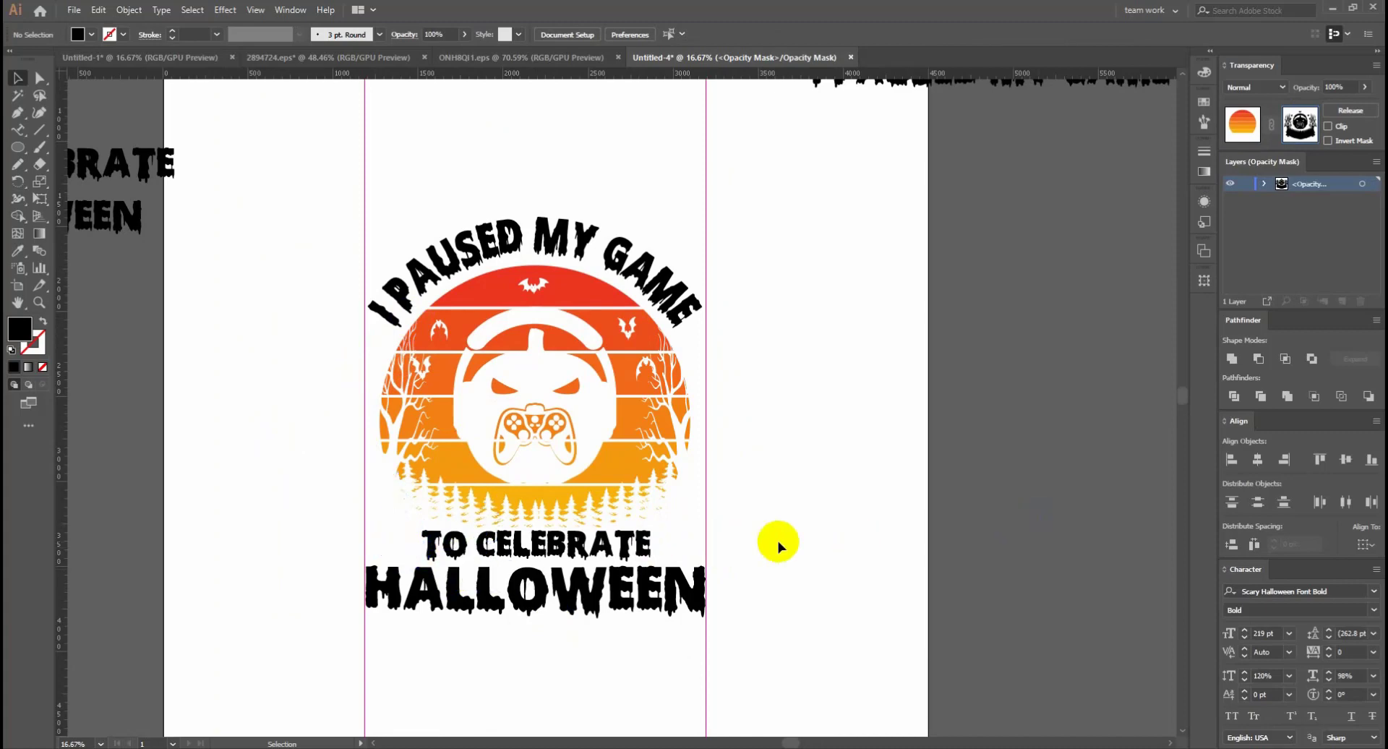
pyautogui.keyDown('alt'); pyautogui.click(789, 521); pyautogui.keyUp('alt')
pyautogui.moveTo(722, 499); pyautogui.dragTo(847, 591)
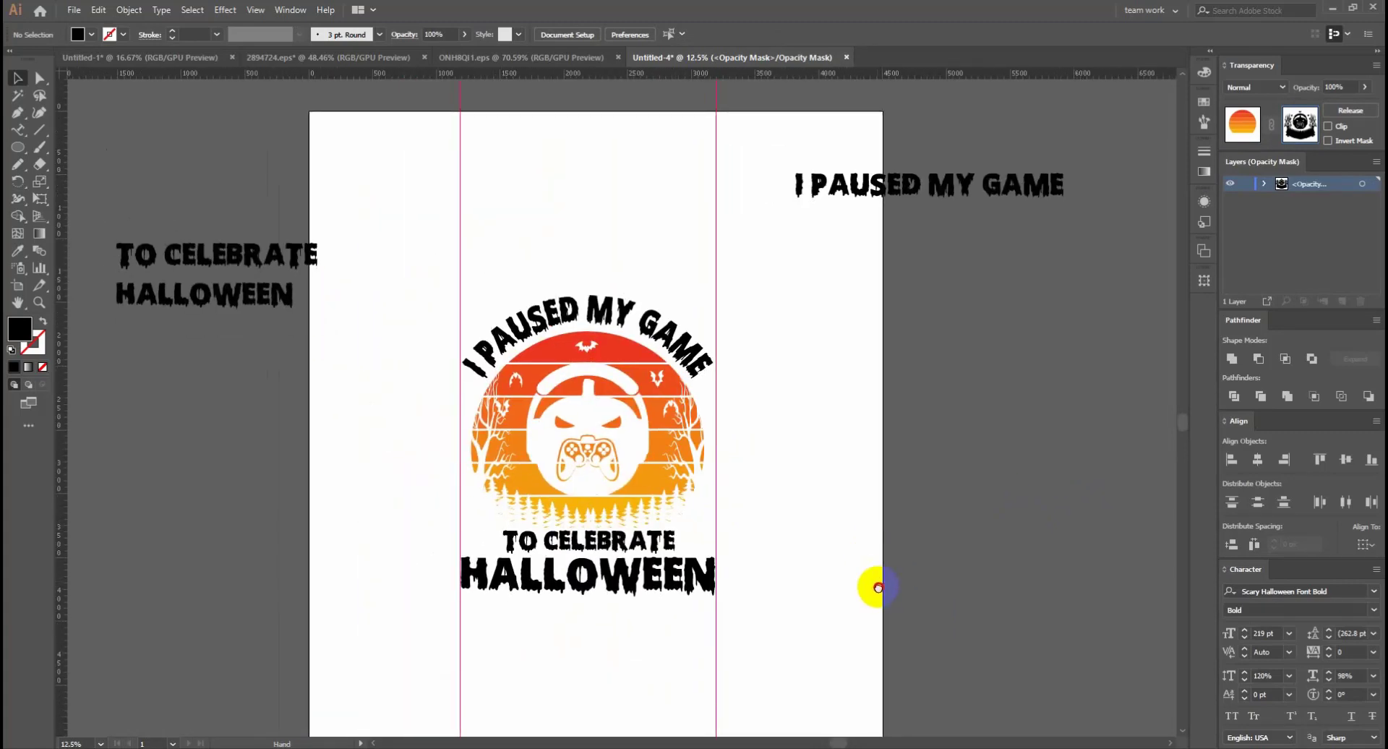
pyautogui.moveTo(703, 412); pyautogui.dragTo(708, 394)
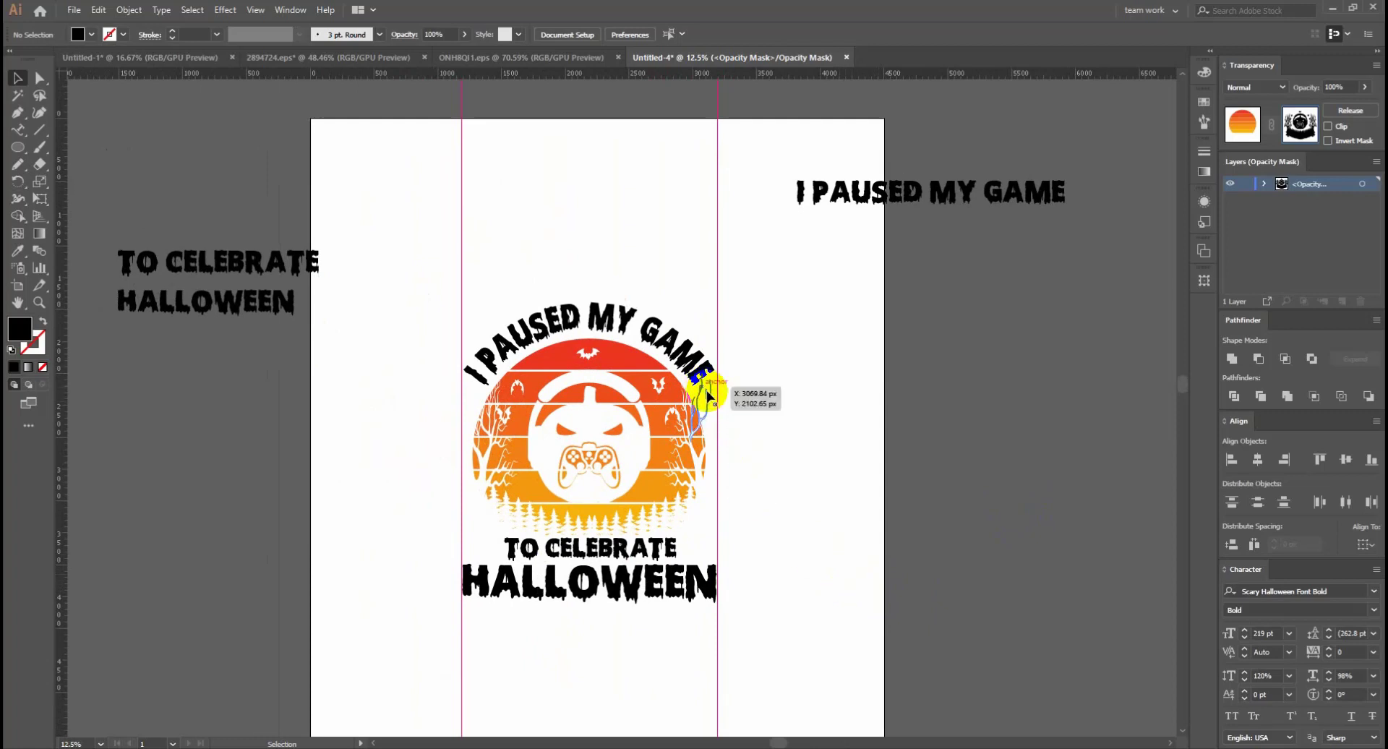
pyautogui.moveTo(714, 440)
pyautogui.mouseDown()
pyautogui.moveTo(692, 546)
pyautogui.moveTo(719, 400)
pyautogui.mouseUp()
pyautogui.click(303, 199)
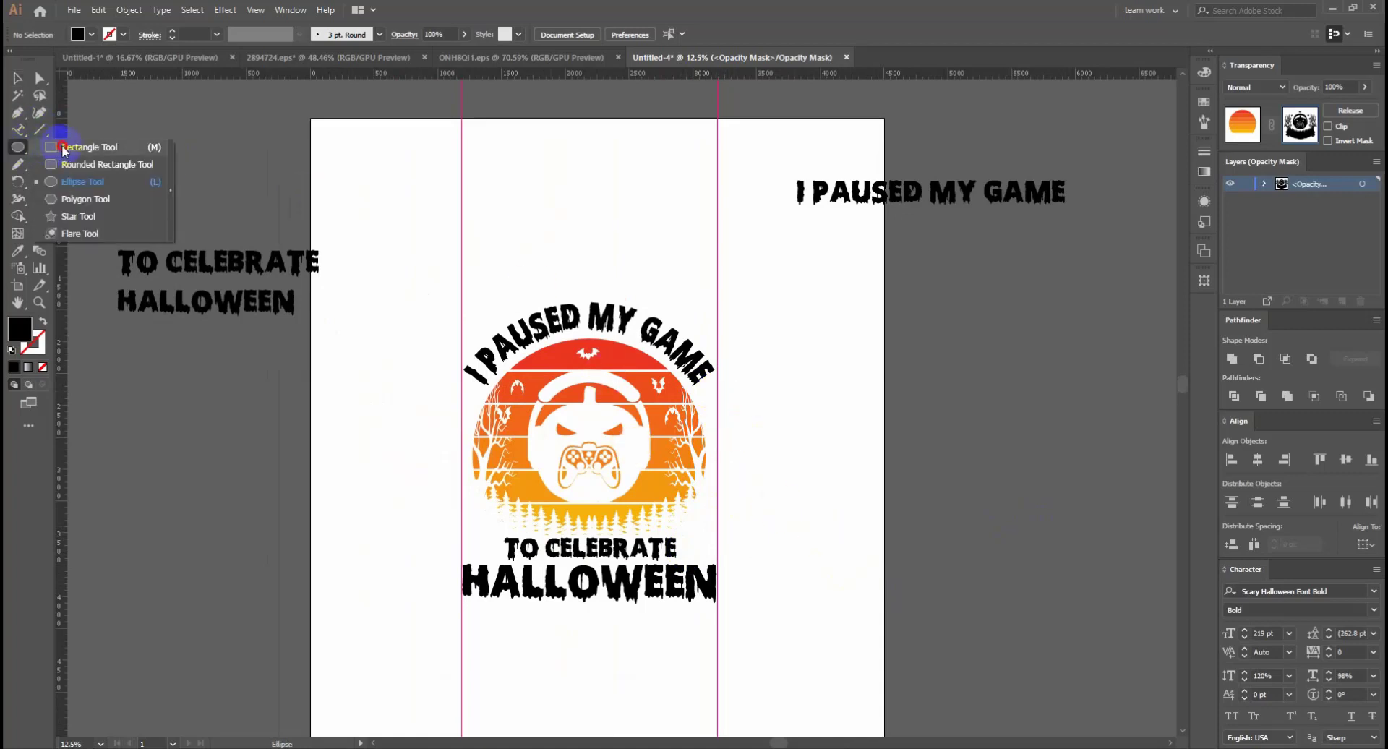
# Create a 4500 × 6400 px rectangle by mistake and delete it
pyautogui.click(79, 144)
pyautogui.click(313, 133)
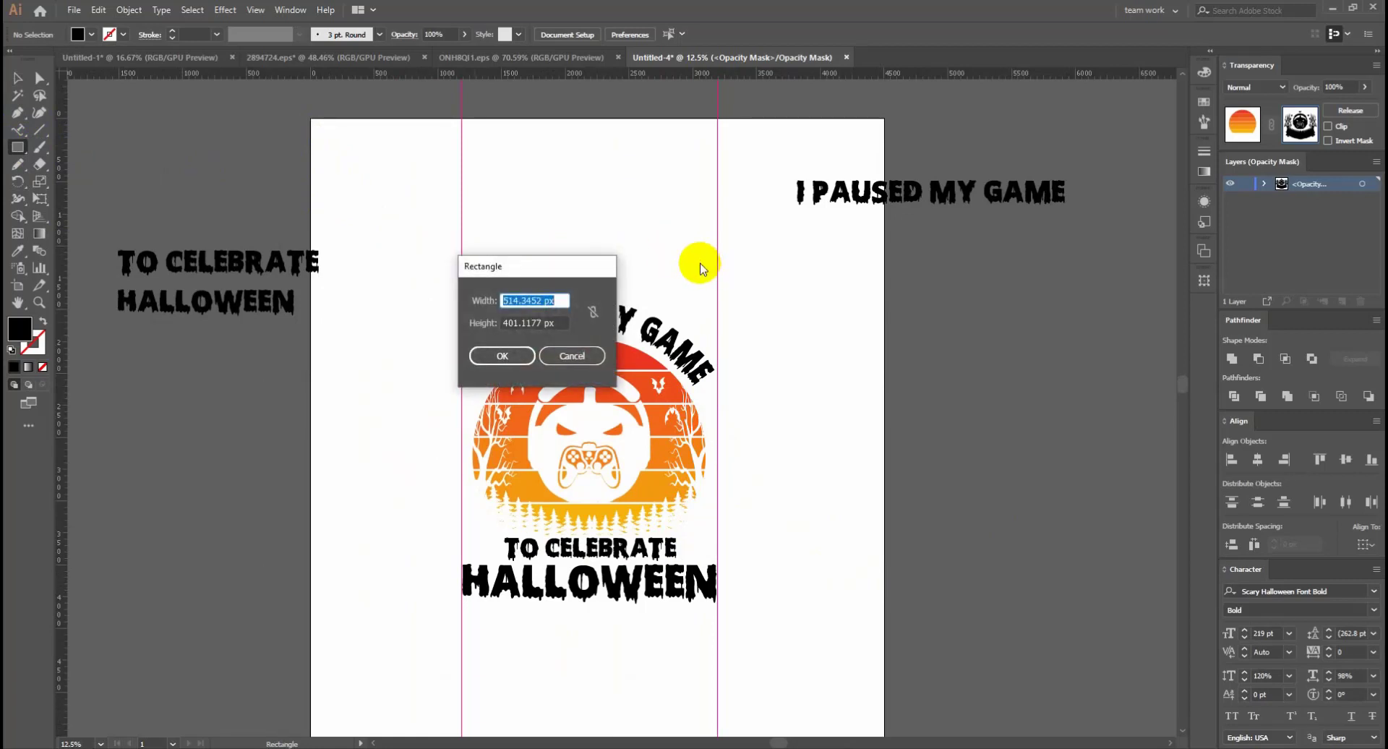
pyautogui.press('Tab')
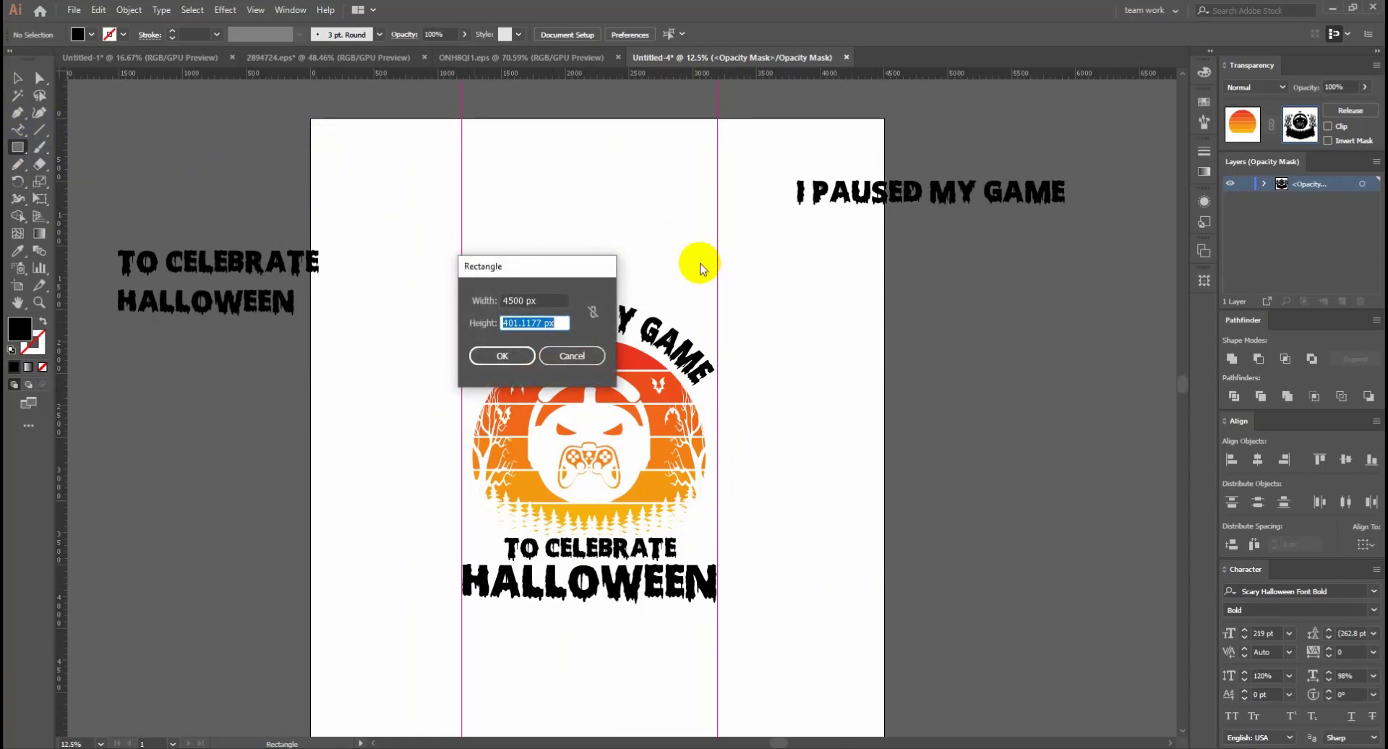
pyautogui.write('6400')
pyautogui.press('Return')
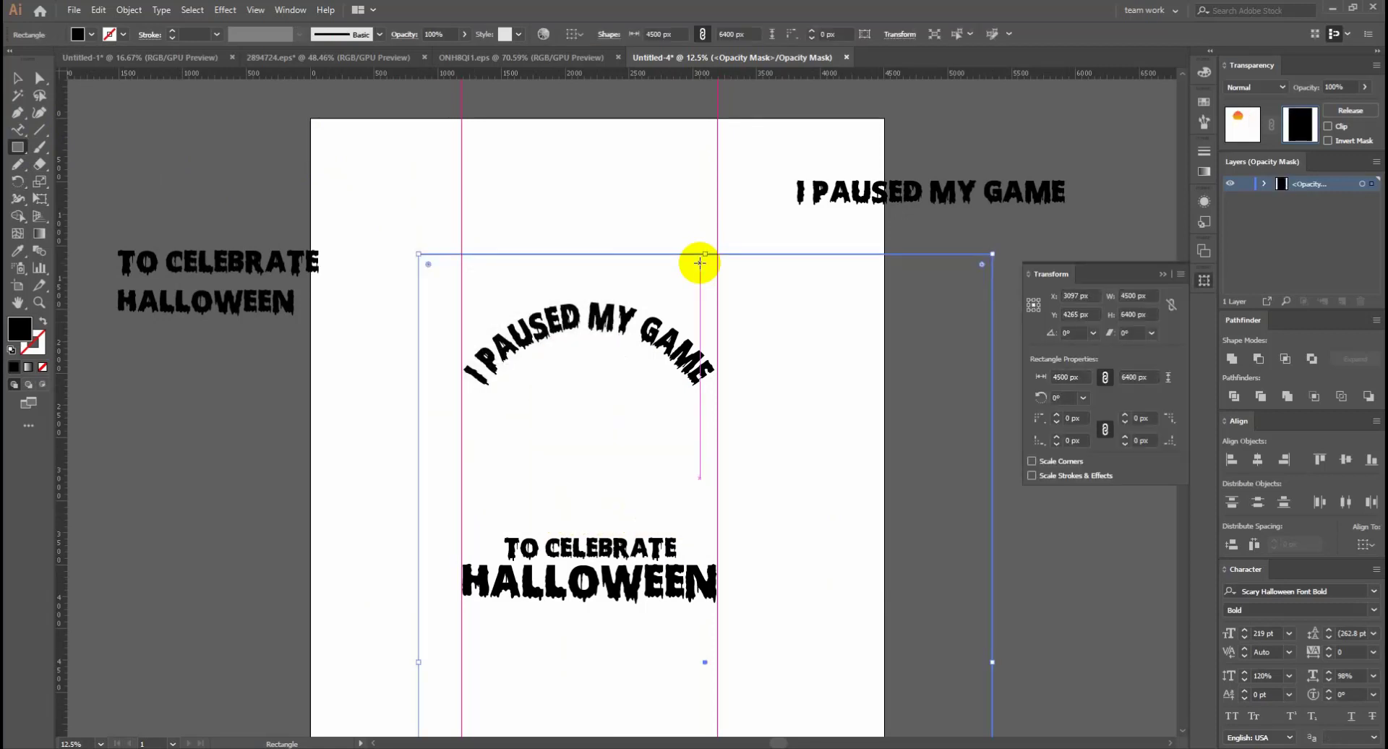
pyautogui.press('Delete')
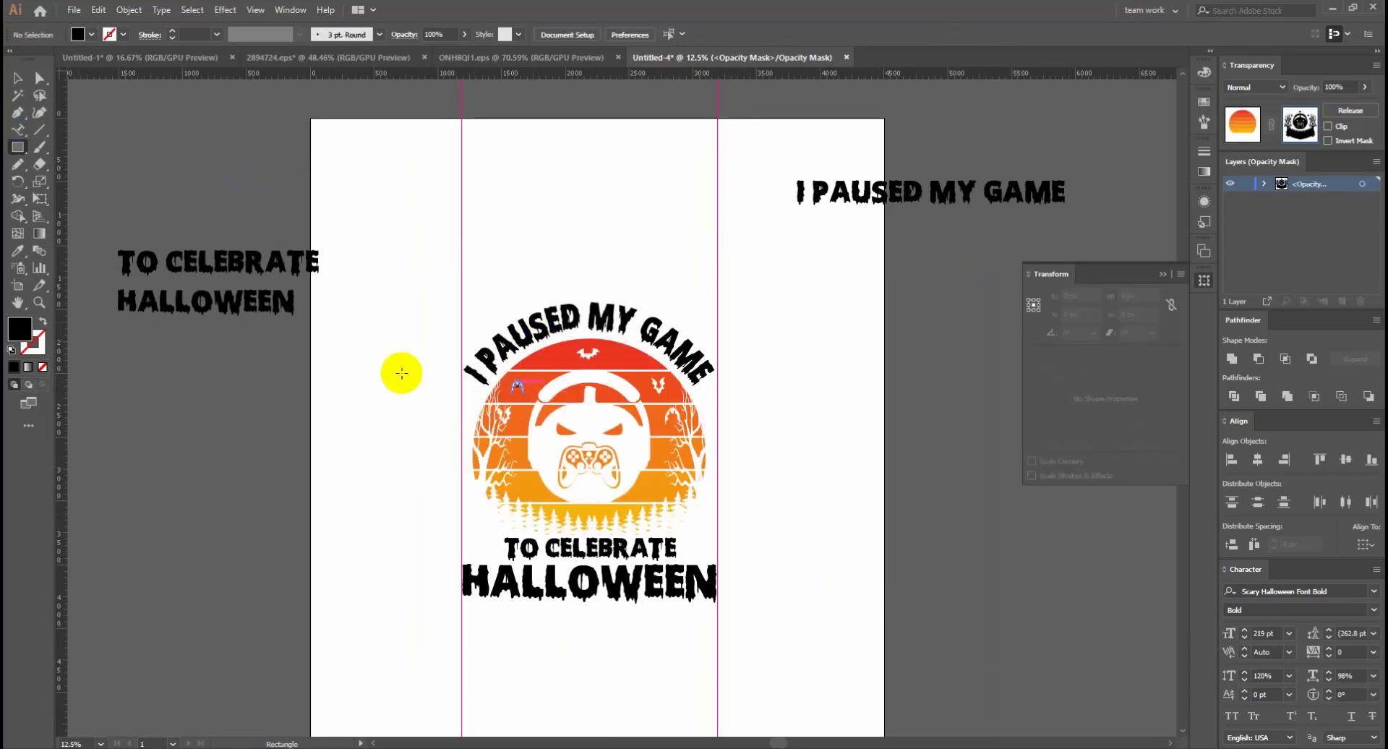
# Add a 4500 × 5400 px rectangle to the mask and return to the artwork
pyautogui.click(438, 394)
pyautogui.write('4500')
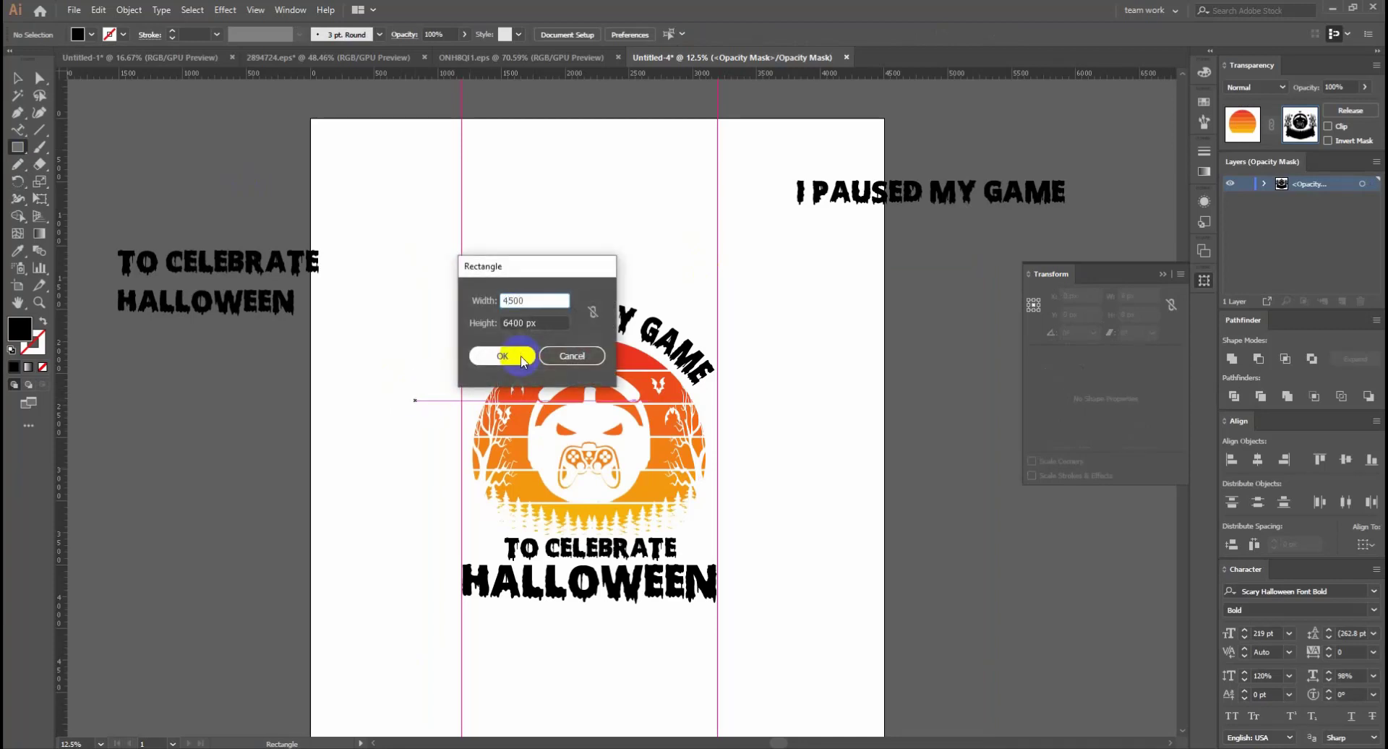
pyautogui.press('Tab')
pyautogui.write('5400')
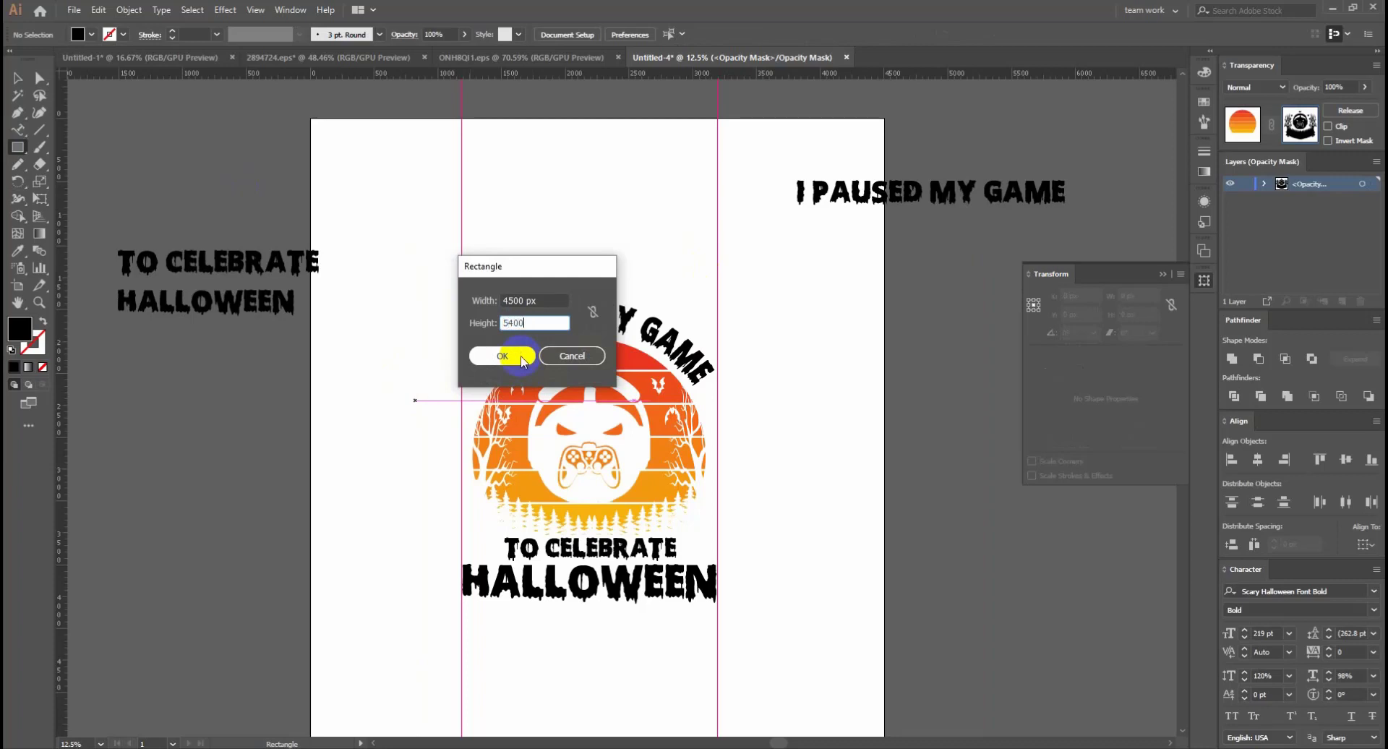
pyautogui.click(523, 357)
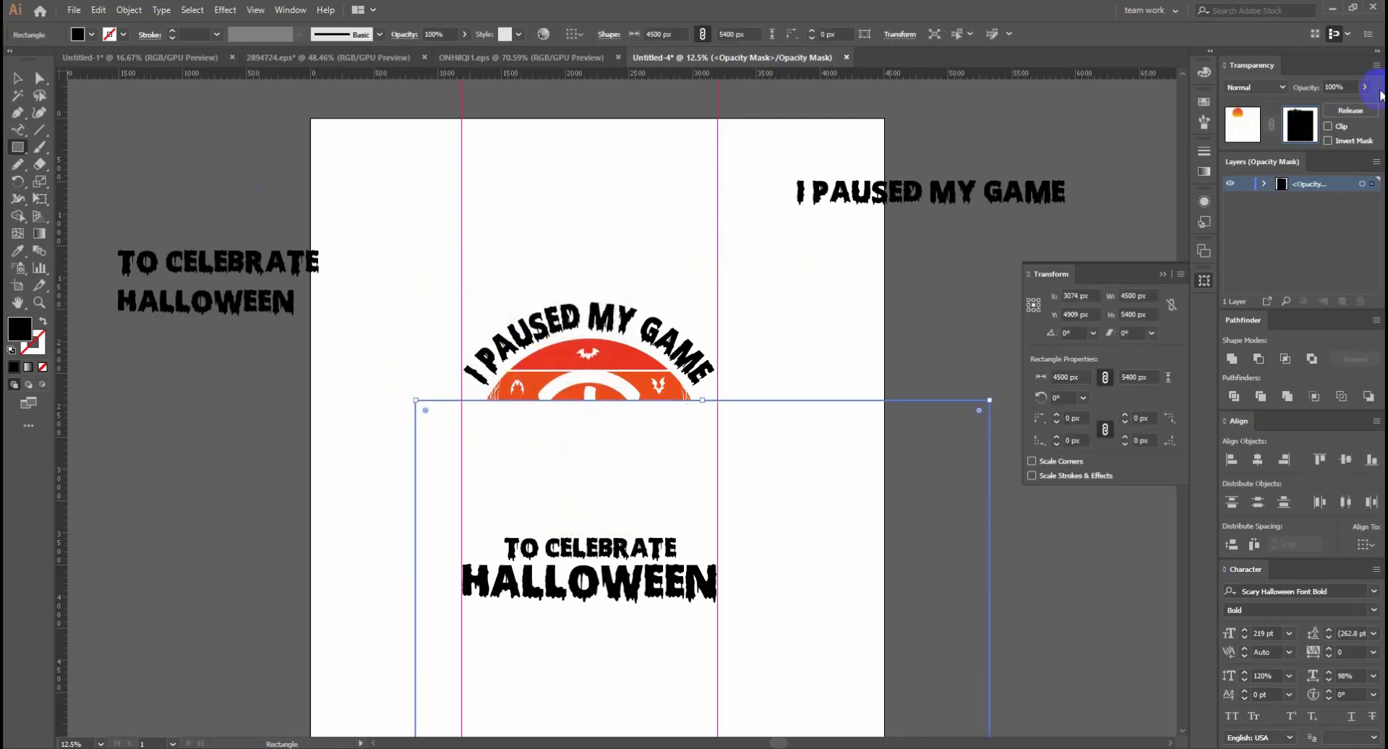
pyautogui.click(1203, 102)
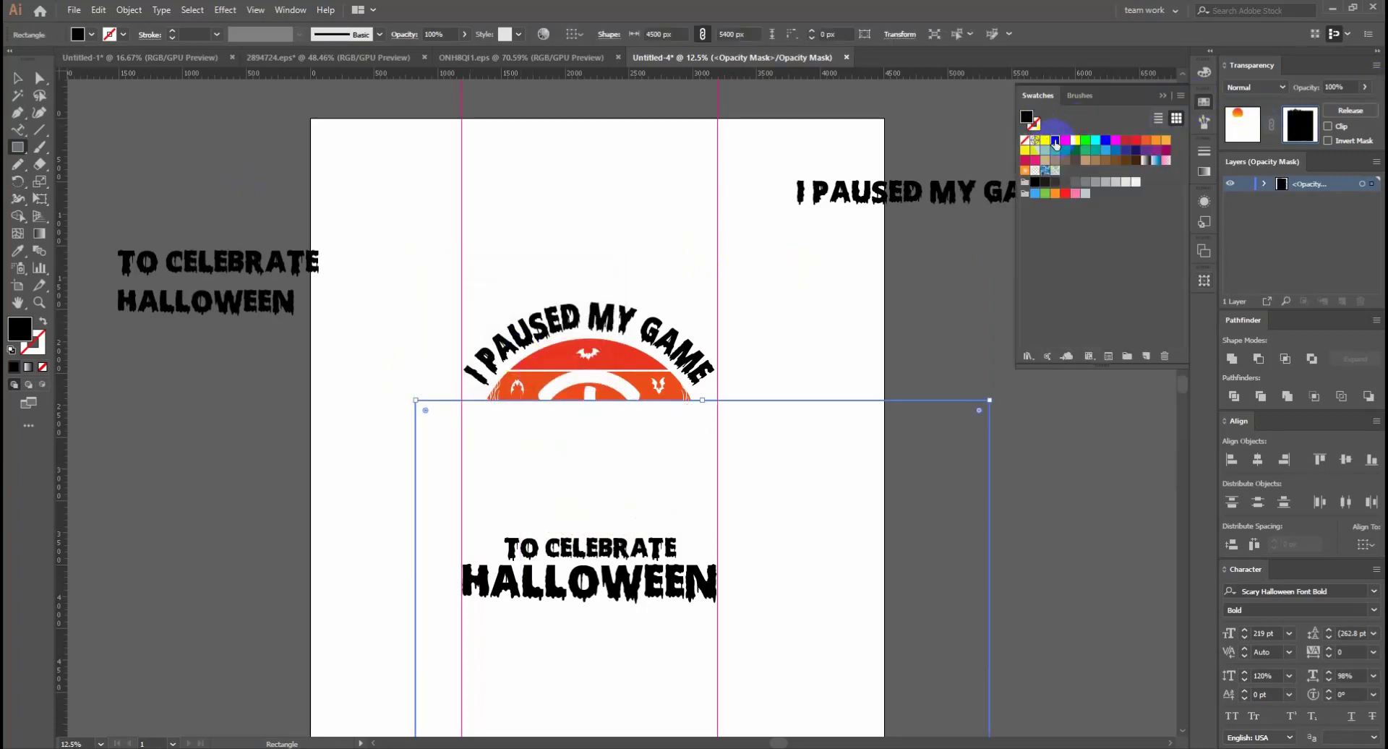
pyautogui.moveTo(1055, 158); pyautogui.dragTo(877, 402)
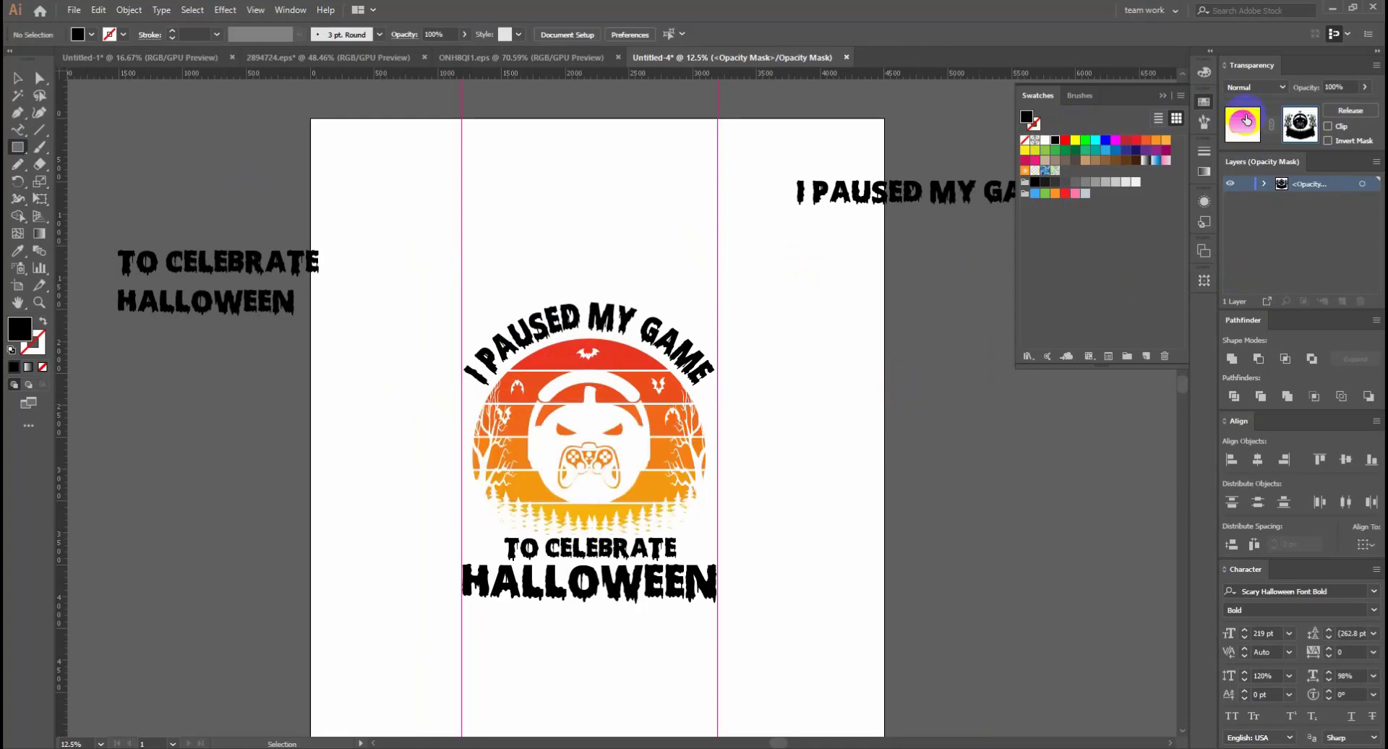
pyautogui.click(1245, 120)
pyautogui.click(20, 78)
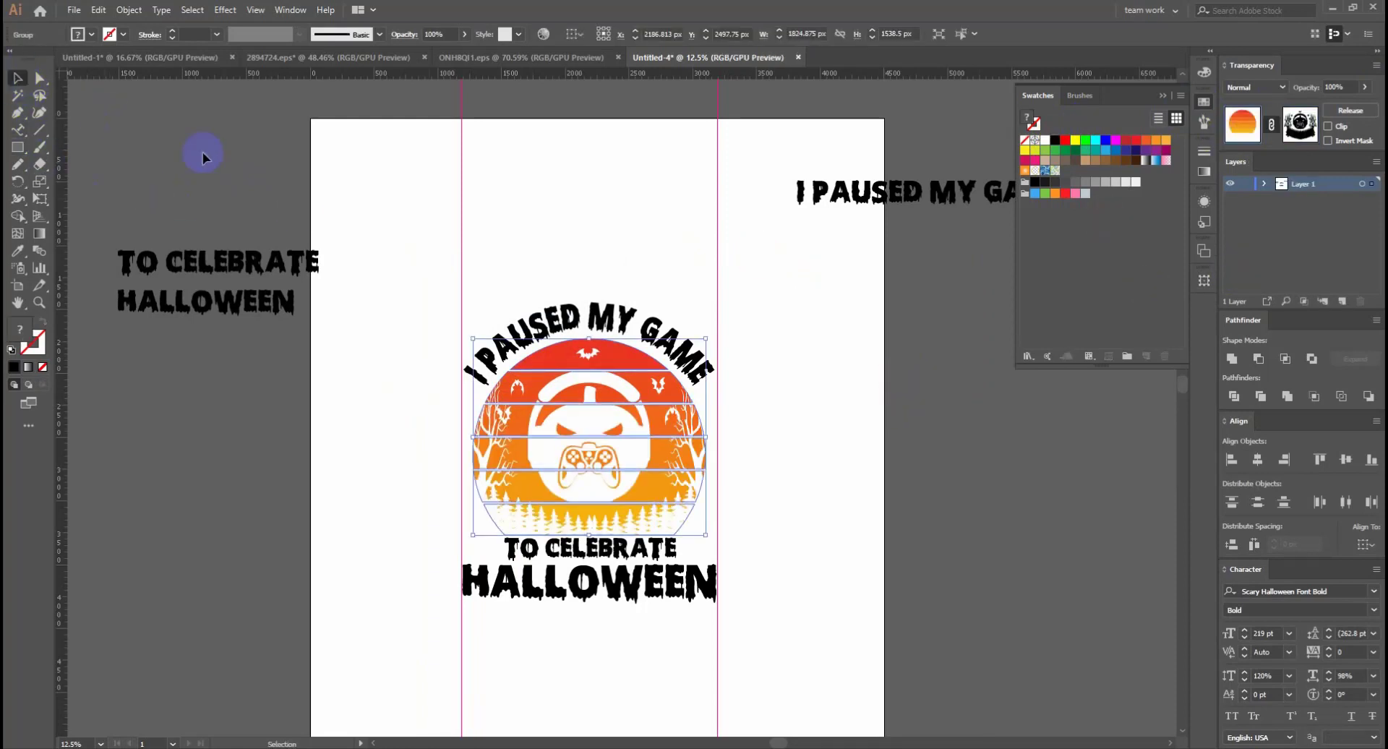
pyautogui.click(332, 220)
pyautogui.hotkey('ctrl', 'f')
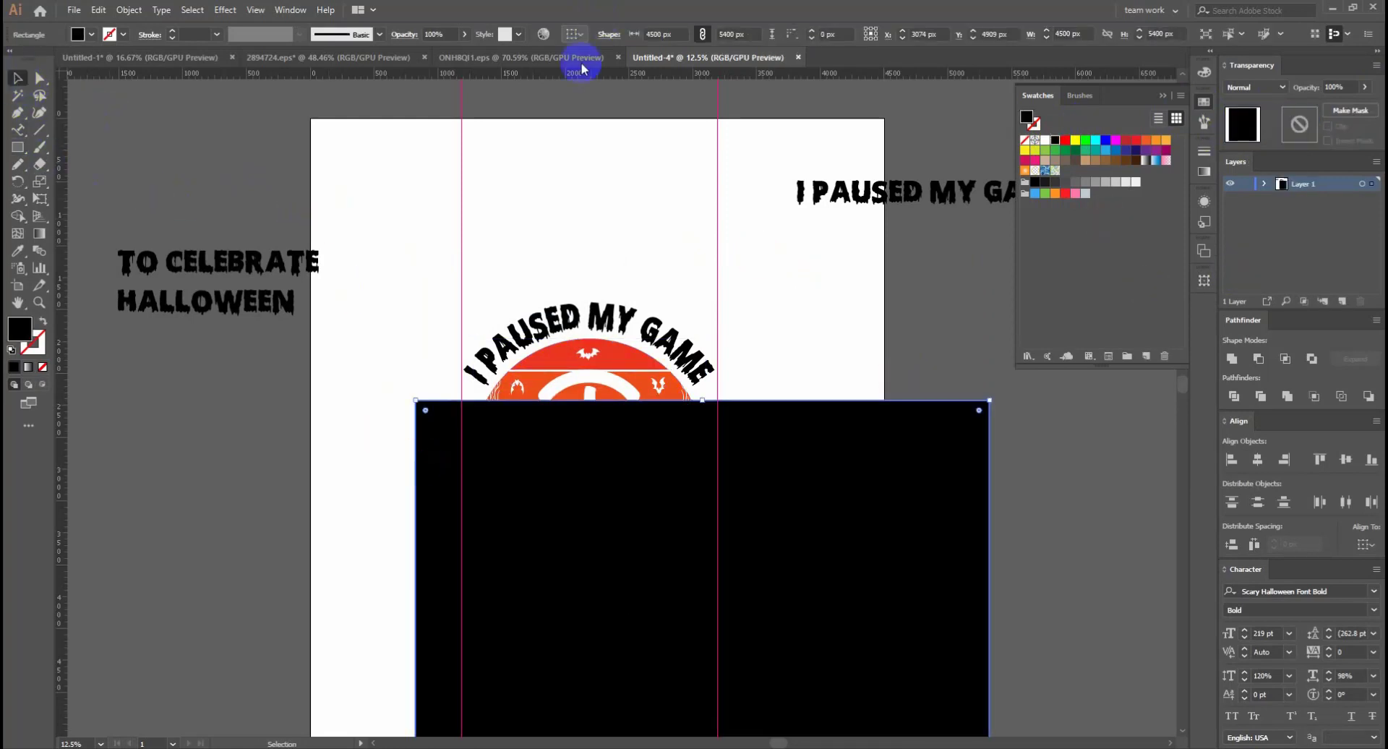
pyautogui.click(574, 34)
pyautogui.click(607, 83)
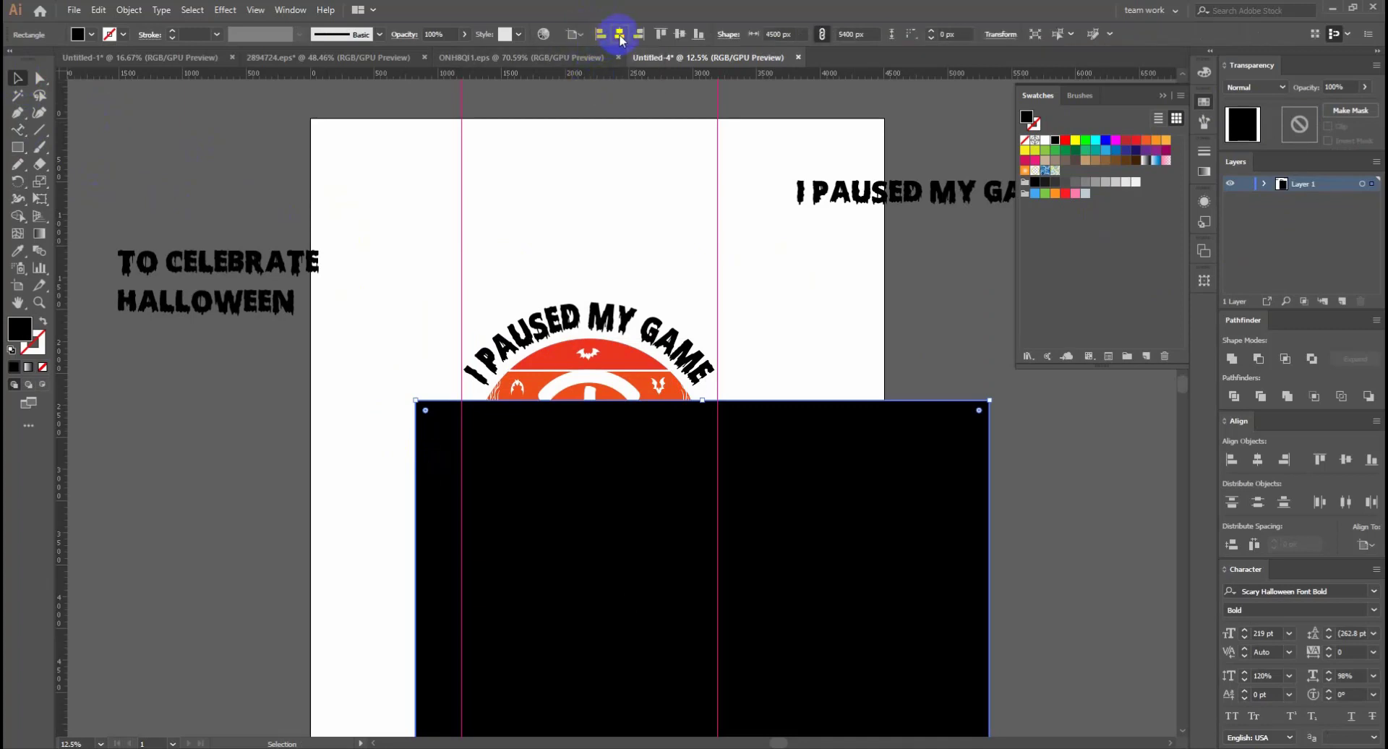
pyautogui.click(620, 34)
pyautogui.click(680, 34)
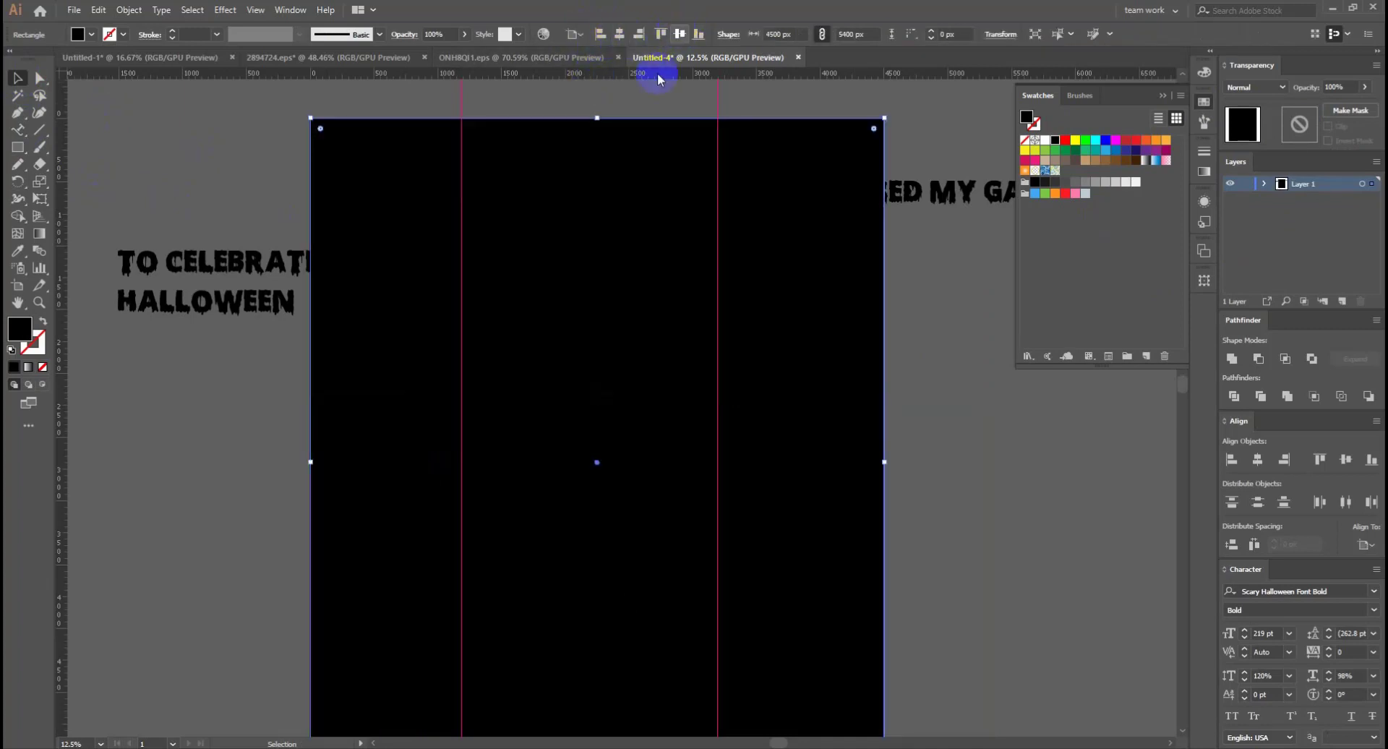
pyautogui.hotkey('ctrl', 'x')
pyautogui.hotkey('ctrl', 'b')
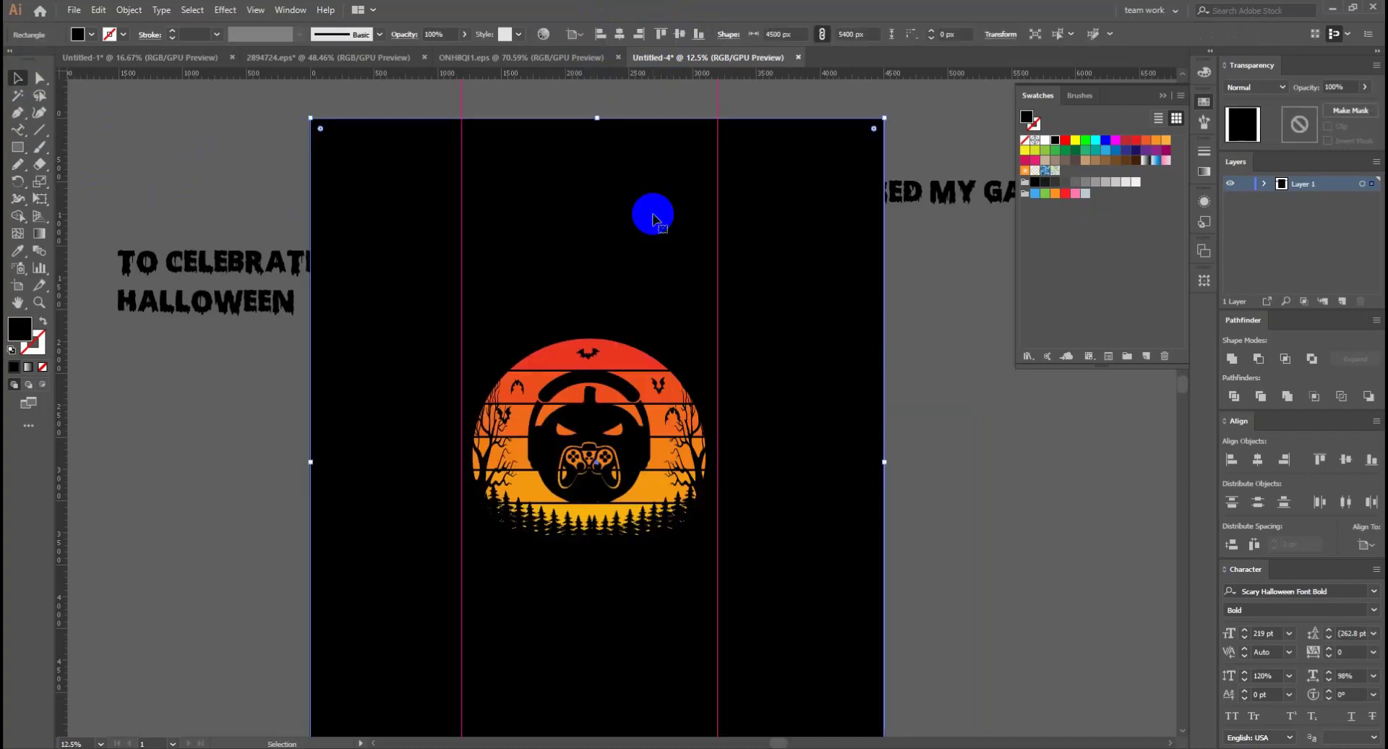
pyautogui.press('Delete')
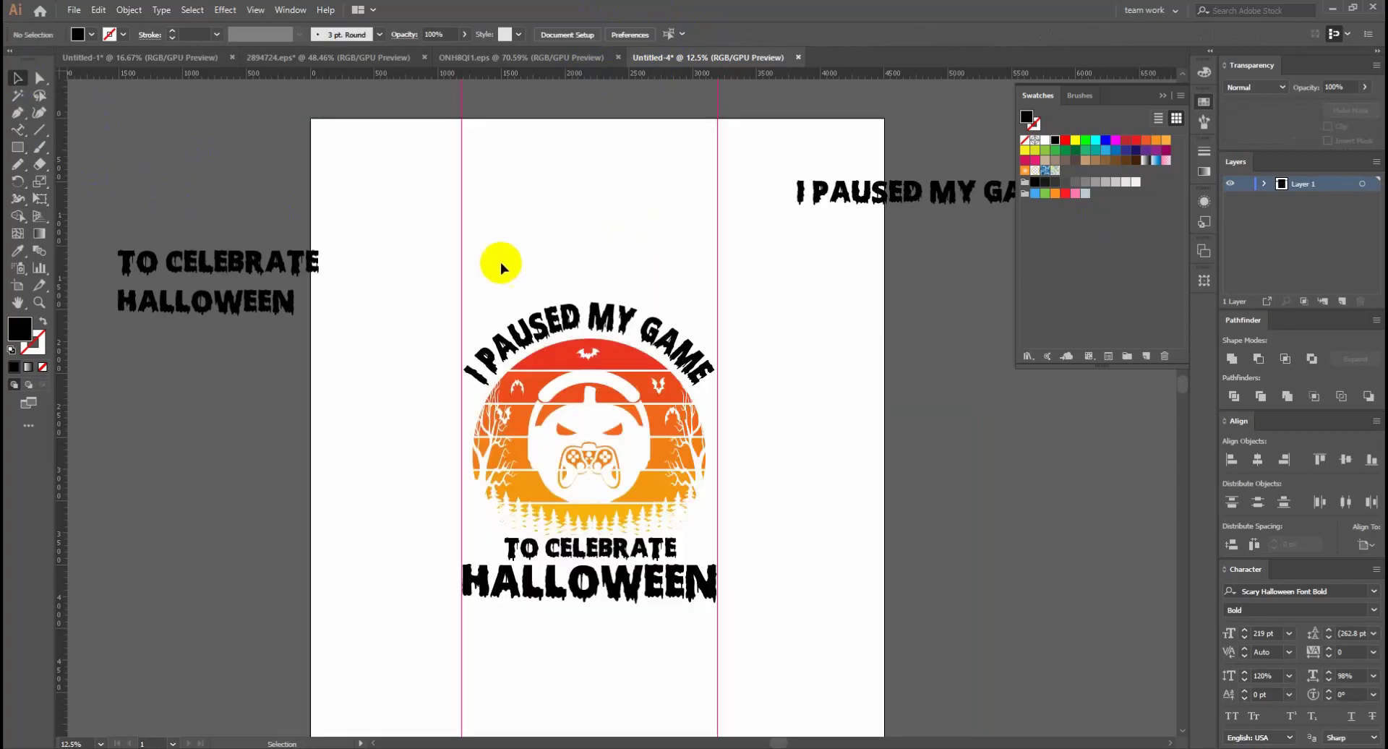
pyautogui.moveTo(705, 600); pyautogui.dragTo(737, 665)
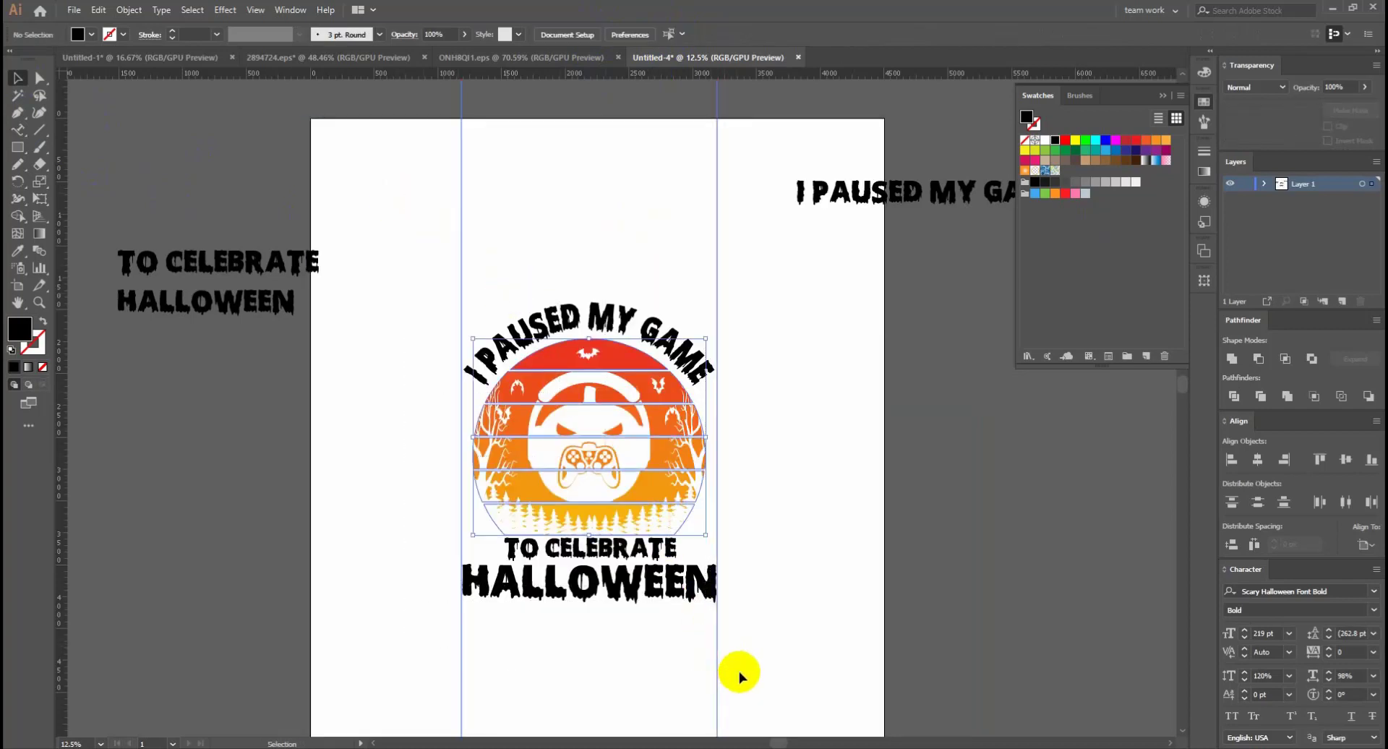
pyautogui.hotkey('ctrl', 'z')
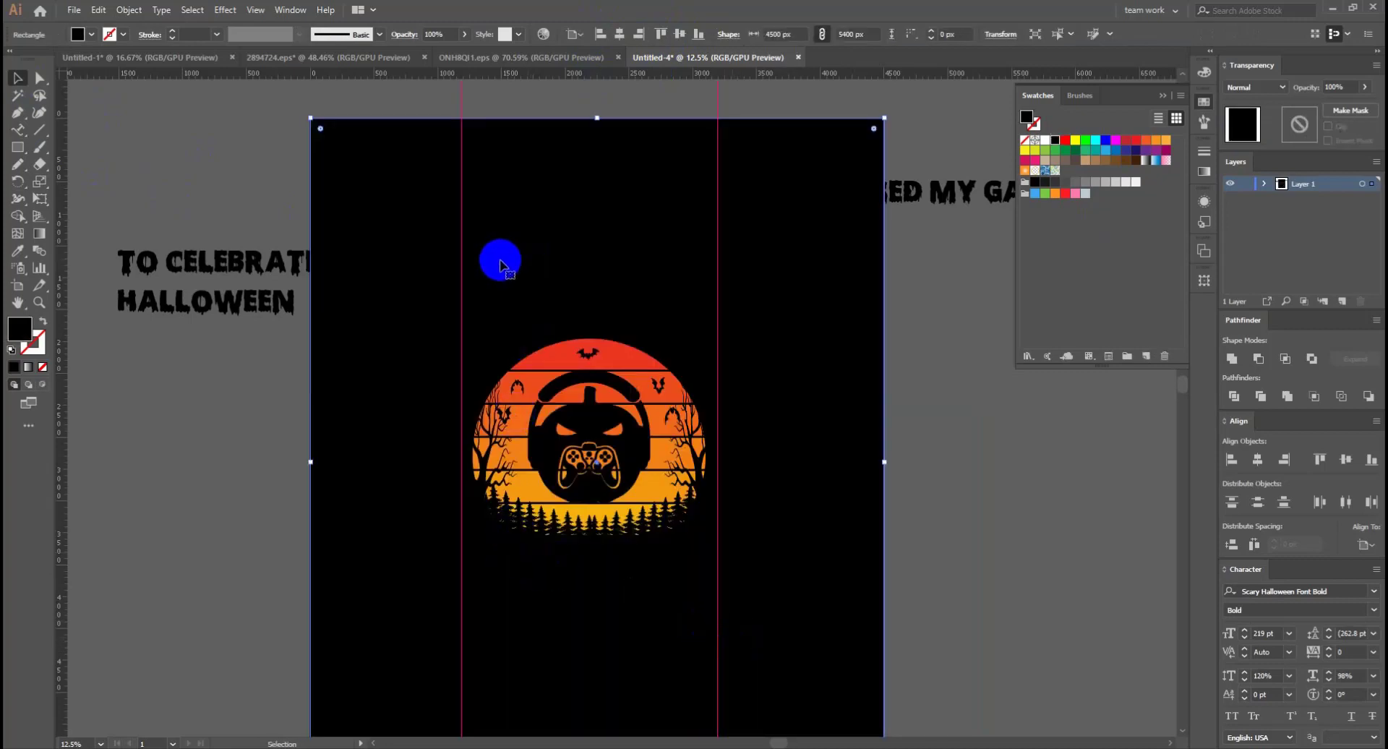
pyautogui.press('Delete')
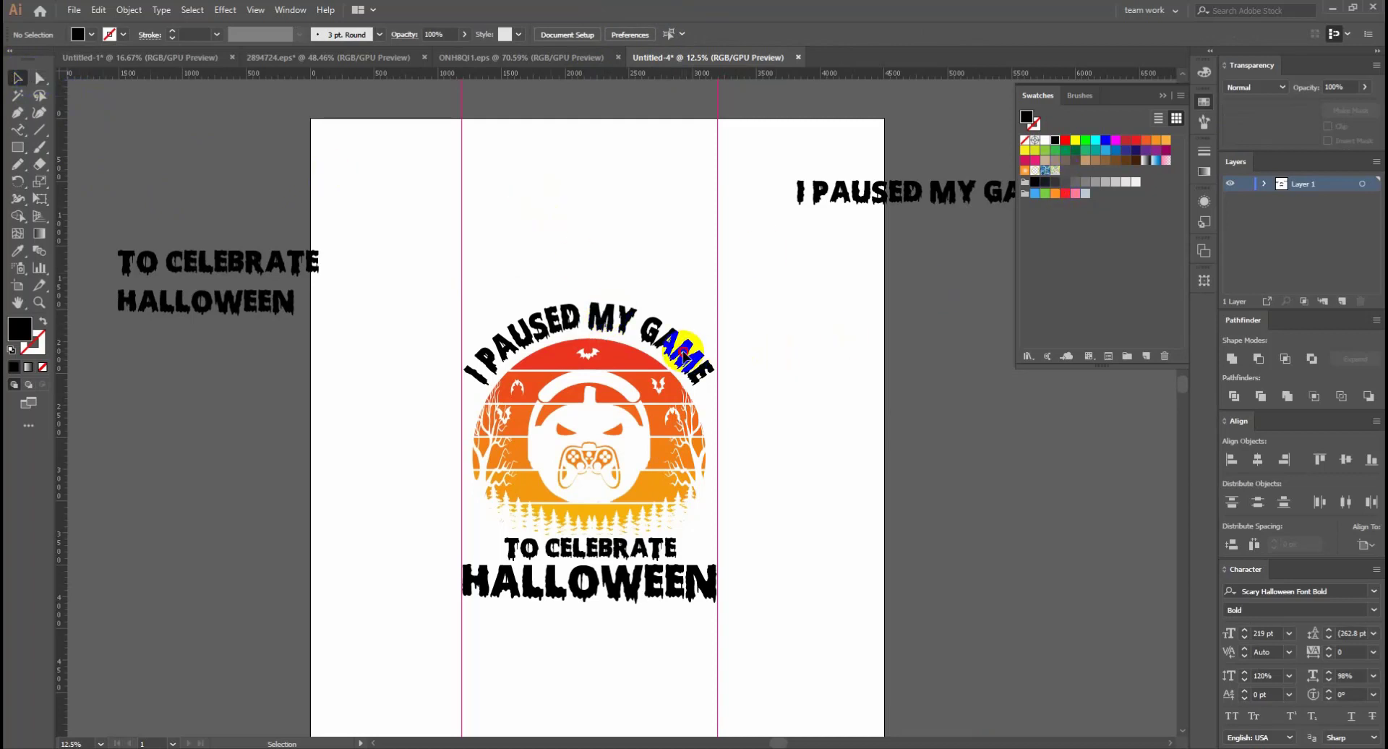
pyautogui.click(665, 414)
# Fill the I PAUSED MY GAME title with the emblem's orange using the Eyedropper
pyautogui.press('a')
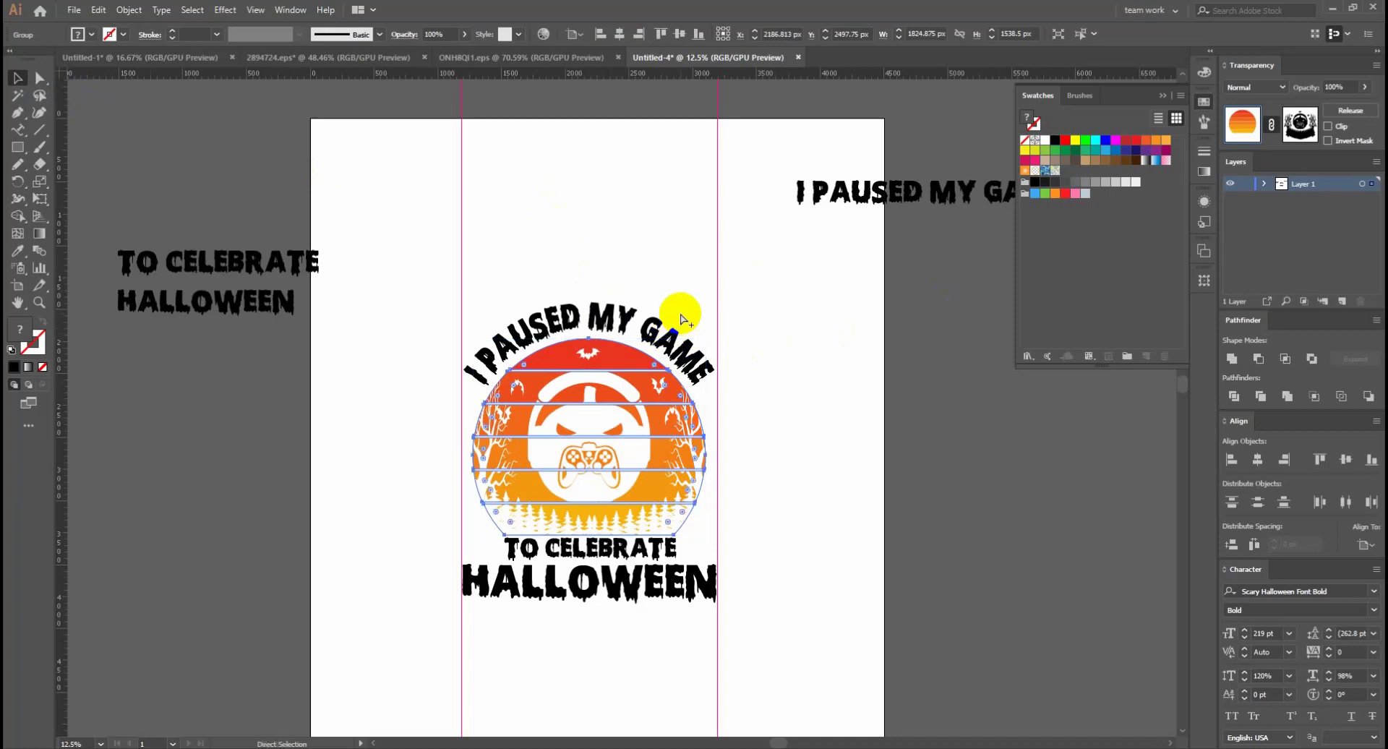
pyautogui.click(678, 275)
pyautogui.press('v')
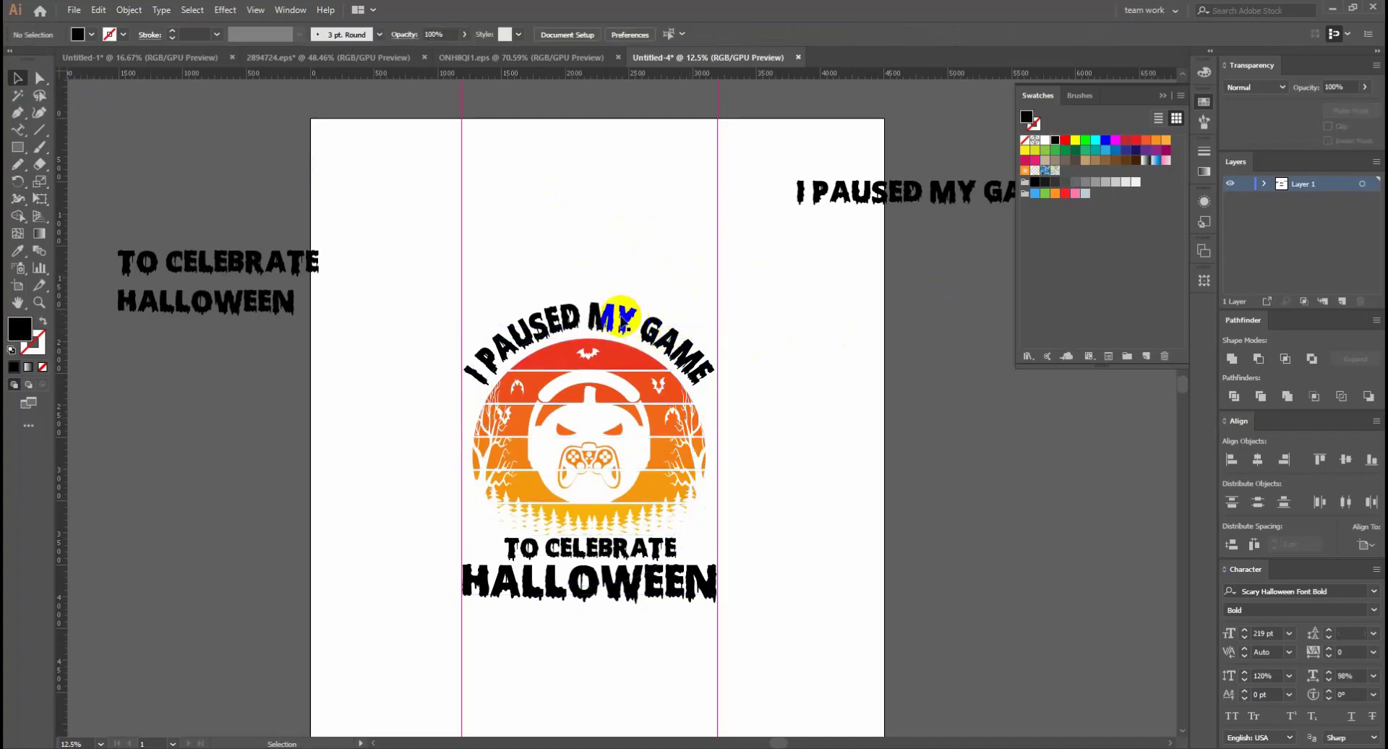
pyautogui.click(627, 318)
pyautogui.press('i')
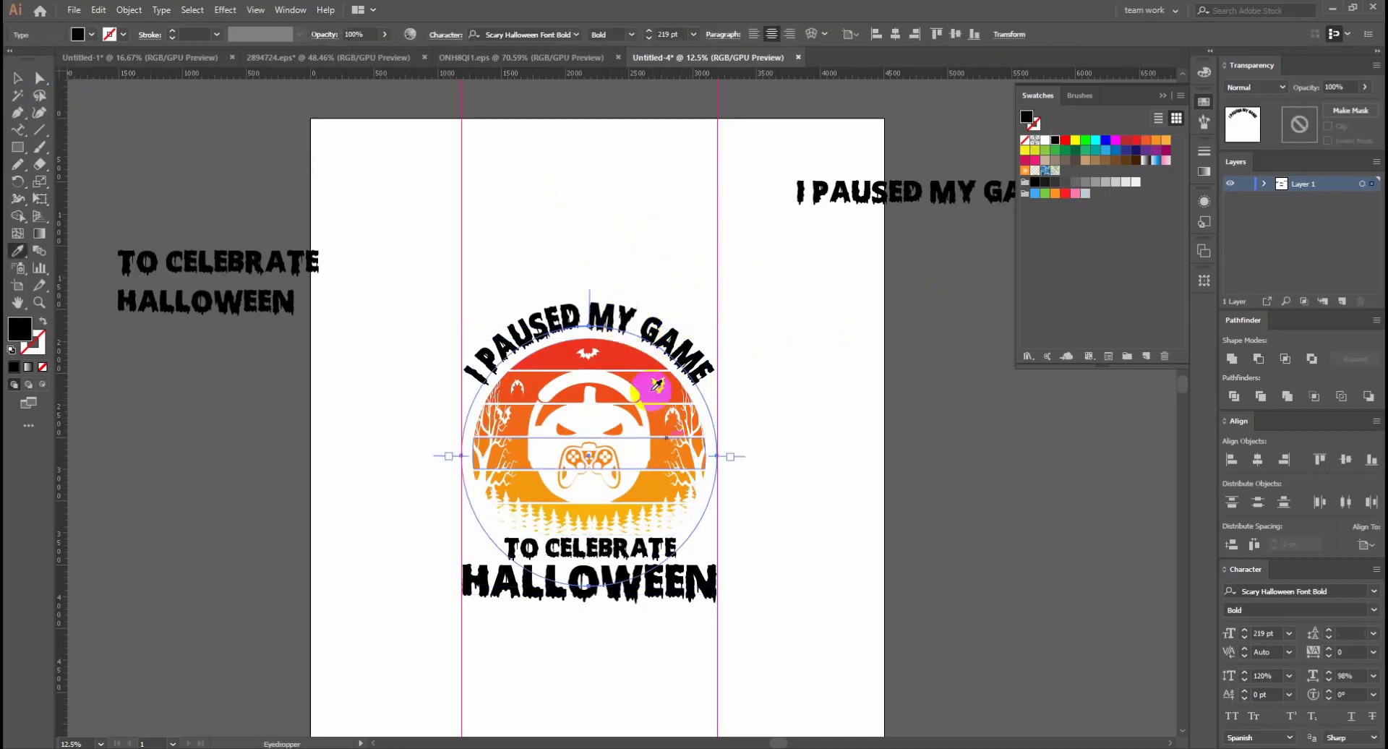
pyautogui.click(661, 420)
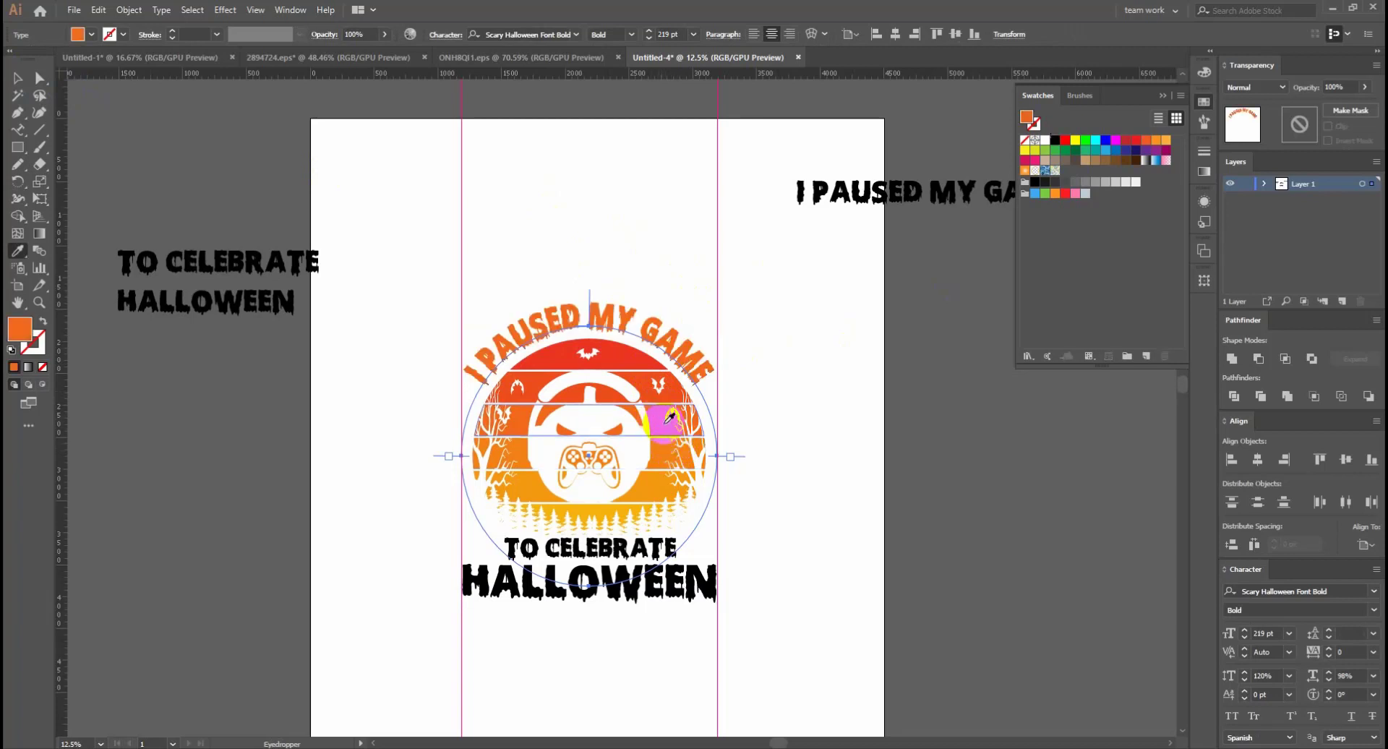
# Eyedrop the emblem's orange onto TO CELEBRATE and HALLOWEEN
pyautogui.press('ctrl')
pyautogui.keyDown('ctrl'); pyautogui.click(657, 552); pyautogui.keyUp('ctrl')
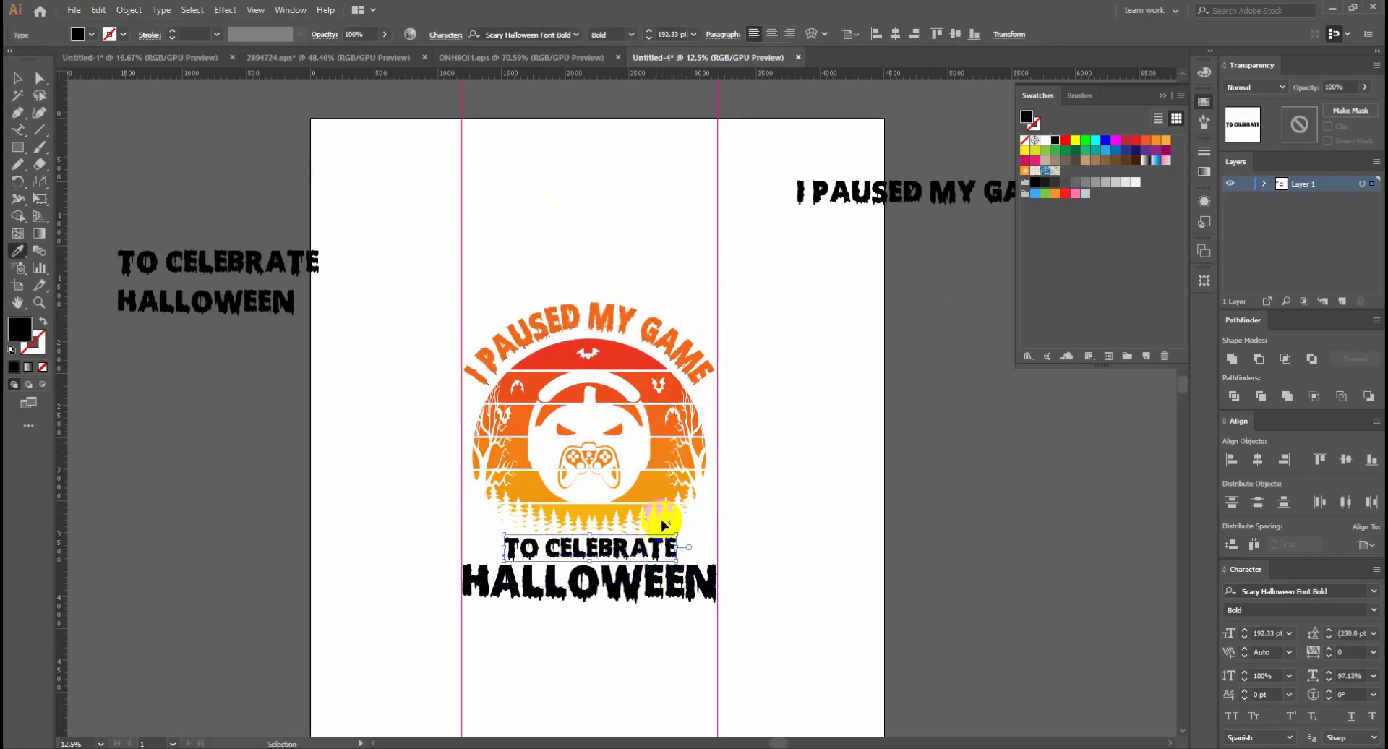
pyautogui.click(666, 411)
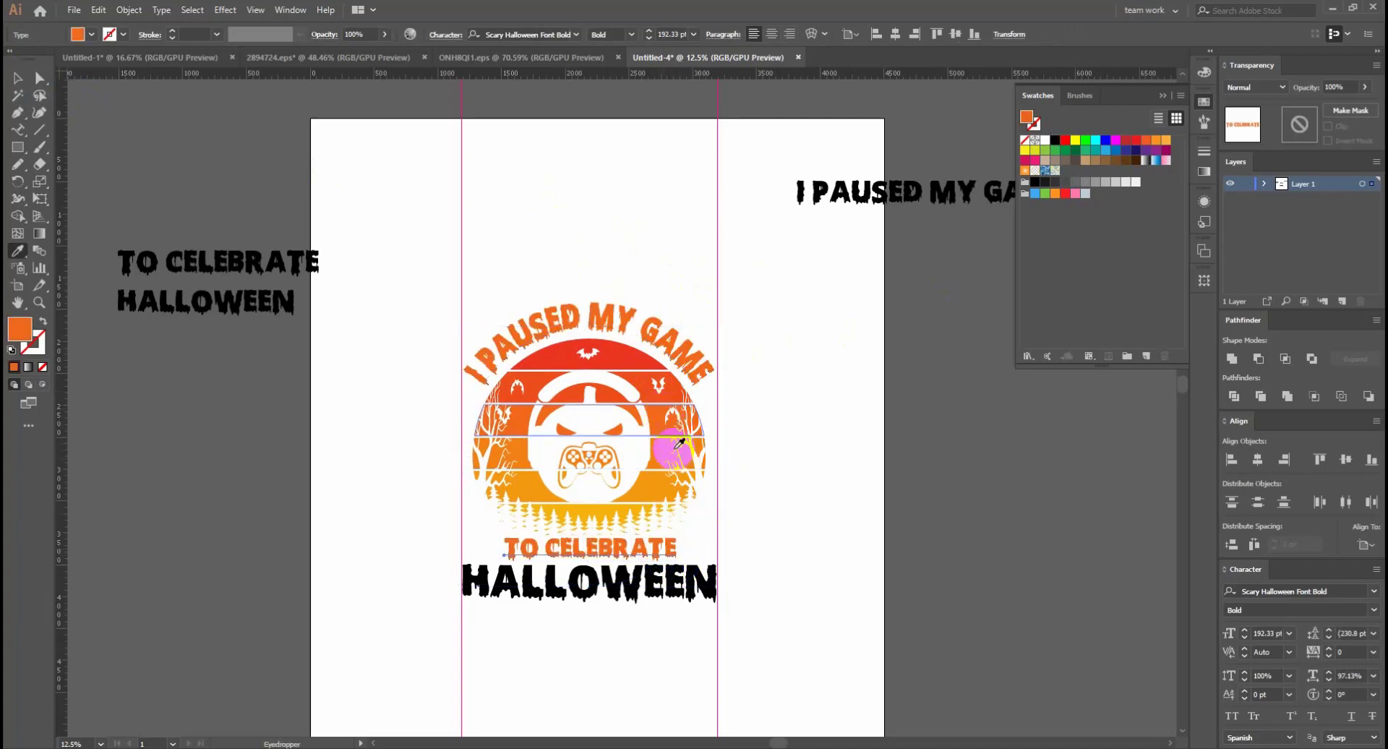
pyautogui.click(688, 347)
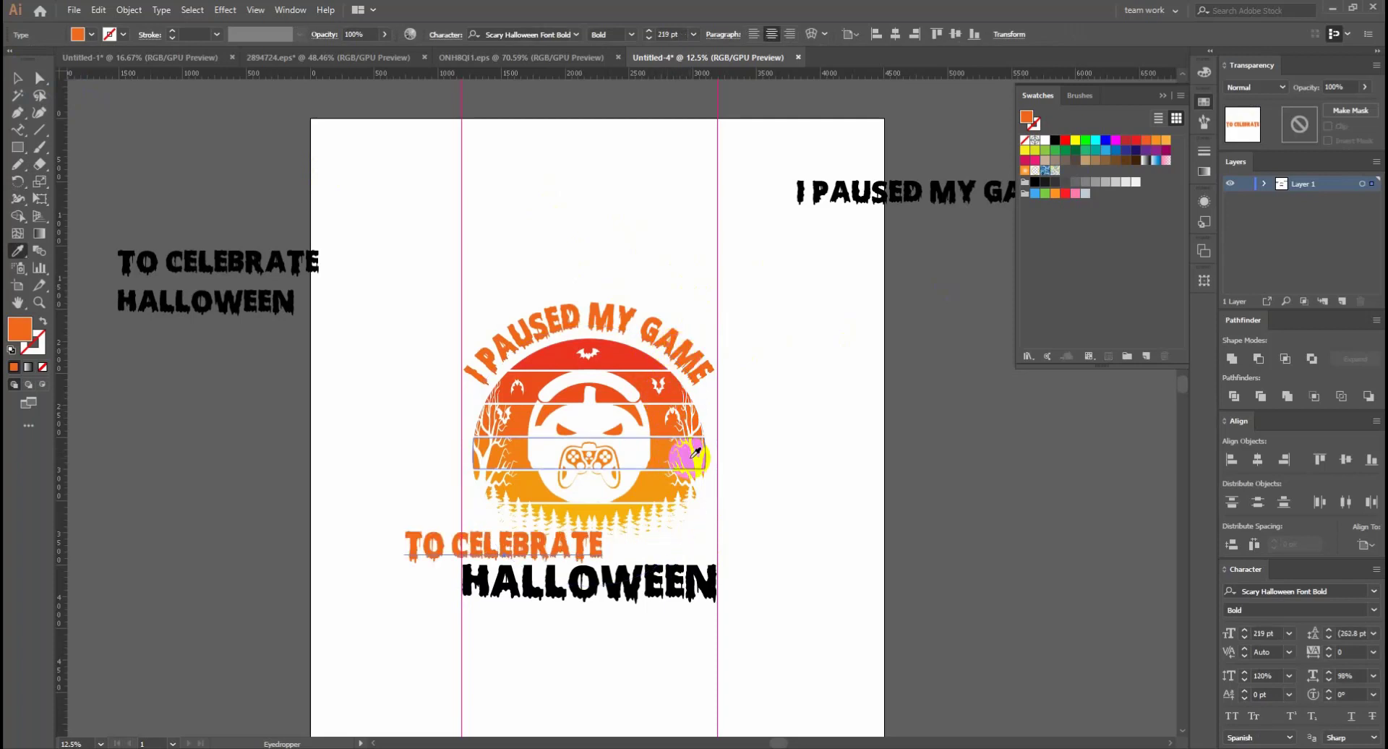
pyautogui.hotkey('ctrl', 'z')
pyautogui.keyDown('ctrl'); pyautogui.click(706, 576); pyautogui.keyUp('ctrl')
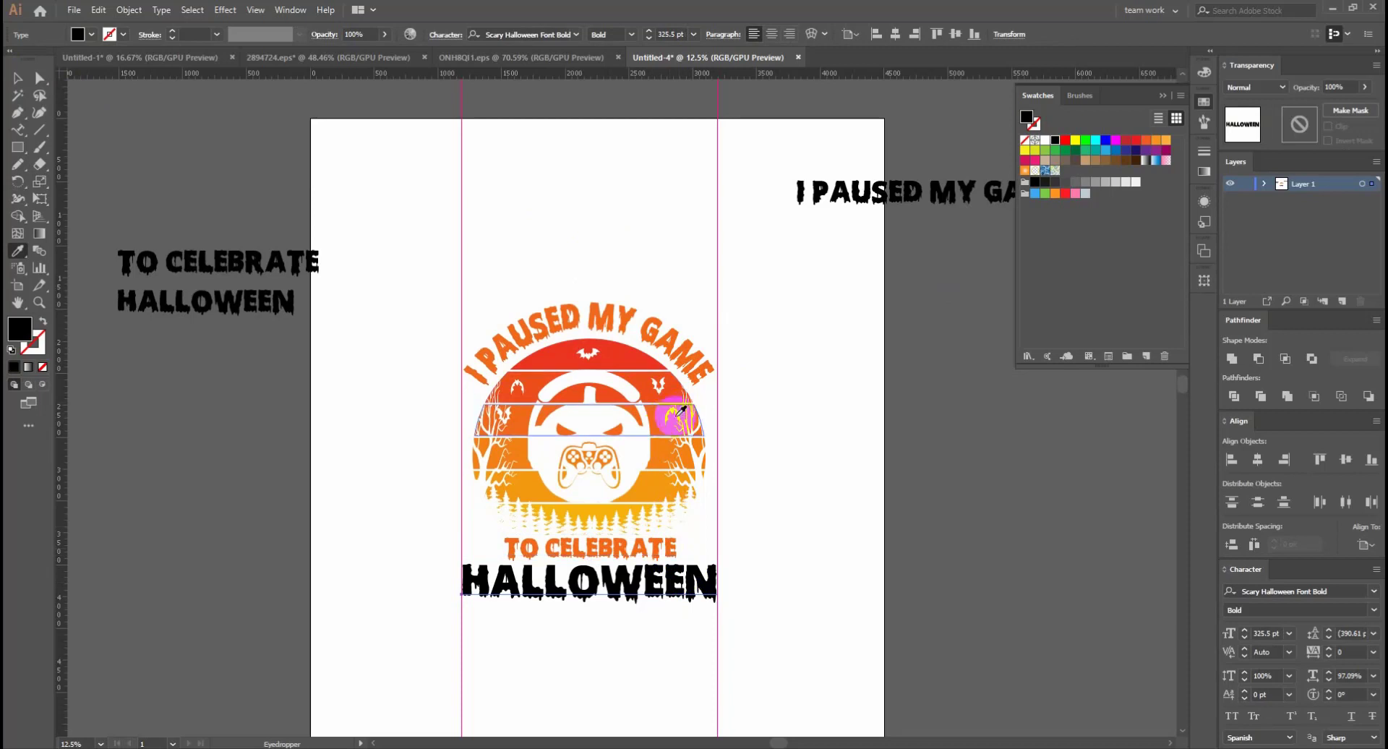
pyautogui.click(664, 417)
# Bring the black background rectangle back with Direct Selection
pyautogui.click(17, 78)
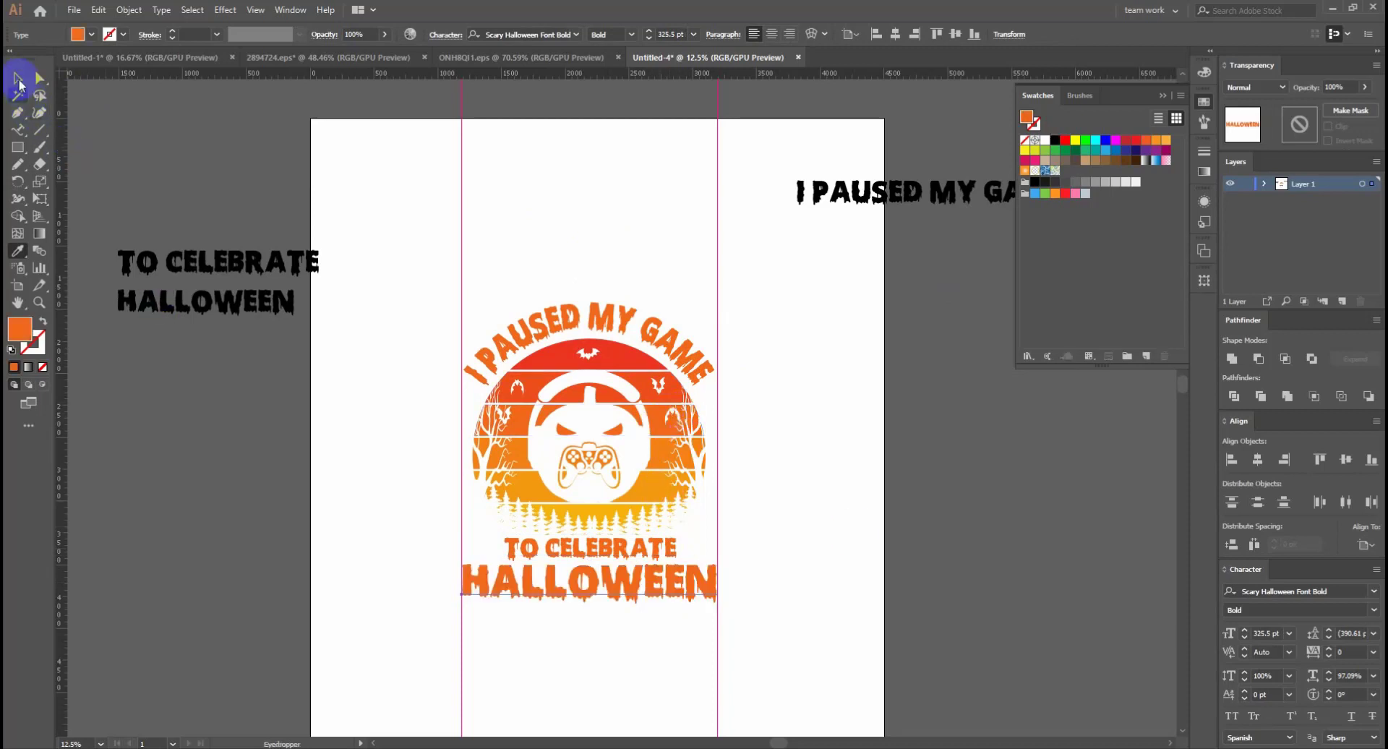
pyautogui.press('a')
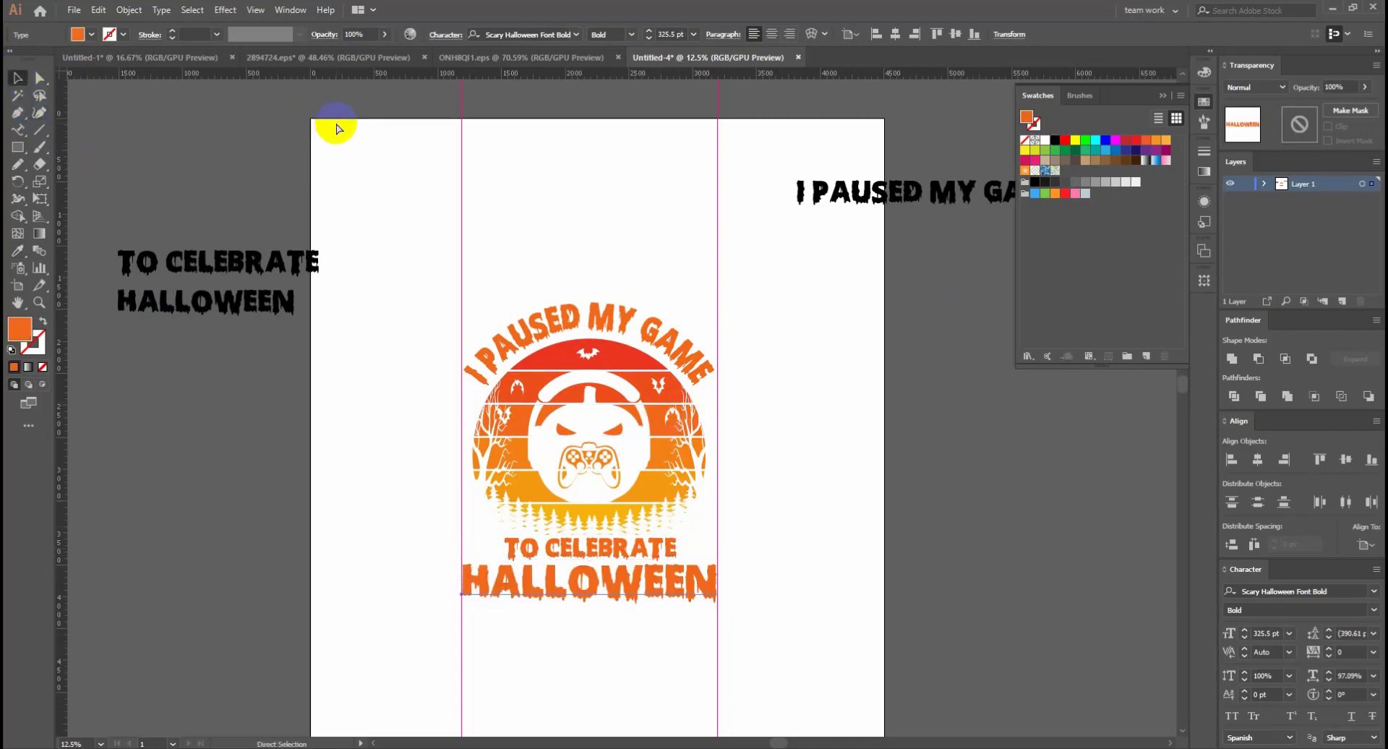
pyautogui.click(331, 148)
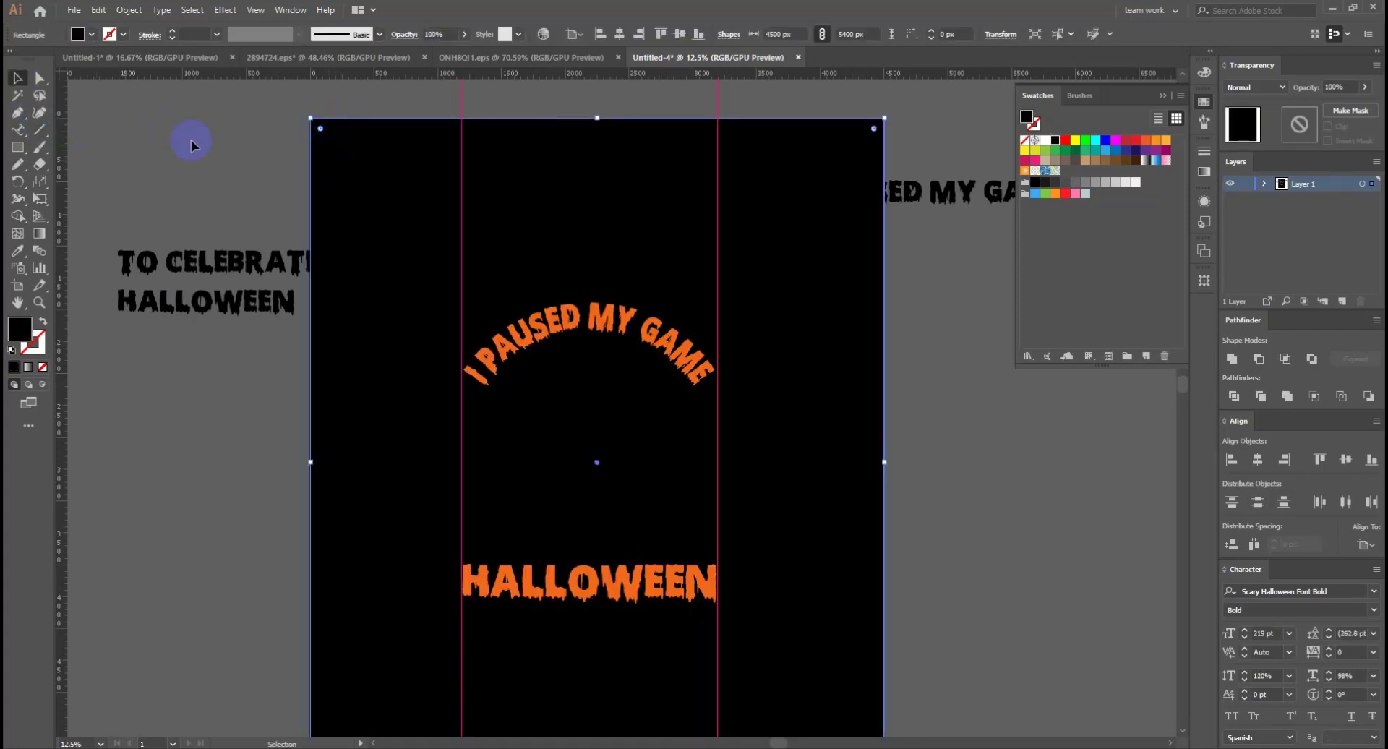
# Keep the black rectangle behind the orange emblem and slogan, then deselect everything
pyautogui.click(566, 227)
pyautogui.press('a')
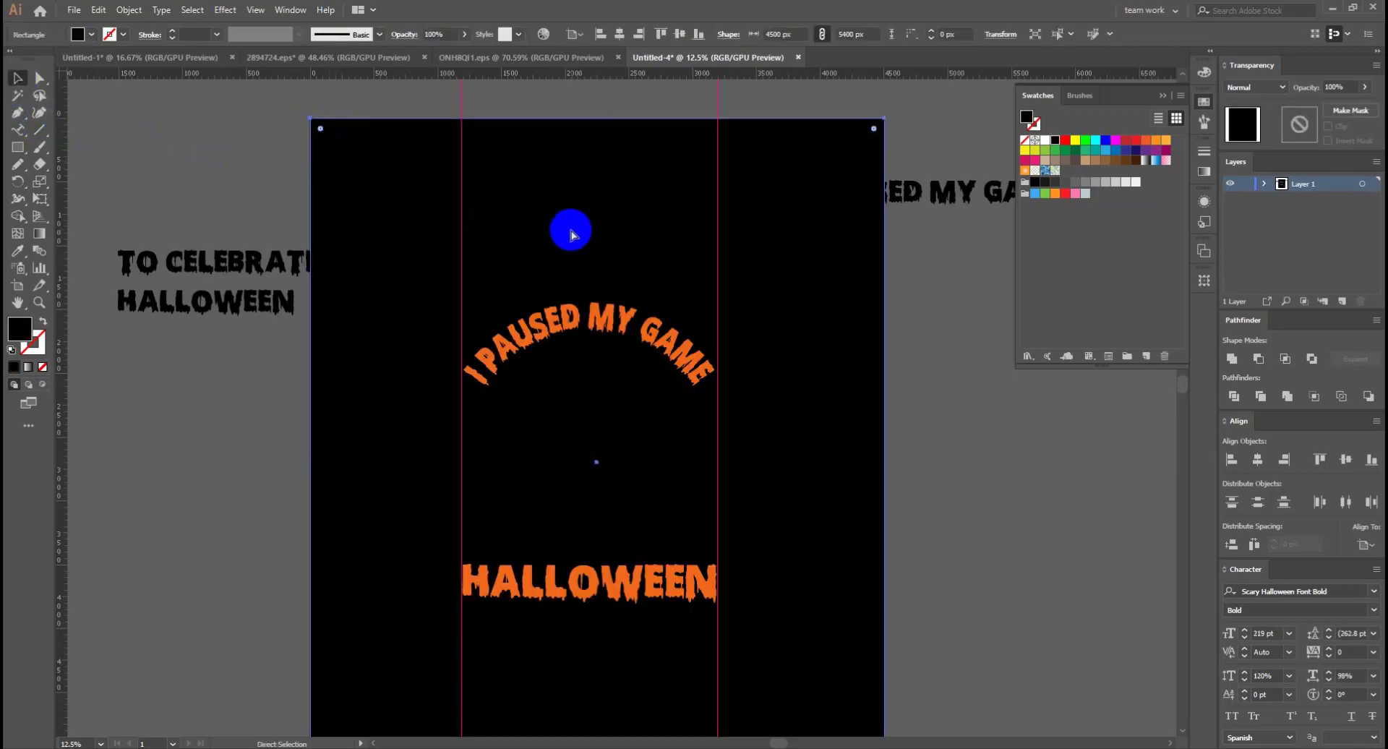
pyautogui.press('Delete')
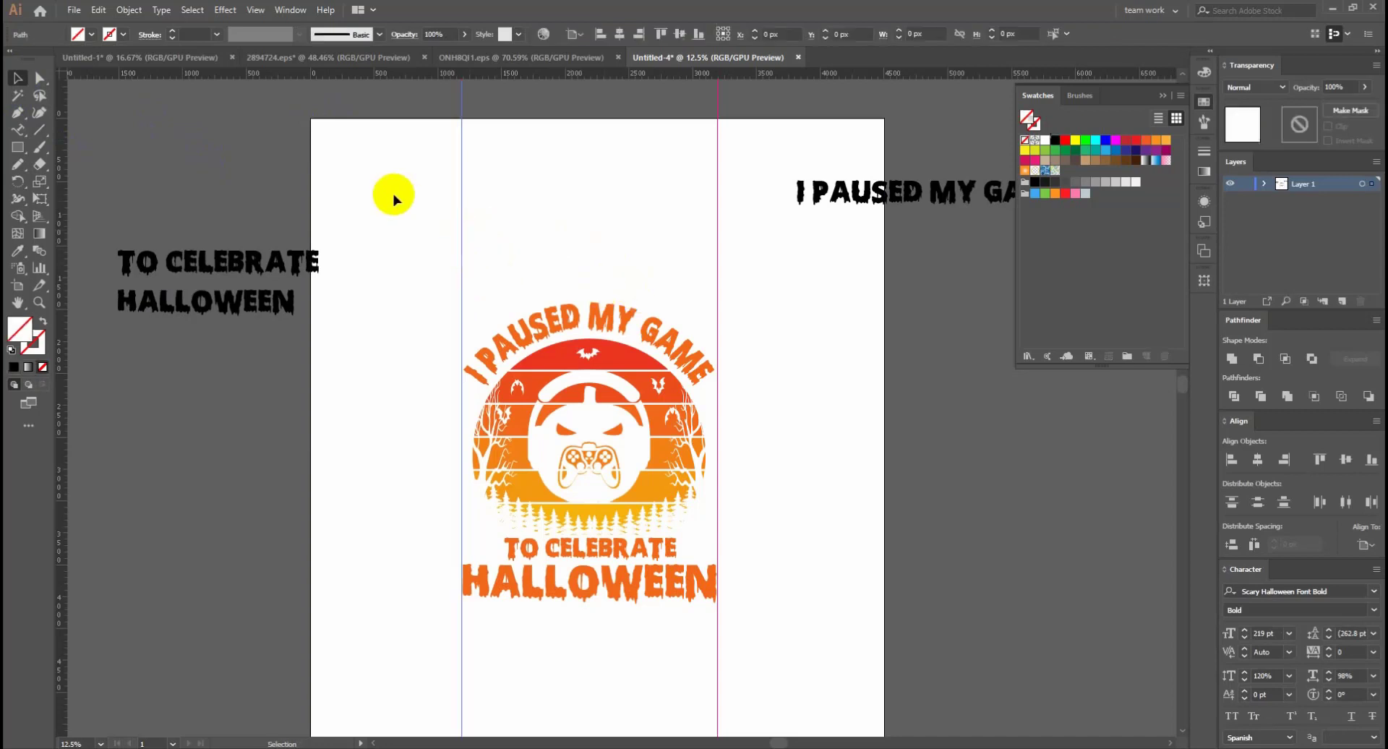
pyautogui.moveTo(394, 199); pyautogui.dragTo(755, 671)
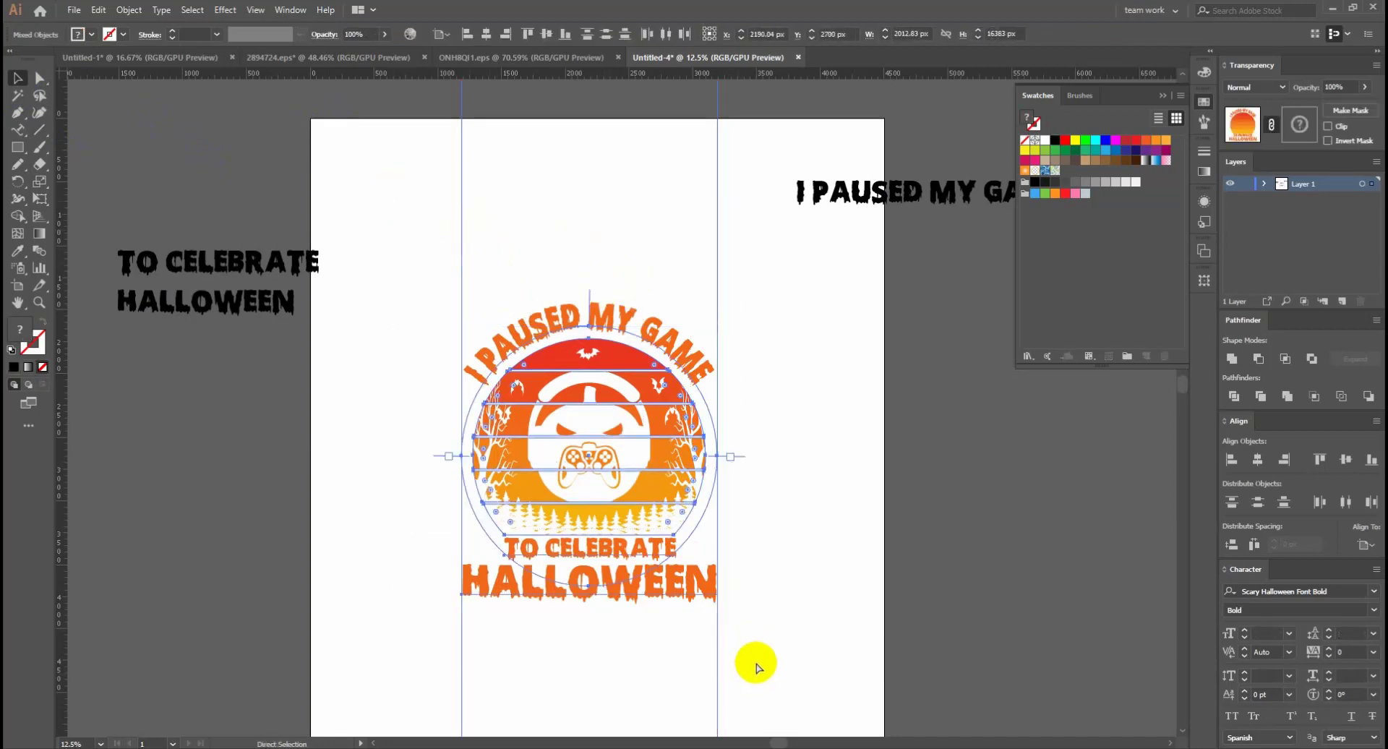
pyautogui.hotkey('ctrl', 'z')
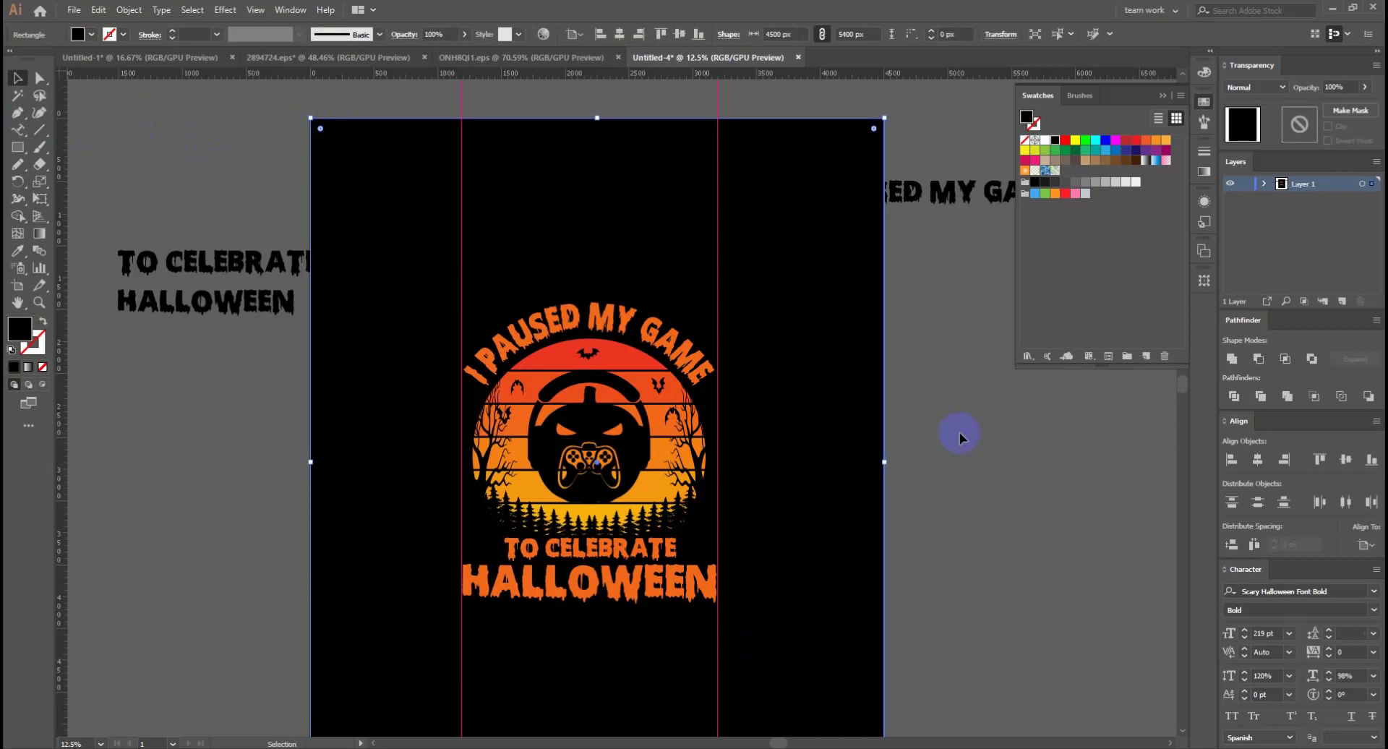
pyautogui.click(960, 432)
pyautogui.click(839, 359)
pyautogui.keyDown('shift'); pyautogui.click(839, 359); pyautogui.keyUp('shift')
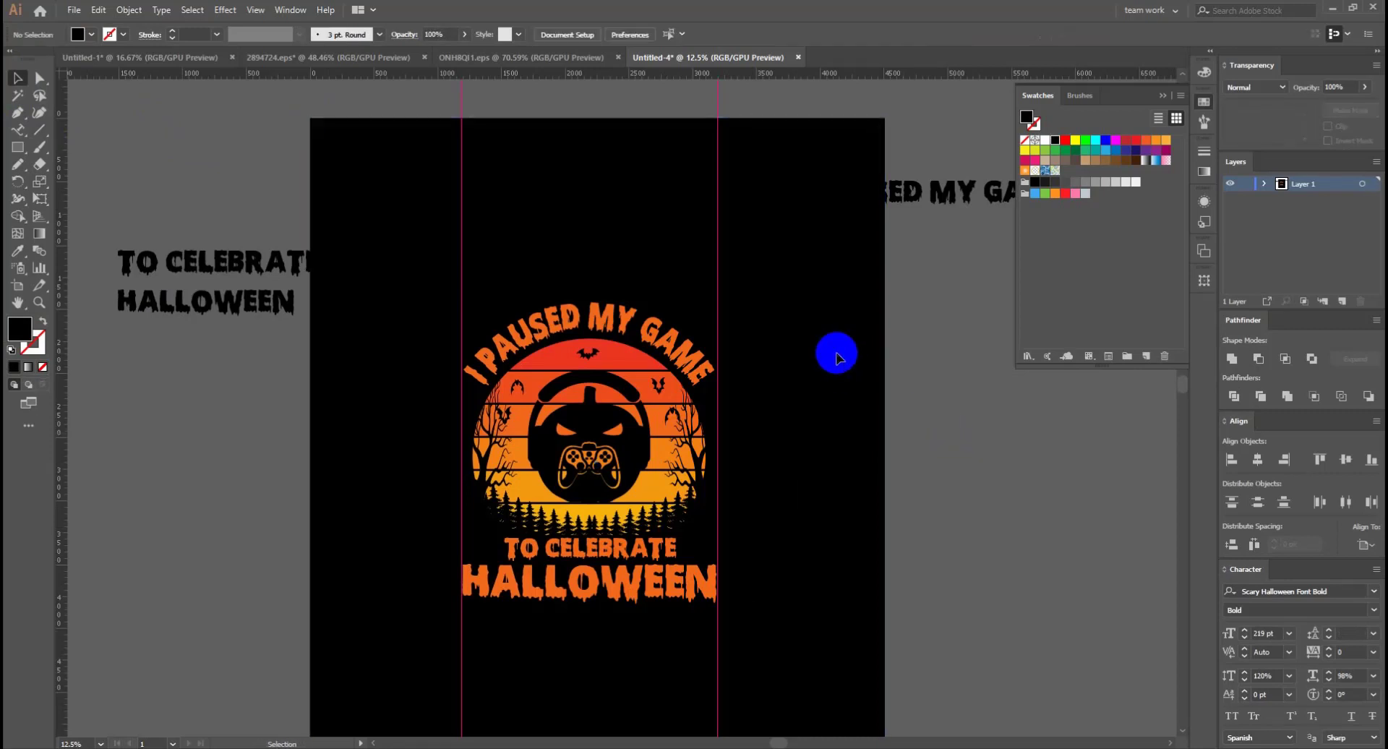
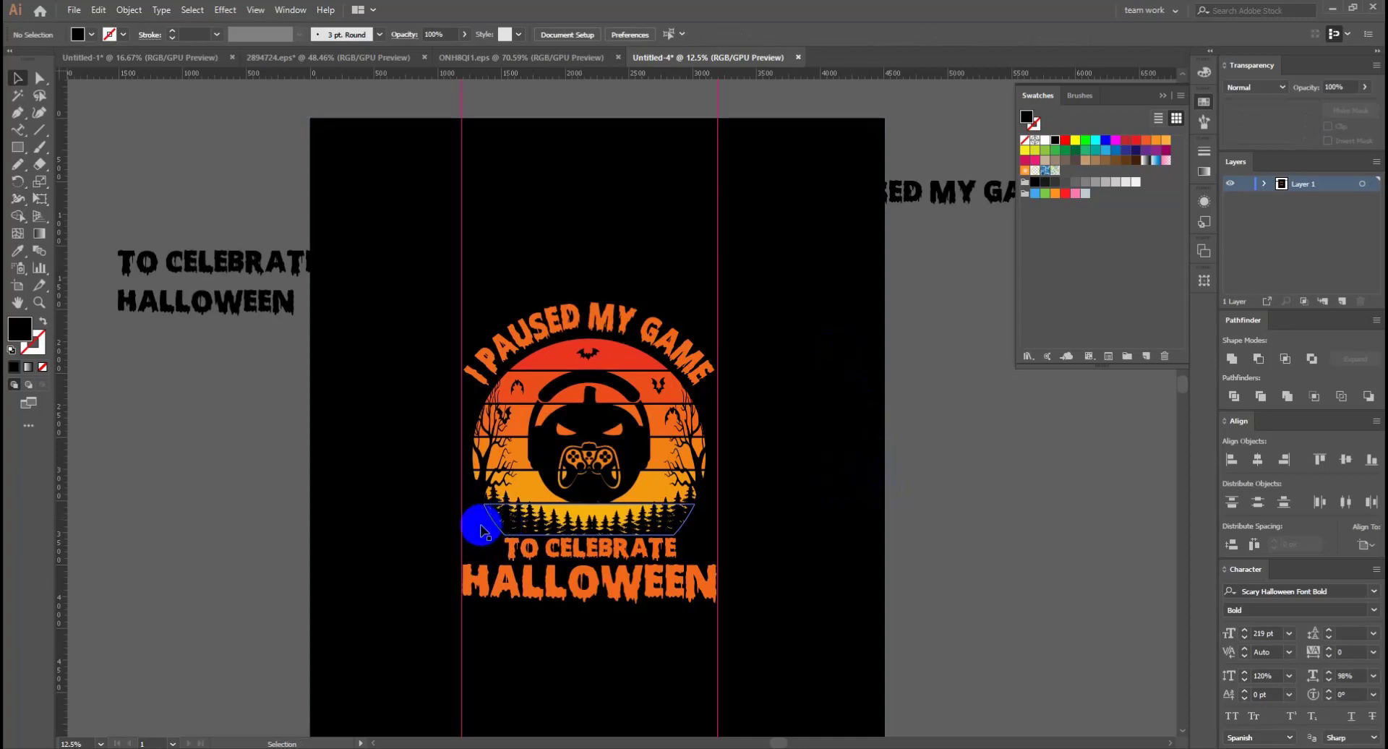
# Select the HALLOWEEN text, switch to the Touch Type Tool and zoom in on the lettering
pyautogui.click(546, 587)
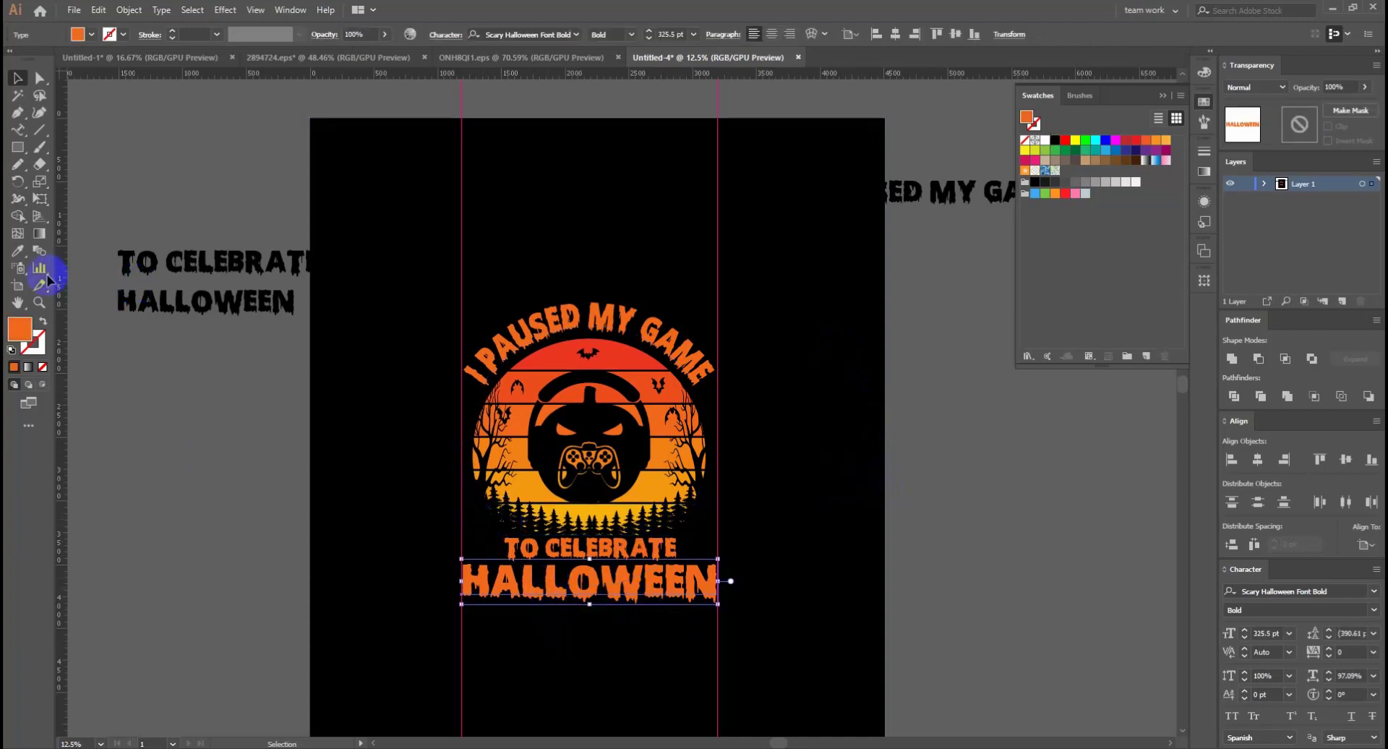
pyautogui.moveTo(18, 130); pyautogui.dragTo(87, 233)
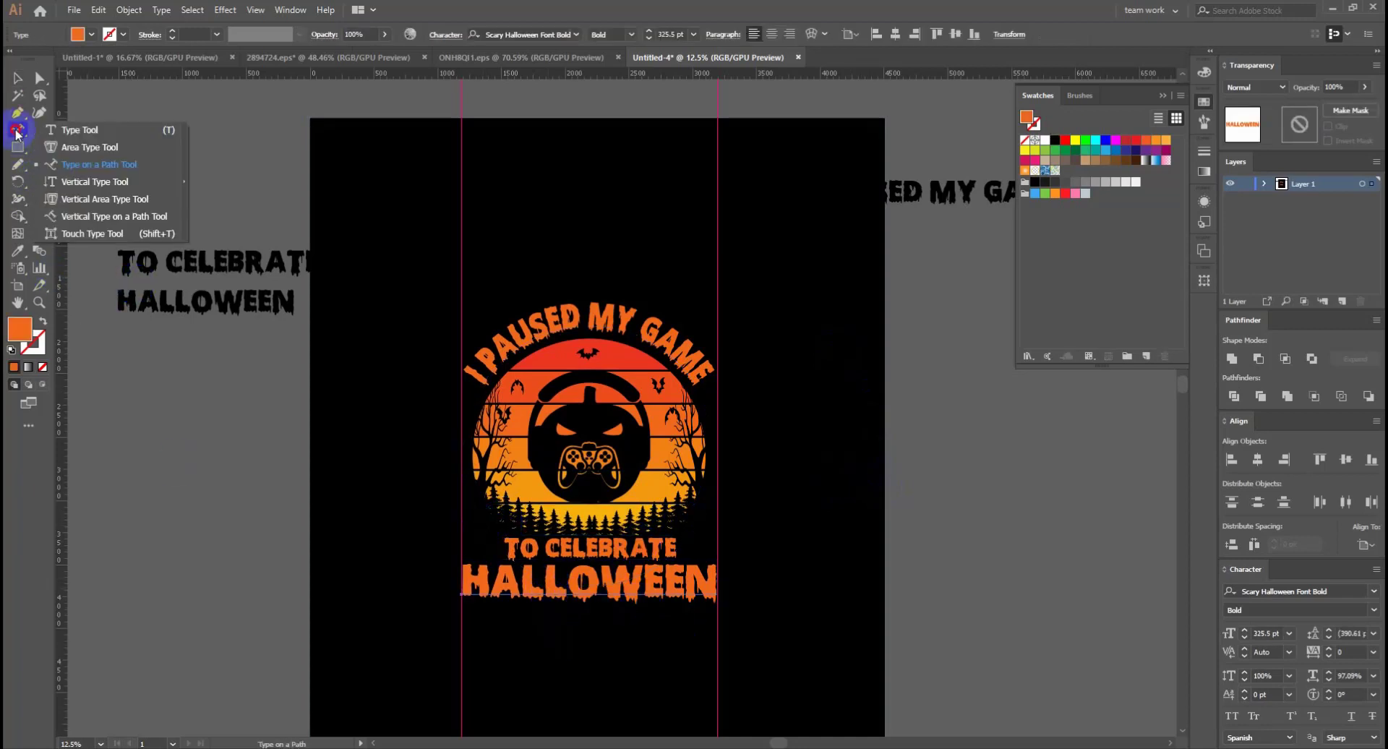
pyautogui.scroll(1, 572, 598)
pyautogui.scroll(3, 506, 587)
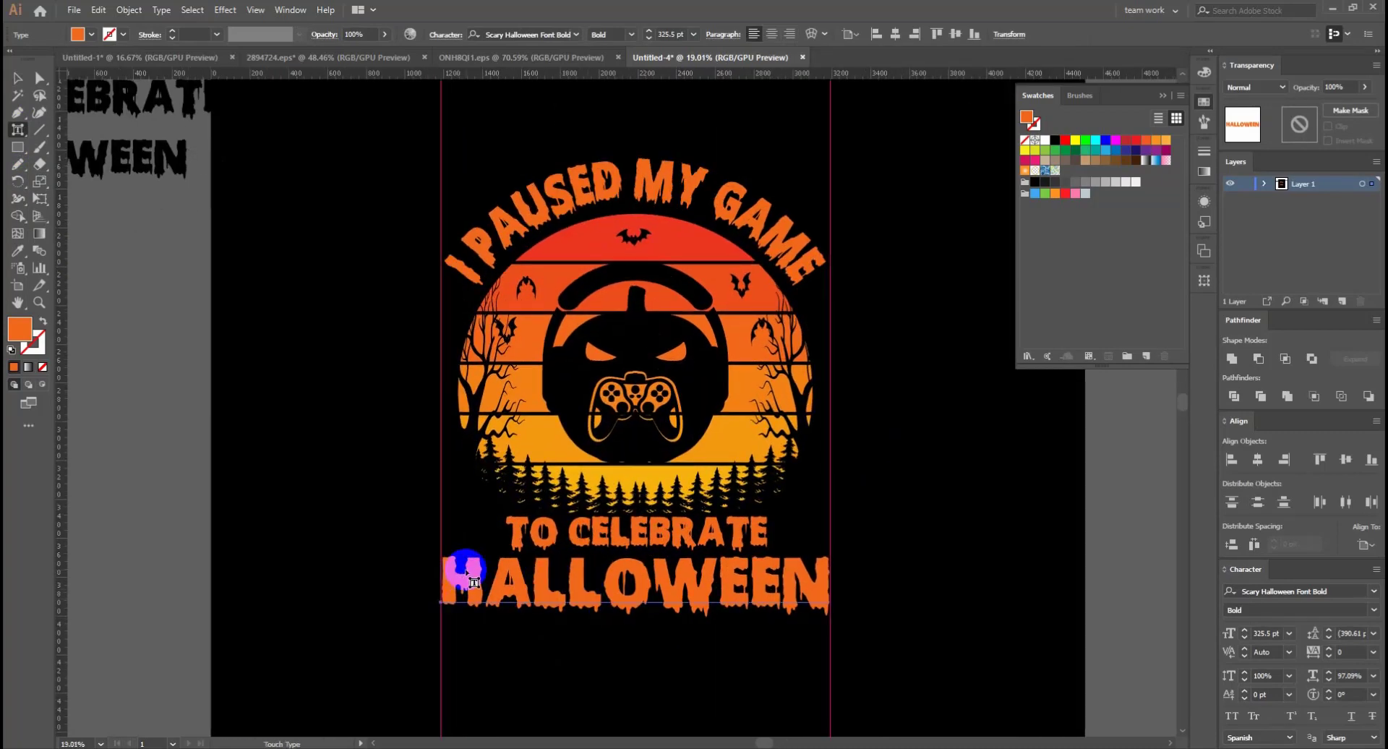
# Stretch the H and final N of HALLOWEEN taller, with N at 211.76% and raised 92.82 pt
pyautogui.click(476, 571)
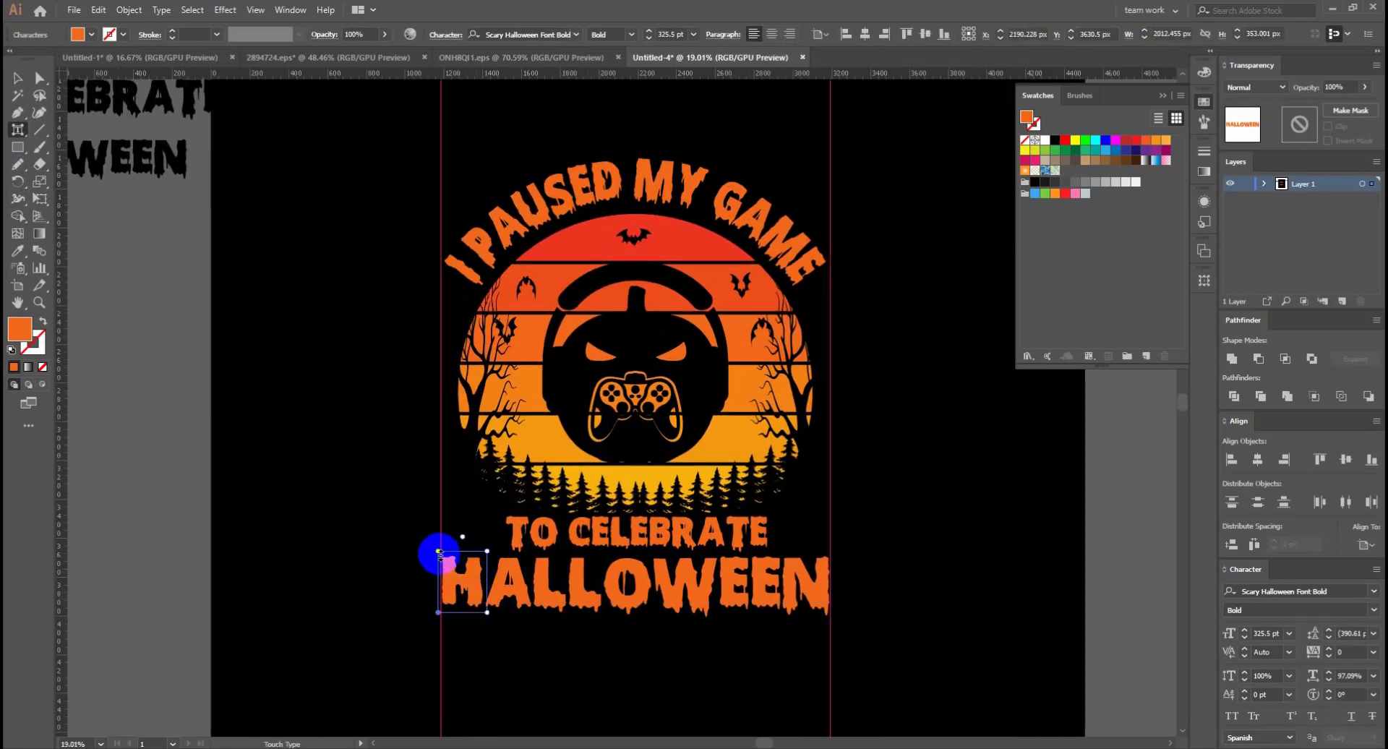
pyautogui.moveTo(438, 552); pyautogui.dragTo(439, 467)
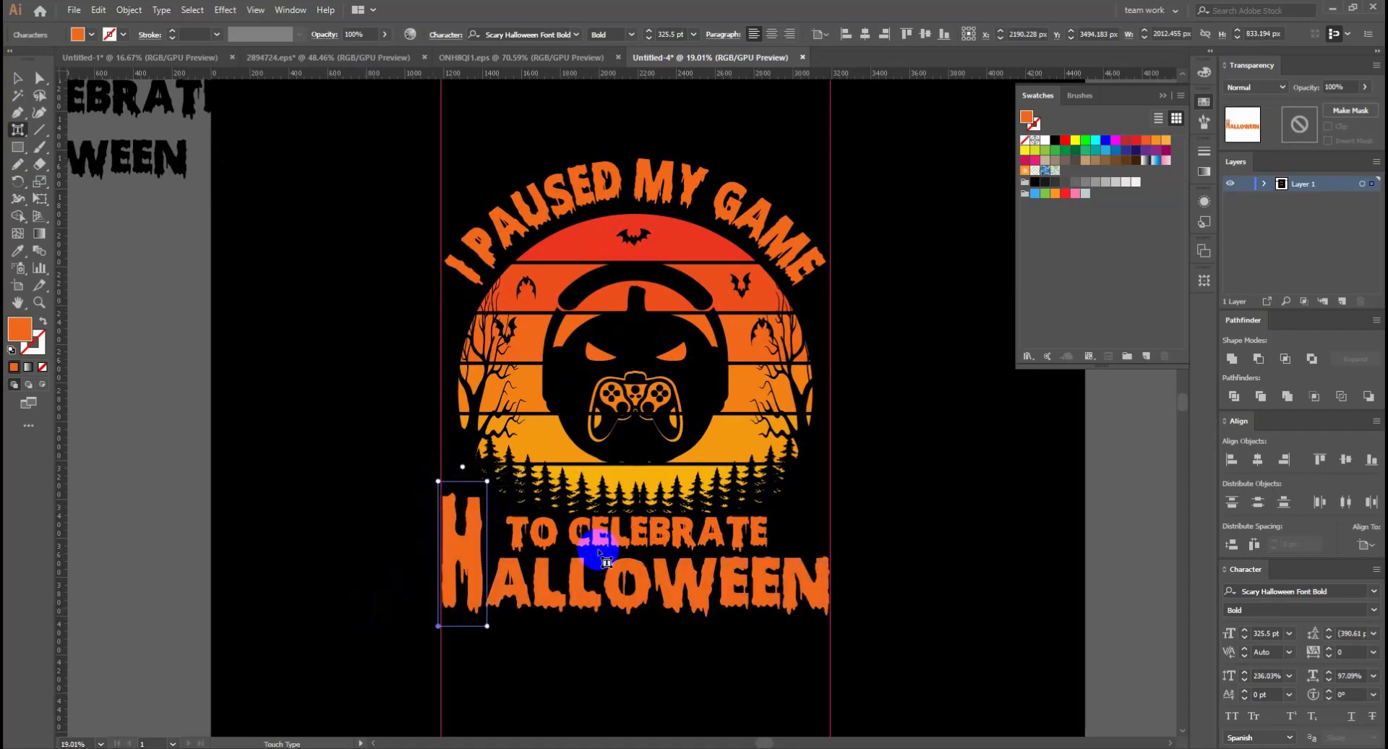
pyautogui.click(822, 584)
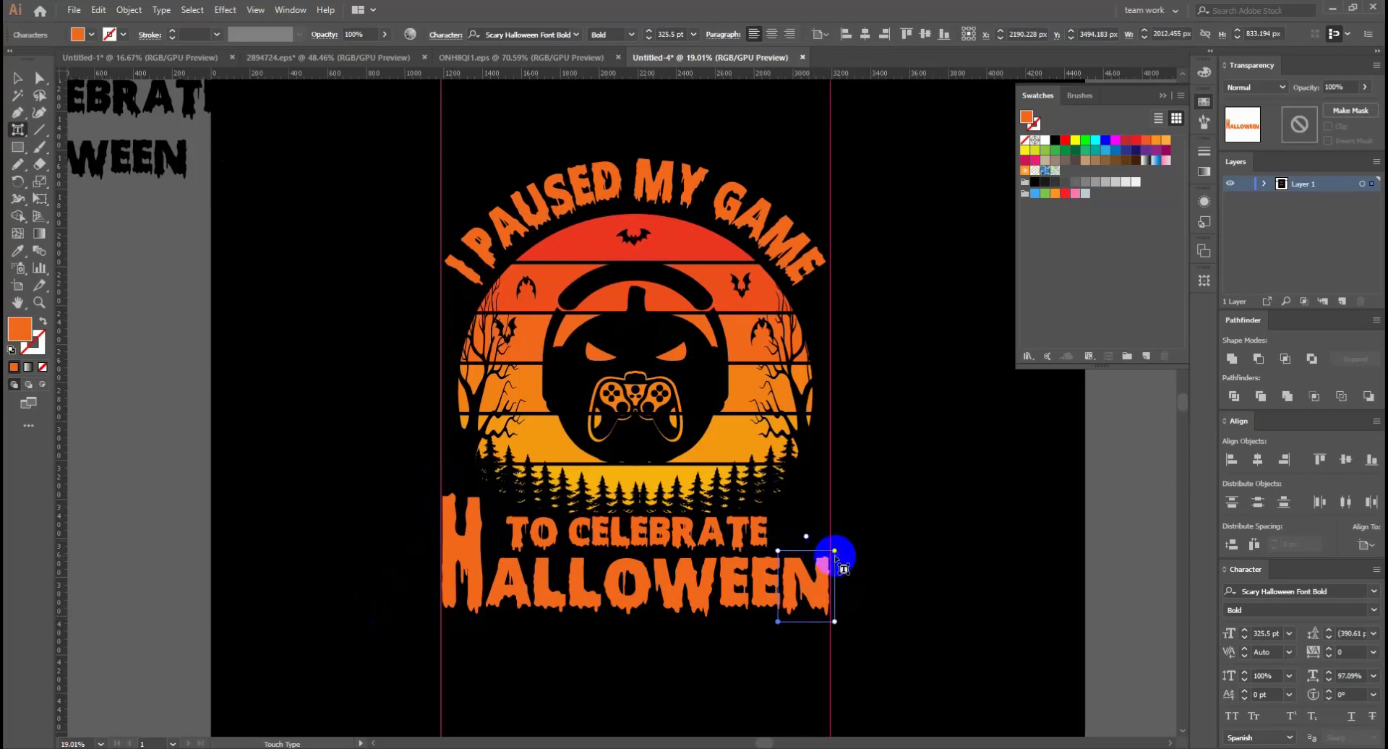
pyautogui.moveTo(779, 550)
pyautogui.mouseDown()
pyautogui.moveTo(770, 449)
pyautogui.moveTo(779, 463)
pyautogui.mouseUp()
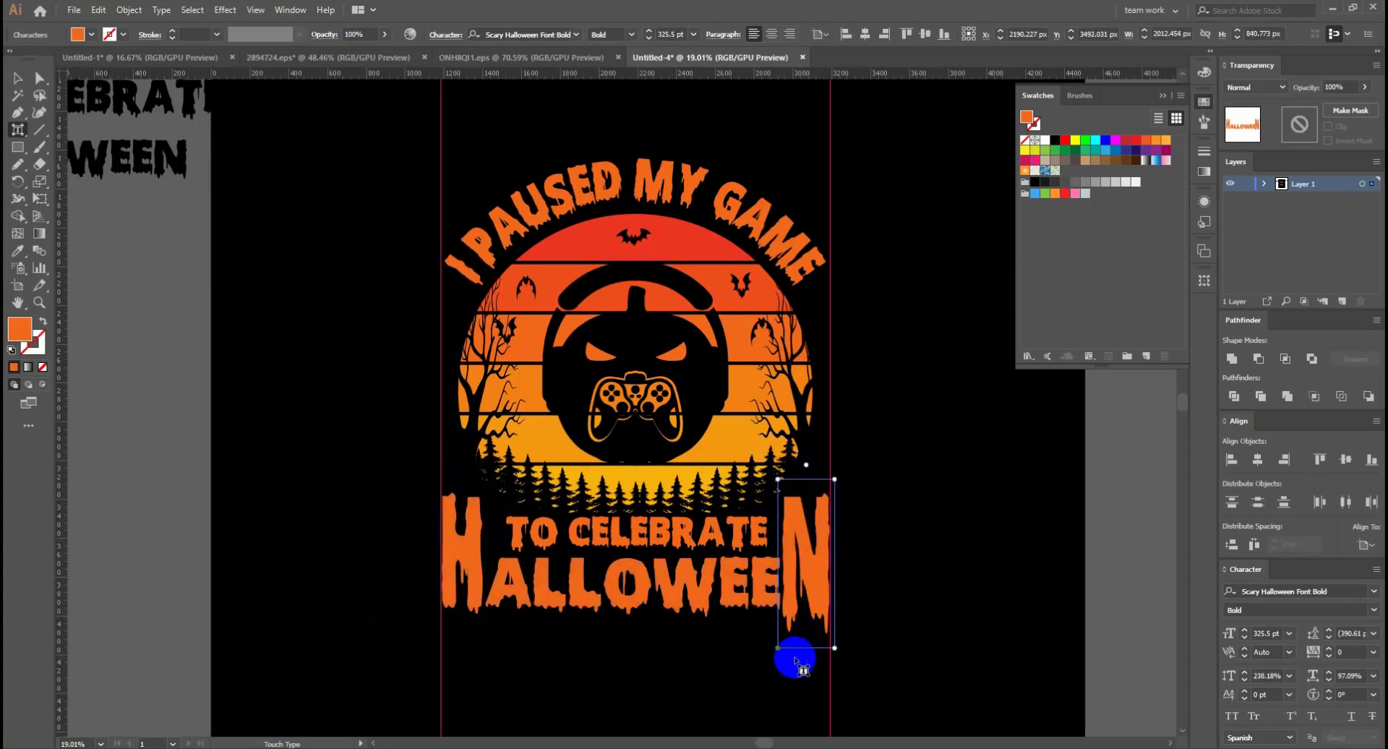
pyautogui.moveTo(779, 649); pyautogui.dragTo(779, 636)
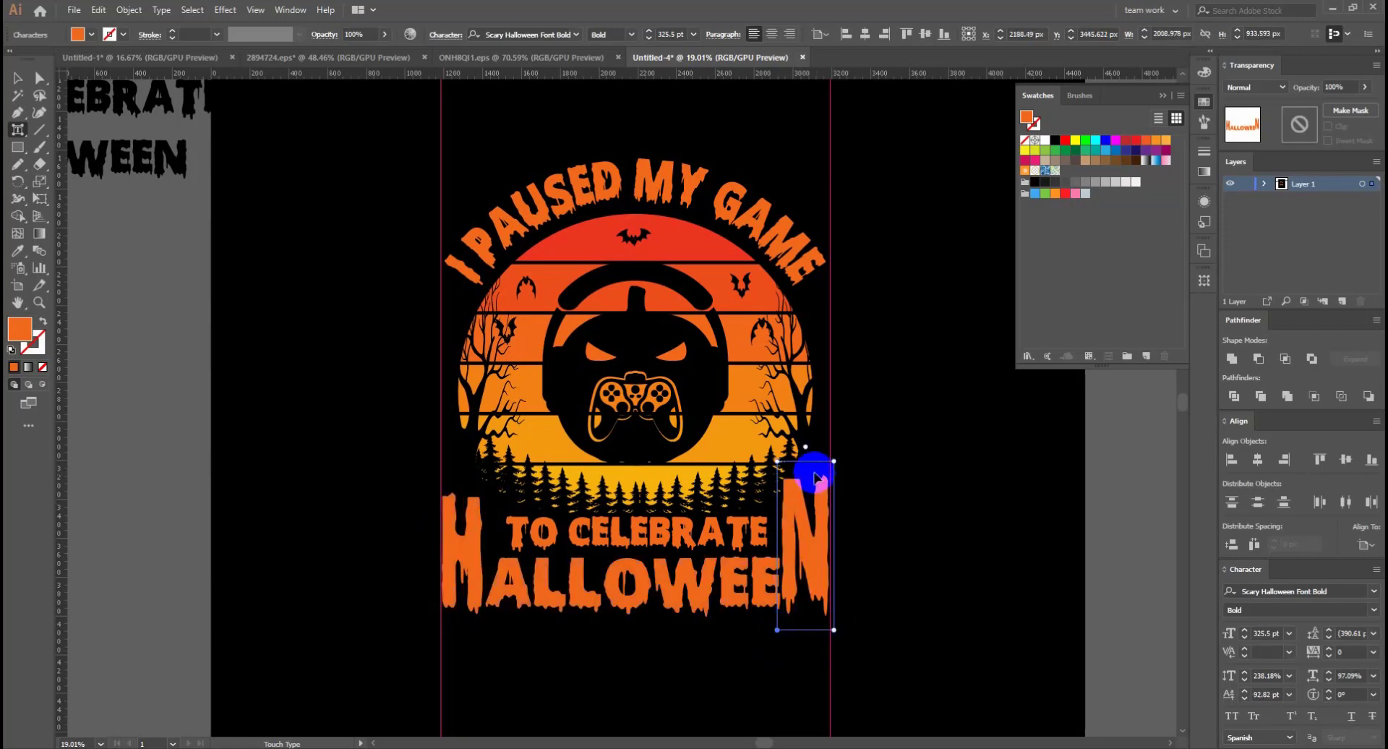
pyautogui.moveTo(779, 461)
pyautogui.mouseDown()
pyautogui.moveTo(780, 474)
pyautogui.moveTo(833, 475)
pyautogui.mouseUp()
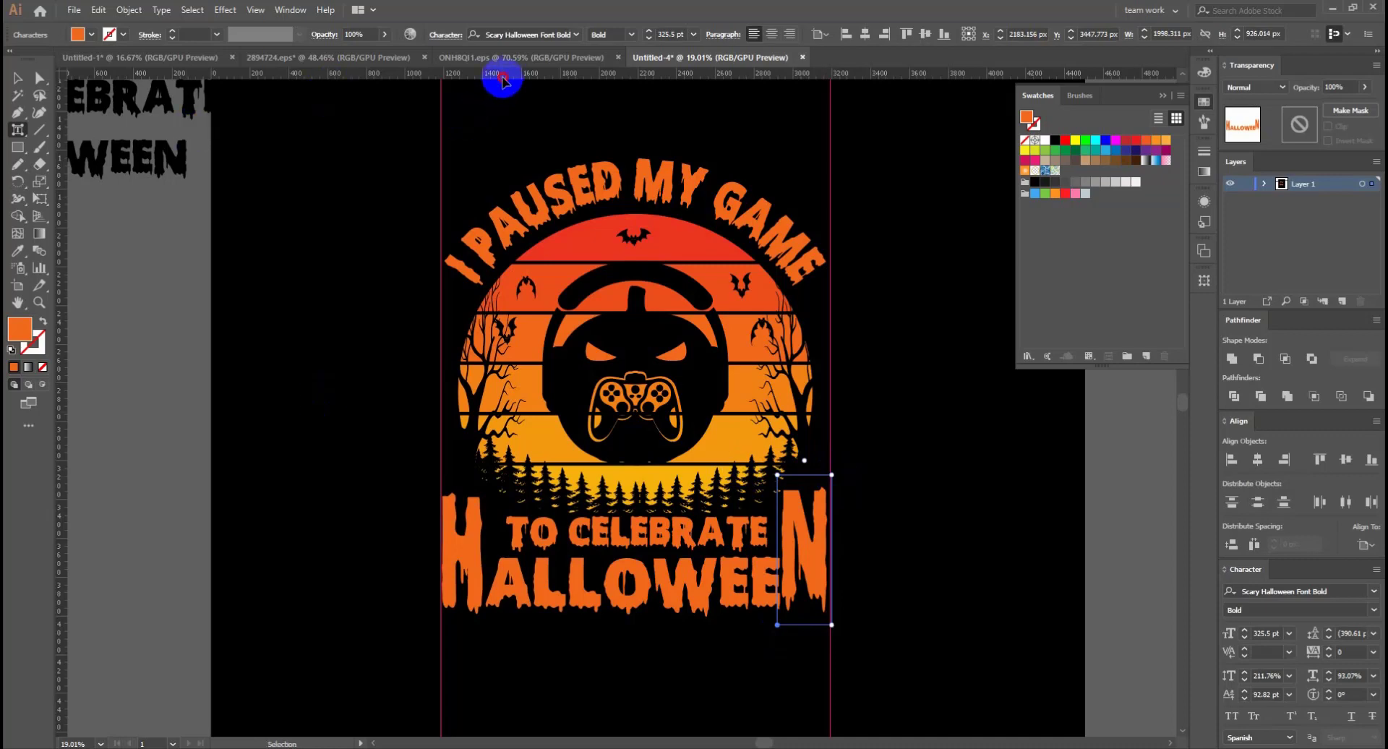
# Add a horizontal guide at the H's top and rescale N to 203.63% with 85.39 pt shift
pyautogui.moveTo(503, 80); pyautogui.dragTo(579, 497)
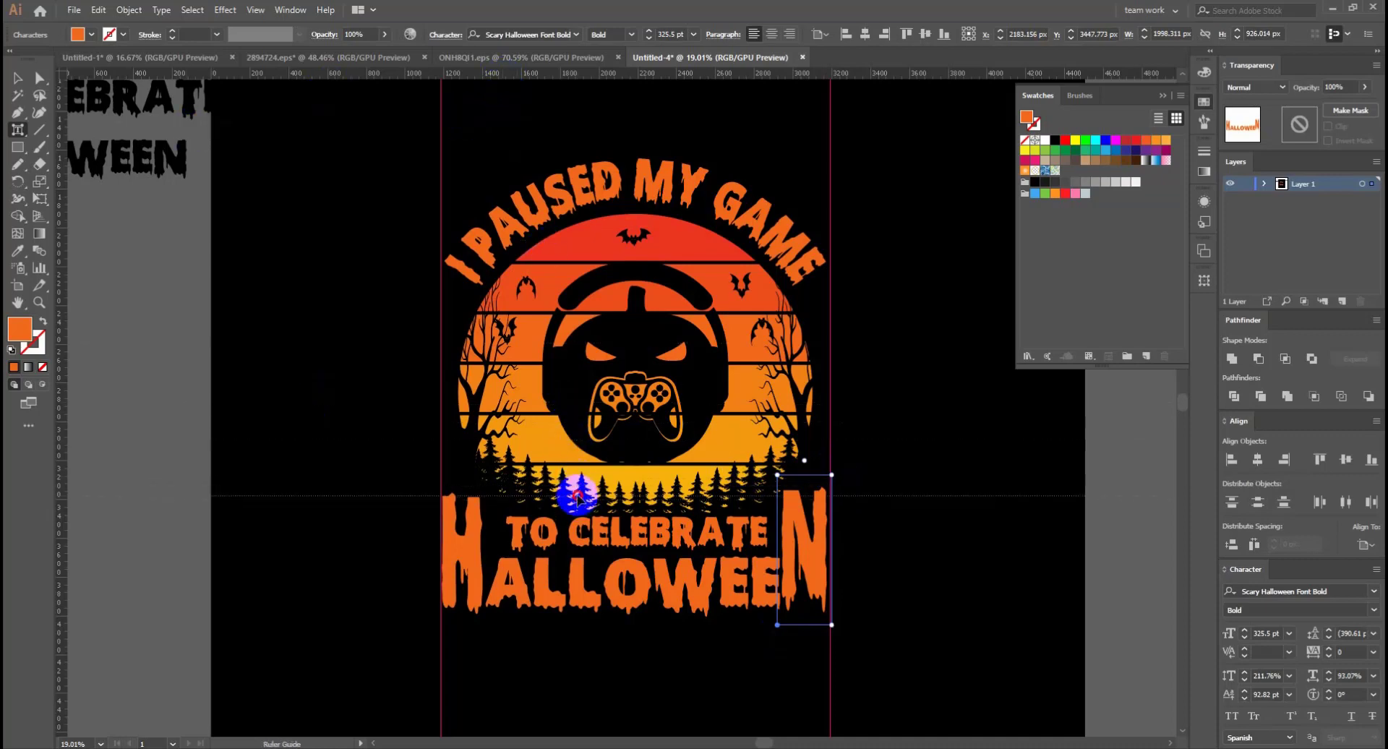
pyautogui.click(17, 77)
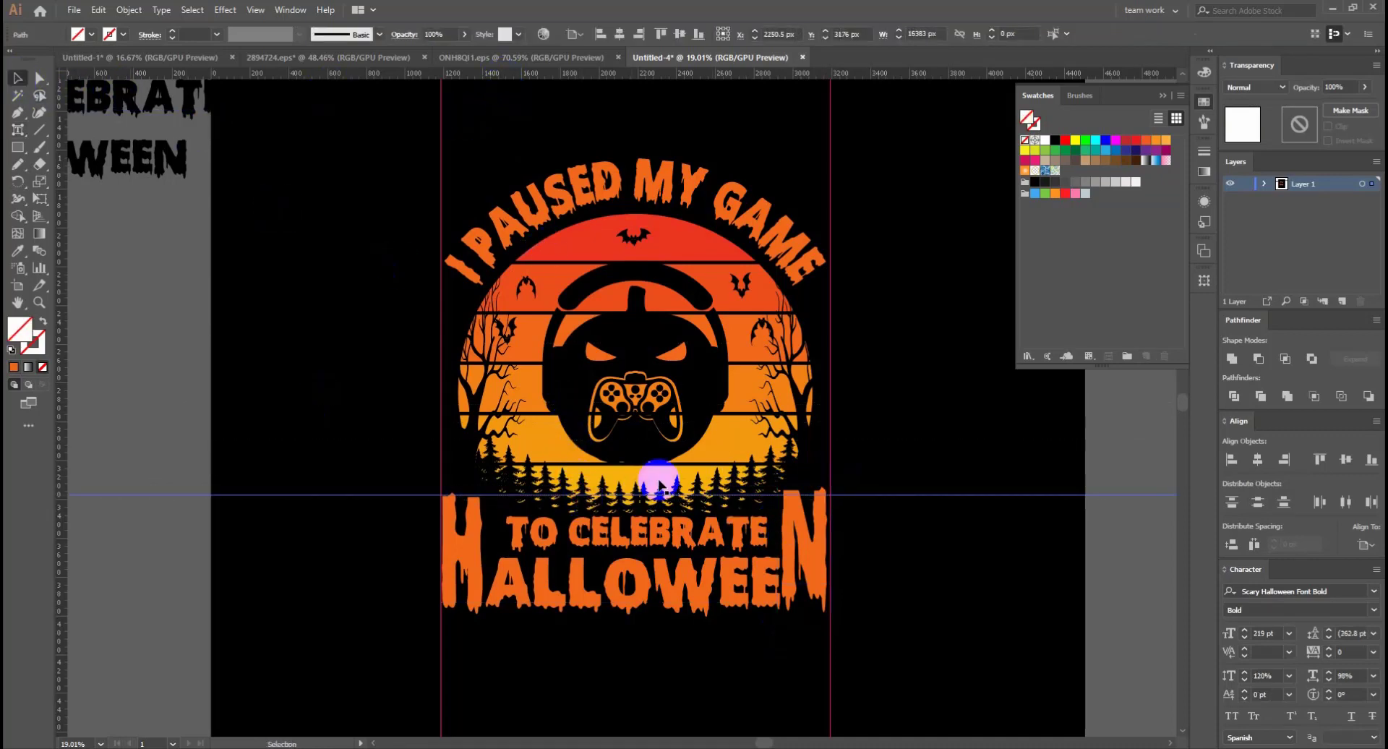
pyautogui.click(817, 558)
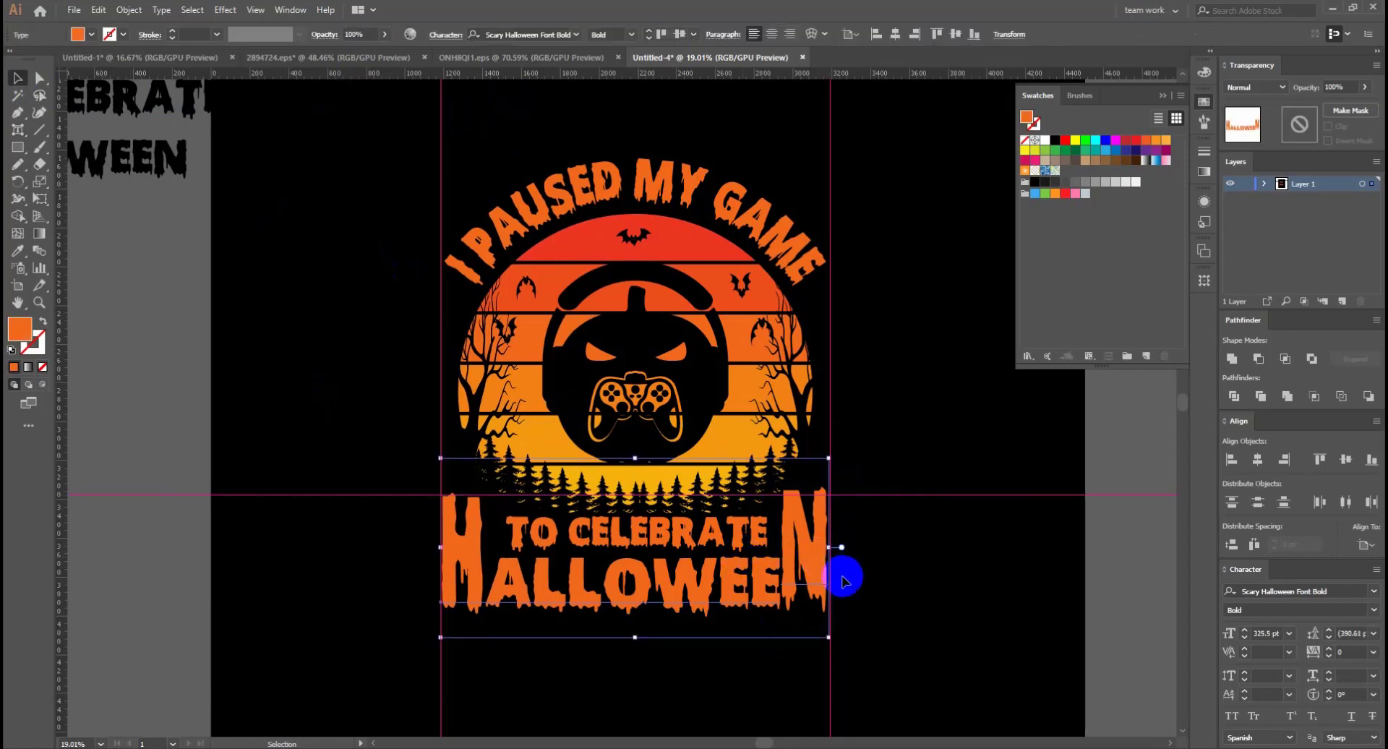
pyautogui.click(28, 131)
pyautogui.click(830, 554)
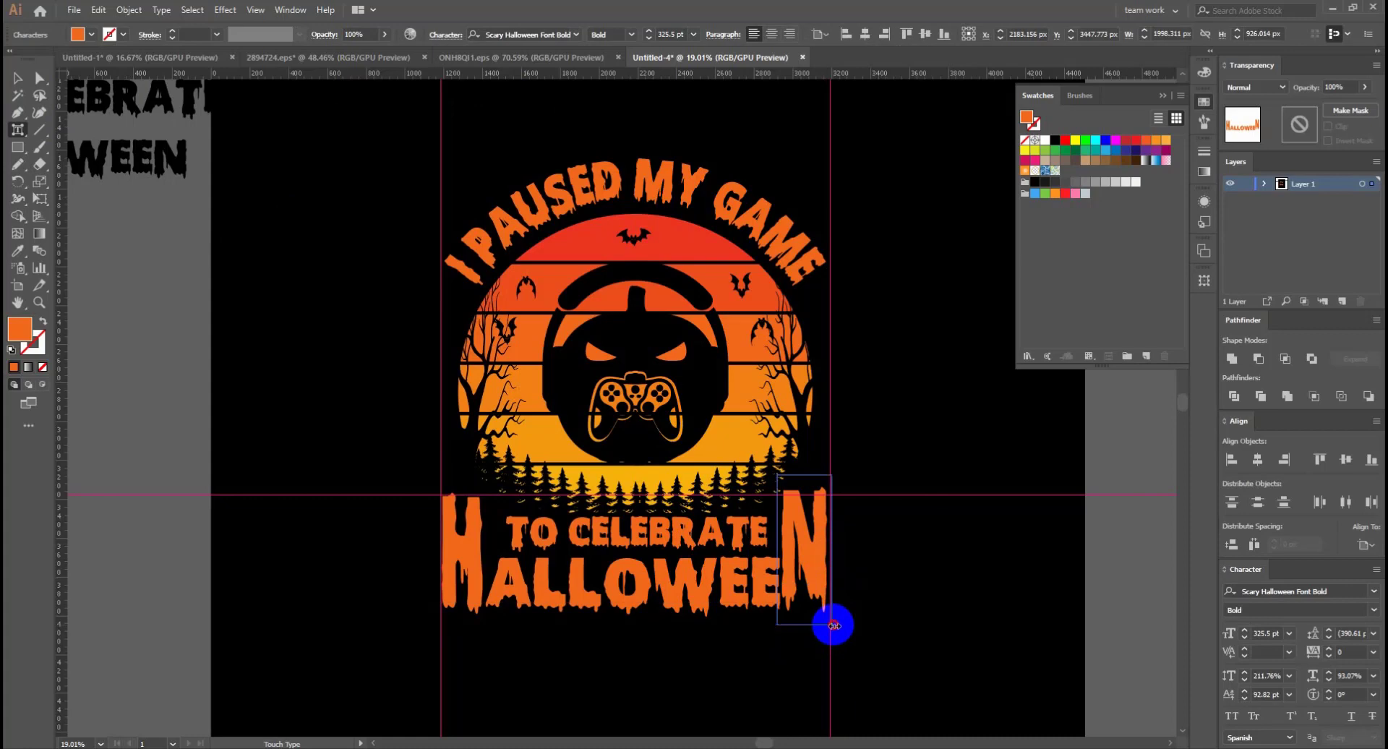
pyautogui.moveTo(778, 631); pyautogui.dragTo(777, 634)
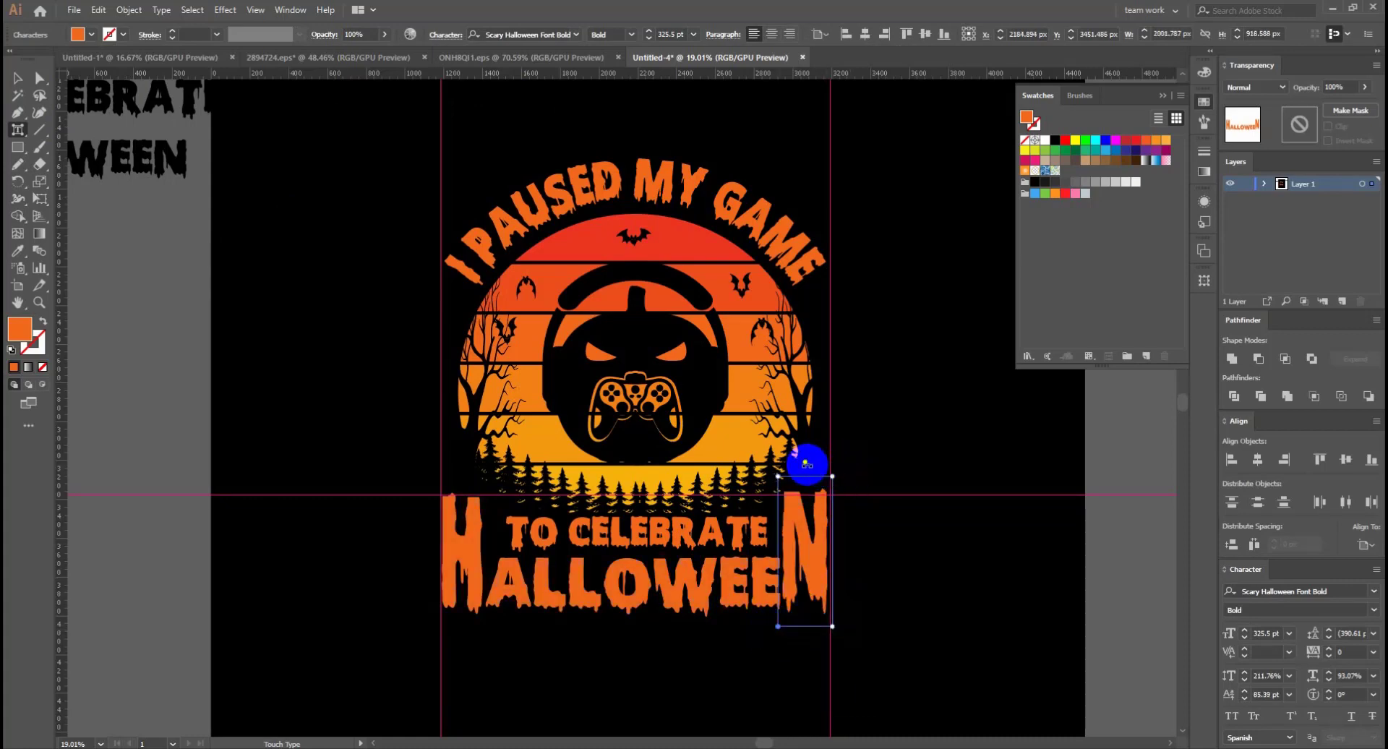
pyautogui.moveTo(777, 479); pyautogui.dragTo(775, 480)
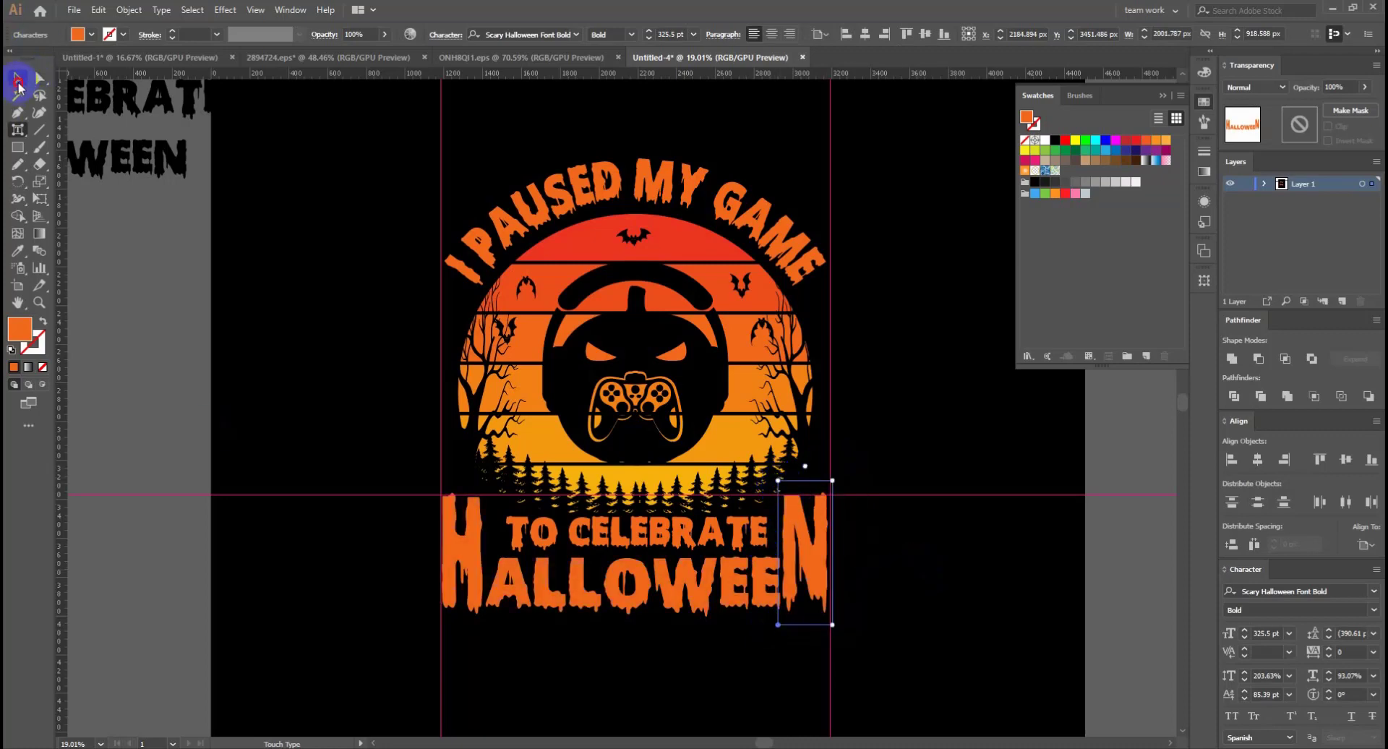
pyautogui.click(19, 77)
pyautogui.click(937, 406)
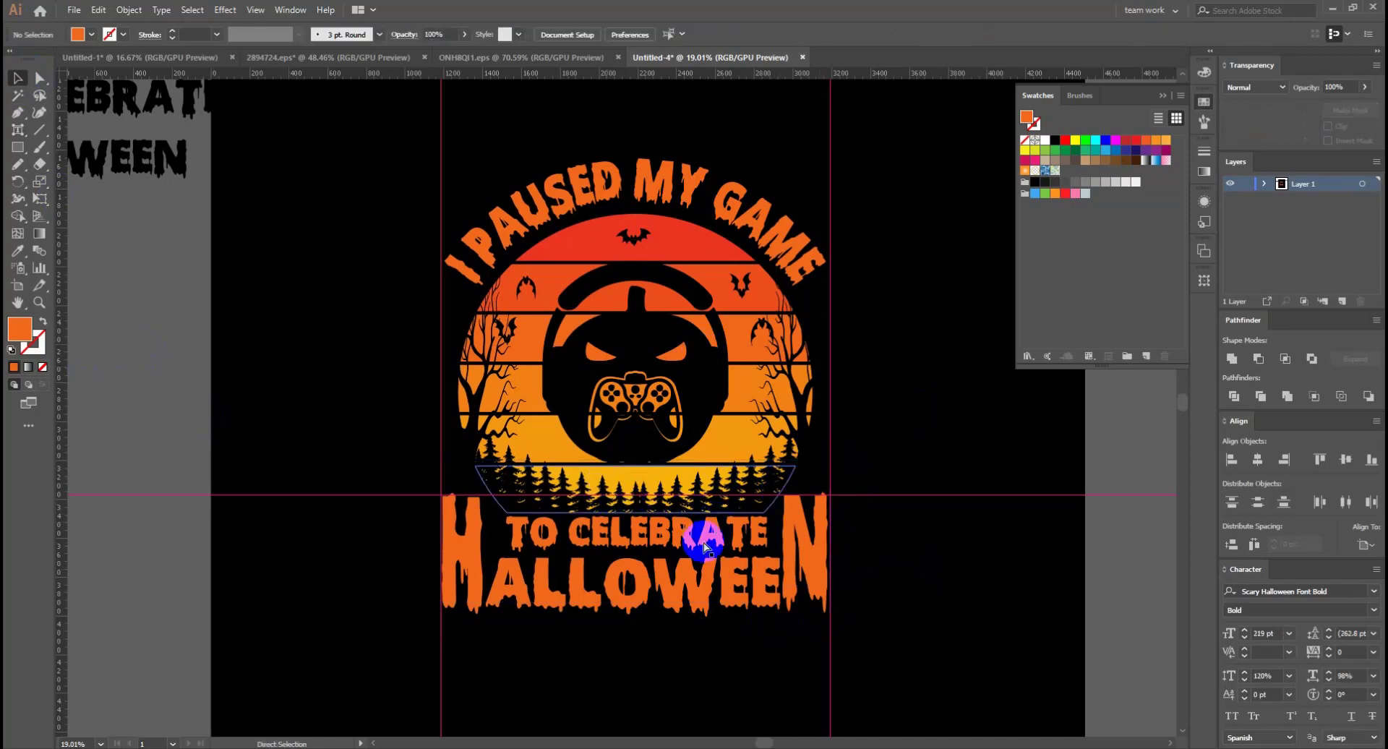
# Zoom out and centre TO CELEBRATE over HALLOWEEN with Horizontal Align Center
pyautogui.scroll(-3, 694, 552)
pyautogui.hotkey('ctrl', '-')
pyautogui.hotkey('ctrl', '-')
pyautogui.scroll(-1, 786, 383)
pyautogui.moveTo(786, 382); pyautogui.dragTo(905, 517)
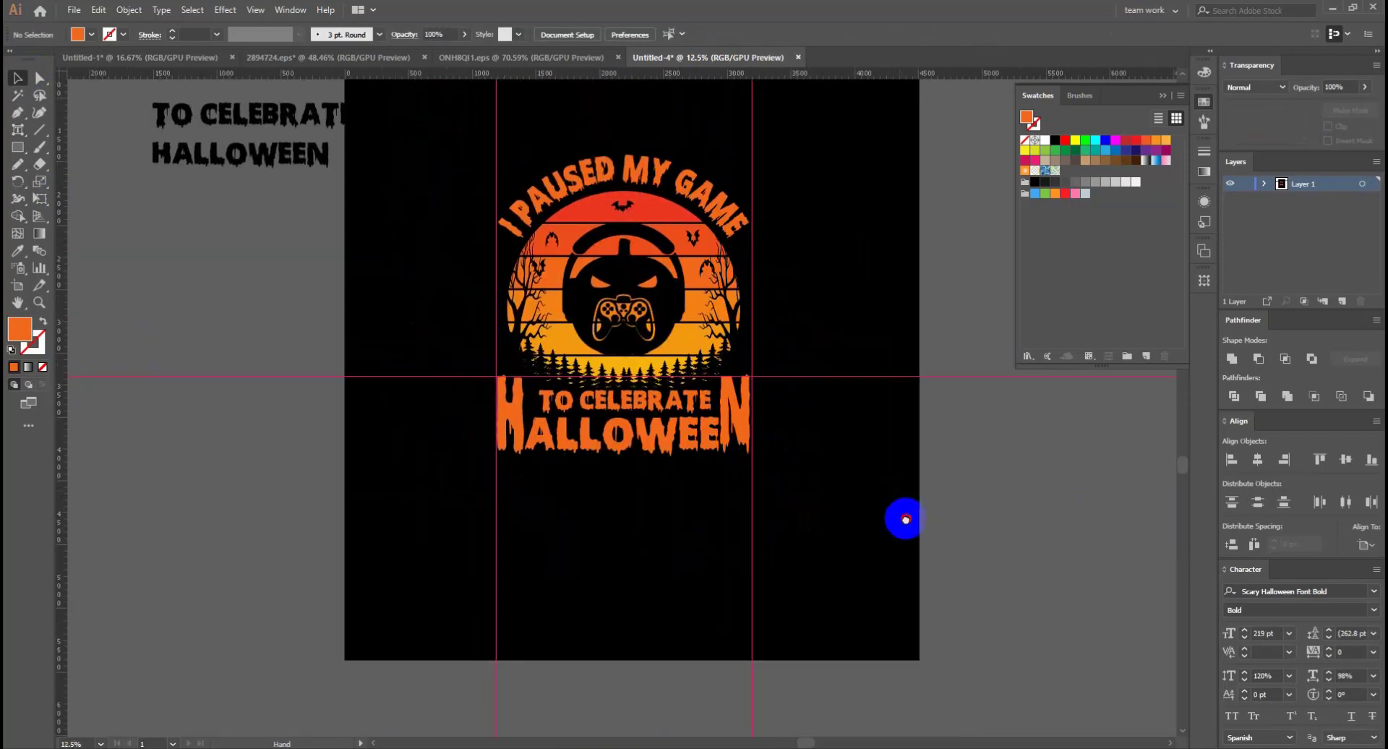
pyautogui.click(701, 470)
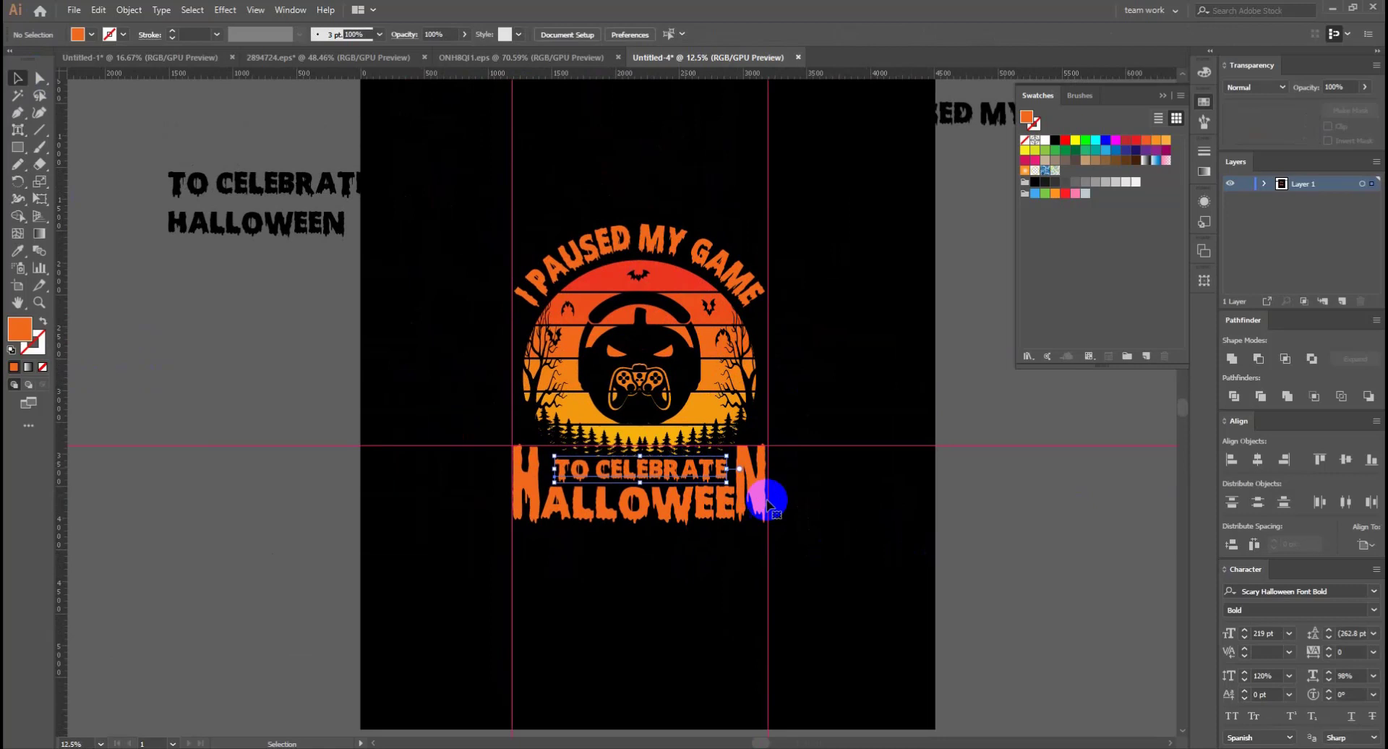
pyautogui.keyDown('shift'); pyautogui.click(711, 512); pyautogui.keyUp('shift')
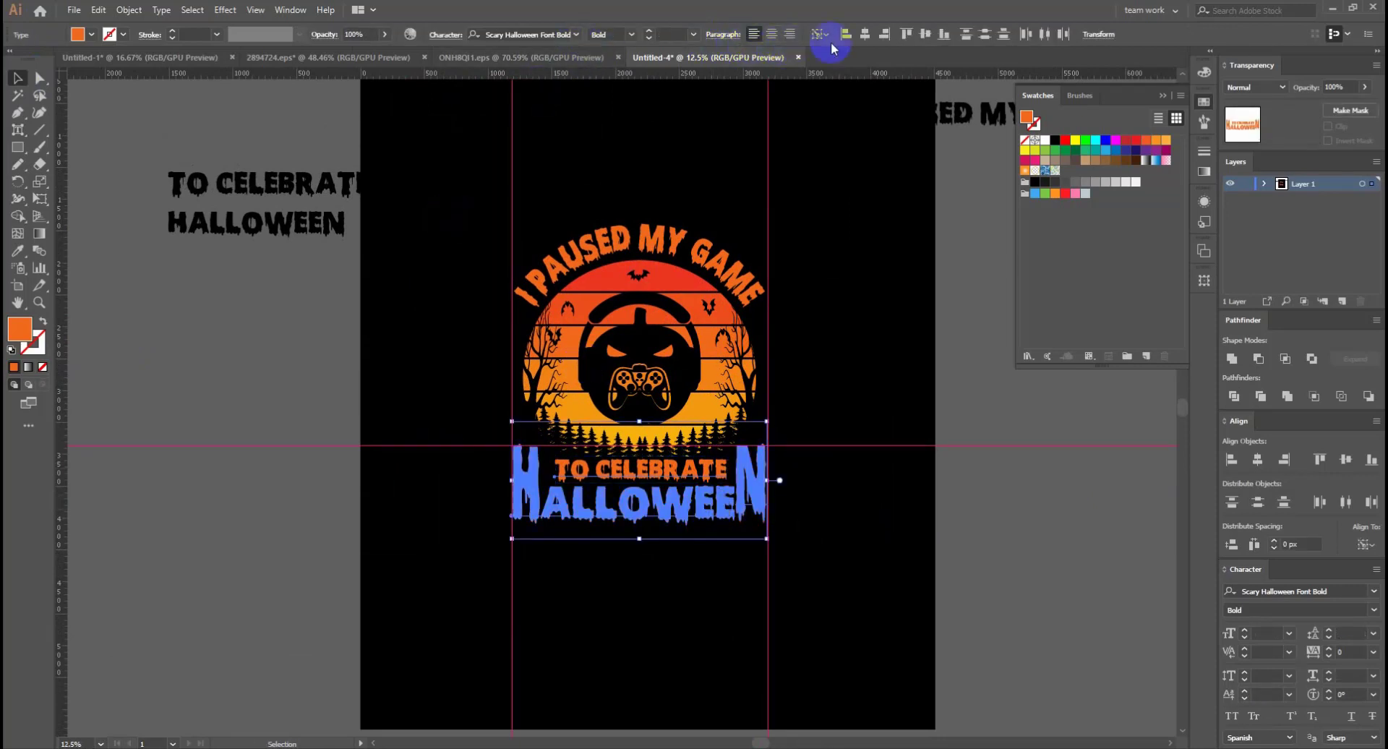
pyautogui.click(867, 36)
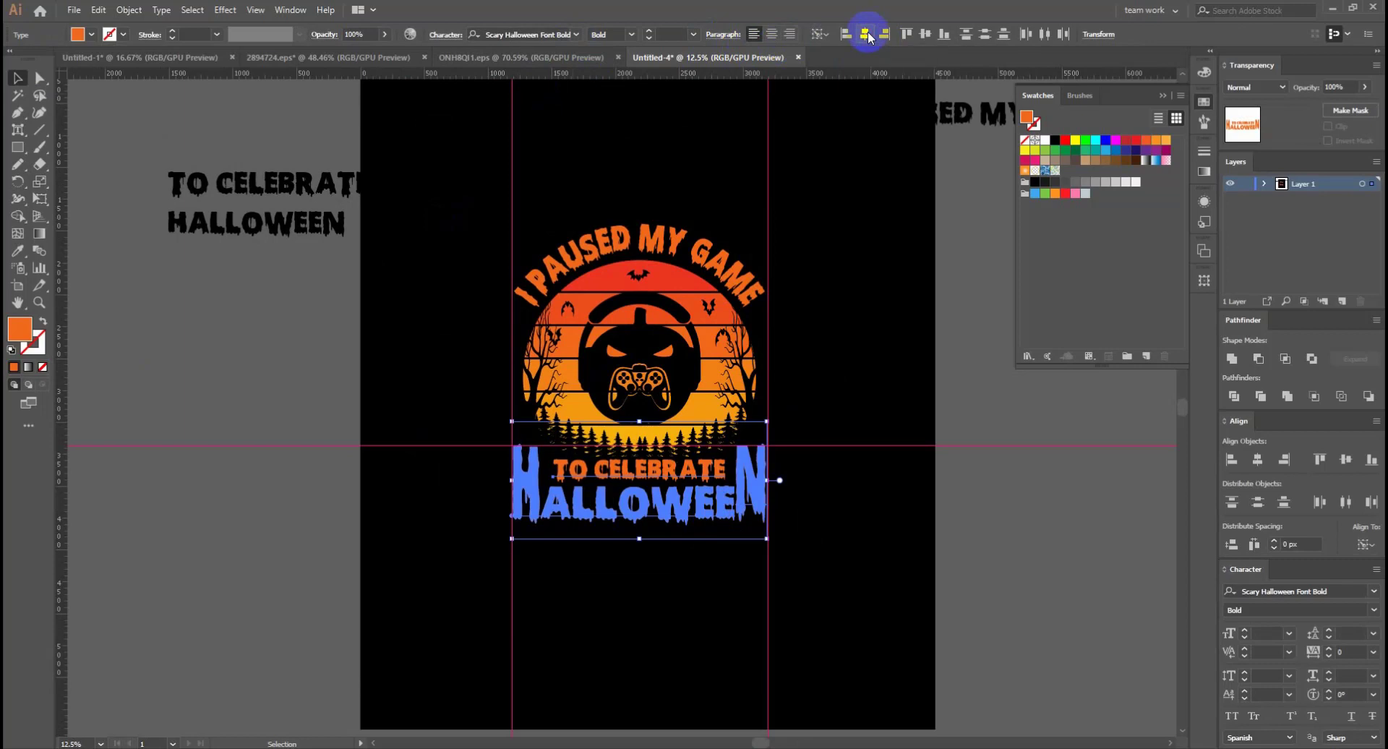
pyautogui.click(880, 307)
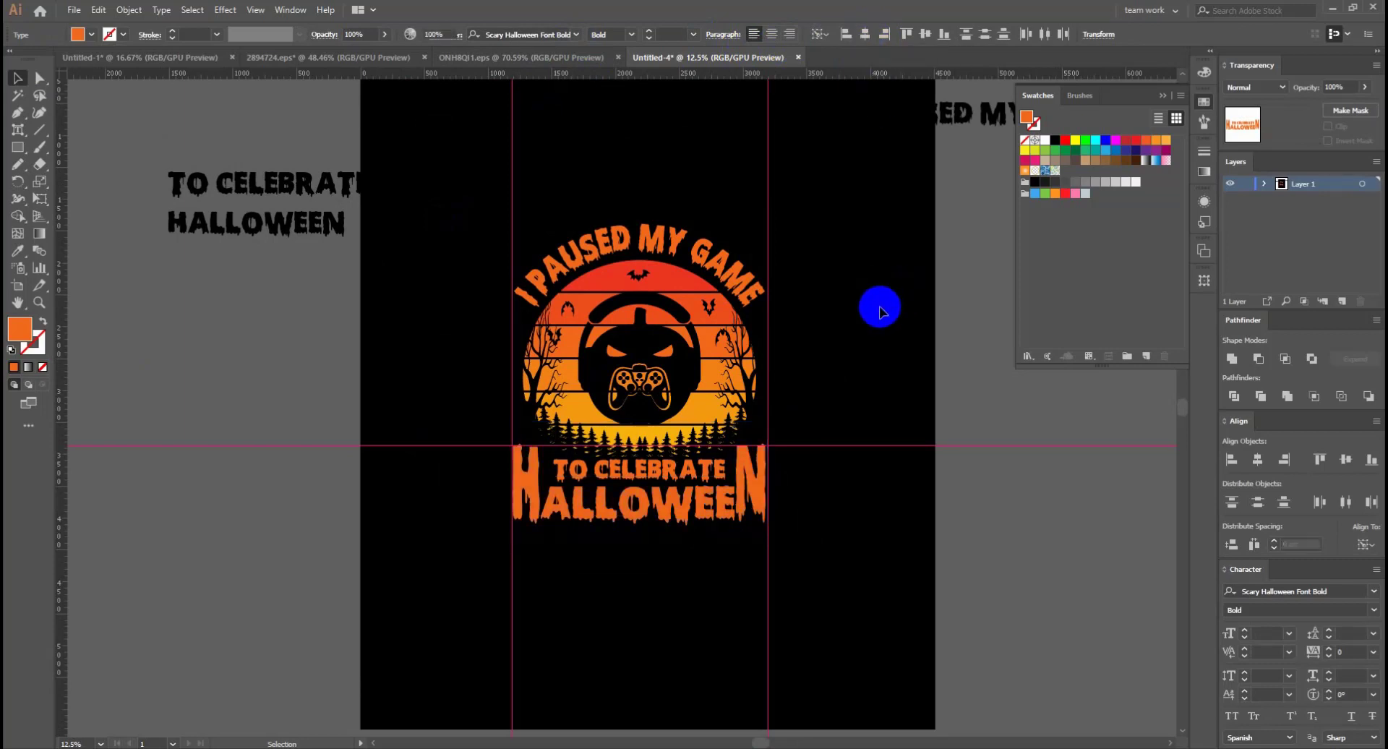
pyautogui.click(703, 478)
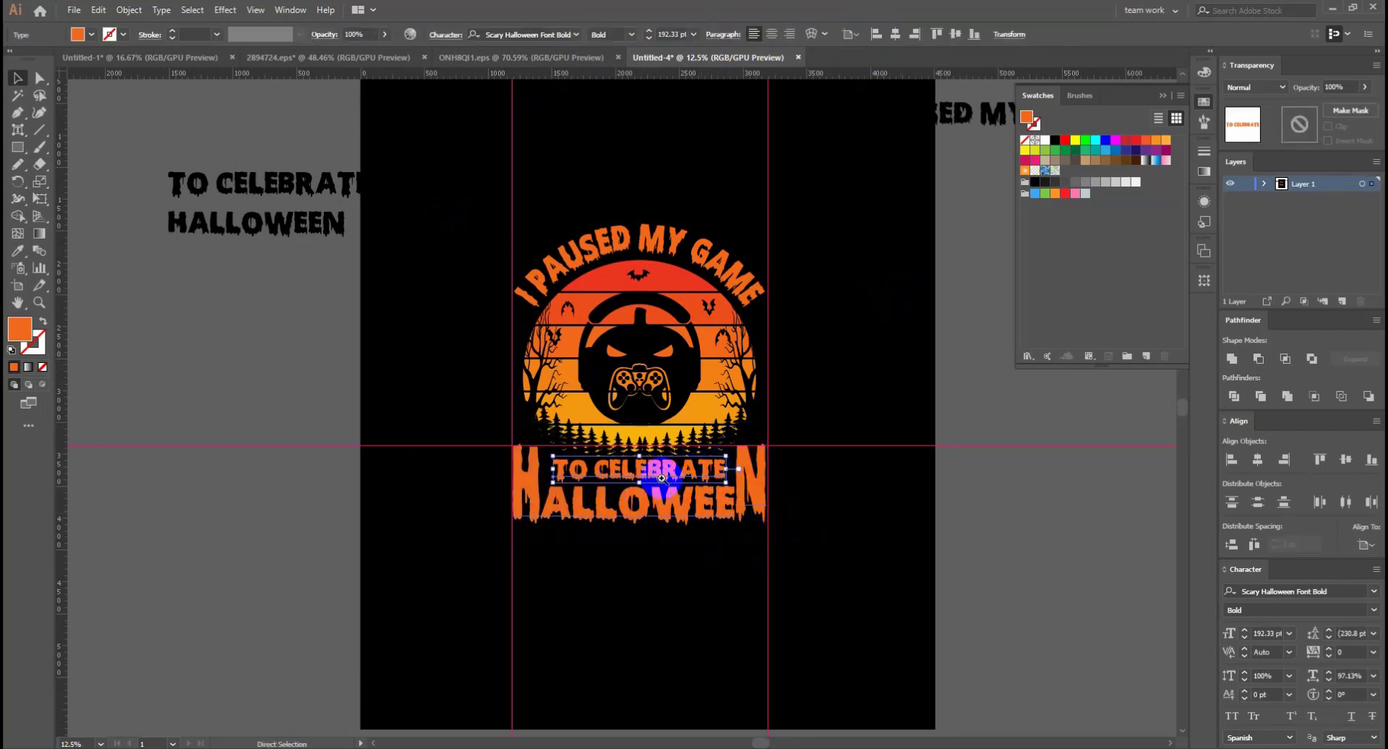
# Scale TO CELEBRATE up to 219 pt so it spans between the tall H and N
pyautogui.moveTo(669, 473); pyautogui.dragTo(813, 492)
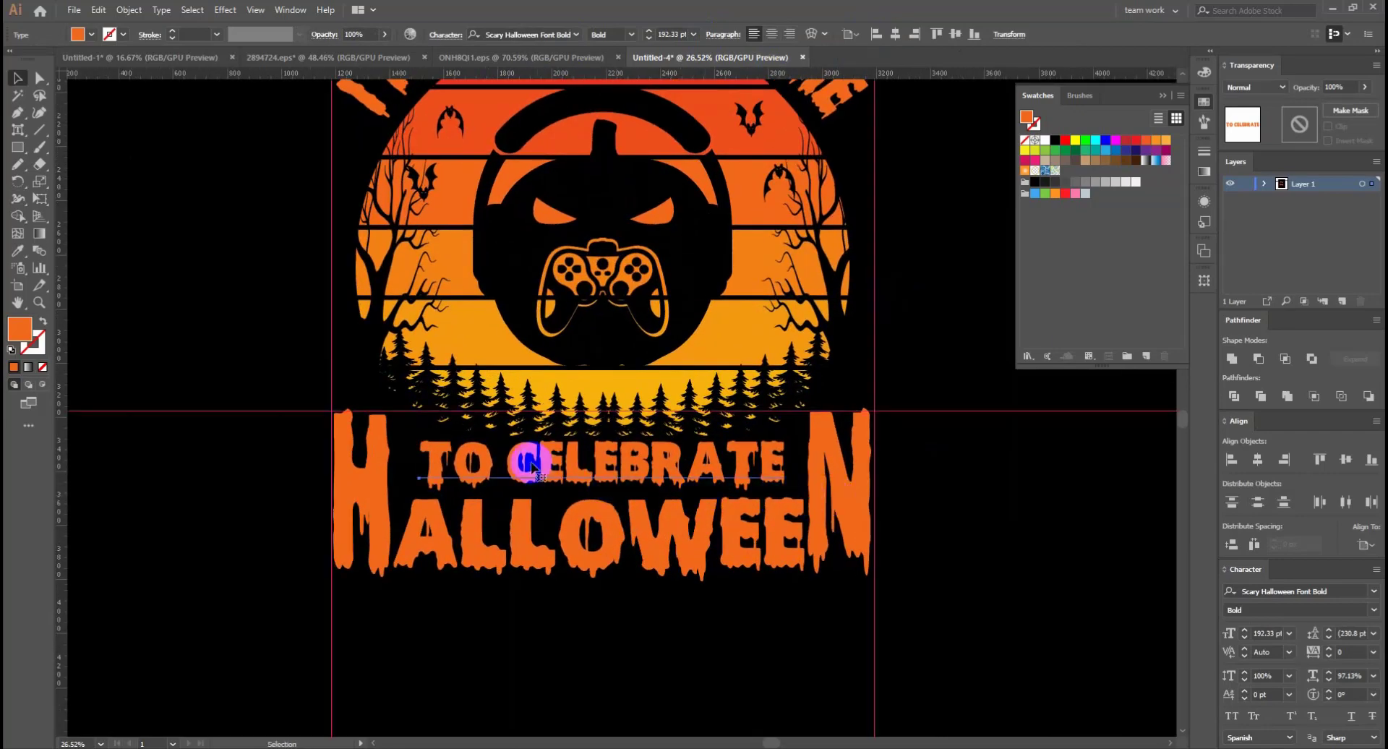
pyautogui.click(449, 472)
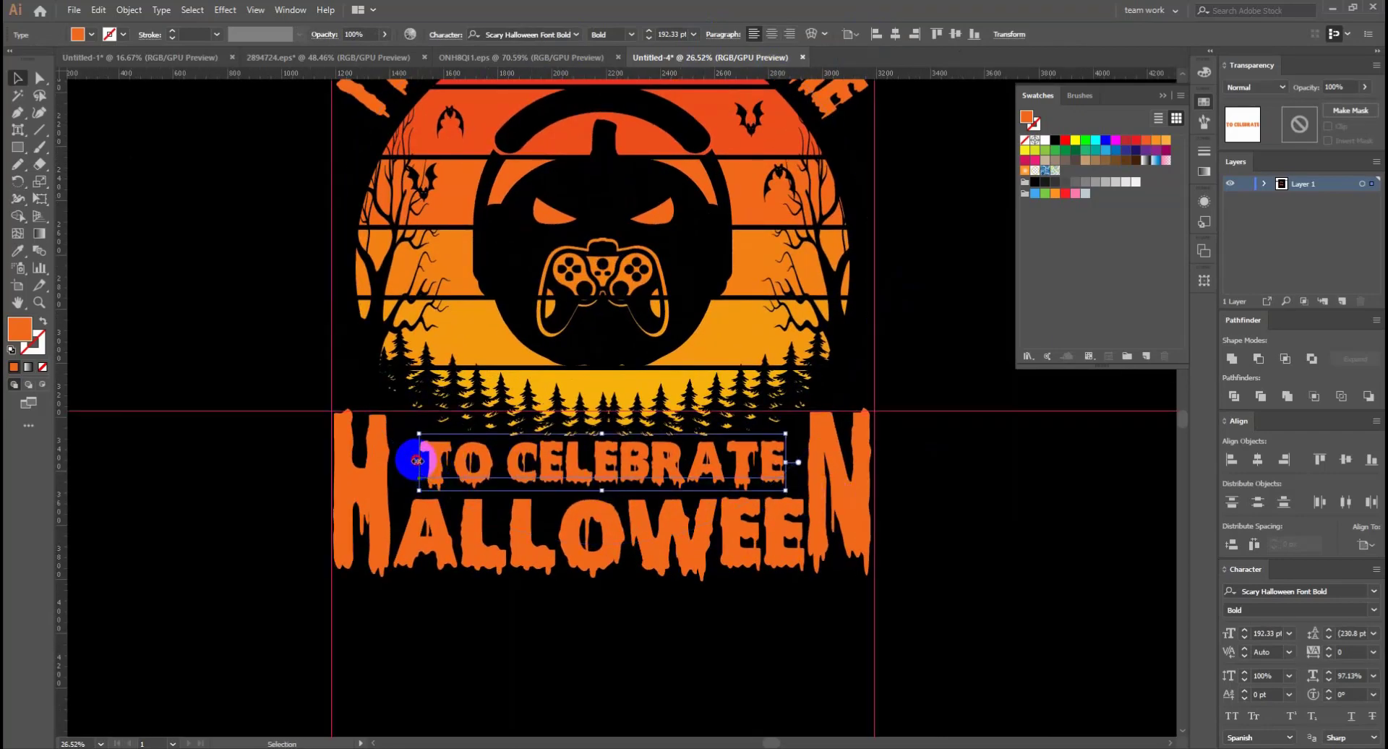
pyautogui.moveTo(419, 462); pyautogui.dragTo(415, 461)
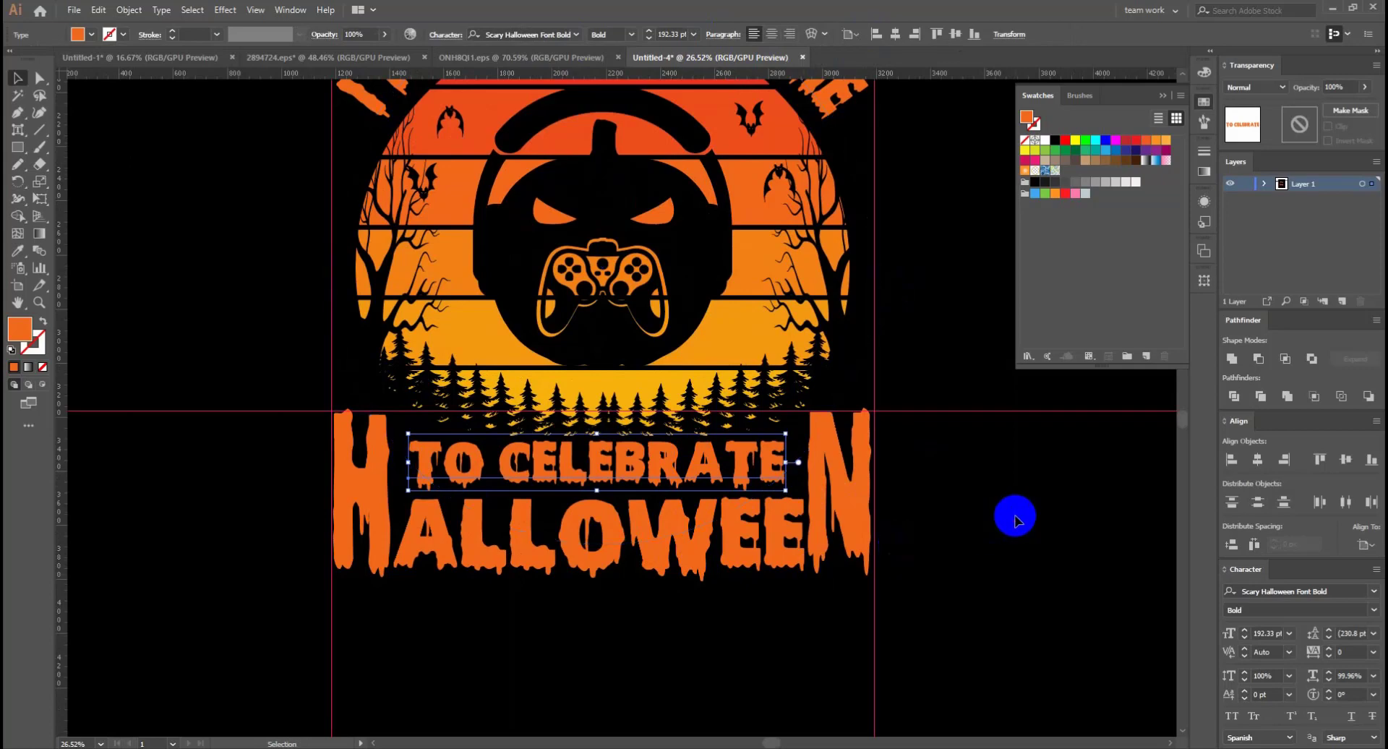
pyautogui.click(1034, 577)
pyautogui.scroll(-2, 756, 505)
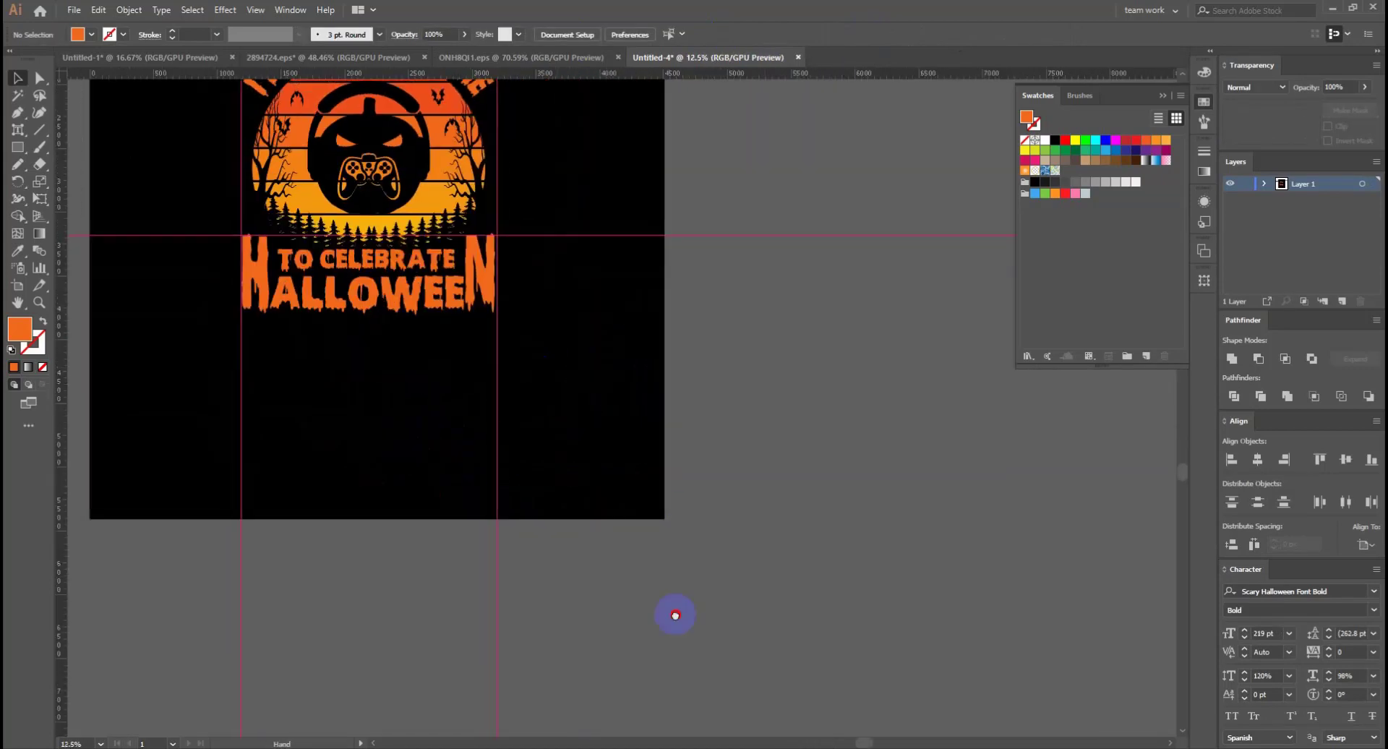
pyautogui.scroll(-1, 672, 616)
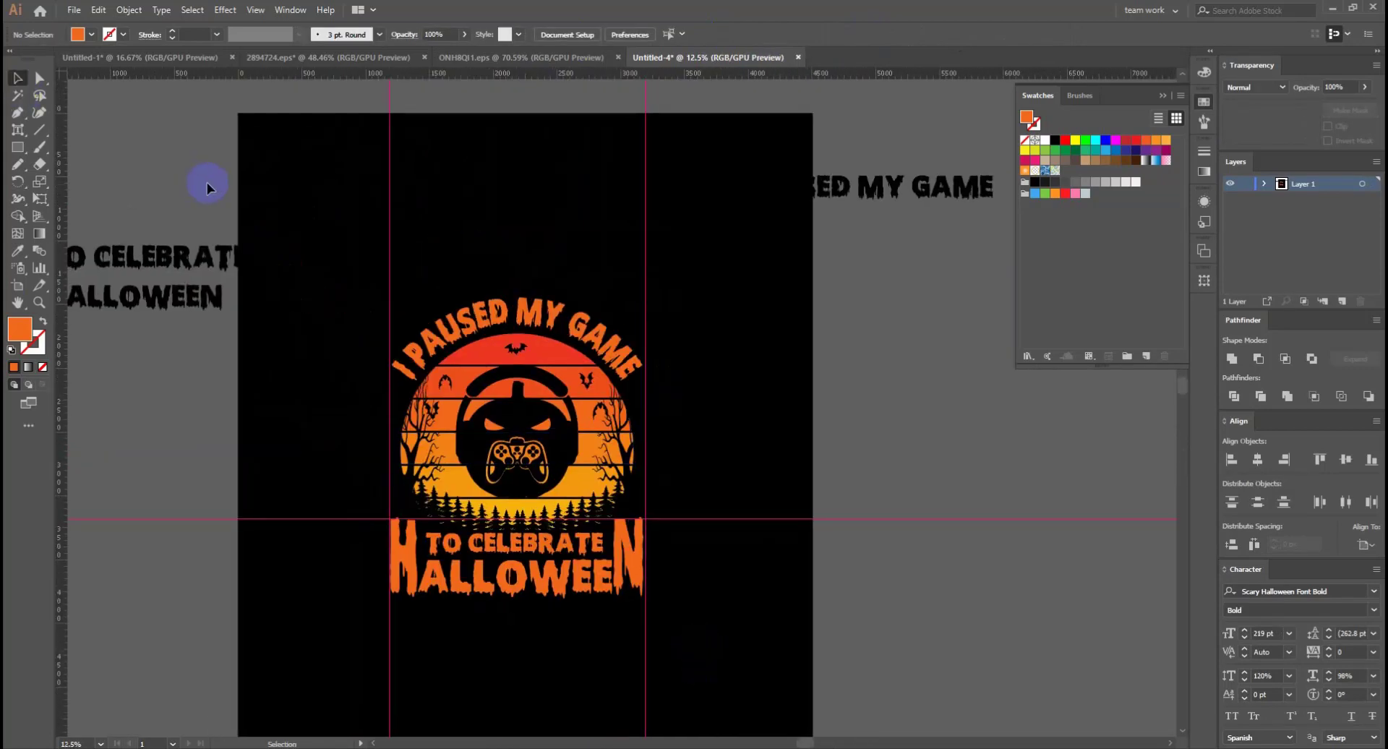
pyautogui.moveTo(761, 491); pyautogui.dragTo(1006, 567)
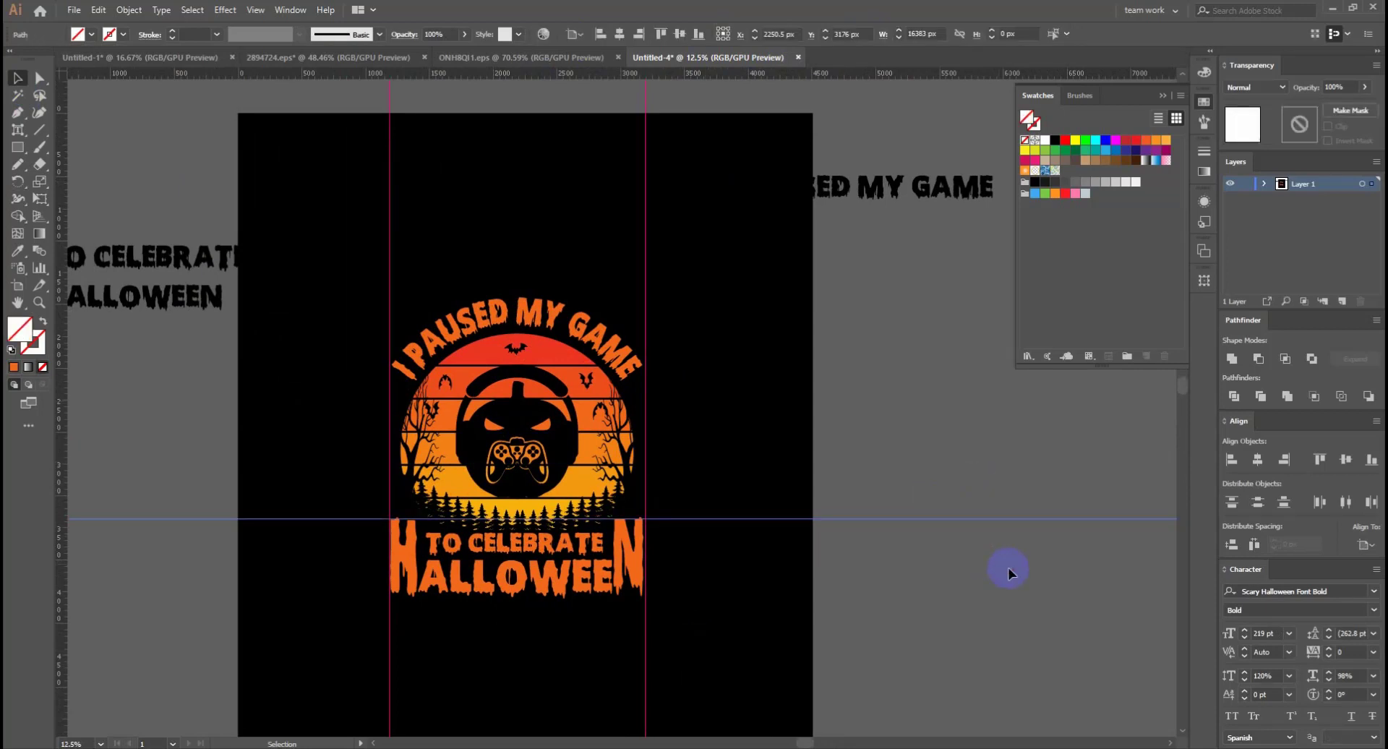
pyautogui.press('Delete')
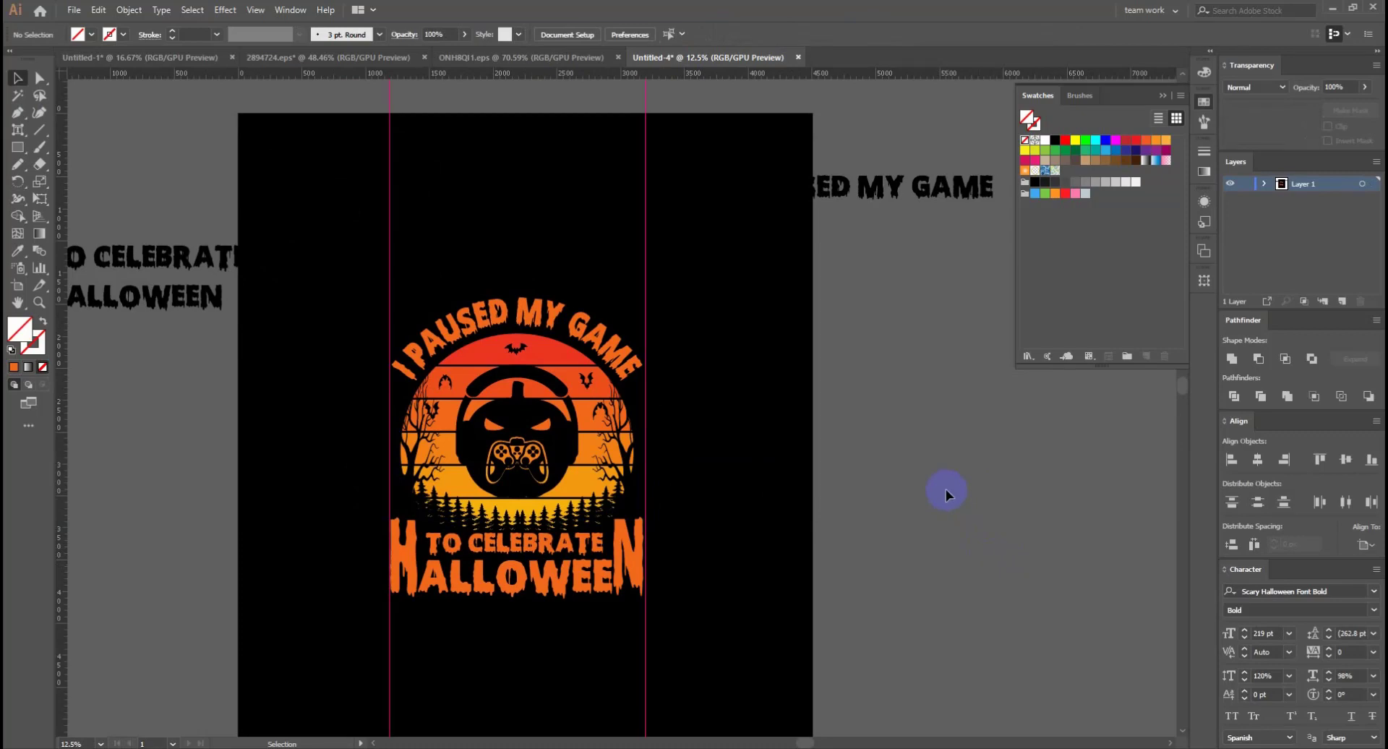
pyautogui.moveTo(197, 429)
pyautogui.mouseDown()
pyautogui.moveTo(298, 451)
pyautogui.moveTo(224, 469)
pyautogui.mouseUp()
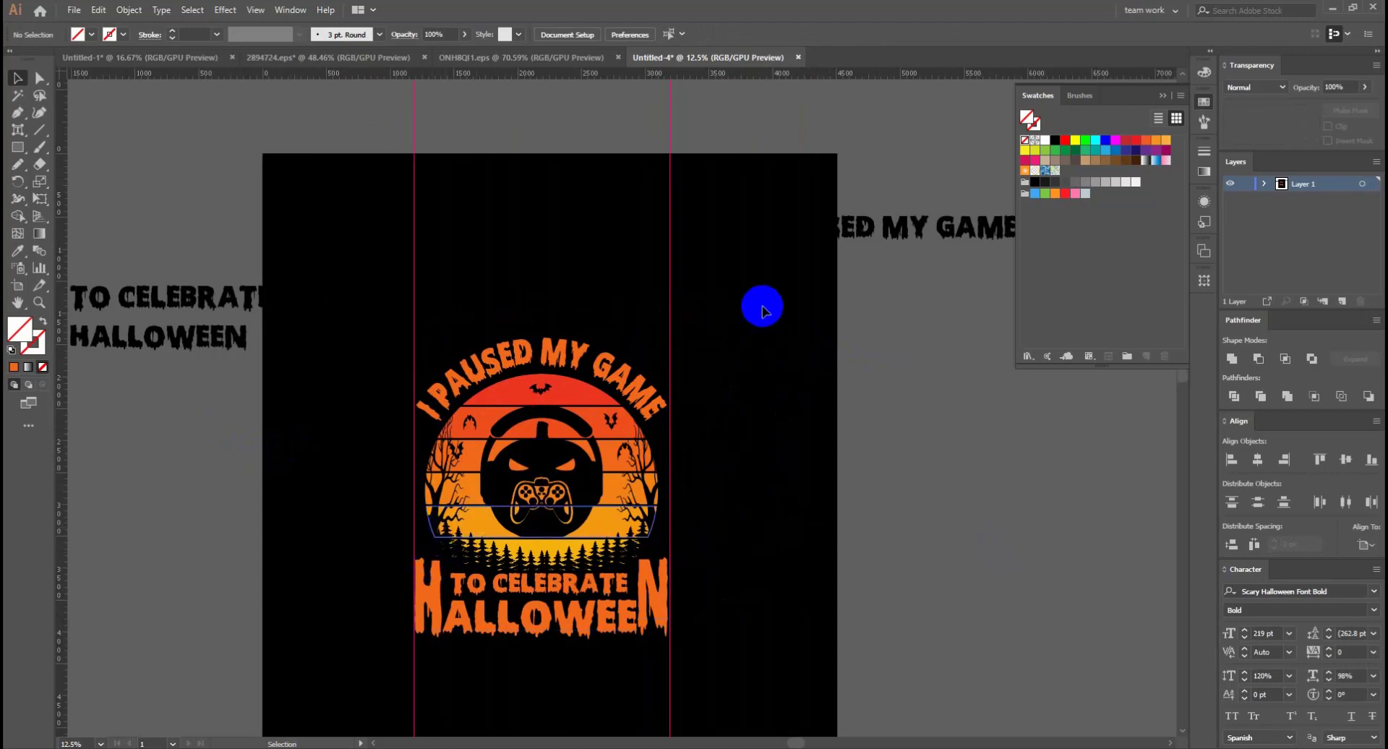
pyautogui.press('a')
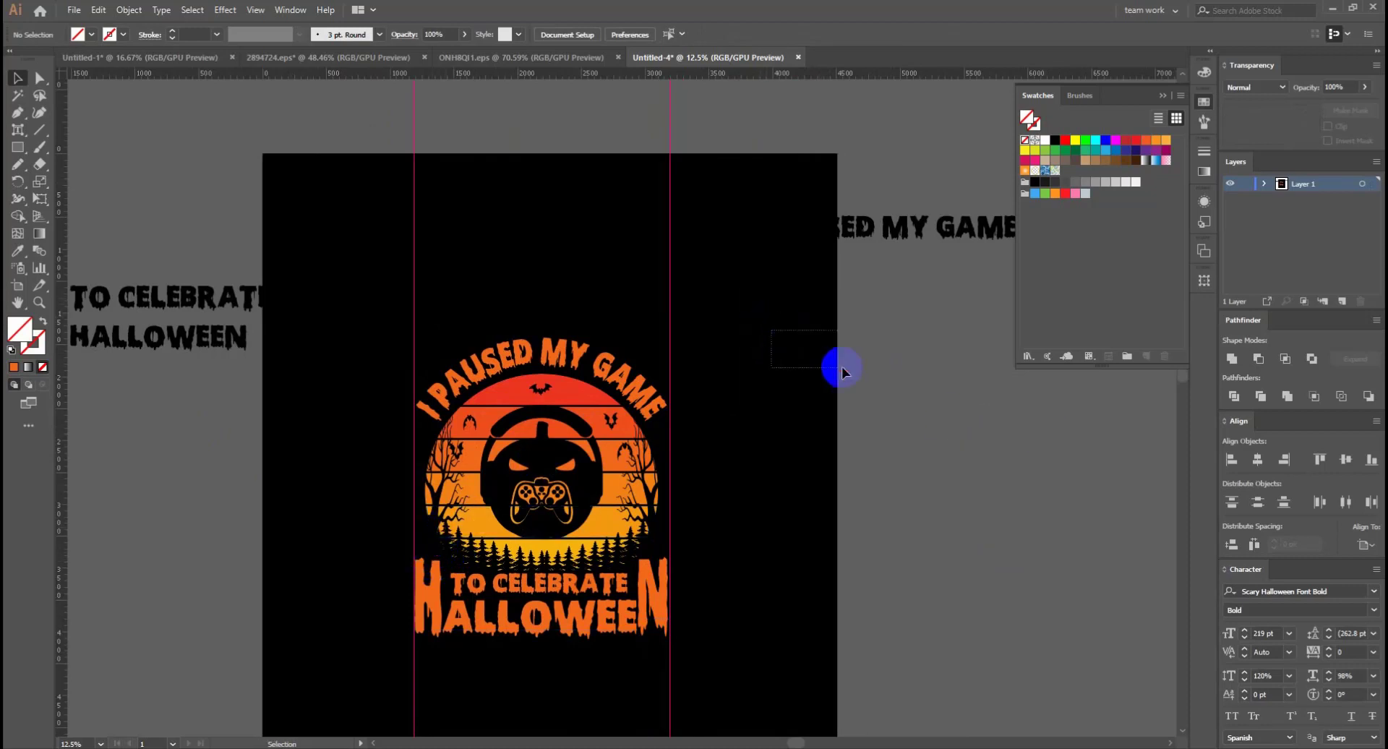
pyautogui.press('alt')
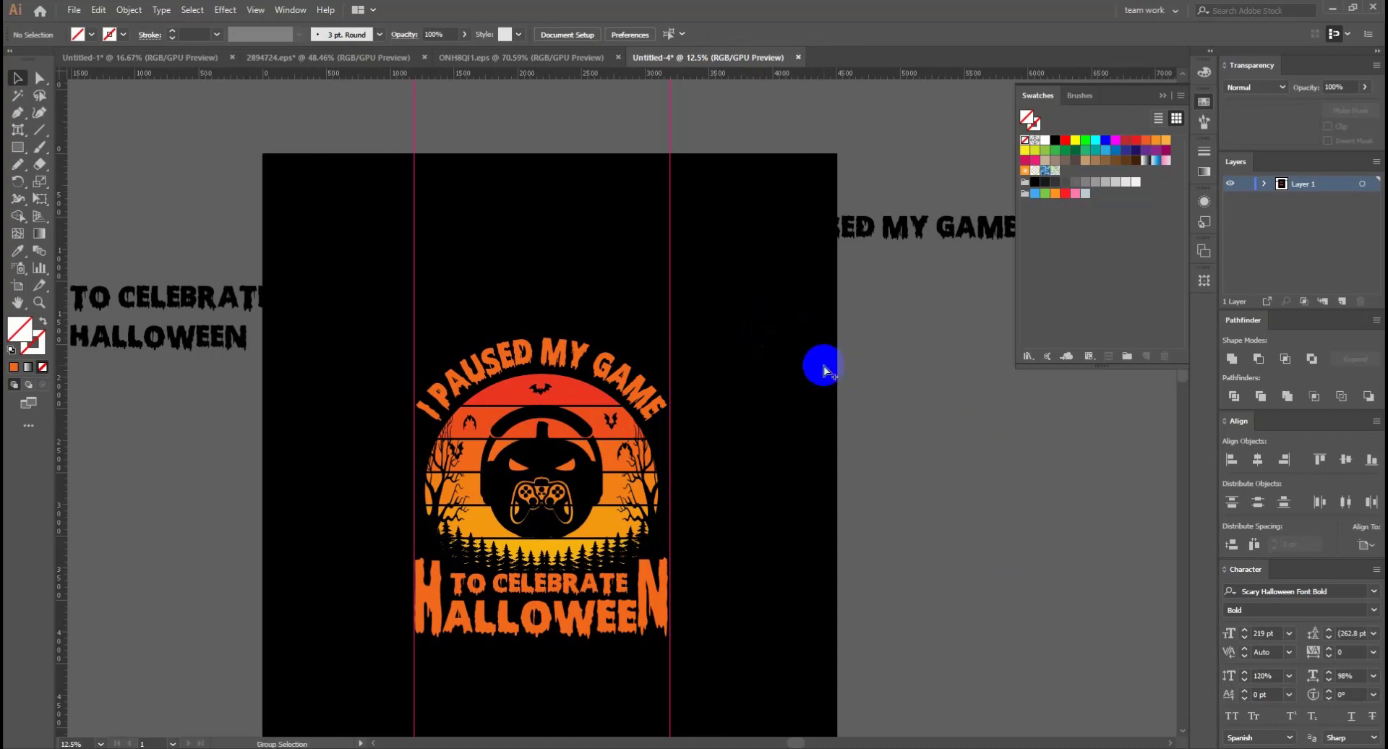
pyautogui.click(824, 371)
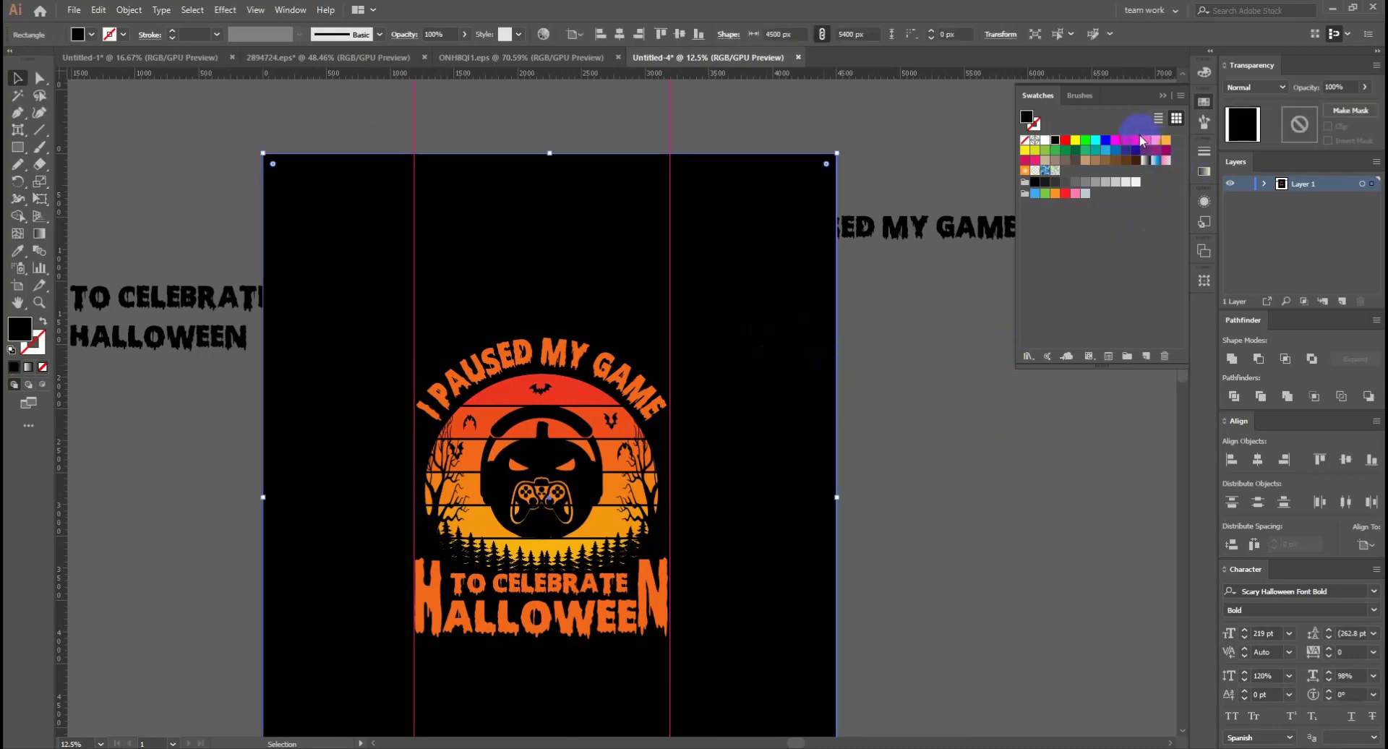
# Try blue, teal, white and pink background fills, settling on dark navy
pyautogui.click(1106, 141)
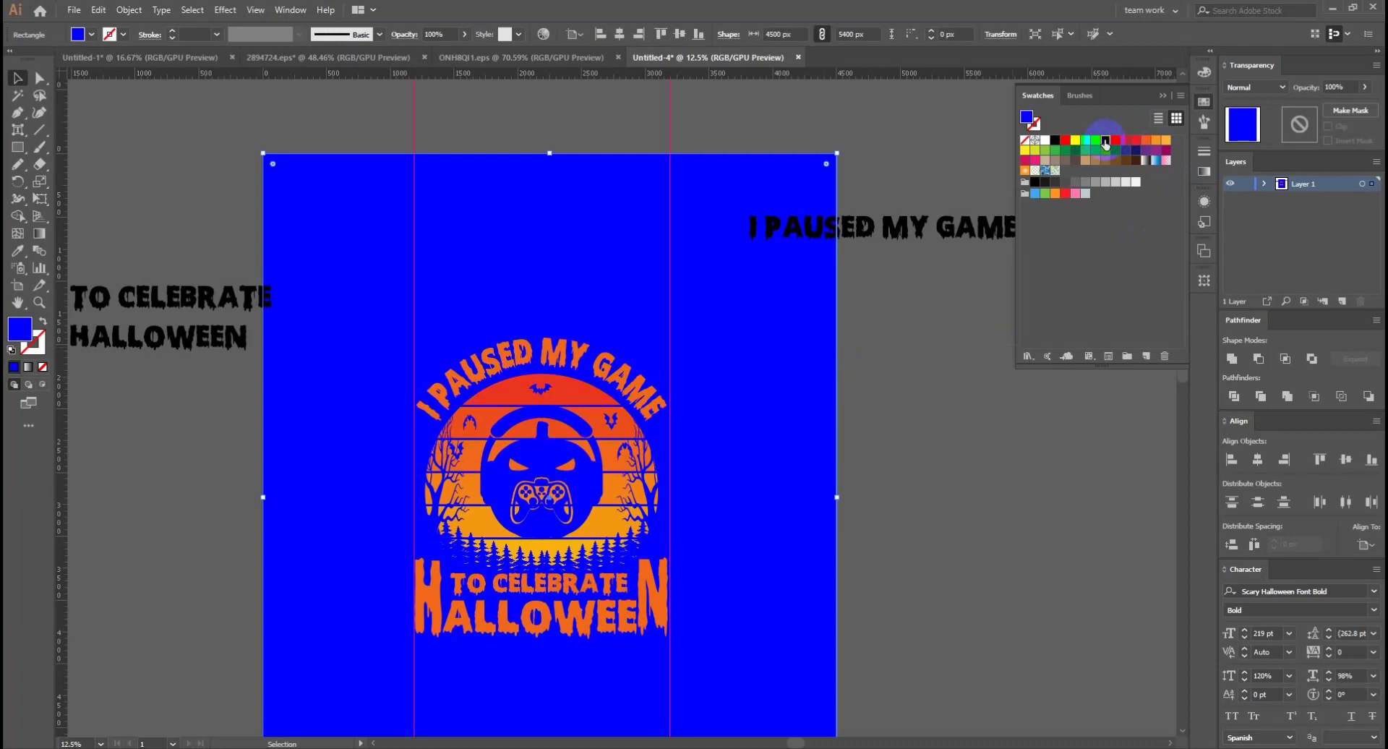
pyautogui.click(1082, 185)
pyautogui.click(1093, 153)
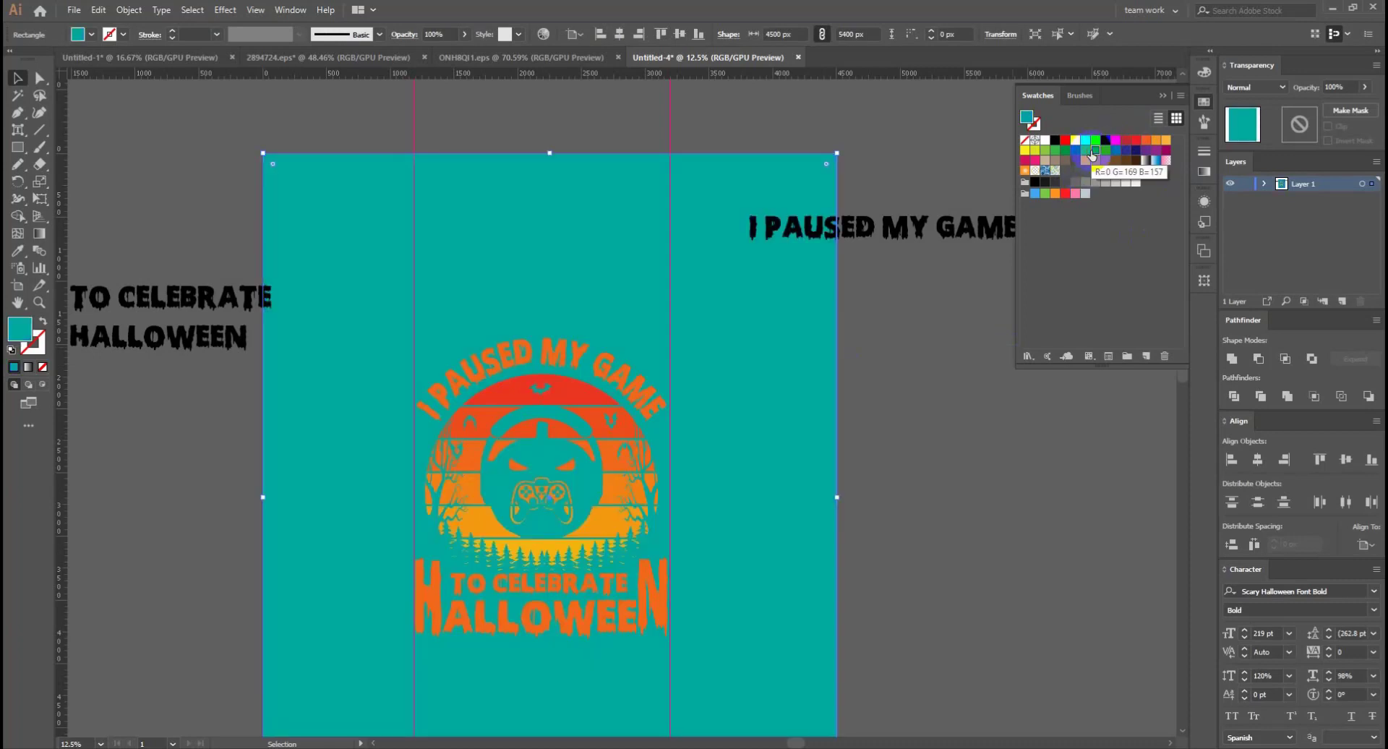
pyautogui.click(1046, 141)
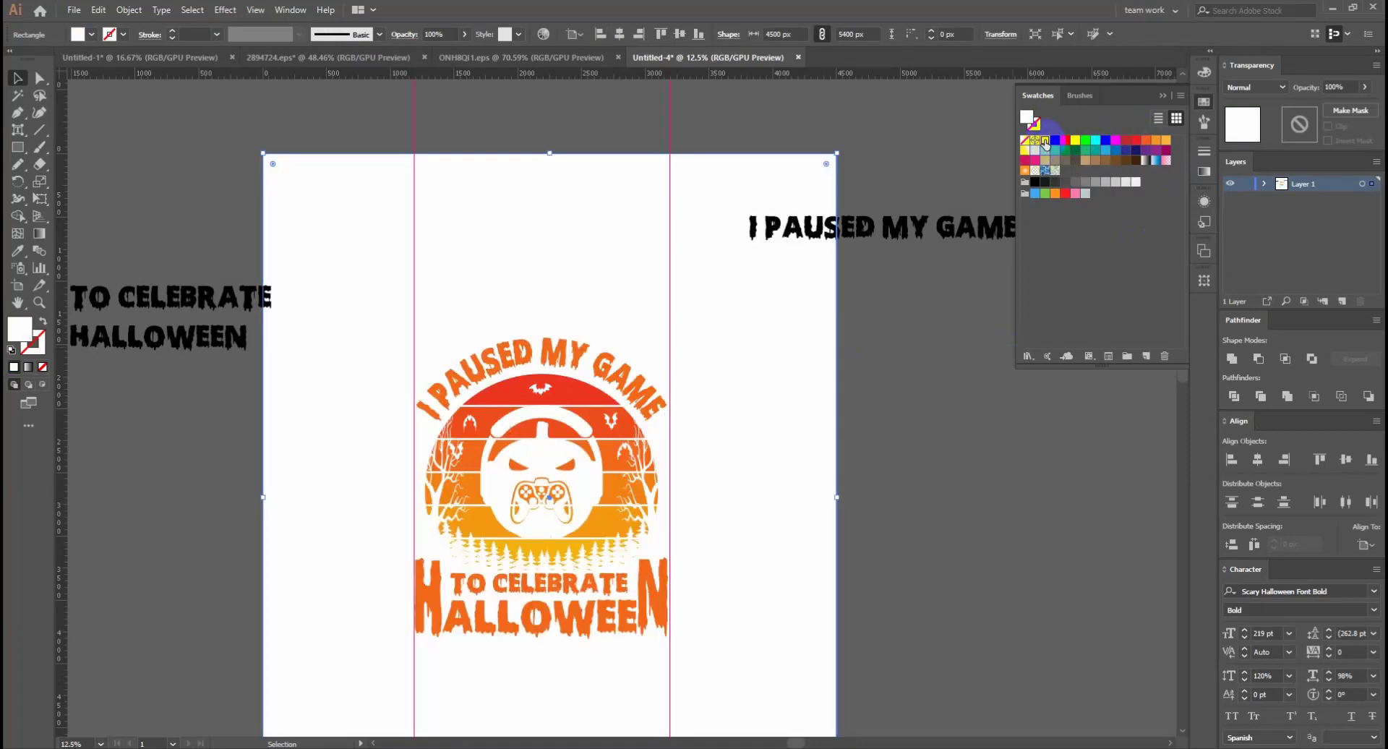
pyautogui.click(1036, 160)
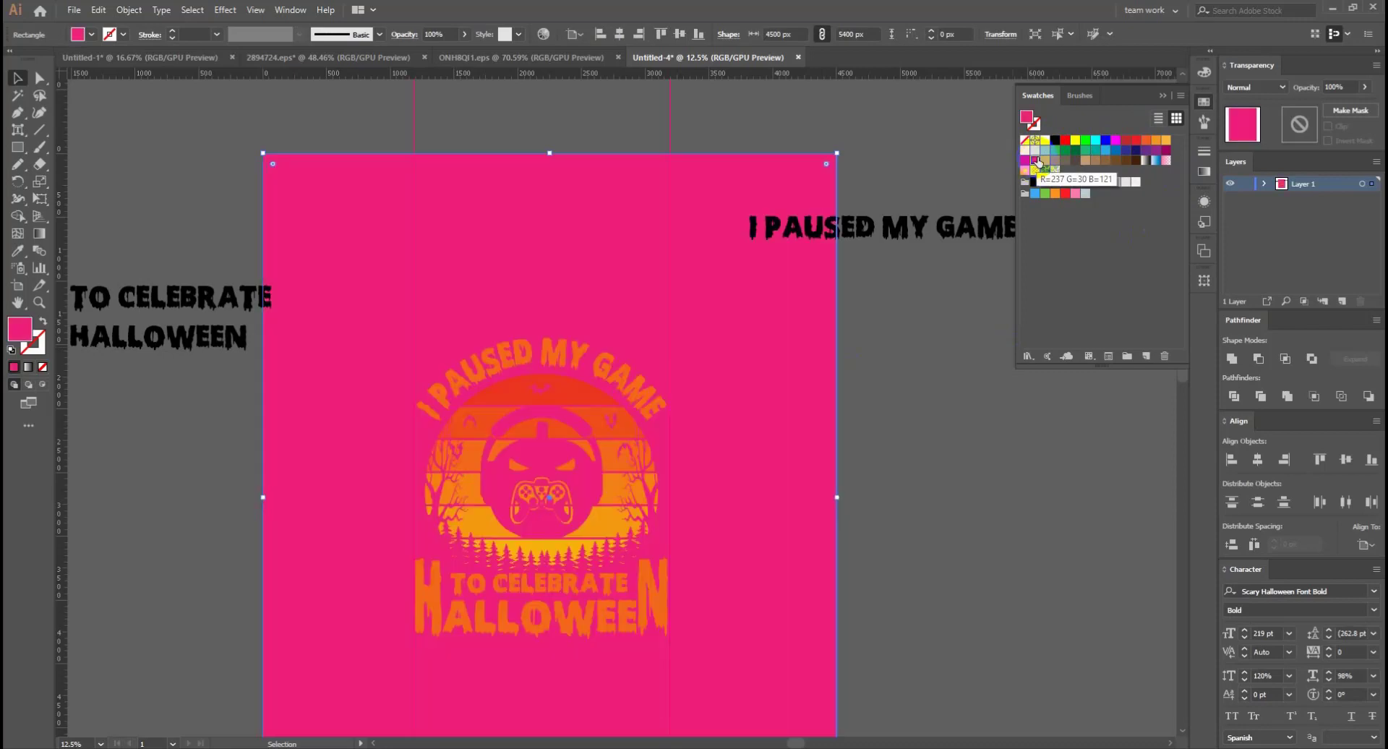
pyautogui.click(1127, 150)
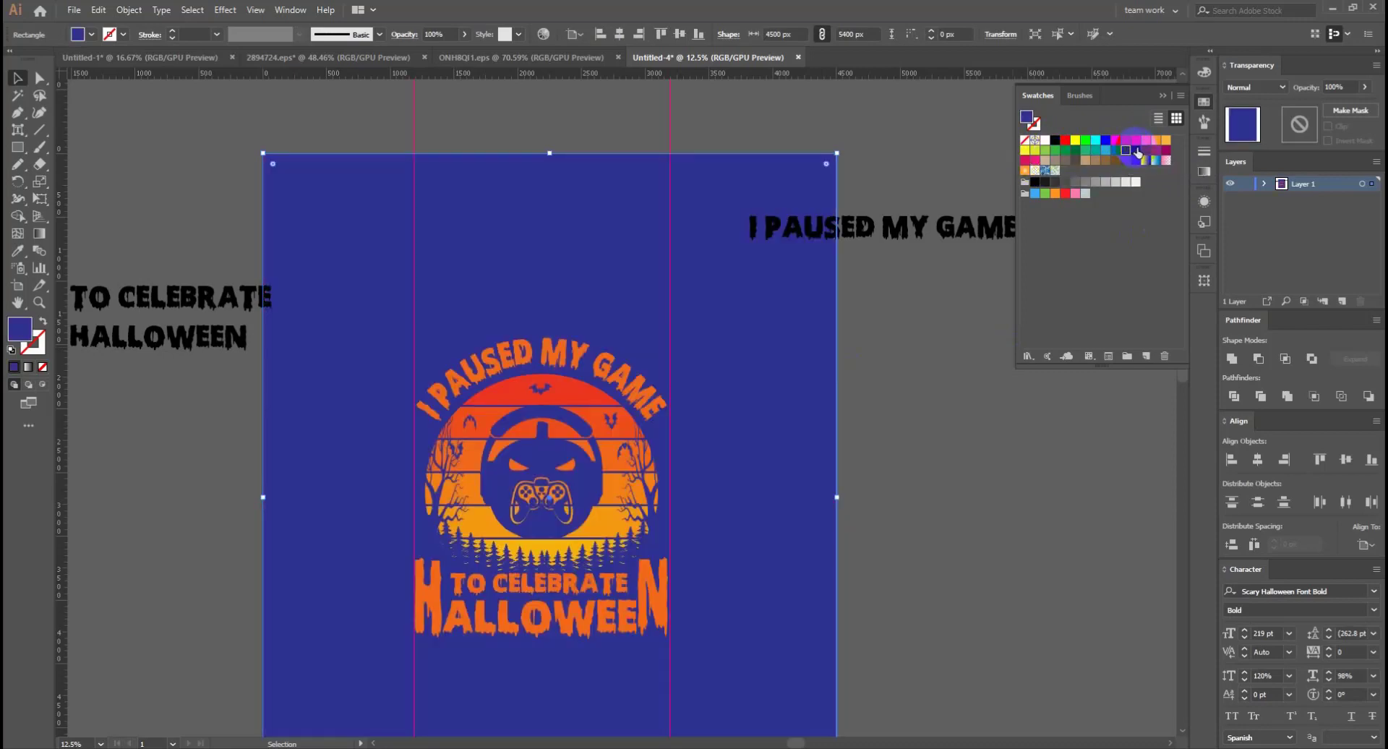
pyautogui.click(1137, 151)
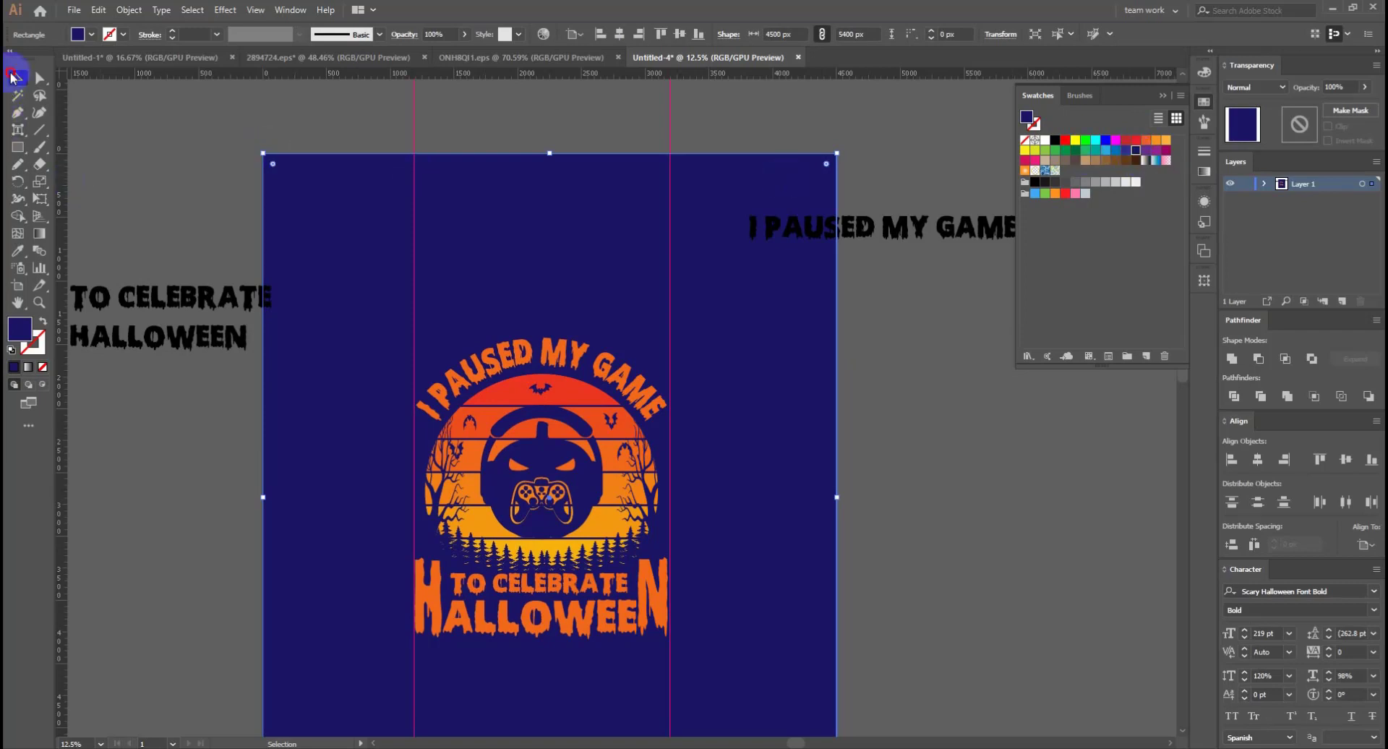
# Nudge the left and right vertical guides onto the text edges
pyautogui.scroll(2, 419, 351)
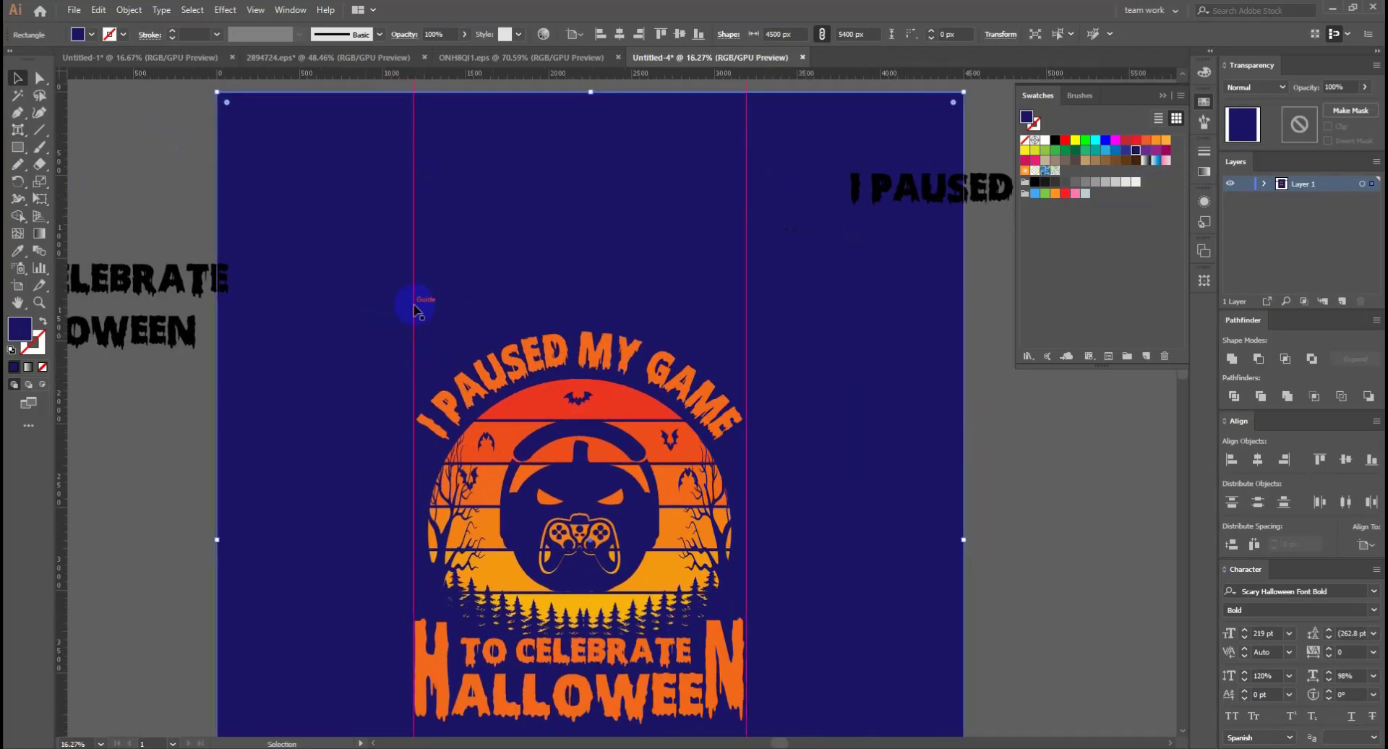
pyautogui.moveTo(414, 307); pyautogui.dragTo(418, 307)
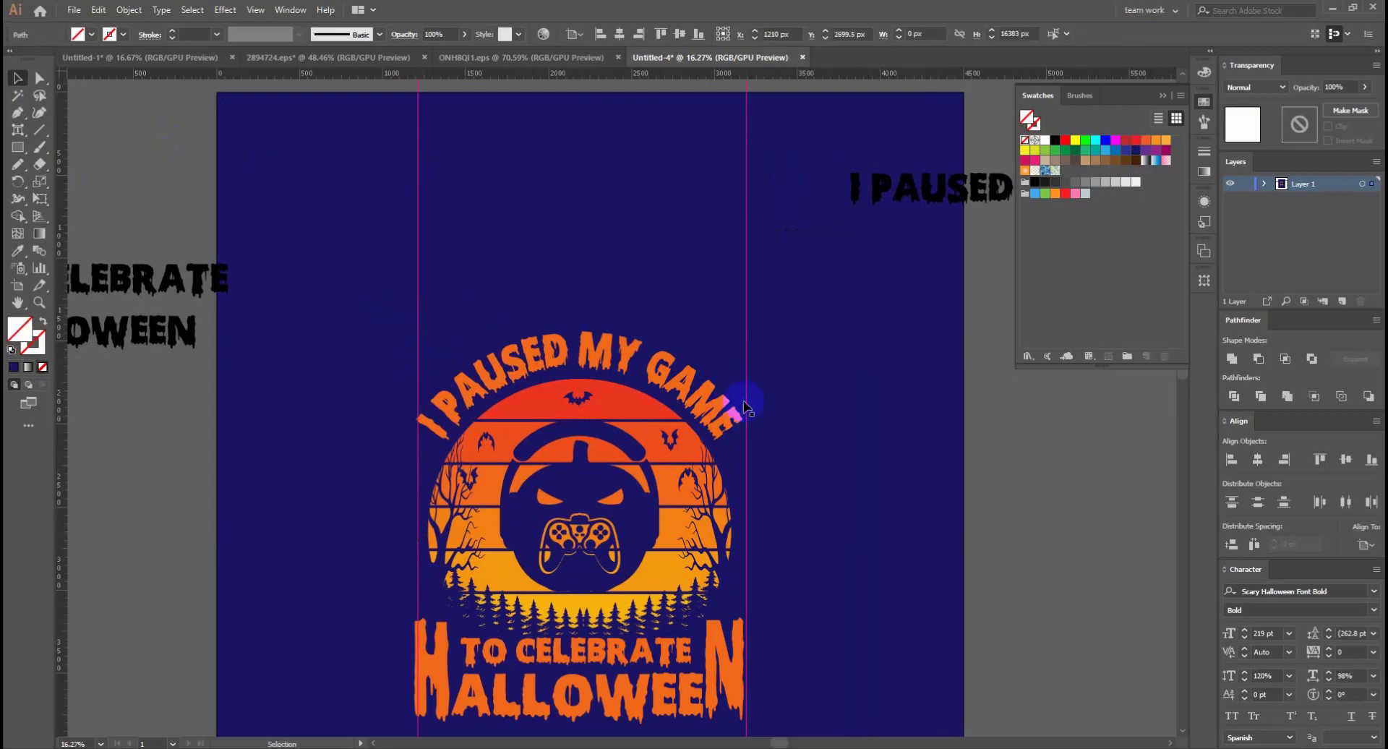
pyautogui.moveTo(746, 394); pyautogui.dragTo(742, 394)
# Stretch the TO CELEBRATE HALLOWEEN text block out to the left guide
pyautogui.scroll(-3, 850, 405)
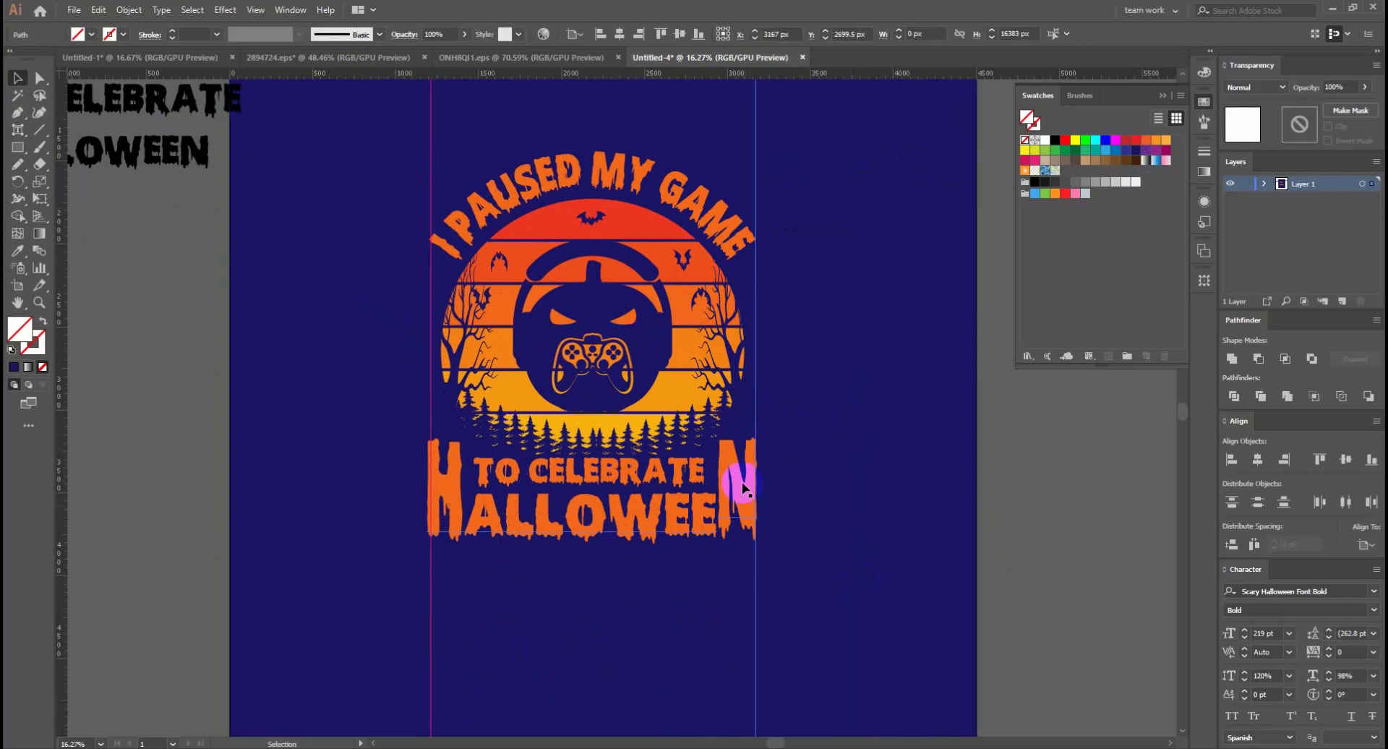
pyautogui.click(743, 489)
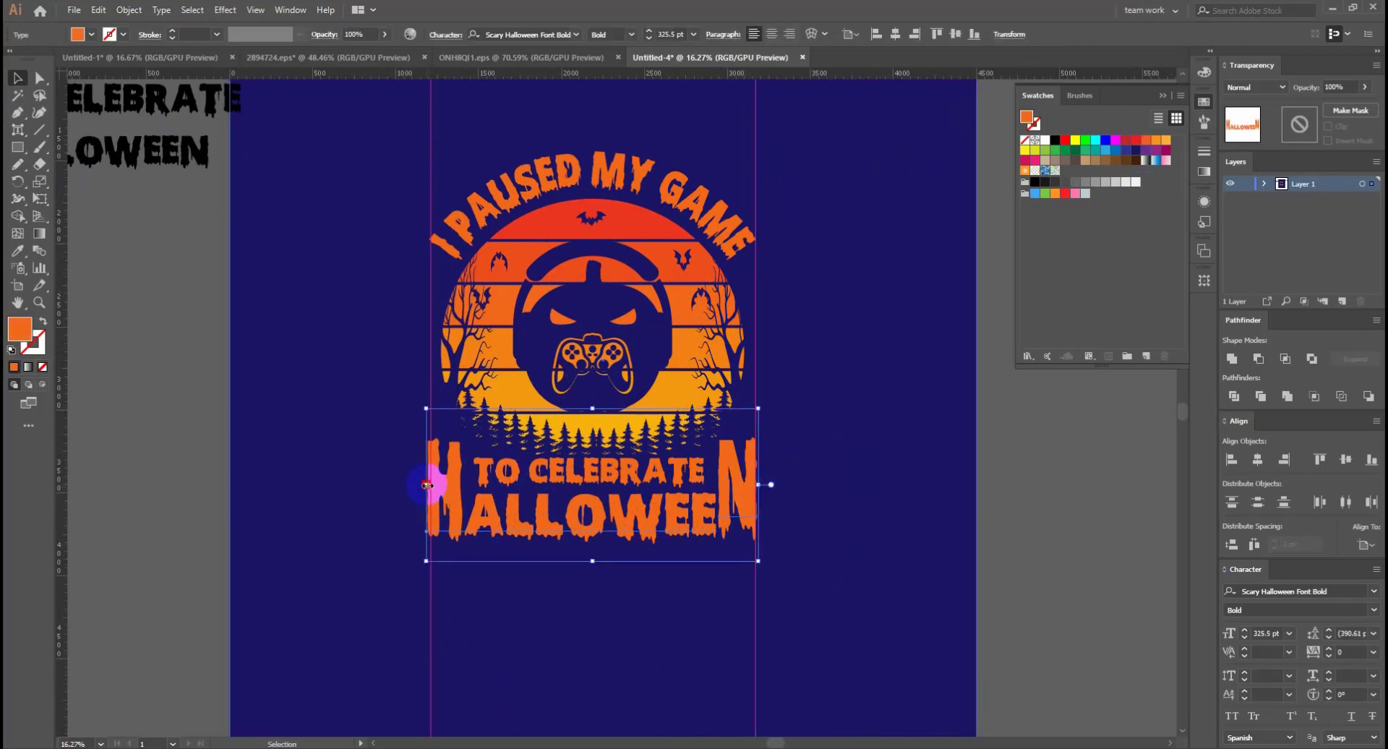
pyautogui.moveTo(427, 485); pyautogui.dragTo(431, 484)
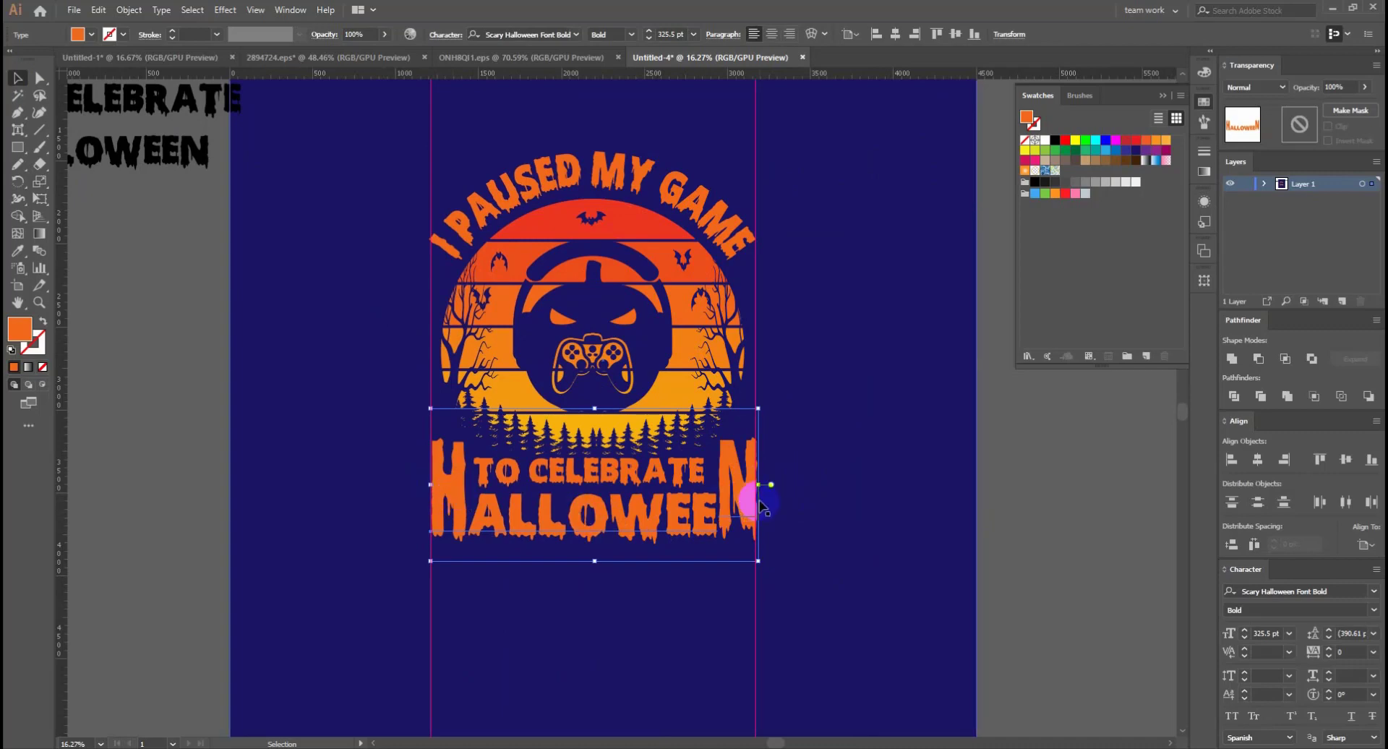
pyautogui.click(1016, 492)
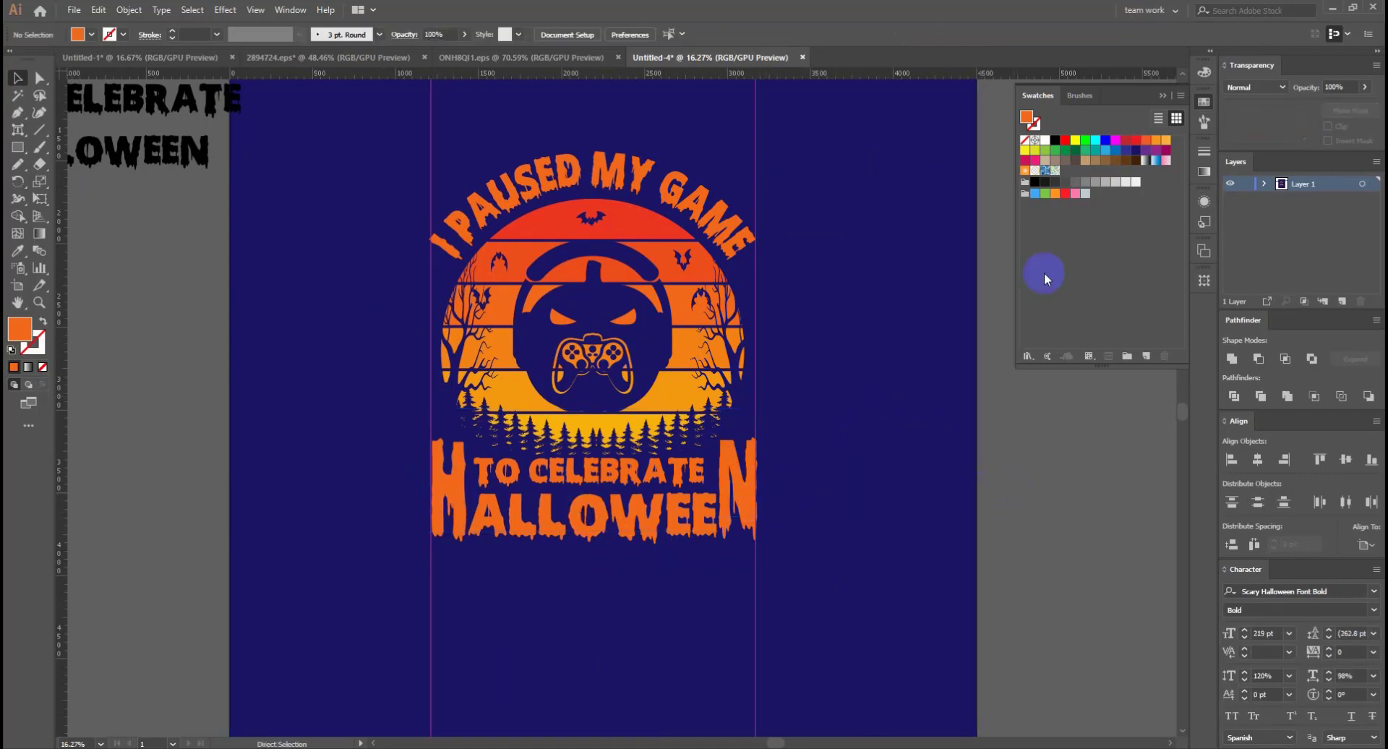
pyautogui.click(1058, 141)
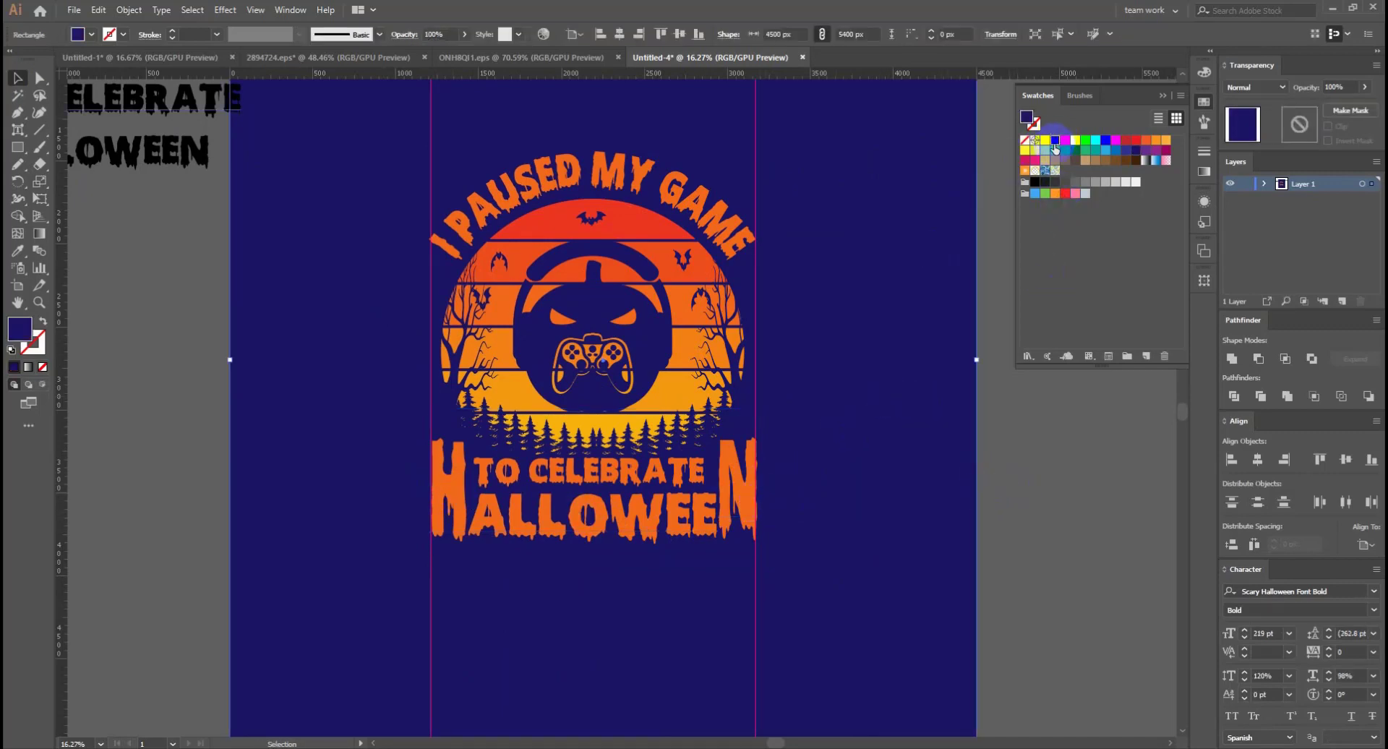
# Change the background fill back to black and fit the artboard in the window
pyautogui.click(1056, 140)
pyautogui.click(1053, 471)
pyautogui.press('z')
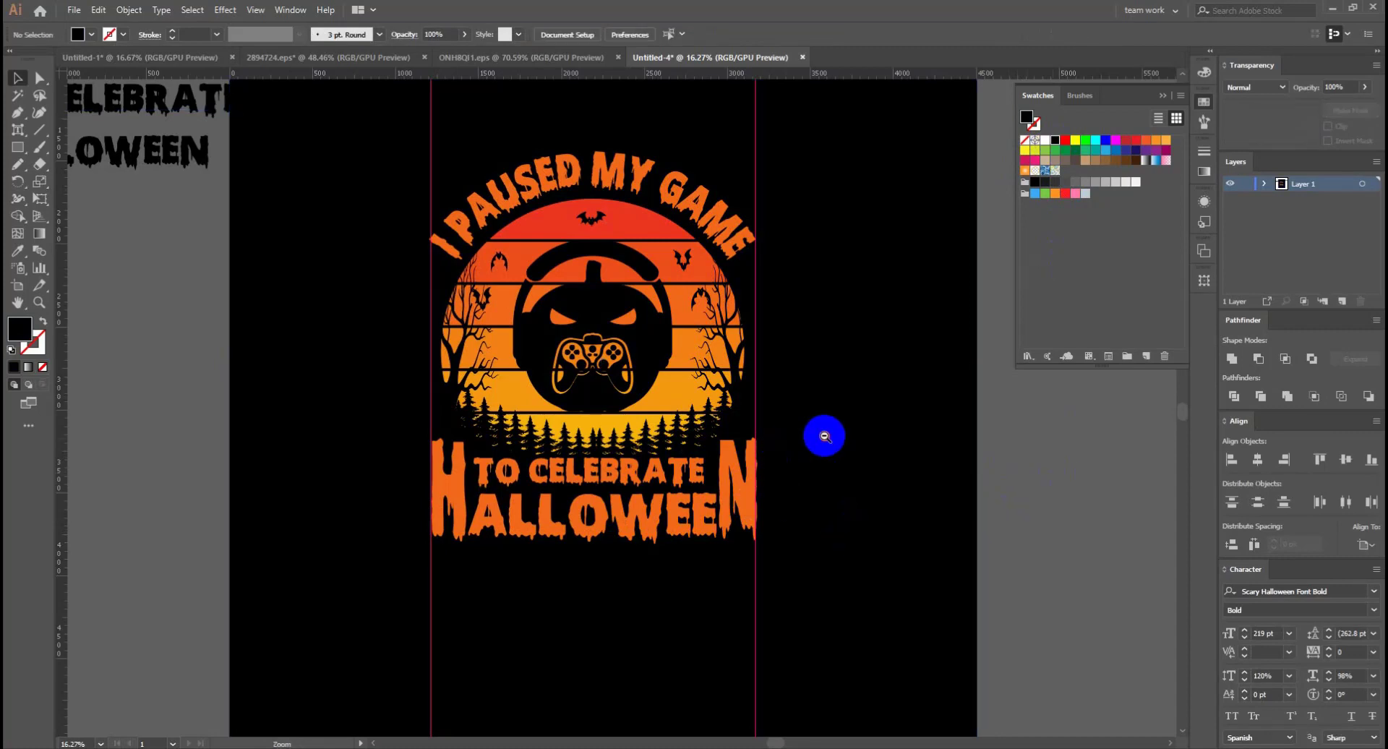
pyautogui.keyDown('alt'); pyautogui.click(824, 436); pyautogui.keyUp('alt')
pyautogui.keyDown('alt'); pyautogui.click(694, 471); pyautogui.keyUp('alt')
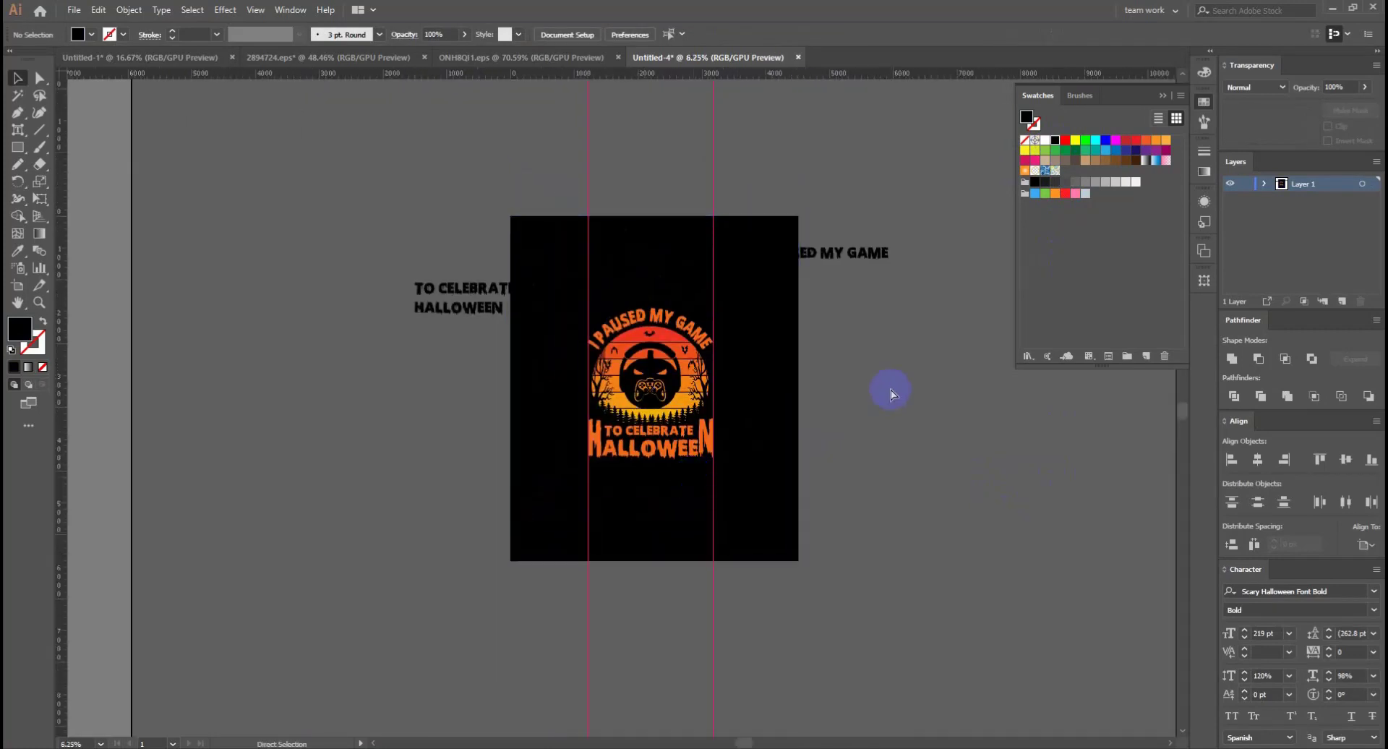
pyautogui.hotkey('ctrl', '0')
# Delete the stray text copies beside the artboard and both vertical guides
pyautogui.moveTo(232, 179); pyautogui.dragTo(282, 306)
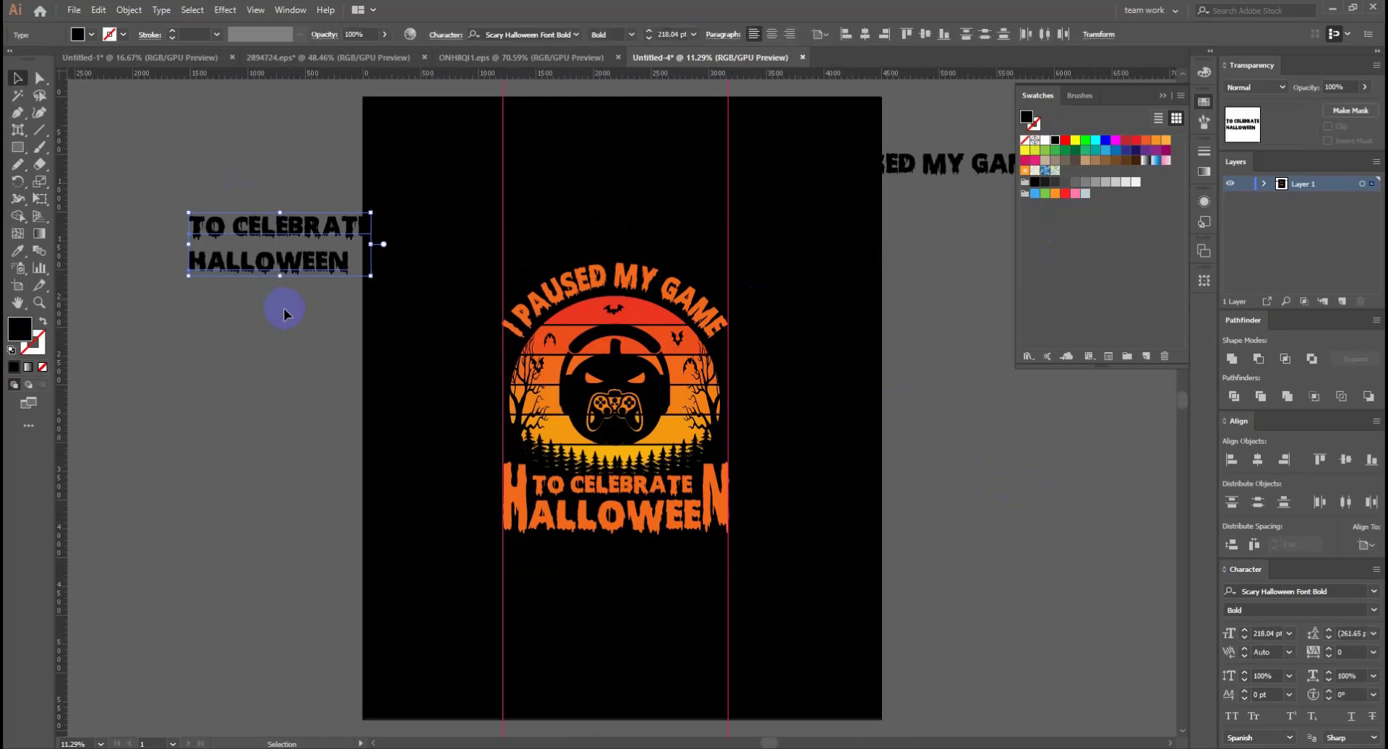
pyautogui.press('Delete')
pyautogui.moveTo(949, 119); pyautogui.dragTo(977, 214)
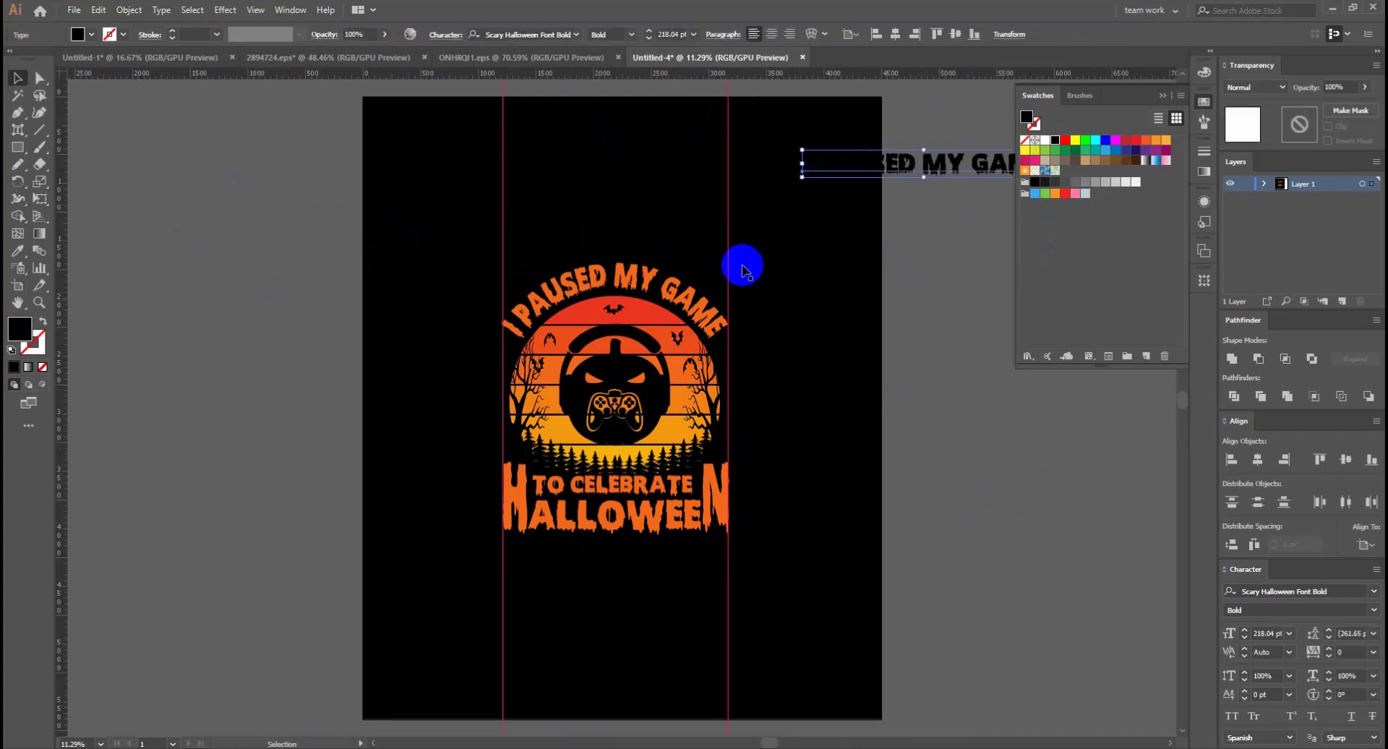
pyautogui.press('Delete')
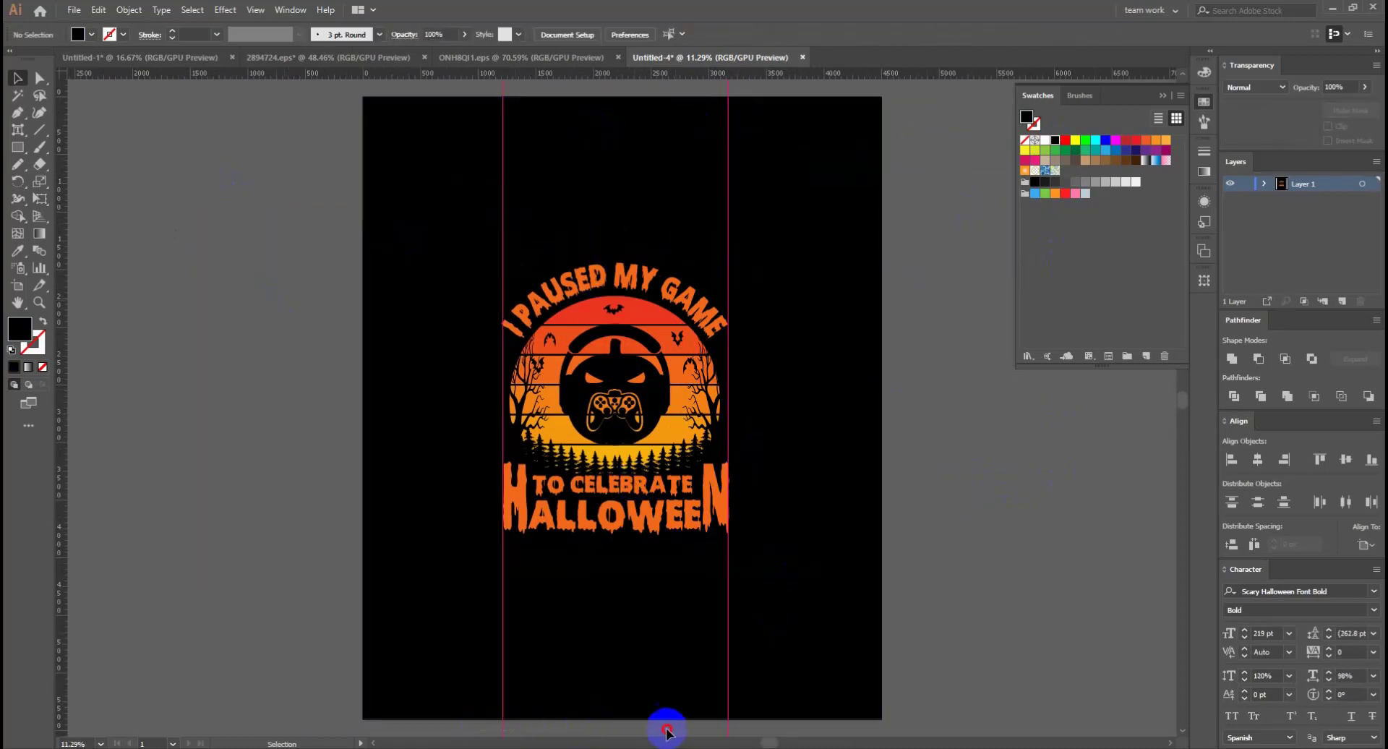
pyautogui.moveTo(666, 732); pyautogui.dragTo(811, 732)
pyautogui.press('Delete')
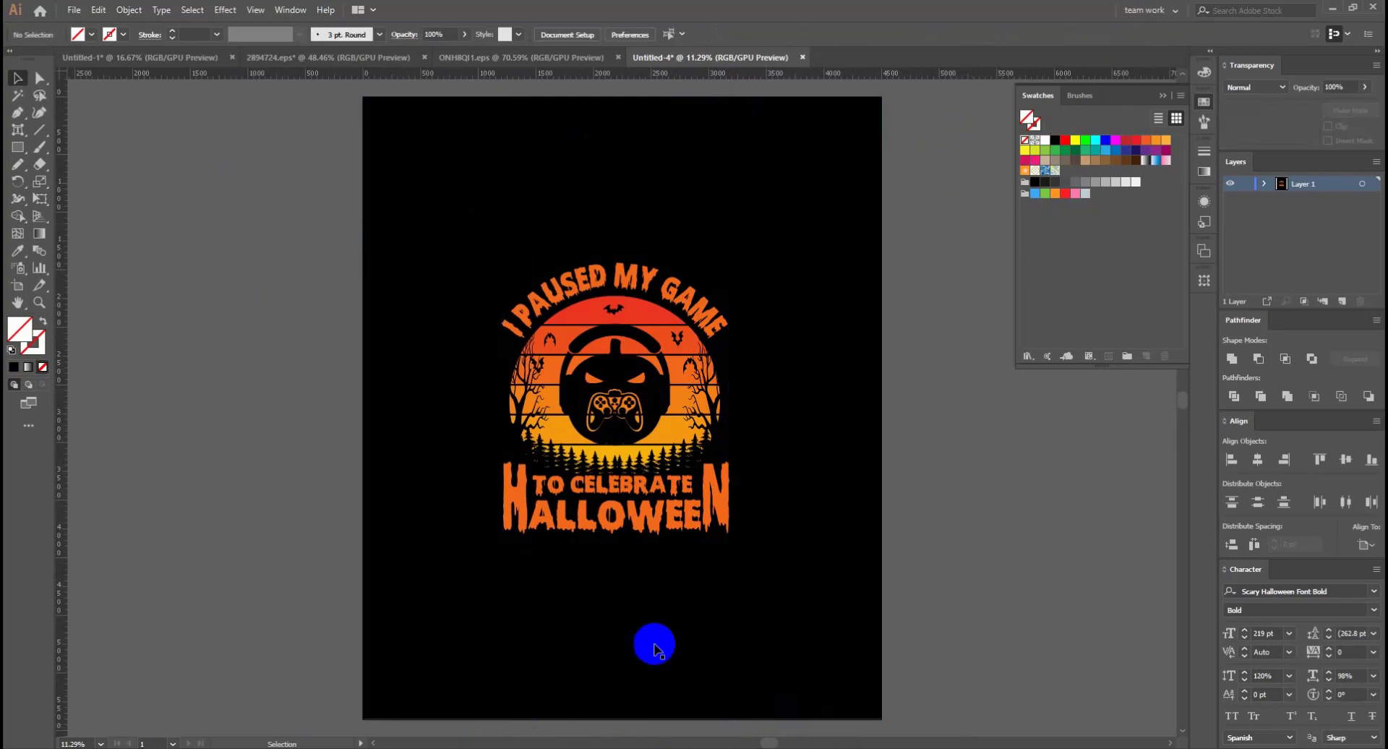
pyautogui.click(614, 394)
pyautogui.click(778, 215)
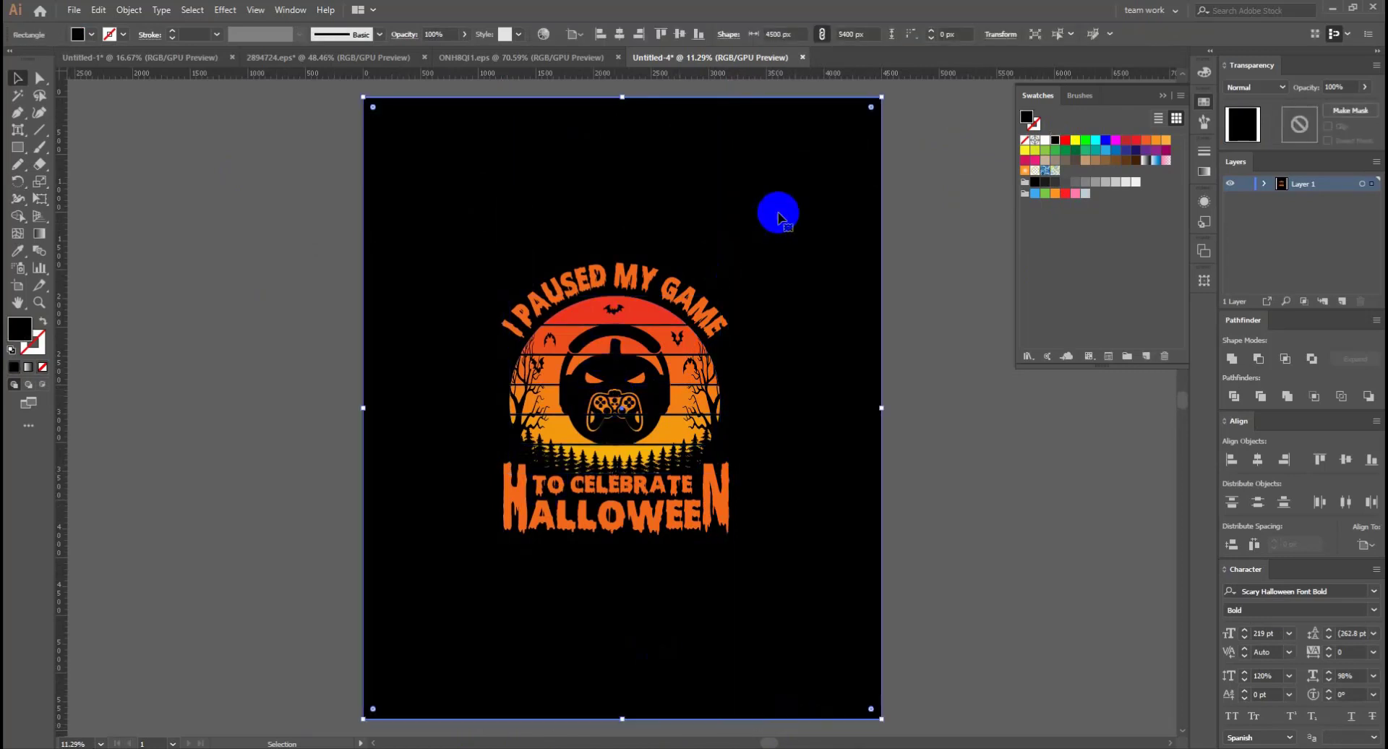
pyautogui.hotkey('ctrl', 'shift', 'a')
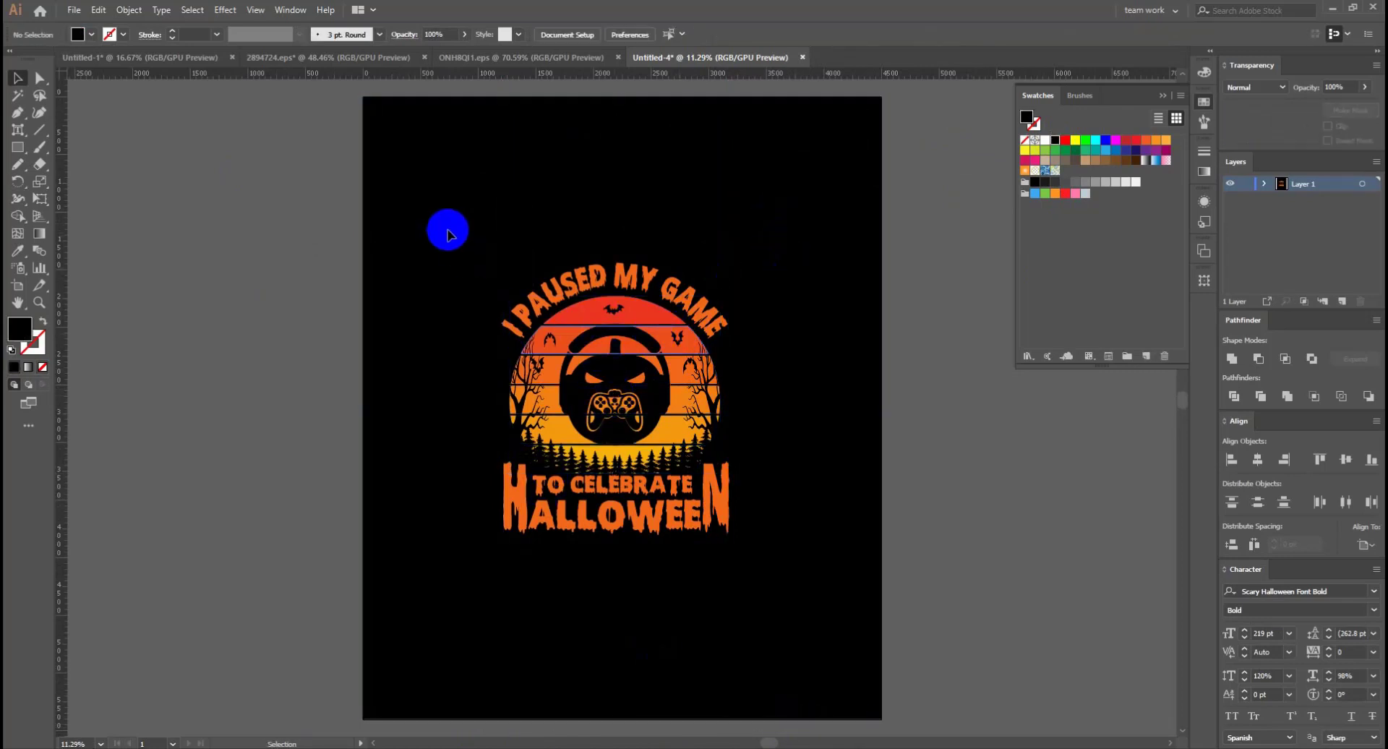
# Set the arched I PAUSED MY GAME text's vertical scale to 146% in the Character panel
pyautogui.click(696, 282)
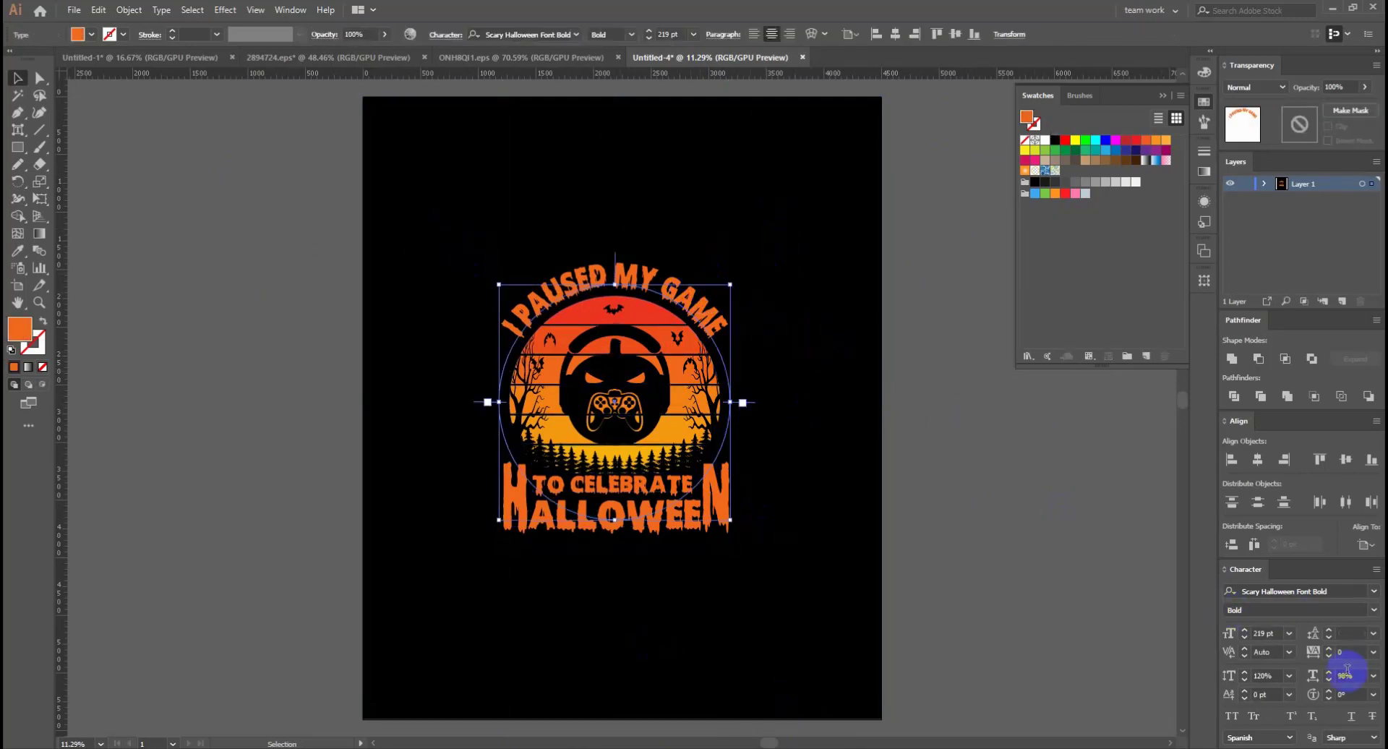
pyautogui.click(1274, 676)
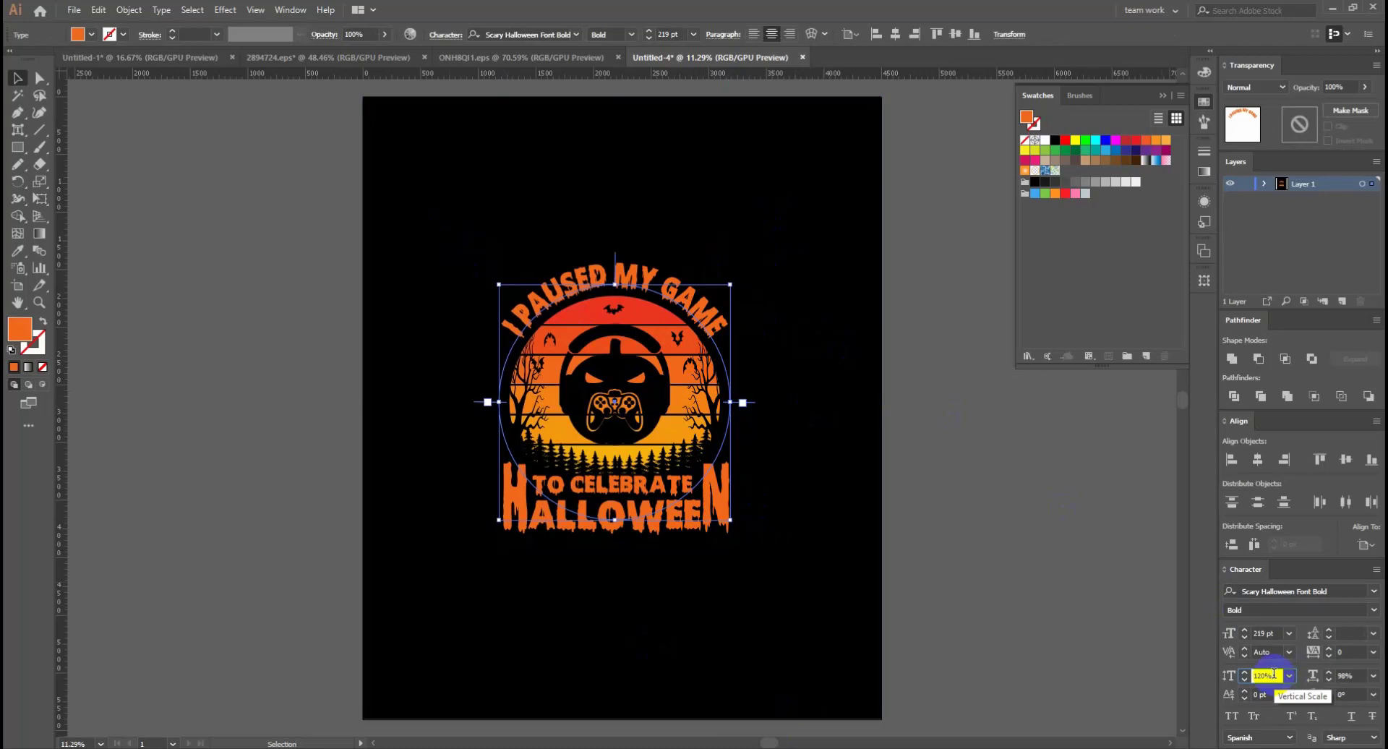
pyautogui.press('Up')
pyautogui.press('Up')
pyautogui.press('Up')
pyautogui.press('Up')
pyautogui.press('Up')
pyautogui.press('Up')
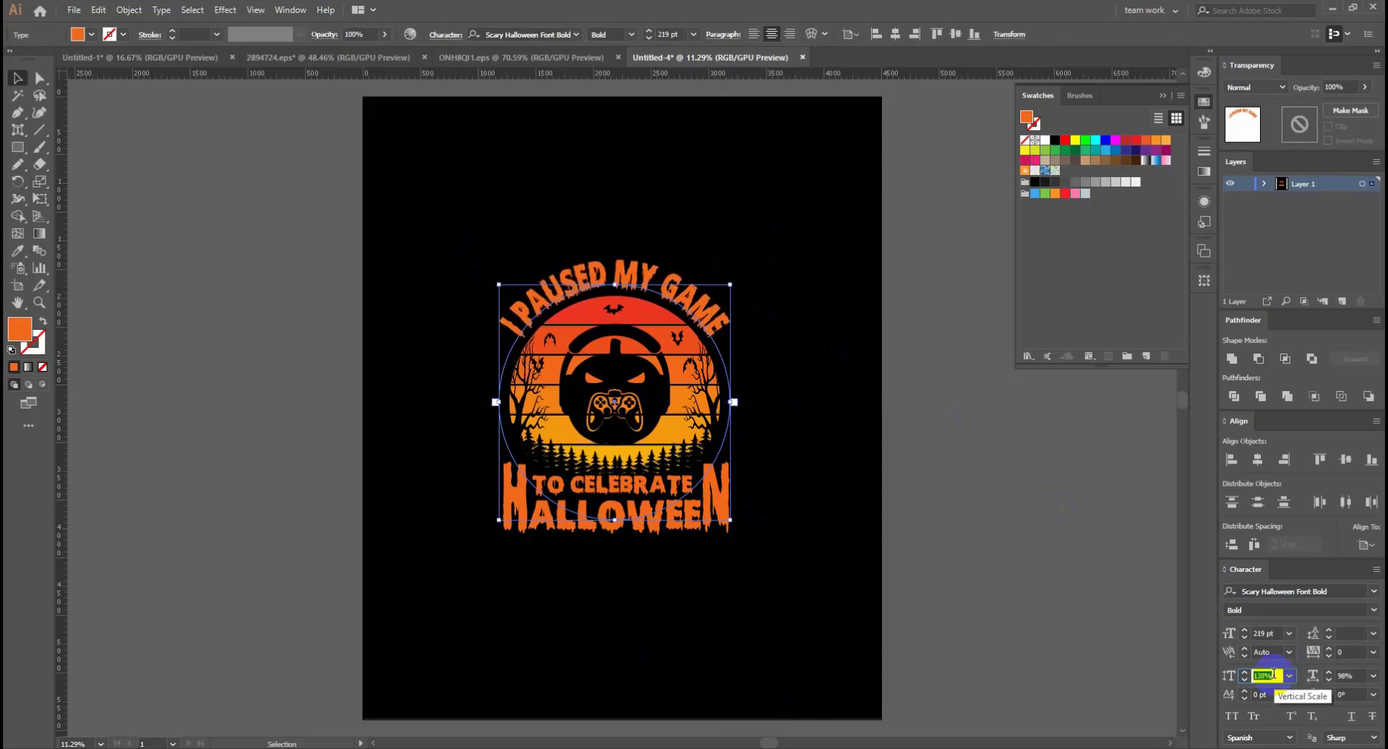
pyautogui.press('Up')
pyautogui.click(1015, 534)
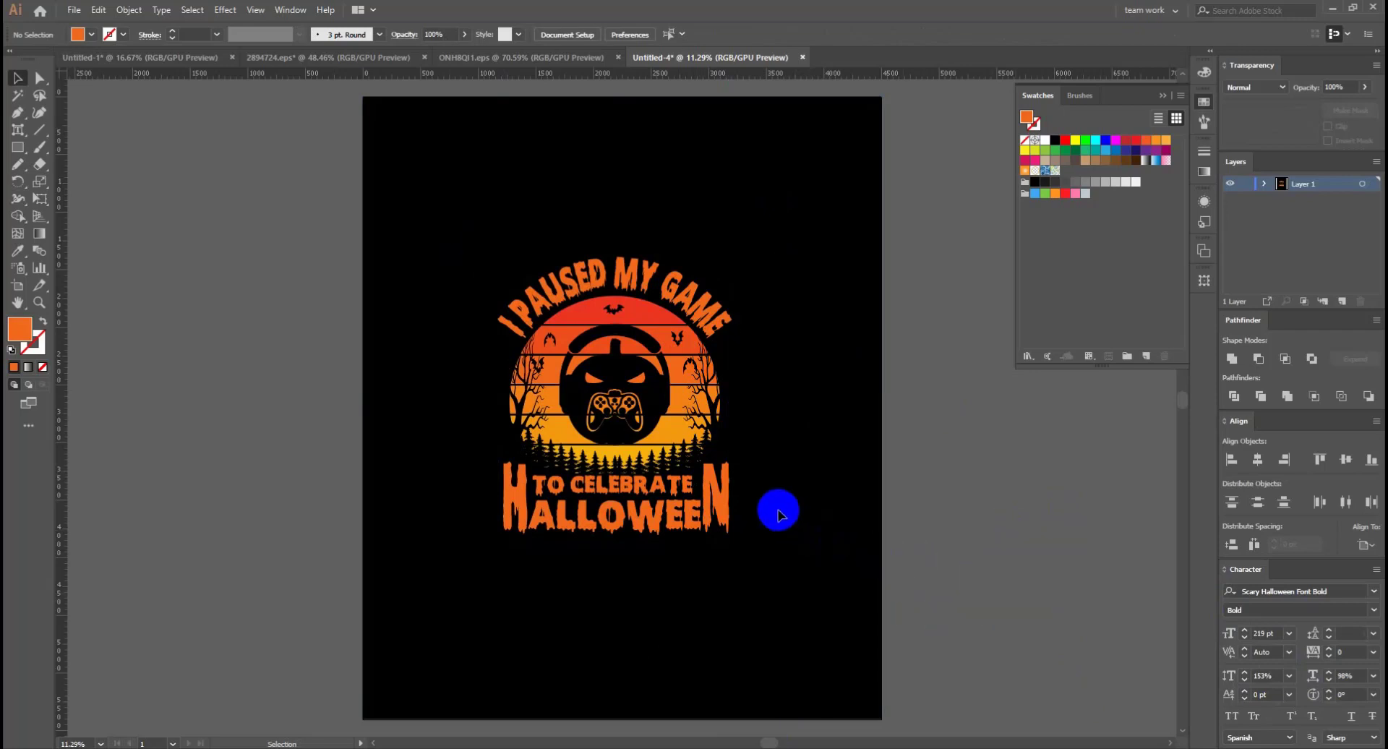
pyautogui.click(666, 291)
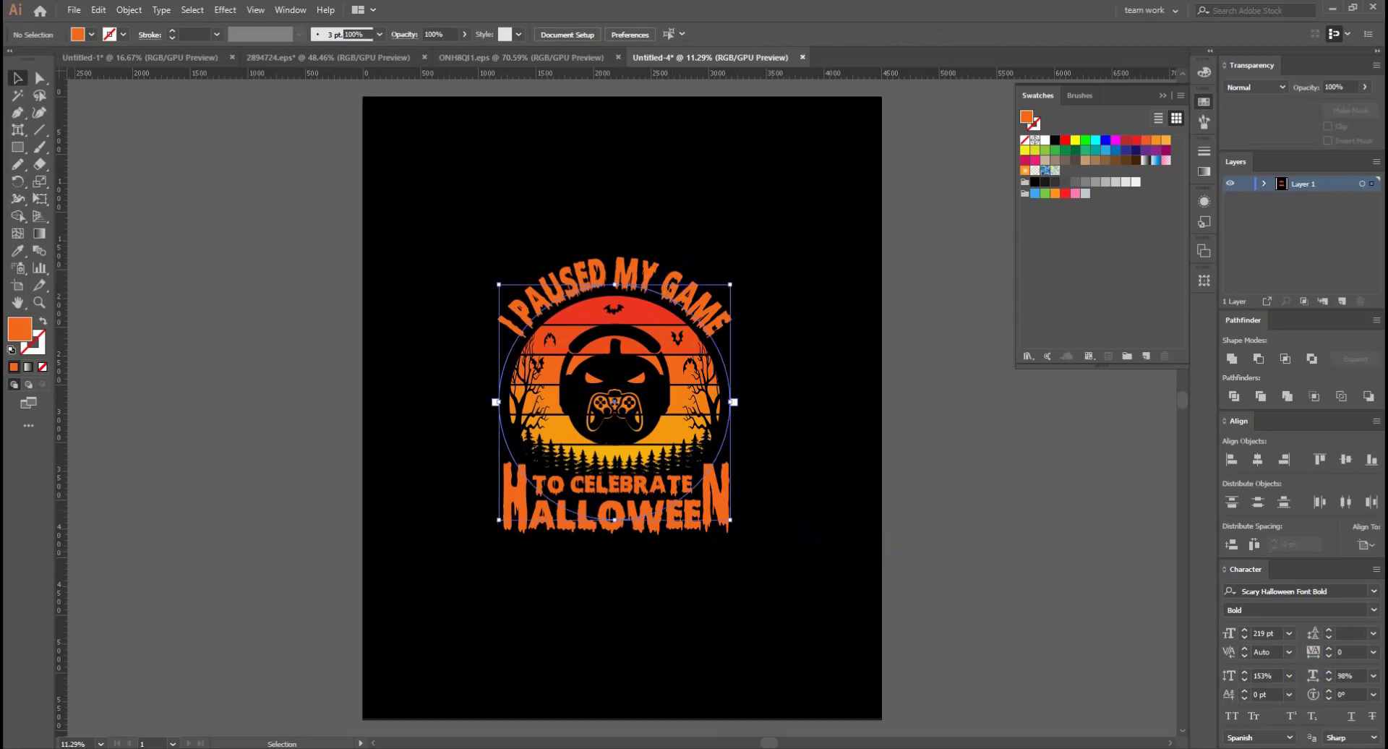
pyautogui.doubleClick(1262, 674)
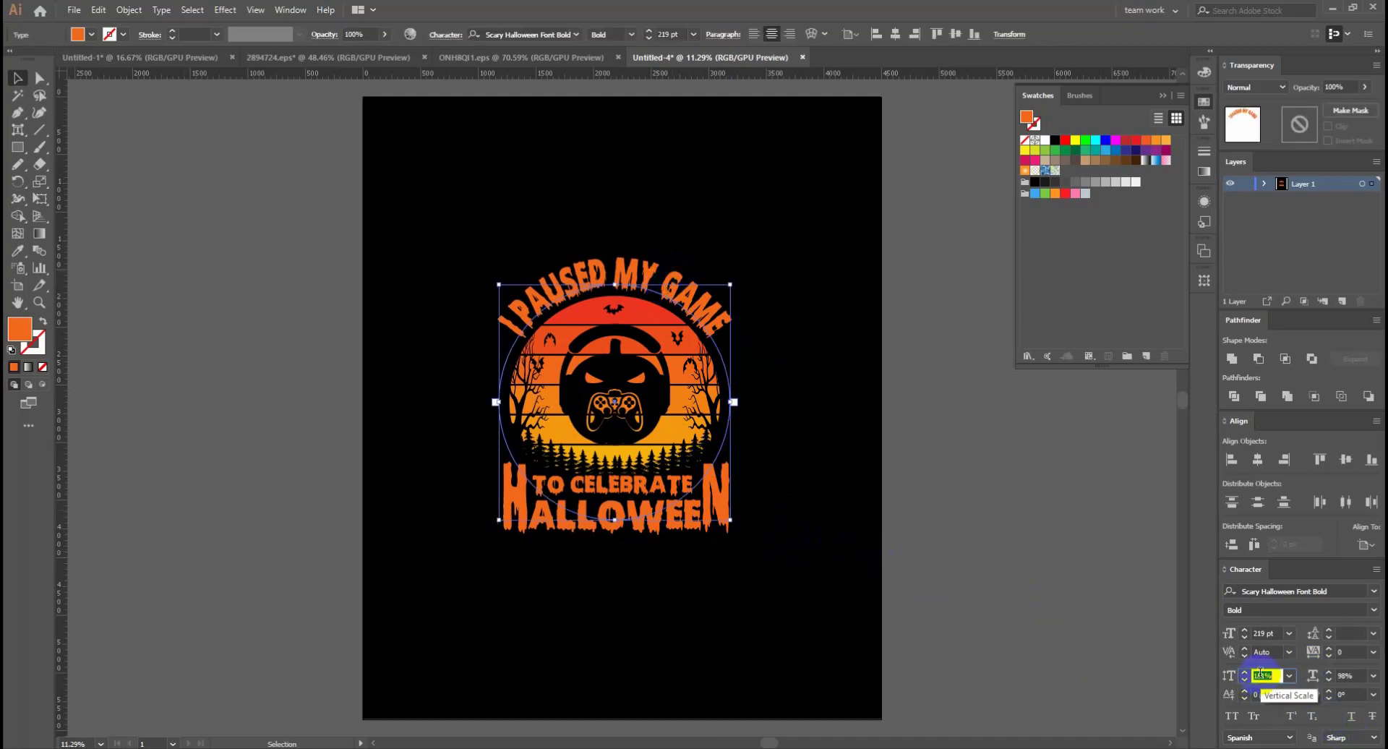
pyautogui.write('146')
pyautogui.click(1056, 574)
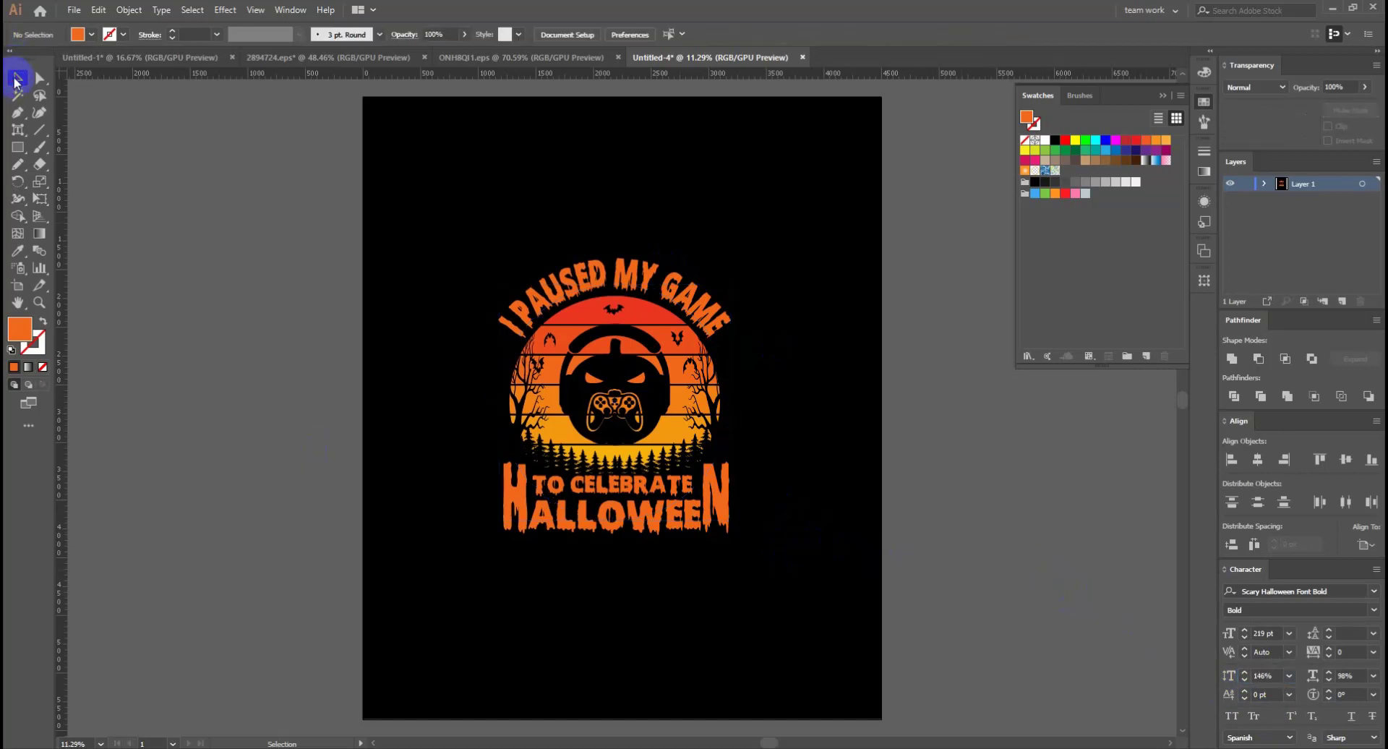
# Create outlines from the arched I PAUSED MY GAME text and the TO CELEBRATE text
pyautogui.click(660, 286)
pyautogui.rightClick(660, 284)
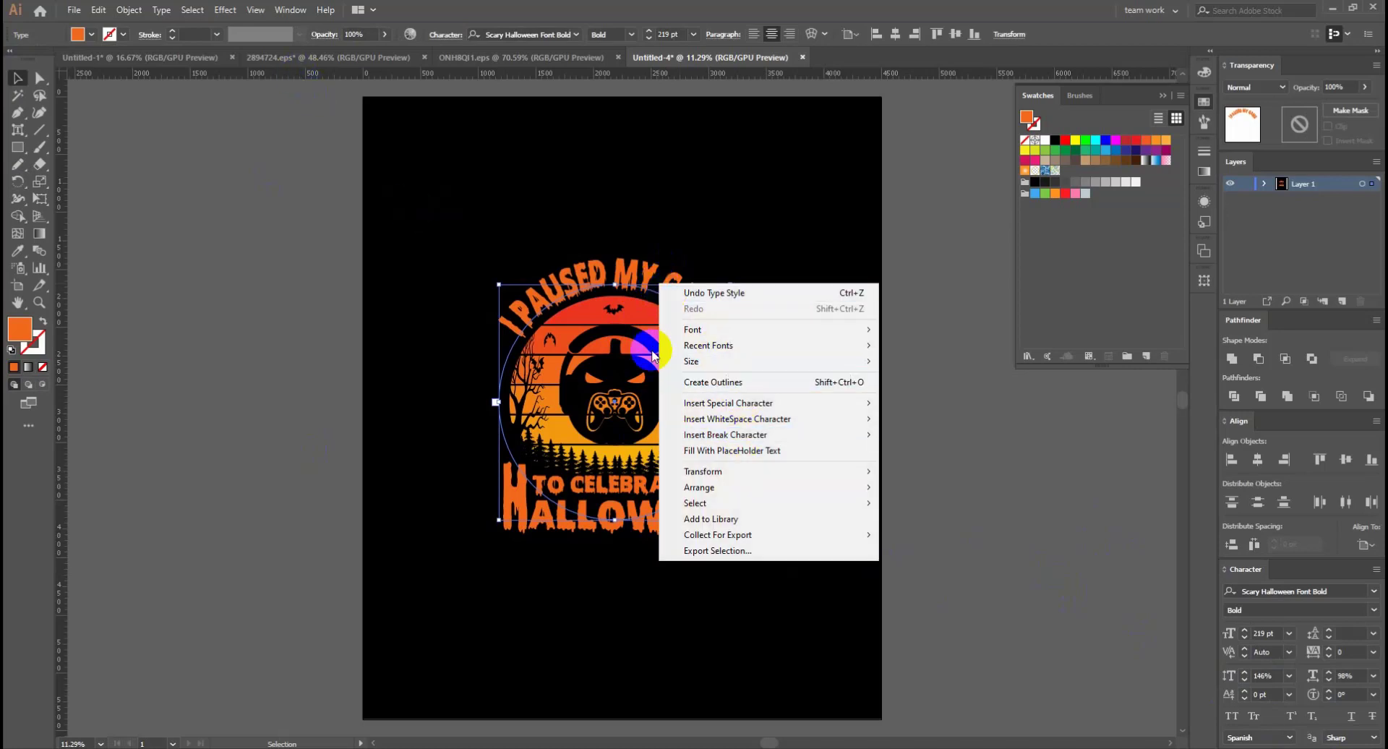
pyautogui.click(706, 381)
pyautogui.click(944, 427)
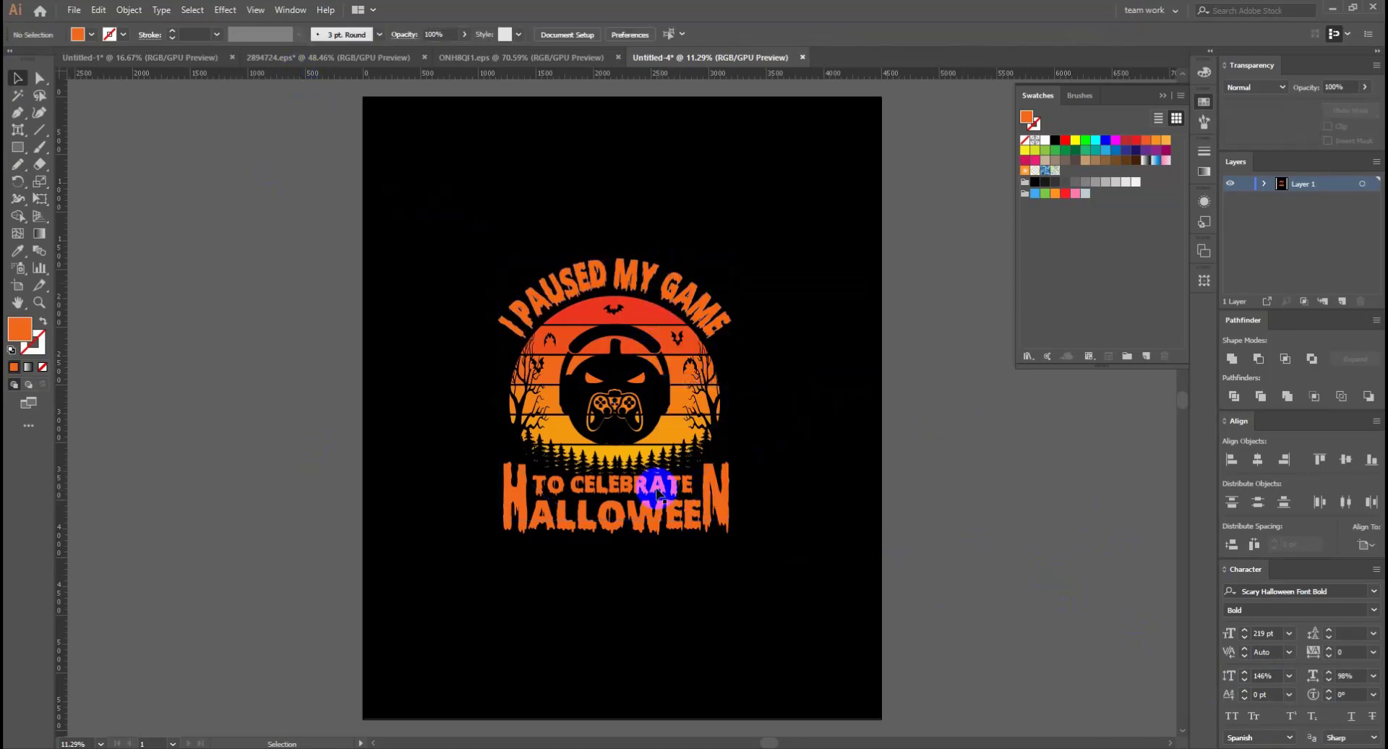
pyautogui.click(657, 493)
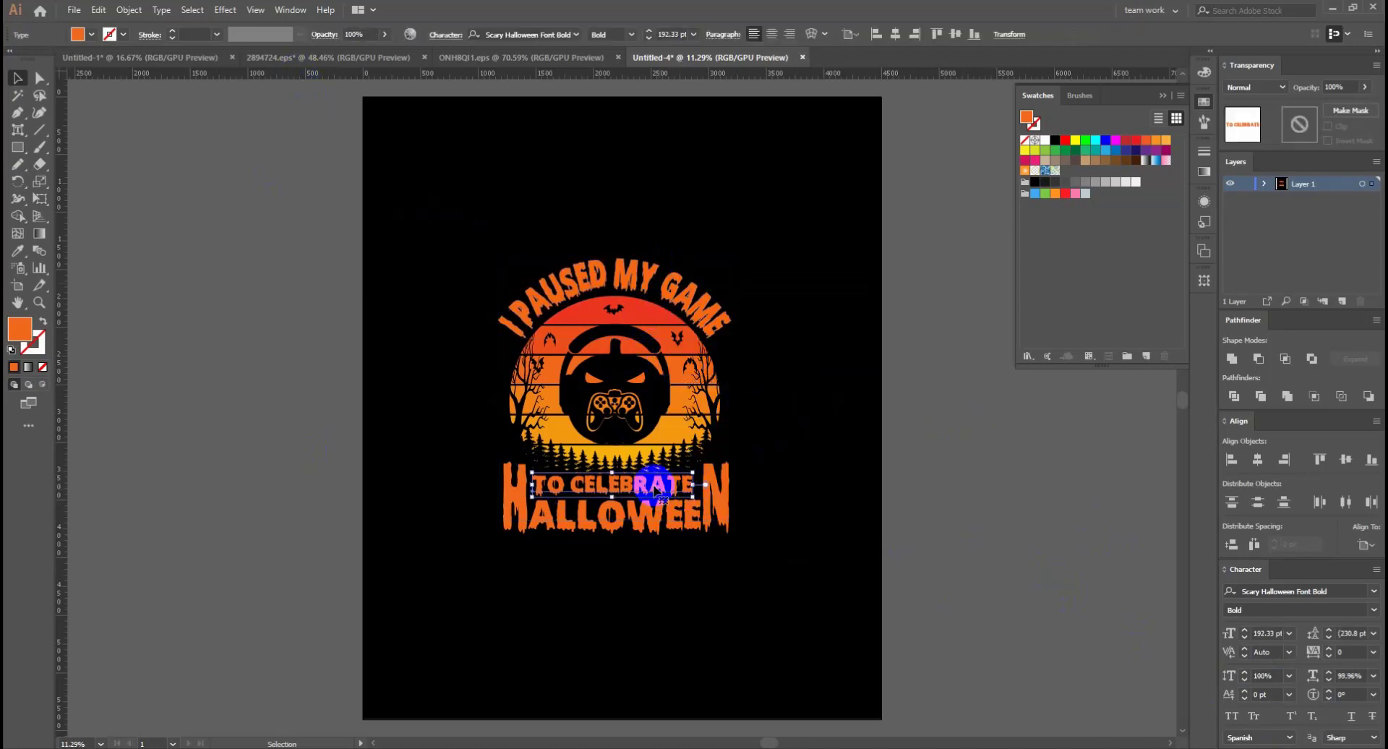
pyautogui.rightClick(656, 491)
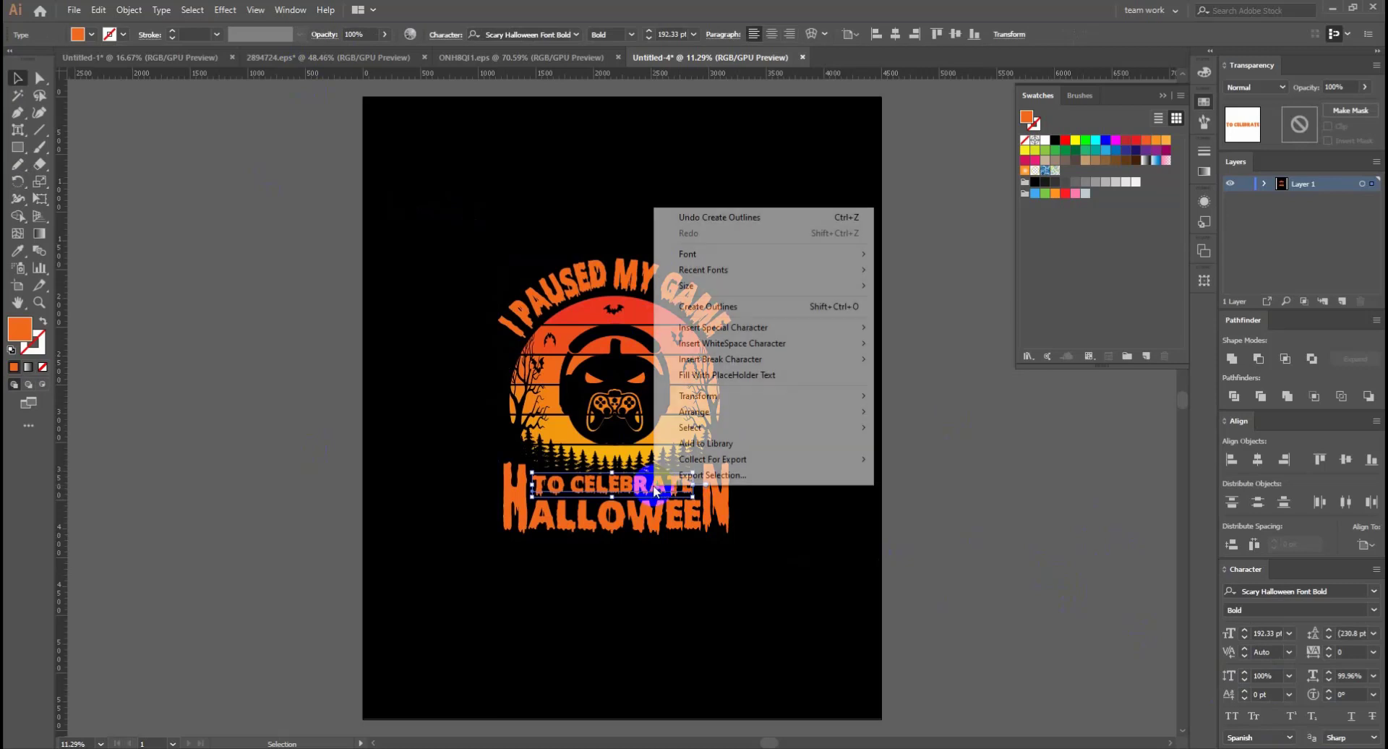
pyautogui.click(745, 305)
# Create outlines from the HALLOWEEN text and deselect the artwork
pyautogui.click(713, 499)
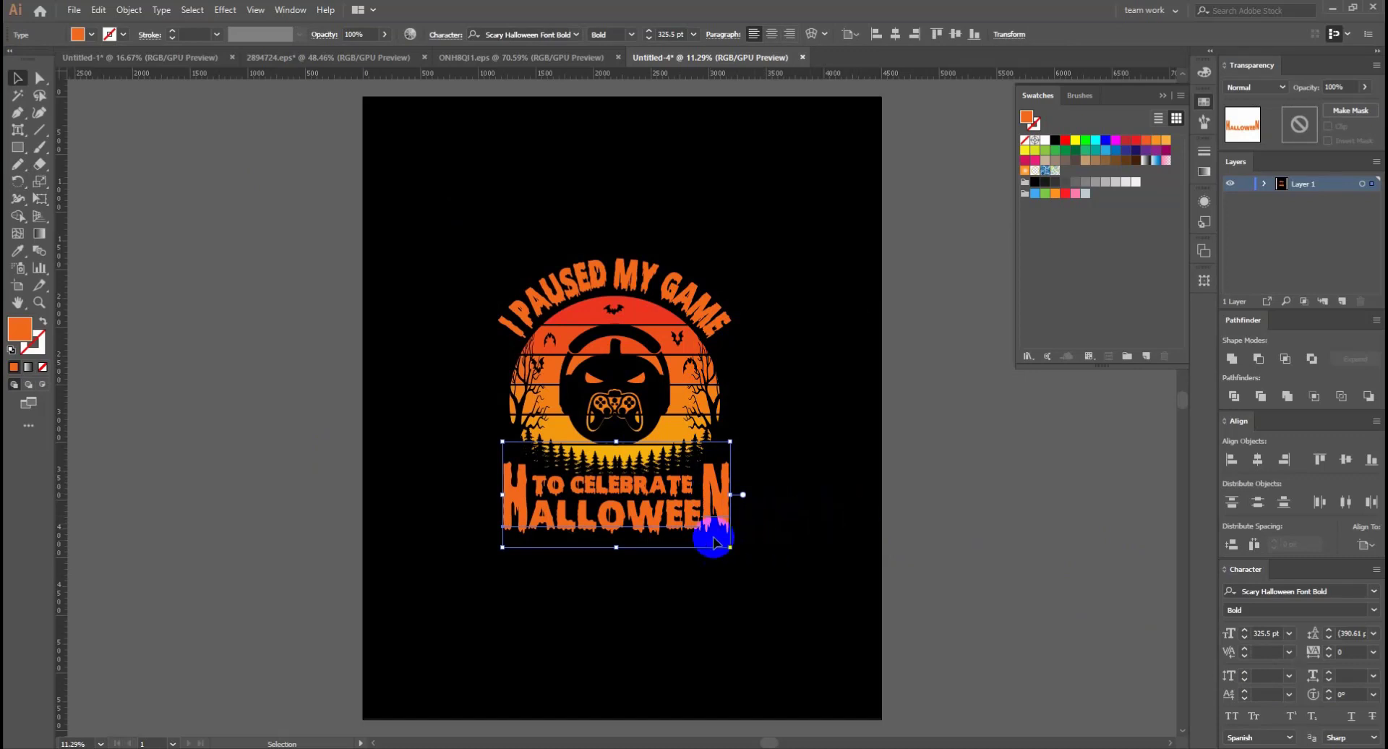
pyautogui.click(925, 522)
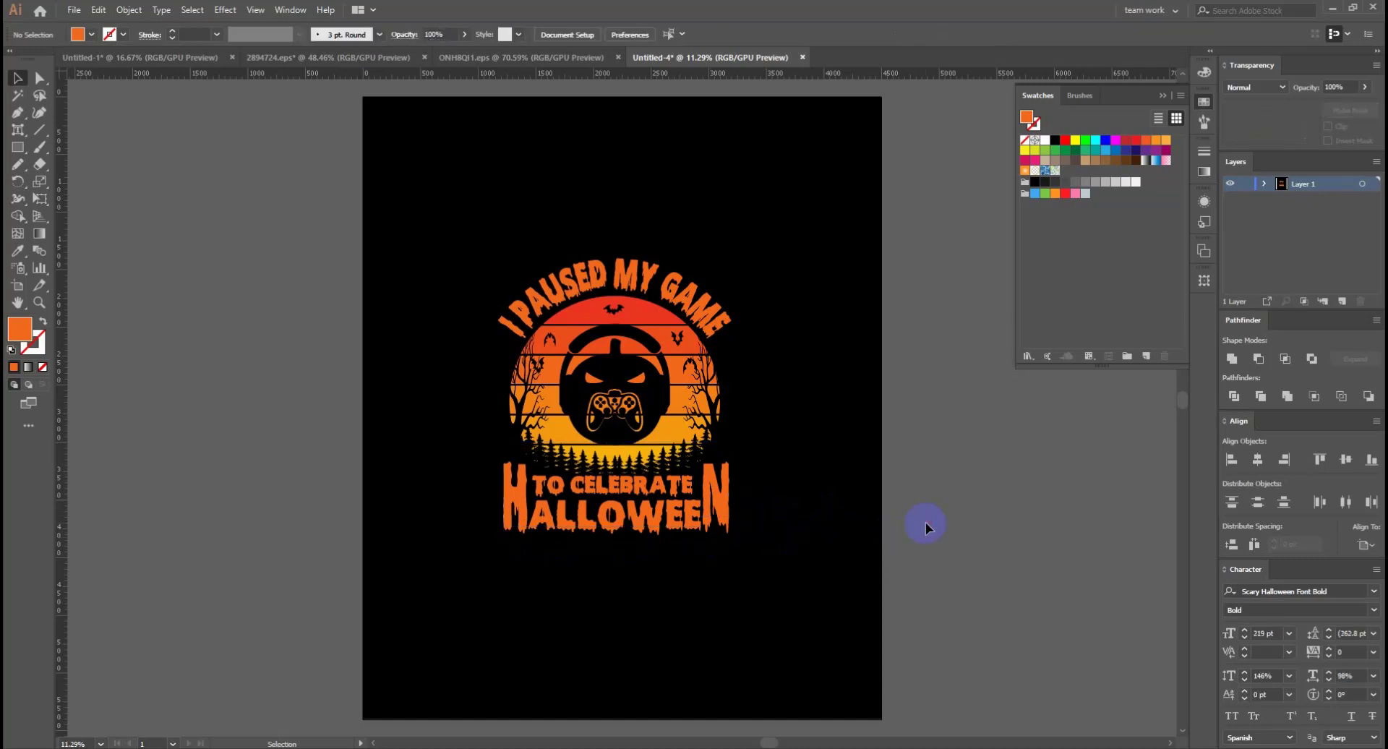
pyautogui.rightClick(723, 509)
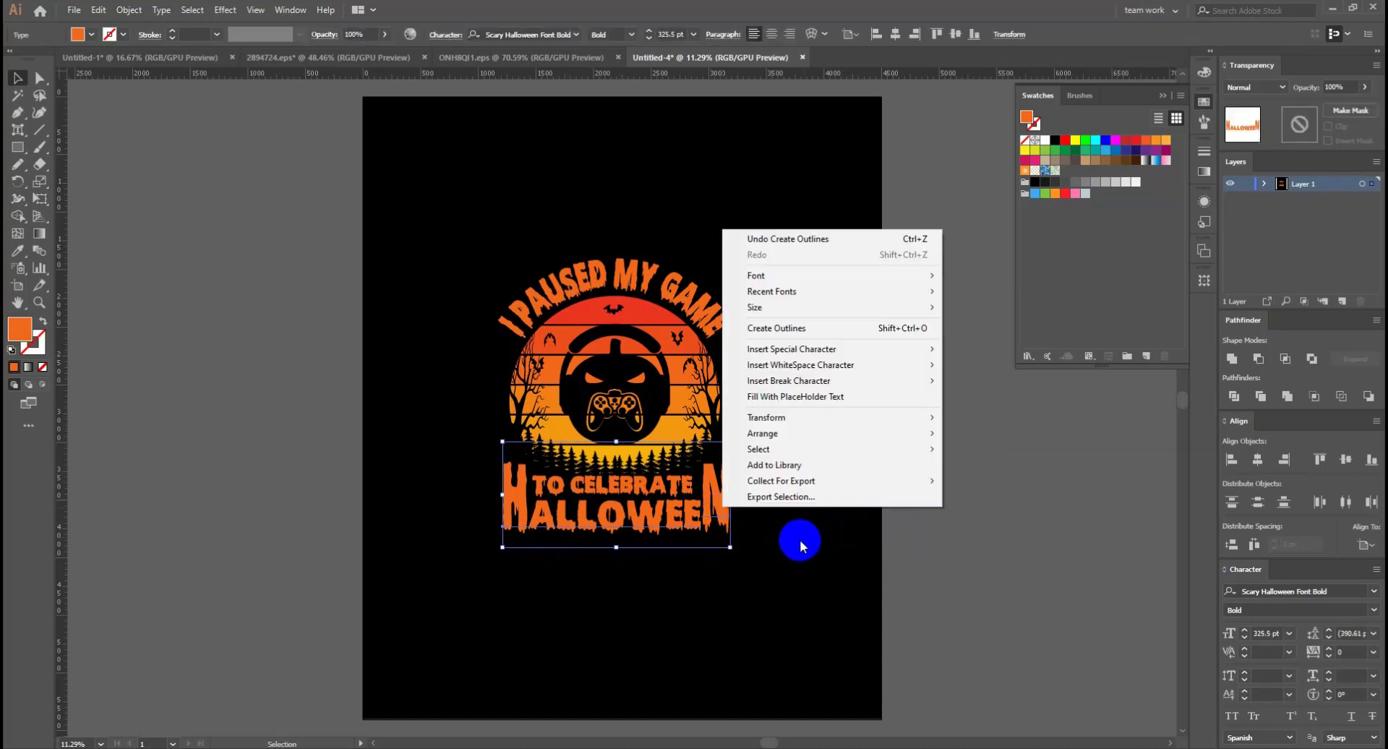
pyautogui.click(817, 321)
pyautogui.click(907, 457)
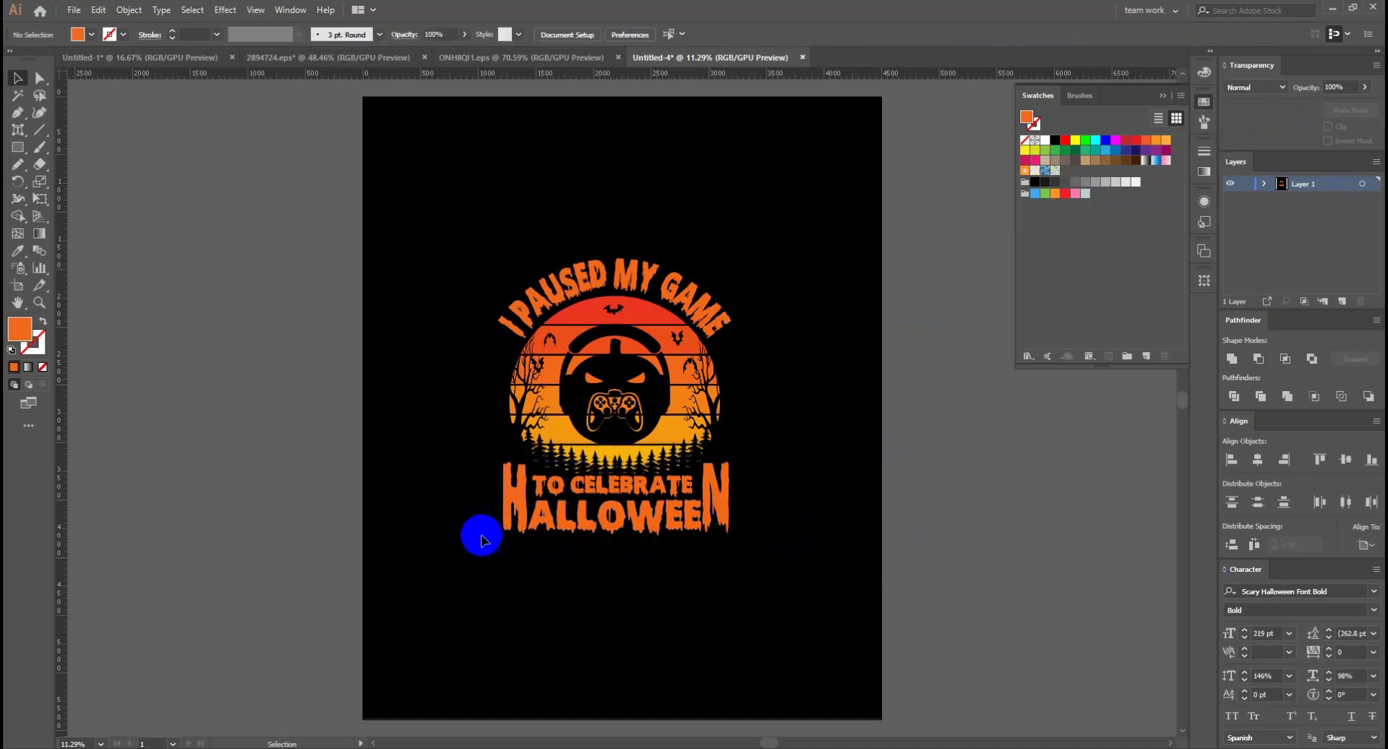
pyautogui.hotkey('ctrl', 'space')
# Open the sunset circle group's opacity mask and ungroup the mask artwork
pyautogui.moveTo(694, 555); pyautogui.dragTo(776, 559)
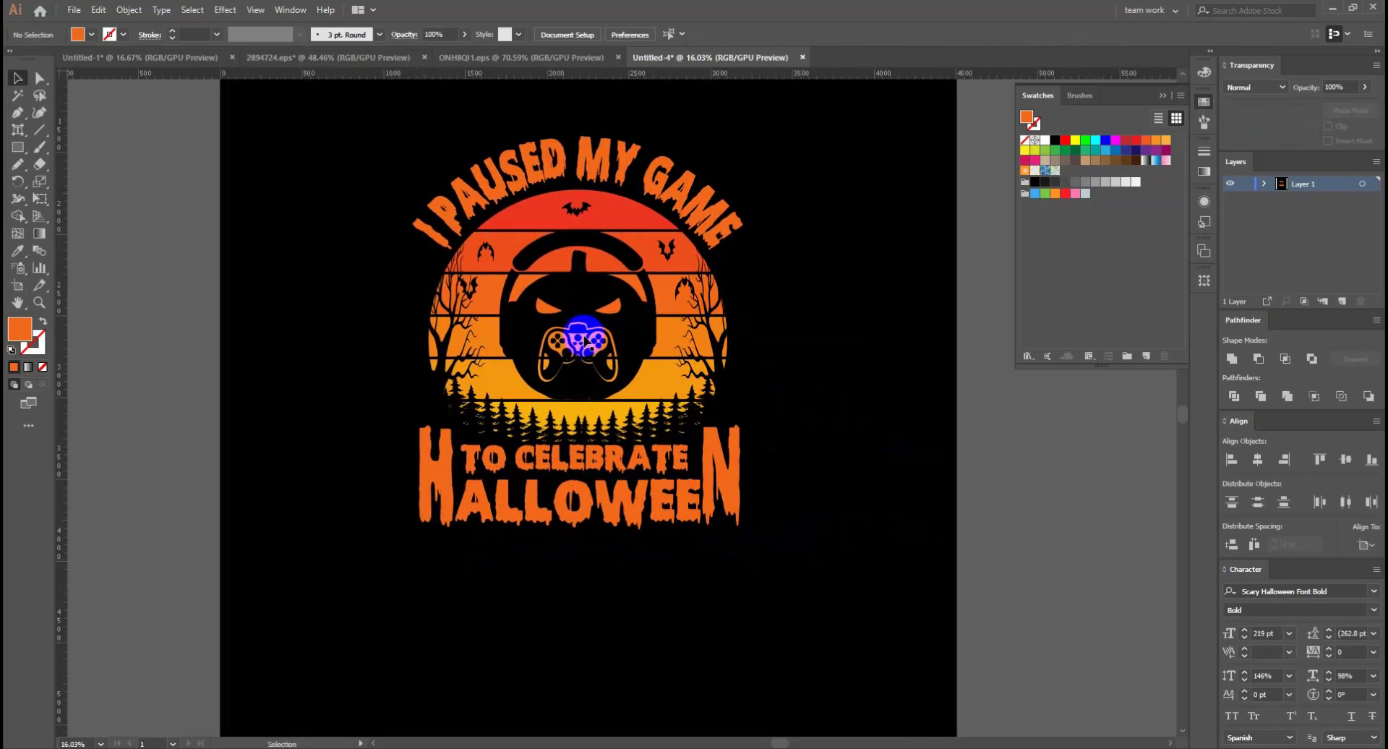
pyautogui.click(597, 338)
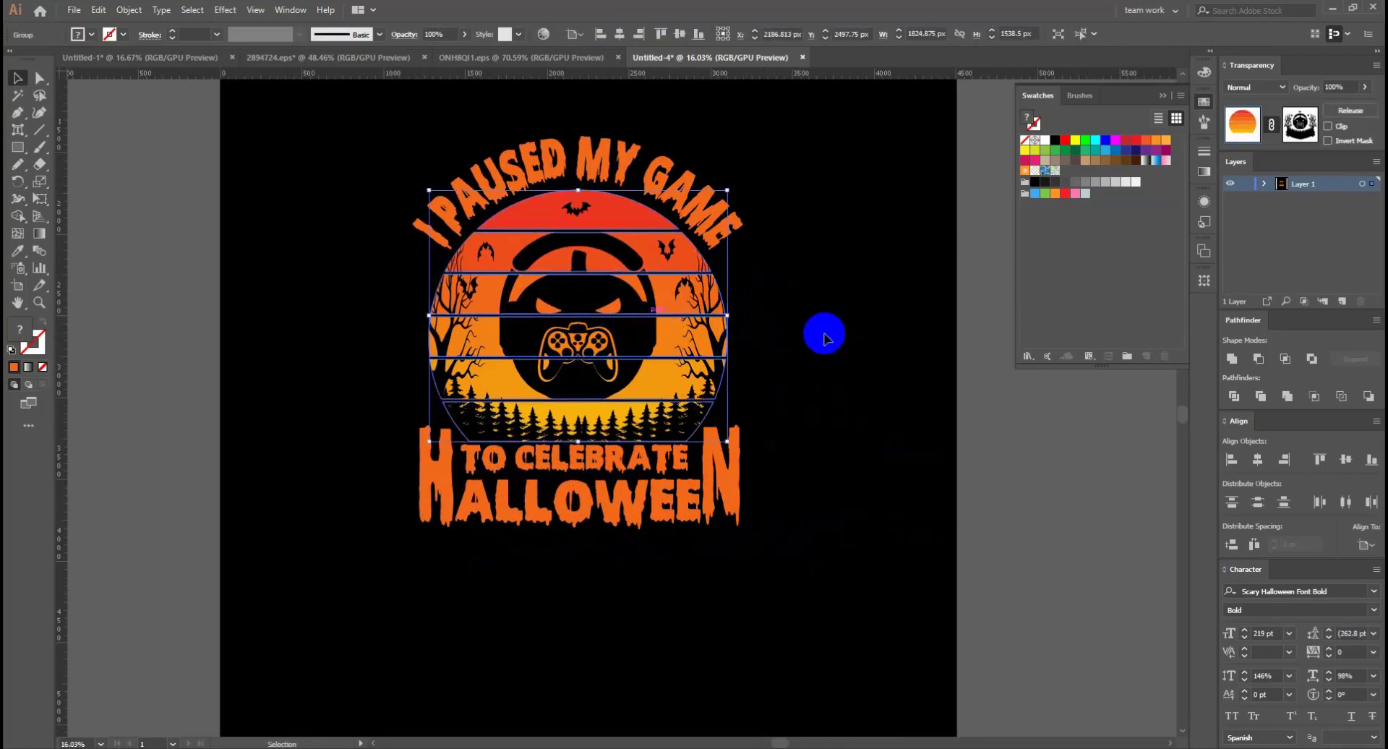
pyautogui.click(1300, 124)
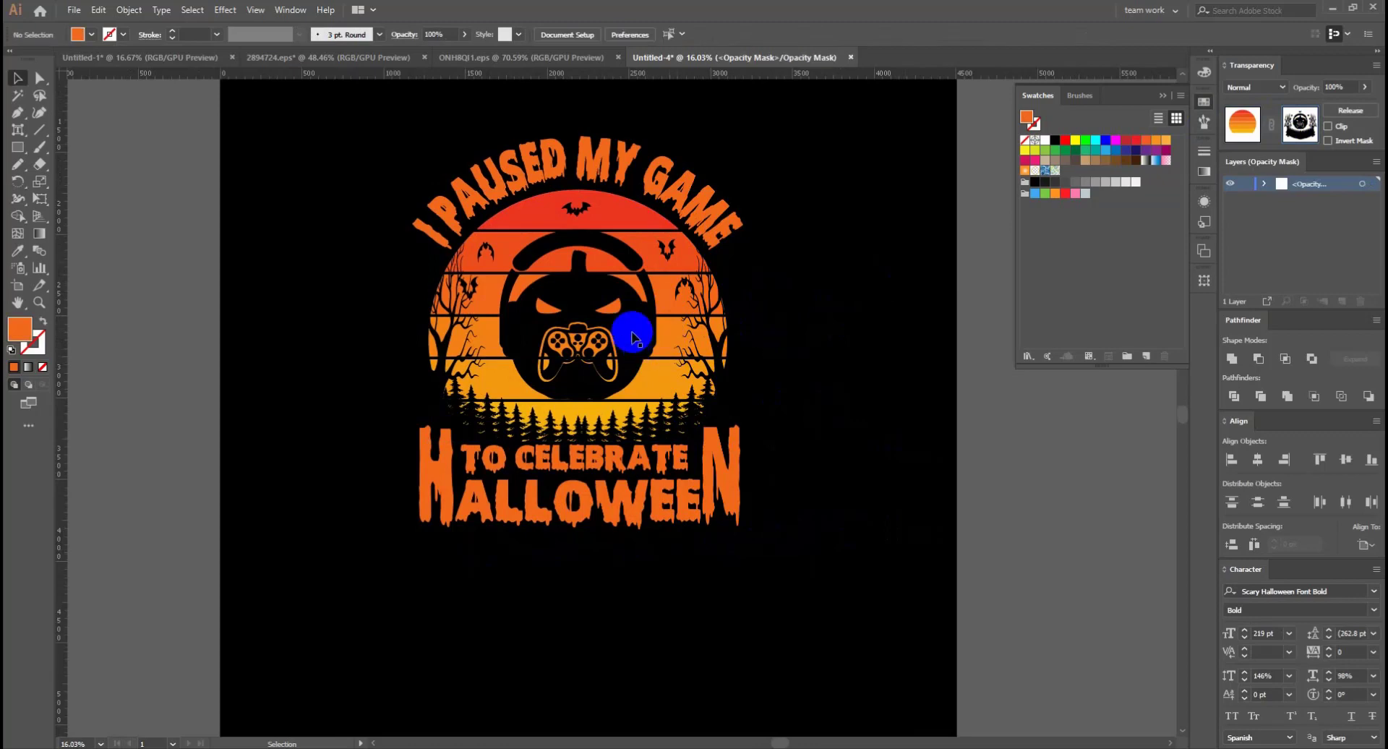
pyautogui.click(630, 331)
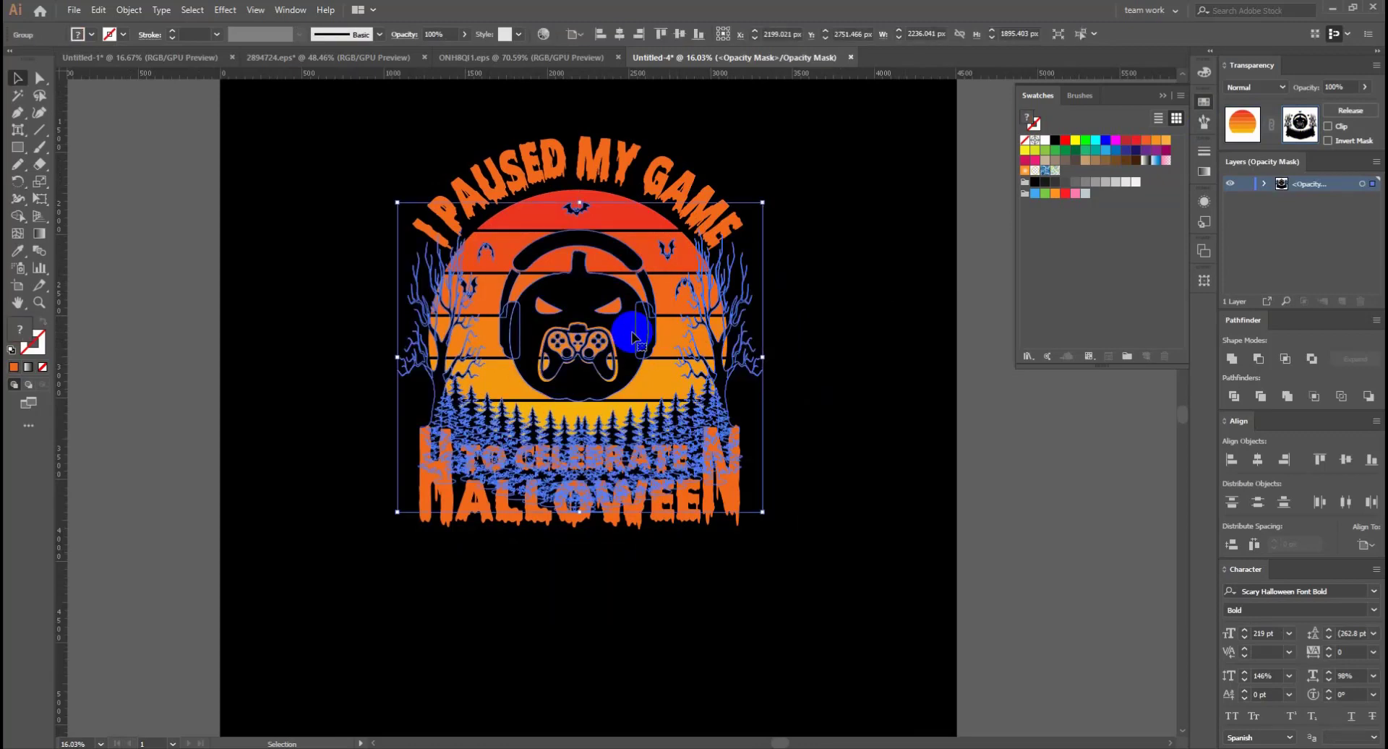
pyautogui.rightClick(633, 337)
pyautogui.click(716, 449)
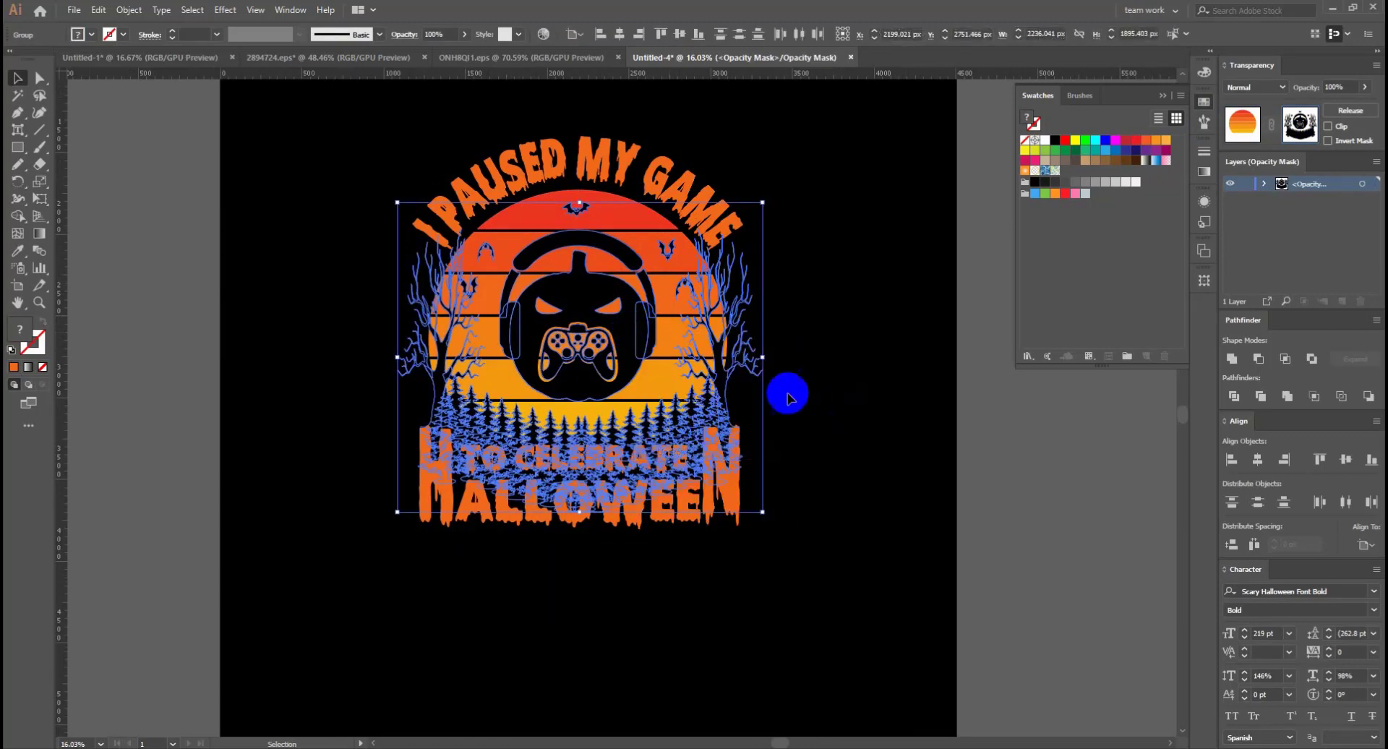
# Nudge the pumpkin with headphones three steps down in the mask, then exit mask editing
pyautogui.click(605, 308)
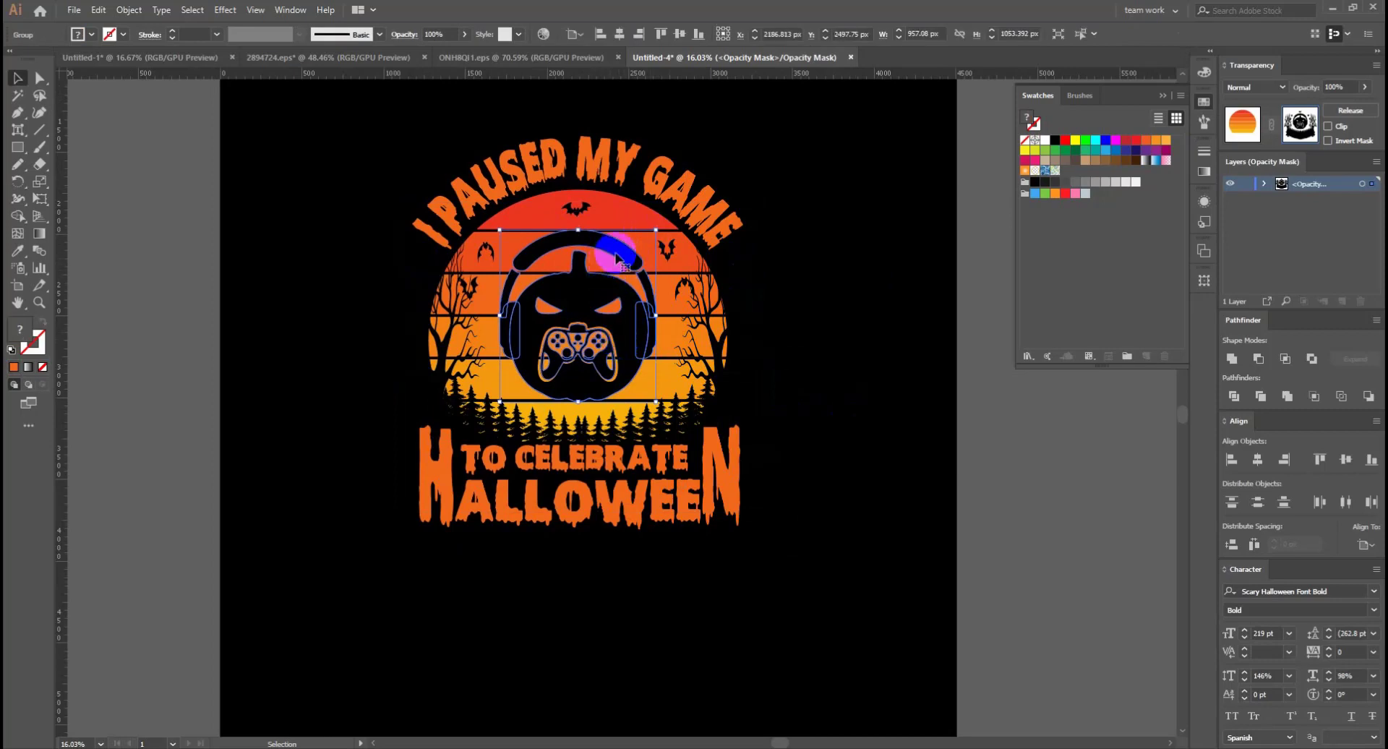
pyautogui.press('Down')
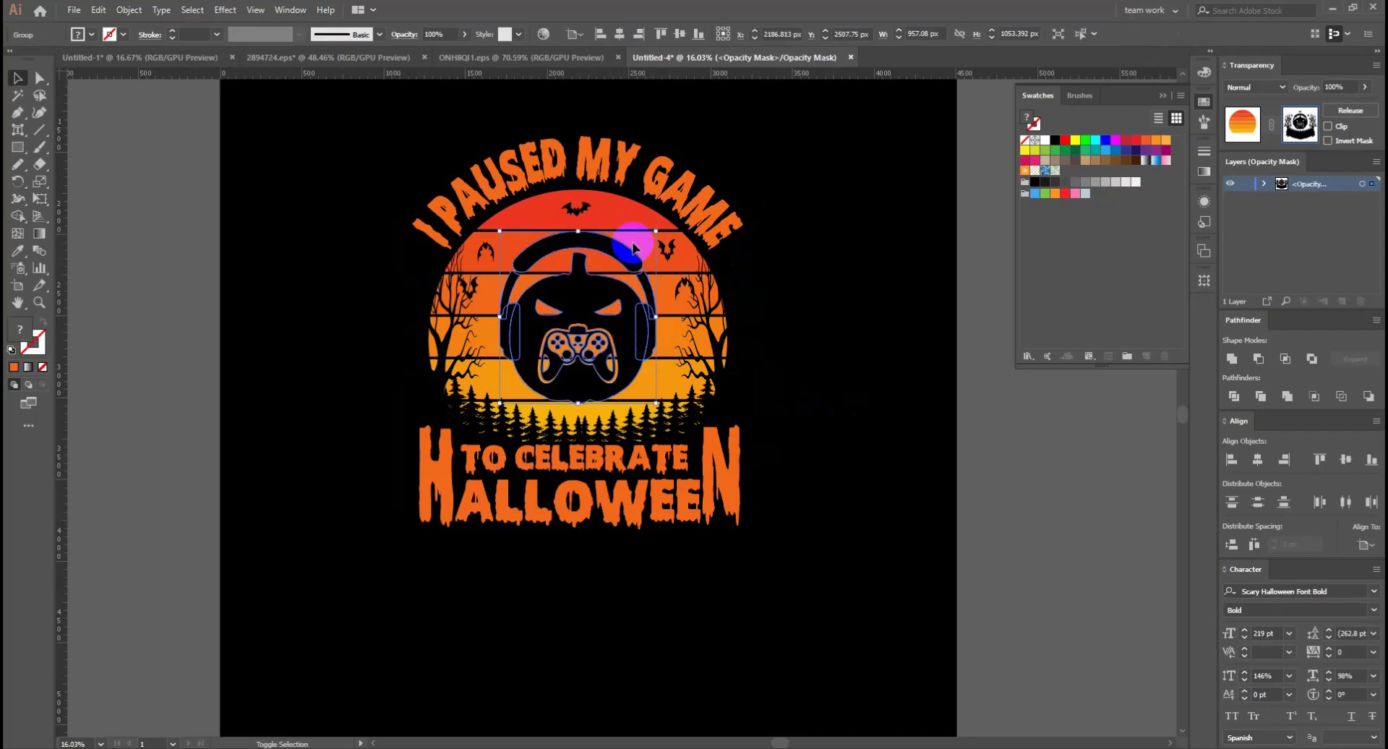
pyautogui.press('Down')
pyautogui.press('Down')
pyautogui.press('Down')
pyautogui.press('Down')
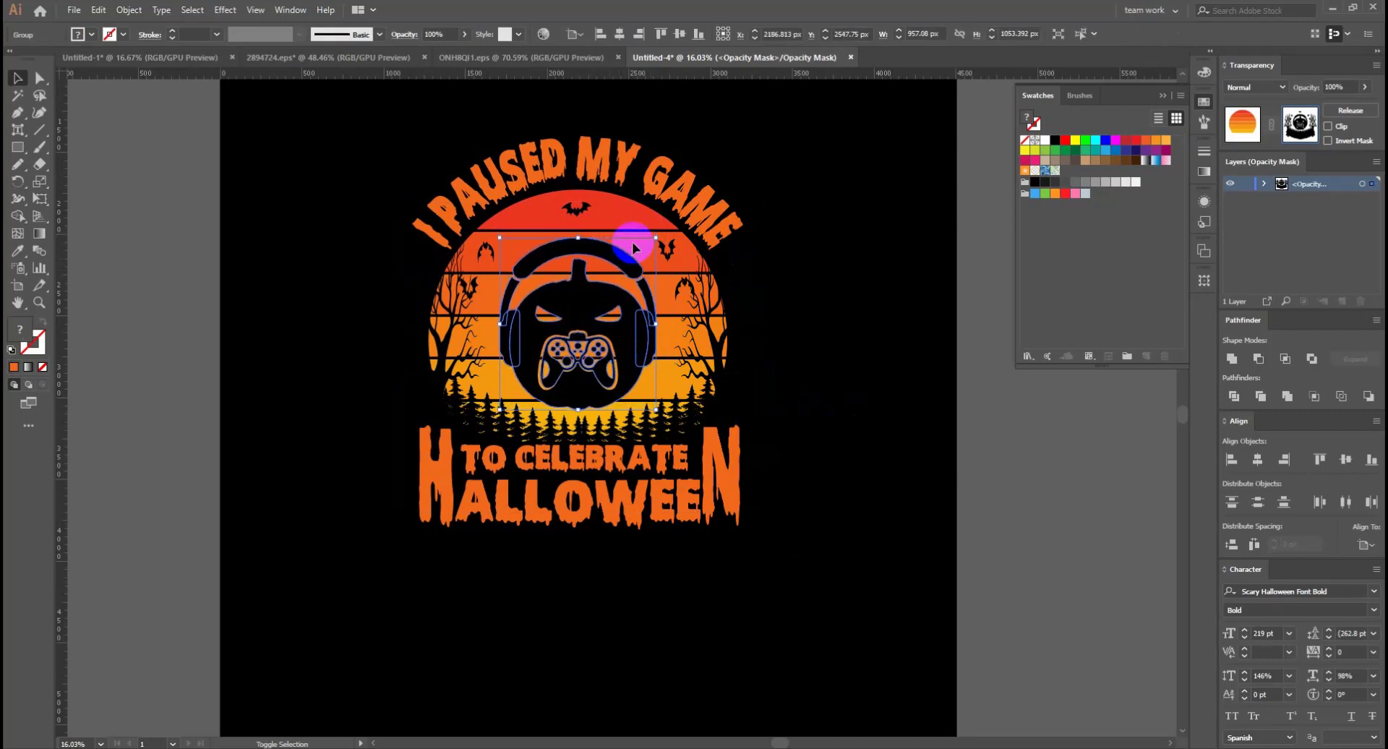
pyautogui.press('Down')
pyautogui.click(1044, 500)
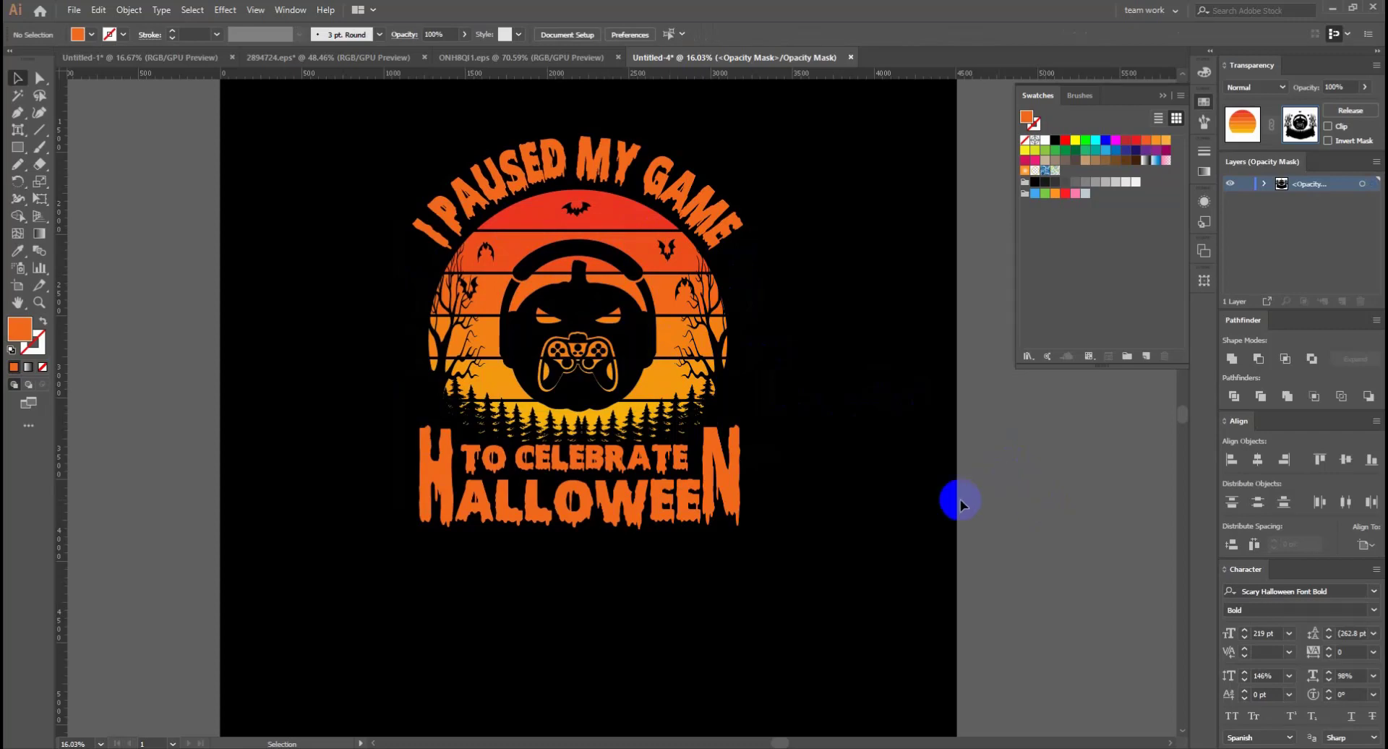
pyautogui.click(1243, 124)
# Select the whole design group and zoom out to see the full artboard
pyautogui.click(1013, 482)
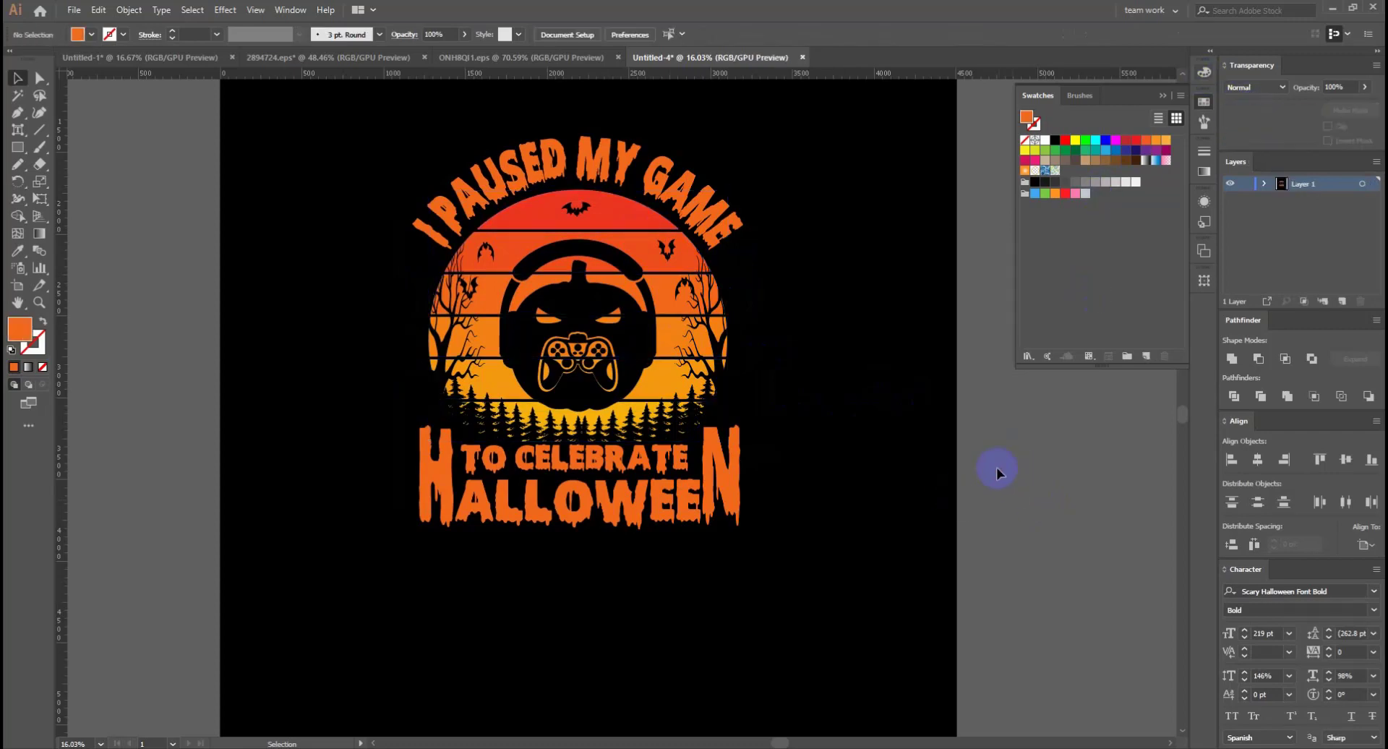
pyautogui.click(457, 214)
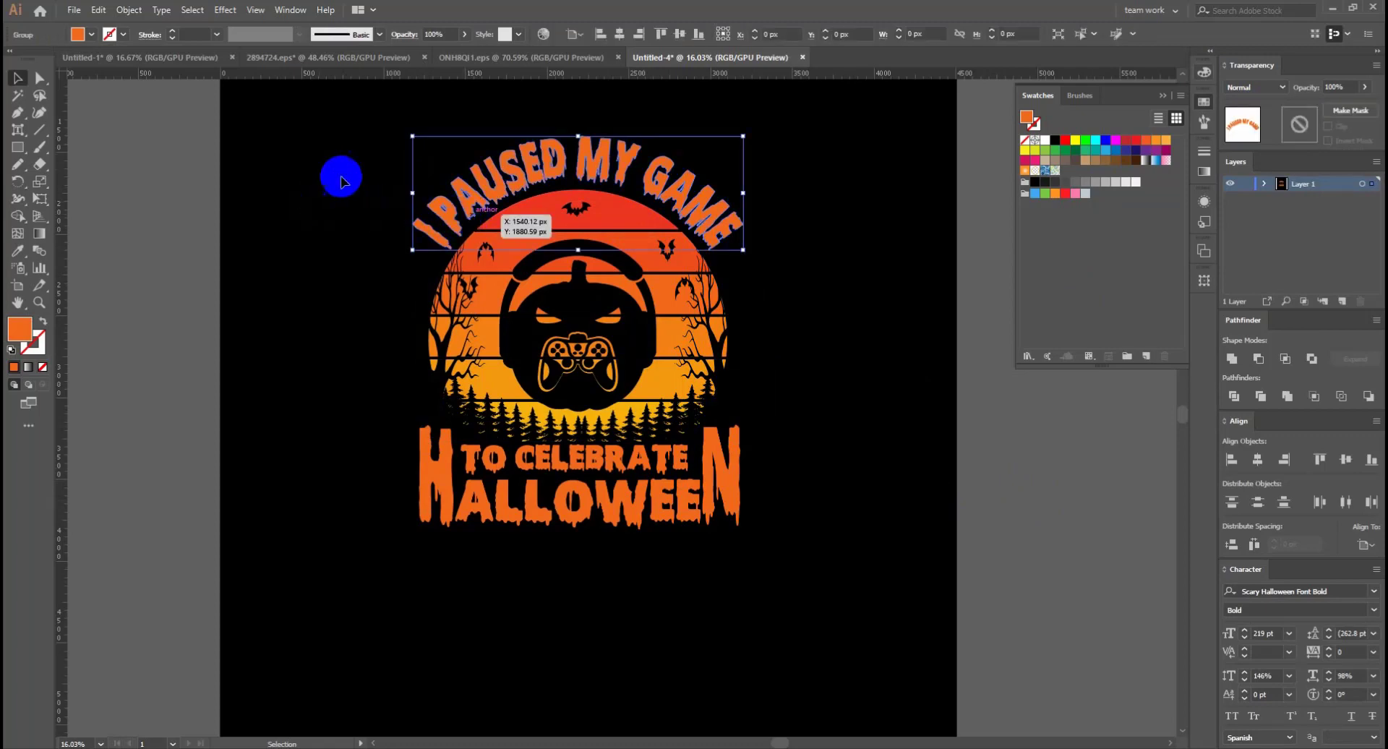
pyautogui.moveTo(327, 132); pyautogui.dragTo(815, 560)
pyautogui.press('a')
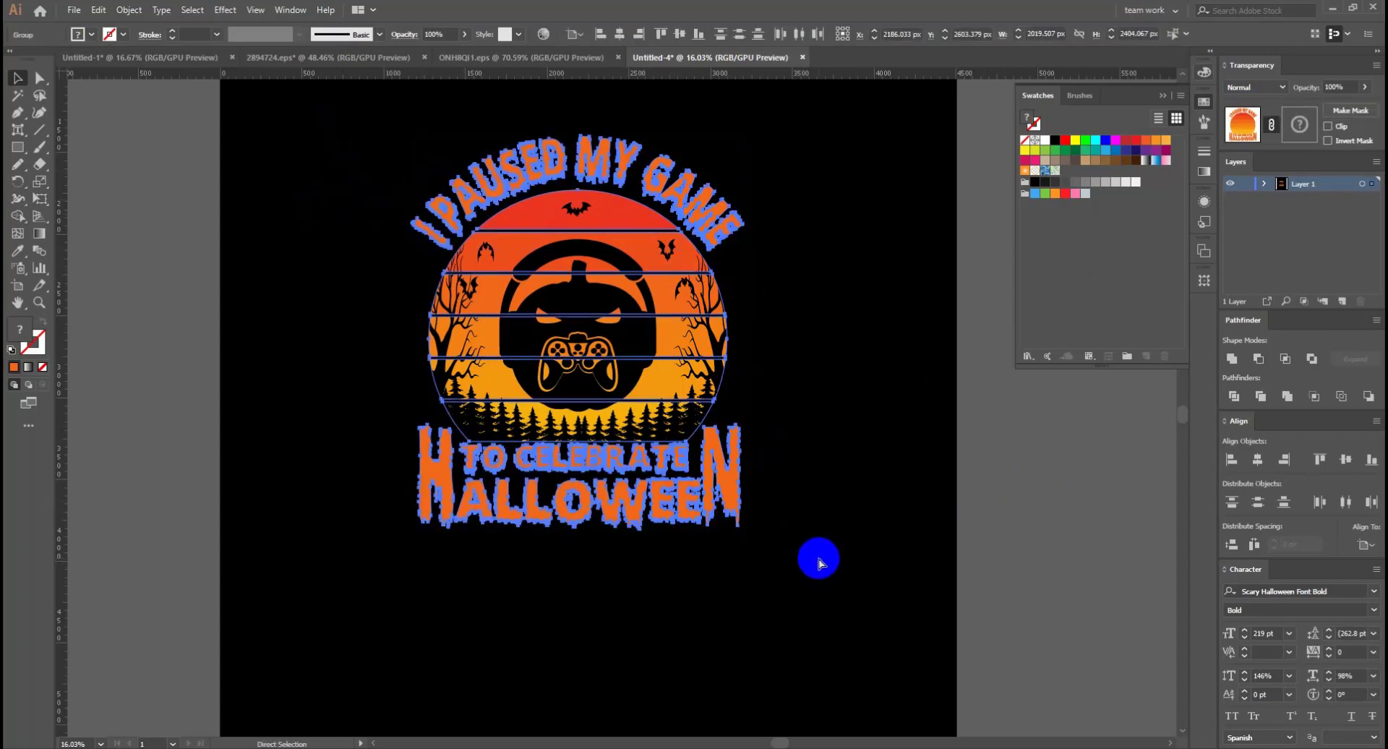
pyautogui.press('v')
pyautogui.click(824, 474)
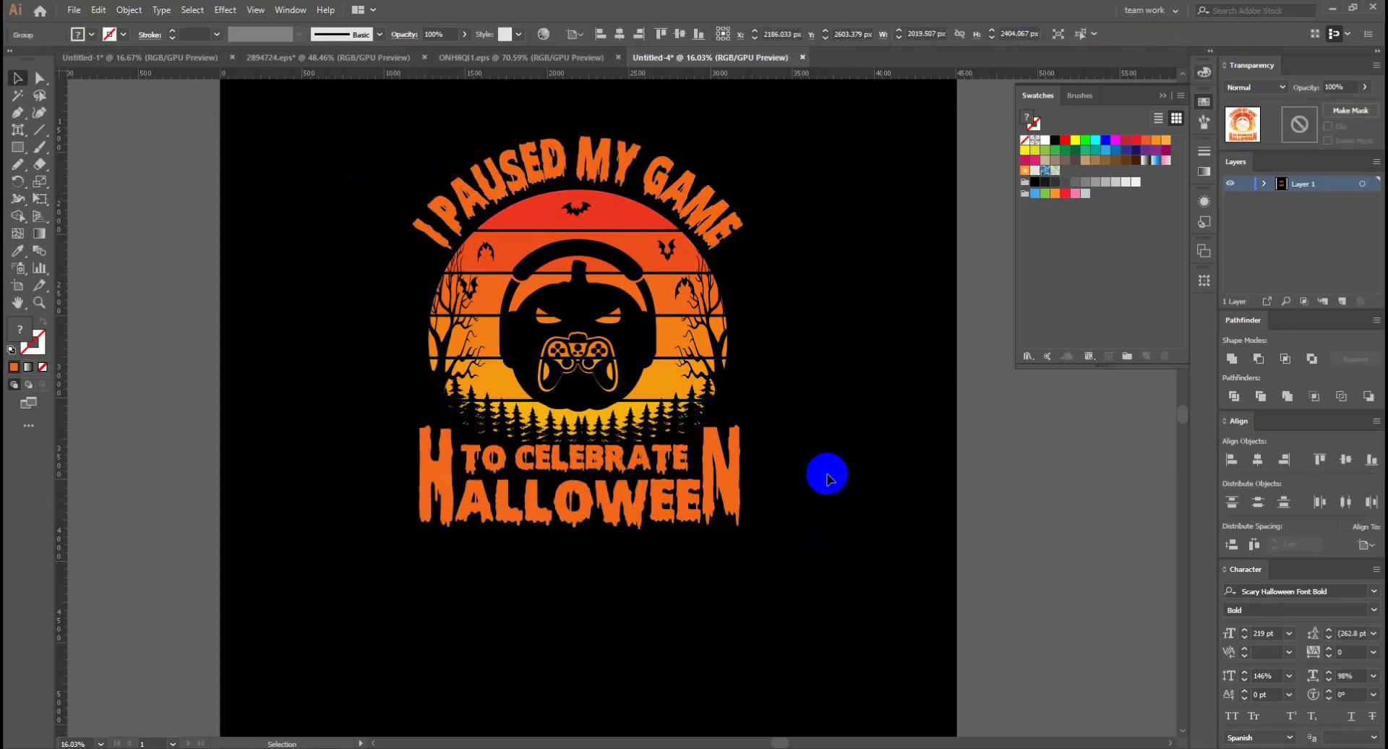
pyautogui.click(623, 465)
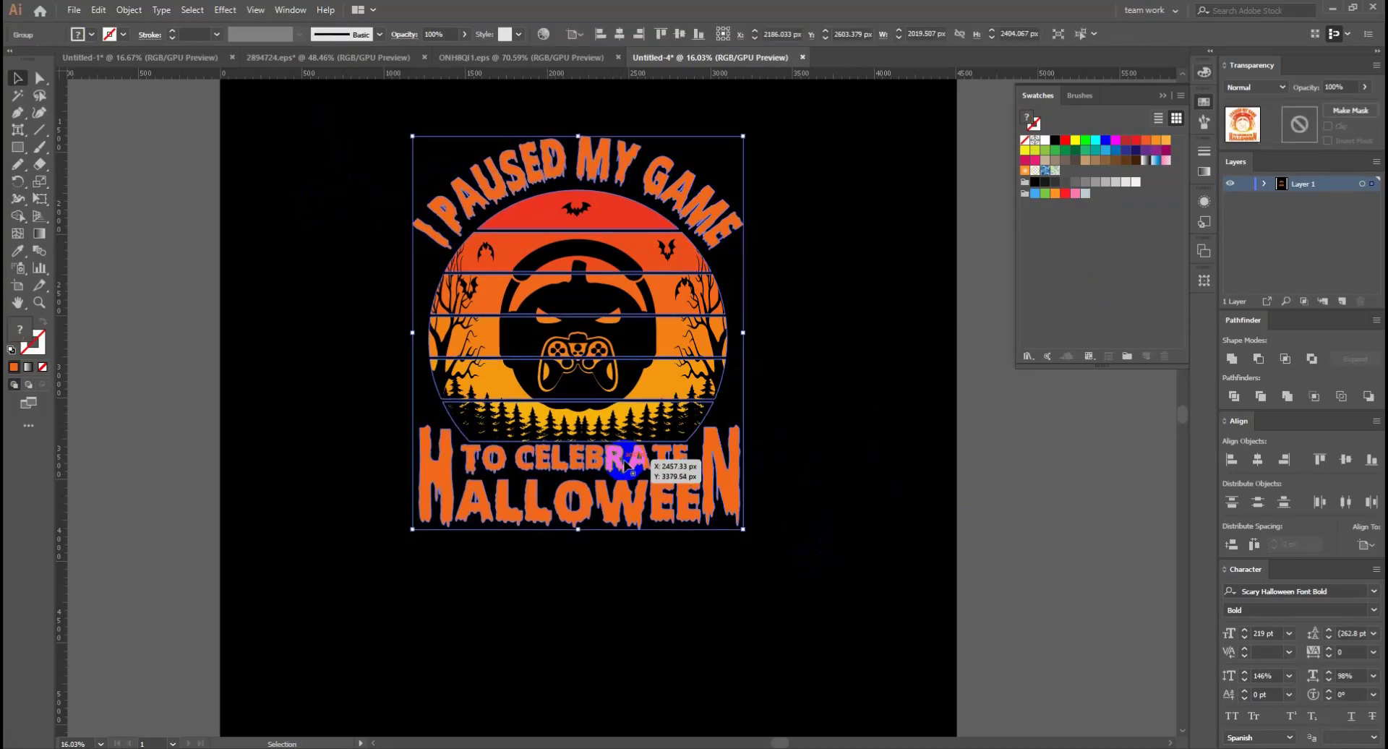
pyautogui.press('z')
pyautogui.keyDown('alt'); pyautogui.click(670, 457); pyautogui.keyUp('alt')
pyautogui.keyDown('alt'); pyautogui.click(669, 457); pyautogui.keyUp('alt')
pyautogui.press('v')
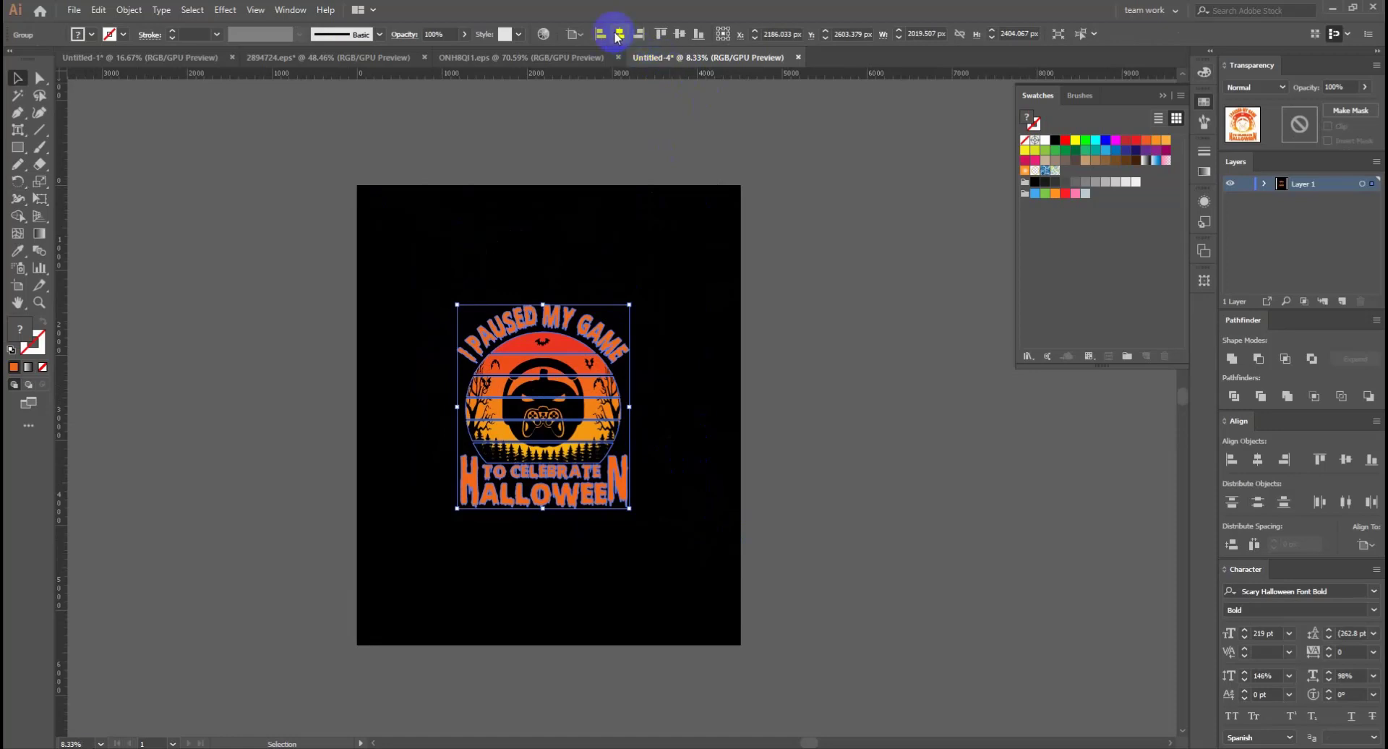
# Centre the design on the artboard and scale it up to about 4141 × 4850 px
pyautogui.click(653, 34)
pyautogui.click(680, 34)
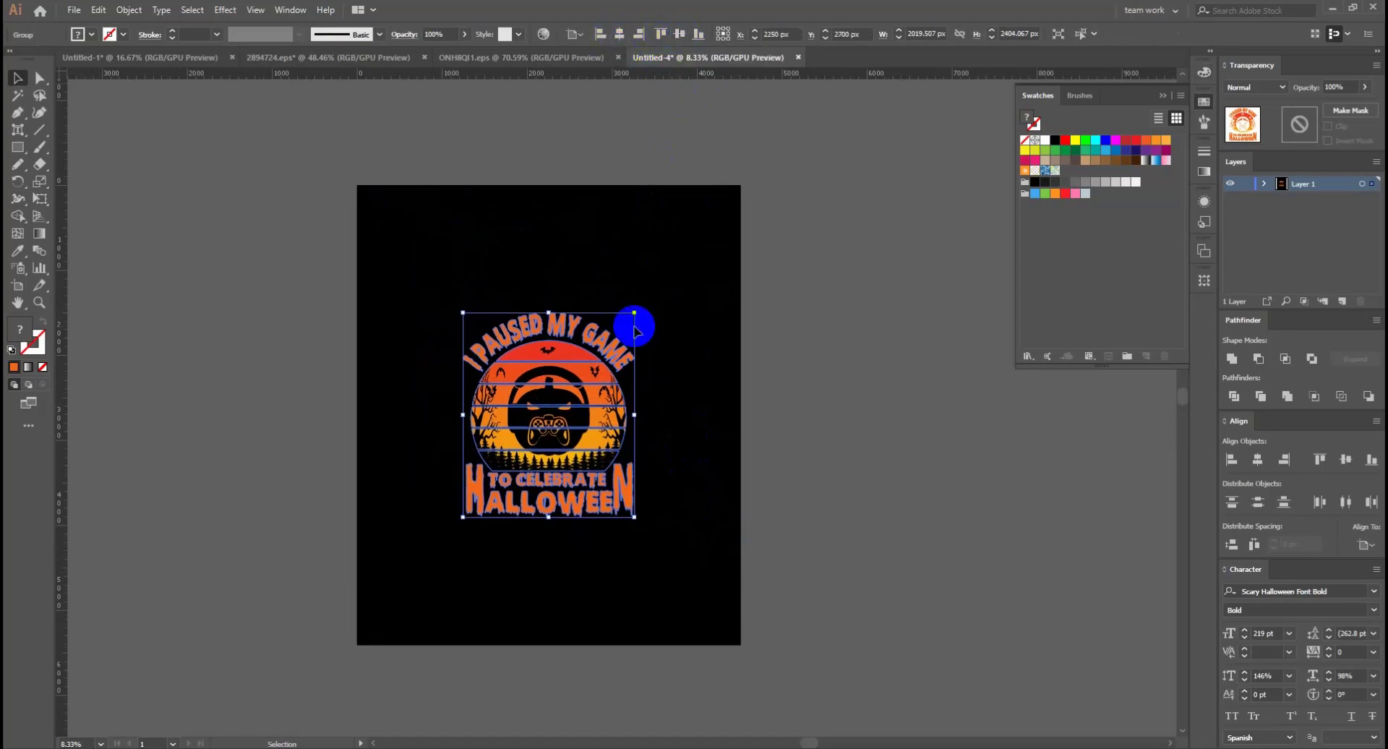
pyautogui.moveTo(635, 312); pyautogui.dragTo(750, 201)
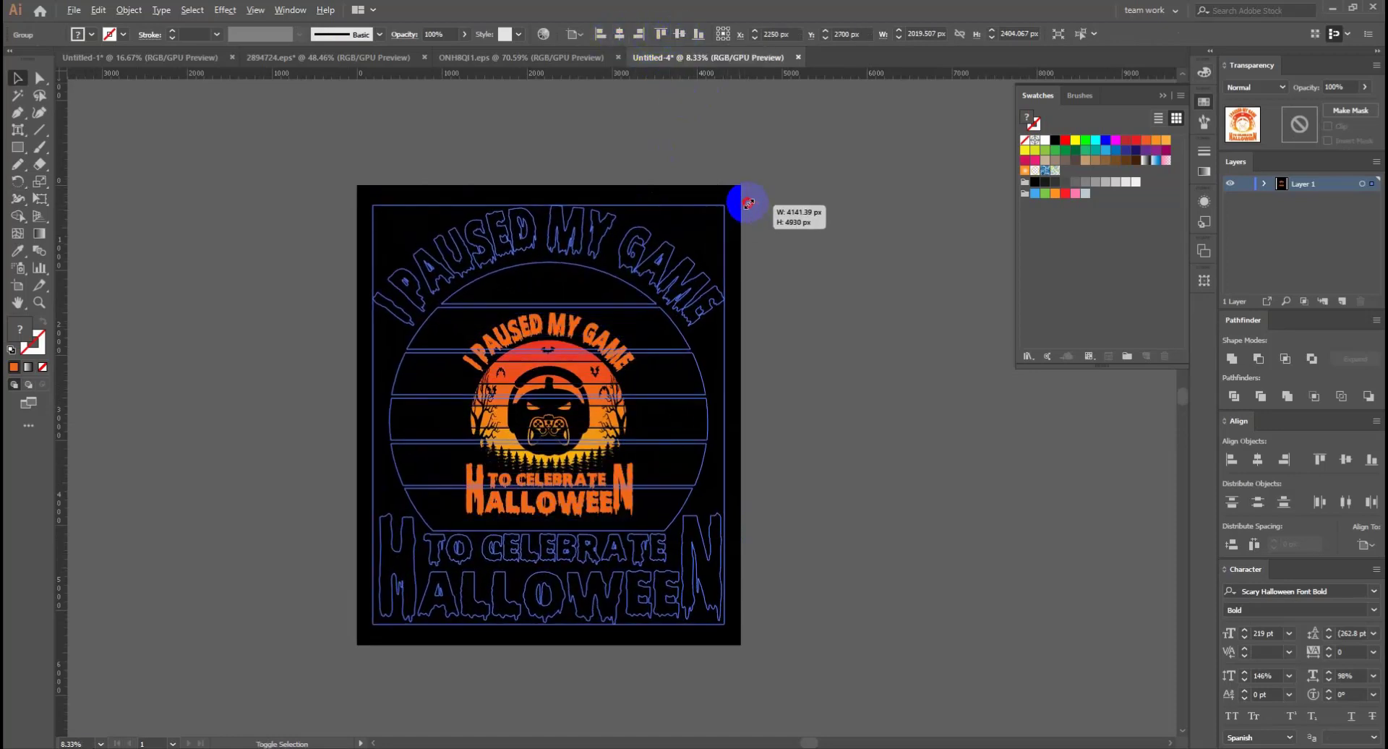
pyautogui.moveTo(750, 199); pyautogui.dragTo(750, 199)
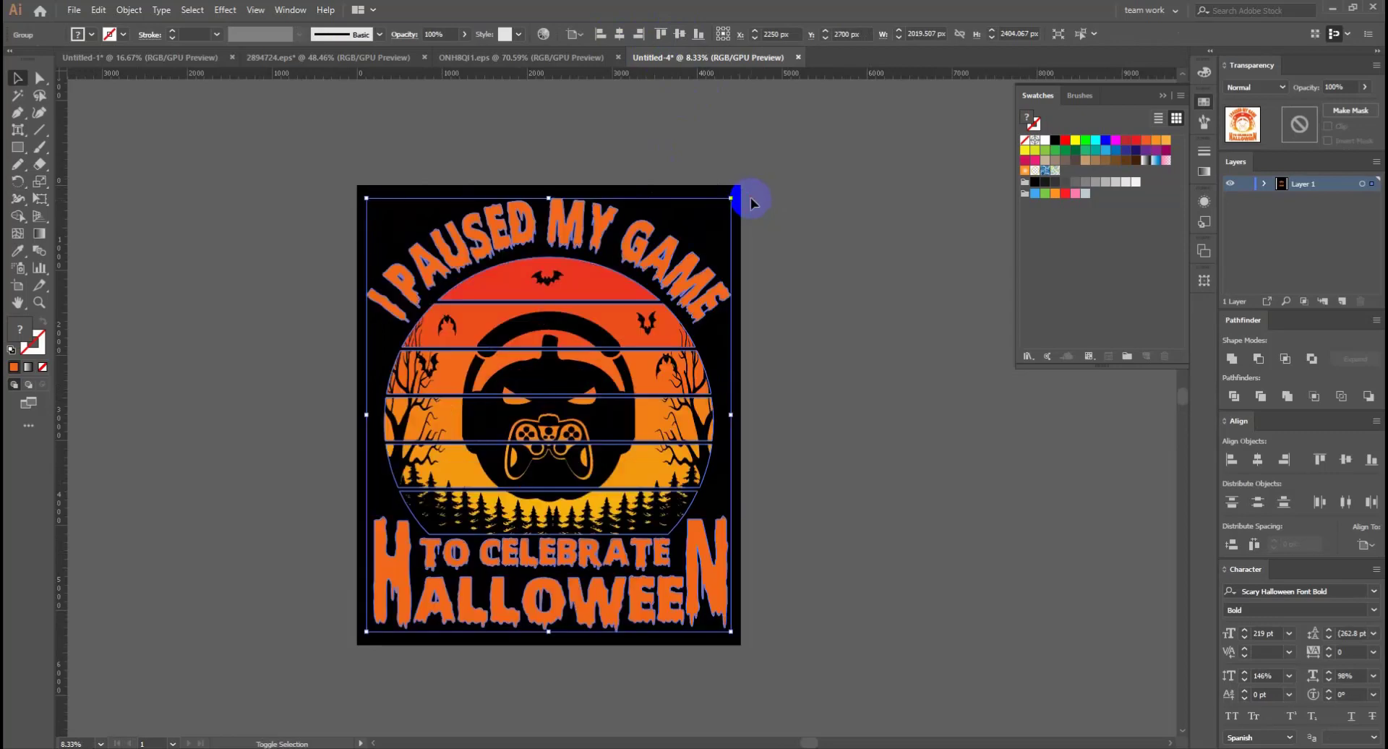
pyautogui.click(136, 178)
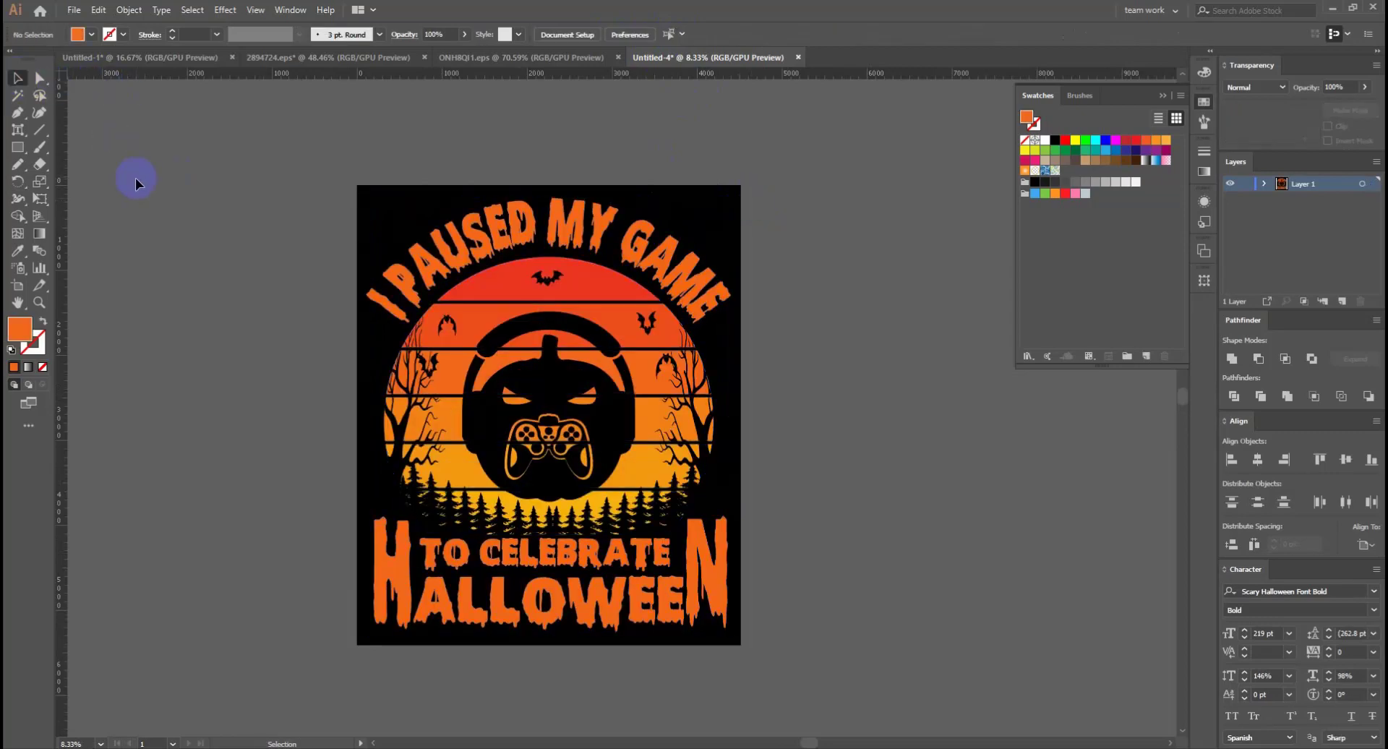
# Isolate the artwork group and inspect the sunset gradient's opacity mask, then exit and deselect
pyautogui.hotkey('ctrl', '0')
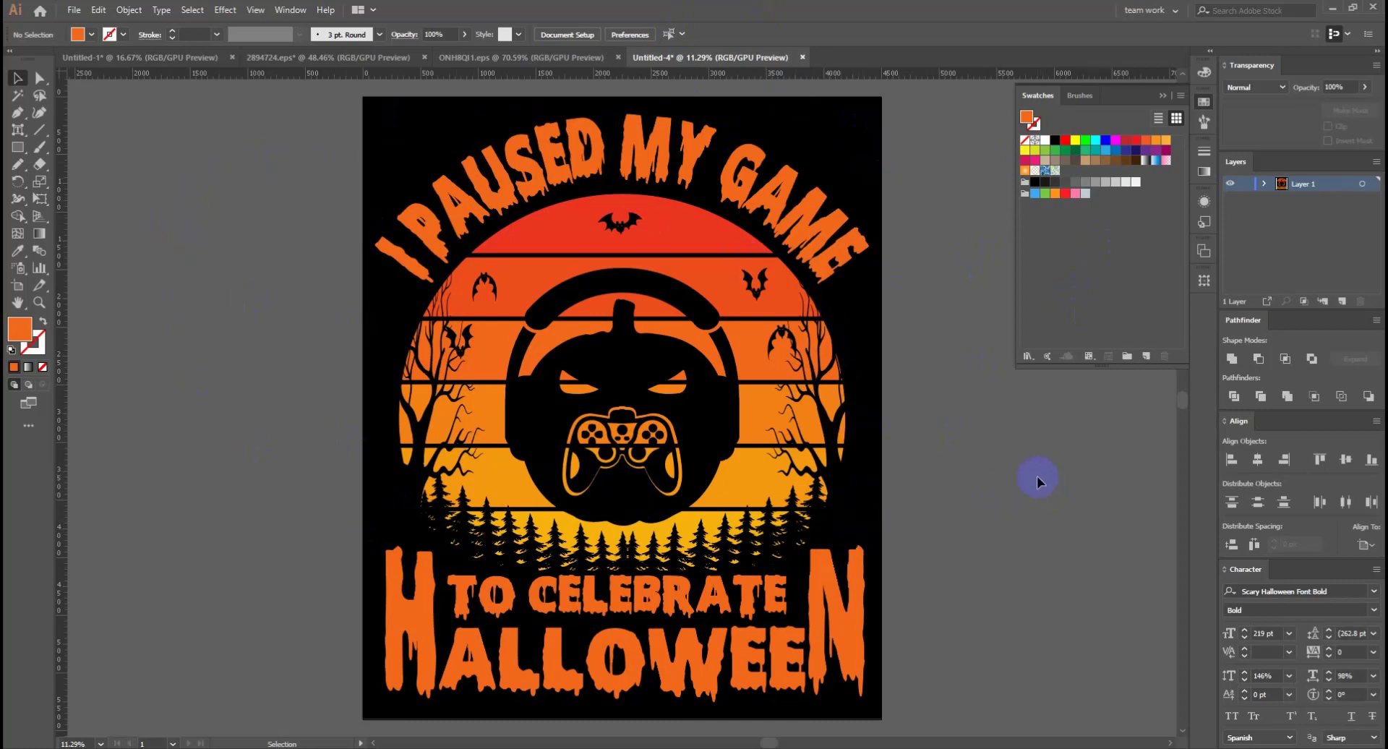
pyautogui.click(710, 413)
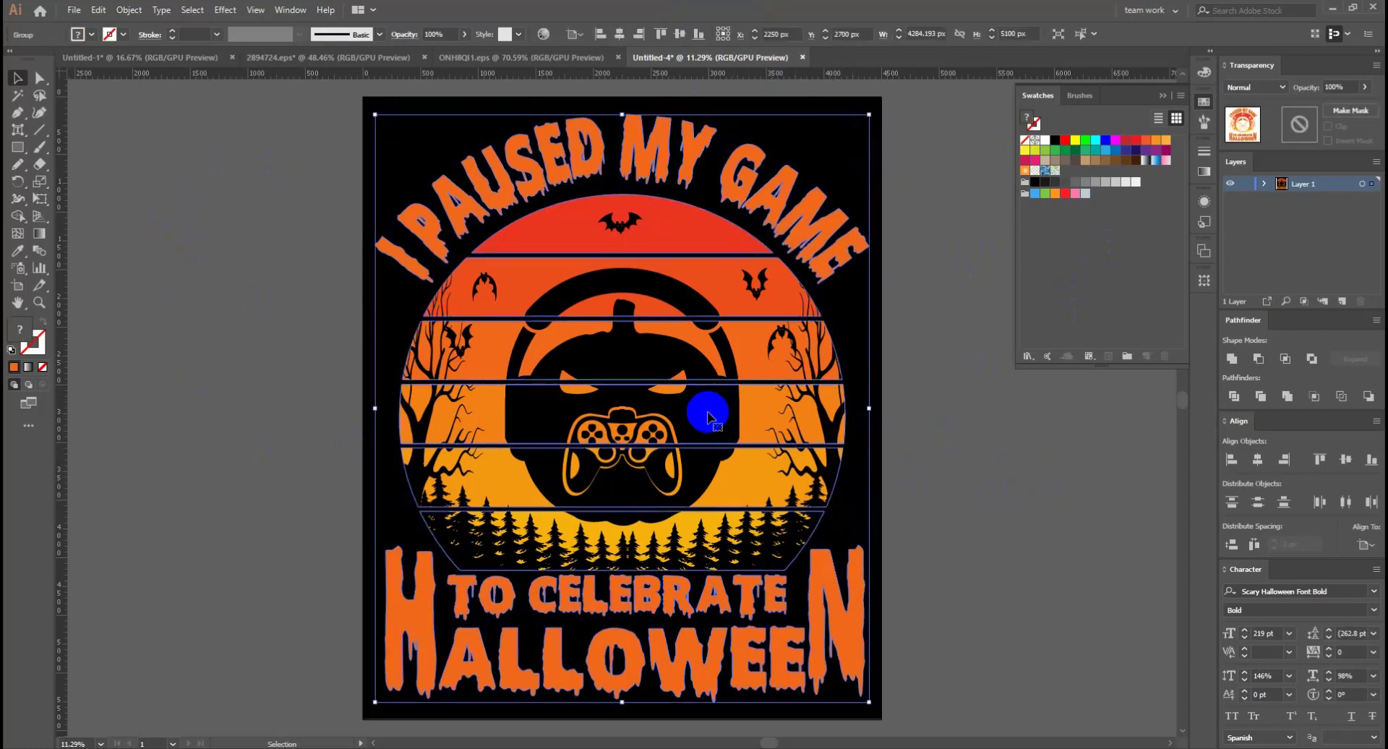
pyautogui.doubleClick(708, 414)
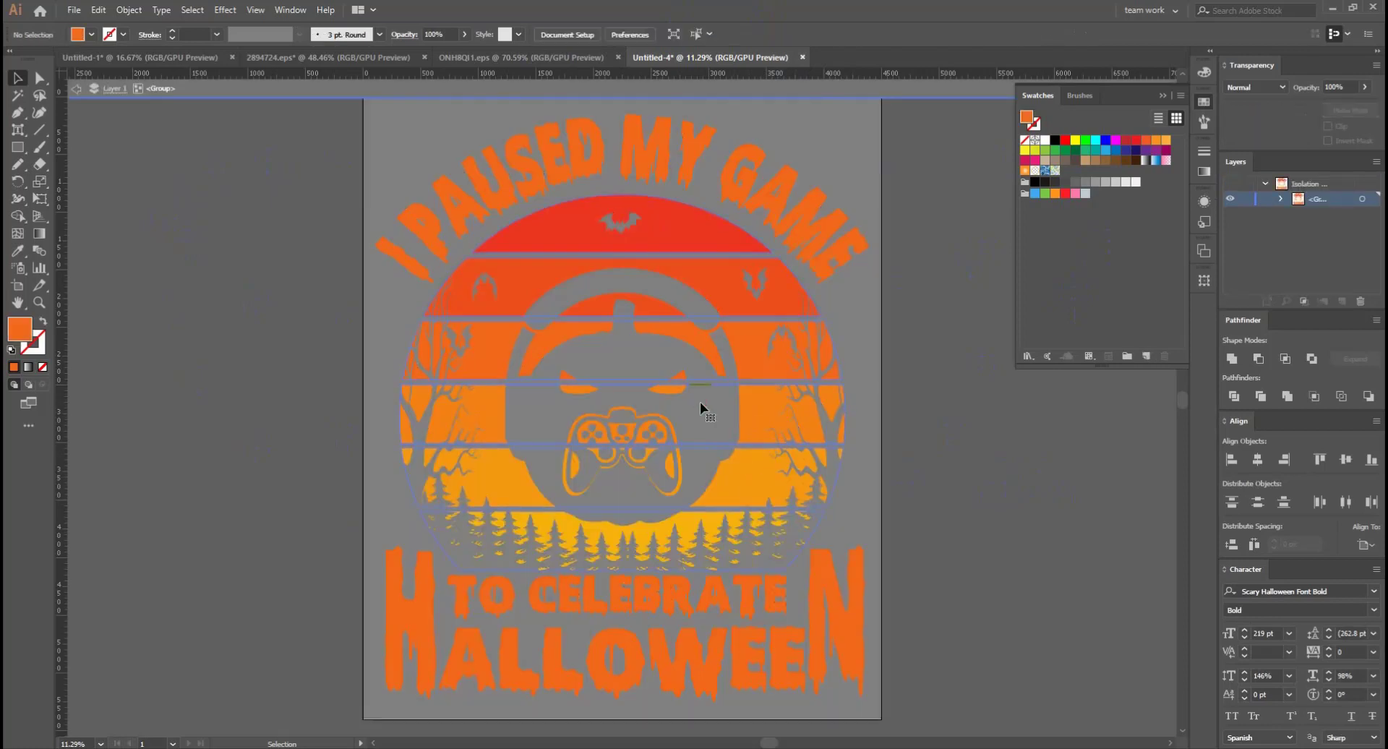
pyautogui.click(700, 402)
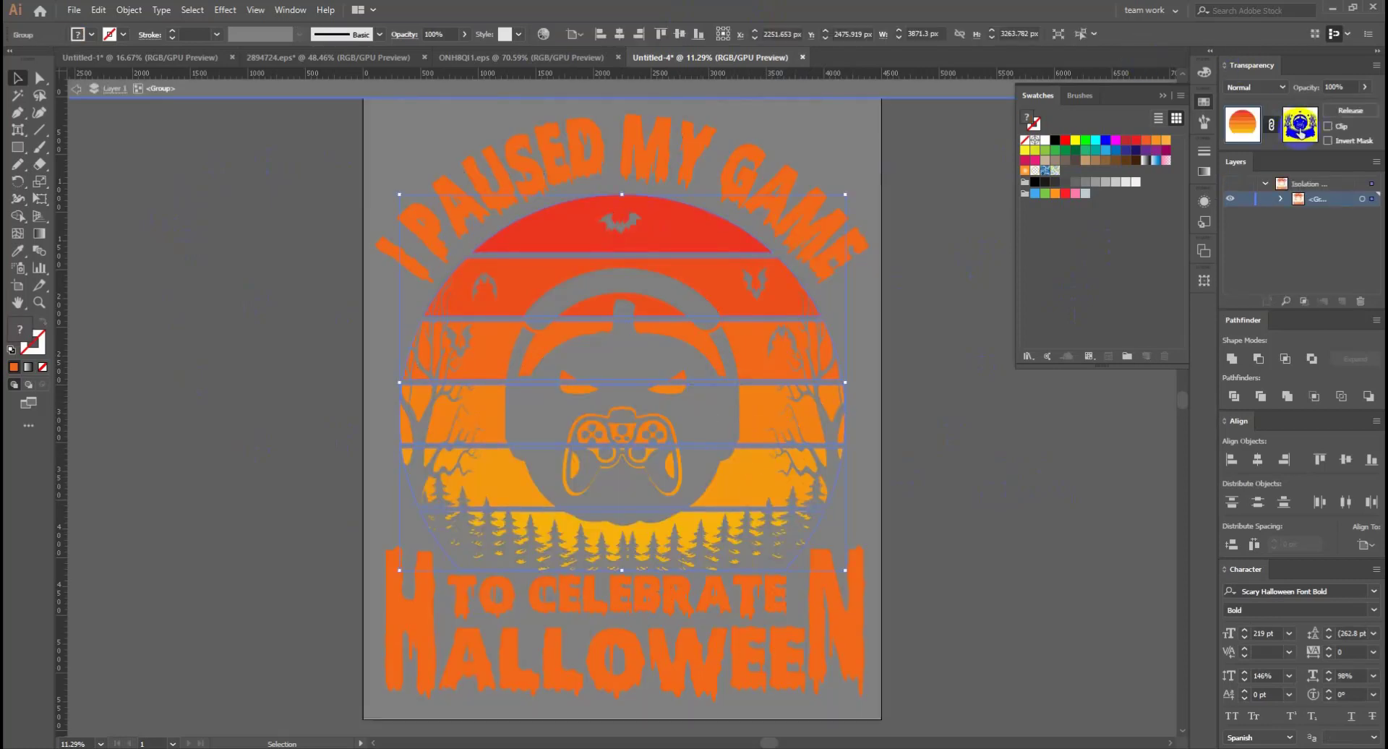
pyautogui.click(1300, 130)
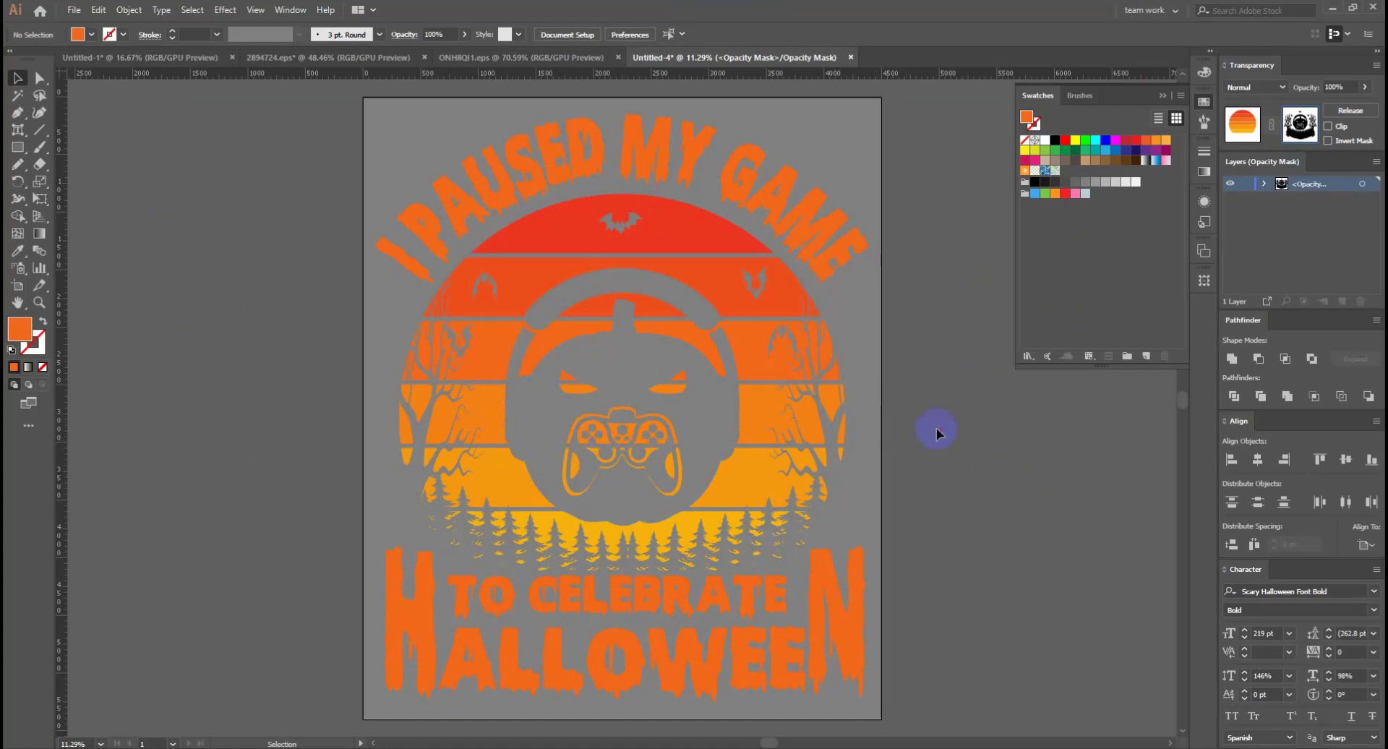
pyautogui.click(1242, 123)
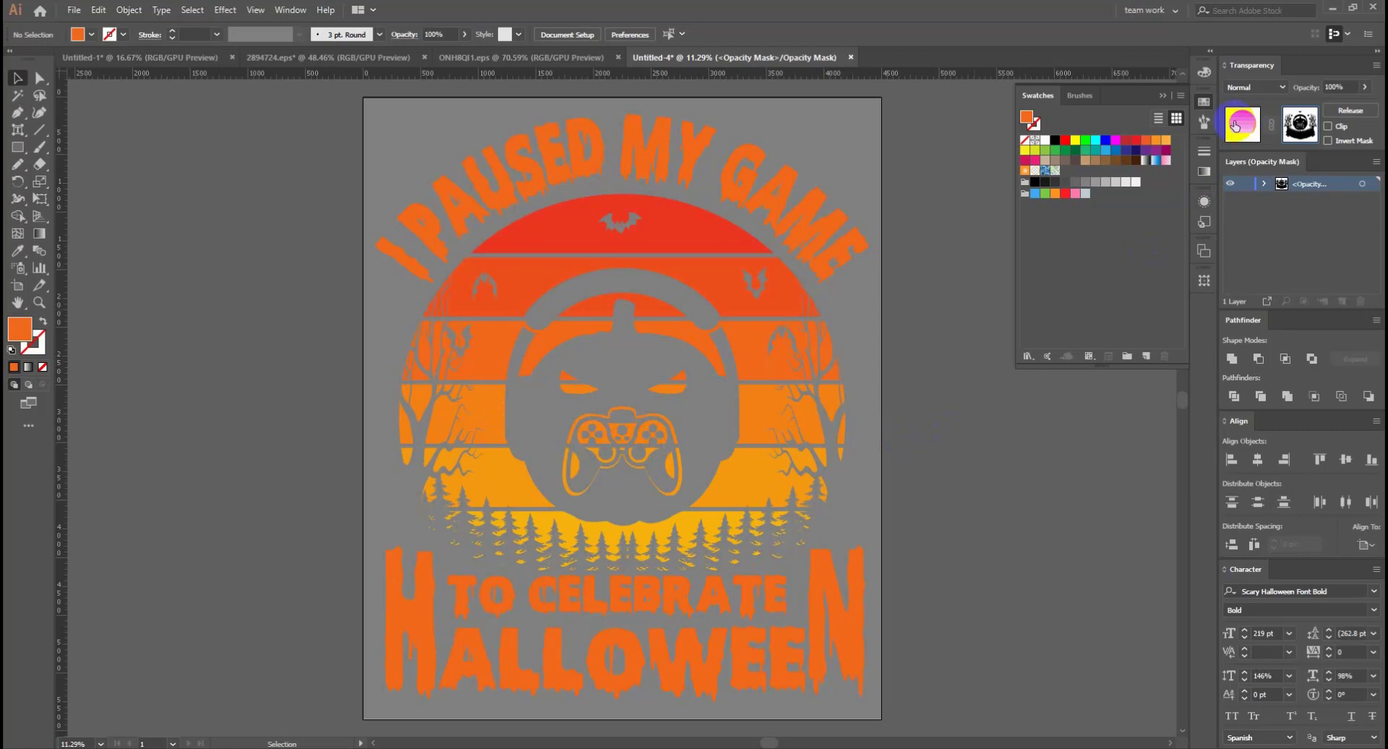
pyautogui.doubleClick(953, 397)
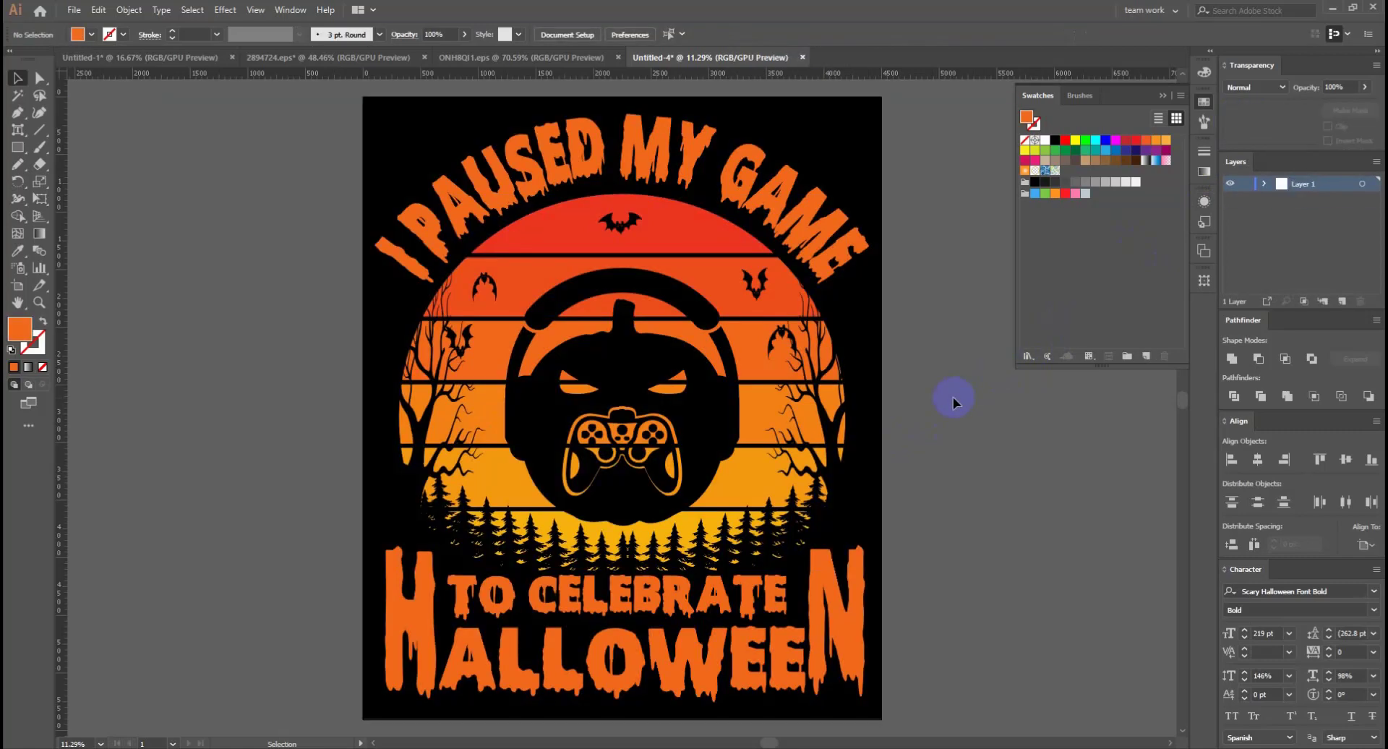
pyautogui.click(541, 418)
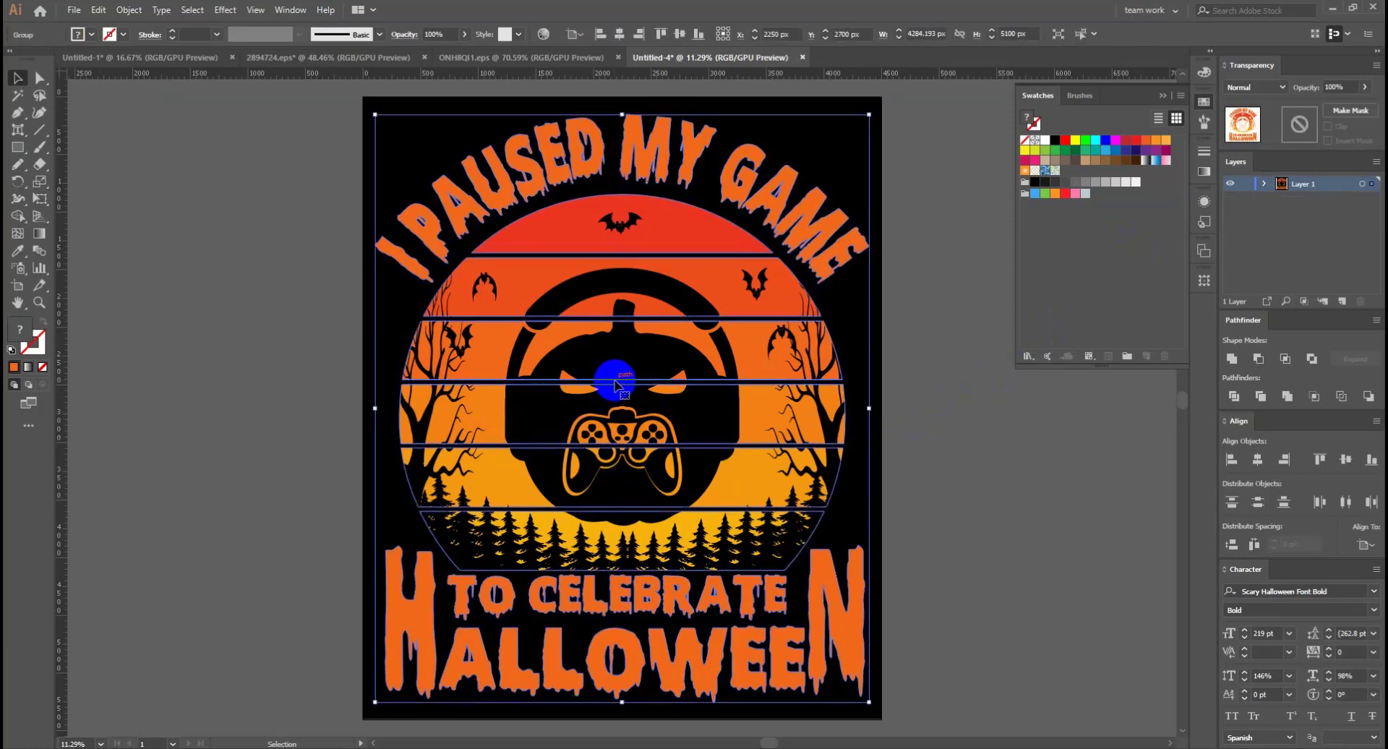
pyautogui.hotkey('ctrl', 'shift', 'a')
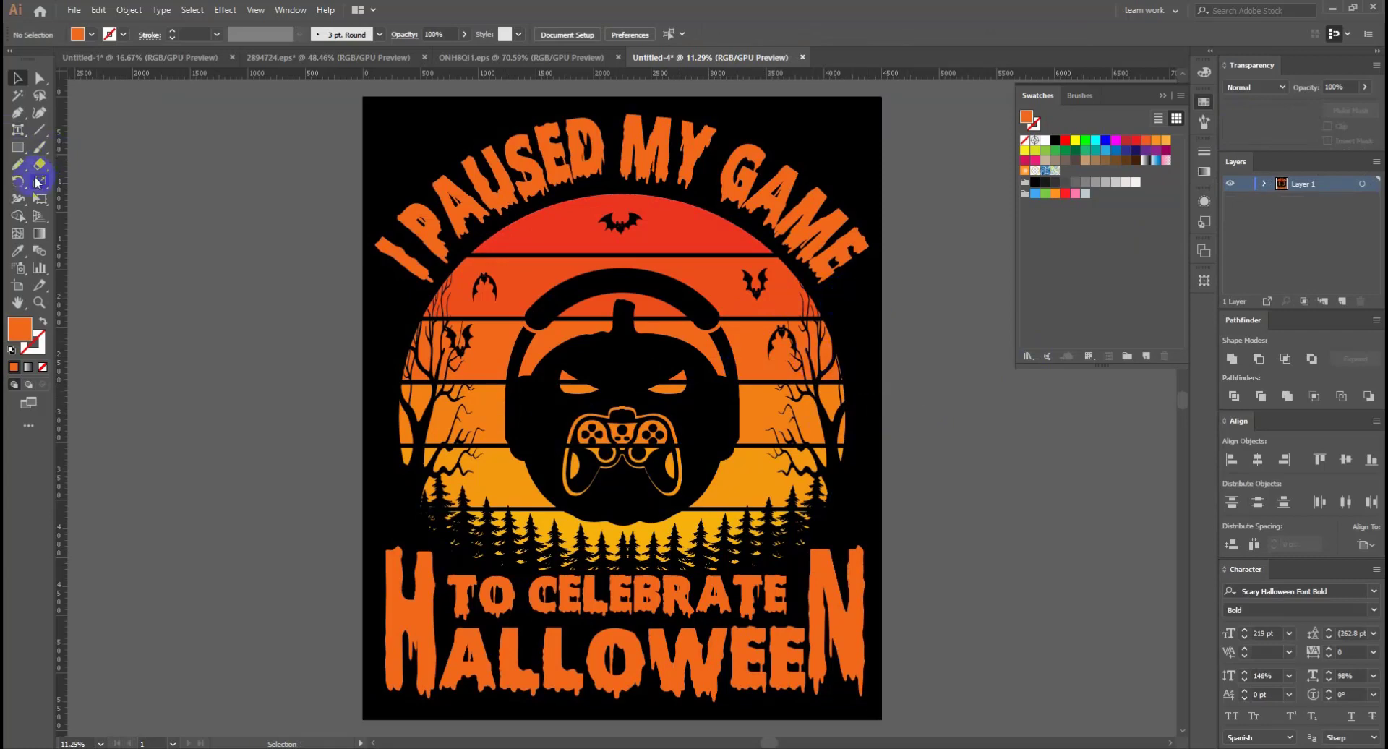
# Draw a curved Pen path along the pumpkin's left cheek with a stroke and no fill
pyautogui.click(18, 112)
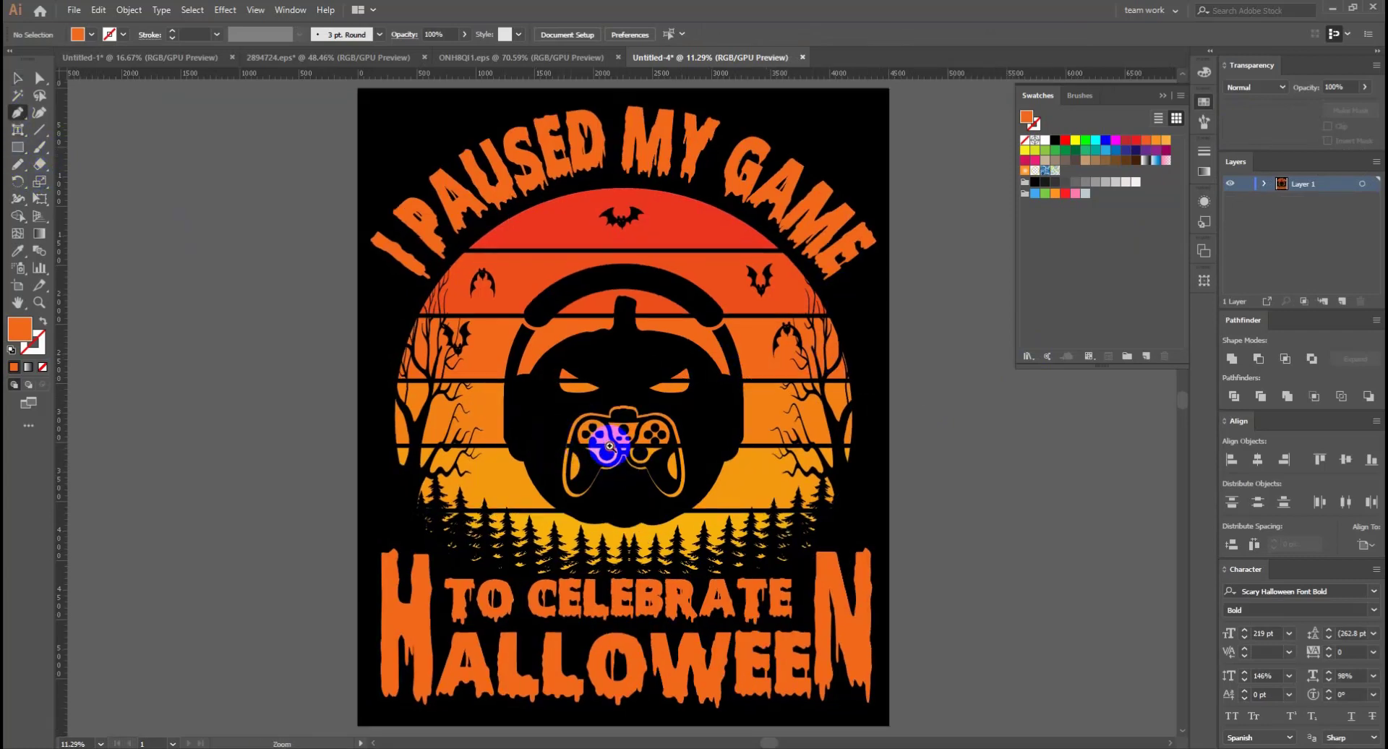
pyautogui.scroll(1, 561, 419)
pyautogui.moveTo(543, 412); pyautogui.dragTo(554, 499)
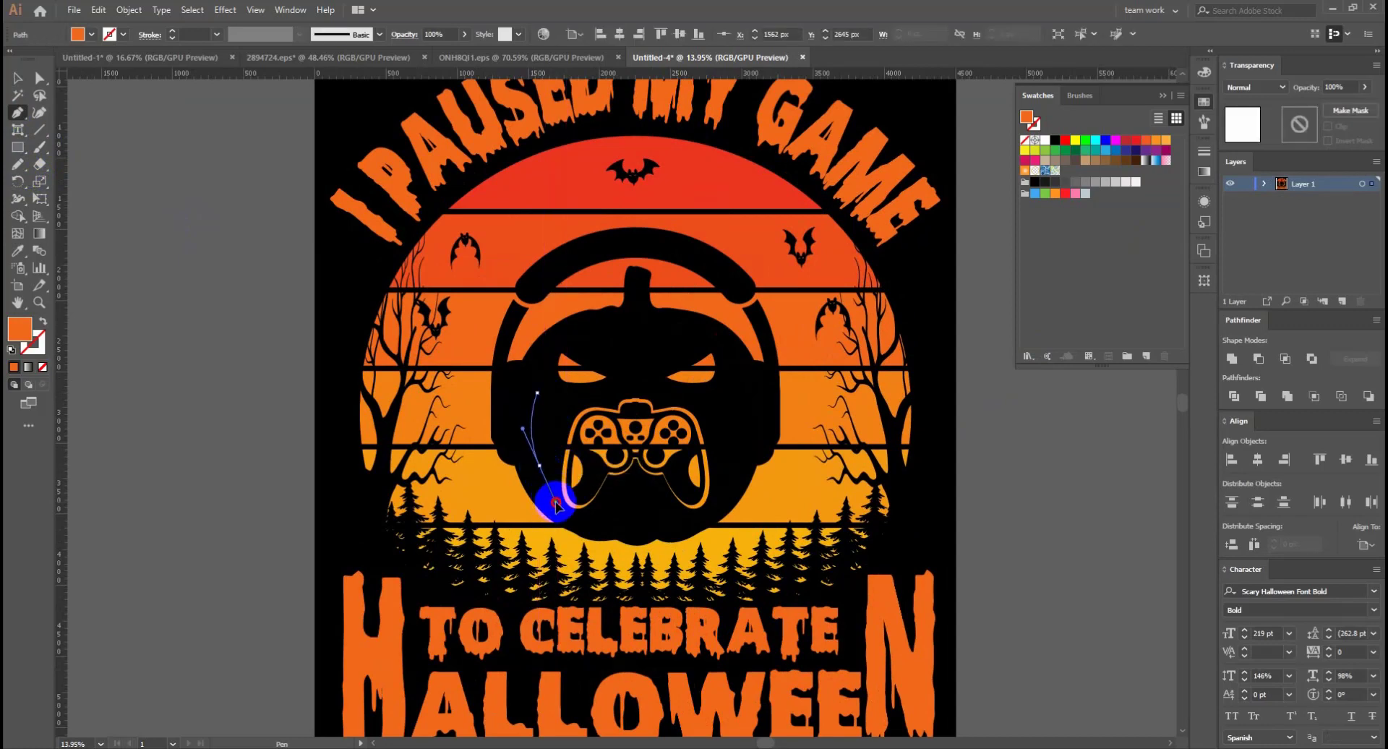
pyautogui.moveTo(556, 504); pyautogui.dragTo(559, 500)
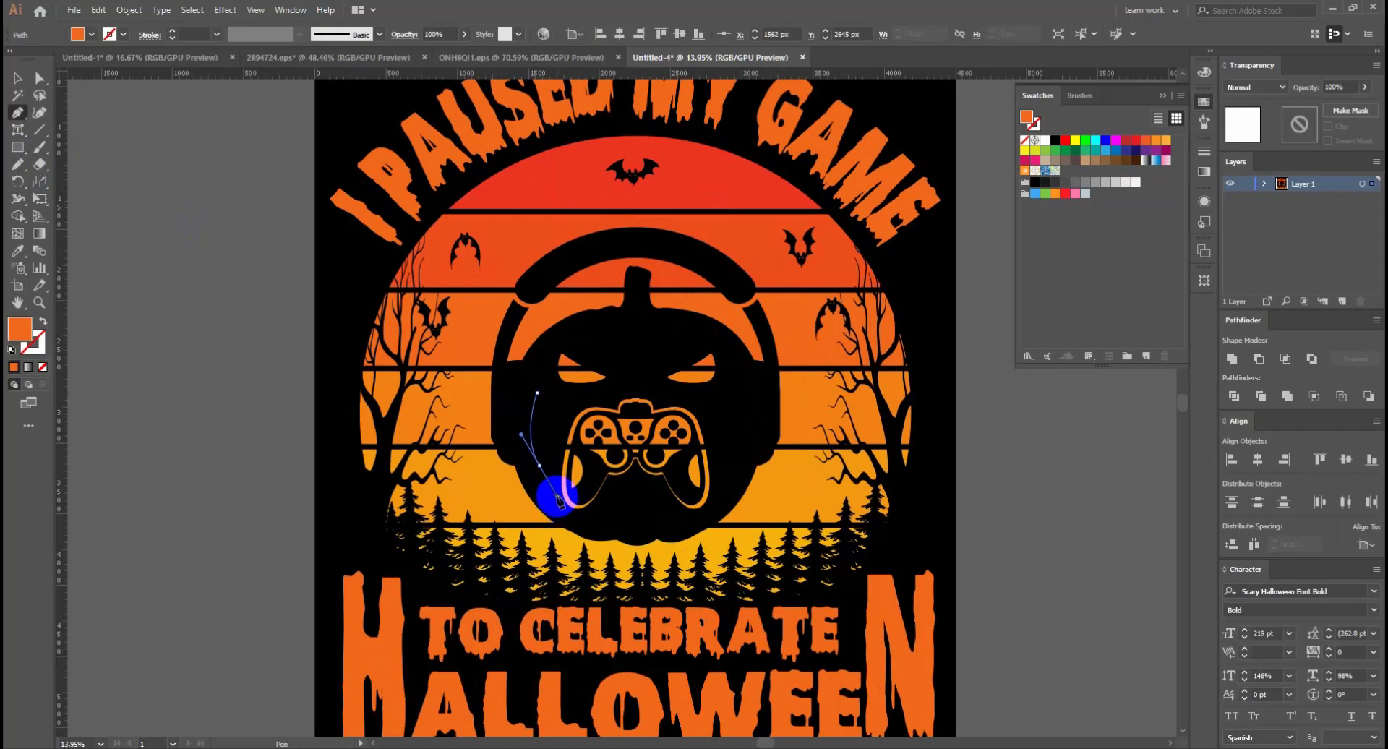
pyautogui.click(42, 322)
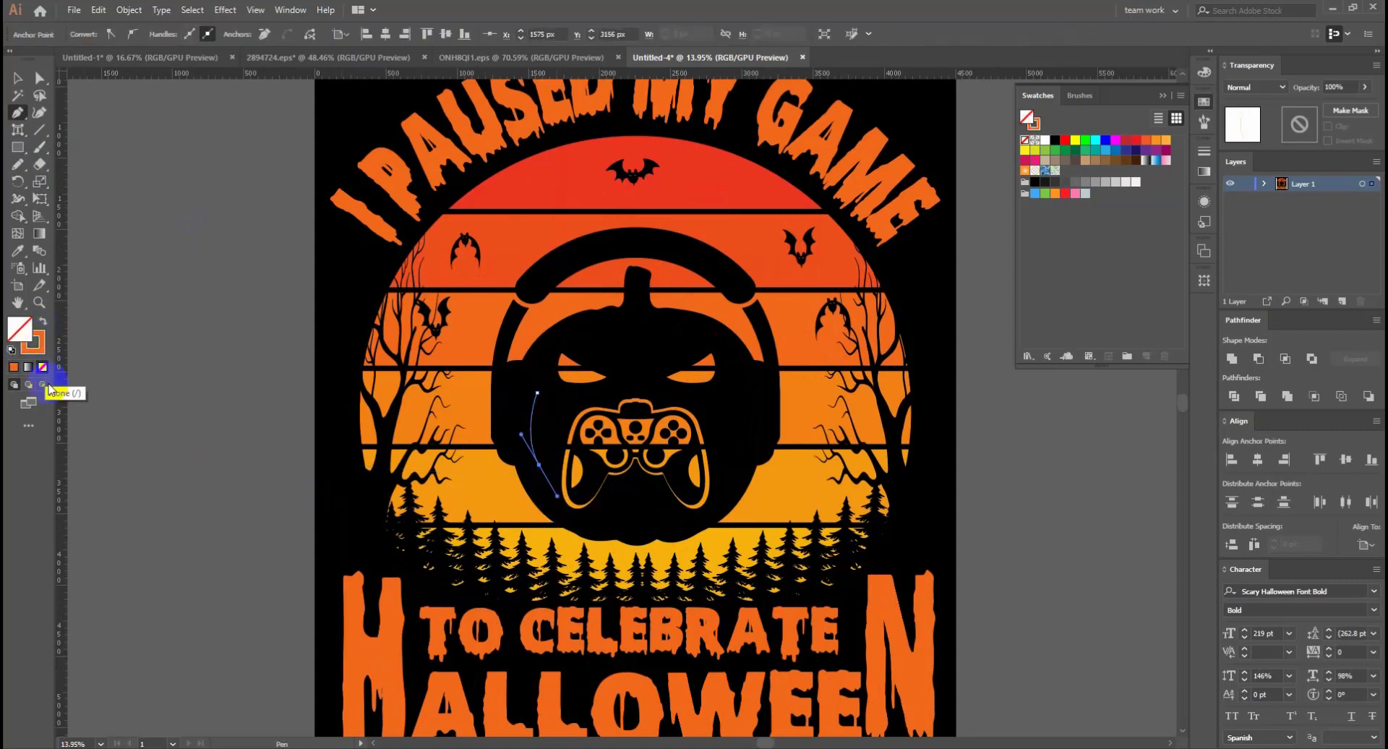
# Give the curve a 40 pt stroke with a tapered width profile
pyautogui.click(17, 78)
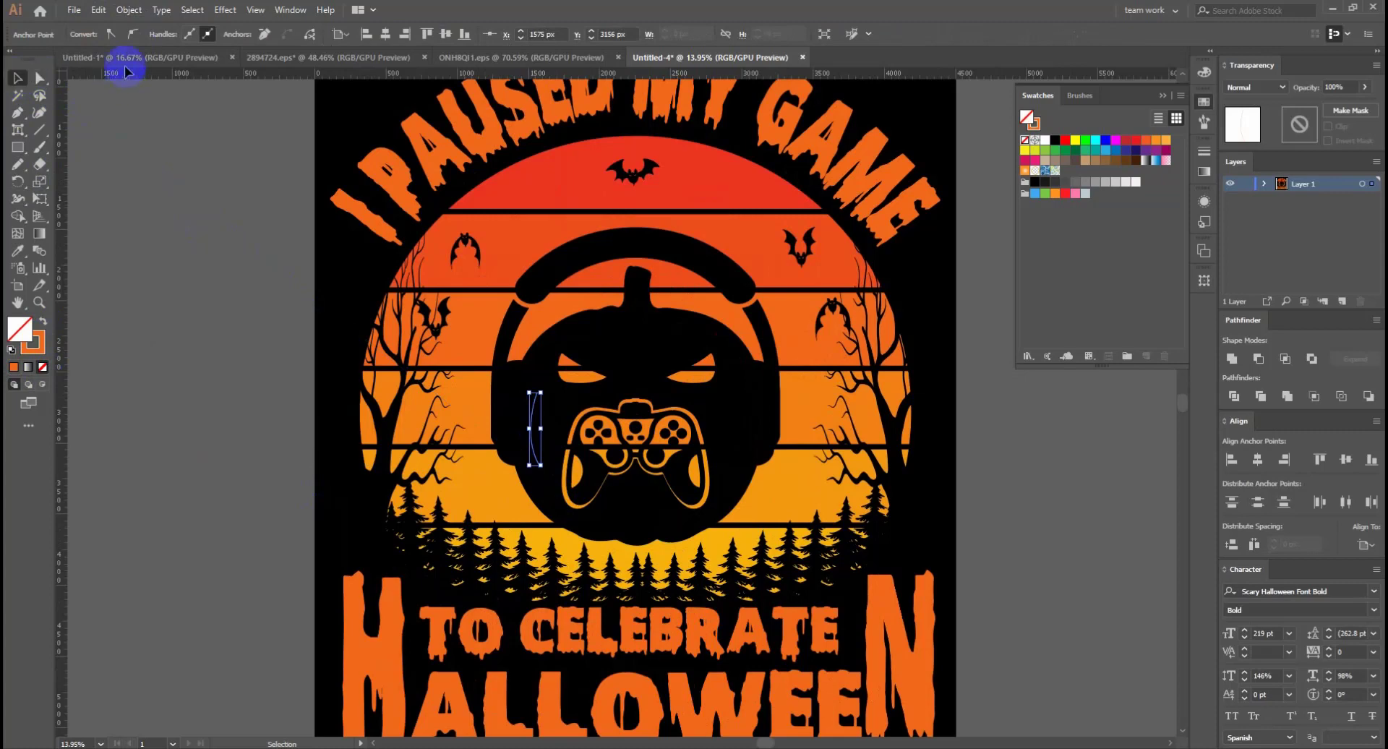
pyautogui.click(535, 414)
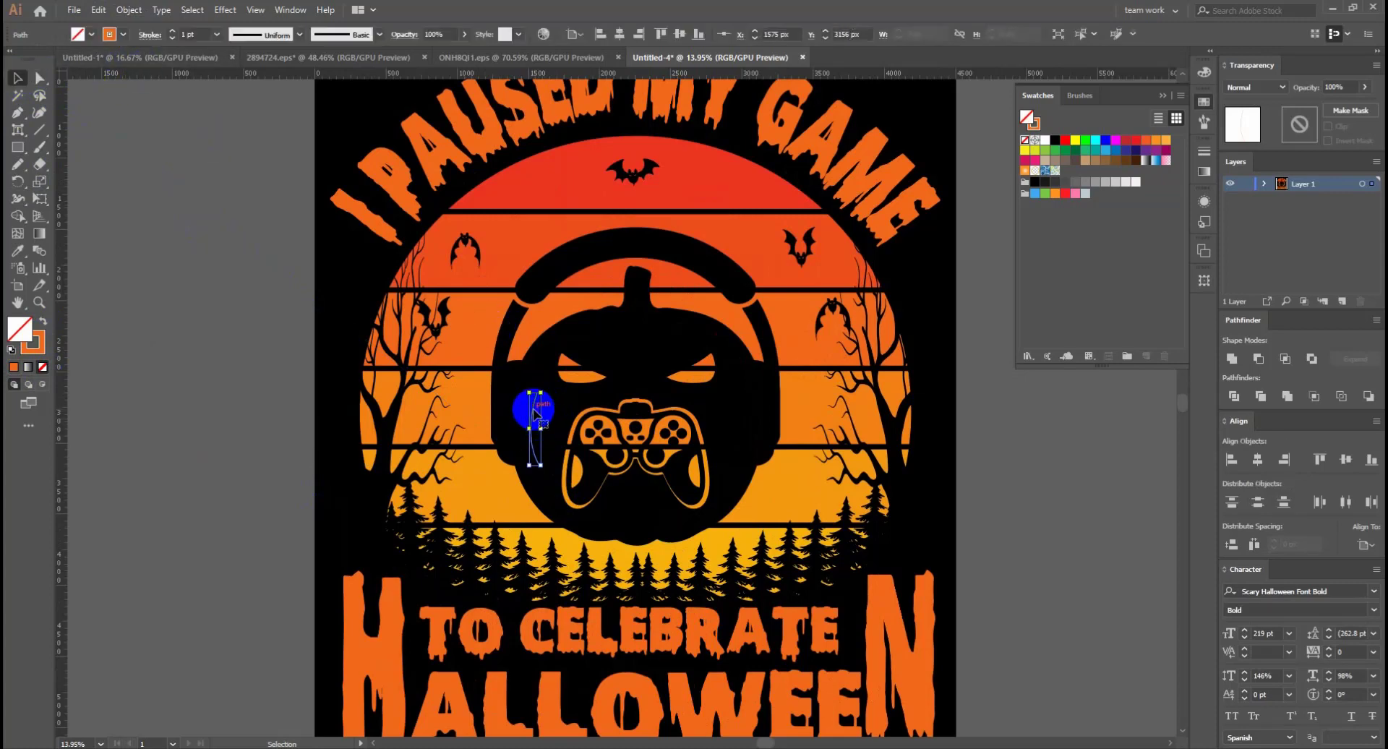
pyautogui.click(152, 38)
pyautogui.click(106, 52)
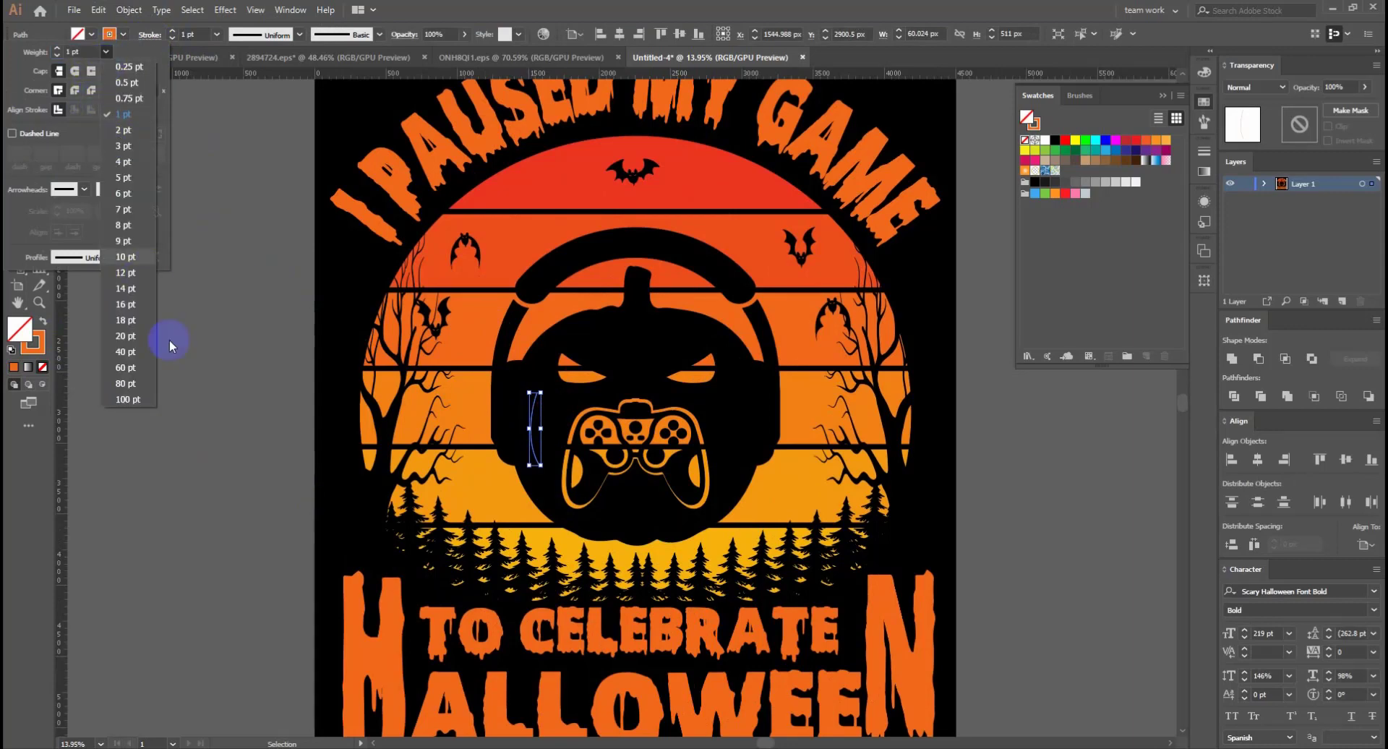
pyautogui.click(132, 350)
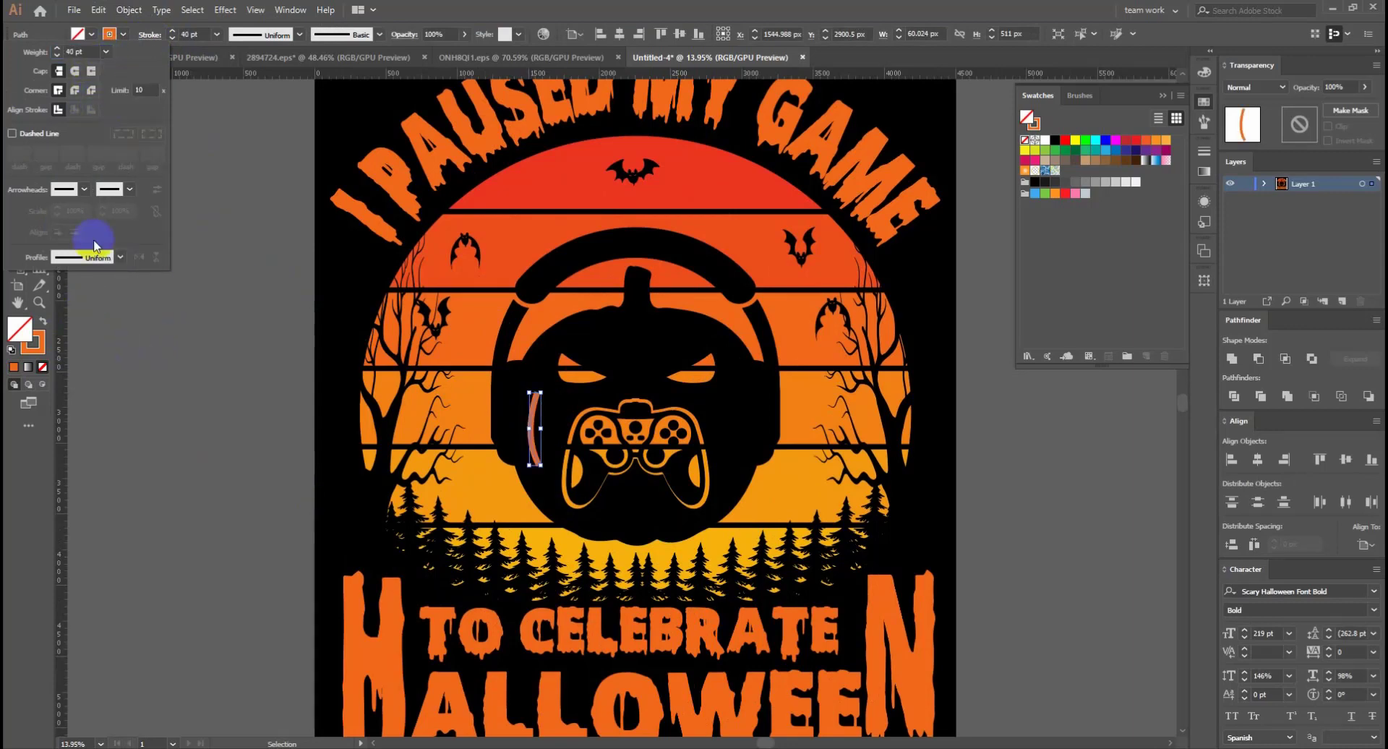
pyautogui.click(115, 258)
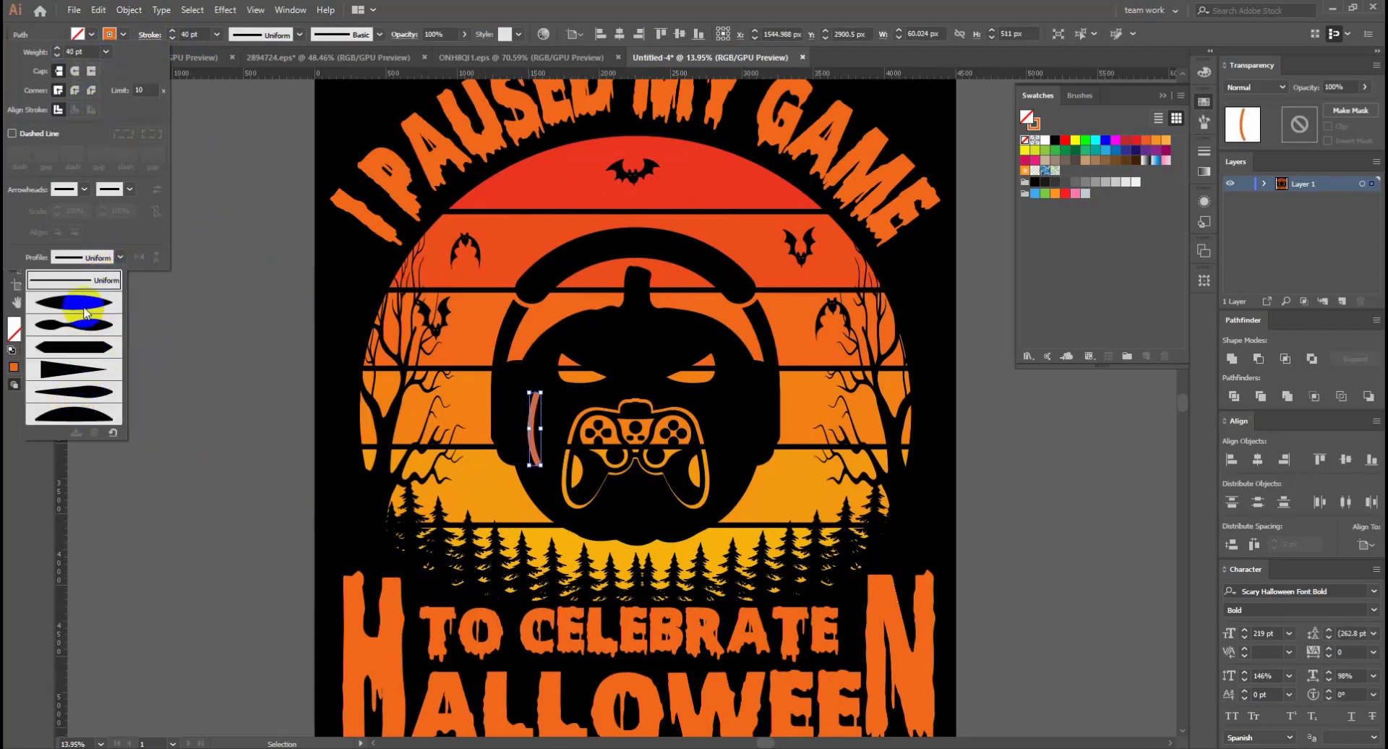
pyautogui.click(83, 312)
pyautogui.click(165, 425)
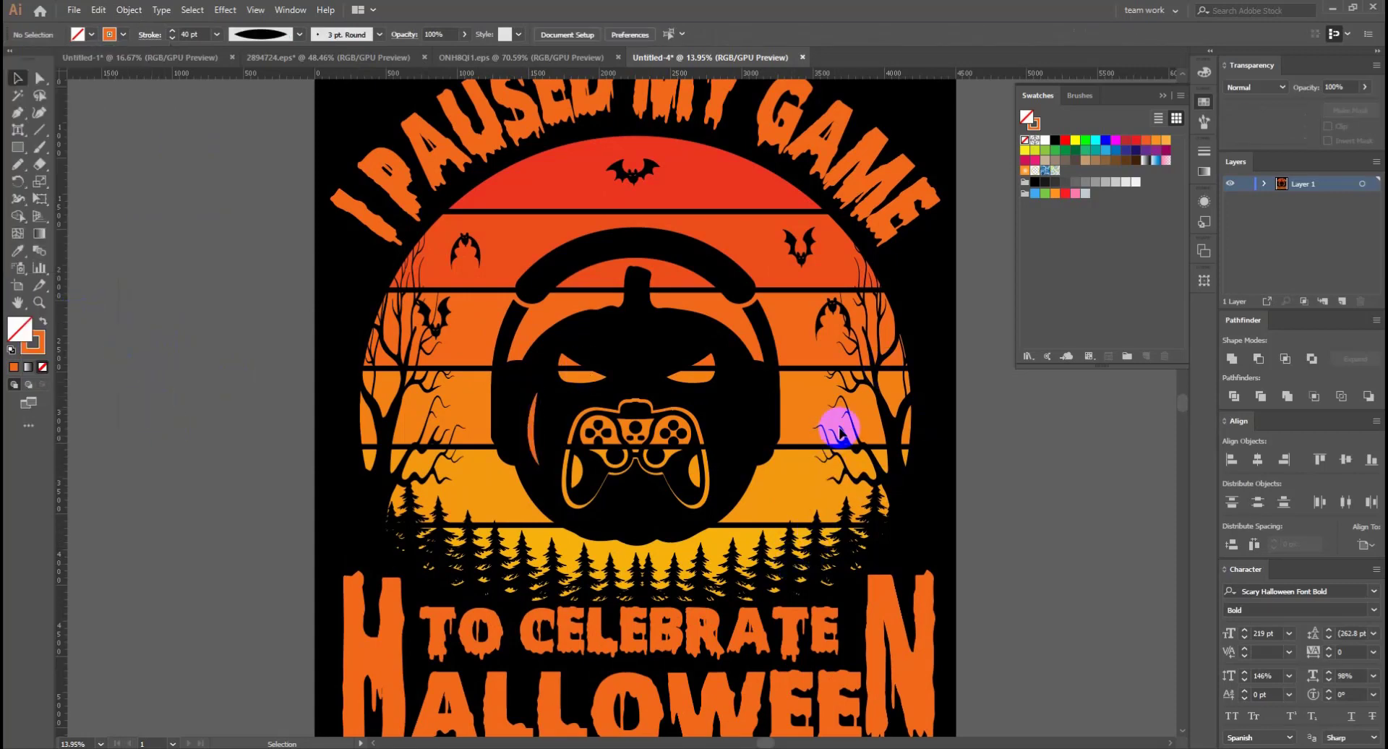
# Expand the tapered stroke's appearance into a filled shape and fill it black
pyautogui.moveTo(613, 455); pyautogui.dragTo(536, 442)
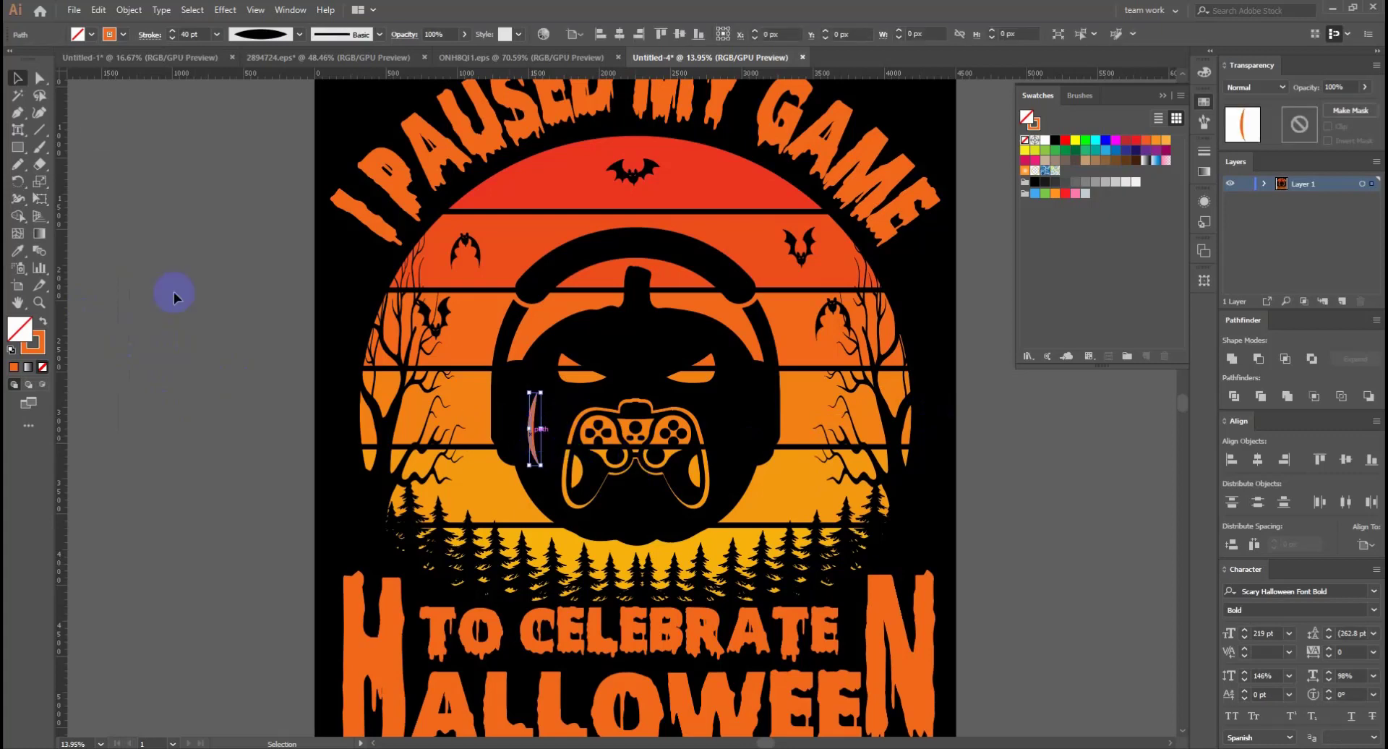
pyautogui.click(128, 9)
pyautogui.click(176, 194)
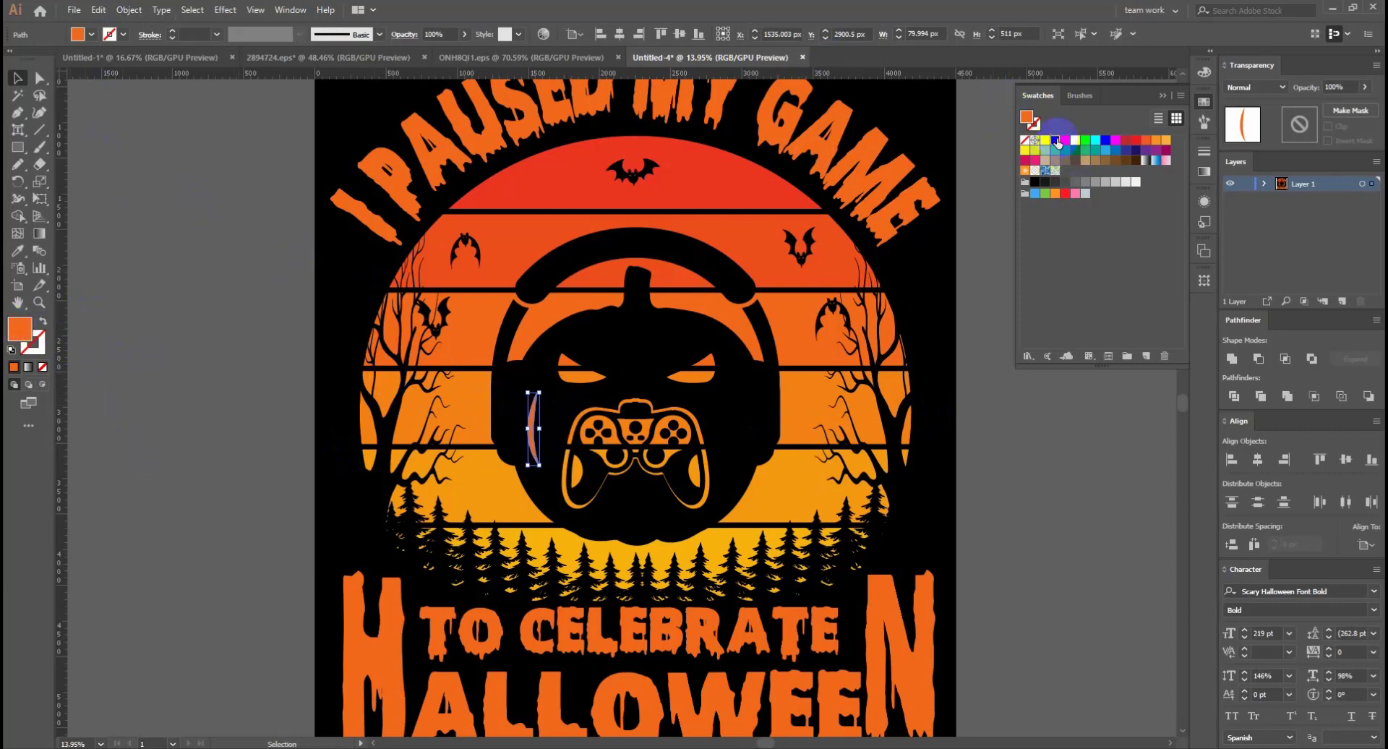
pyautogui.click(1056, 140)
pyautogui.click(347, 296)
pyautogui.click(473, 436)
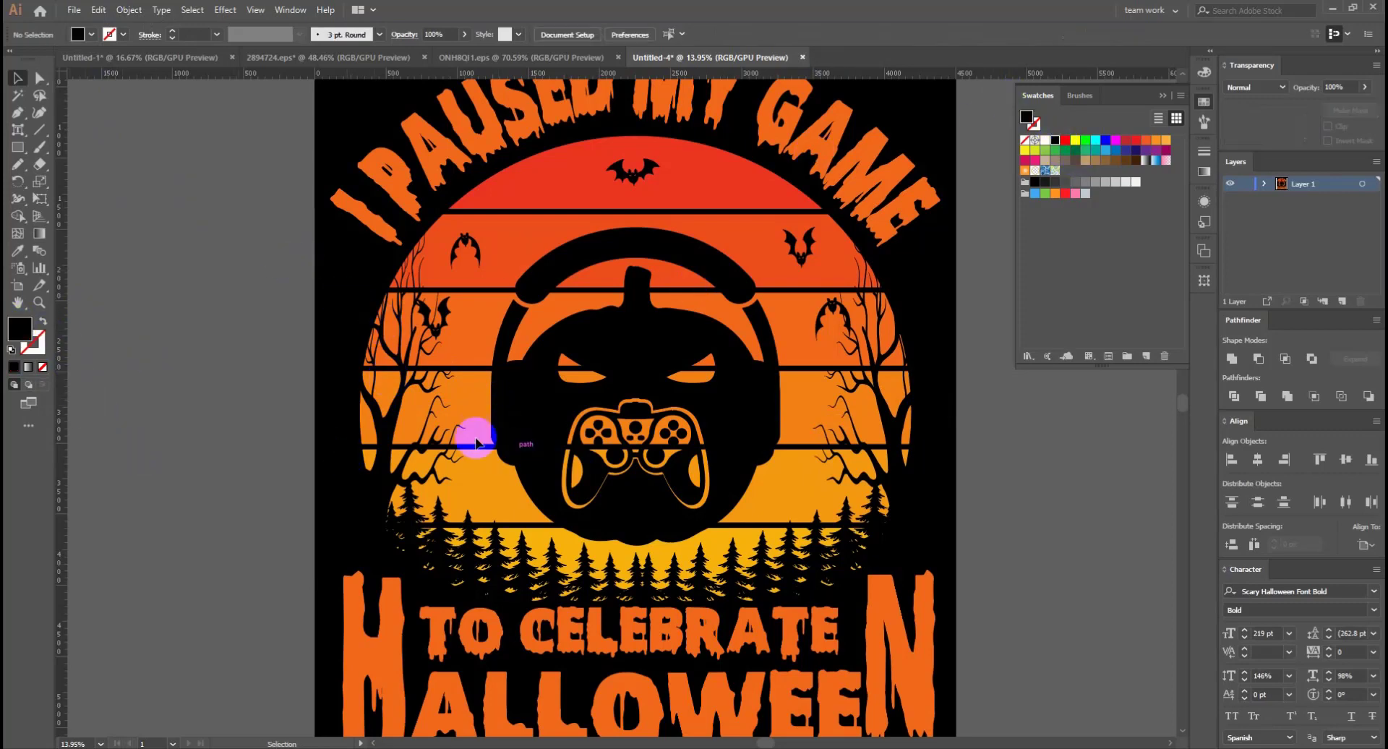
pyautogui.click(18, 77)
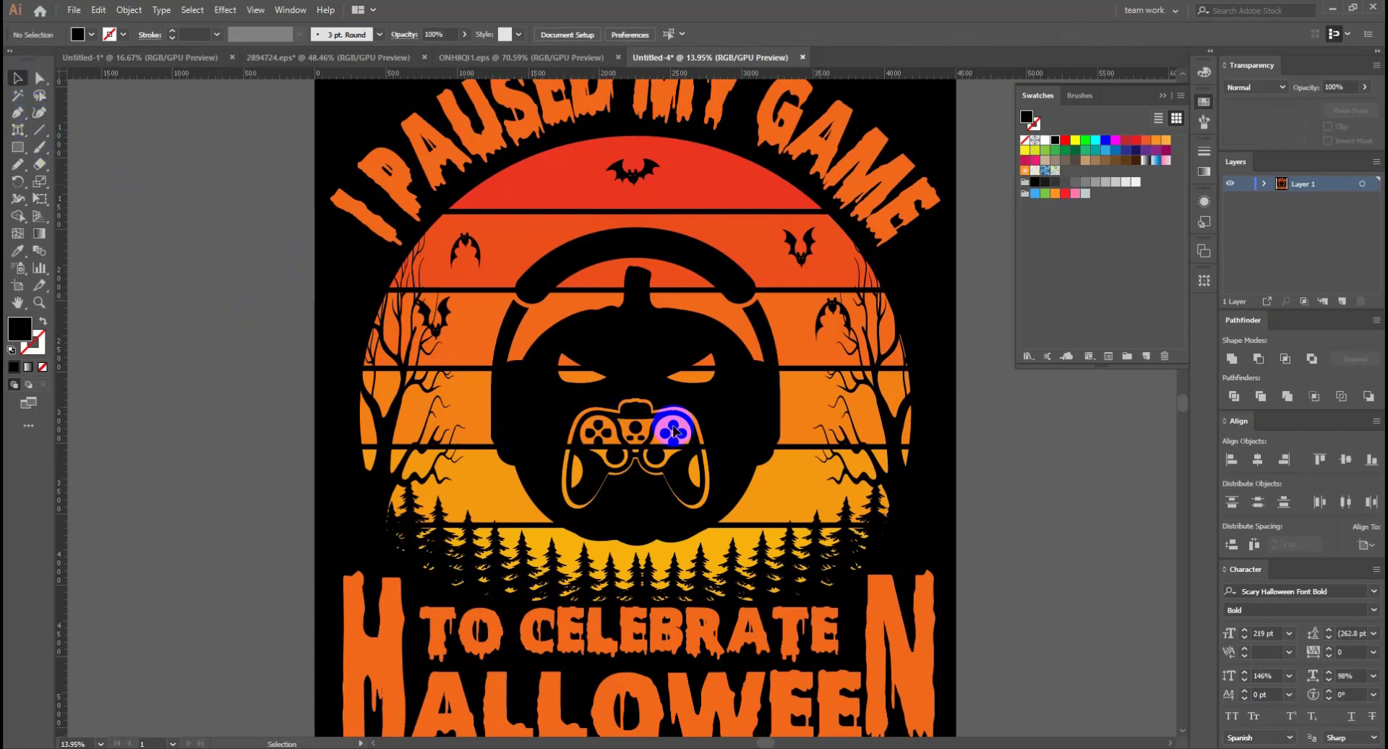
# Isolate the artwork group, open the sunset's opacity mask, and select the crescent inside it
pyautogui.keyDown('ctrl'); pyautogui.click(913, 441); pyautogui.keyUp('ctrl')
pyautogui.click(913, 441)
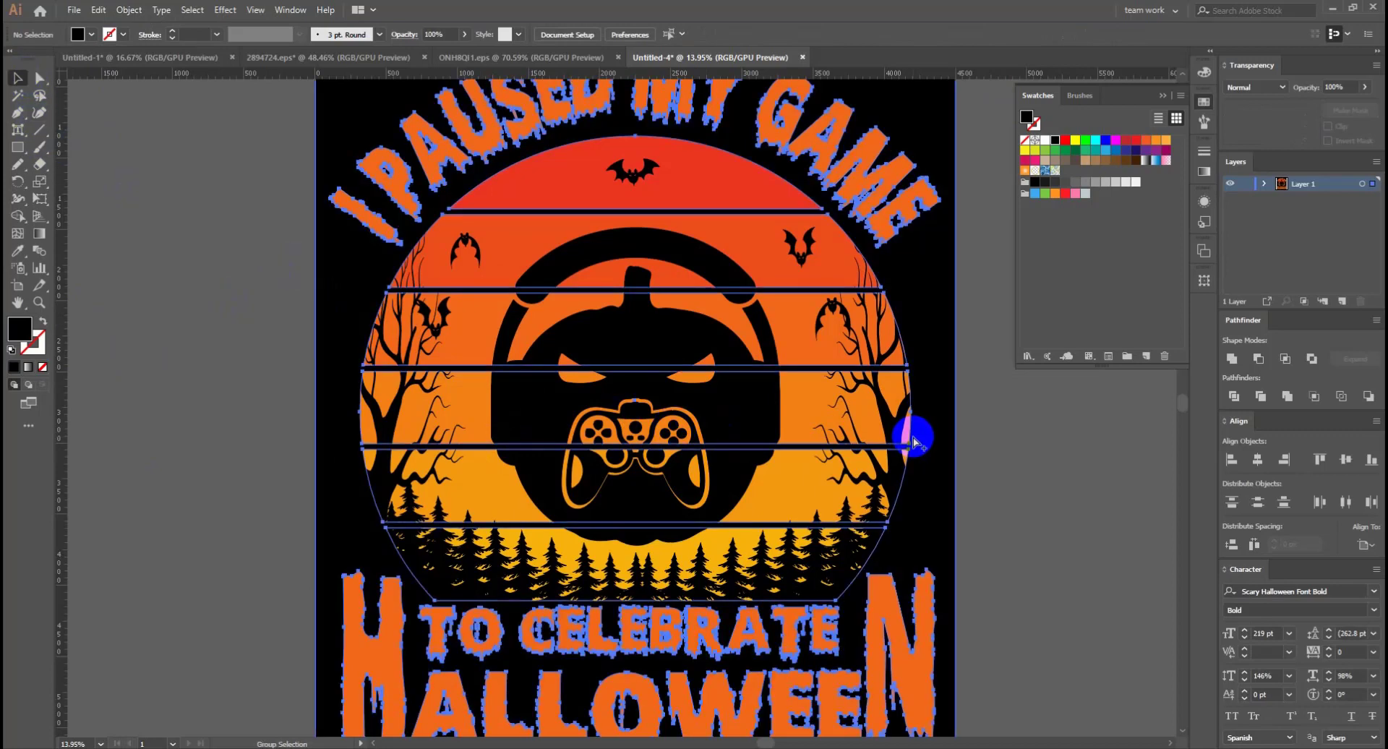
pyautogui.click(1022, 456)
pyautogui.click(730, 405)
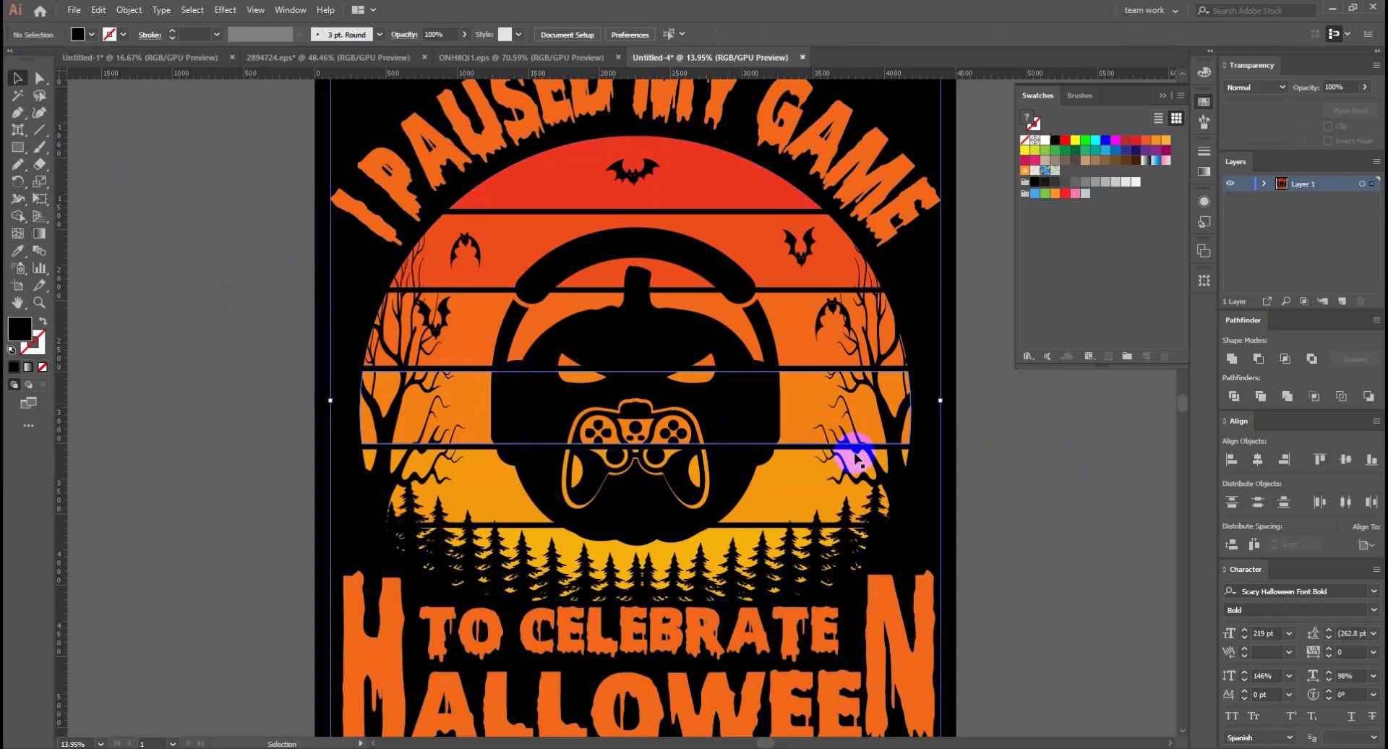
pyautogui.doubleClick(731, 405)
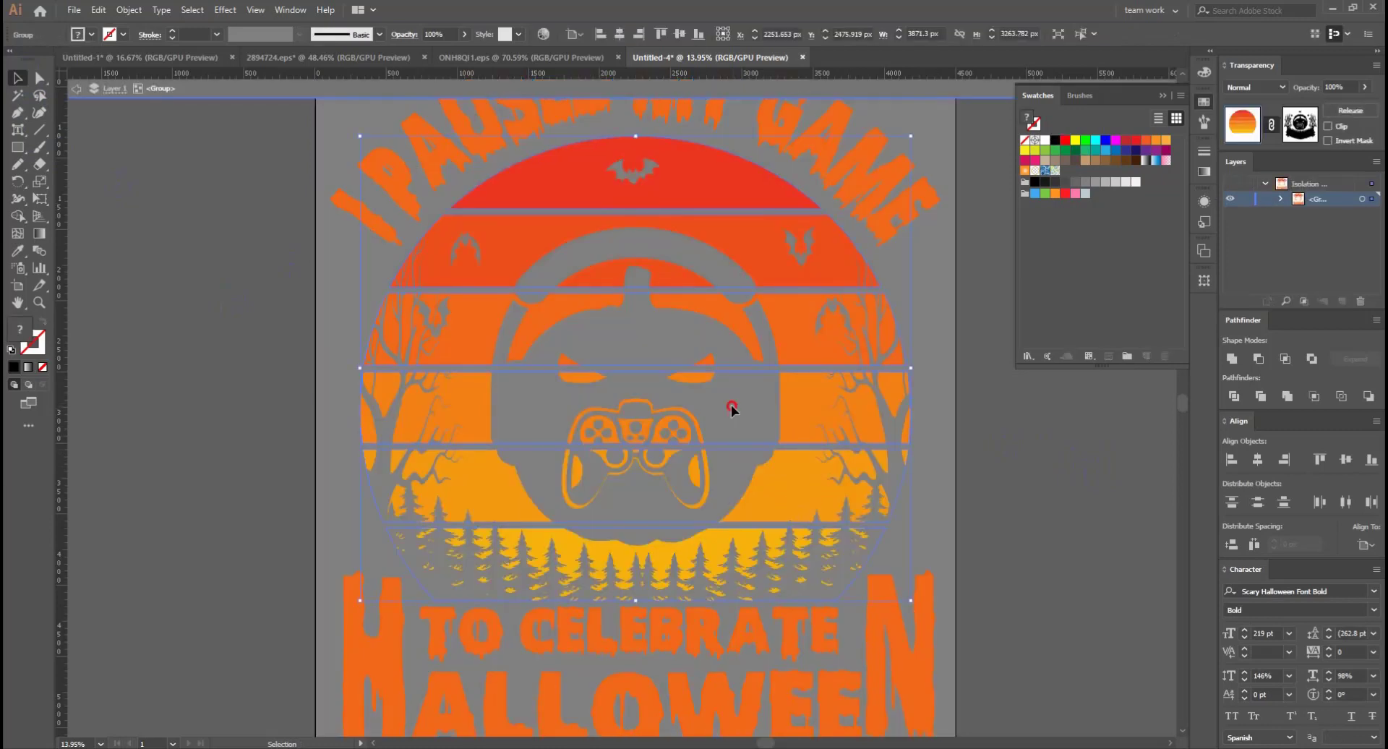
pyautogui.doubleClick(731, 405)
pyautogui.doubleClick(723, 405)
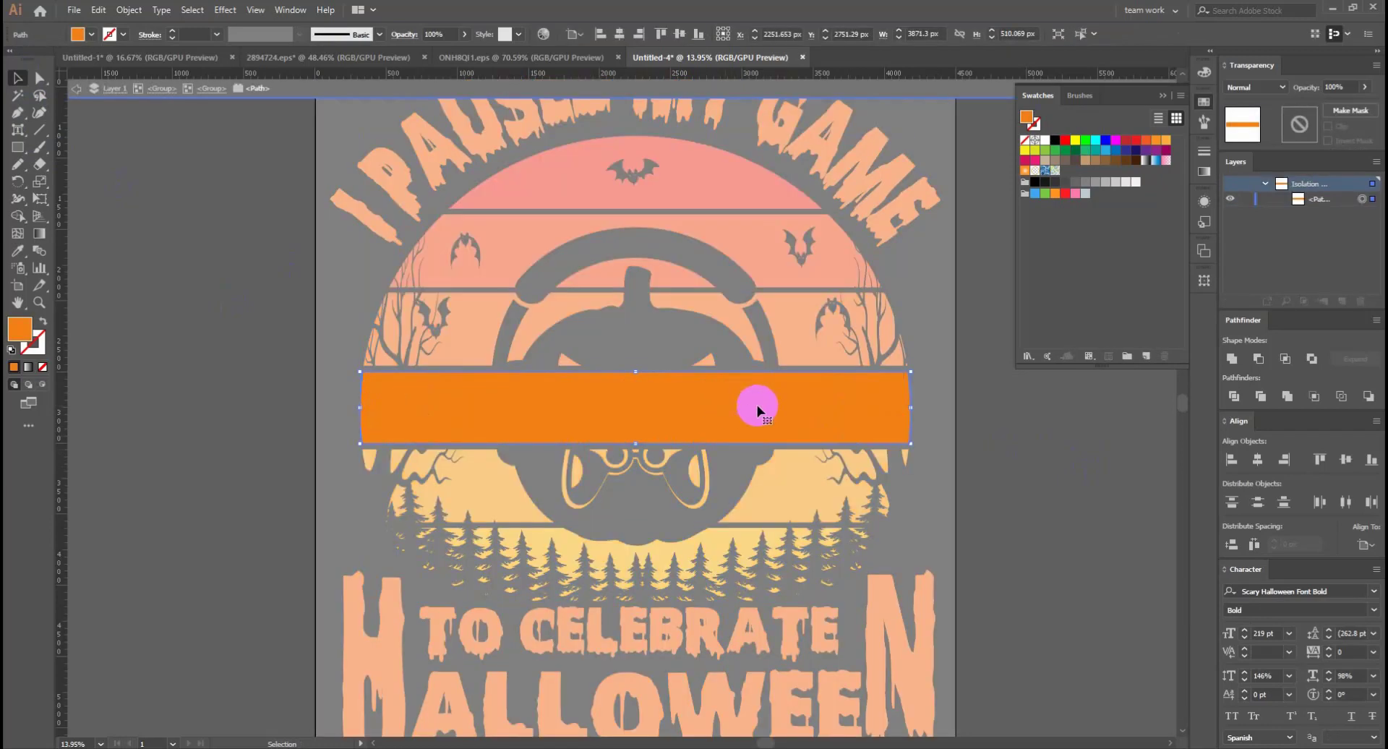
pyautogui.doubleClick(1065, 434)
pyautogui.click(745, 423)
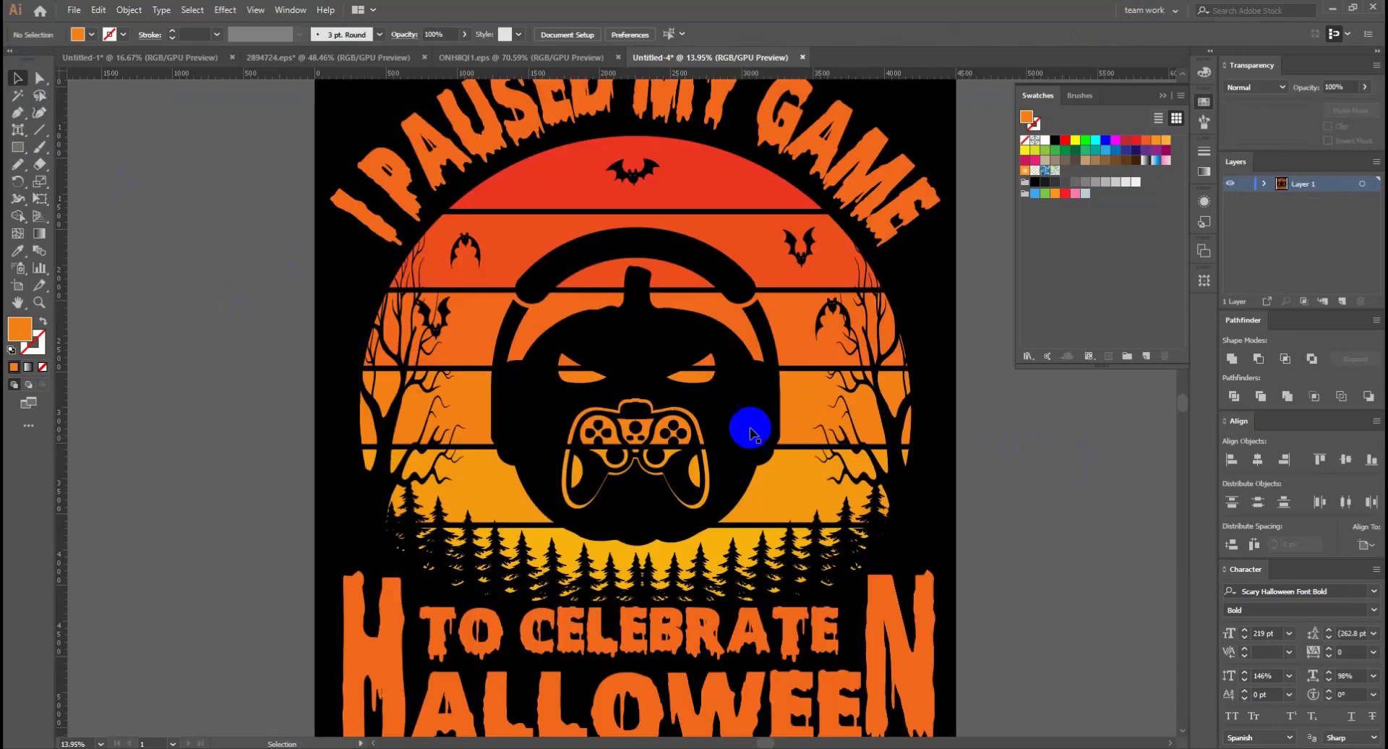
pyautogui.doubleClick(744, 412)
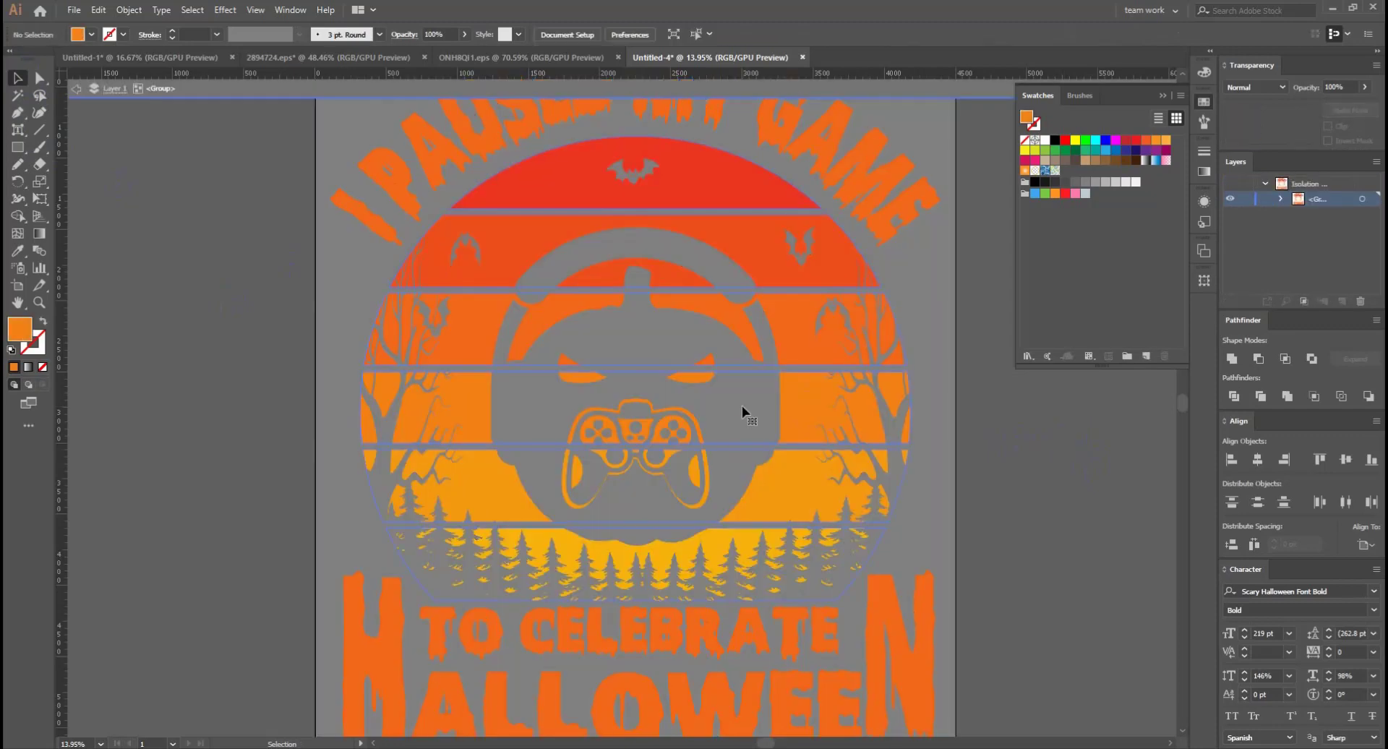
pyautogui.click(1300, 123)
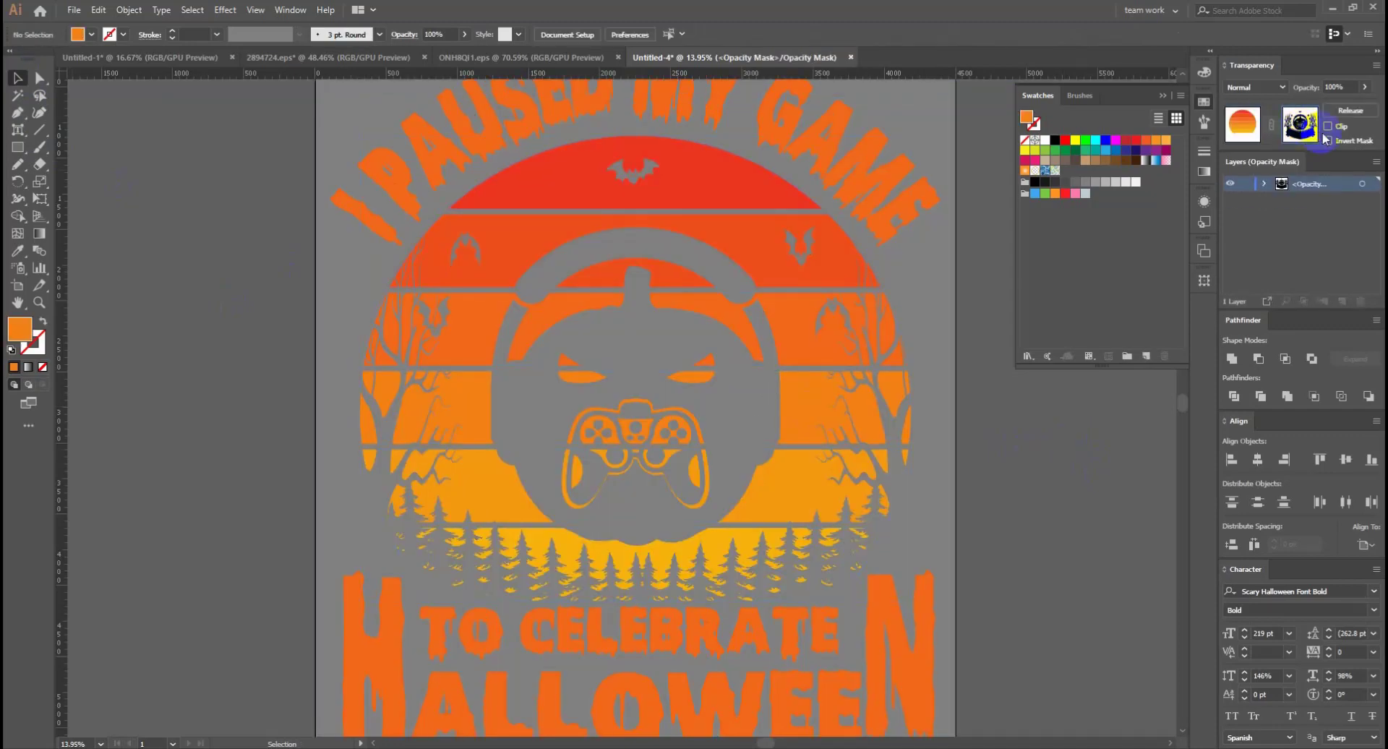
pyautogui.click(631, 394)
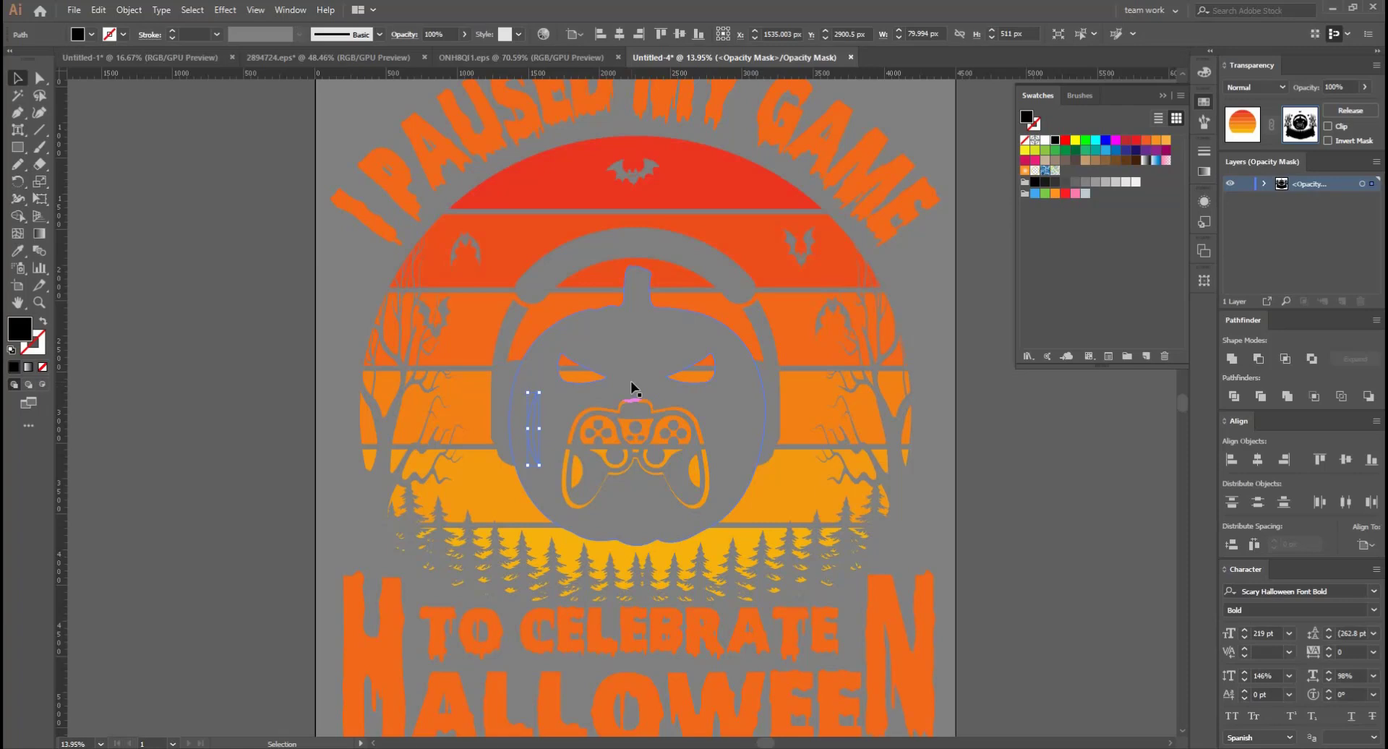
pyautogui.rightClick(530, 415)
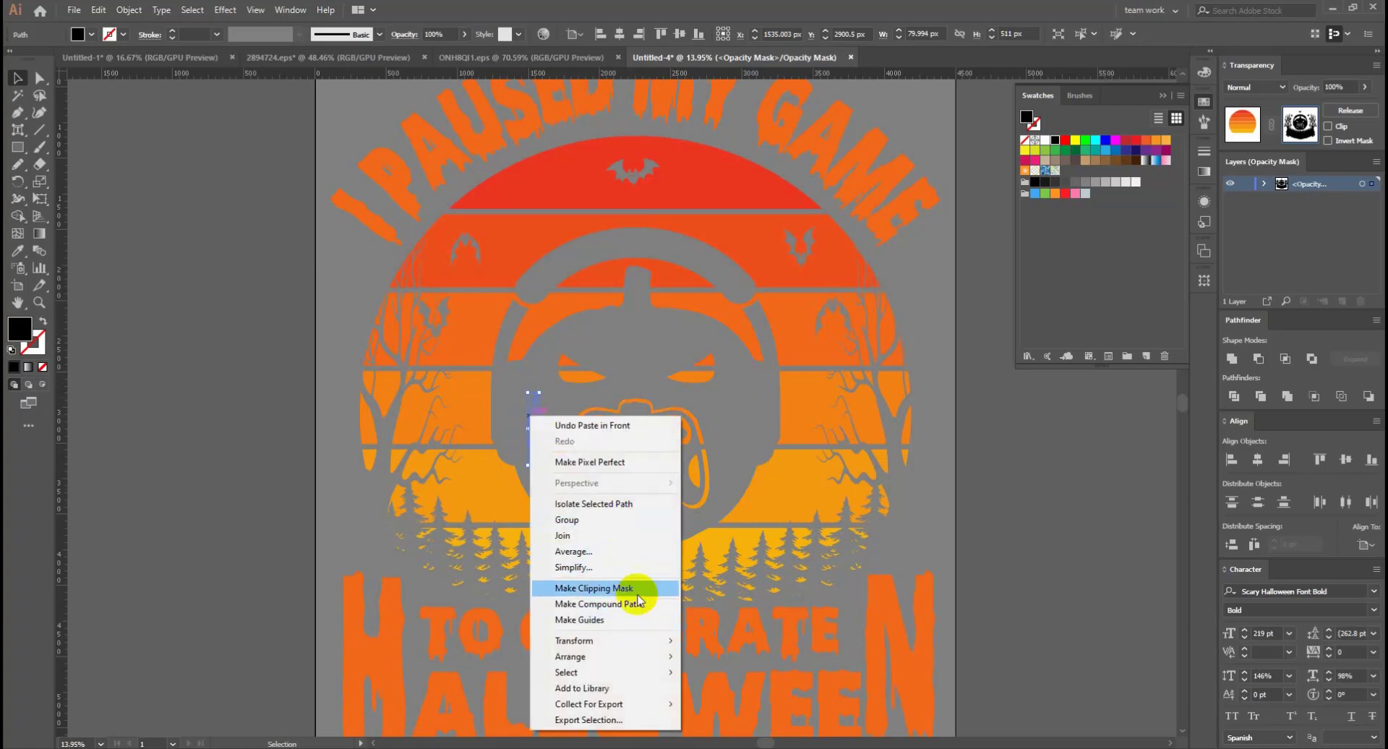
pyautogui.moveTo(575, 641)
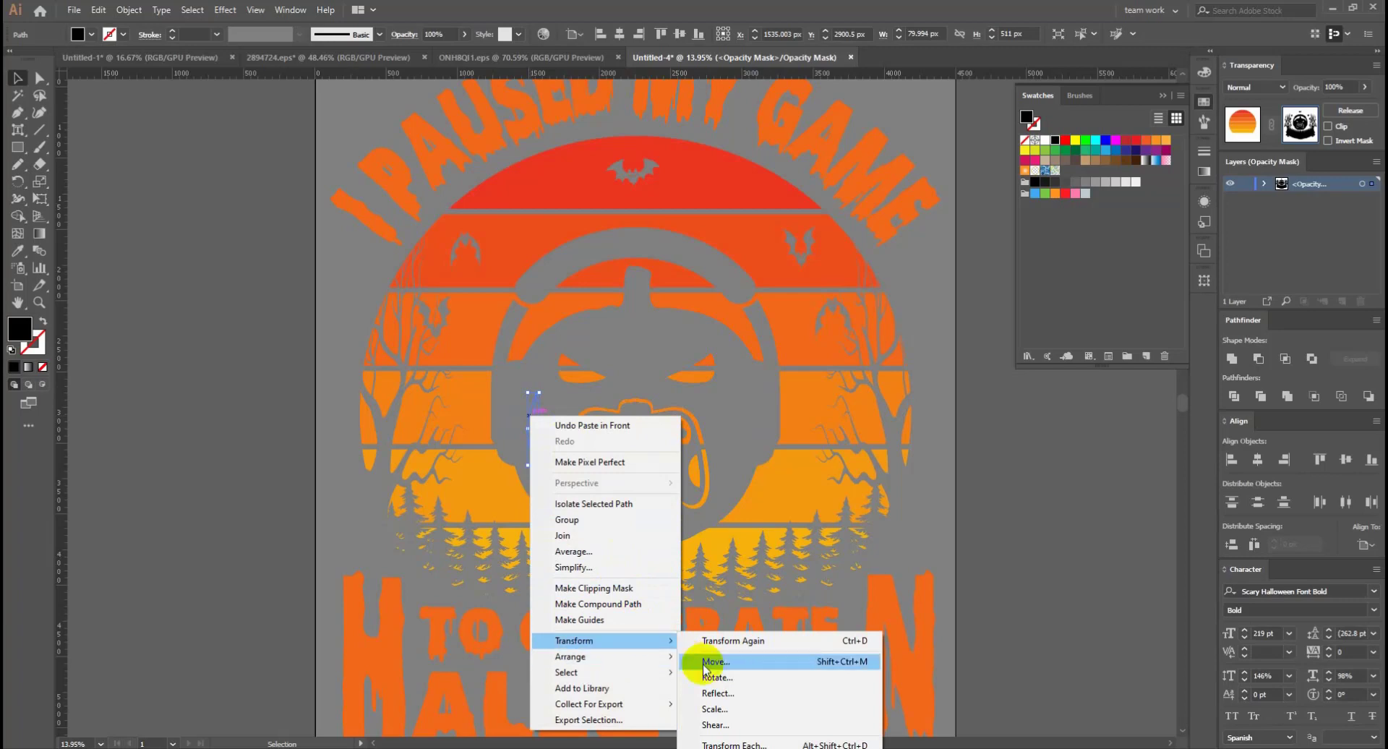
pyautogui.click(724, 683)
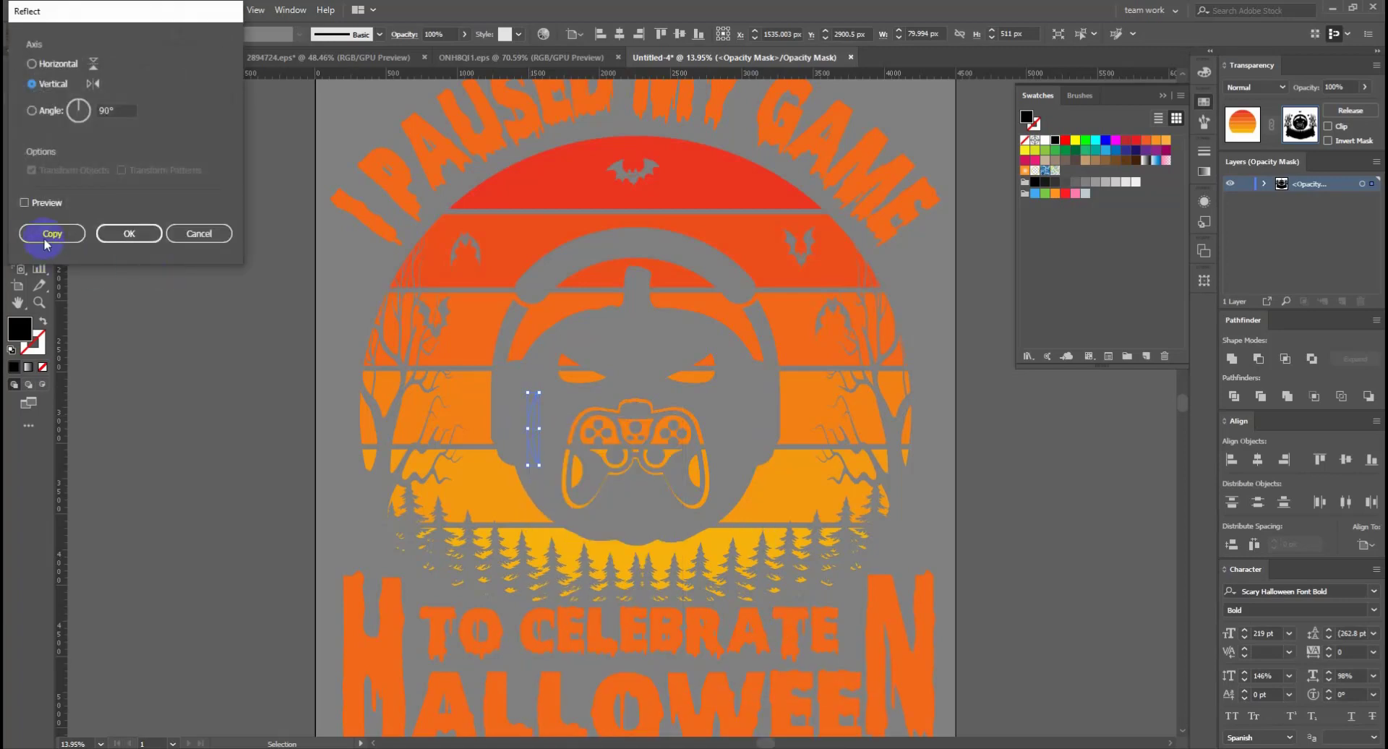
pyautogui.click(47, 230)
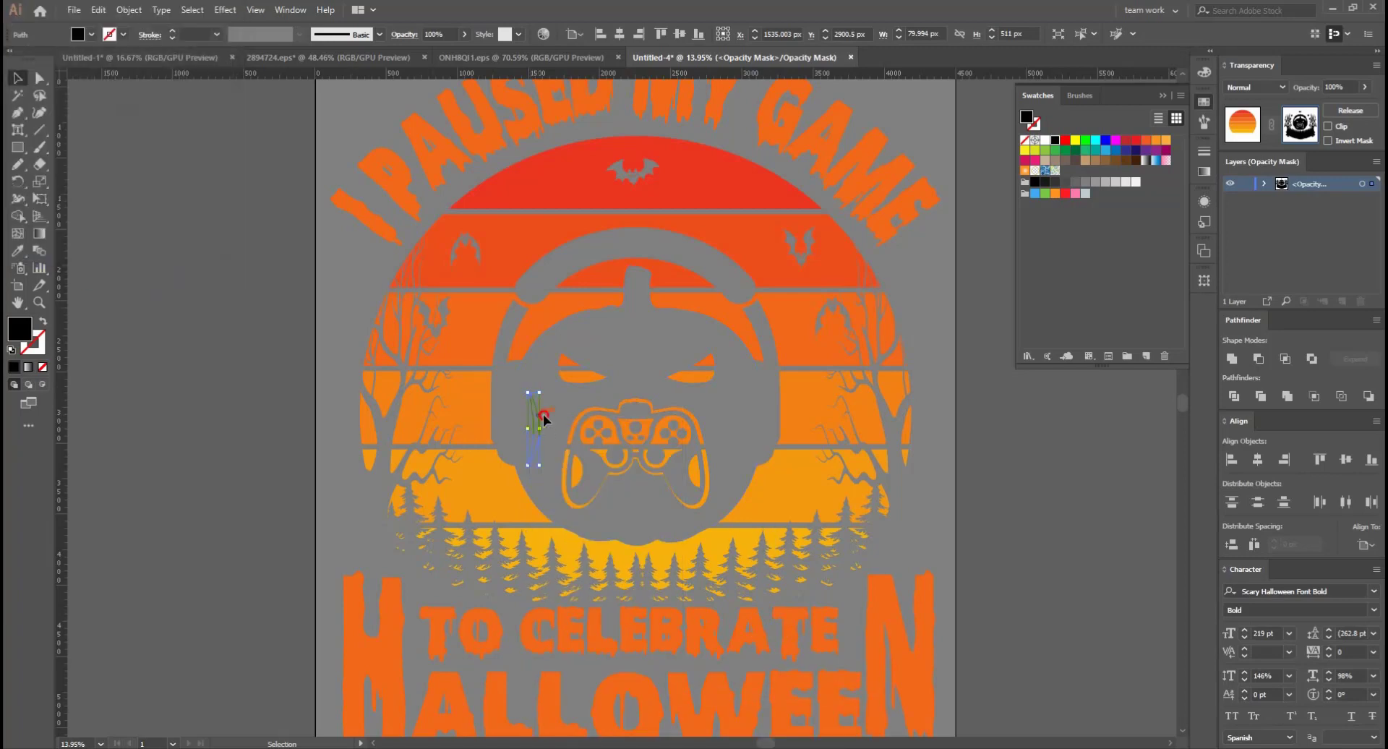
pyautogui.moveTo(544, 418); pyautogui.dragTo(746, 415)
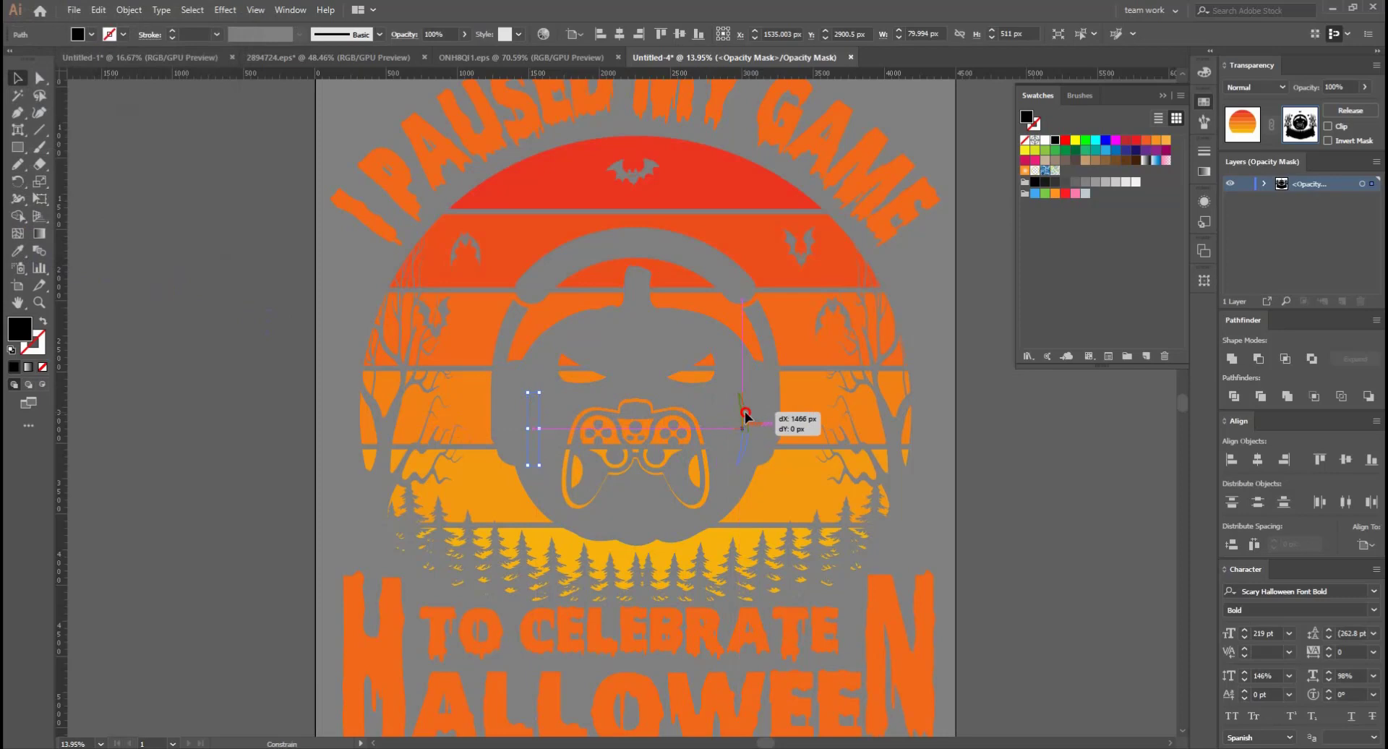
pyautogui.moveTo(746, 415); pyautogui.dragTo(745, 416)
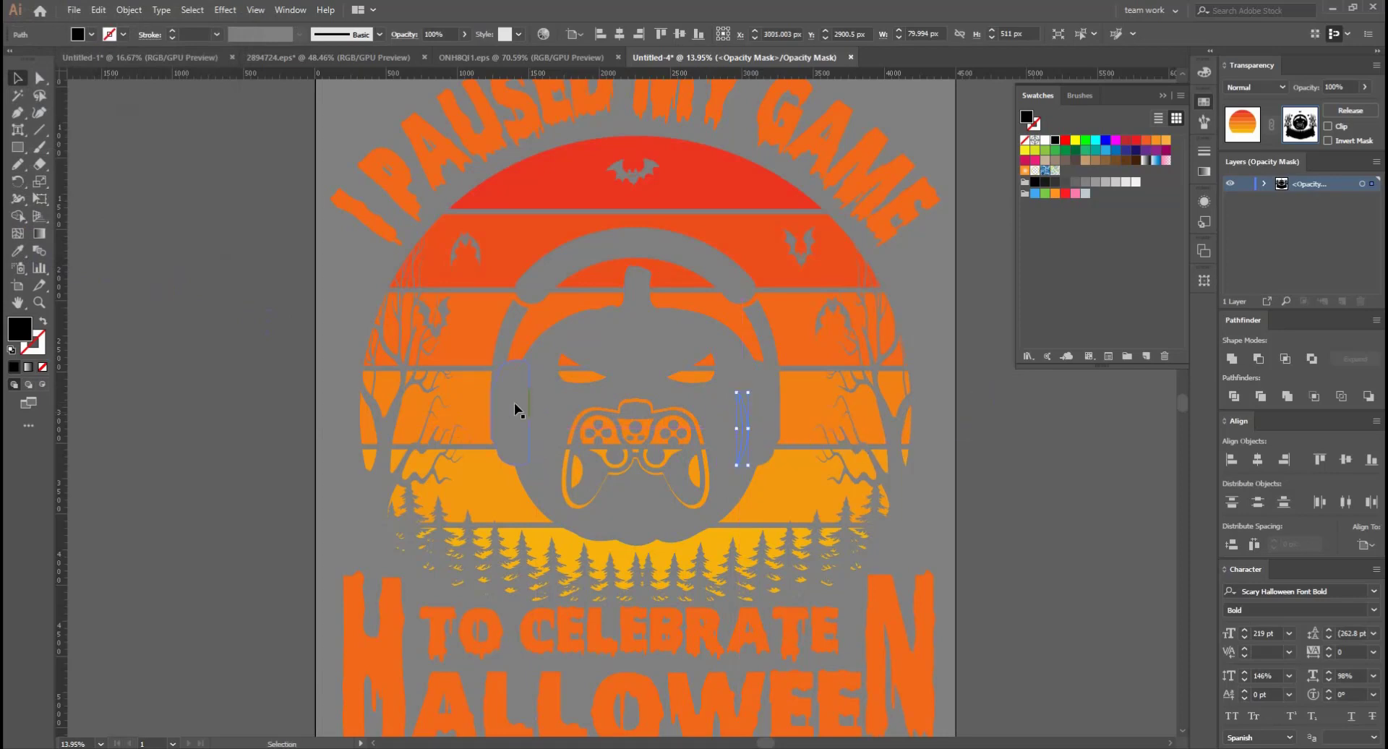
pyautogui.hotkey('ctrl', 'z')
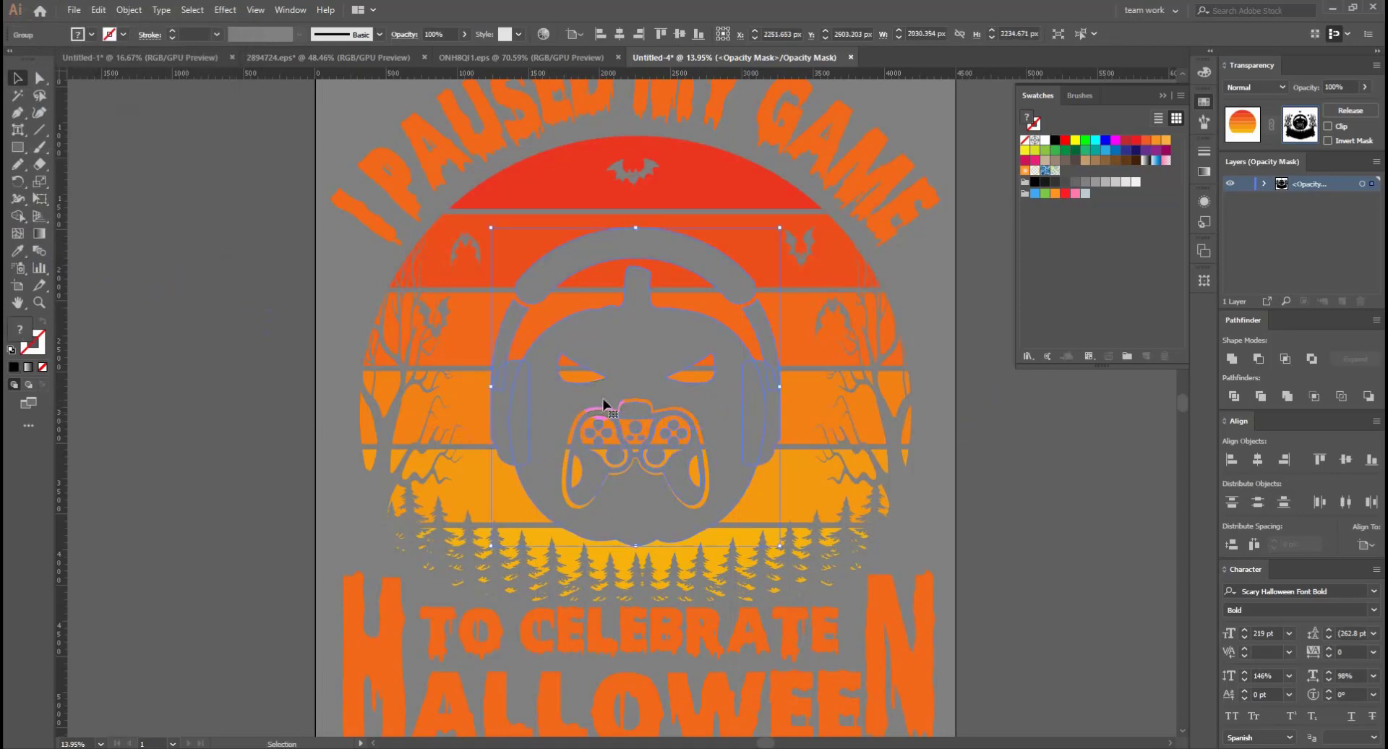
pyautogui.press('a')
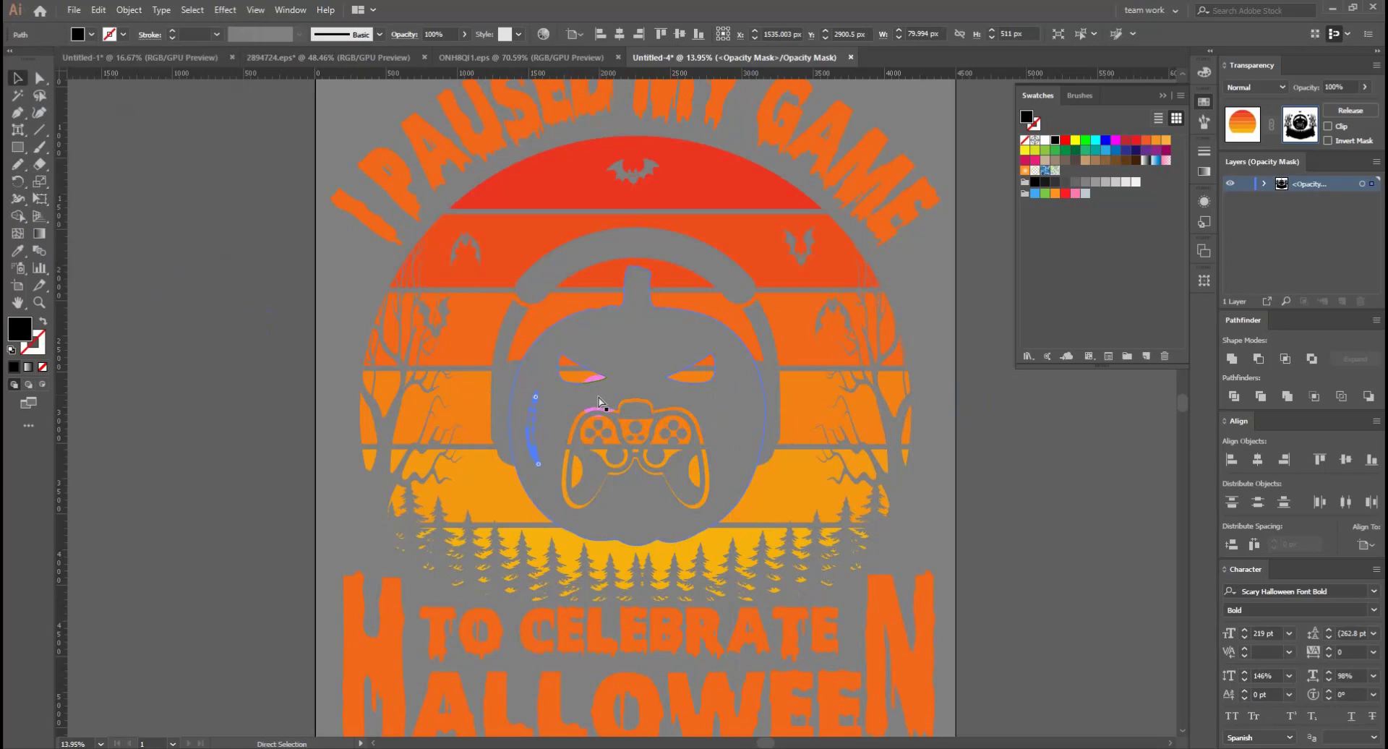
pyautogui.press('v')
# Reflect a vertical copy of the strip, shift it 1466 px right, and exit mask and isolation
pyautogui.rightClick(535, 429)
pyautogui.moveTo(591, 649)
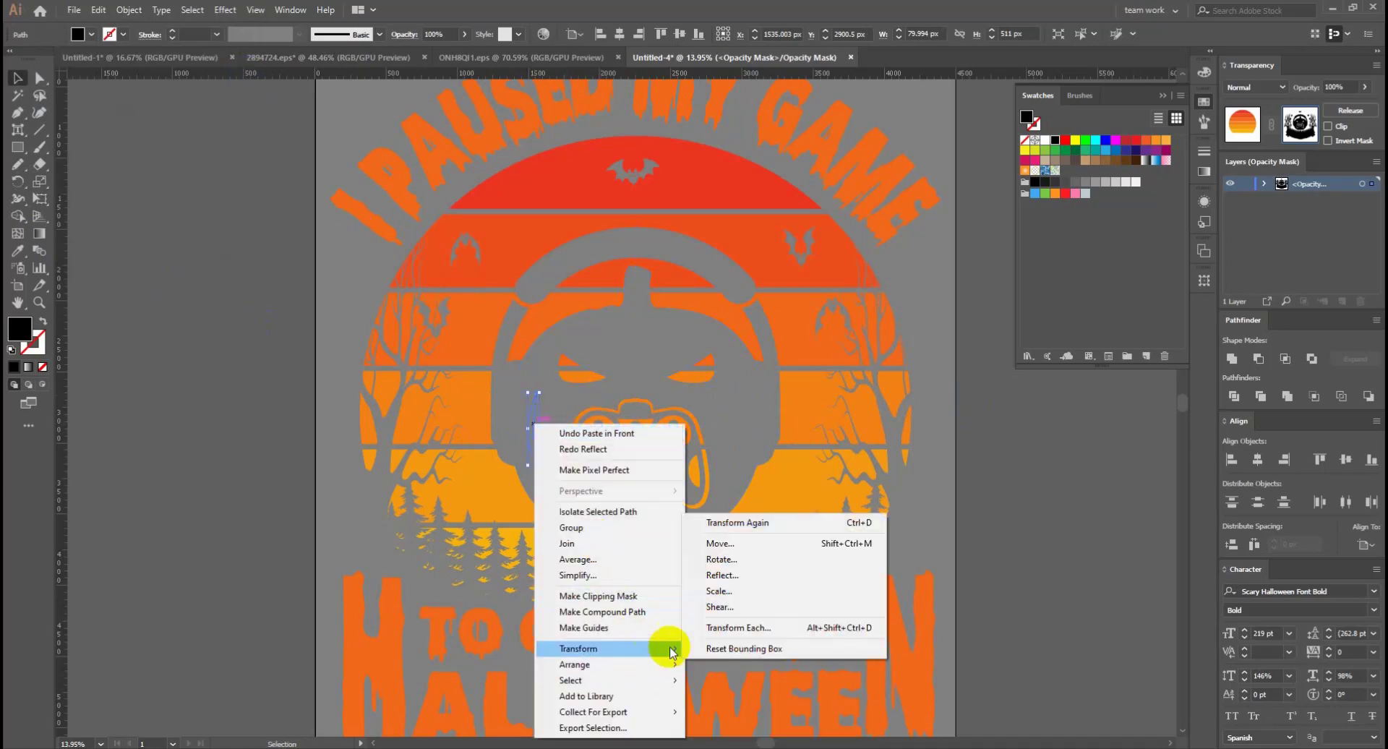
pyautogui.click(752, 575)
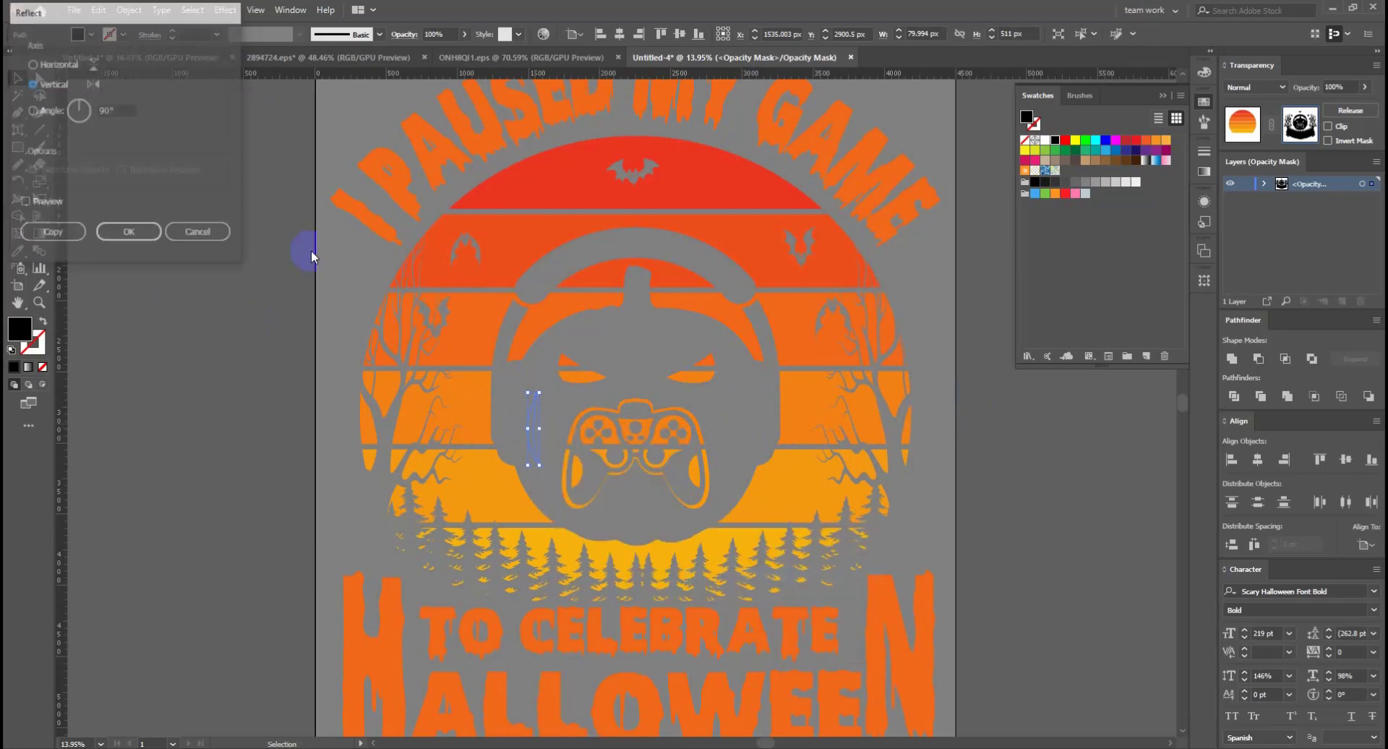
pyautogui.click(52, 234)
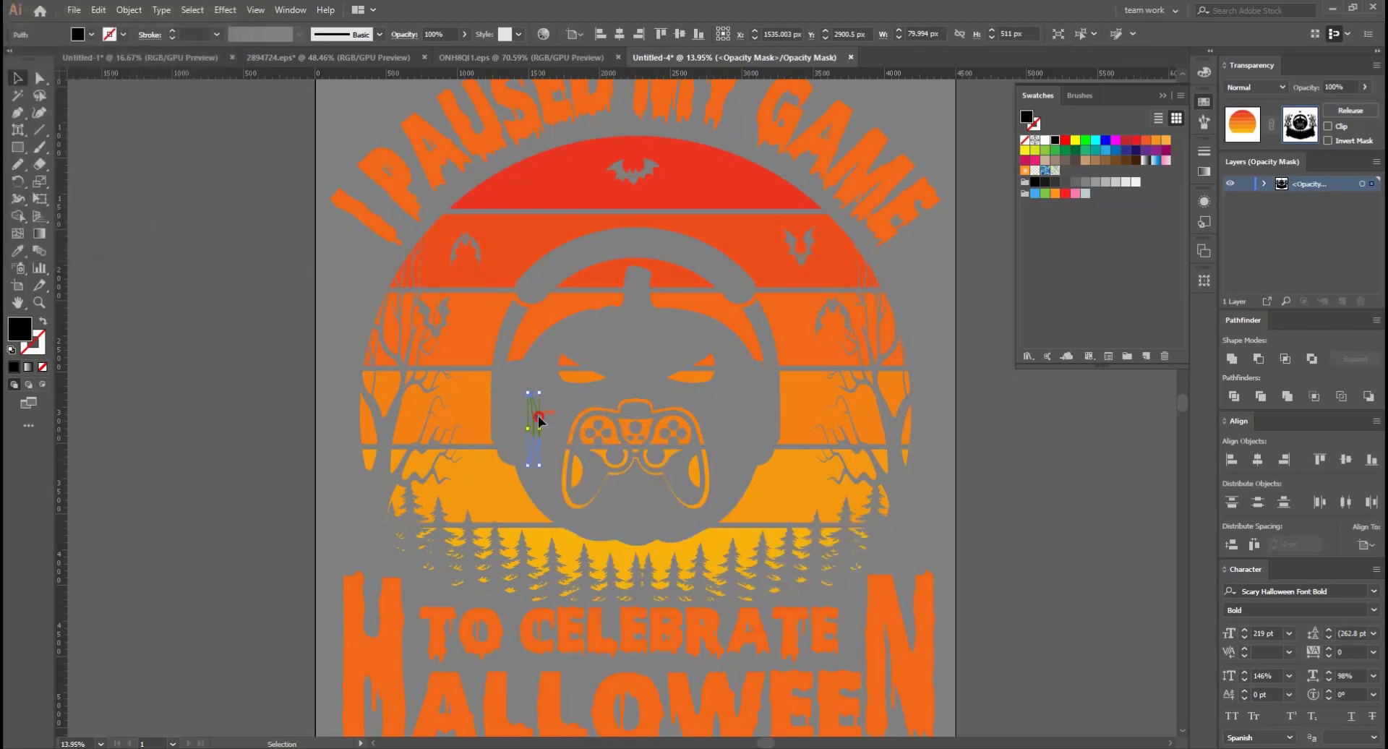
pyautogui.moveTo(539, 419); pyautogui.dragTo(748, 422)
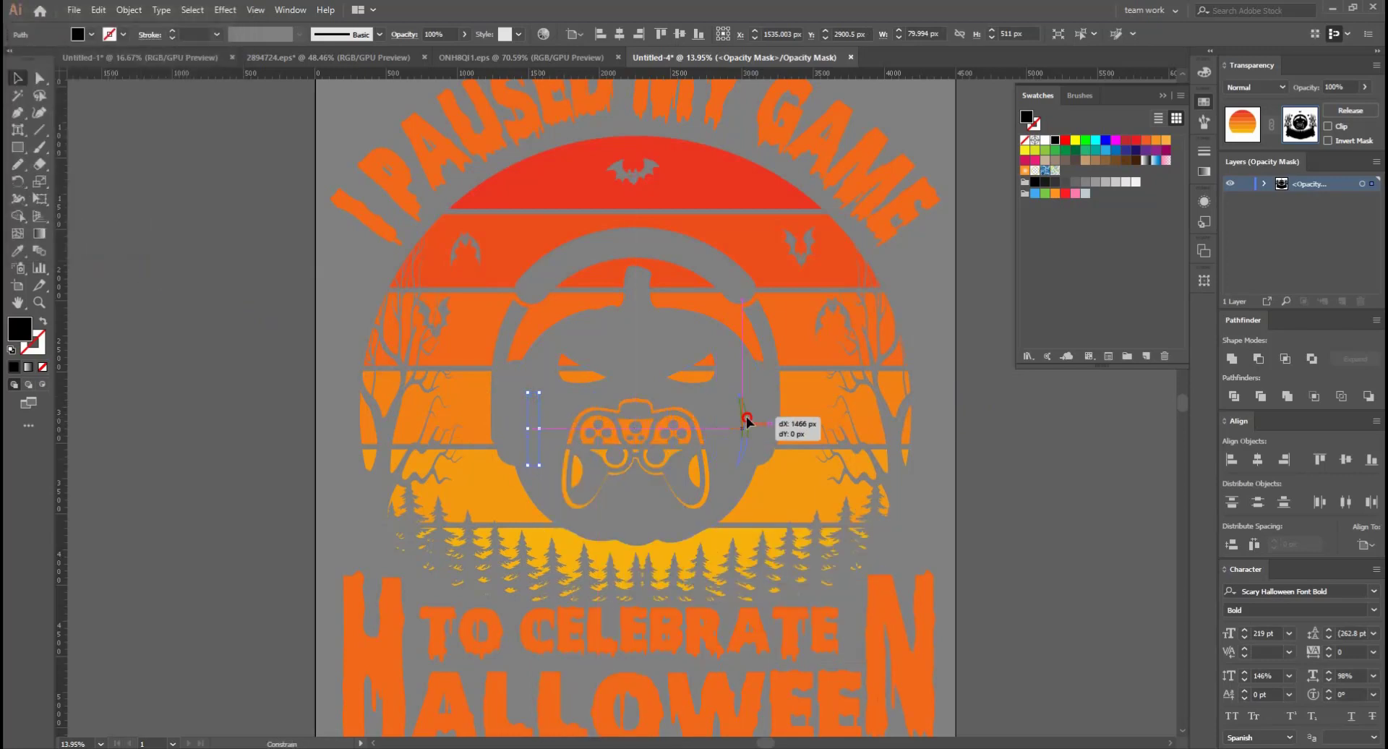
pyautogui.click(1241, 143)
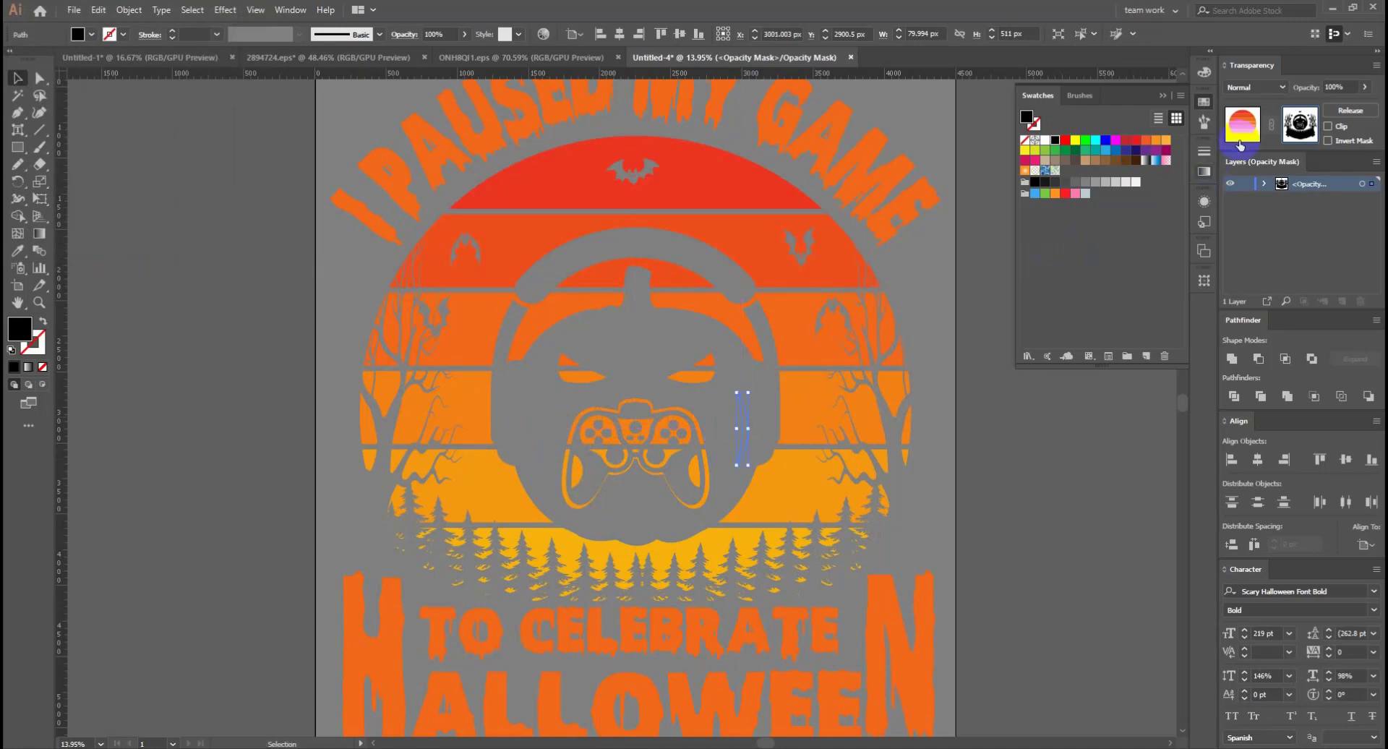
pyautogui.doubleClick(978, 493)
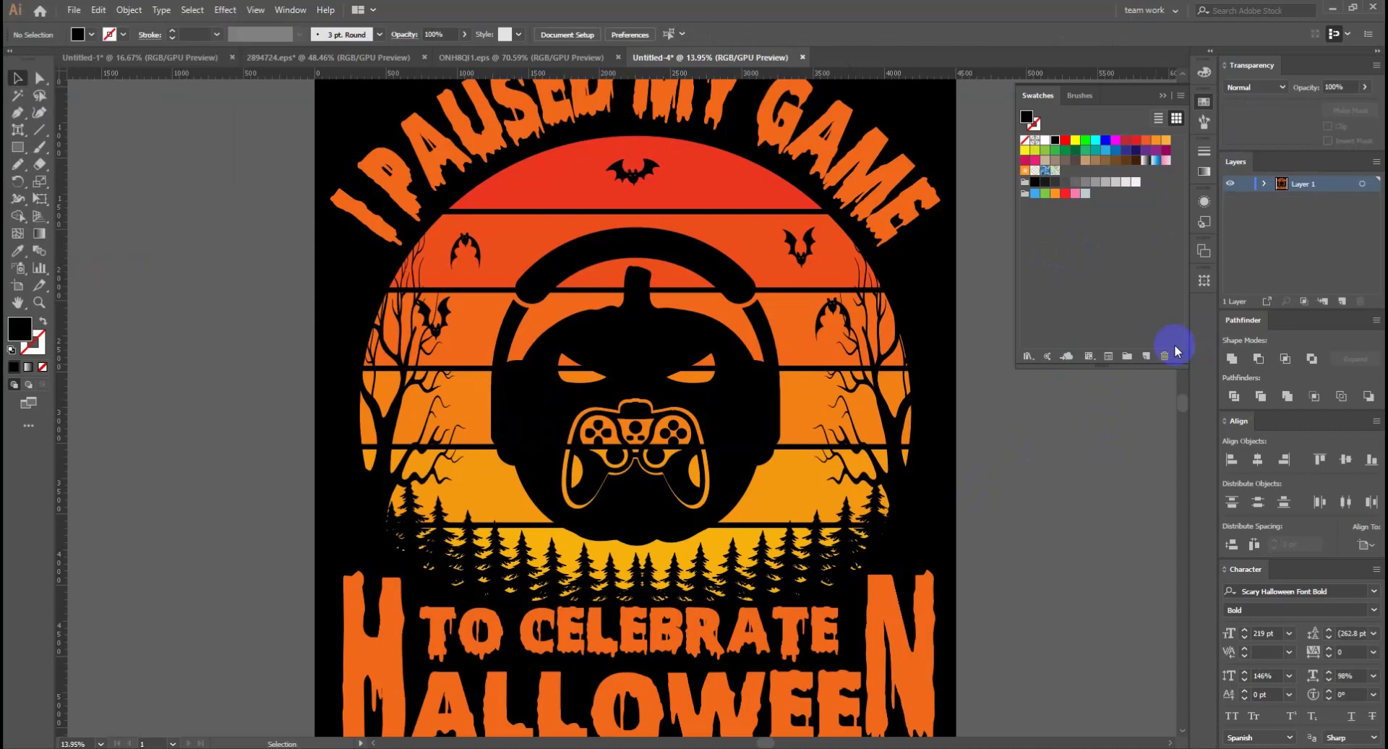
# Check the pumpkin group's opacity mask, return to the full artboard view, and collapse Swatches
pyautogui.doubleClick(749, 416)
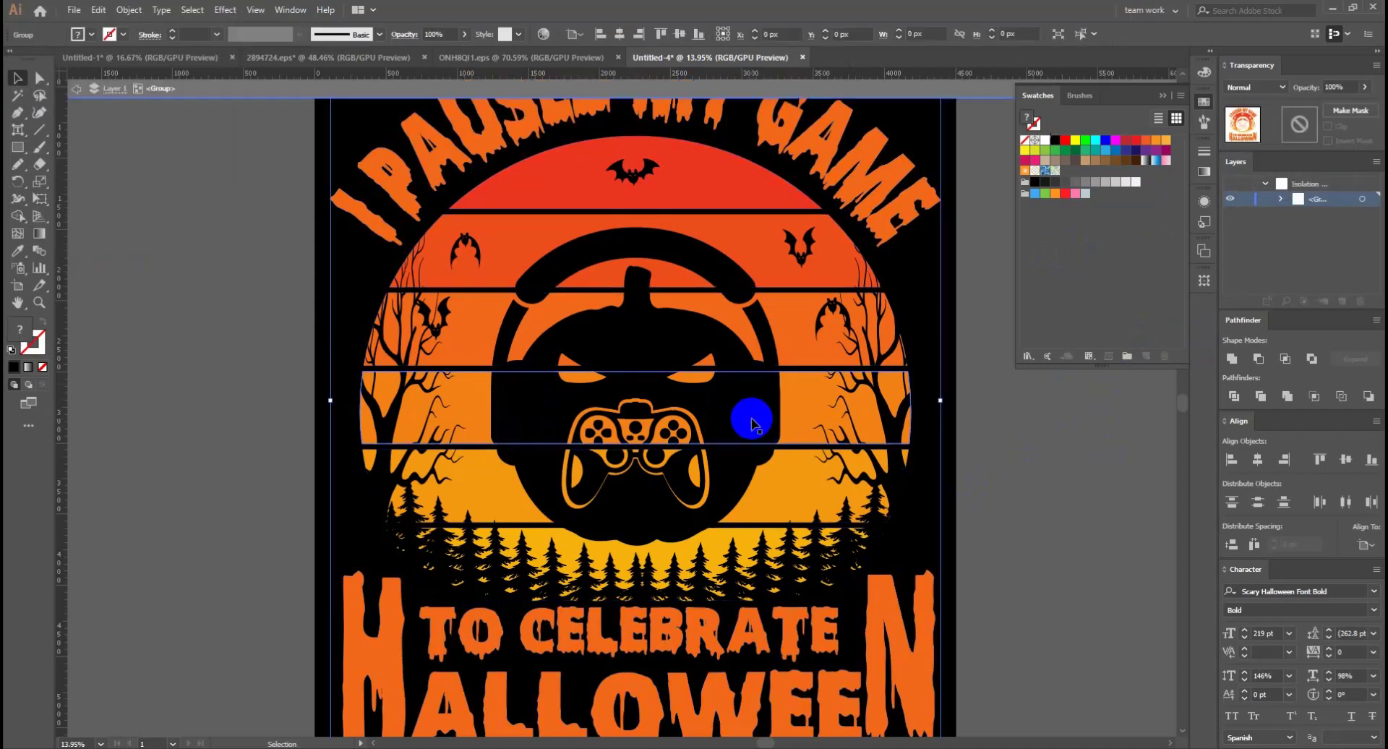
pyautogui.click(742, 411)
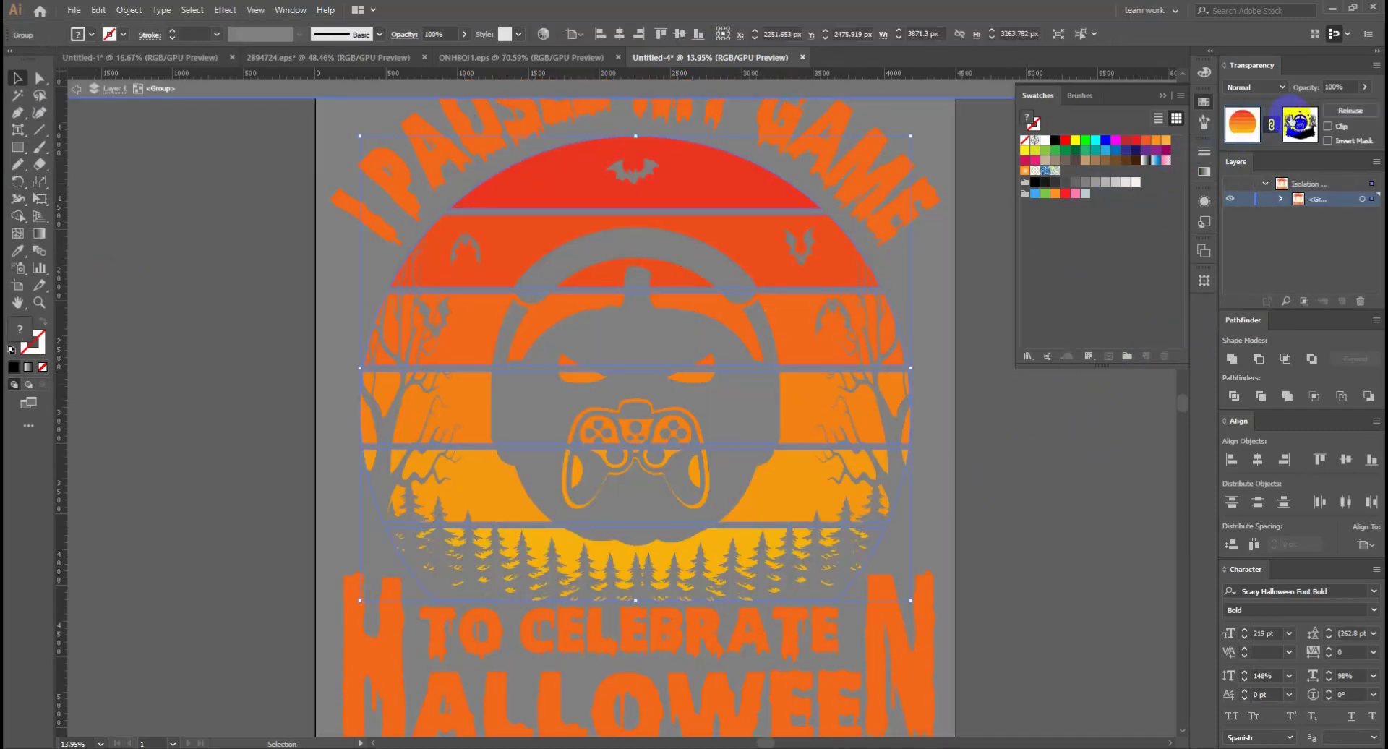
pyautogui.click(713, 436)
pyautogui.click(541, 423)
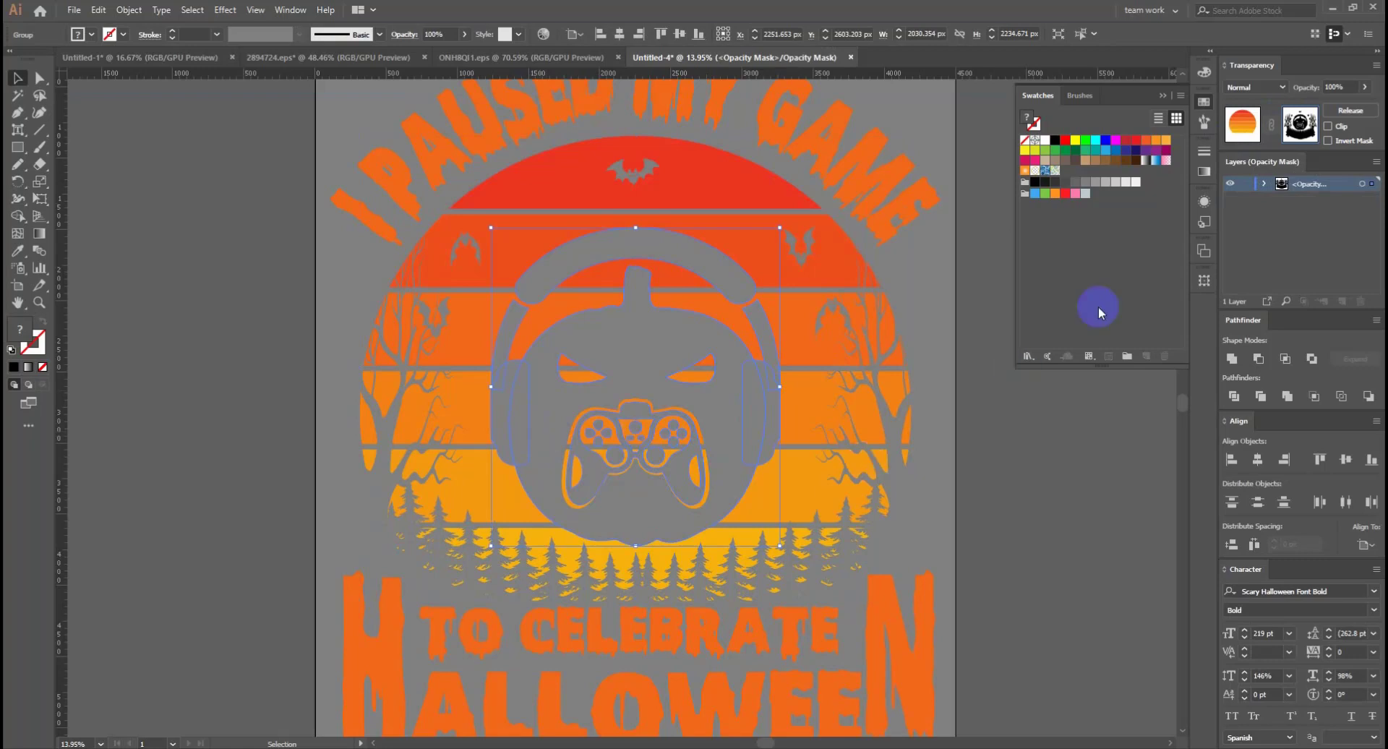
pyautogui.click(1242, 124)
pyautogui.click(1026, 568)
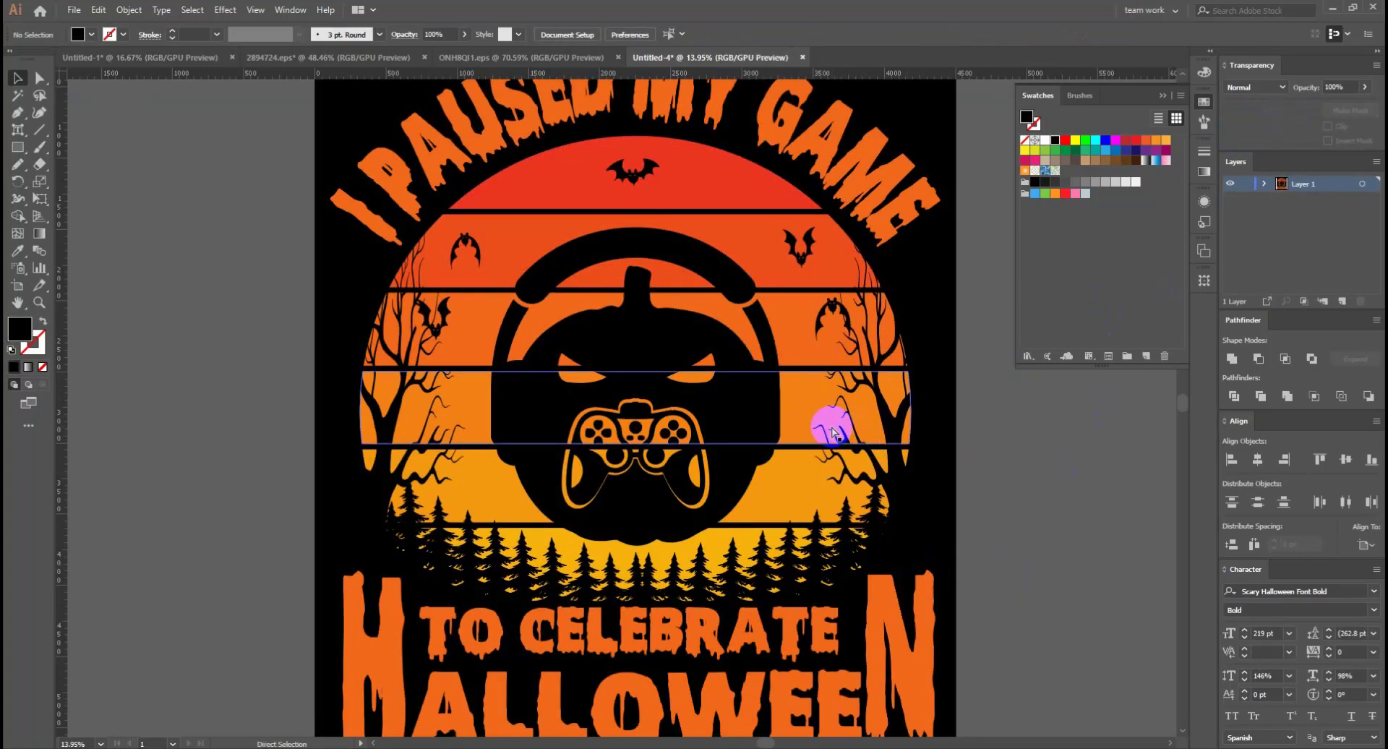
pyautogui.hotkey('ctrl', '0')
pyautogui.click(1157, 95)
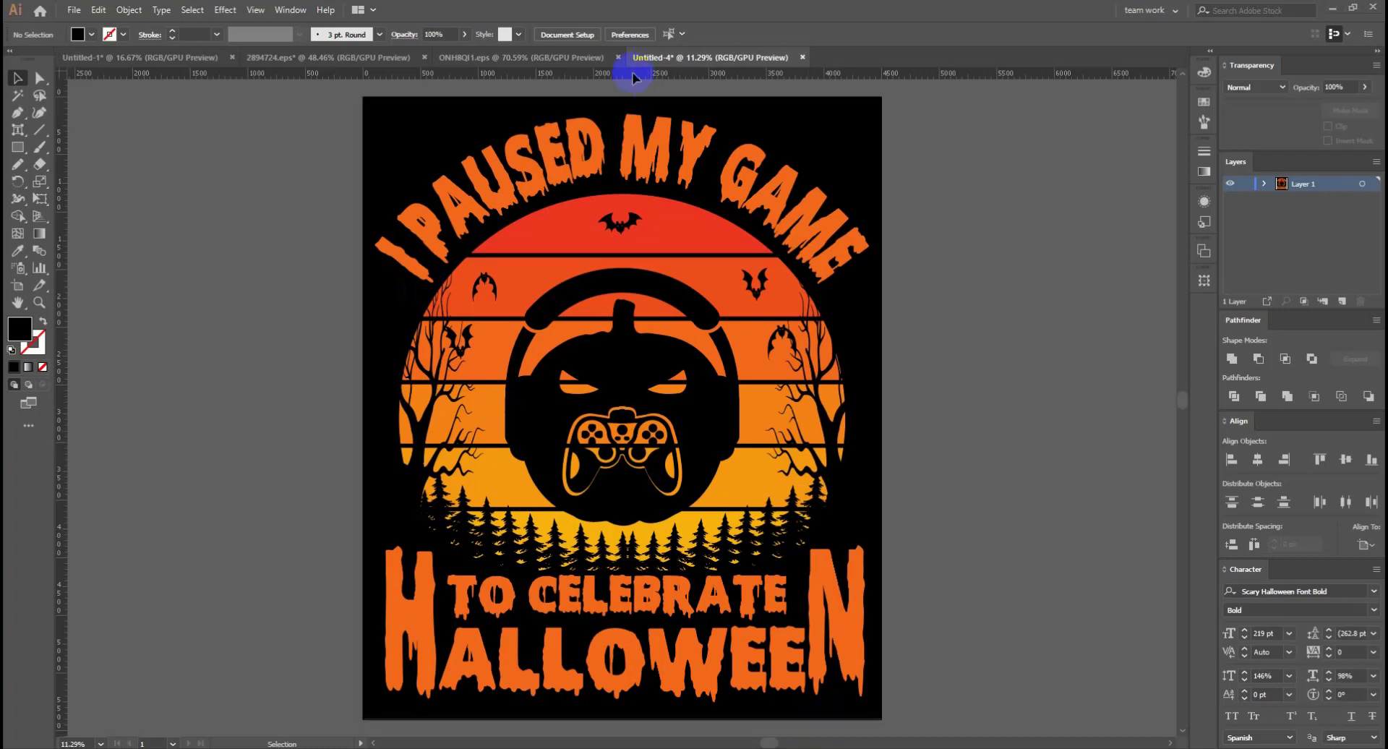
# Drag the bottom-left grunge texture from ONH8QI1.eps into the Untitled-4 Halloween design
pyautogui.click(538, 57)
pyautogui.click(412, 403)
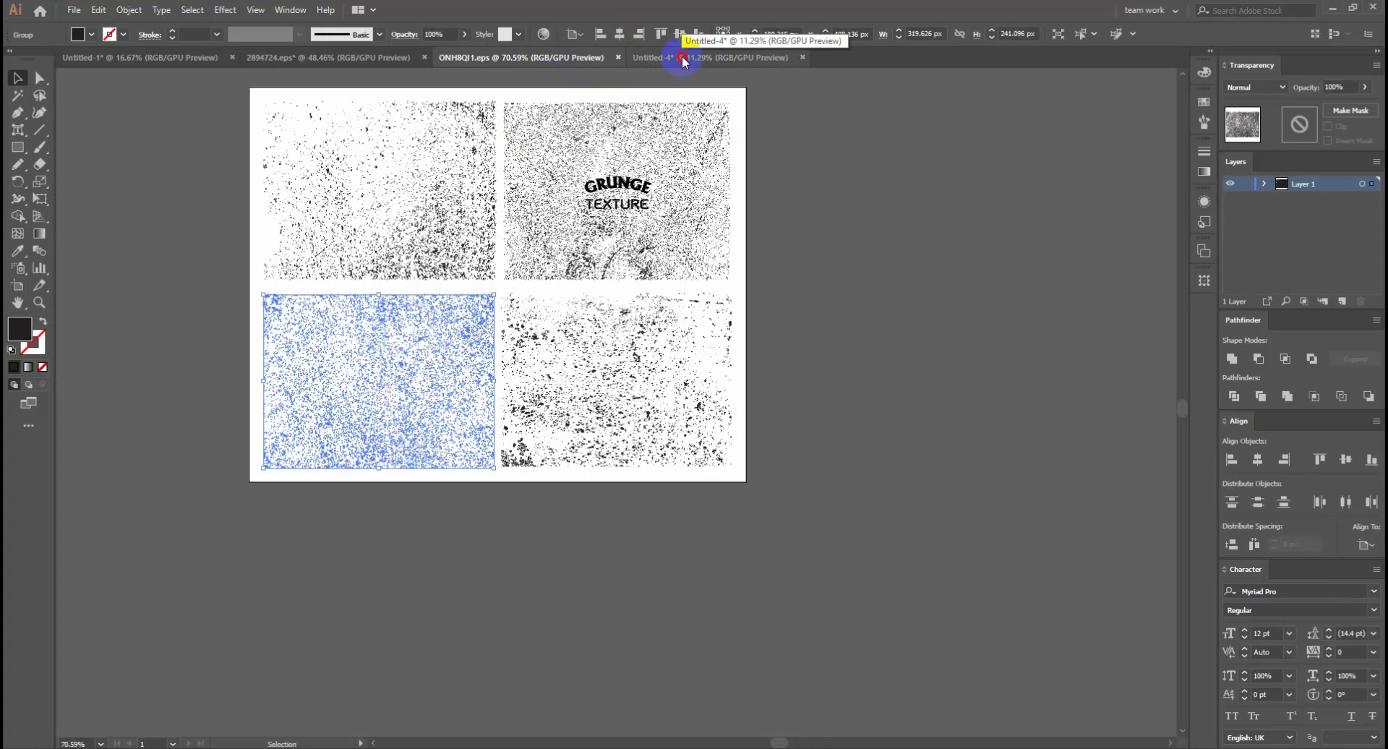
pyautogui.moveTo(683, 61); pyautogui.dragTo(741, 281)
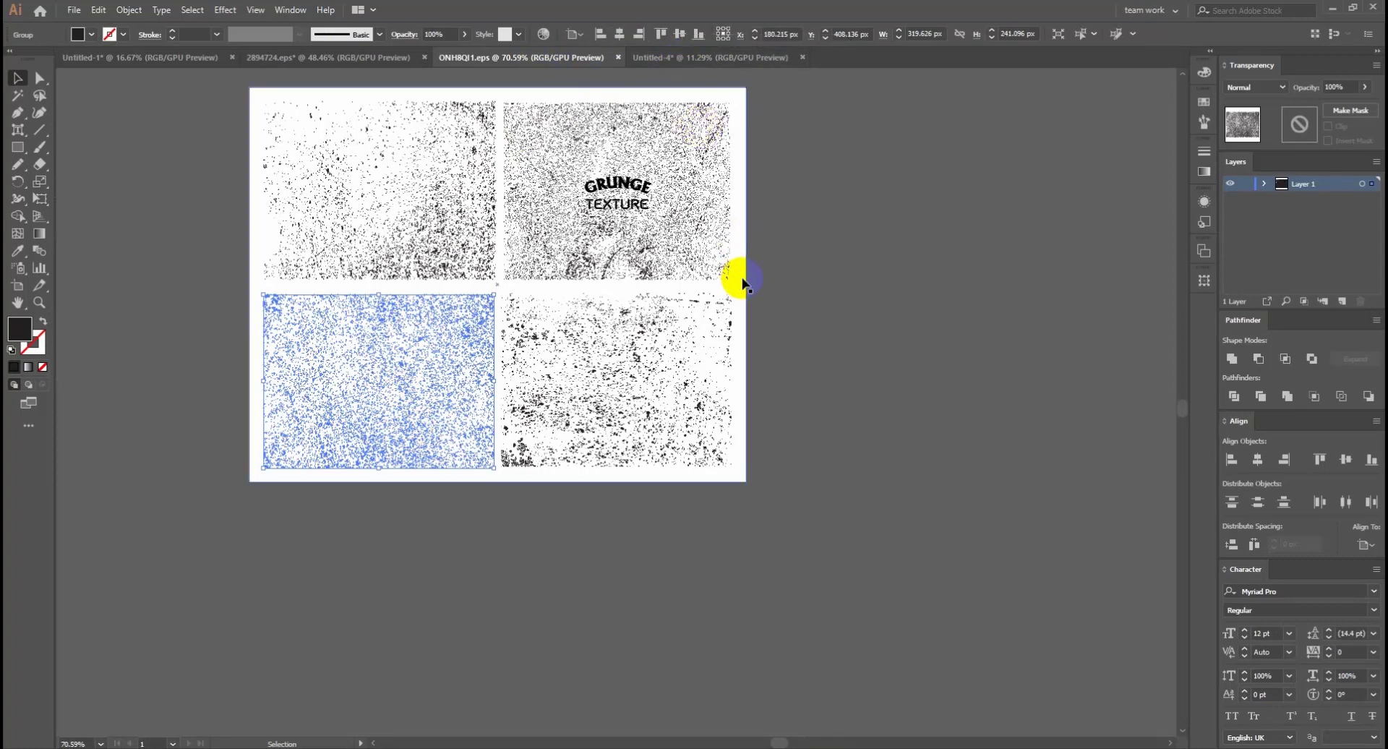
pyautogui.moveTo(741, 280)
pyautogui.mouseDown()
pyautogui.moveTo(707, 61)
pyautogui.moveTo(415, 354)
pyautogui.moveTo(667, 61)
pyautogui.moveTo(597, 422)
pyautogui.moveTo(614, 390)
pyautogui.mouseUp()
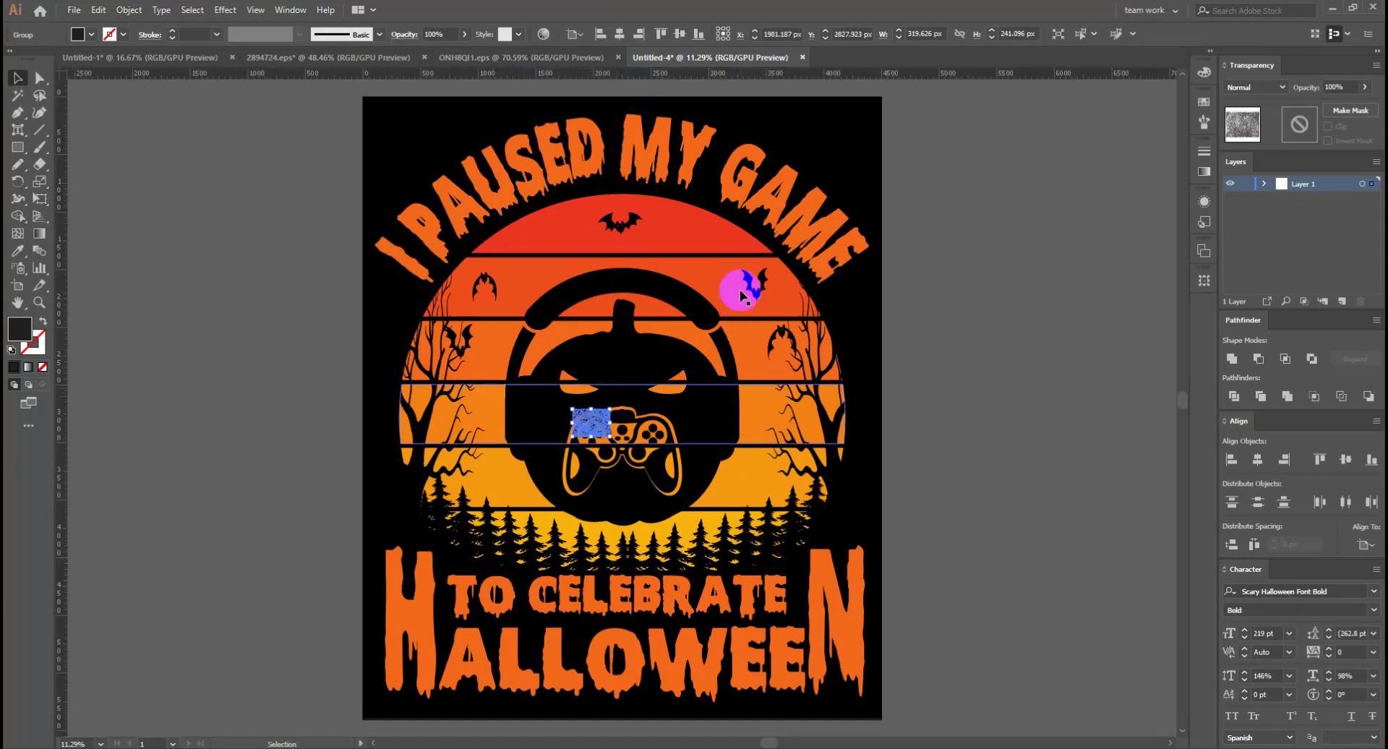
# Move the grunge texture to the artboard's top-left corner and cut it
pyautogui.click(718, 313)
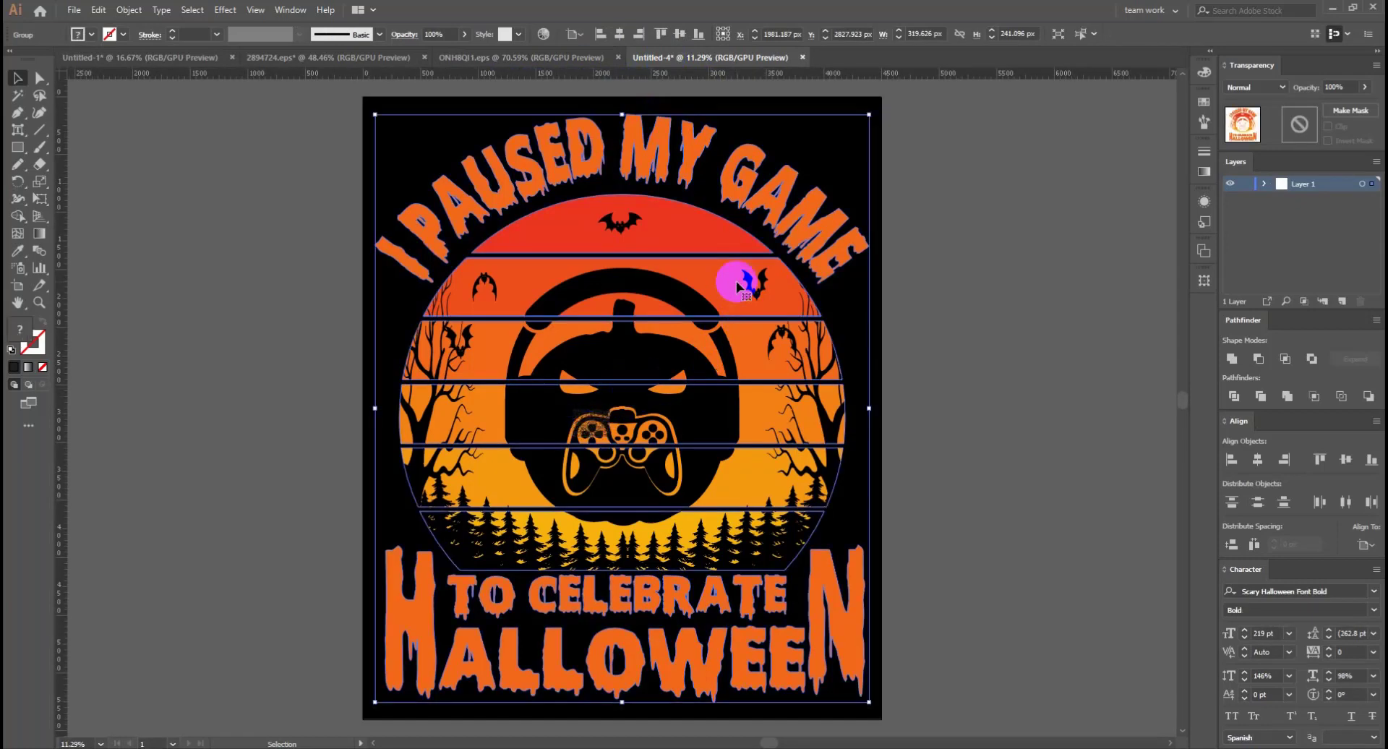
pyautogui.click(599, 430)
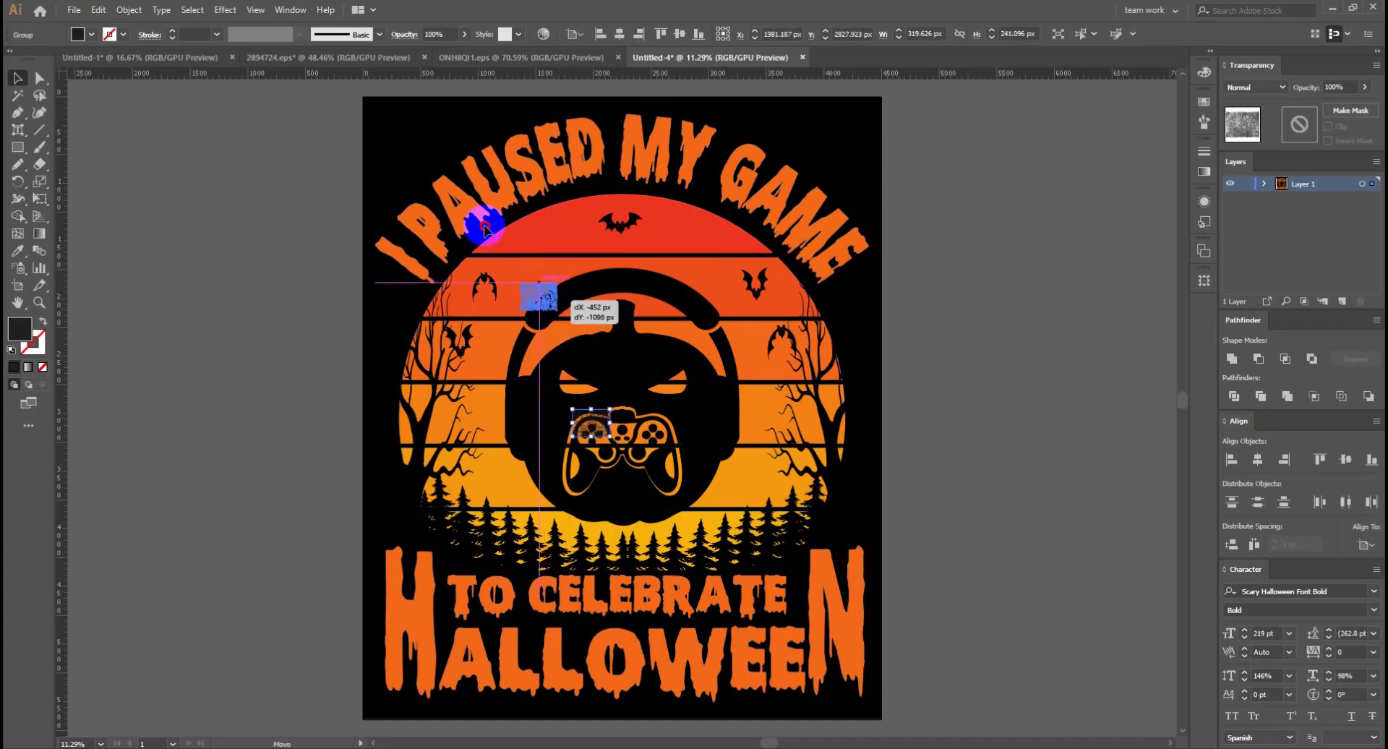
pyautogui.moveTo(602, 432)
pyautogui.mouseDown()
pyautogui.moveTo(393, 113)
pyautogui.moveTo(817, 681)
pyautogui.moveTo(875, 706)
pyautogui.mouseUp()
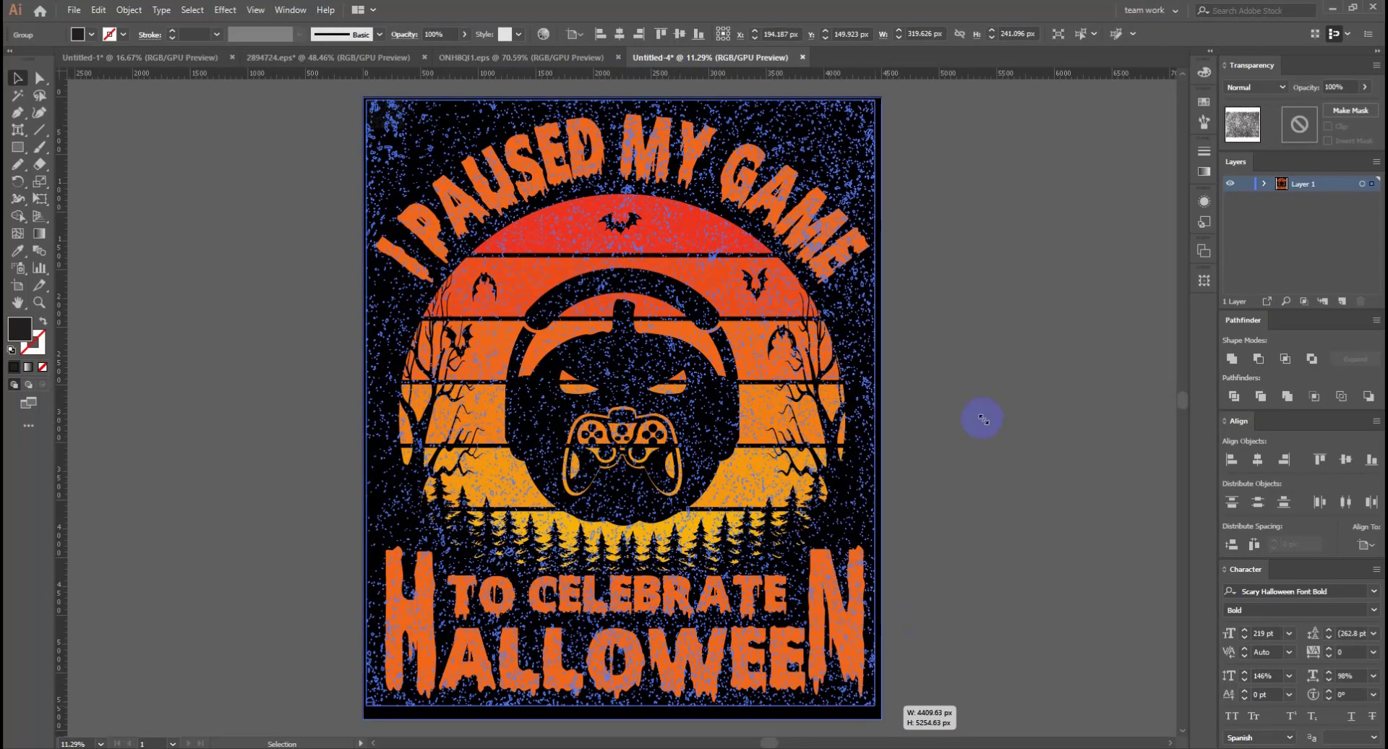
pyautogui.hotkey('ctrl', 'shift', '[')
# Make an opacity mask on the Halloween artwork group and paste the texture into it
pyautogui.click(938, 418)
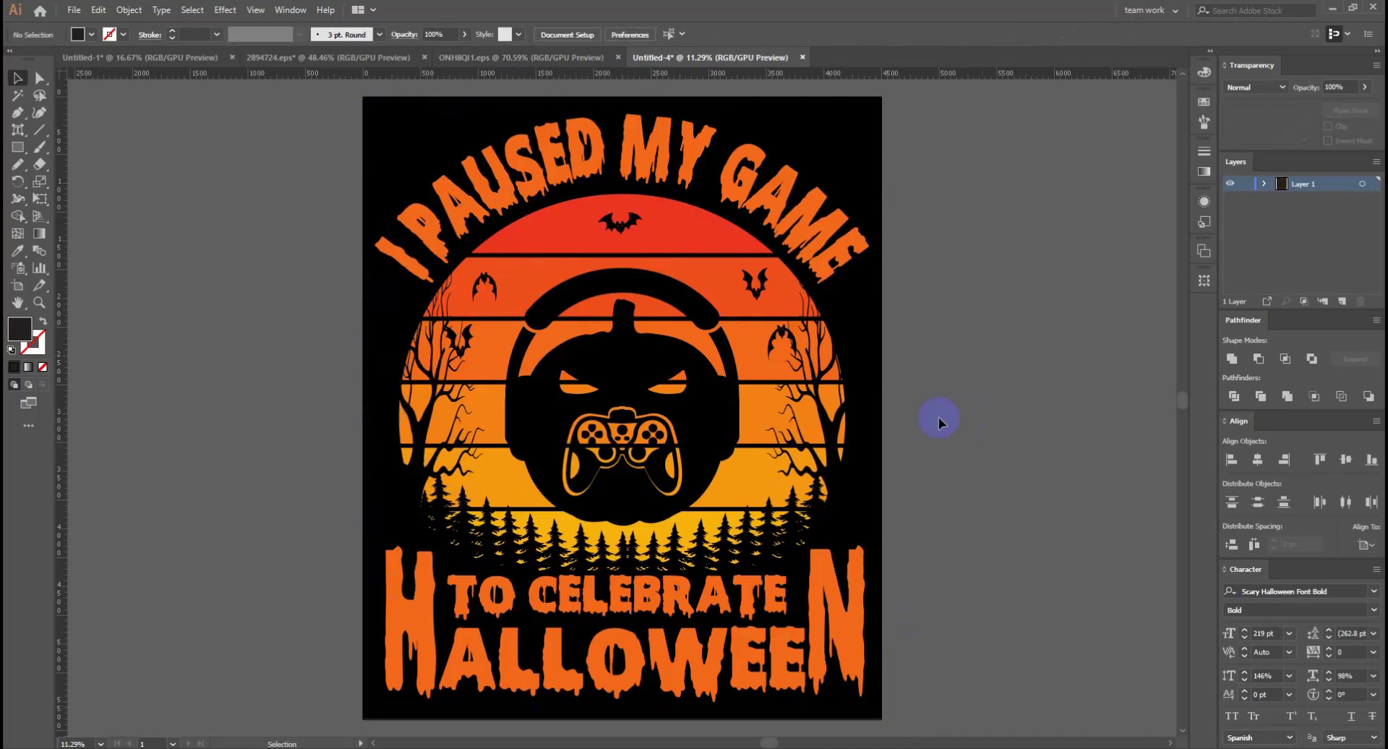
pyautogui.click(706, 285)
pyautogui.click(1298, 131)
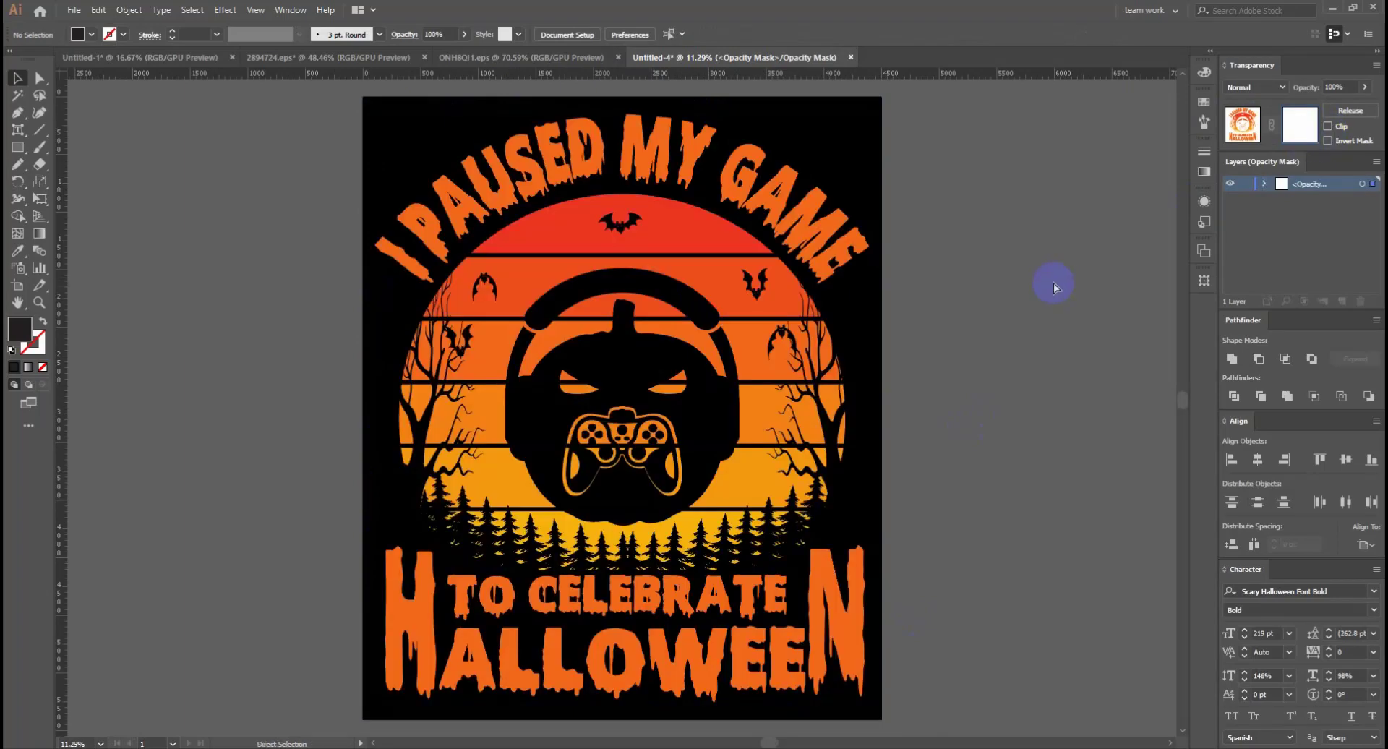
pyautogui.hotkey('ctrl', 'f')
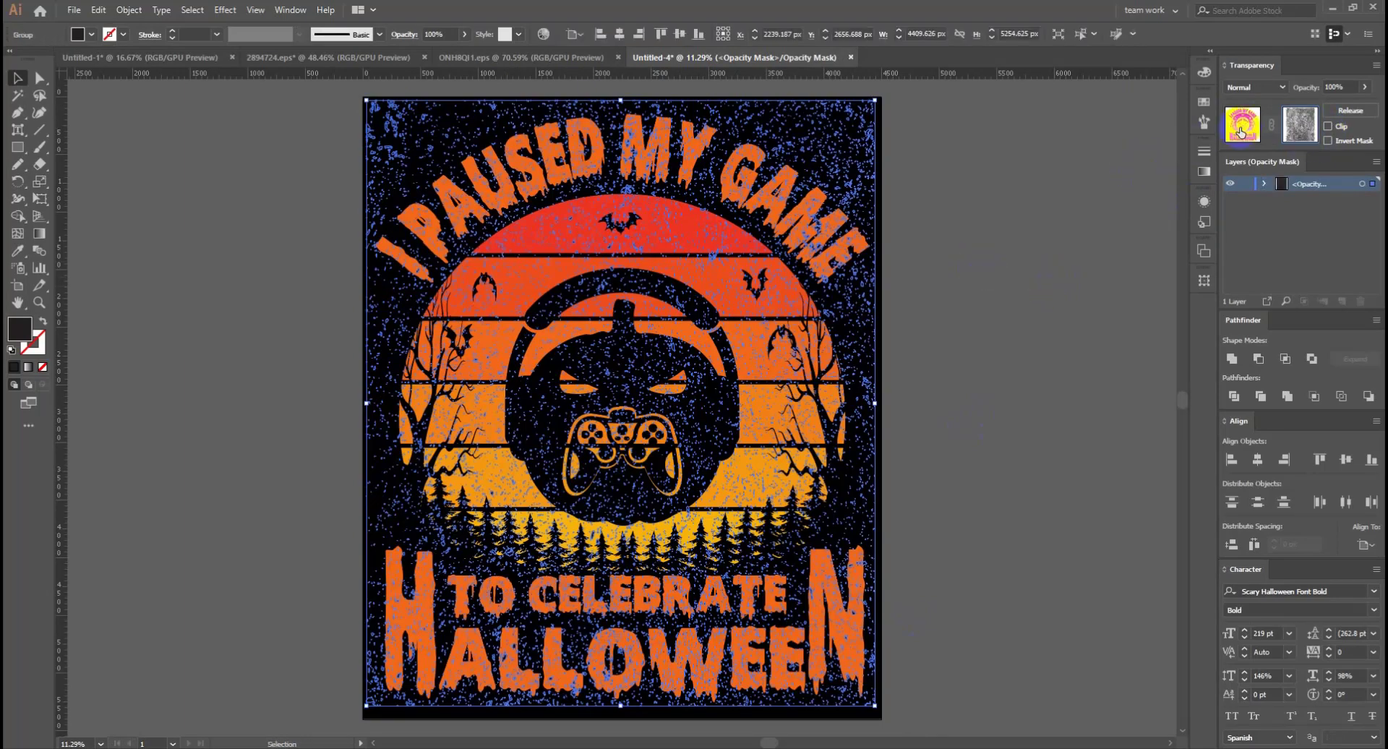
pyautogui.click(1242, 123)
pyautogui.click(996, 298)
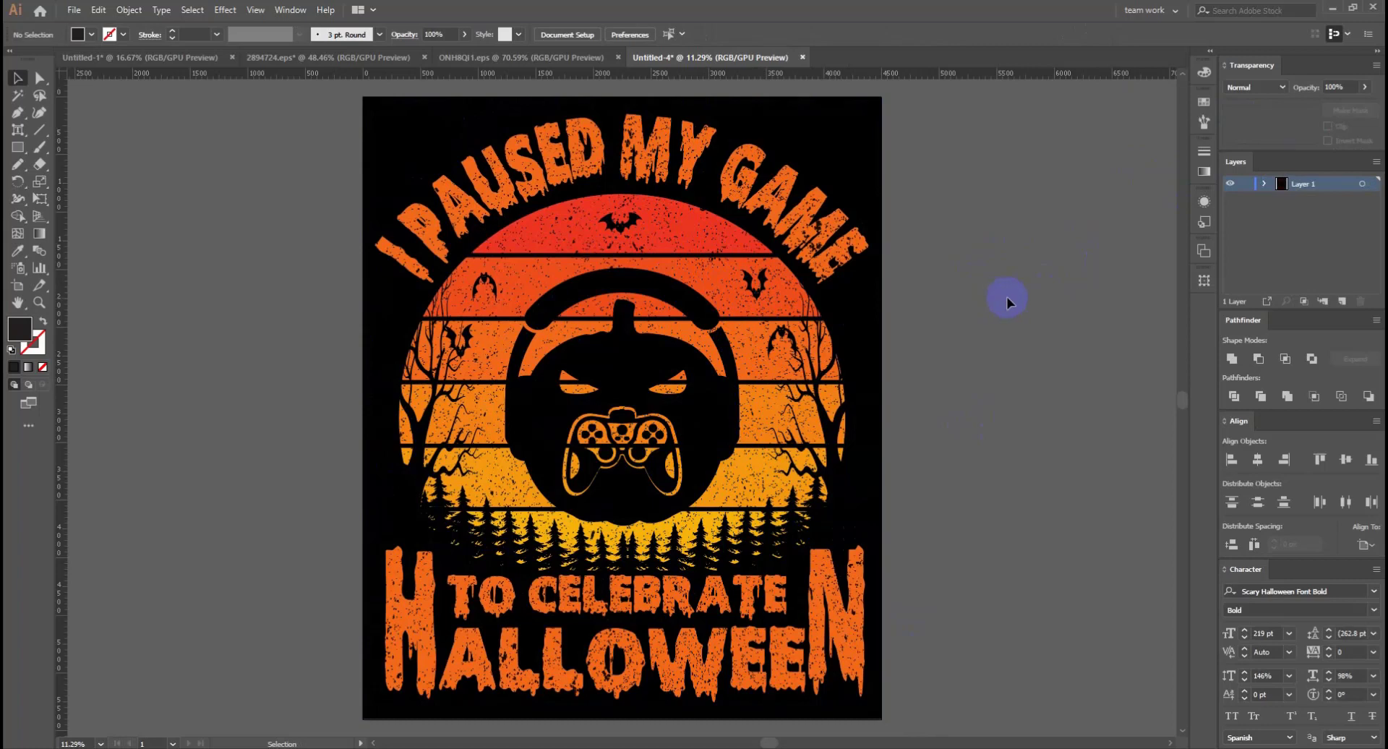